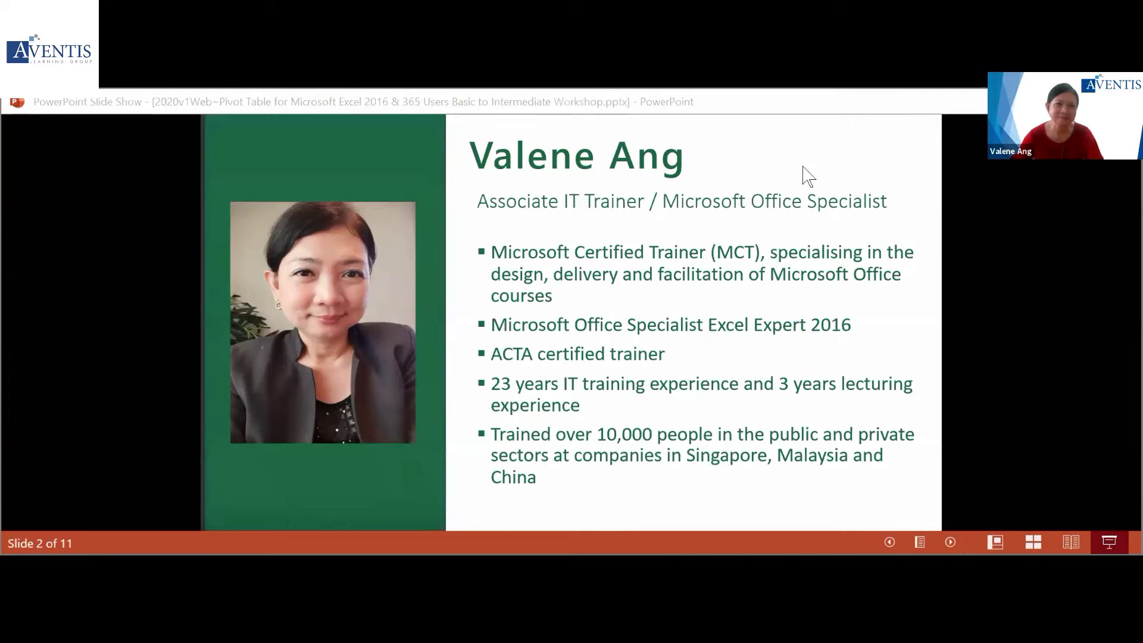
Advance the slide show from the trainer introduction slide to slide 3, Agenda
{"action": "left_click", "coordinate": [818, 299]}
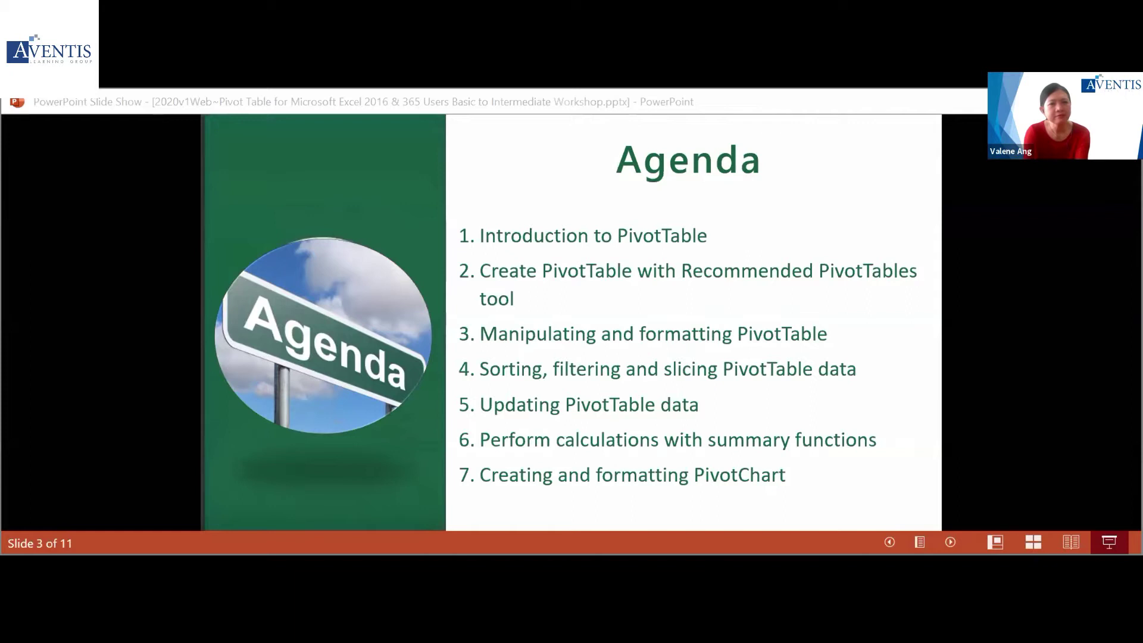
Advance to slide 4, 'What is PivotTable and Why is it useful?'
{"action": "left_click", "coordinate": [649, 243]}
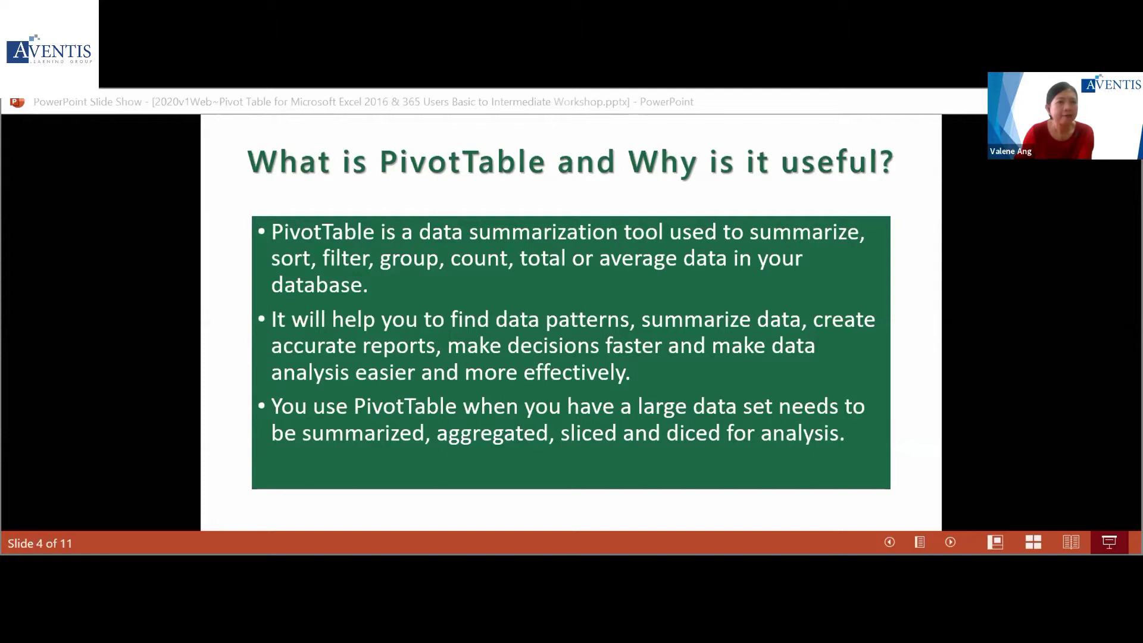
Advance to slide 5, 'Transactional Data', with its five source-data rules
{"action": "left_click", "coordinate": [657, 349]}
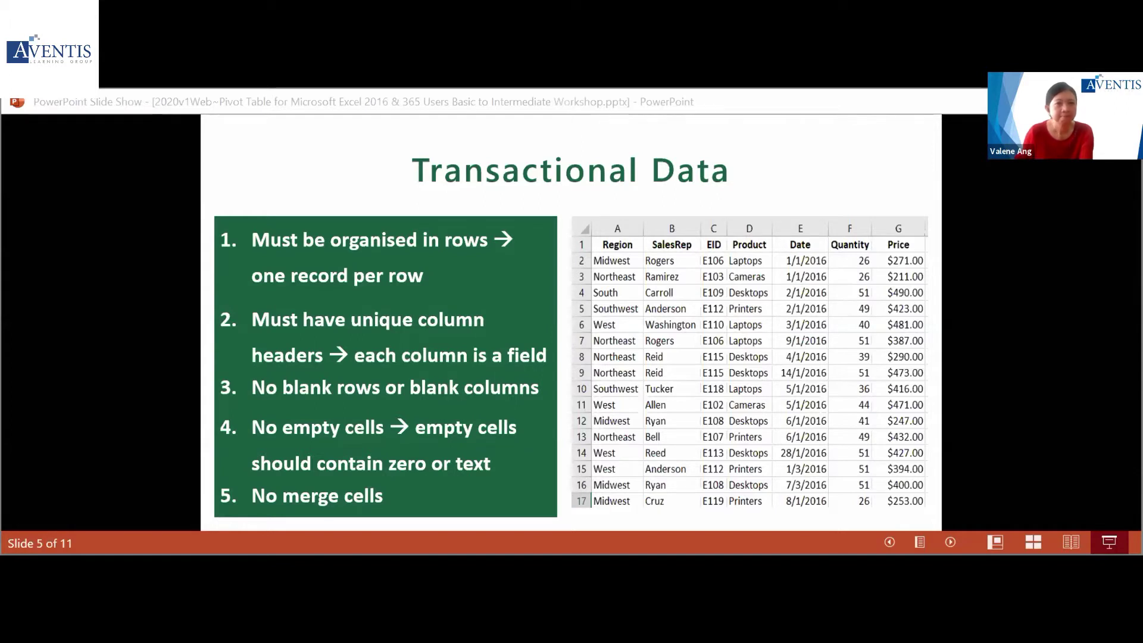
Switch from the slide show to the Sales sheet of Sales Data.xlsx in Excel
{"action": "key", "text": "alt+Tab"}
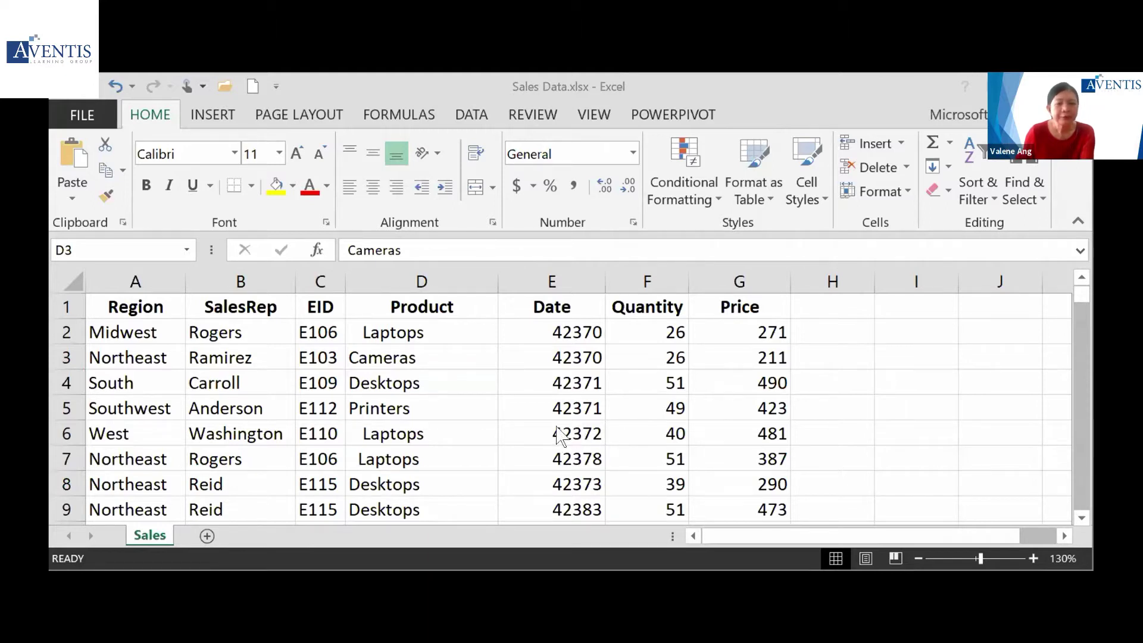
{"action": "left_click", "coordinate": [387, 363]}
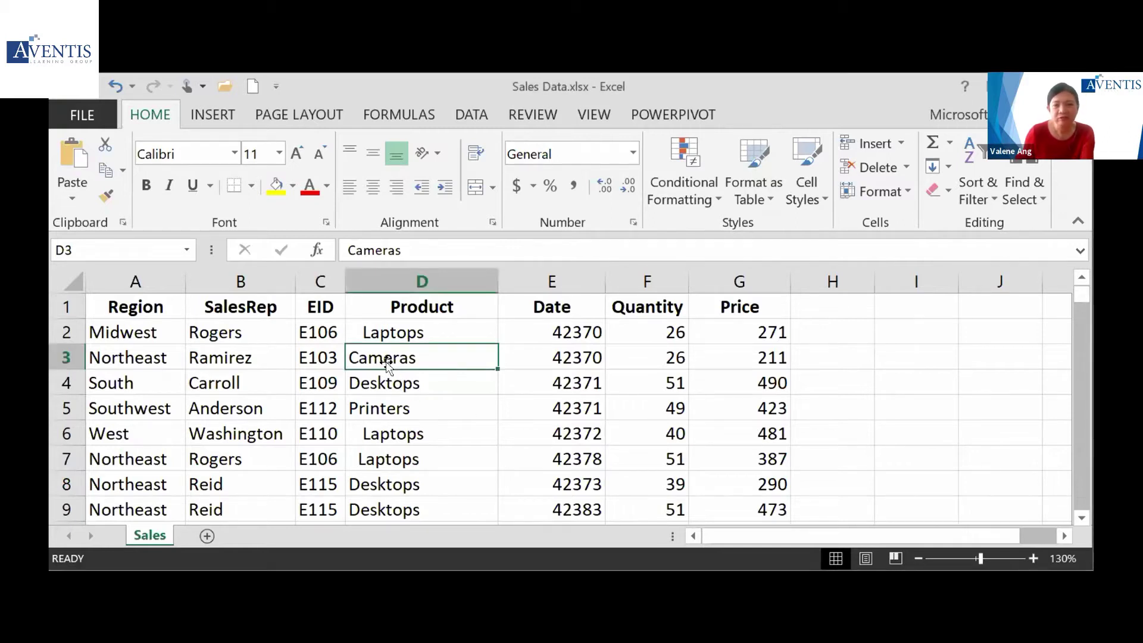
{"action": "left_click", "coordinate": [439, 328]}
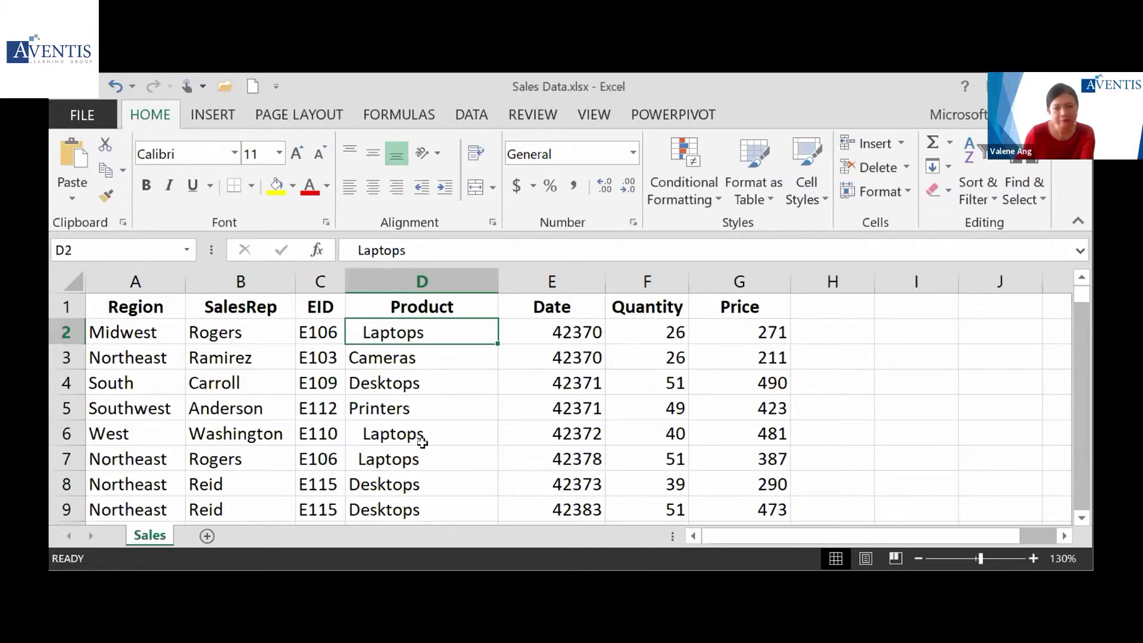
{"action": "left_click", "coordinate": [539, 327]}
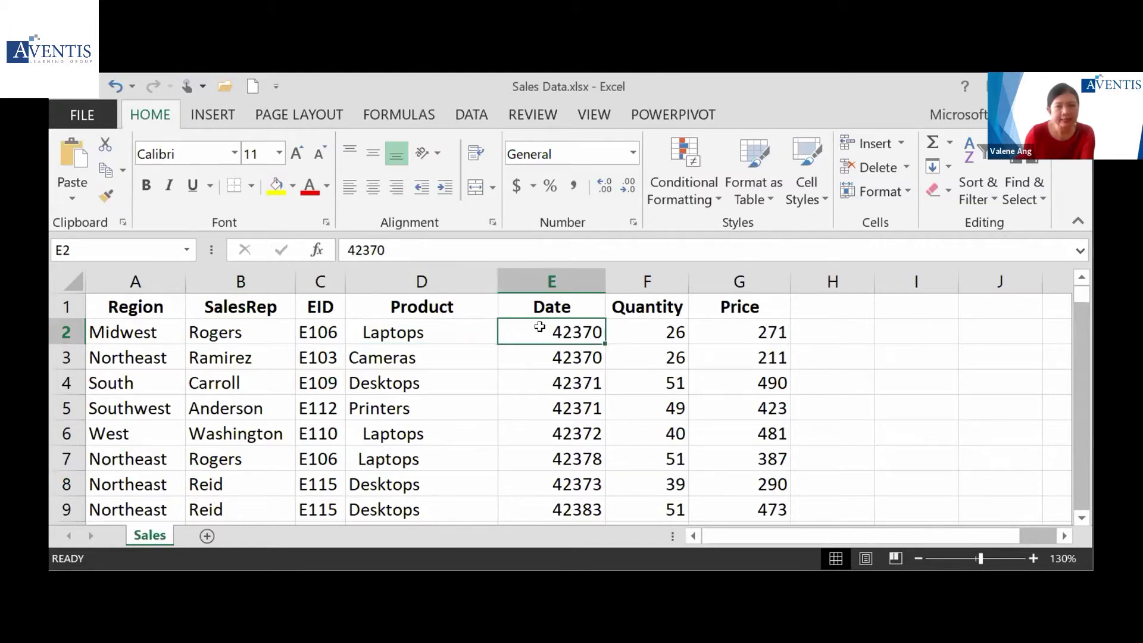
{"action": "left_click", "coordinate": [750, 329]}
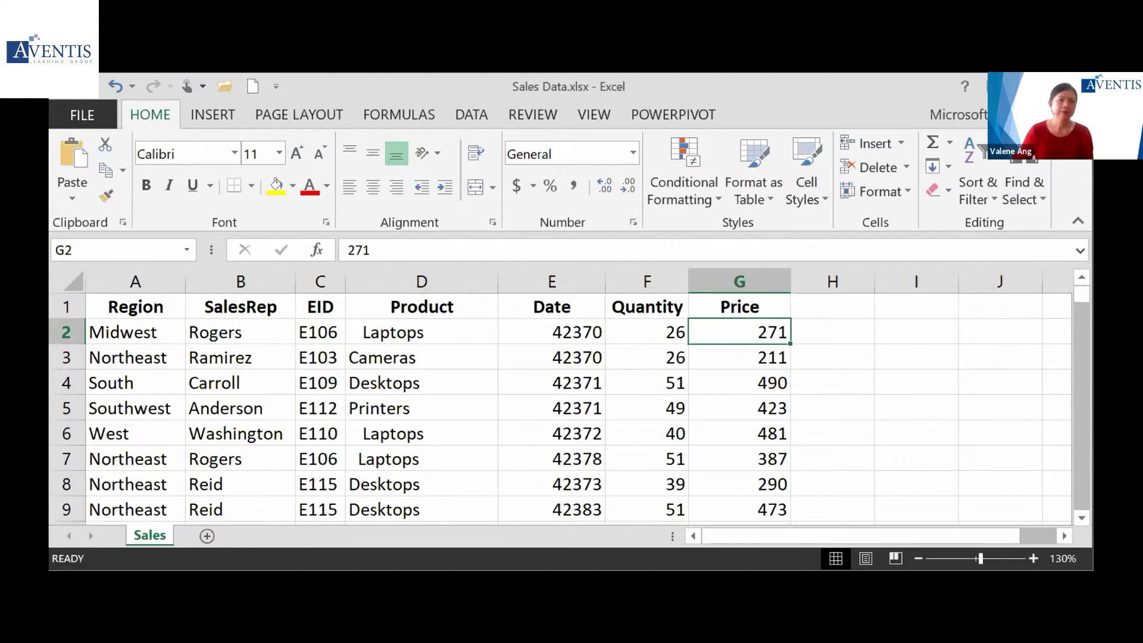
{"action": "left_click", "coordinate": [573, 328]}
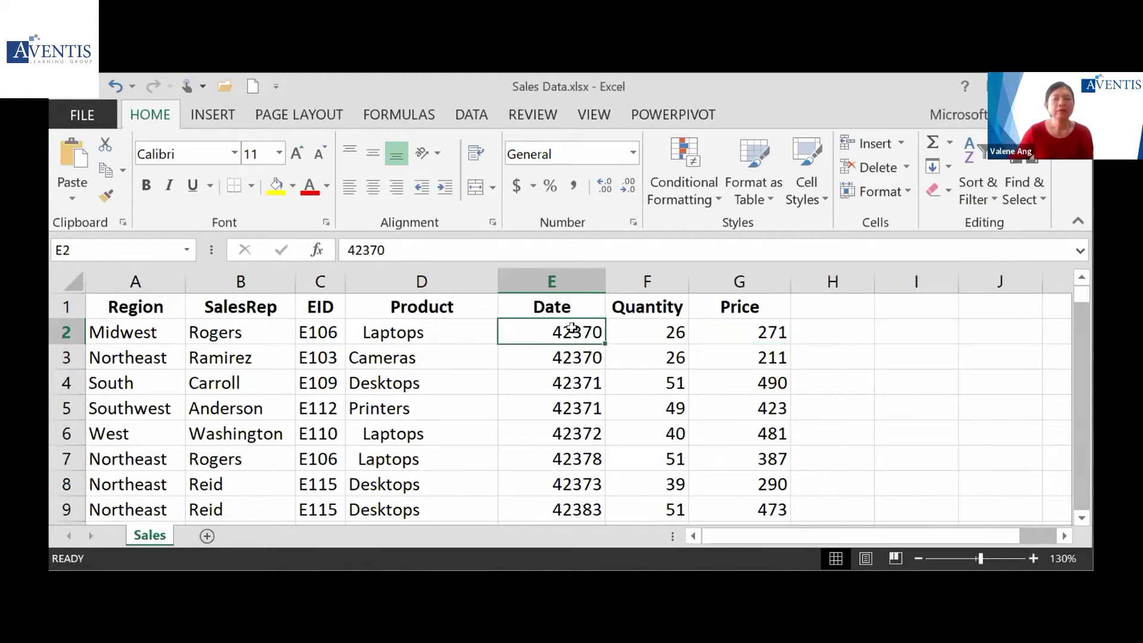
{"action": "scroll", "coordinate": [572, 328], "scroll_direction": "down", "scroll_amount": 11}
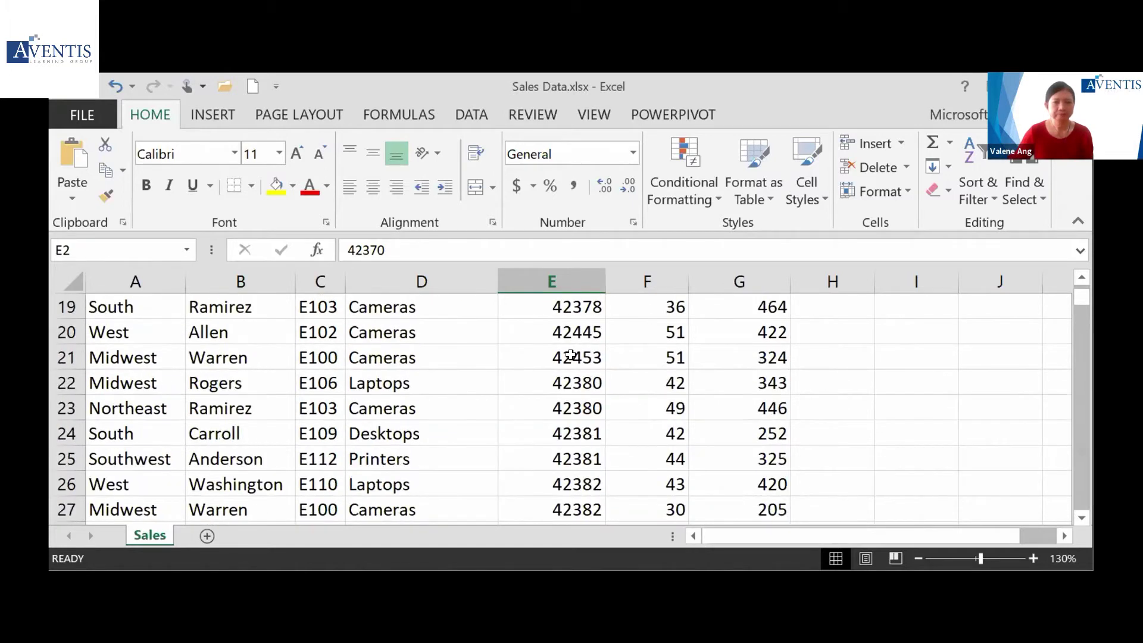
{"action": "scroll", "coordinate": [572, 356], "scroll_direction": "down", "scroll_amount": 17}
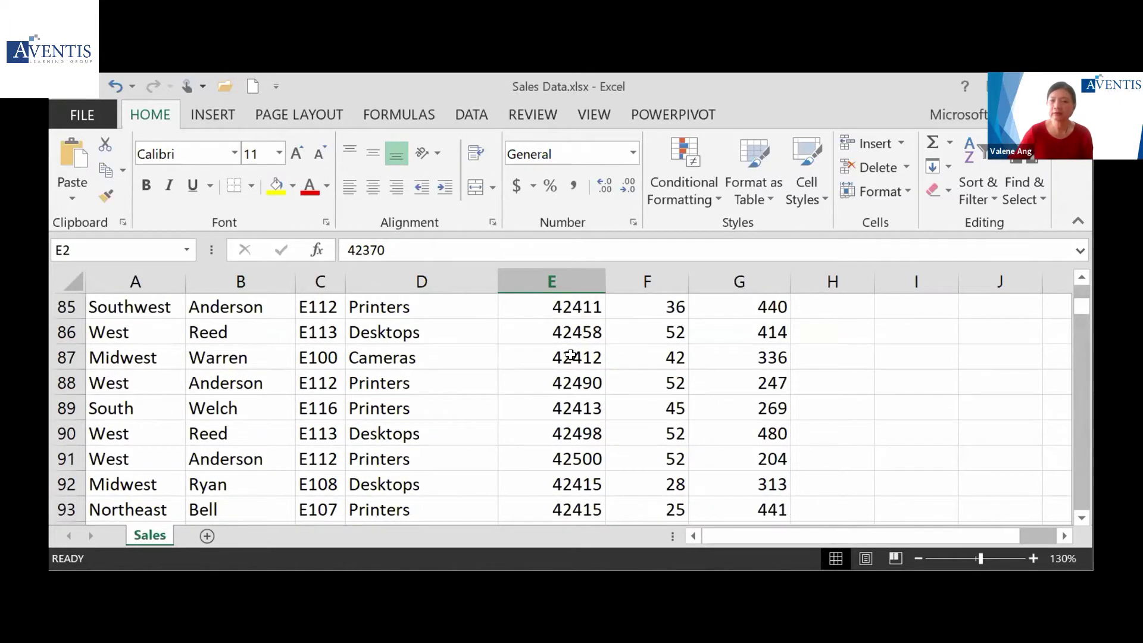
{"action": "scroll", "coordinate": [571, 355], "scroll_direction": "up", "scroll_amount": 12}
{"action": "scroll", "coordinate": [571, 355], "scroll_direction": "up", "scroll_amount": 16}
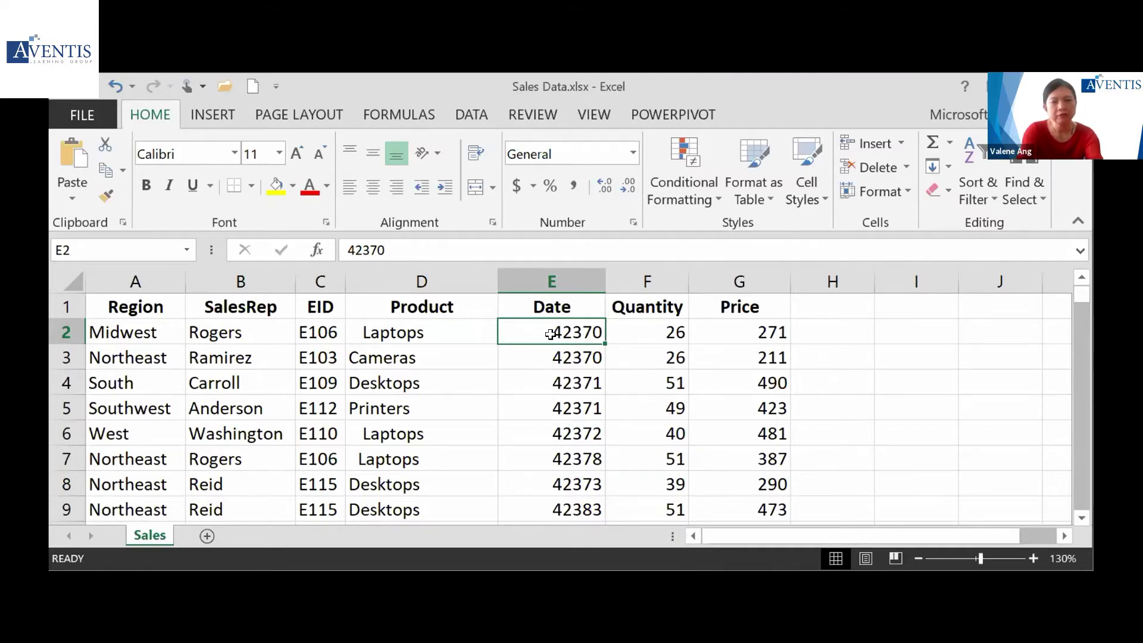
Format the Date column E2:E1463 as Short Date
{"action": "key", "text": "ctrl+shift+Down"}
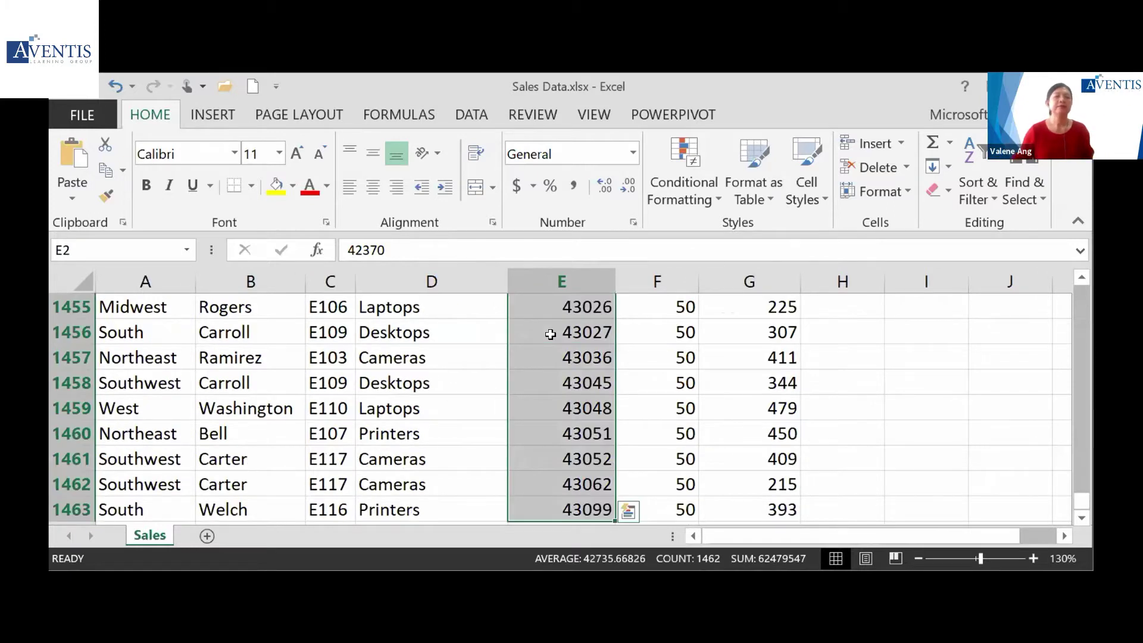
{"action": "scroll", "coordinate": [554, 336], "scroll_direction": "down", "scroll_amount": 2}
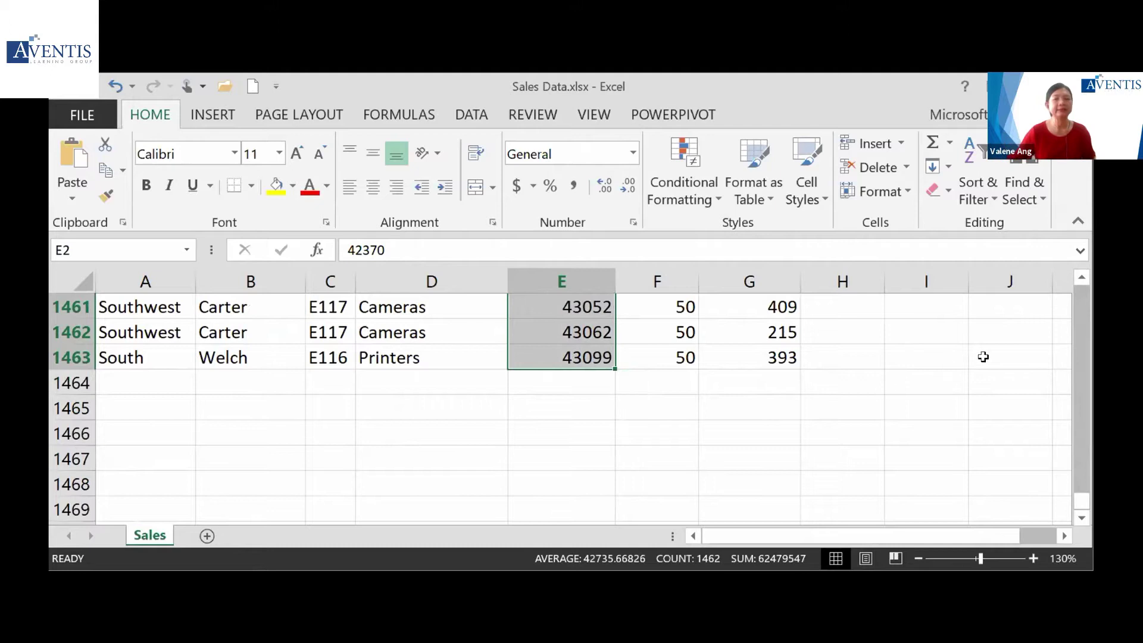
{"action": "left_click_drag", "start_coordinate": [1079, 503], "coordinate": [1080, 285]}
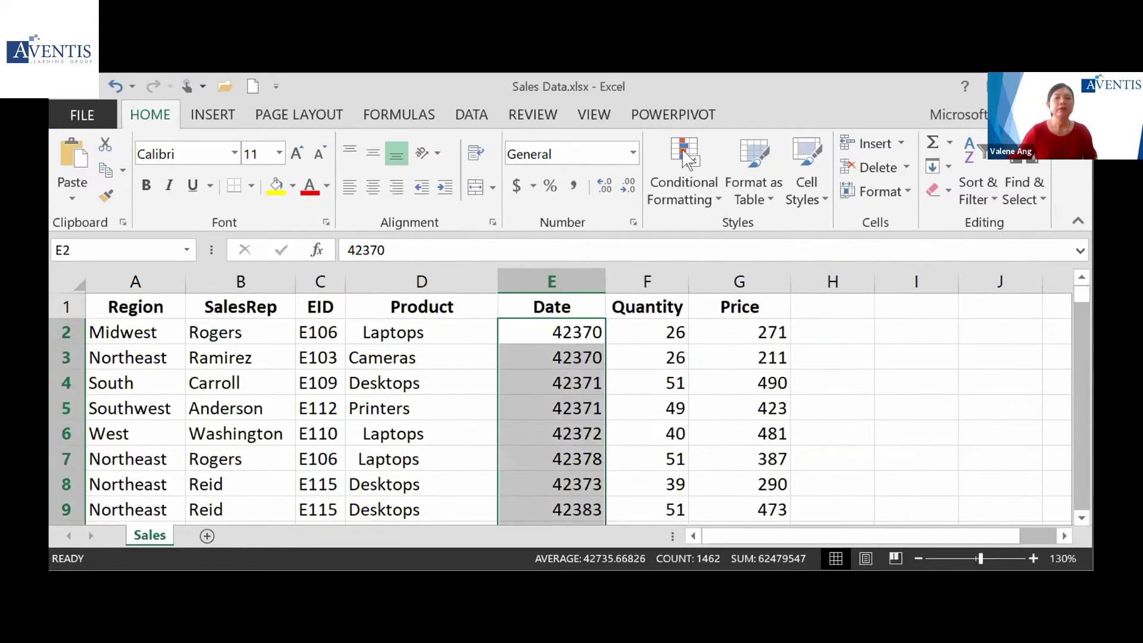
{"action": "left_click", "coordinate": [636, 152]}
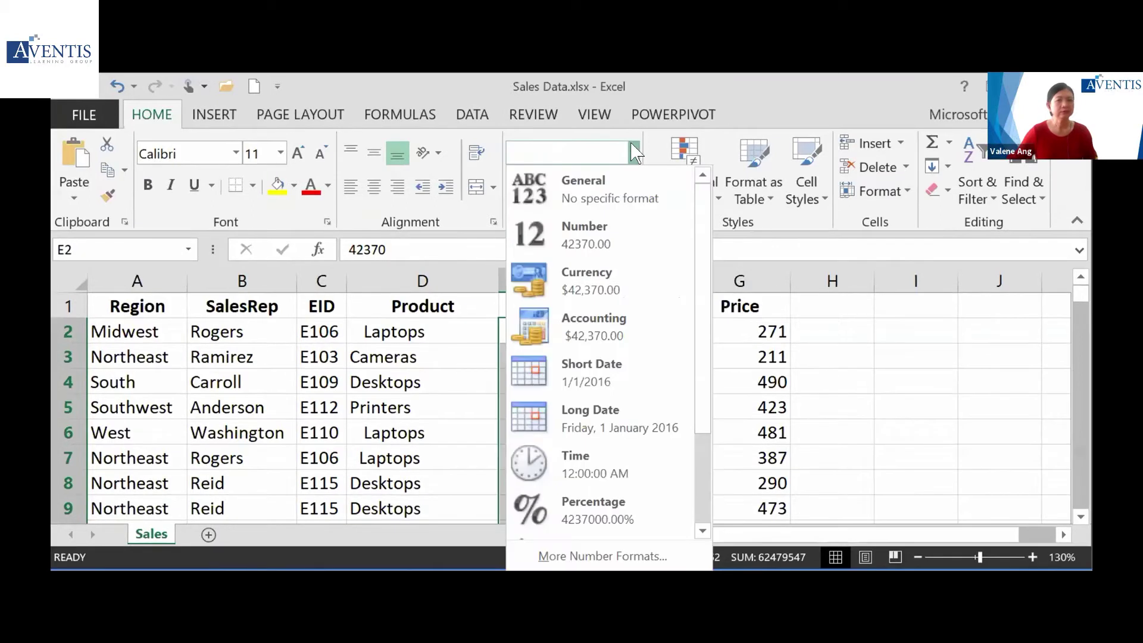
{"action": "left_click", "coordinate": [640, 360]}
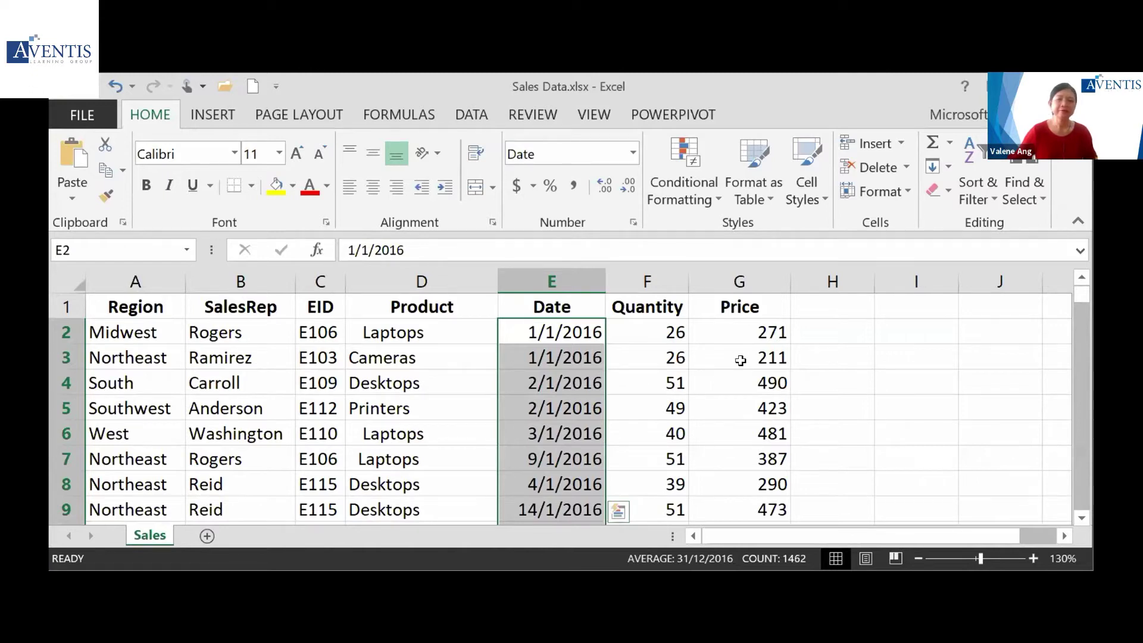
Format the Price column G2:G1463 as Accounting dollar amounts
{"action": "left_click", "coordinate": [744, 329]}
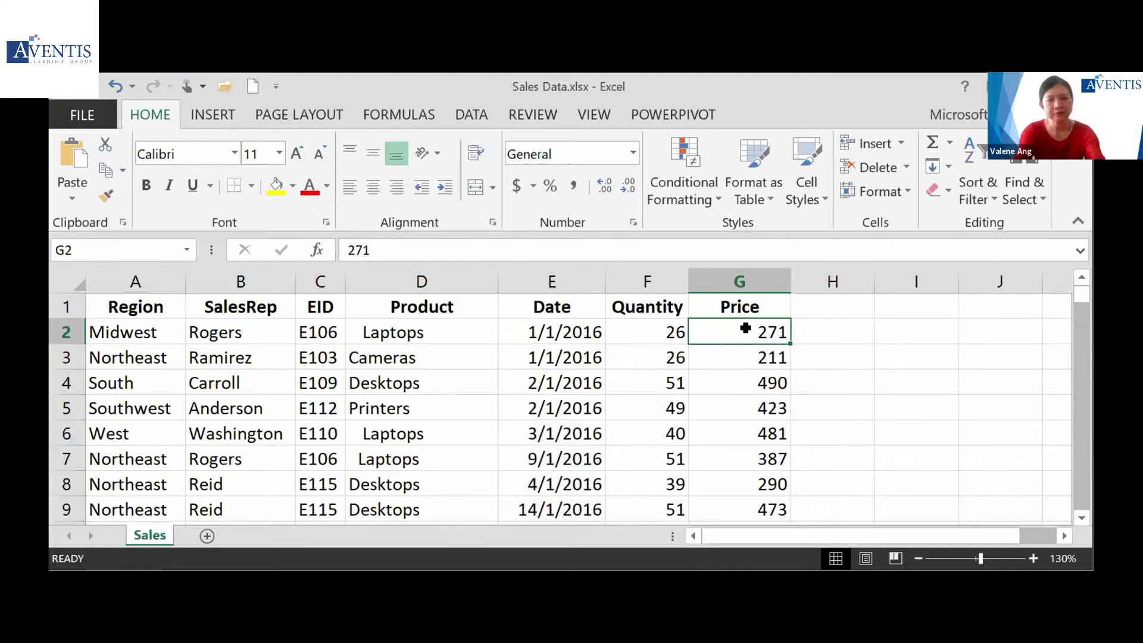
{"action": "key", "text": "ctrl+shift+Down"}
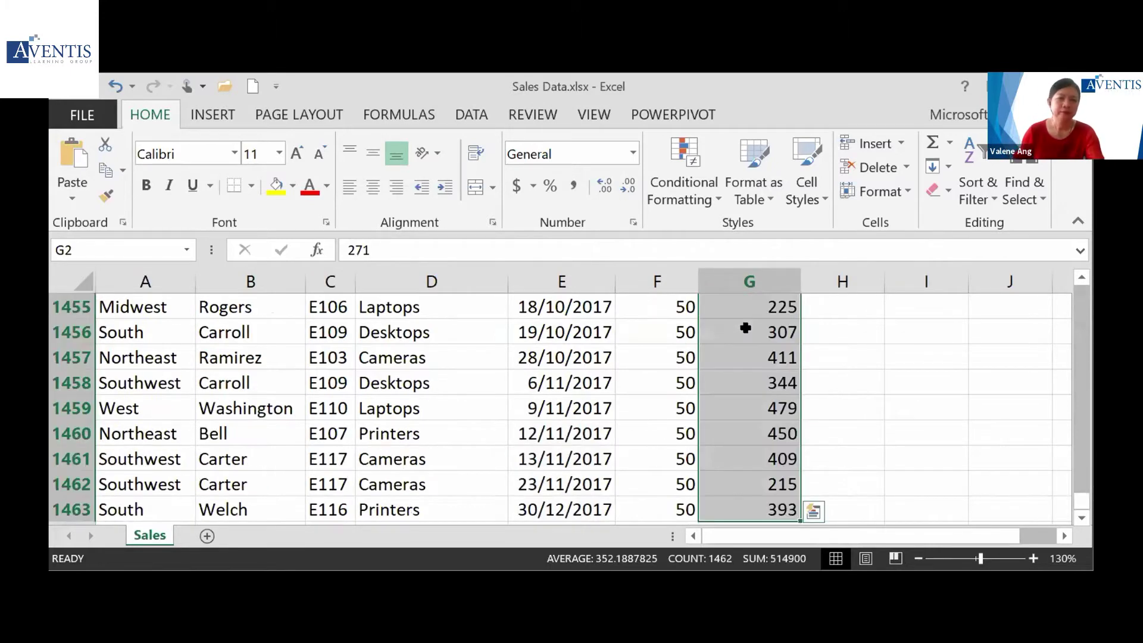
{"action": "left_click", "coordinate": [517, 187]}
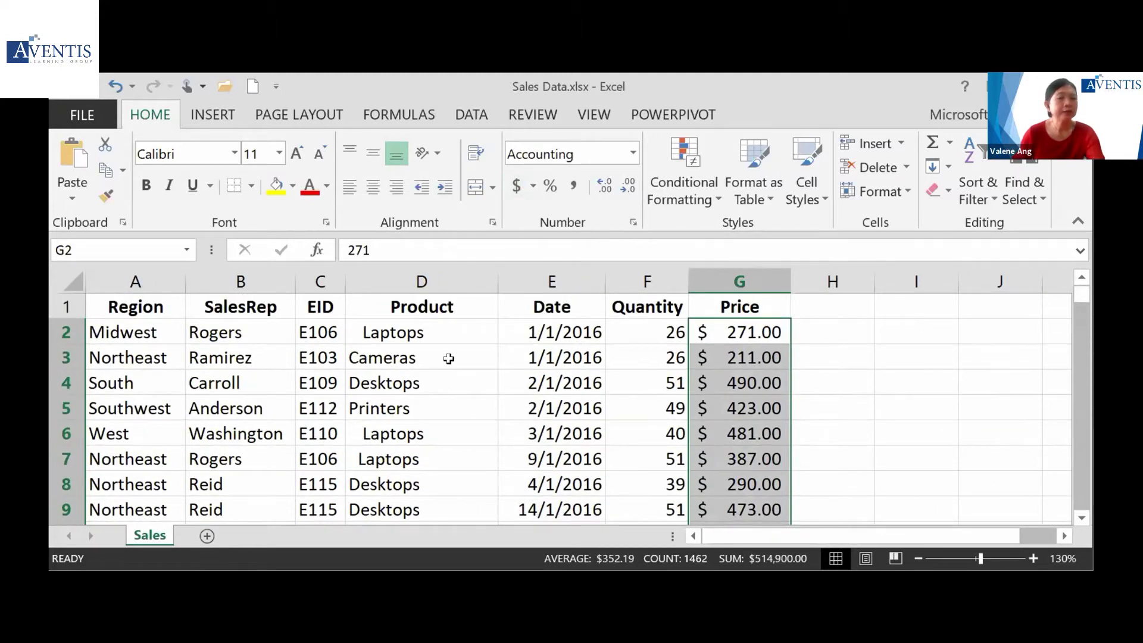
{"action": "left_click", "coordinate": [444, 333]}
{"action": "left_click", "coordinate": [441, 383]}
{"action": "left_click", "coordinate": [437, 477]}
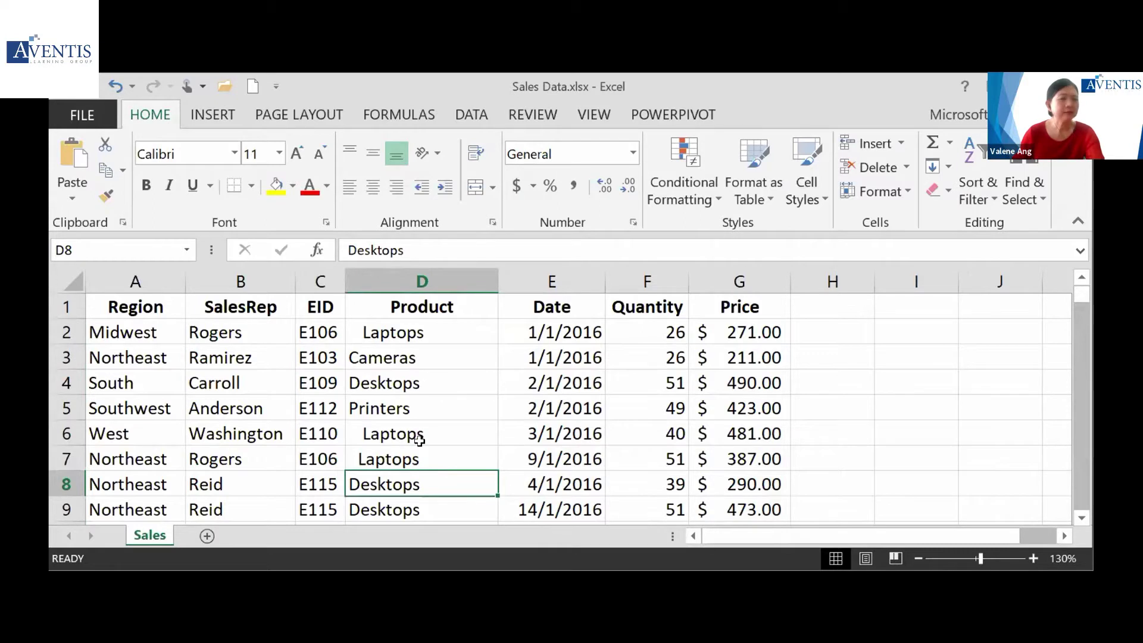
Enter 'Laptops' in H2 and Flash Fill trimmed product names down column H
{"action": "left_click", "coordinate": [846, 332]}
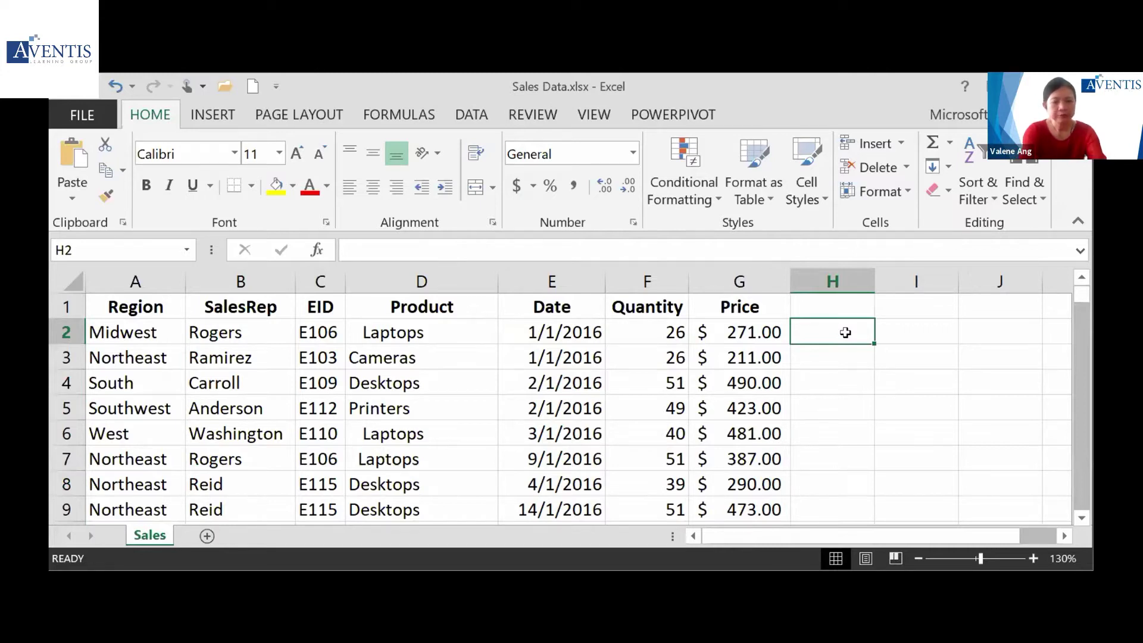
{"action": "type", "text": "LP"}
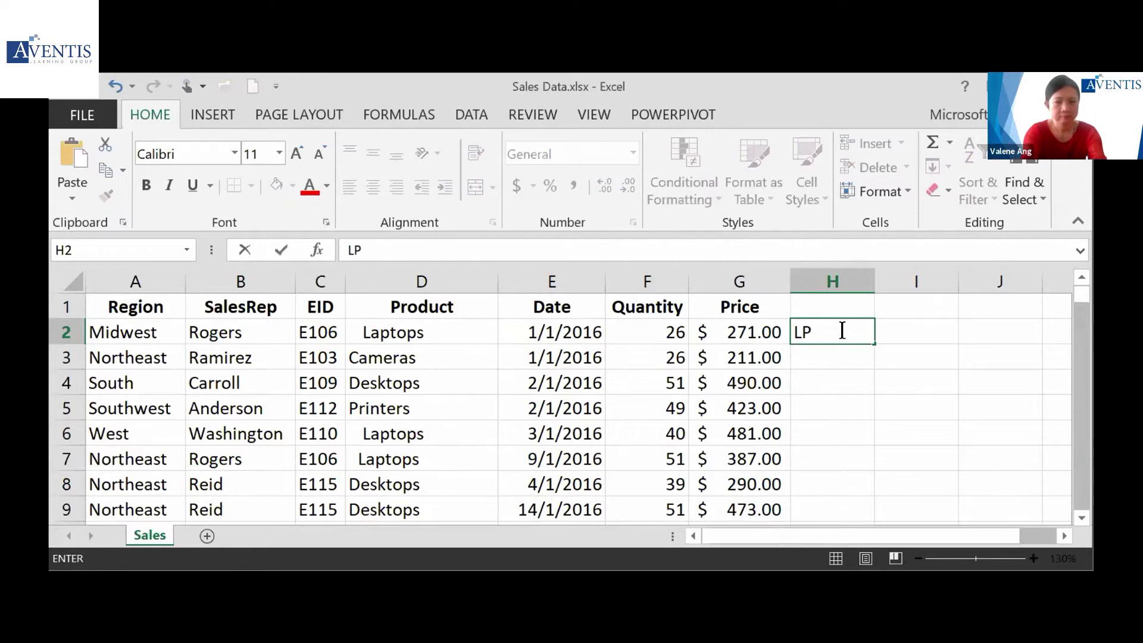
{"action": "key", "text": "BackSpace"}
{"action": "type", "text": "aptop"}
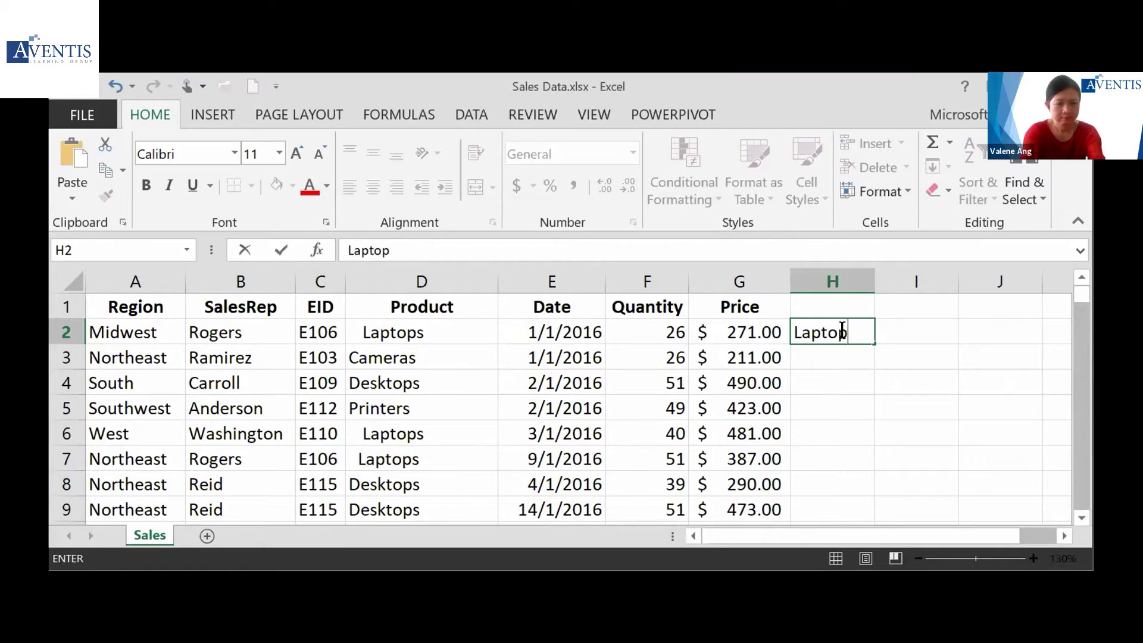
{"action": "type", "text": "s"}
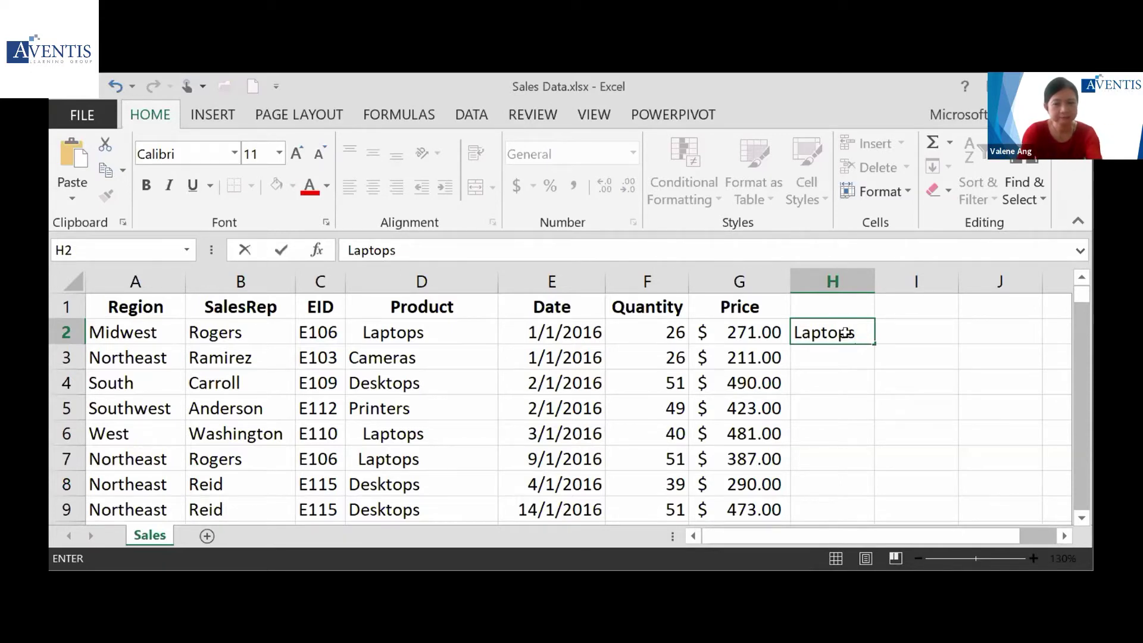
{"action": "key", "text": "Return"}
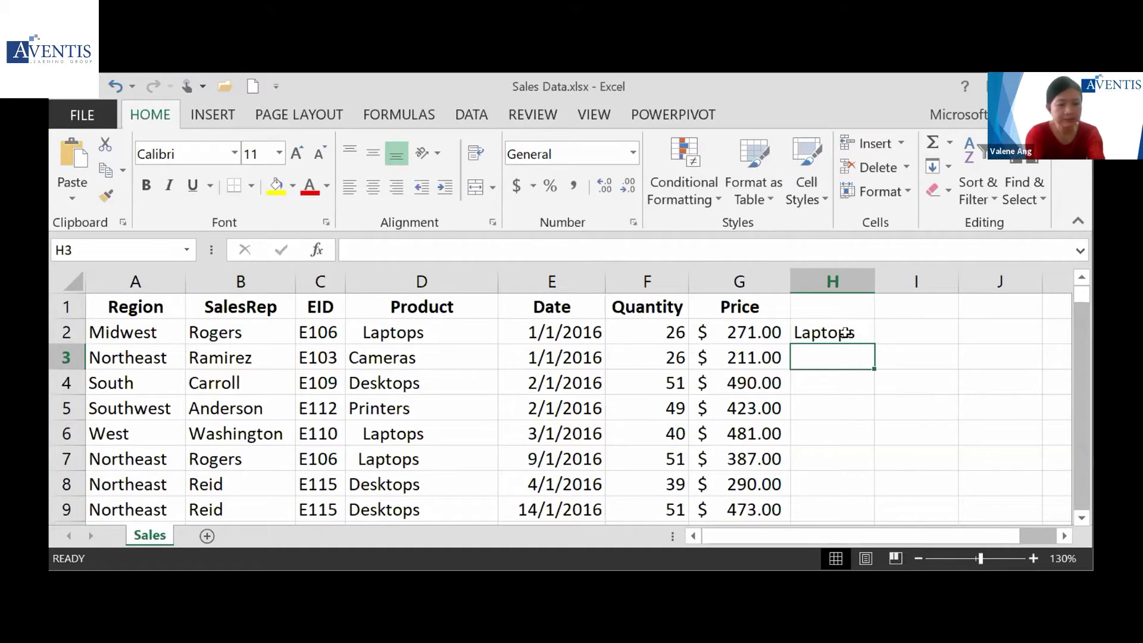
{"action": "key", "text": "ctrl+e"}
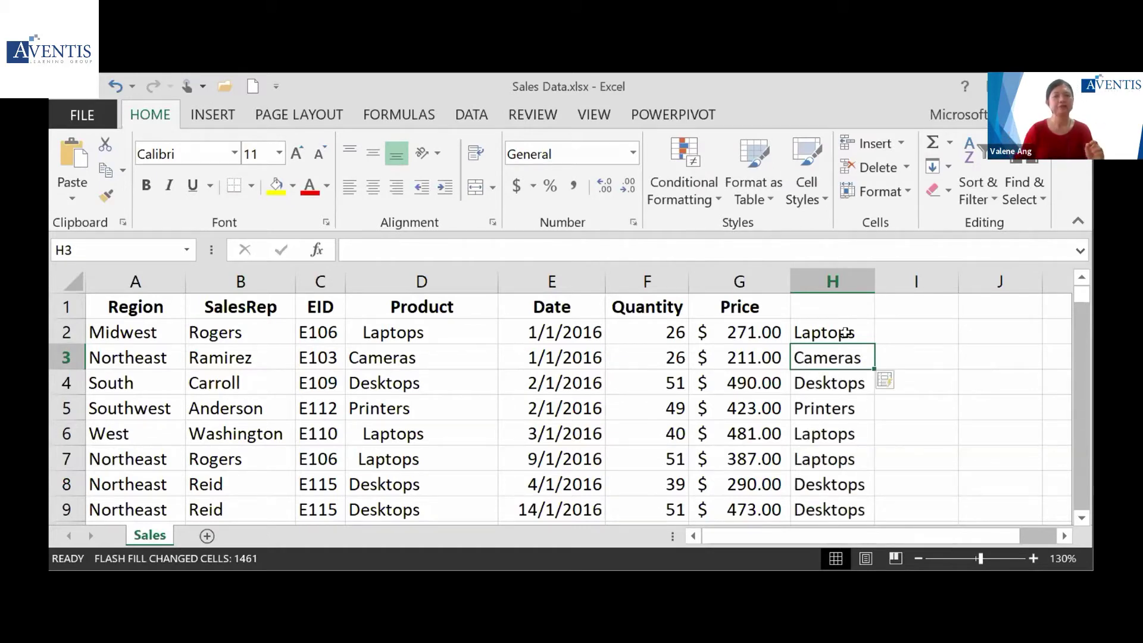
Autofit column H's width and select the cleaned names H2:H1463
{"action": "left_click", "coordinate": [845, 332]}
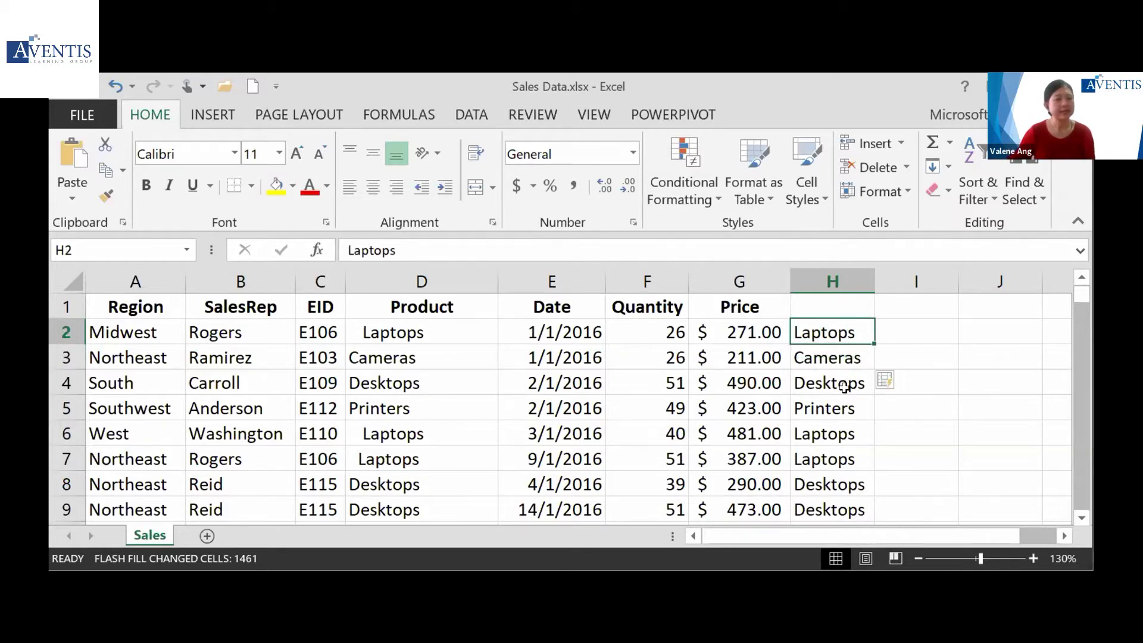
{"action": "scroll", "coordinate": [844, 387], "scroll_direction": "down", "scroll_amount": 7}
{"action": "scroll", "coordinate": [844, 405], "scroll_direction": "down", "scroll_amount": 9}
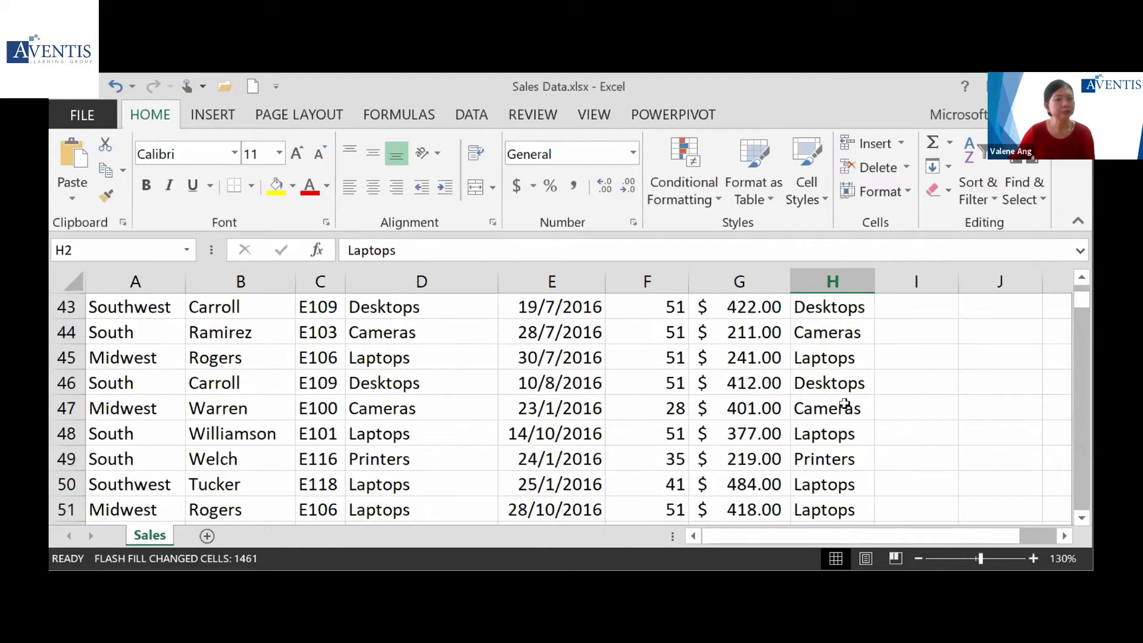
{"action": "double_click", "coordinate": [868, 283]}
{"action": "scroll", "coordinate": [864, 358], "scroll_direction": "up", "scroll_amount": 16}
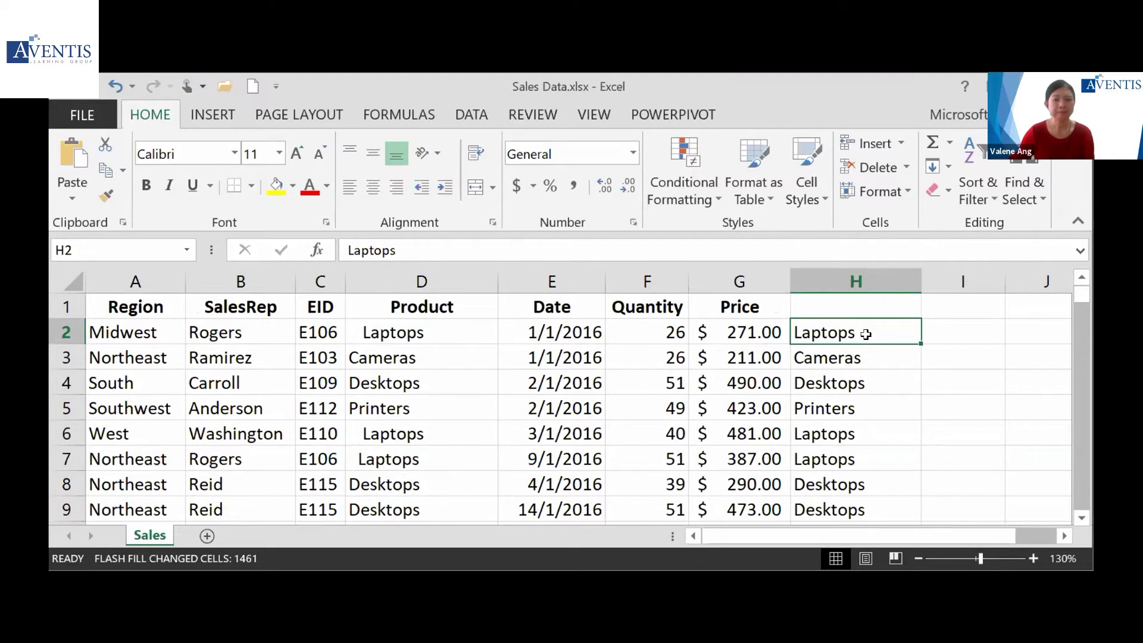
{"action": "left_click", "coordinate": [452, 332]}
{"action": "left_click", "coordinate": [866, 328]}
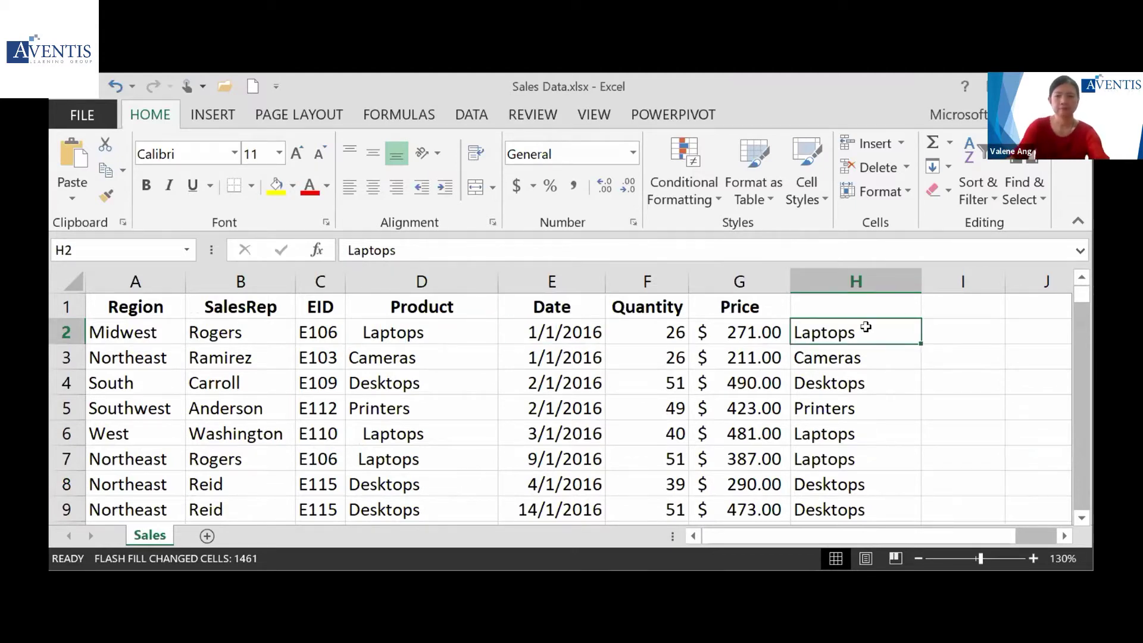
{"action": "key", "text": "ctrl+shift+Down"}
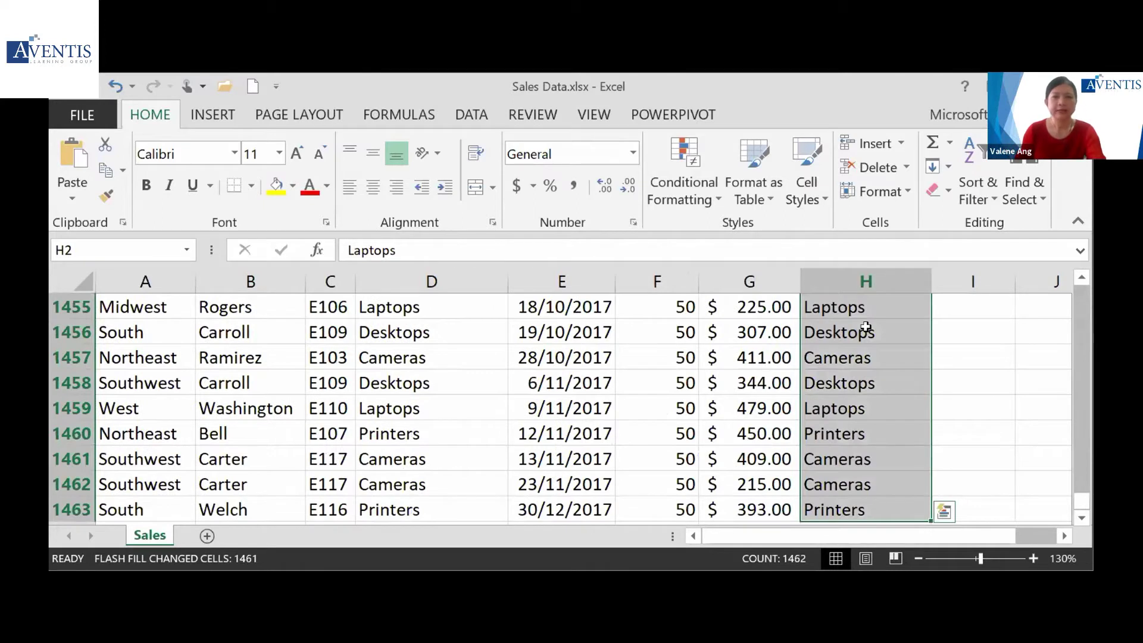
Cut the cleaned names from H2:H1463 and paste them over the Product column at D2
{"action": "right_click", "coordinate": [902, 94]}
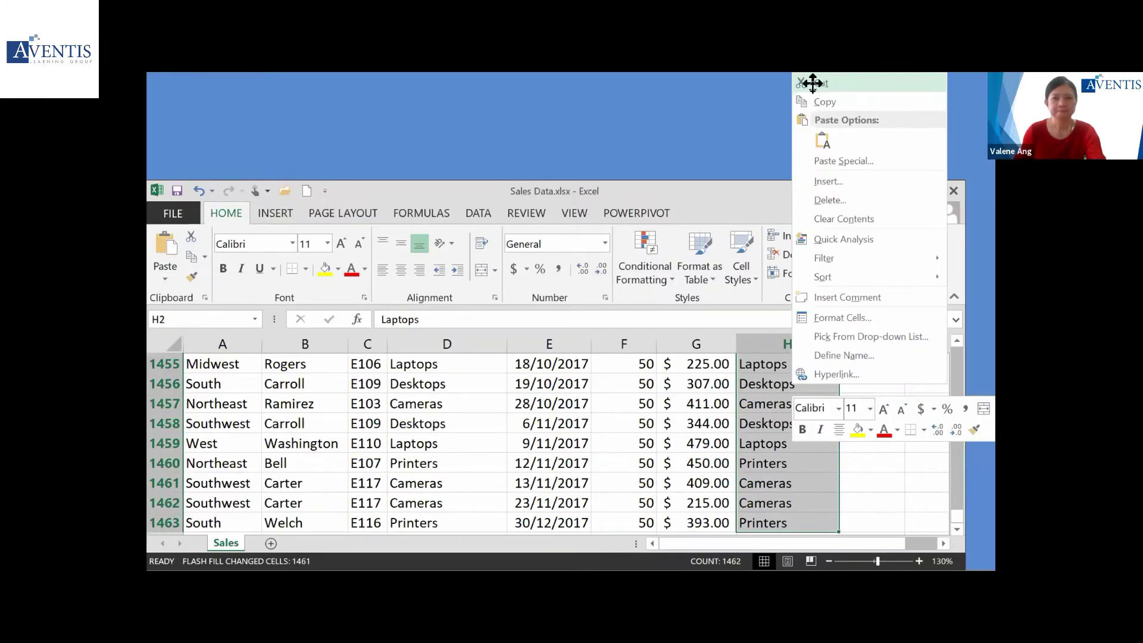
{"action": "left_click", "coordinate": [840, 86]}
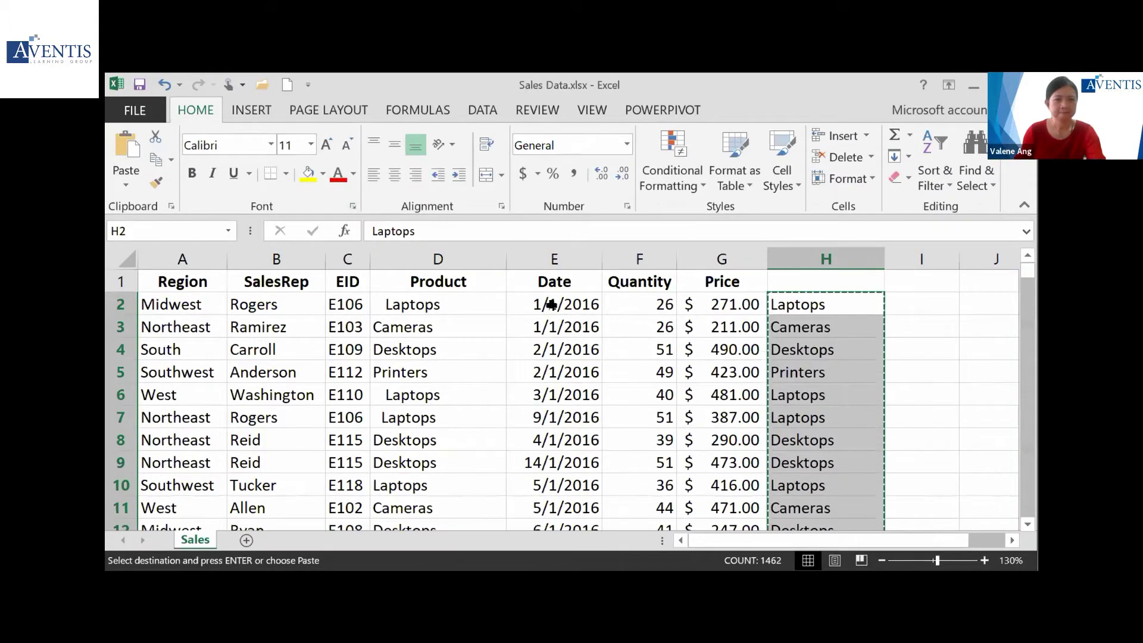
{"action": "left_click", "coordinate": [445, 305]}
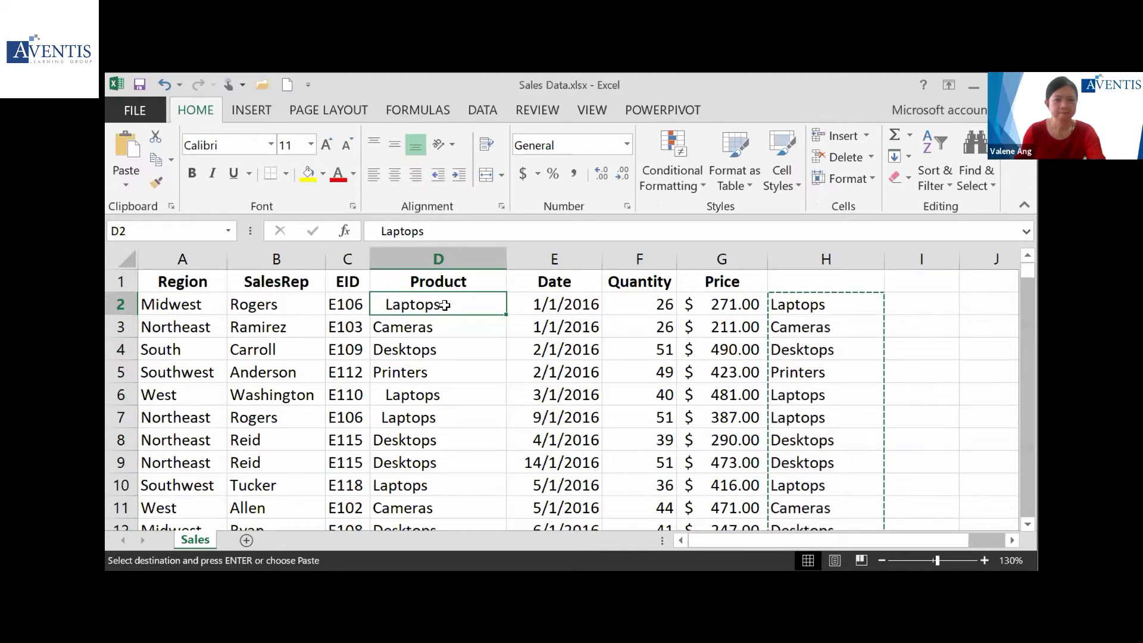
{"action": "key", "text": "Return"}
{"action": "left_click", "coordinate": [467, 332]}
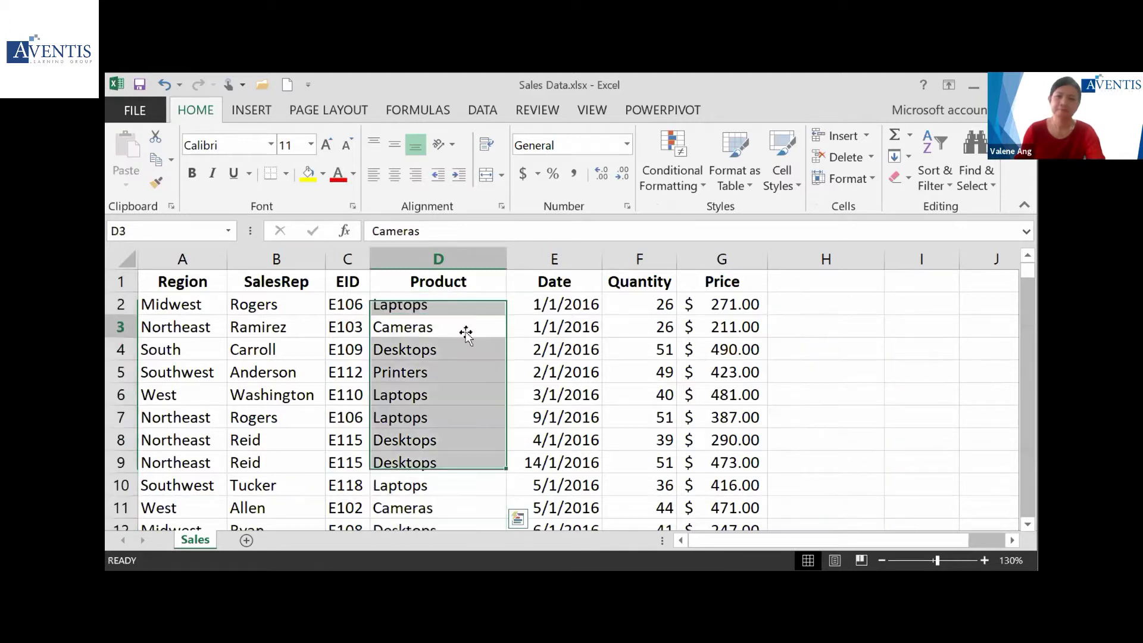
Check the pasted Product names and confirm column H is now empty
{"action": "scroll", "coordinate": [463, 363], "scroll_direction": "down", "scroll_amount": 5}
{"action": "scroll", "coordinate": [463, 363], "scroll_direction": "down", "scroll_amount": 20}
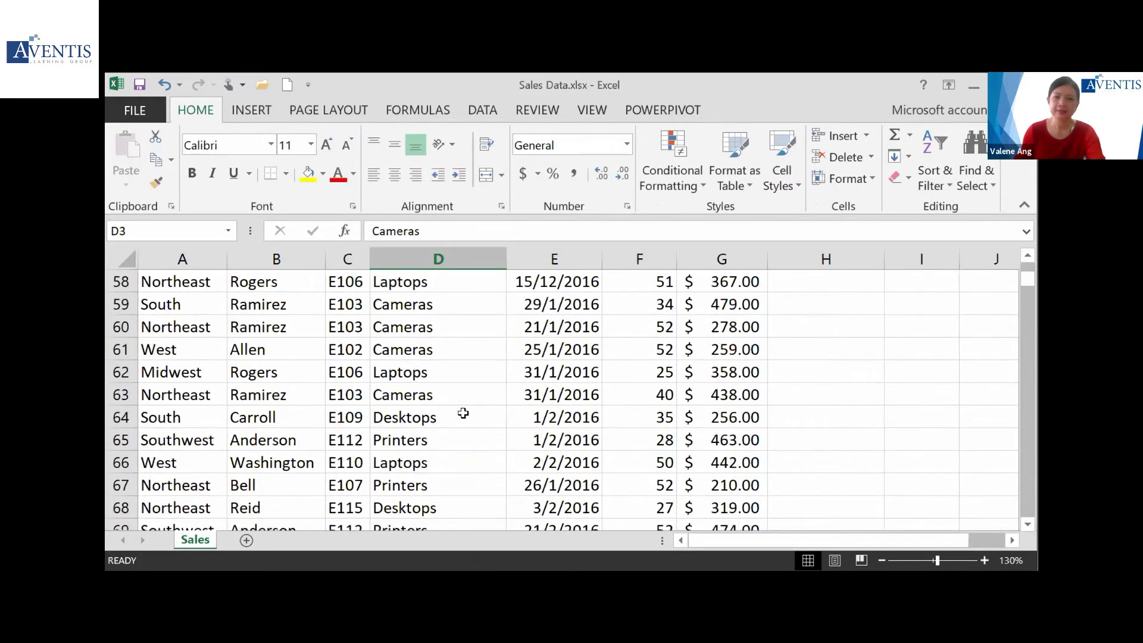
{"action": "scroll", "coordinate": [463, 413], "scroll_direction": "down", "scroll_amount": 20}
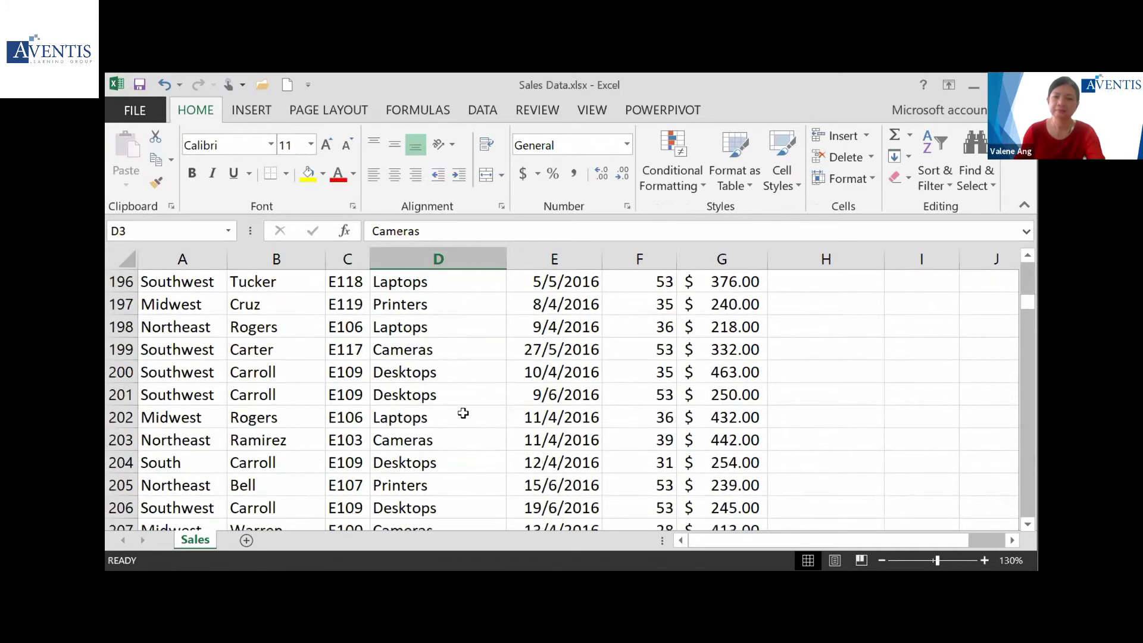
{"action": "scroll", "coordinate": [463, 413], "scroll_direction": "down", "scroll_amount": 5}
{"action": "scroll", "coordinate": [465, 415], "scroll_direction": "up", "scroll_amount": 20}
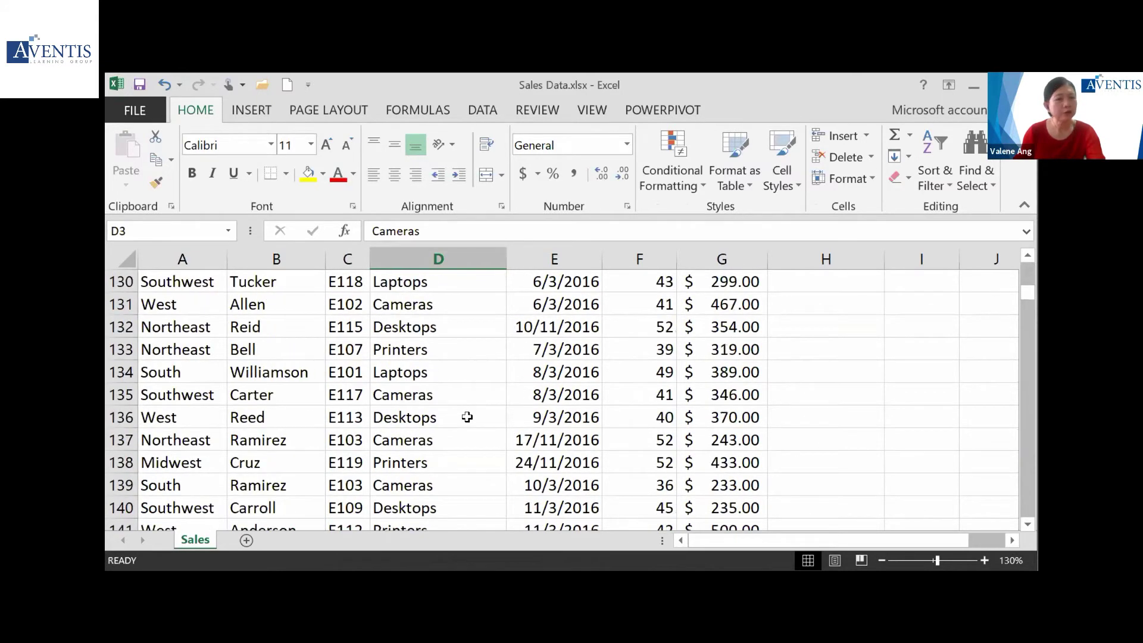
{"action": "scroll", "coordinate": [467, 416], "scroll_direction": "up", "scroll_amount": 20}
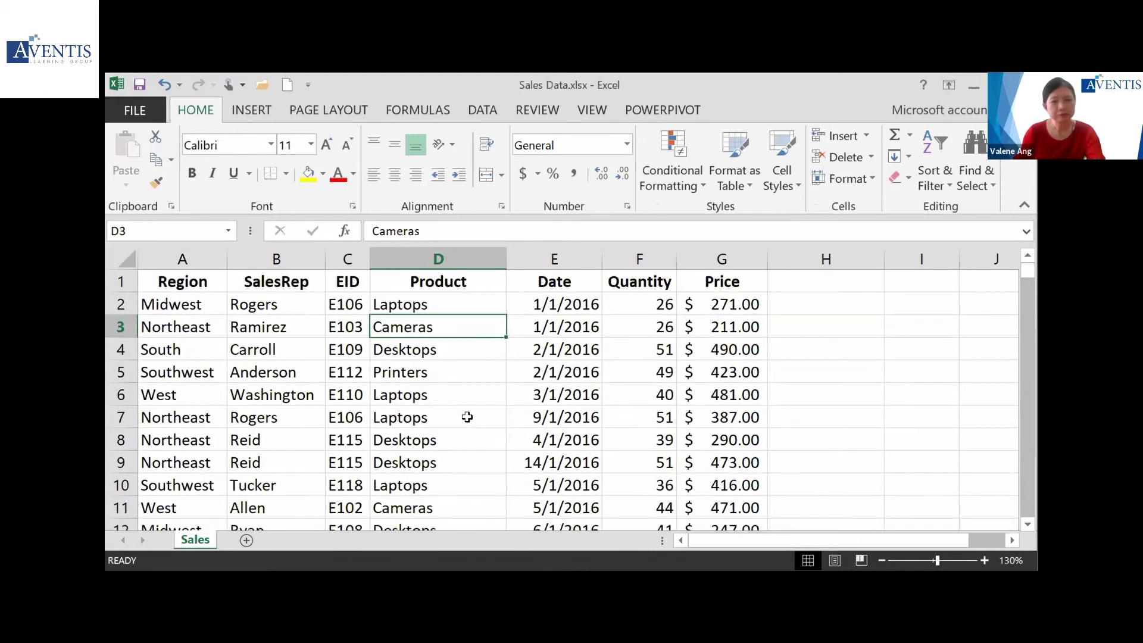
{"action": "left_click", "coordinate": [798, 302]}
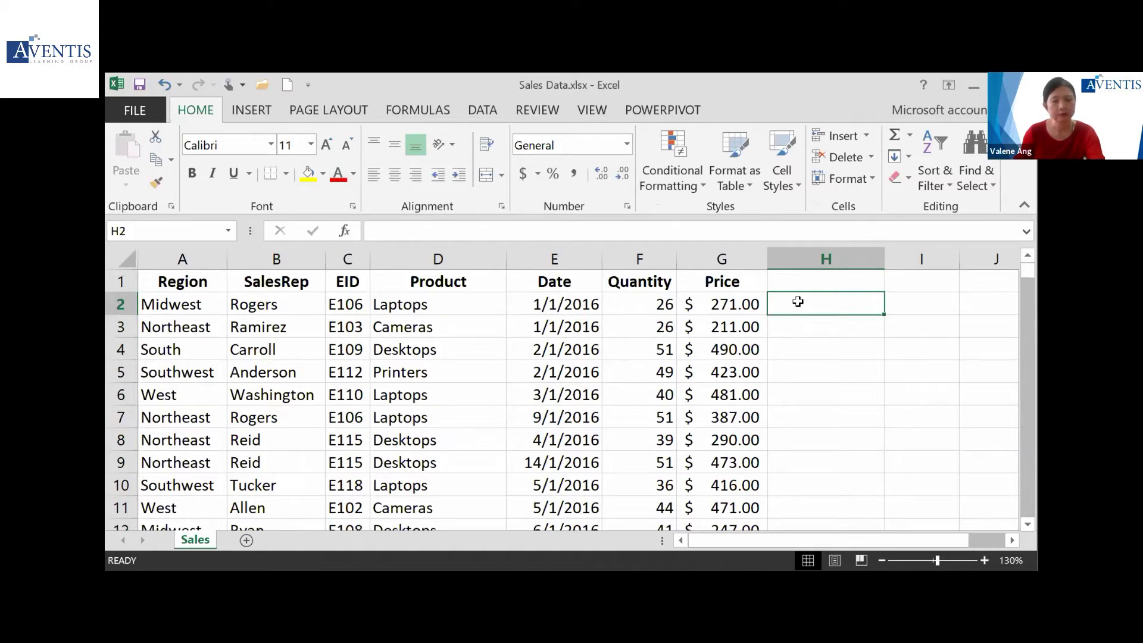
{"action": "left_click", "coordinate": [834, 257]}
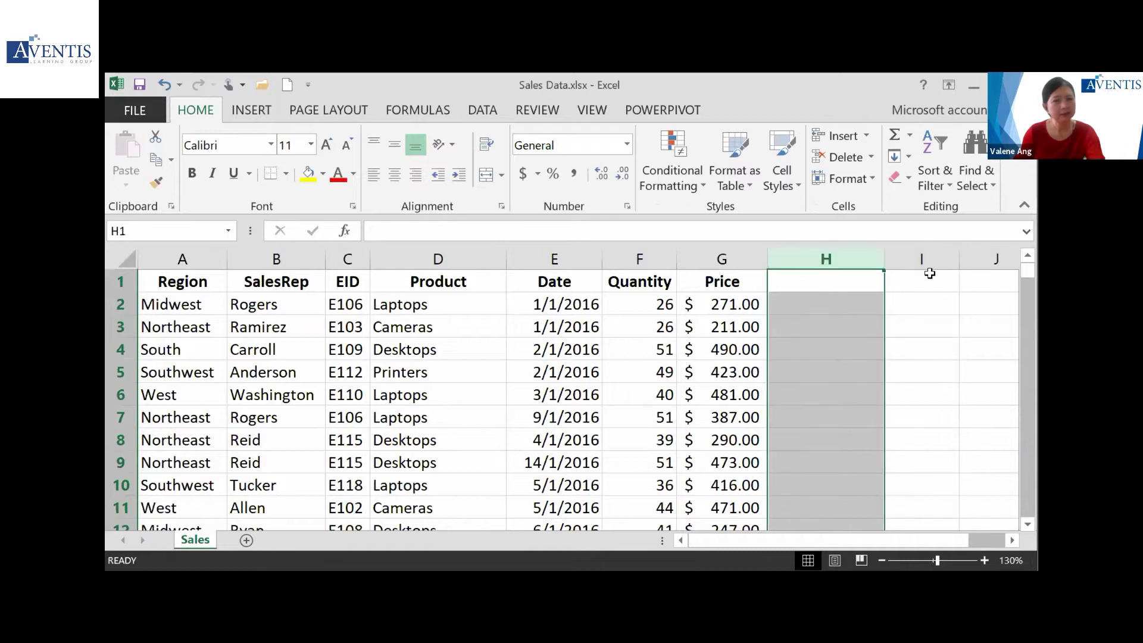
{"action": "left_click", "coordinate": [929, 274]}
{"action": "left_click", "coordinate": [862, 369]}
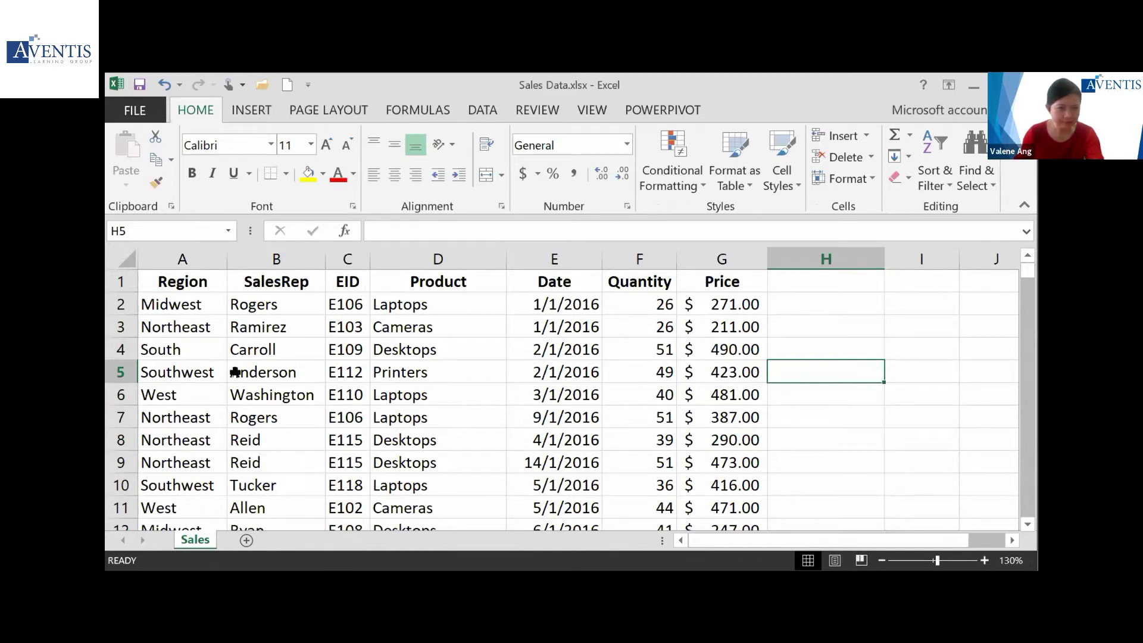
{"action": "right_click", "coordinate": [117, 349]}
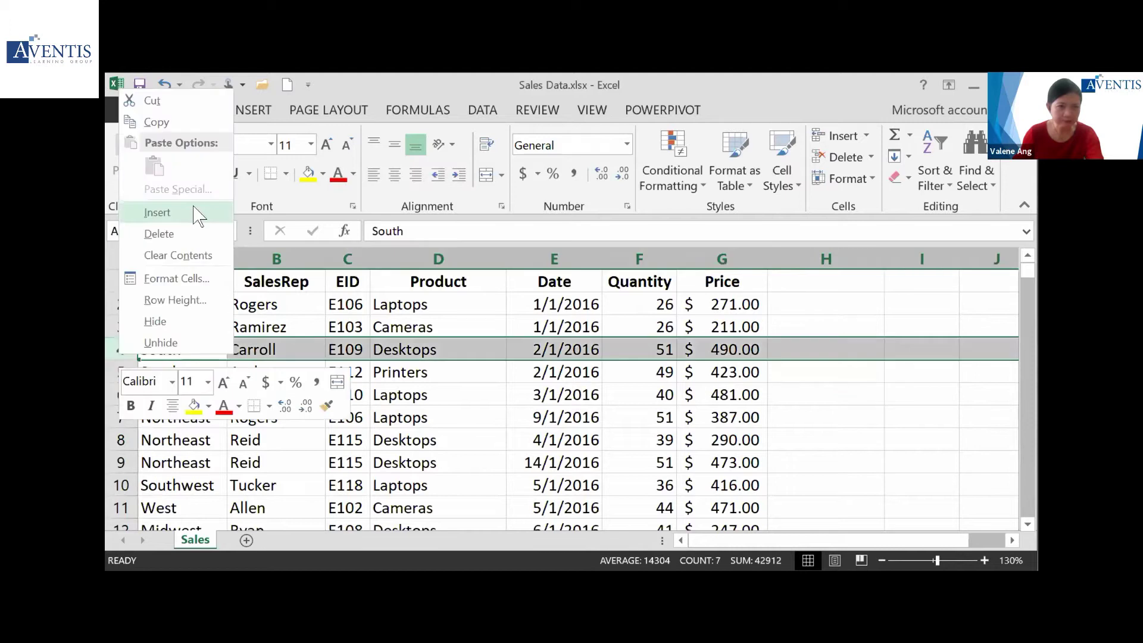
{"action": "left_click", "coordinate": [198, 213]}
{"action": "left_click", "coordinate": [118, 460]}
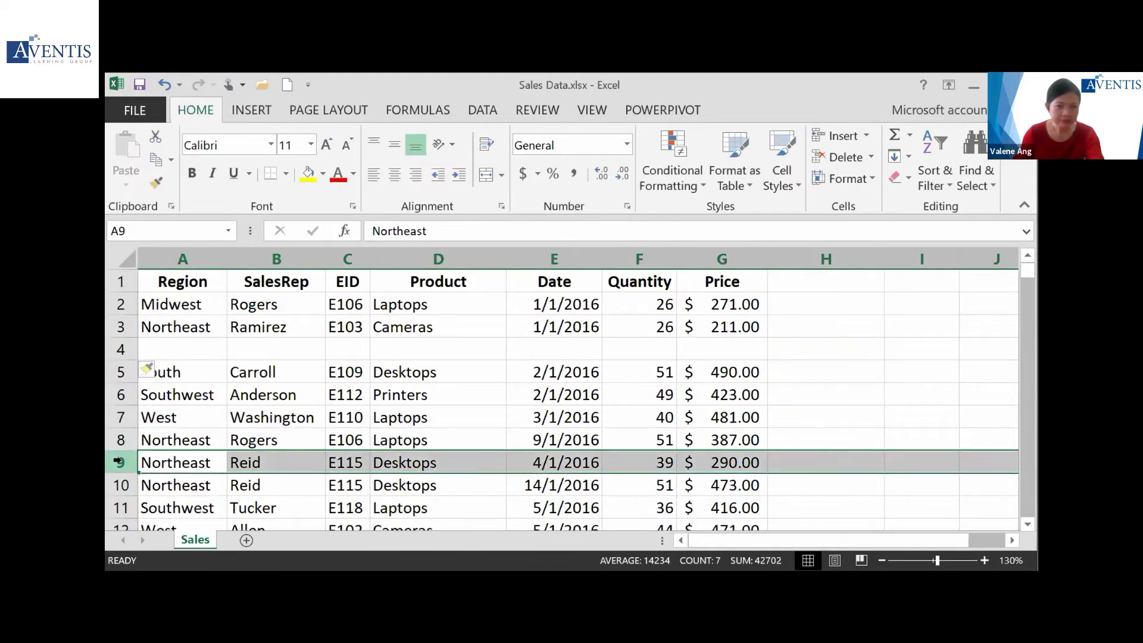
{"action": "right_click", "coordinate": [119, 462]}
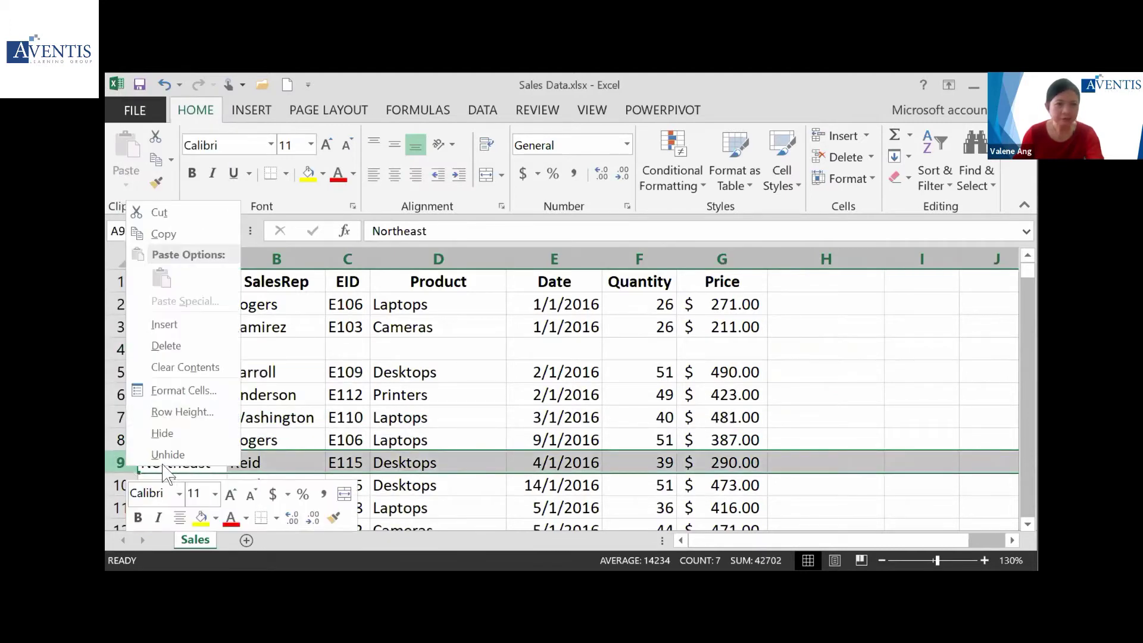
{"action": "left_click", "coordinate": [202, 332]}
{"action": "left_click", "coordinate": [467, 439]}
{"action": "scroll", "coordinate": [191, 450], "scroll_direction": "down", "scroll_amount": 4}
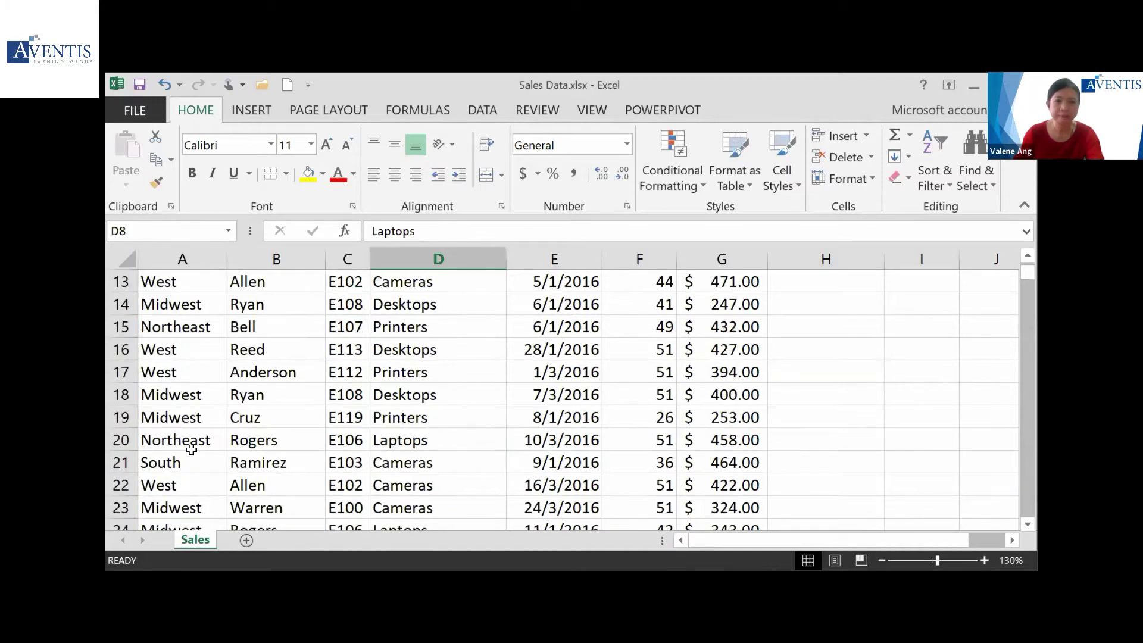
{"action": "left_click", "coordinate": [125, 465]}
{"action": "right_click", "coordinate": [124, 465]}
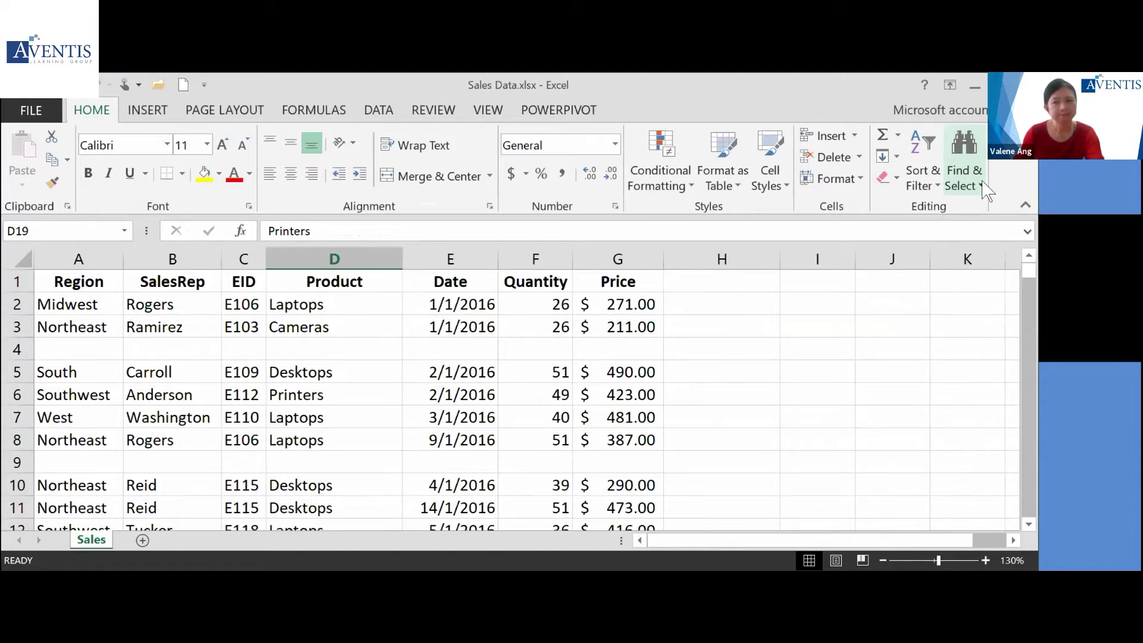
Select all blank cells in the sales data using Go To Special > Blanks
{"action": "left_click", "coordinate": [982, 188]}
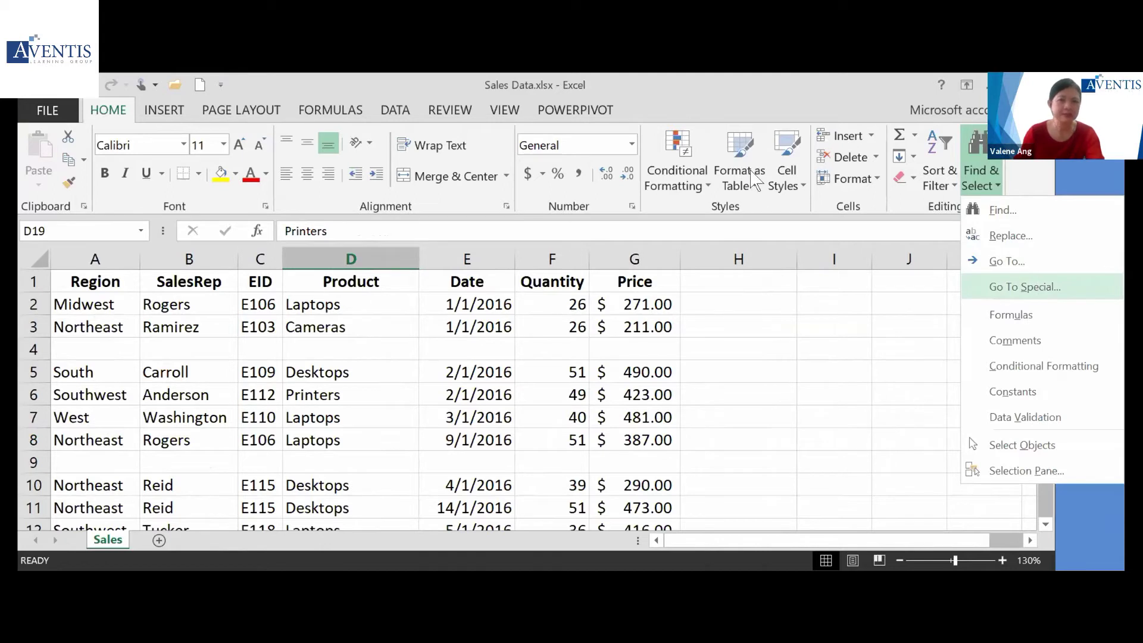
{"action": "left_click", "coordinate": [1025, 287]}
{"action": "left_click", "coordinate": [512, 428]}
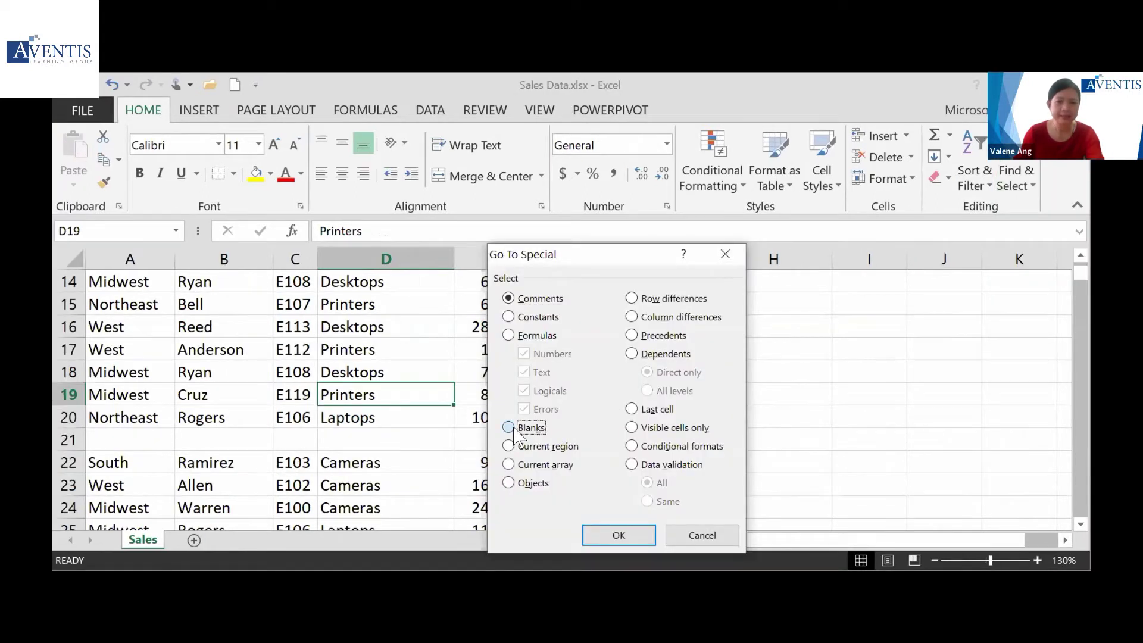
{"action": "left_click", "coordinate": [602, 532]}
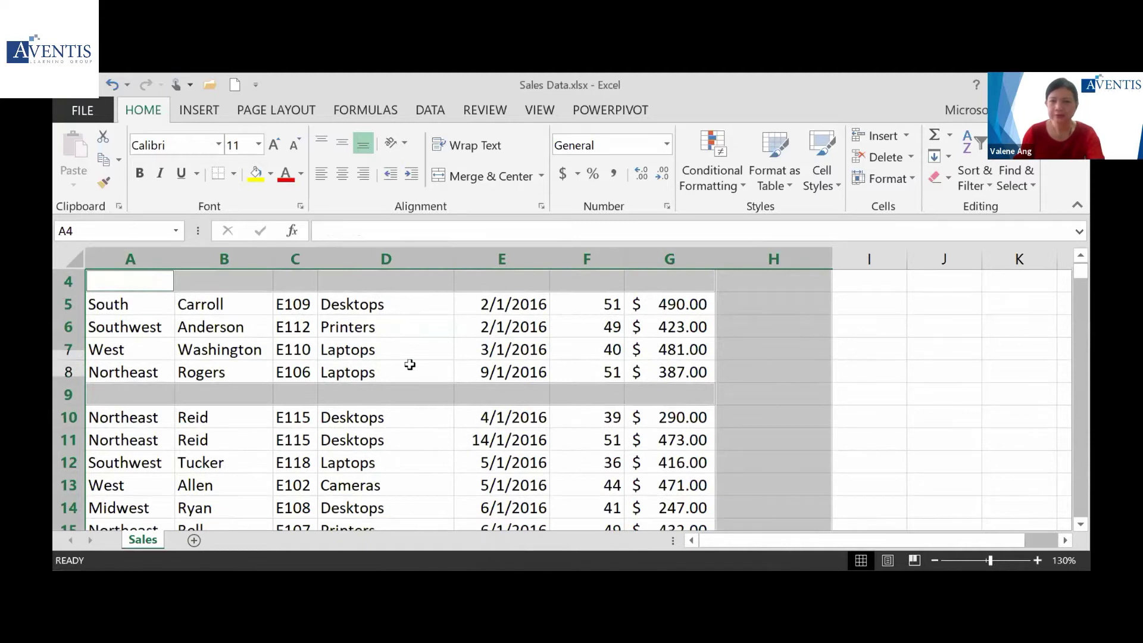
Select the full sales table range A1:G1466
{"action": "scroll", "coordinate": [411, 360], "scroll_direction": "up", "scroll_amount": 1}
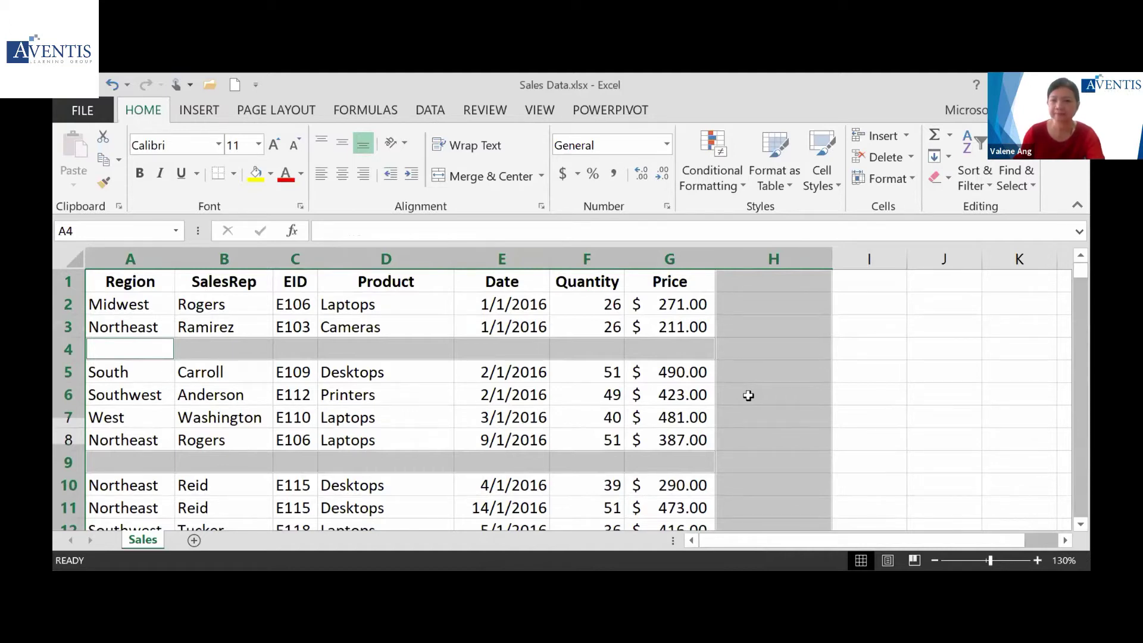
{"action": "scroll", "coordinate": [749, 395], "scroll_direction": "down", "scroll_amount": 17}
{"action": "scroll", "coordinate": [751, 429], "scroll_direction": "down", "scroll_amount": 19}
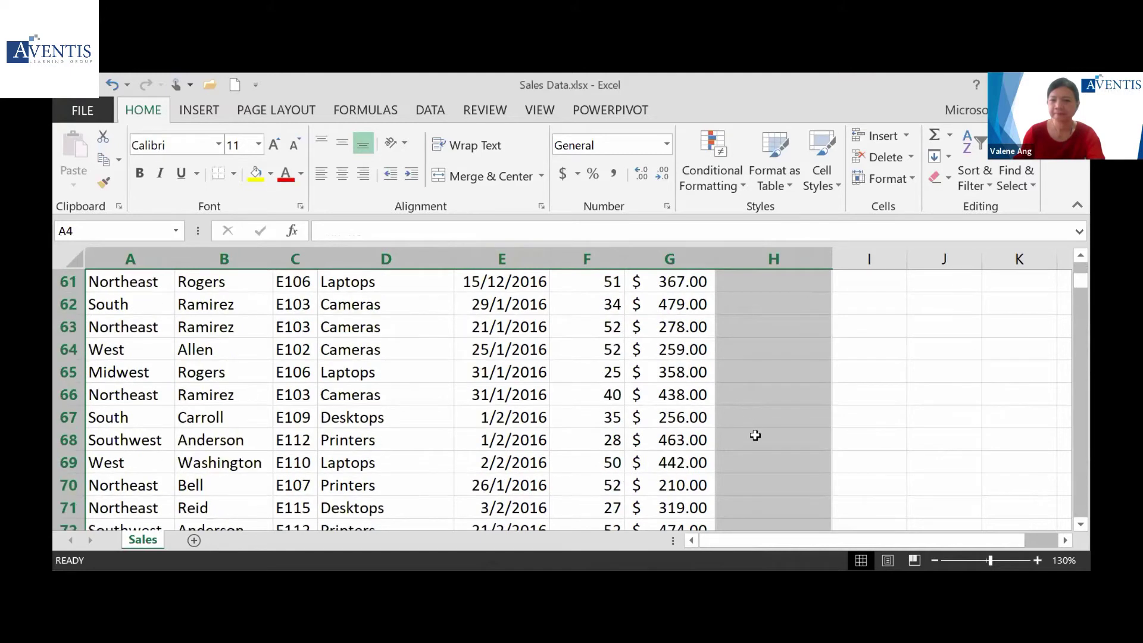
{"action": "scroll", "coordinate": [753, 438], "scroll_direction": "up", "scroll_amount": 16}
{"action": "scroll", "coordinate": [753, 438], "scroll_direction": "up", "scroll_amount": 20}
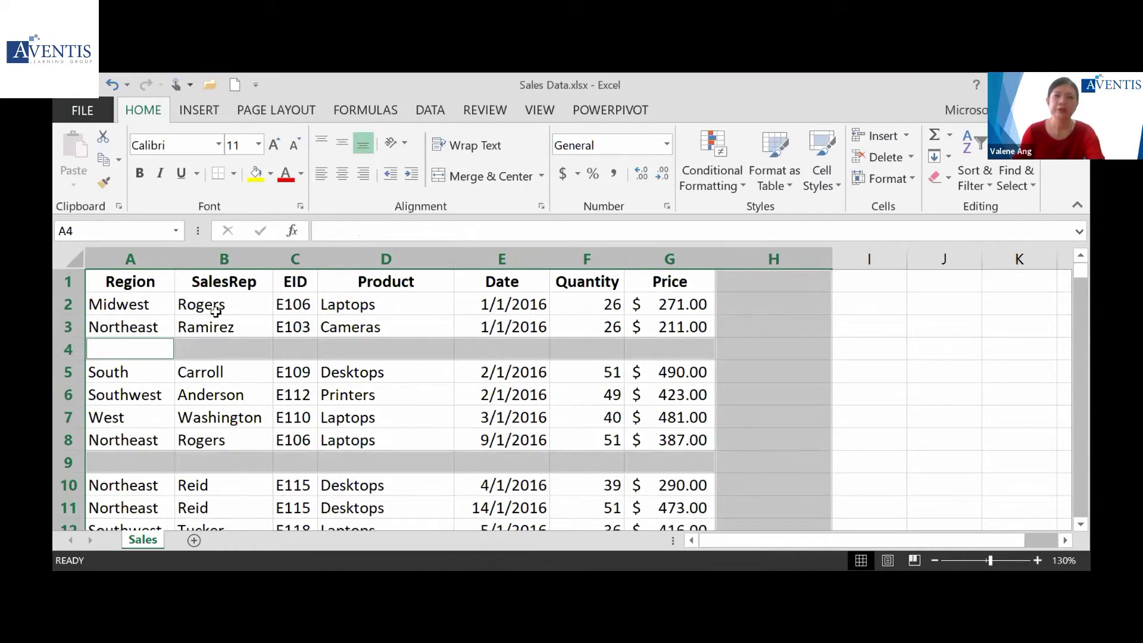
{"action": "left_click_drag", "start_coordinate": [136, 282], "coordinate": [224, 282]}
{"action": "left_click_drag", "start_coordinate": [711, 302], "coordinate": [691, 443]}
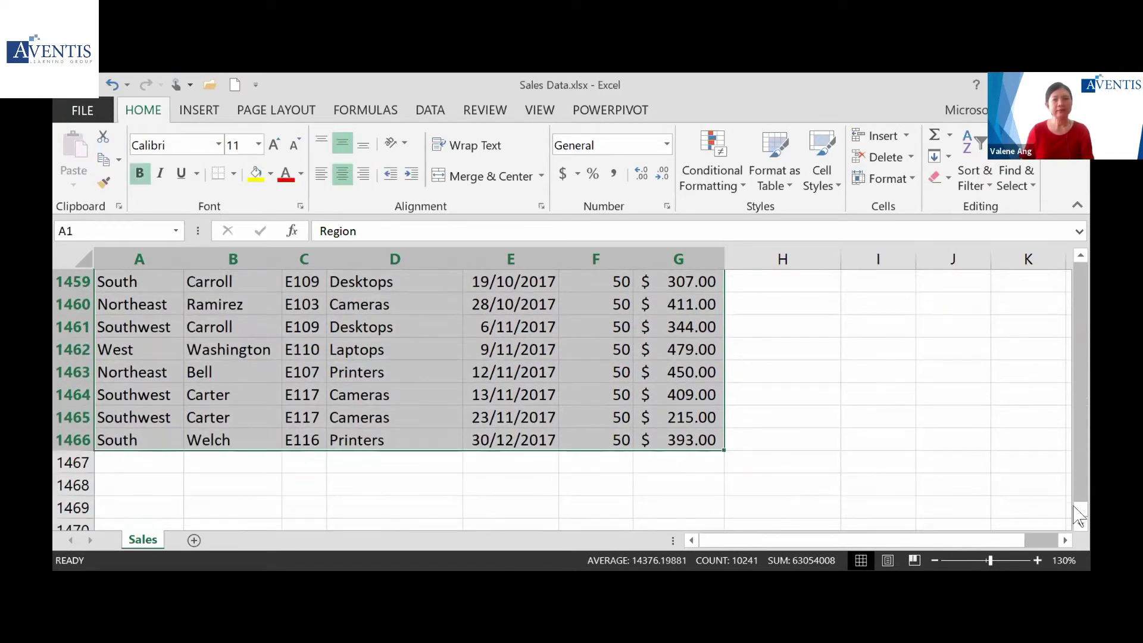
Select blanks via Go To Special and delete their entire sheet rows, removing rows 4 and 9
{"action": "left_click_drag", "start_coordinate": [1079, 513], "coordinate": [1080, 271]}
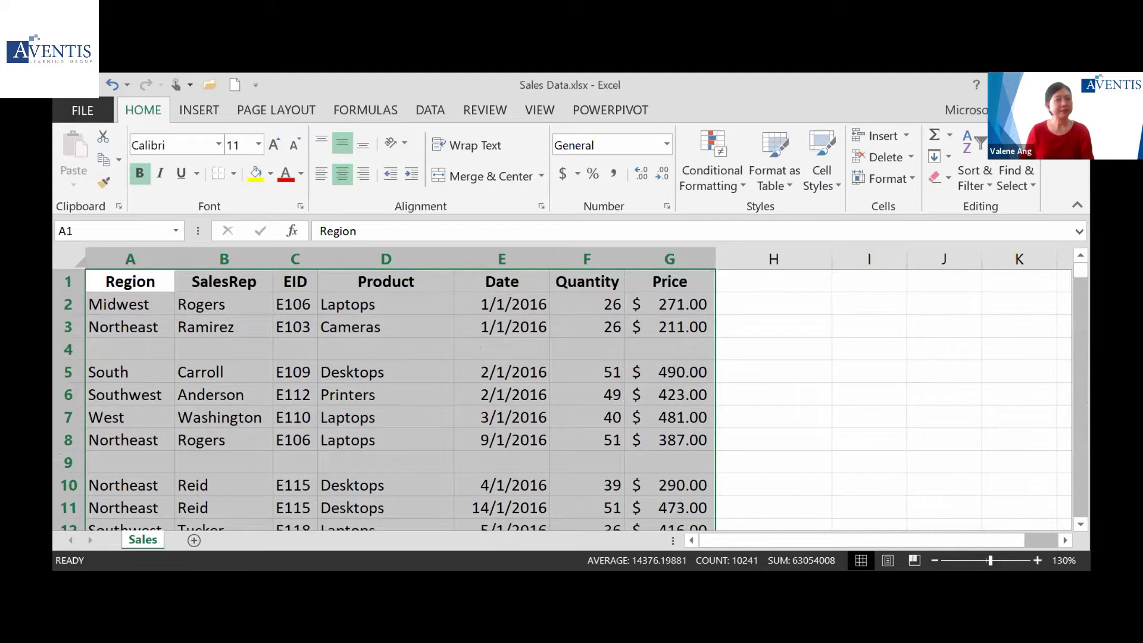
{"action": "left_click", "coordinate": [1021, 183]}
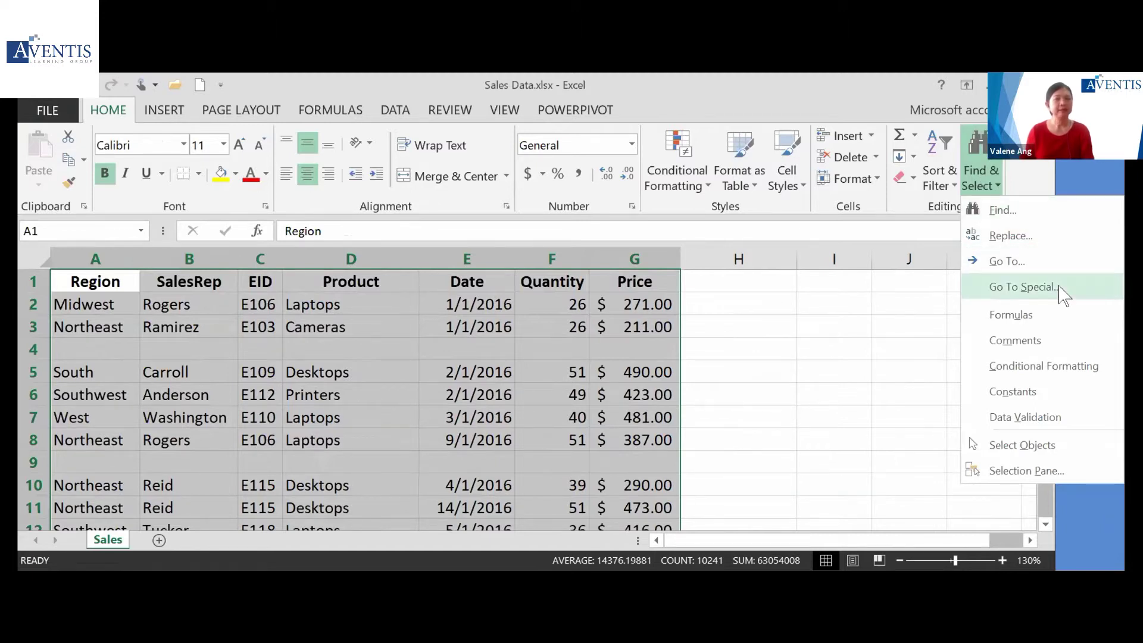
{"action": "left_click", "coordinate": [1022, 287]}
{"action": "left_click", "coordinate": [522, 429]}
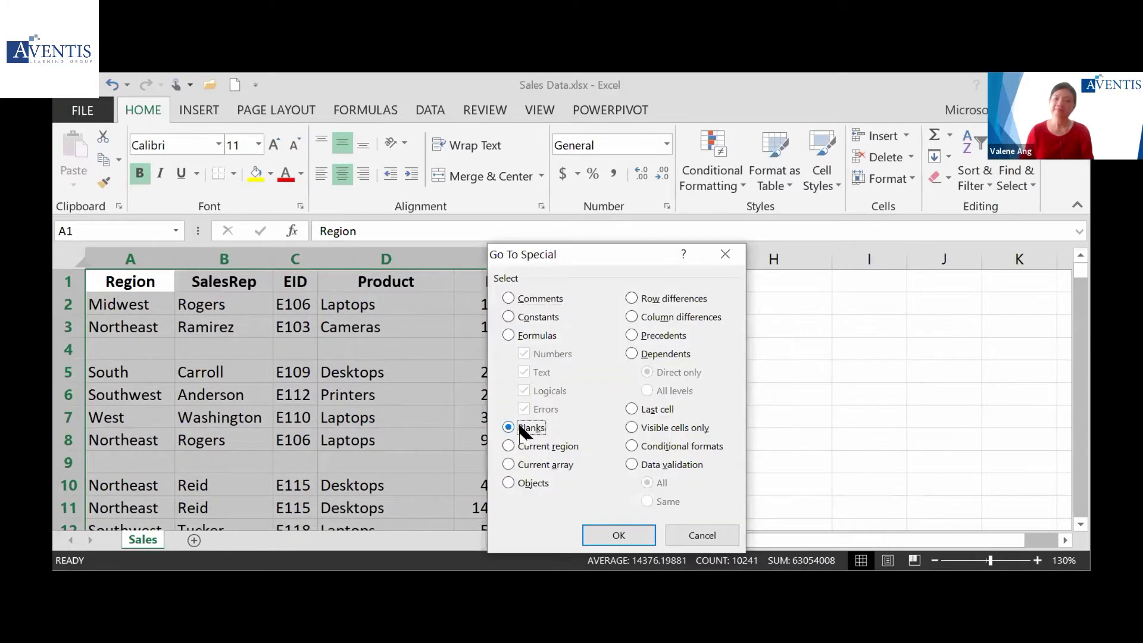
{"action": "left_click", "coordinate": [618, 532]}
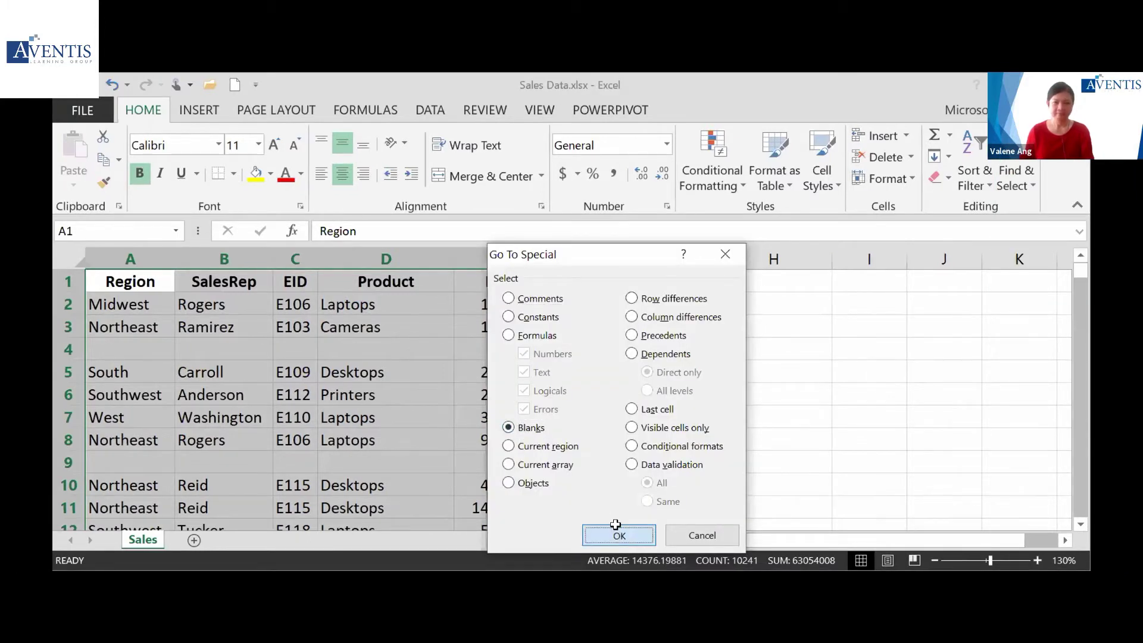
{"action": "scroll", "coordinate": [529, 369], "scroll_direction": "down", "scroll_amount": 1}
{"action": "scroll", "coordinate": [528, 368], "scroll_direction": "down", "scroll_amount": 3}
{"action": "scroll", "coordinate": [528, 368], "scroll_direction": "up", "scroll_amount": 2}
{"action": "scroll", "coordinate": [529, 368], "scroll_direction": "up", "scroll_amount": 2}
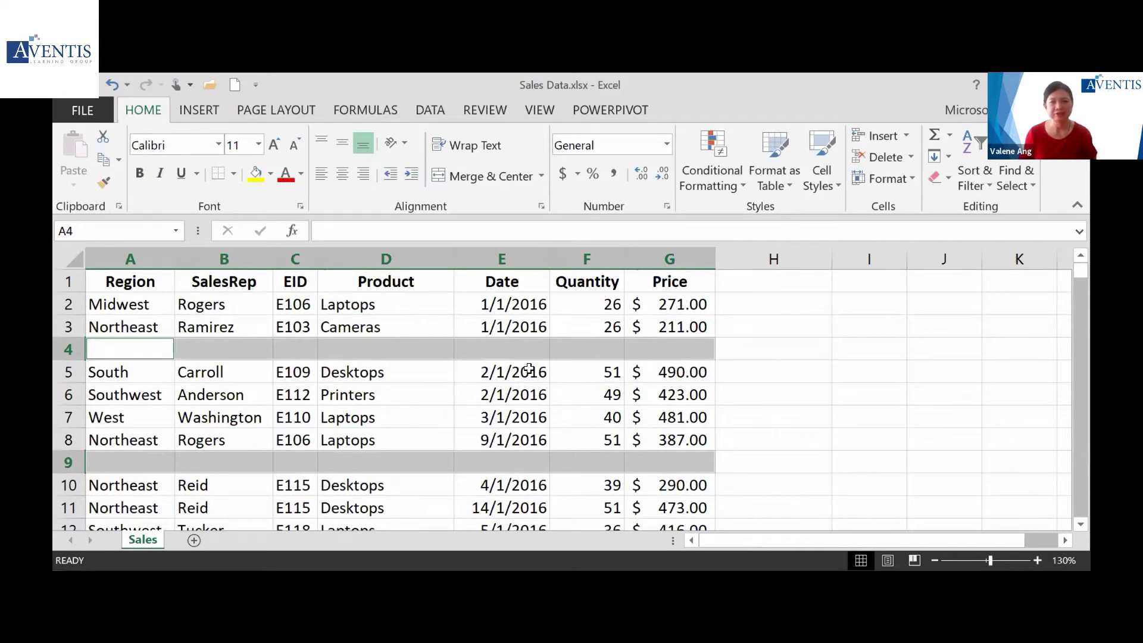
{"action": "left_click", "coordinate": [904, 159]}
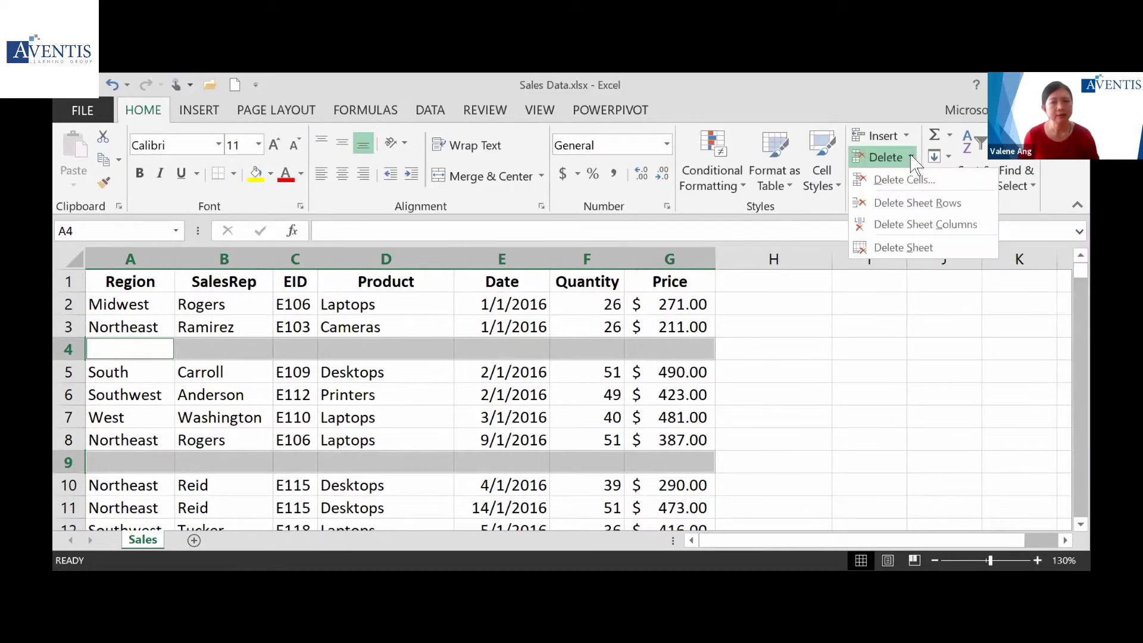
{"action": "left_click", "coordinate": [947, 203]}
Clear the row selection and scroll through the gap-free Sales data
{"action": "left_click", "coordinate": [535, 386]}
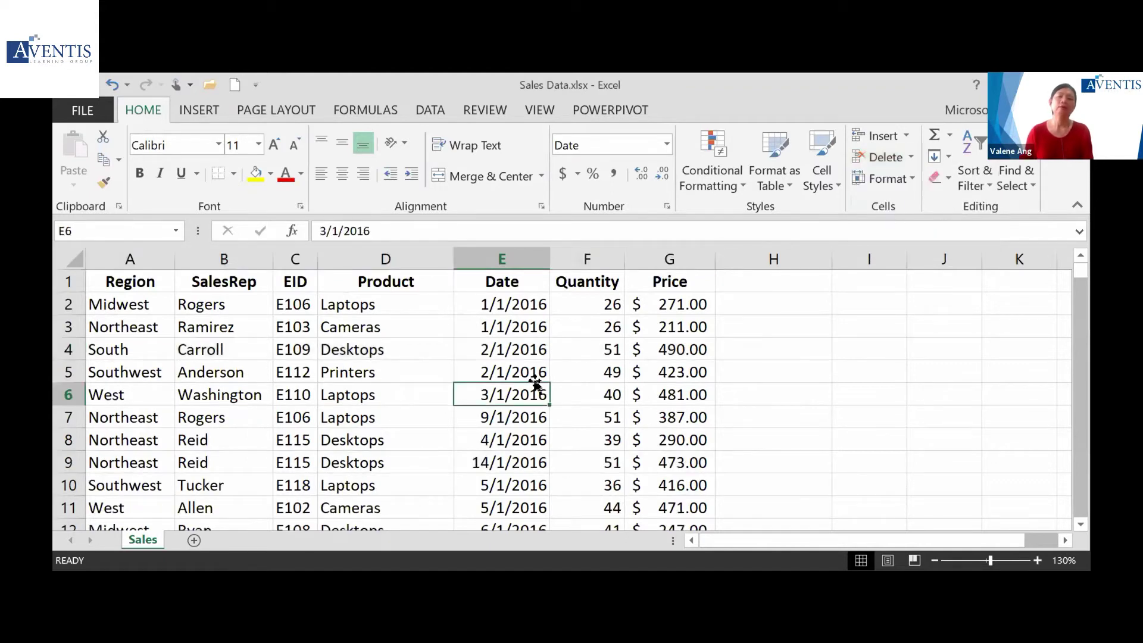
{"action": "scroll", "coordinate": [535, 386], "scroll_direction": "down", "scroll_amount": 17}
{"action": "scroll", "coordinate": [535, 386], "scroll_direction": "up", "scroll_amount": 12}
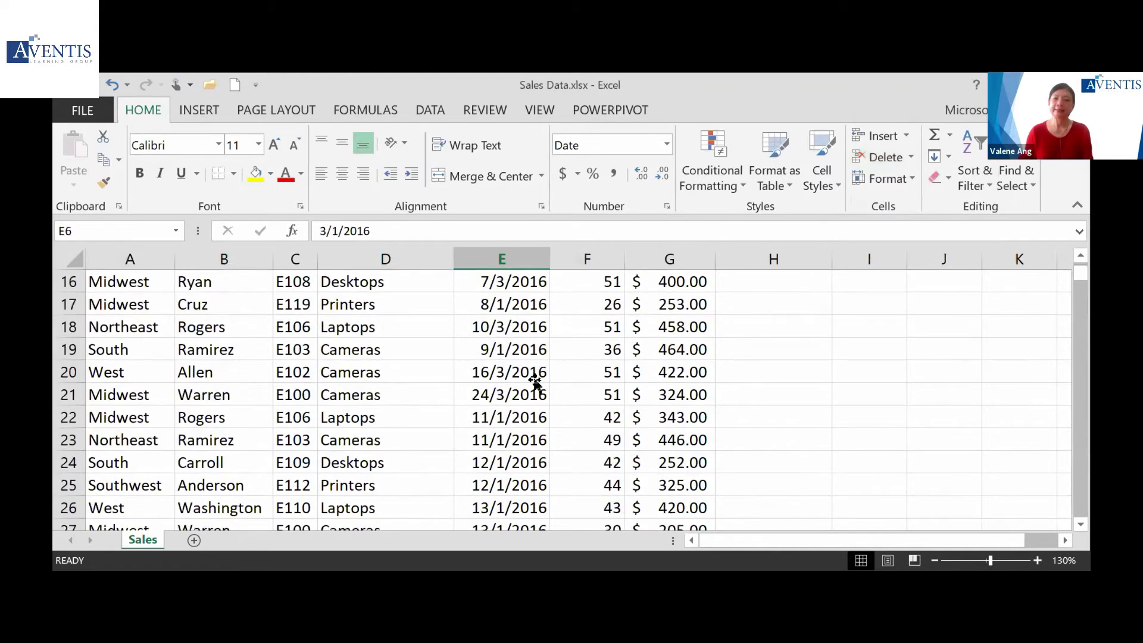
{"action": "scroll", "coordinate": [536, 384], "scroll_direction": "up", "scroll_amount": 5}
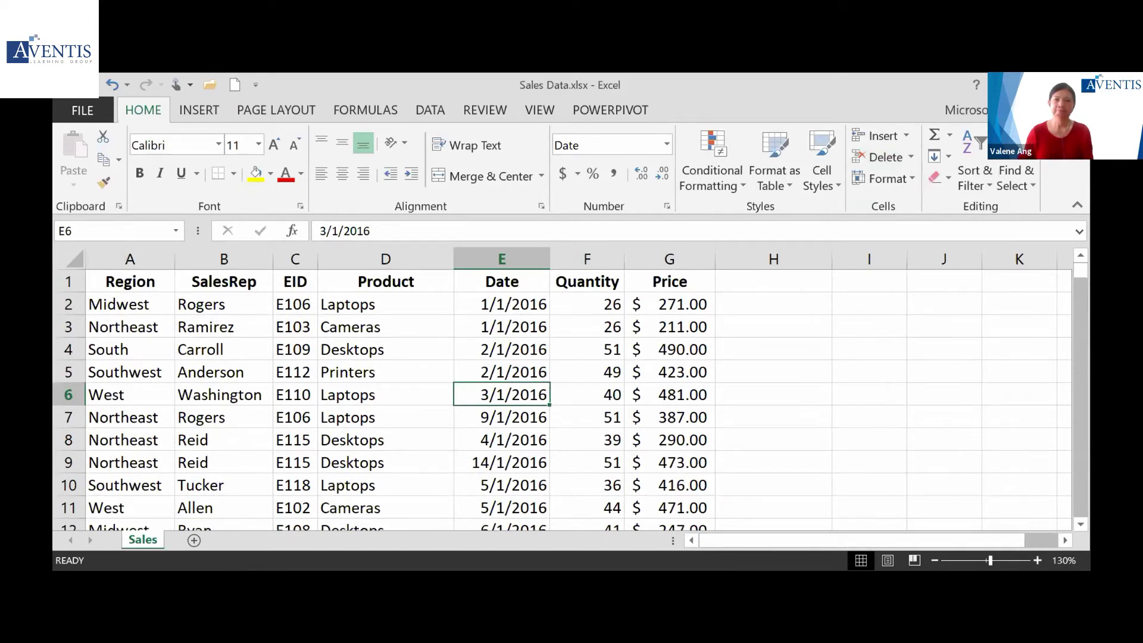
{"action": "key", "text": "alt+Tab"}
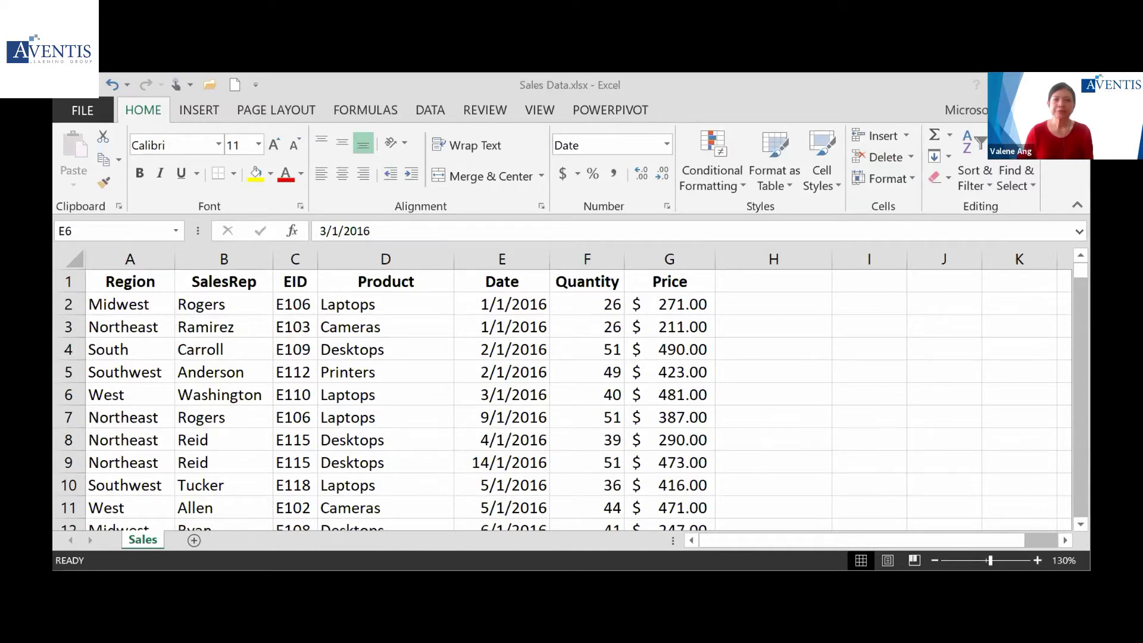
{"action": "key", "text": "alt+Tab"}
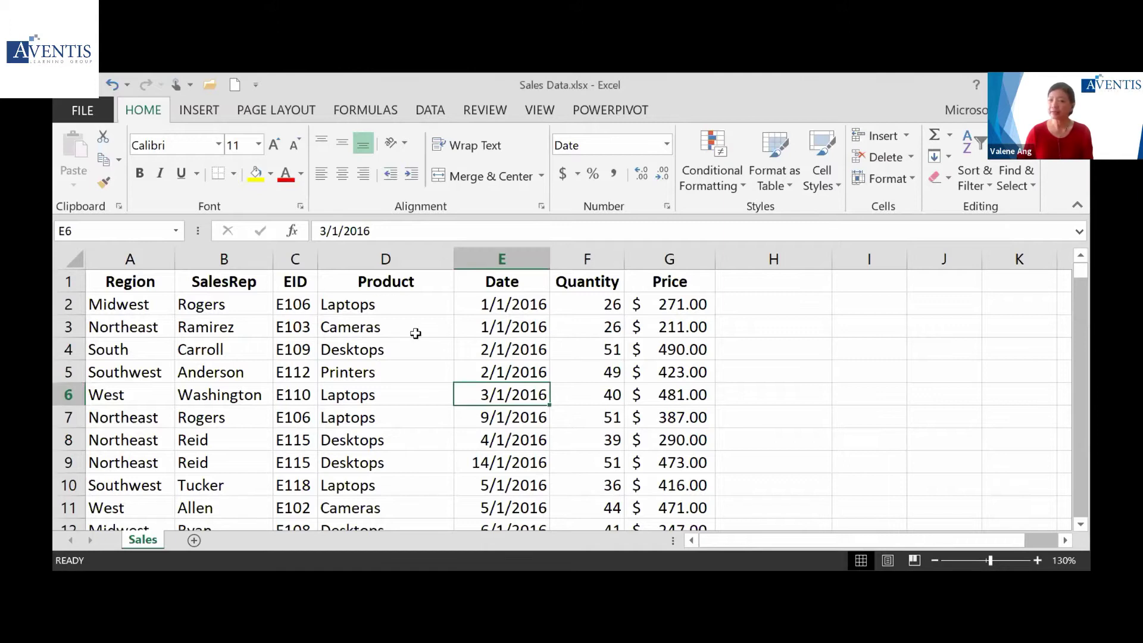
Review the Region, SalesRep, Product and Date cells, then select C4 and show the Insert commands
{"action": "left_click", "coordinate": [131, 279]}
{"action": "left_click", "coordinate": [208, 279]}
{"action": "left_click", "coordinate": [442, 283]}
{"action": "left_click", "coordinate": [587, 349]}
{"action": "left_click_drag", "start_coordinate": [521, 300], "coordinate": [547, 326]}
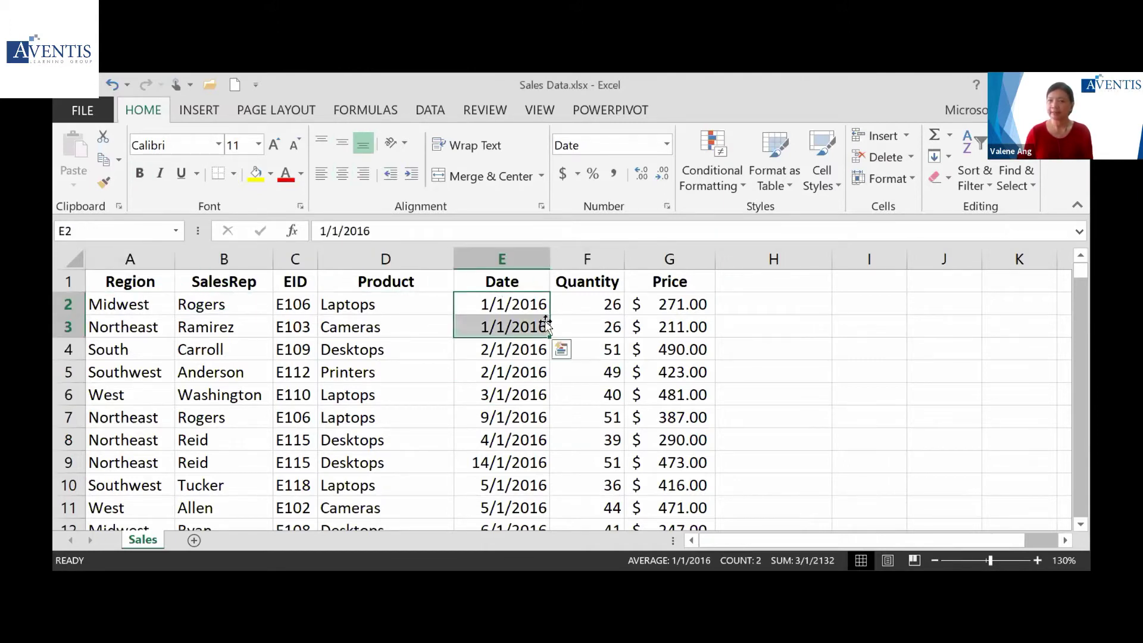
{"action": "left_click", "coordinate": [283, 348]}
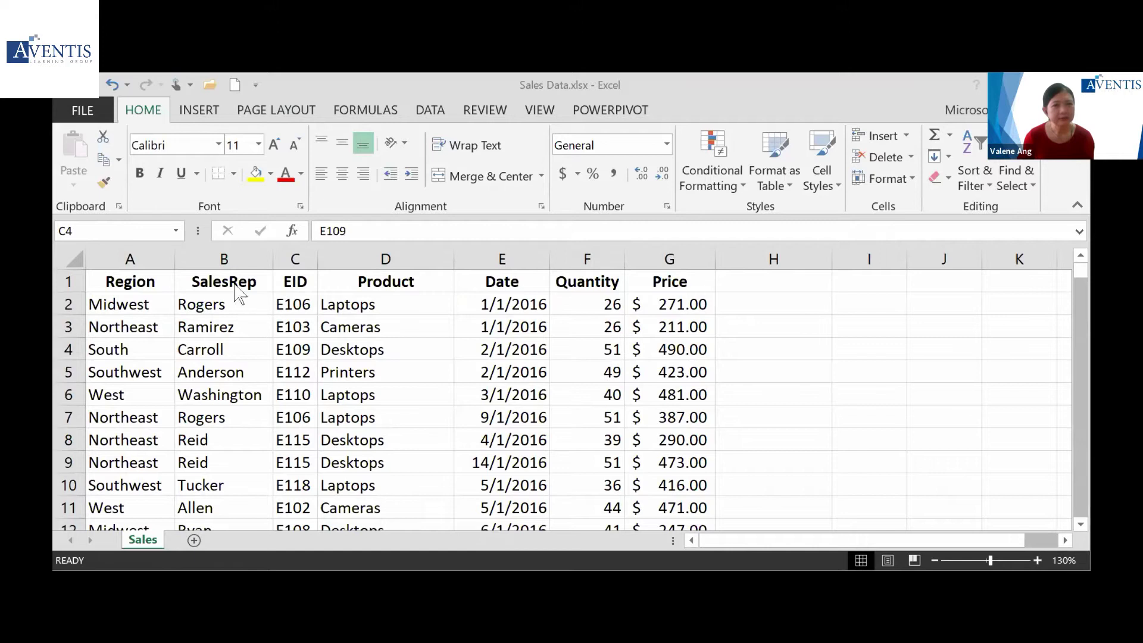
{"action": "left_click", "coordinate": [203, 112]}
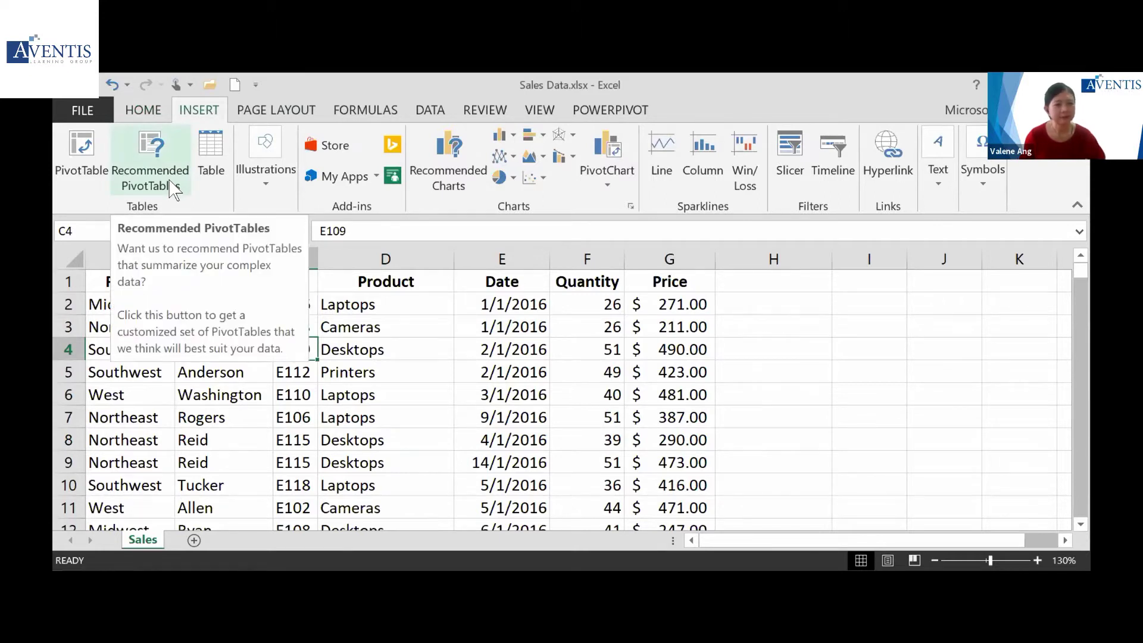
Preview the Recommended PivotTables and insert 'Sum of Quantity by SalesRep' on a new sheet
{"action": "left_click", "coordinate": [394, 327]}
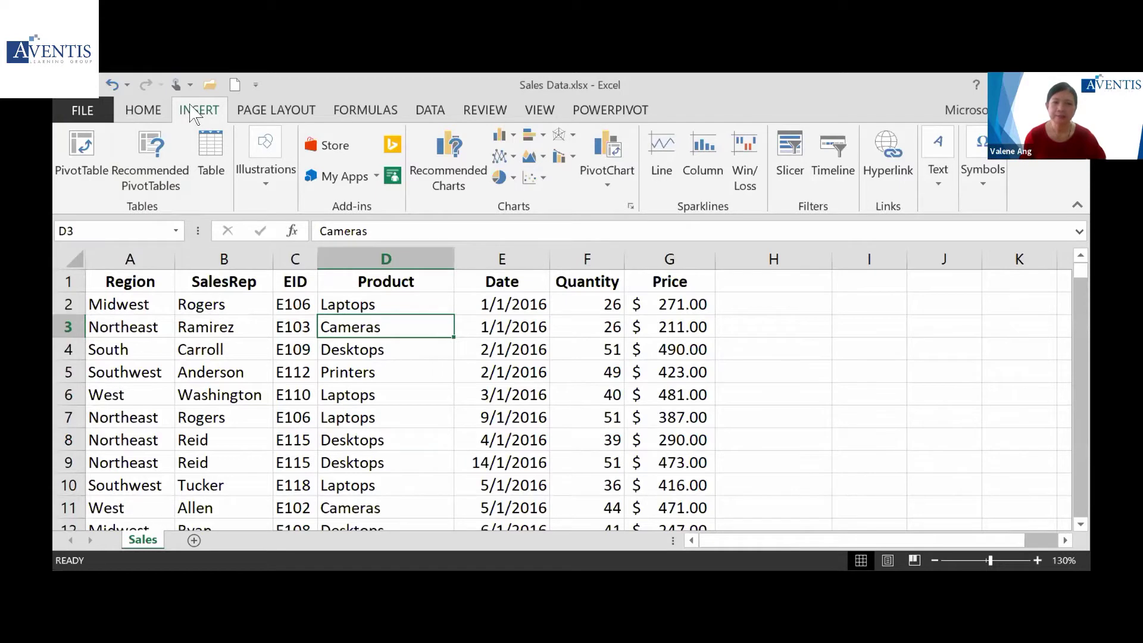
{"action": "left_click", "coordinate": [166, 182]}
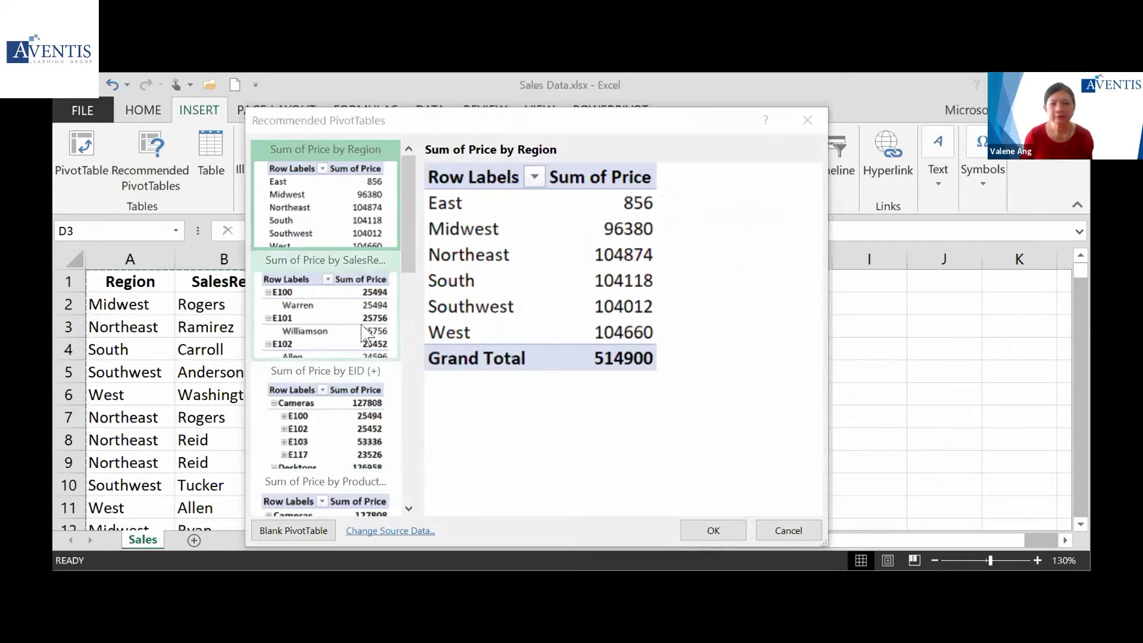
{"action": "left_click", "coordinate": [364, 420]}
{"action": "scroll", "coordinate": [368, 423], "scroll_direction": "down", "scroll_amount": 3}
{"action": "left_click", "coordinate": [372, 425]}
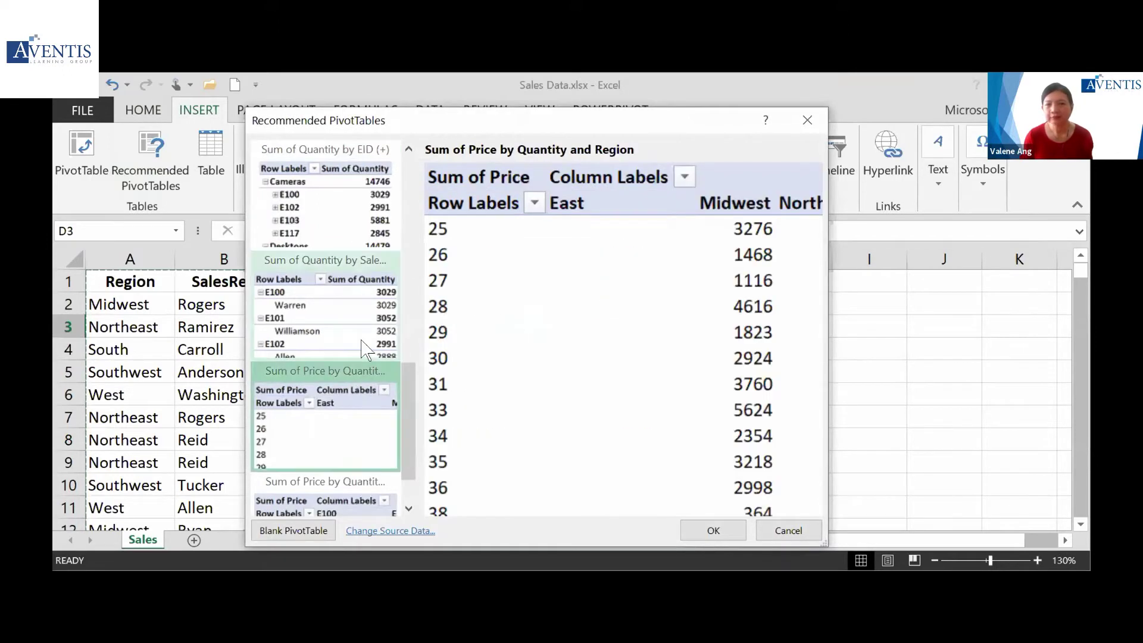
{"action": "left_click", "coordinate": [364, 267]}
{"action": "scroll", "coordinate": [365, 273], "scroll_direction": "down", "scroll_amount": 2}
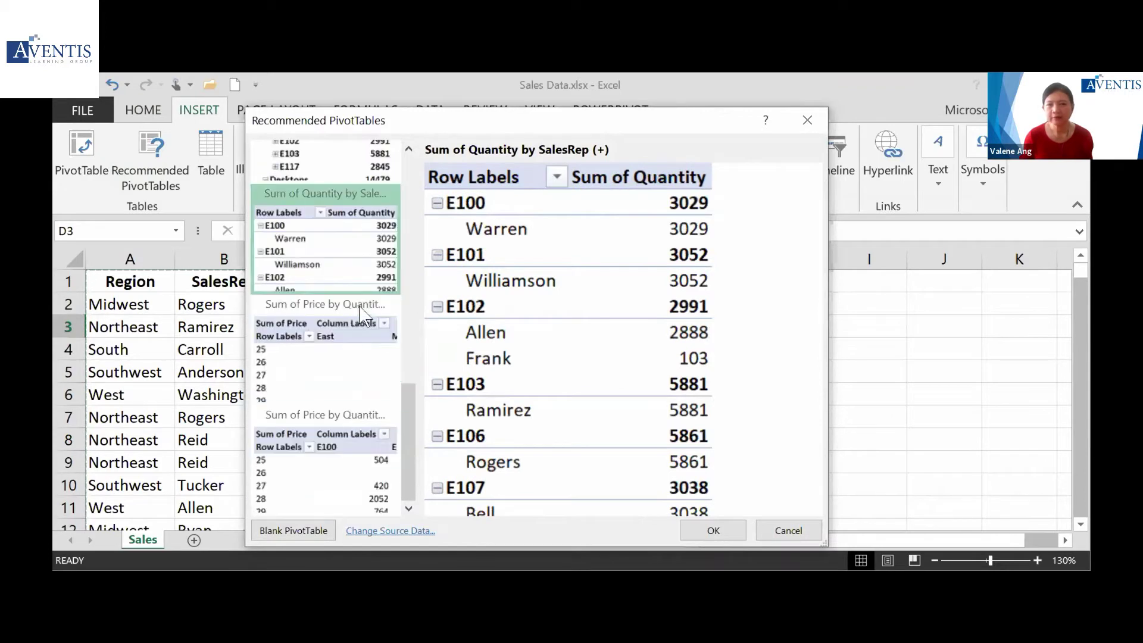
{"action": "left_click", "coordinate": [716, 531]}
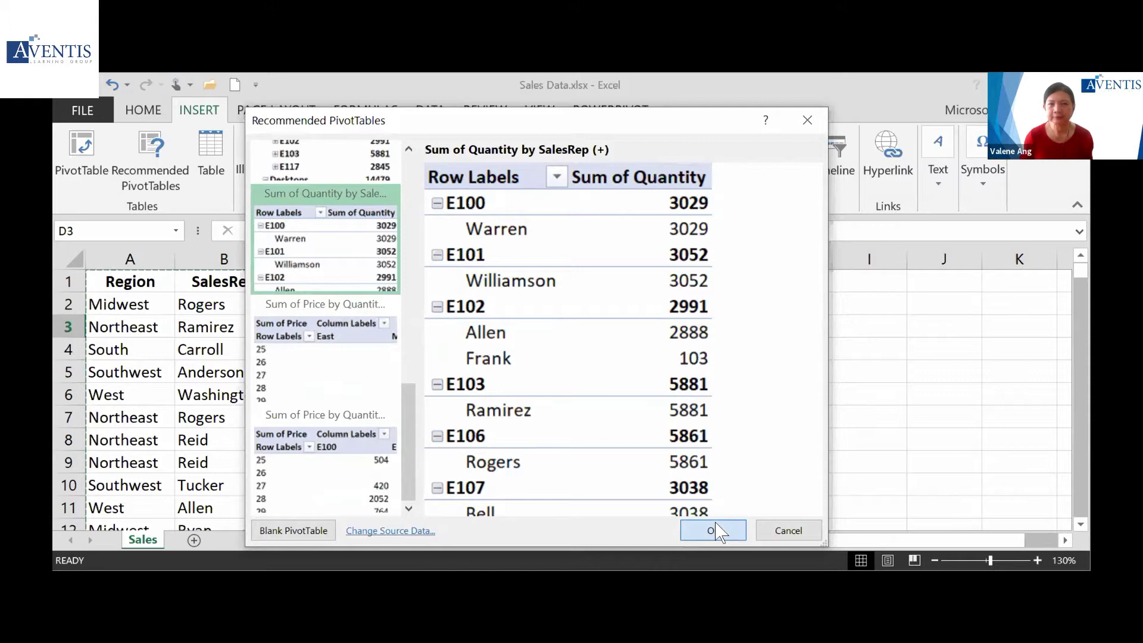
{"action": "left_click", "coordinate": [717, 531]}
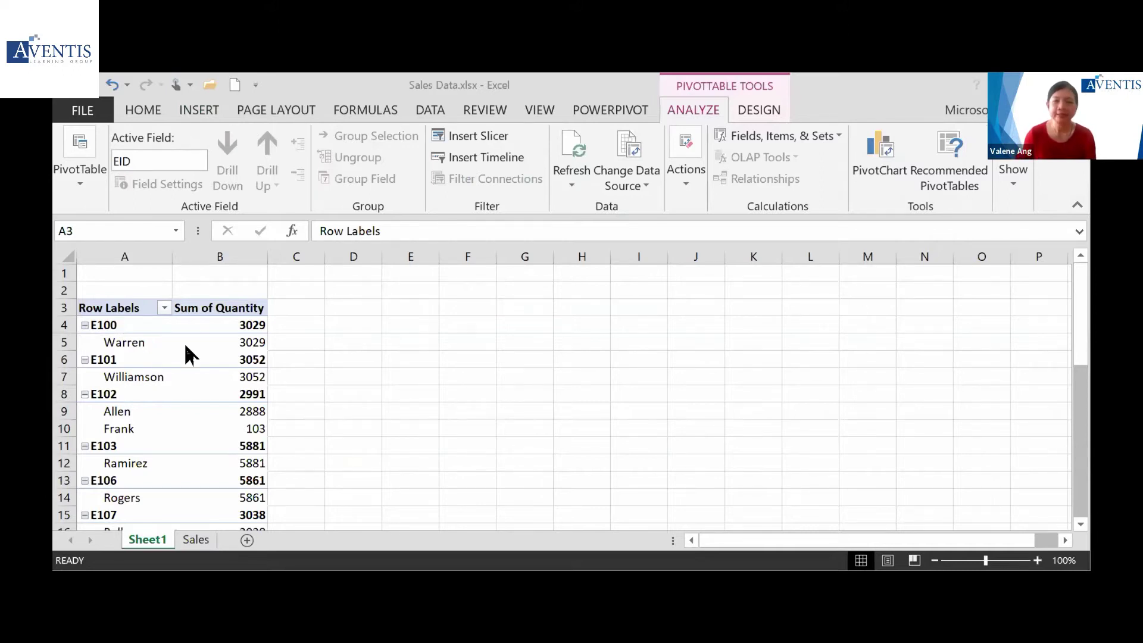
Move and enlarge the PivotTable Fields pane, then dock it into the window
{"action": "key", "text": "alt+Tab"}
{"action": "mouse_move", "coordinate": [182, 346]}
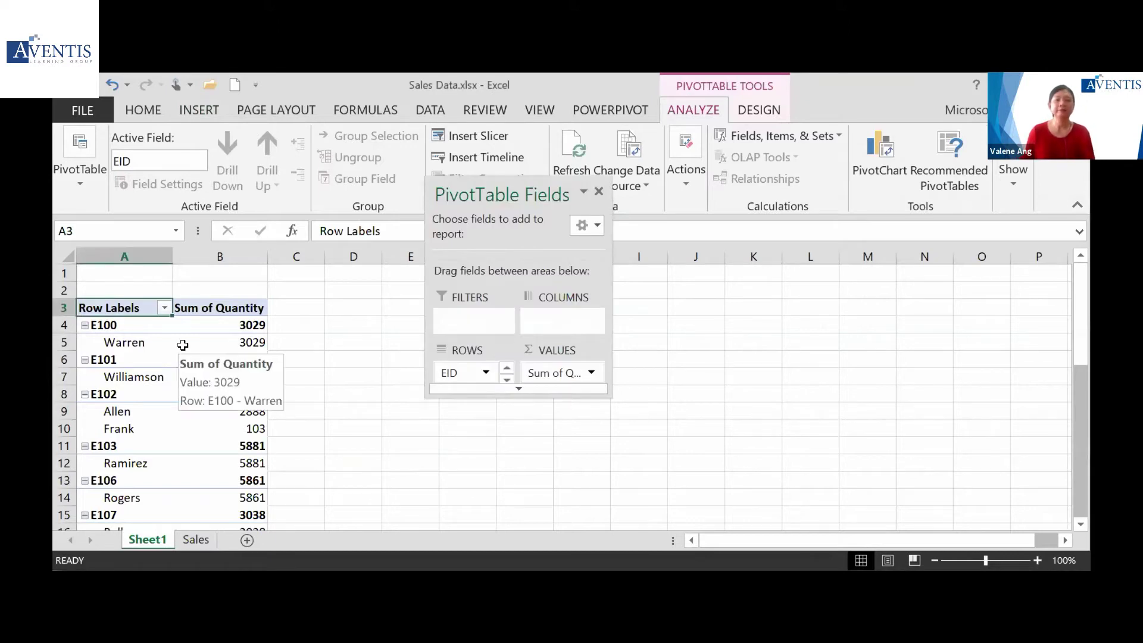
{"action": "left_click_drag", "start_coordinate": [497, 189], "coordinate": [490, 239]}
{"action": "left_click_drag", "start_coordinate": [615, 439], "coordinate": [666, 533]}
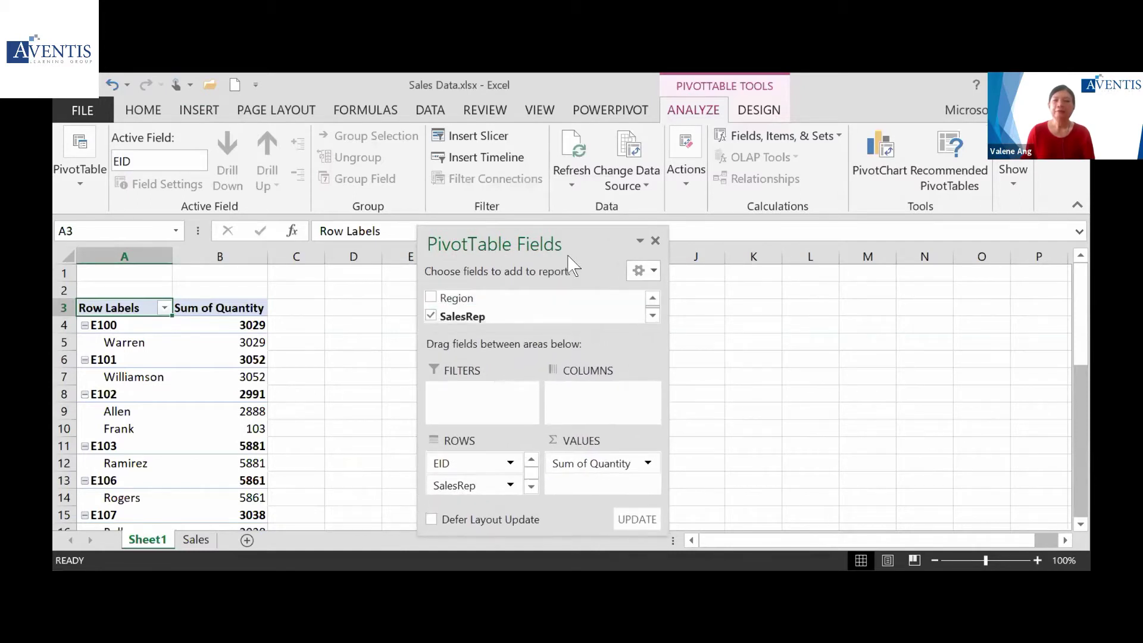
{"action": "left_click_drag", "start_coordinate": [562, 245], "coordinate": [642, 245]}
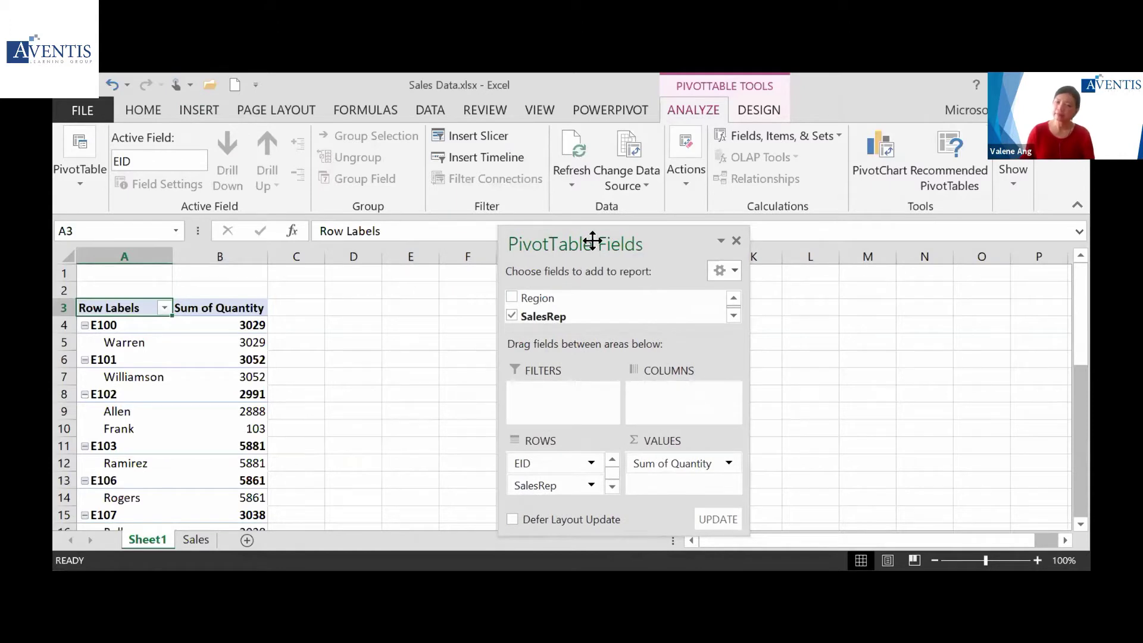
{"action": "left_click_drag", "start_coordinate": [616, 241], "coordinate": [1067, 263]}
{"action": "left_click_drag", "start_coordinate": [859, 247], "coordinate": [921, 247]}
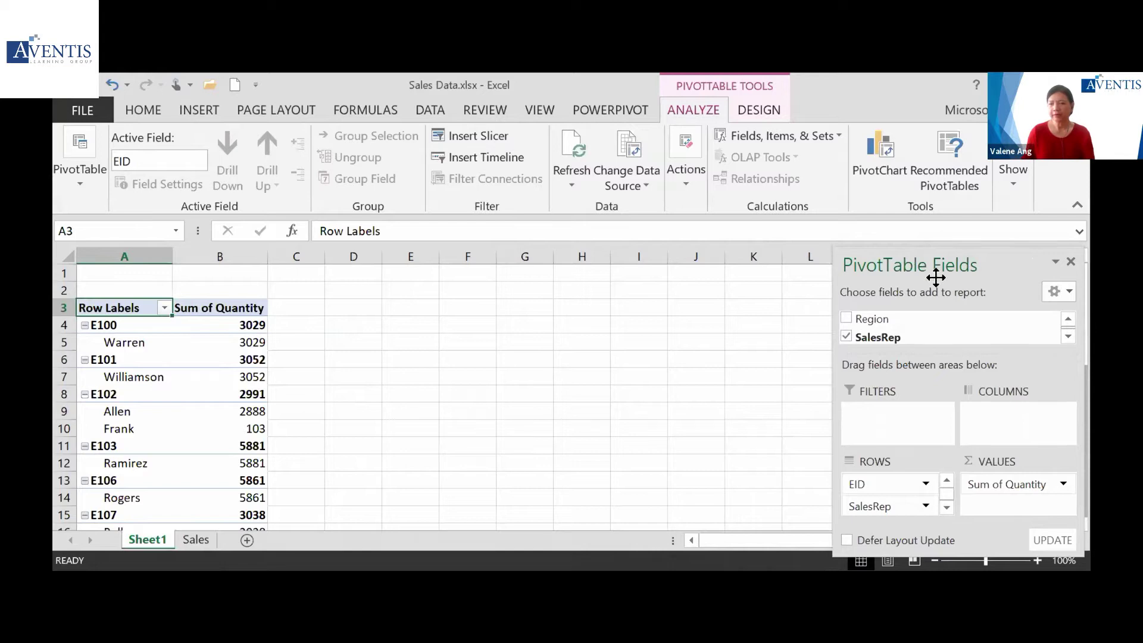
Undock the field list as a floating pane and enlarge it so every field, including Date, shows
{"action": "double_click", "coordinate": [898, 276]}
{"action": "left_click_drag", "start_coordinate": [894, 277], "coordinate": [622, 113]}
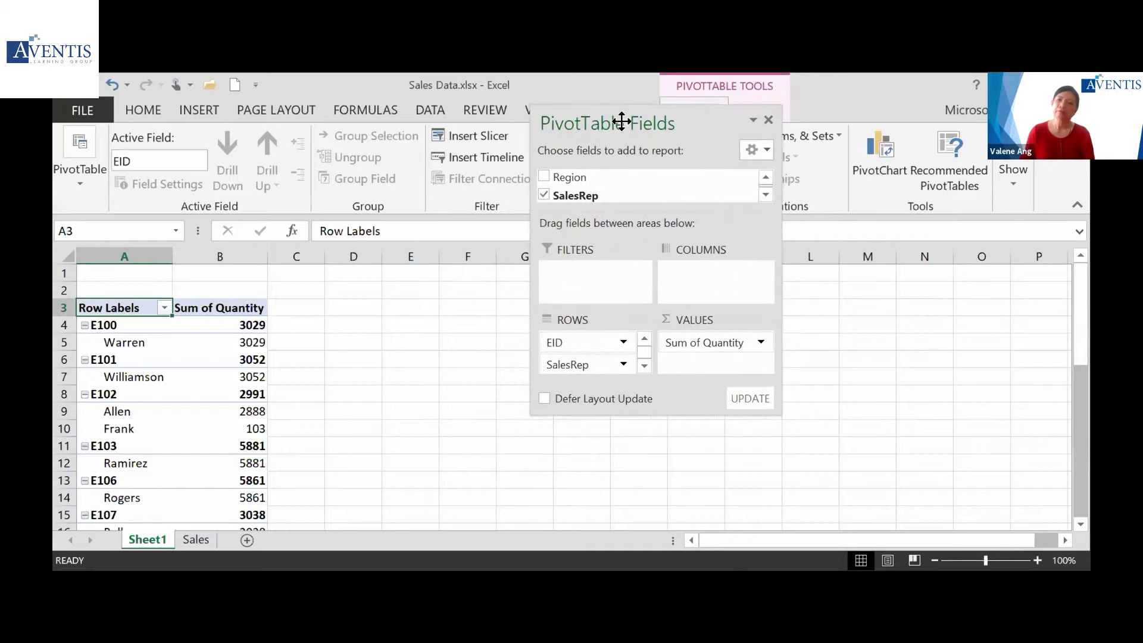
{"action": "left_click_drag", "start_coordinate": [744, 415], "coordinate": [752, 538]}
{"action": "left_click_drag", "start_coordinate": [780, 470], "coordinate": [794, 470]}
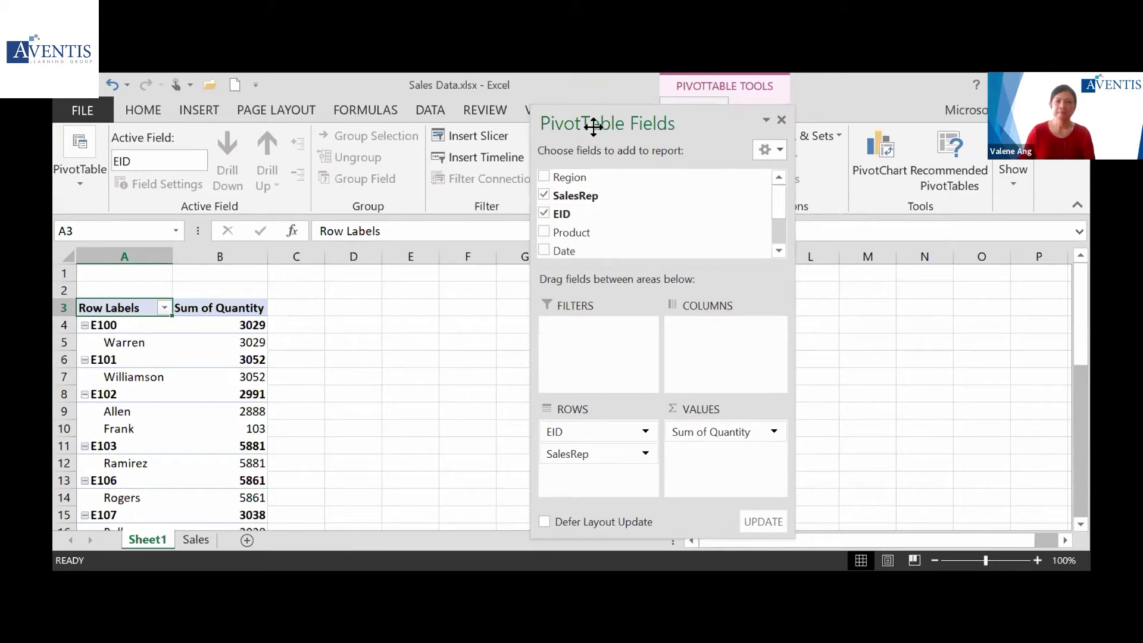
{"action": "key", "text": "alt+Tab"}
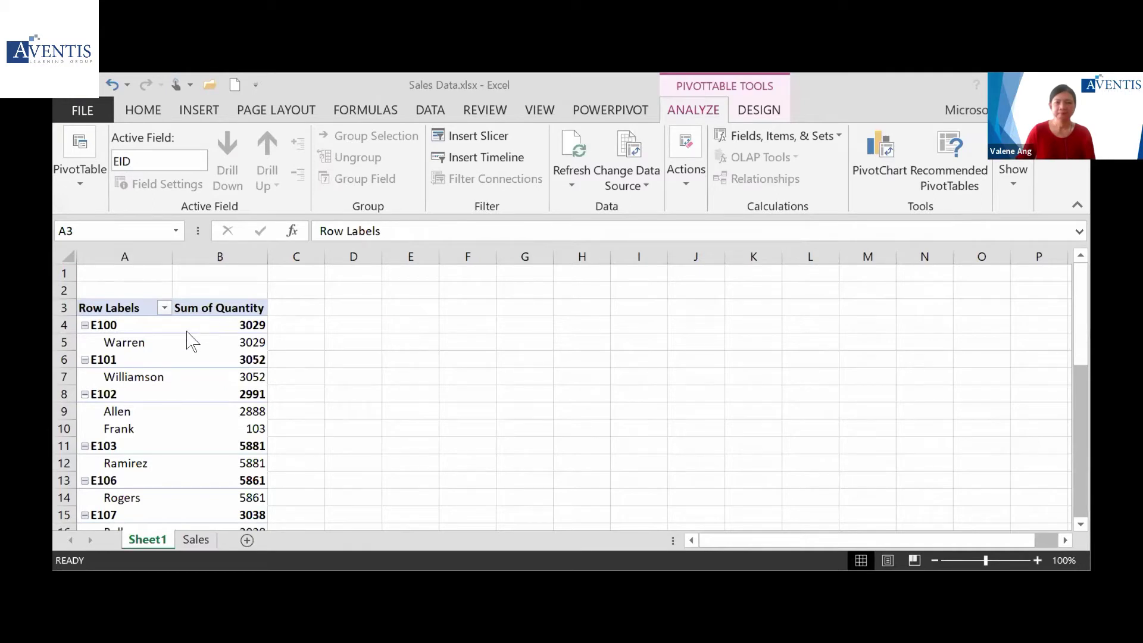
{"action": "key", "text": "alt+Tab"}
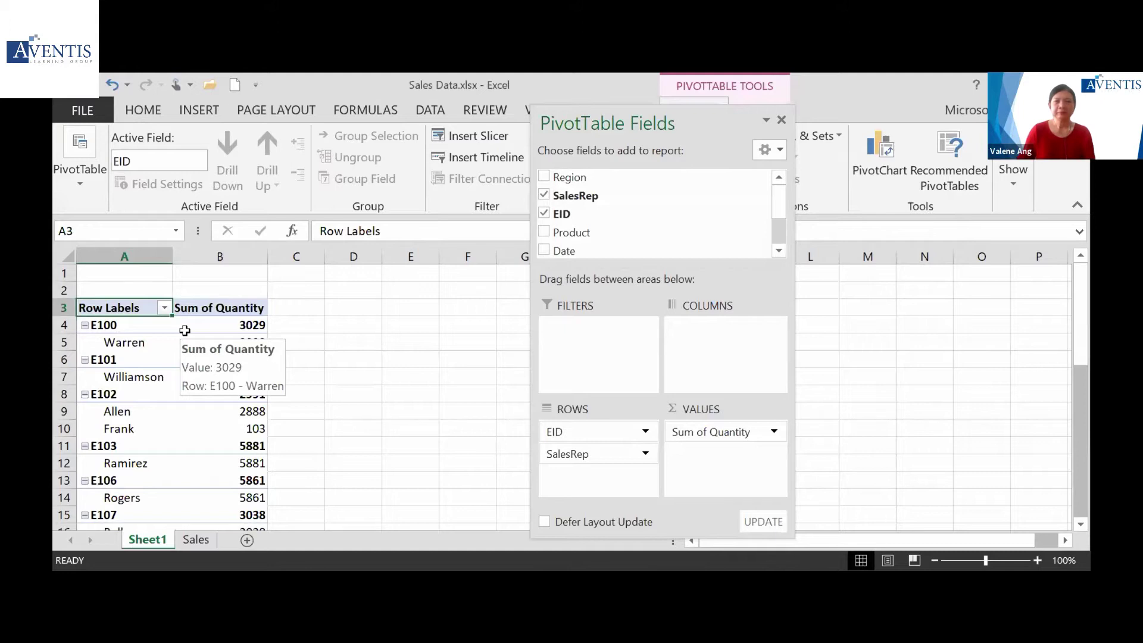
{"action": "left_click_drag", "start_coordinate": [611, 119], "coordinate": [606, 125]}
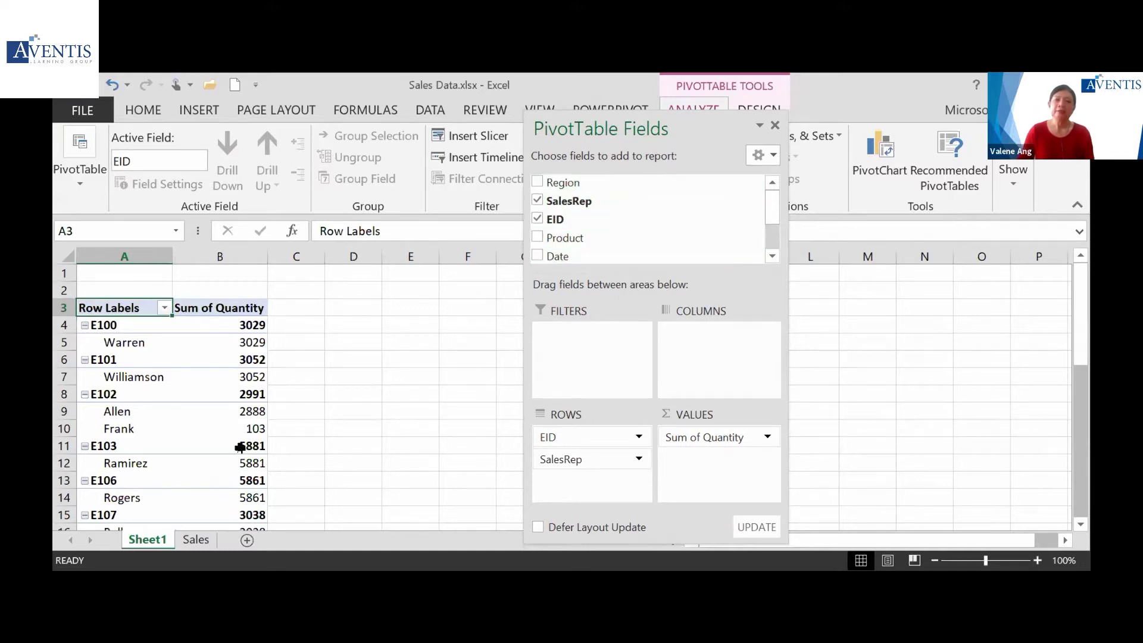
Switch to the Sales sheet and select each header from Region (A1) through Price (G1)
{"action": "left_click", "coordinate": [197, 540]}
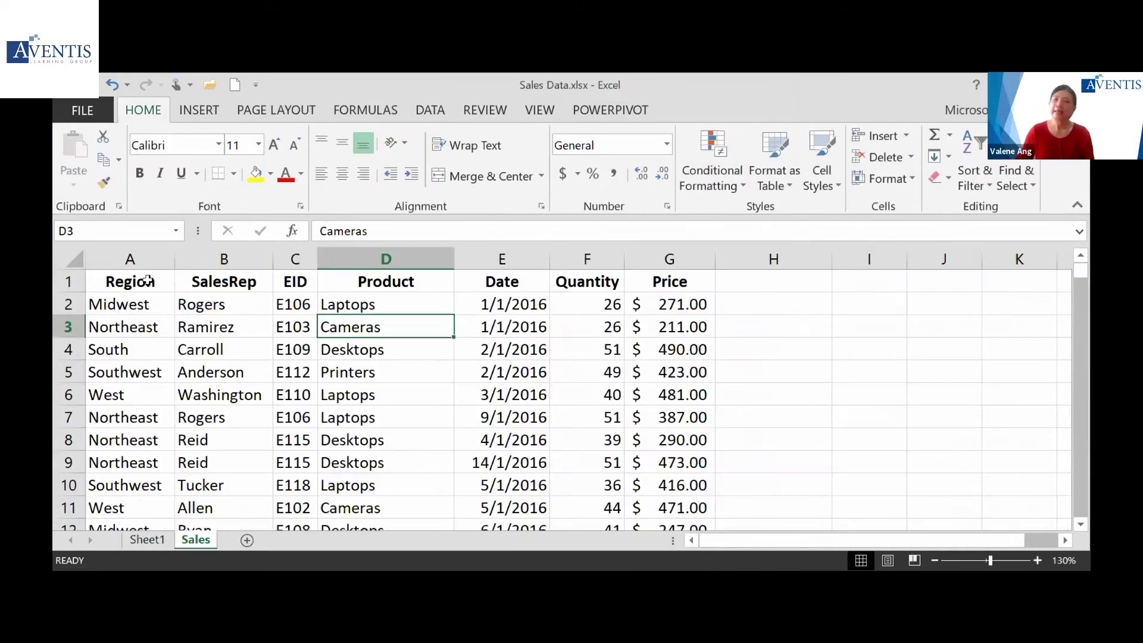
{"action": "left_click", "coordinate": [129, 281]}
{"action": "left_click", "coordinate": [224, 282]}
{"action": "left_click", "coordinate": [295, 282]}
{"action": "left_click", "coordinate": [369, 281]}
{"action": "left_click", "coordinate": [505, 281]}
{"action": "left_click", "coordinate": [582, 282]}
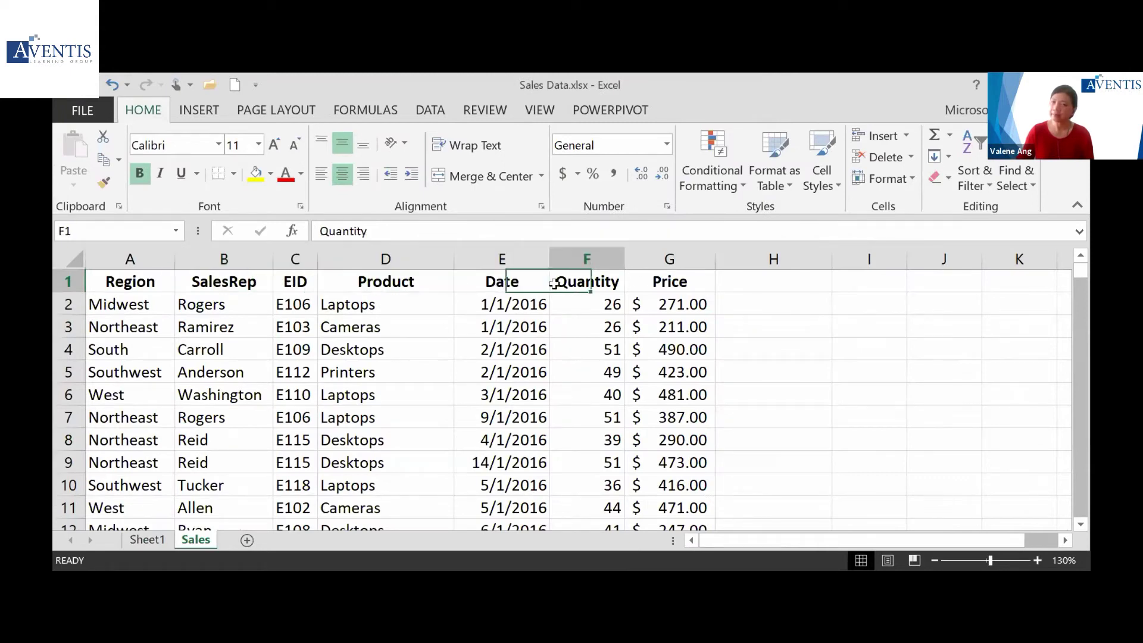
{"action": "left_click", "coordinate": [655, 281]}
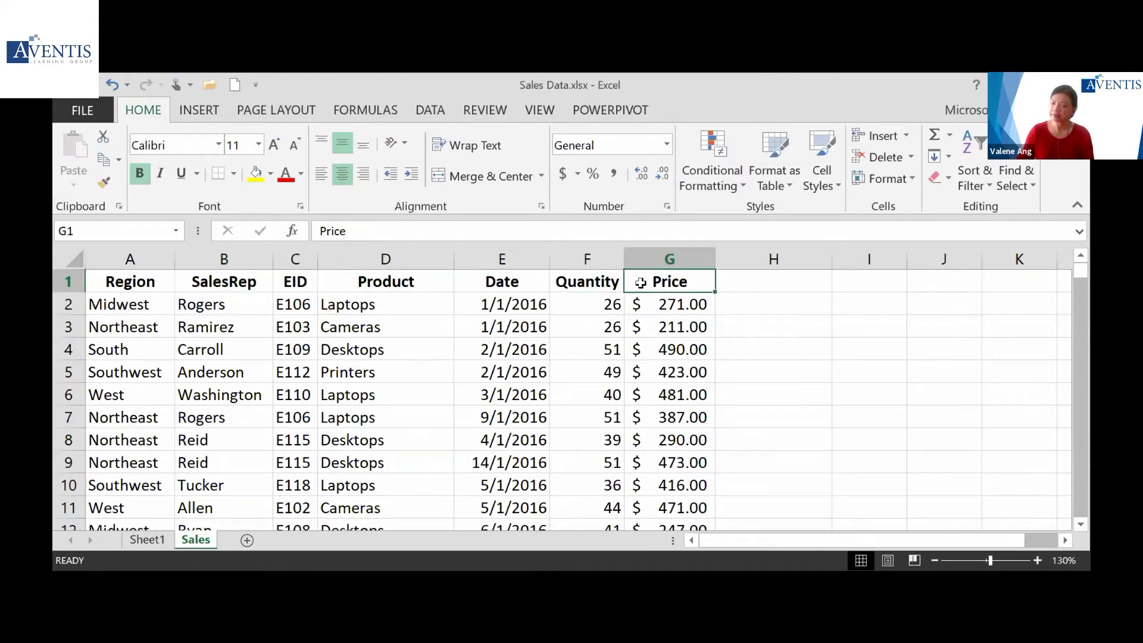
On Sheet1, uncheck EID so the pivot sums Quantity by SalesRep alone
{"action": "left_click", "coordinate": [155, 542]}
{"action": "mouse_move", "coordinate": [772, 210]}
{"action": "left_mouse_down"}
{"action": "mouse_move", "coordinate": [773, 237]}
{"action": "mouse_move", "coordinate": [774, 196]}
{"action": "left_mouse_up"}
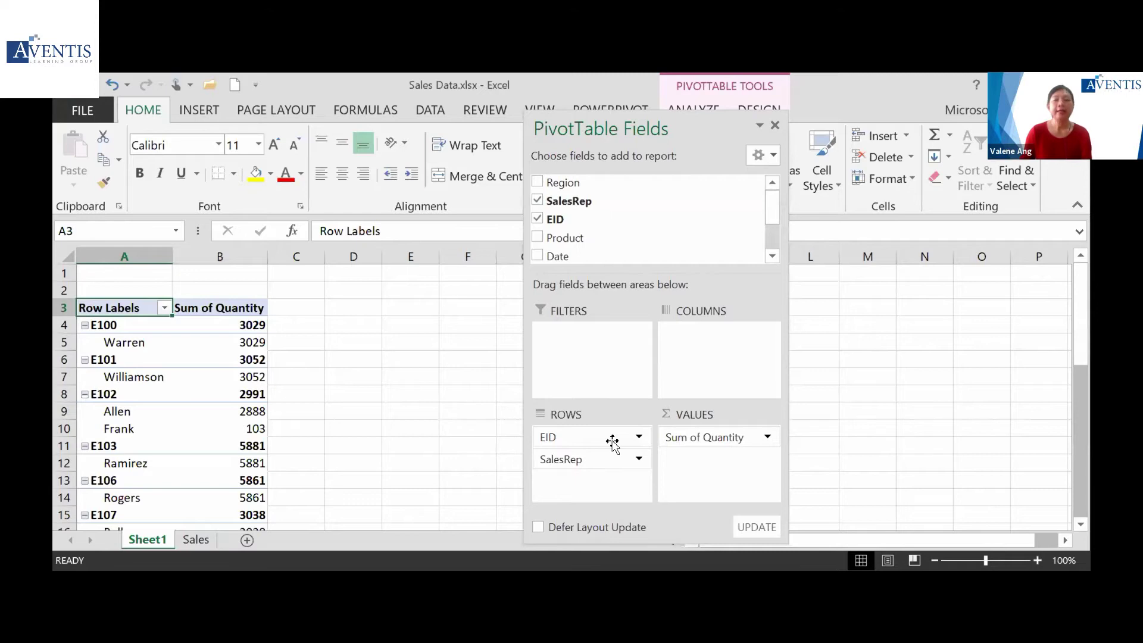
{"action": "left_click", "coordinate": [538, 219]}
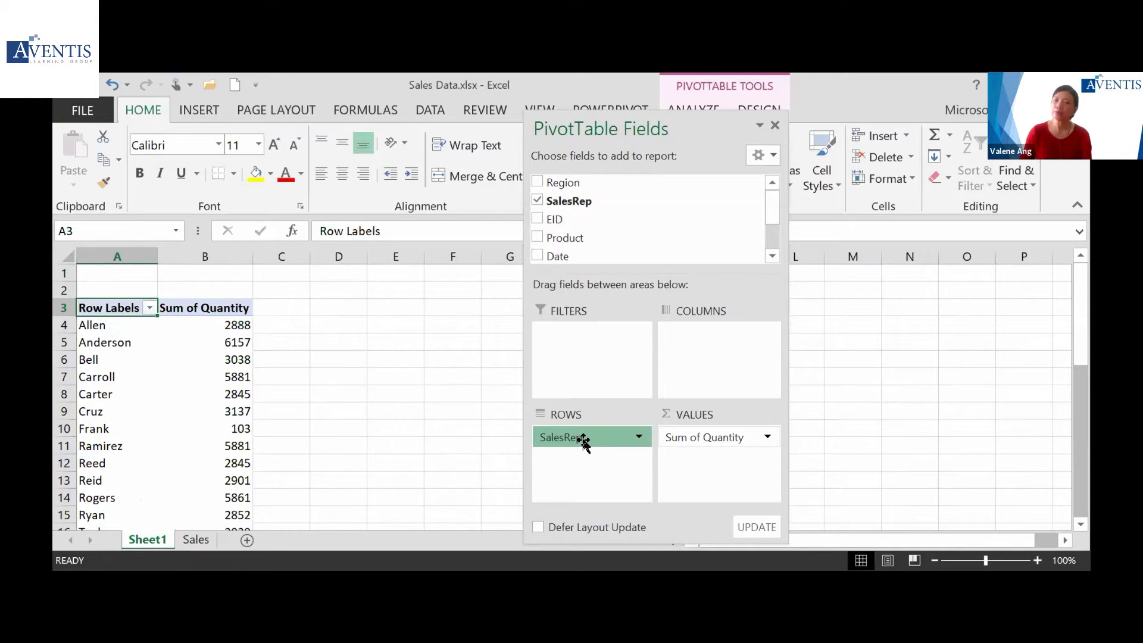
Remove and re-add SalesRep as rows, check Carroll's total in B7, then return to the Sales sheet
{"action": "left_click_drag", "start_coordinate": [579, 437], "coordinate": [420, 367]}
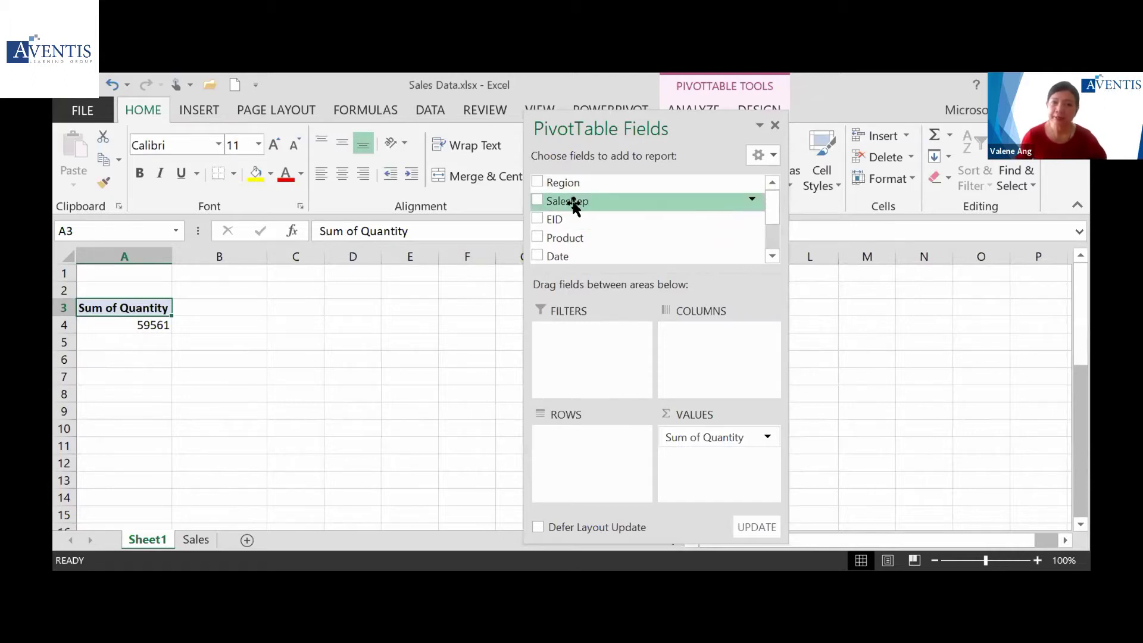
{"action": "left_click", "coordinate": [539, 201]}
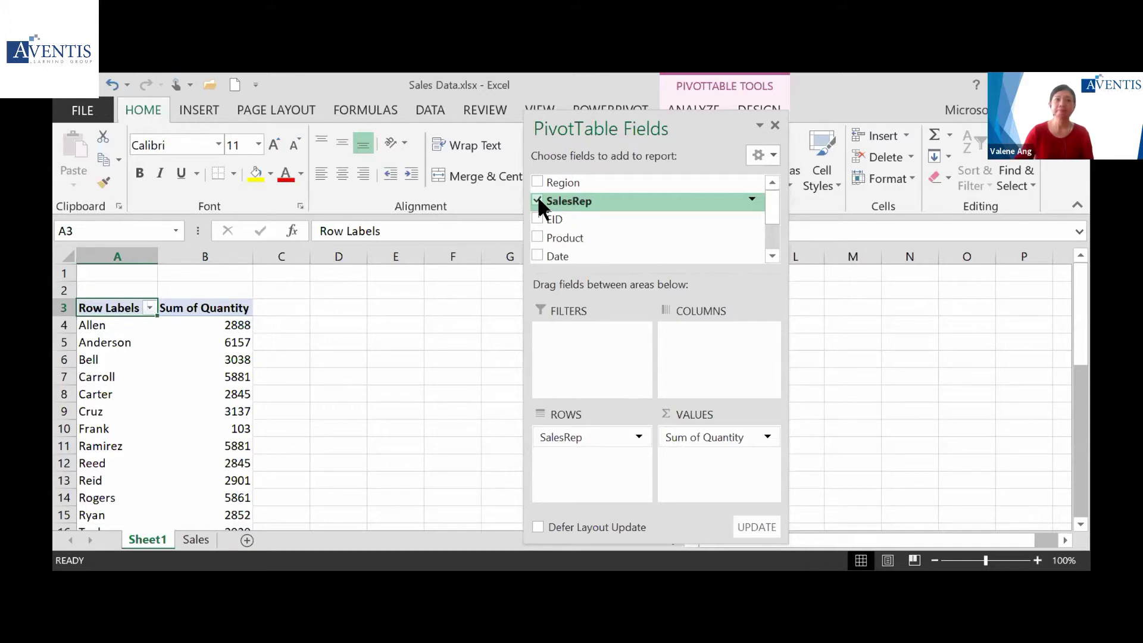
{"action": "left_click", "coordinate": [174, 369]}
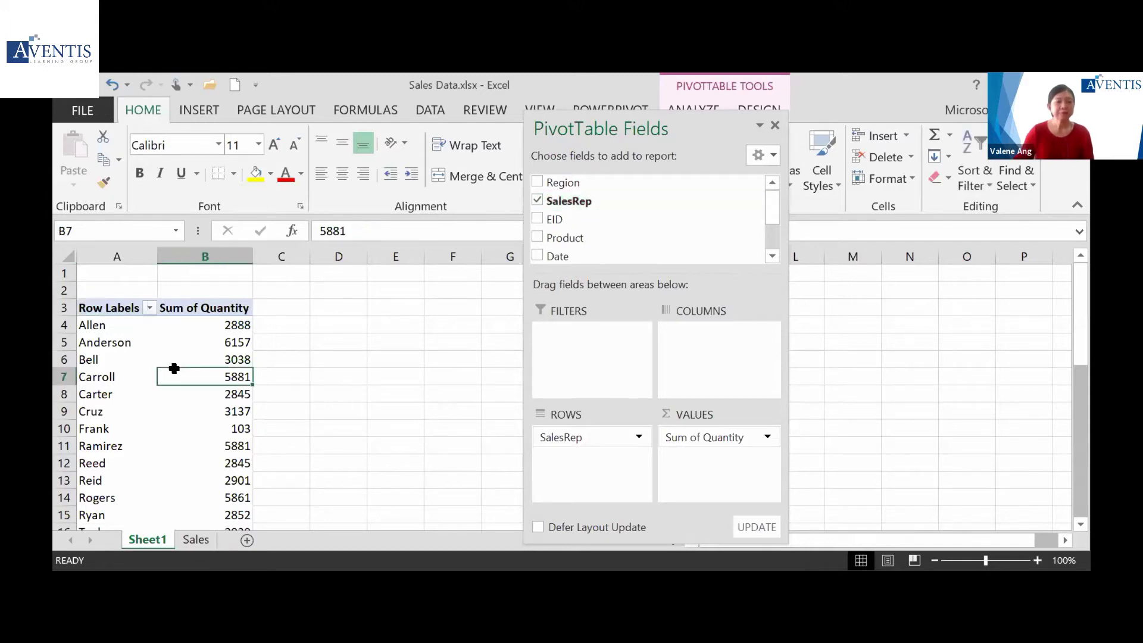
{"action": "mouse_move", "coordinate": [174, 368]}
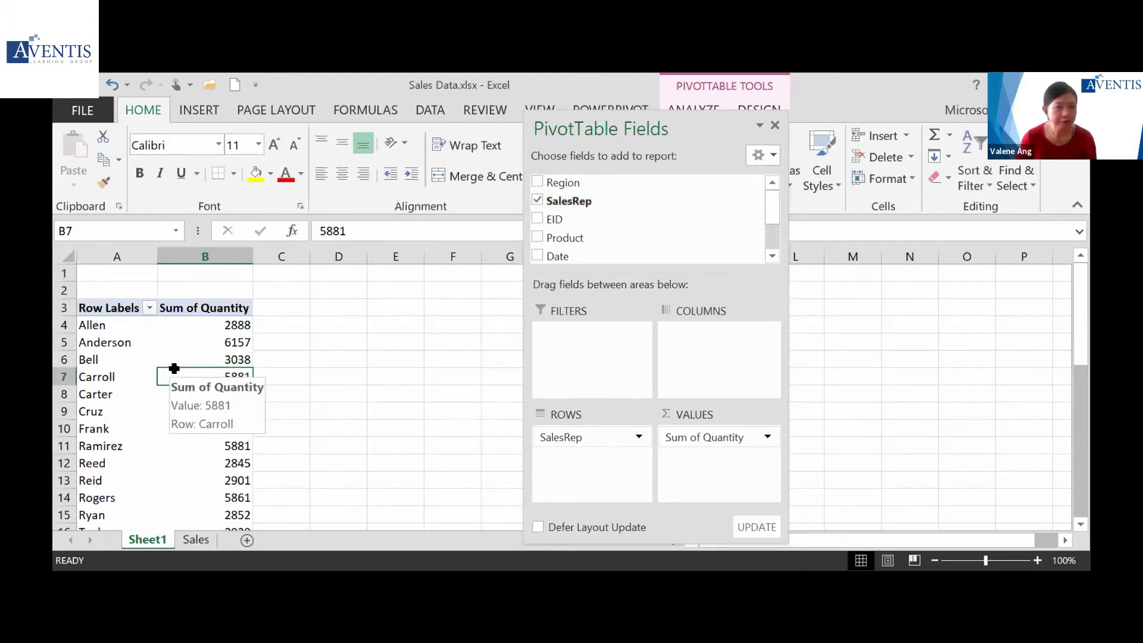
{"action": "left_click", "coordinate": [196, 533]}
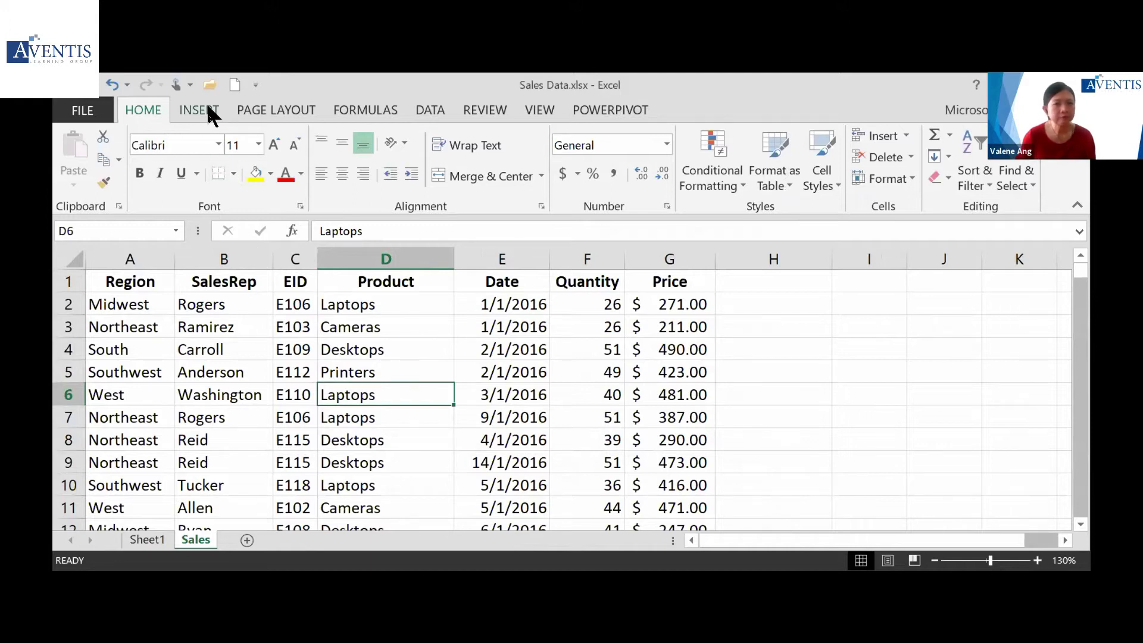
{"action": "left_click", "coordinate": [336, 346]}
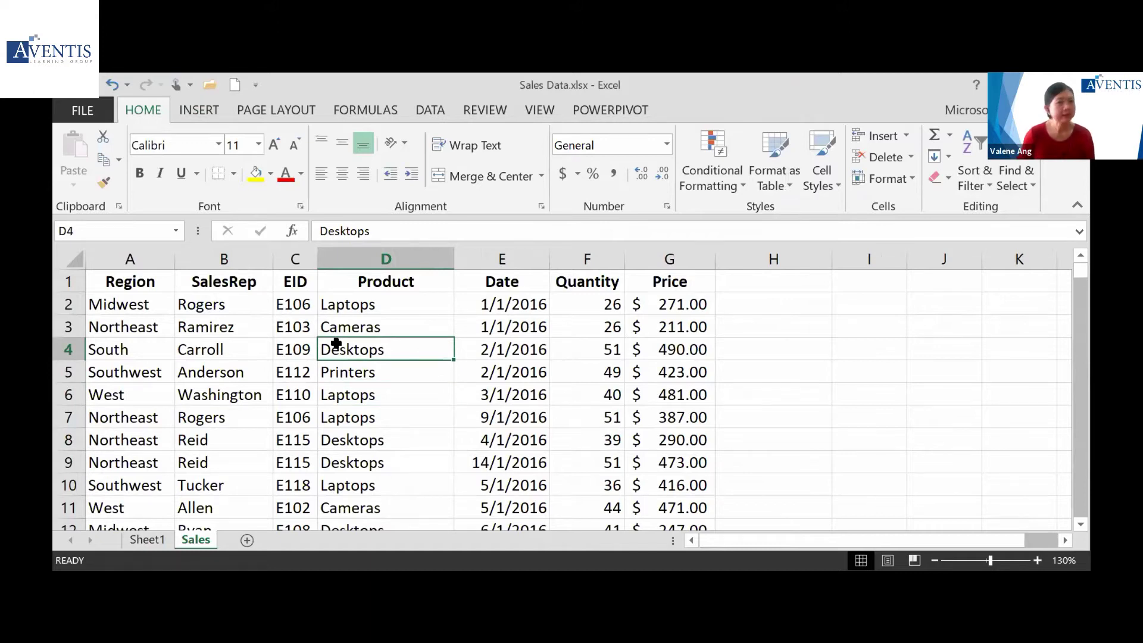
{"action": "left_click", "coordinate": [199, 111]}
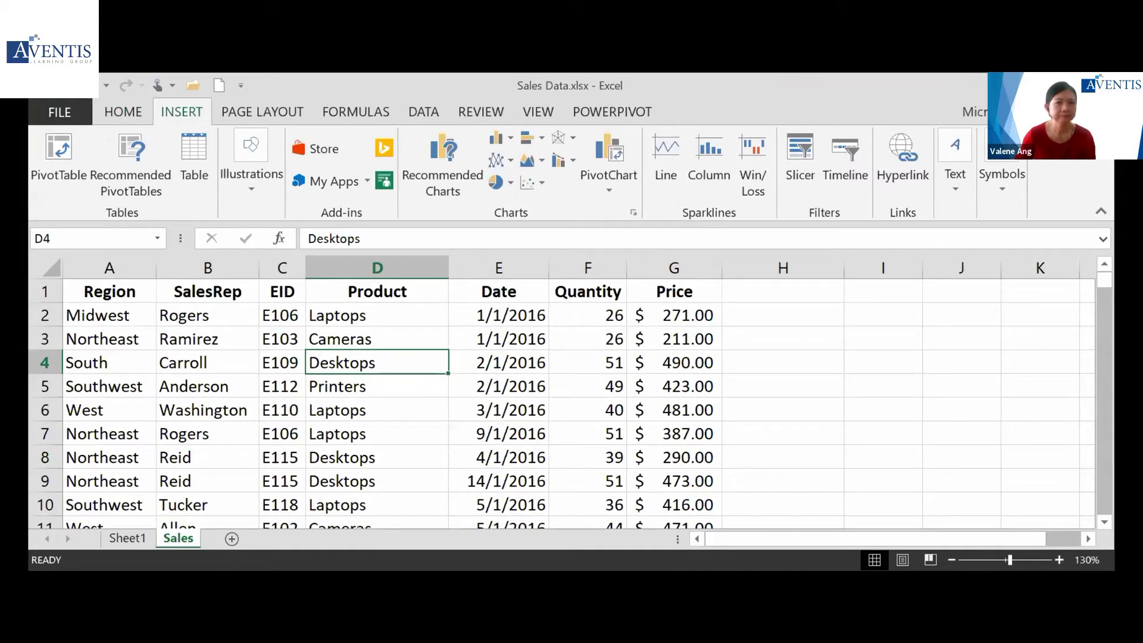
Start a PivotTable from Sales!$A$1:$G$1463 with a New Worksheet destination
{"action": "left_click", "coordinate": [76, 160]}
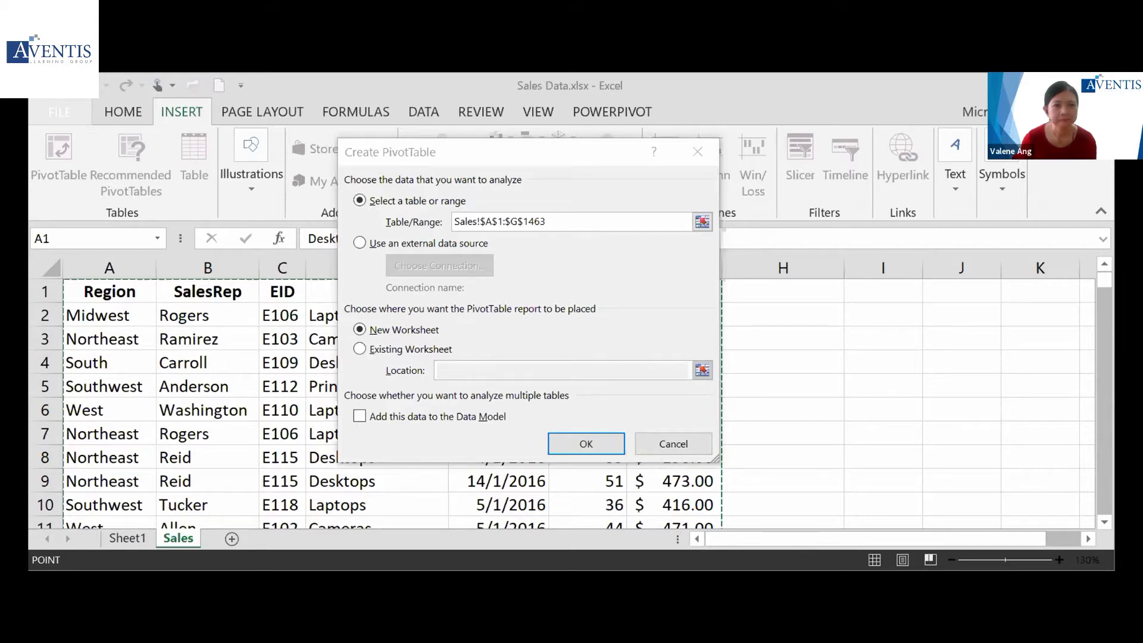
Create the PivotTable on new Sheet2 and tick Date to list individual dates as rows
{"action": "left_click", "coordinate": [573, 438]}
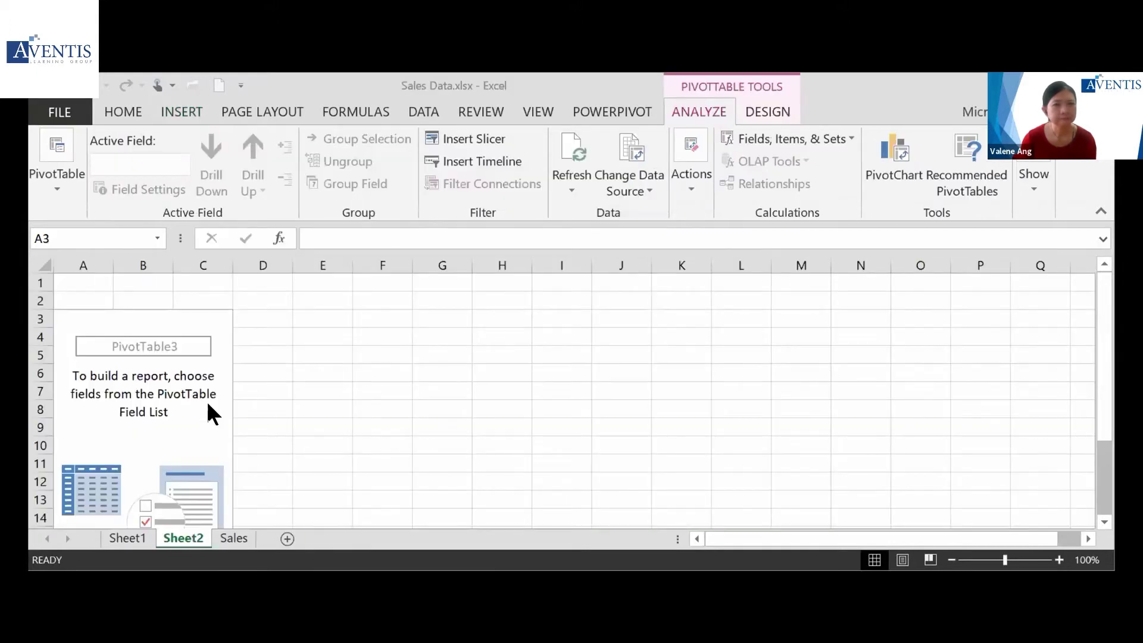
{"action": "left_click", "coordinate": [174, 378]}
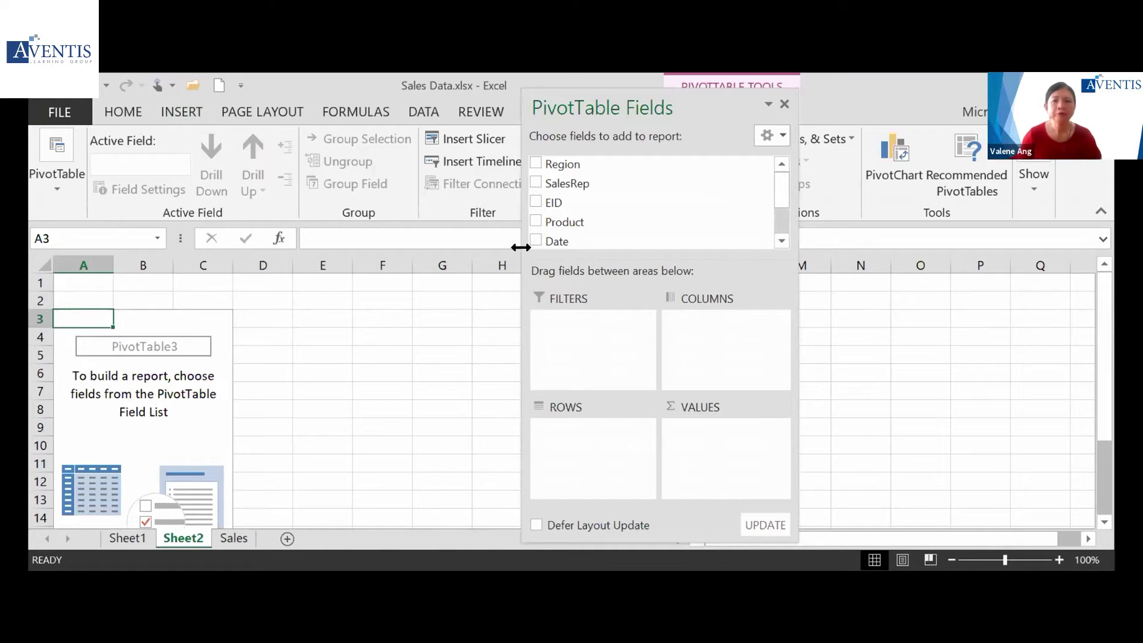
{"action": "left_click", "coordinate": [781, 242]}
{"action": "left_click", "coordinate": [781, 242]}
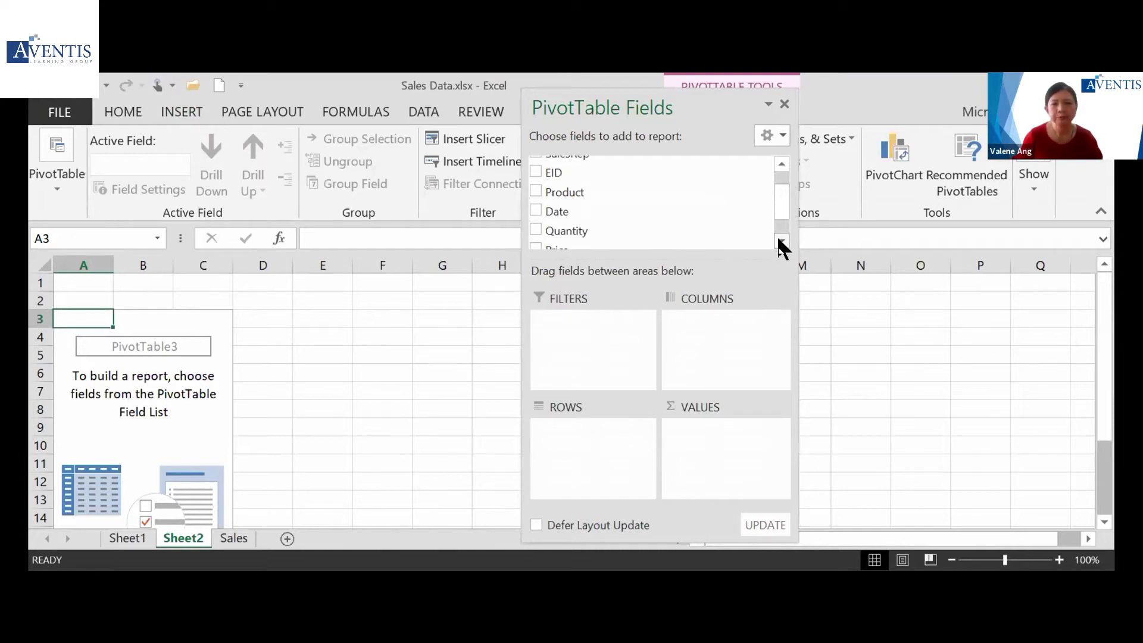
{"action": "left_click", "coordinate": [536, 212]}
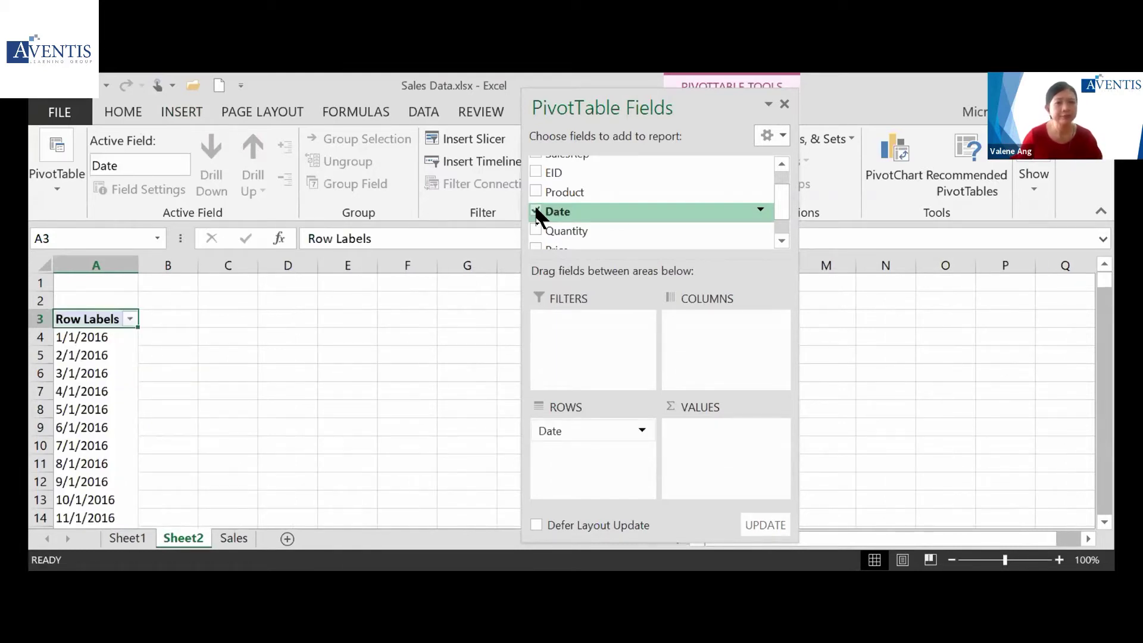
{"action": "left_click", "coordinate": [97, 378]}
{"action": "left_click", "coordinate": [104, 388]}
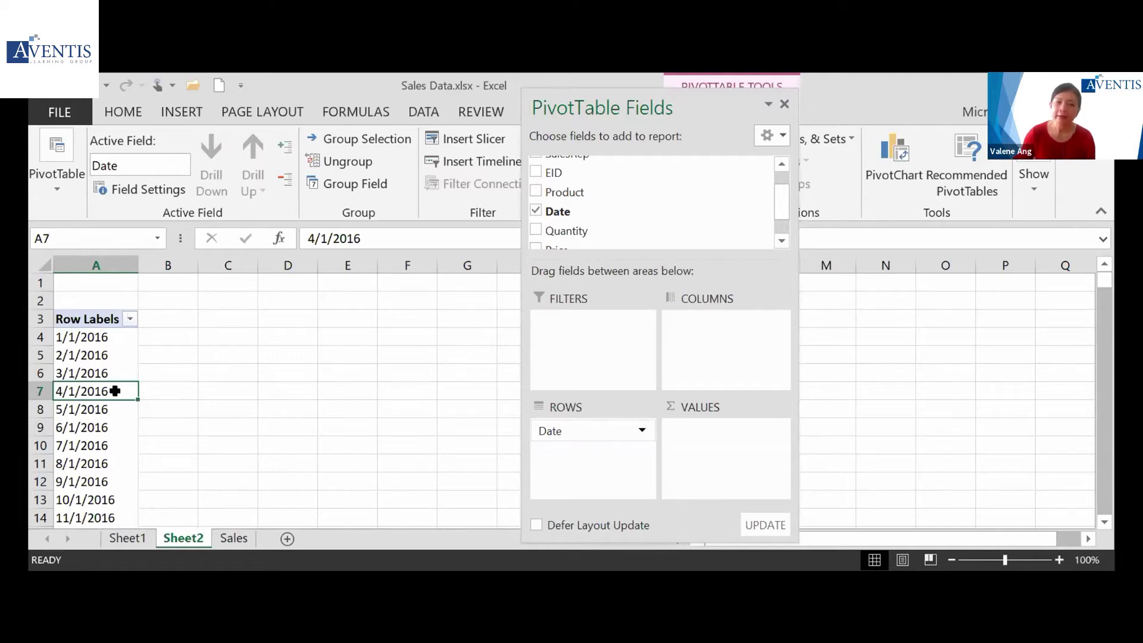
Group the Date row labels, adding Quarters and Years alongside Months for 1/1/2016 to 1/1/2018
{"action": "right_click", "coordinate": [115, 391]}
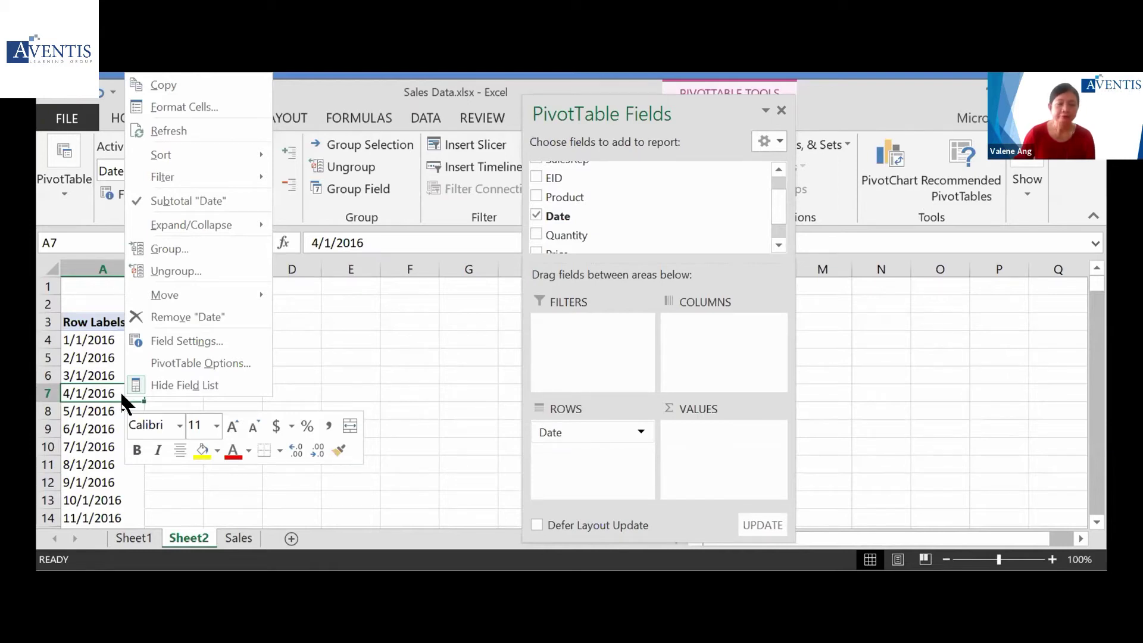
{"action": "left_click", "coordinate": [170, 249]}
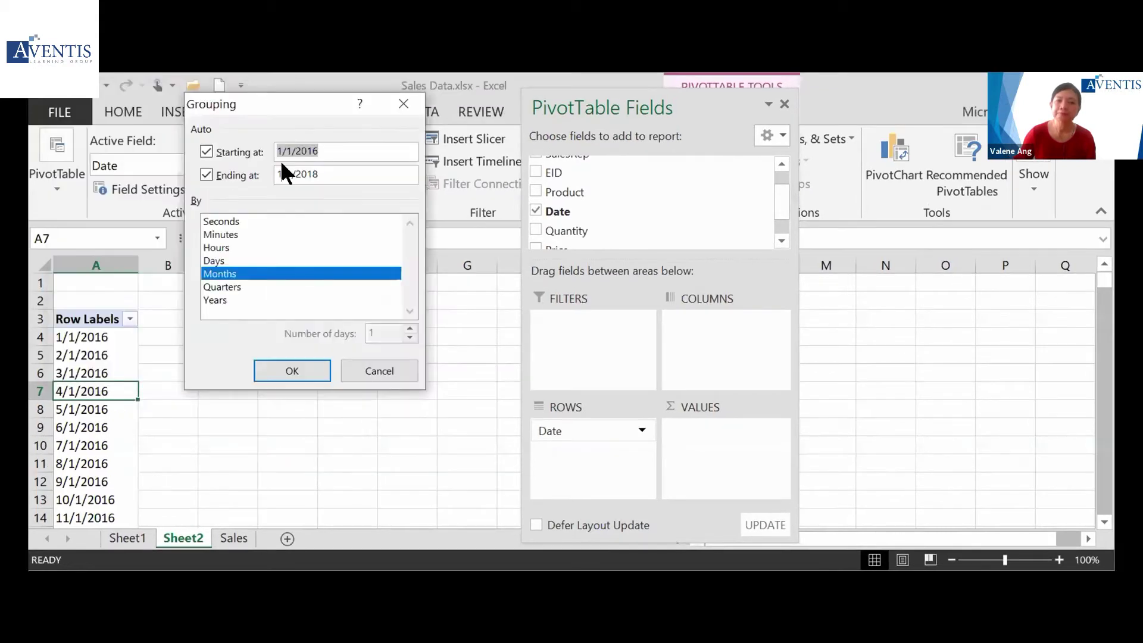
{"action": "left_click", "coordinate": [221, 287]}
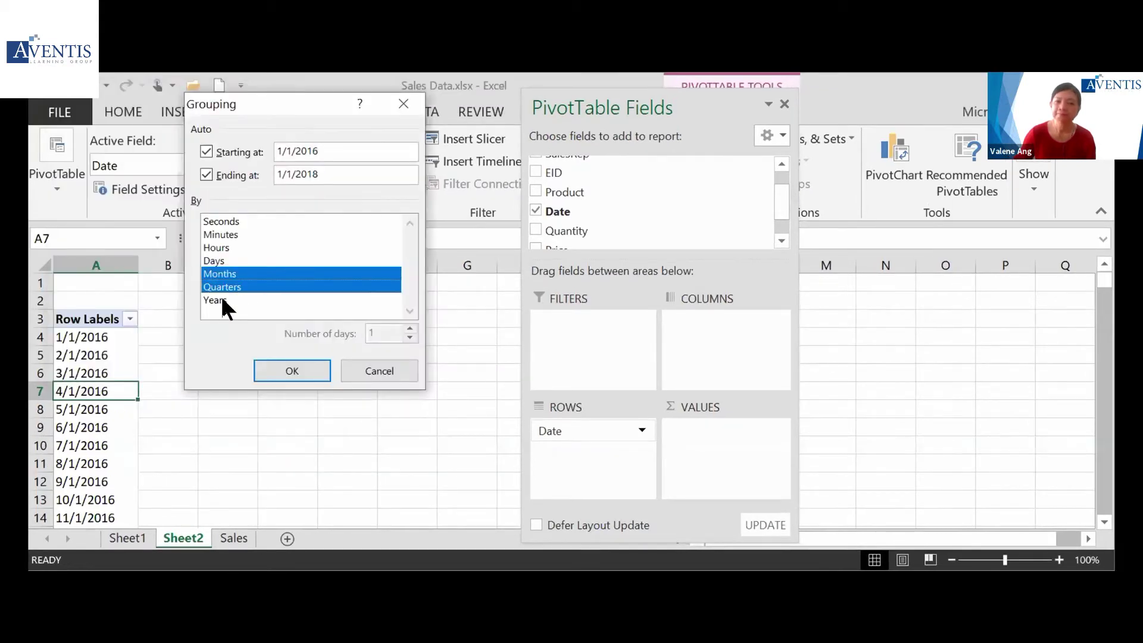
{"action": "left_click", "coordinate": [222, 300]}
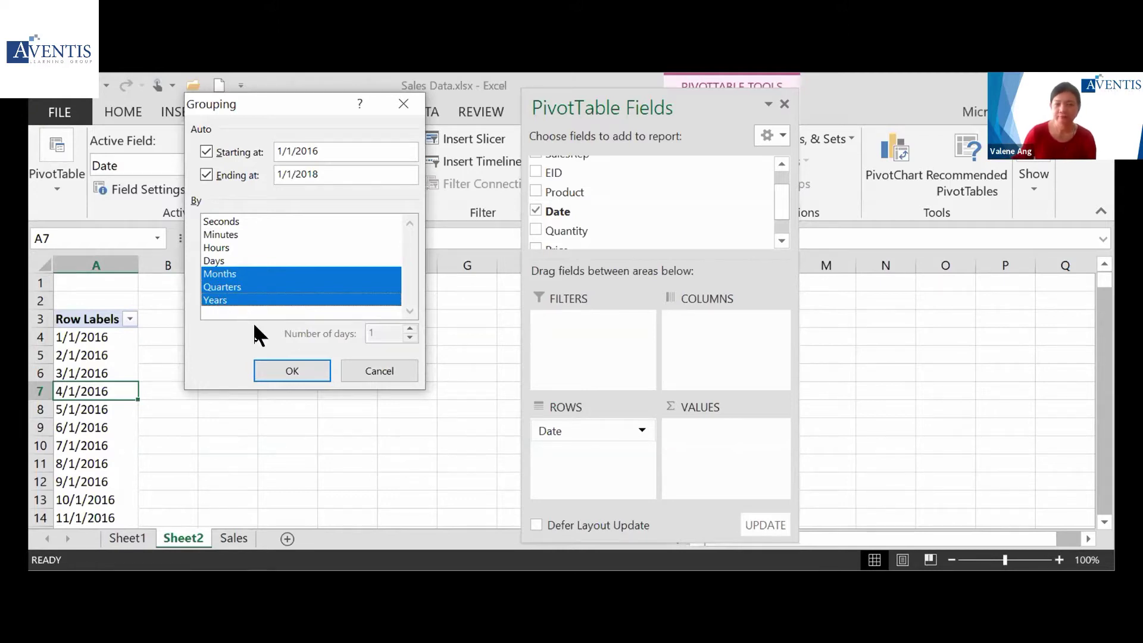
Apply the month, quarter and year grouping and add Sum of Quantity to Values
{"action": "left_click", "coordinate": [290, 374]}
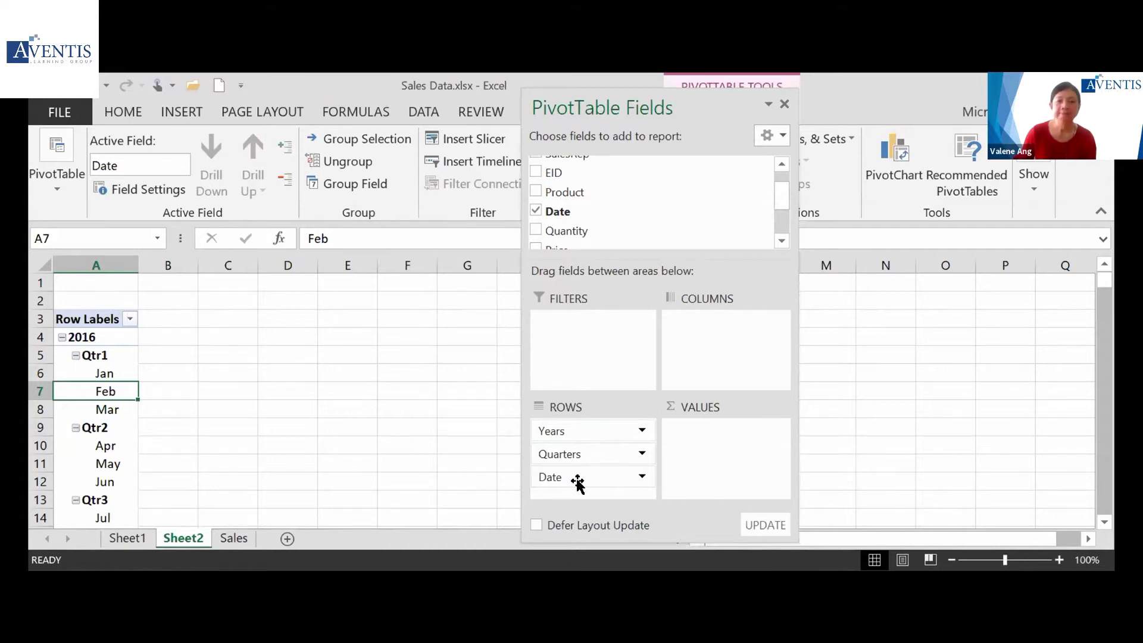
{"action": "left_click", "coordinate": [782, 237]}
{"action": "left_click", "coordinate": [781, 237]}
{"action": "left_click", "coordinate": [782, 237]}
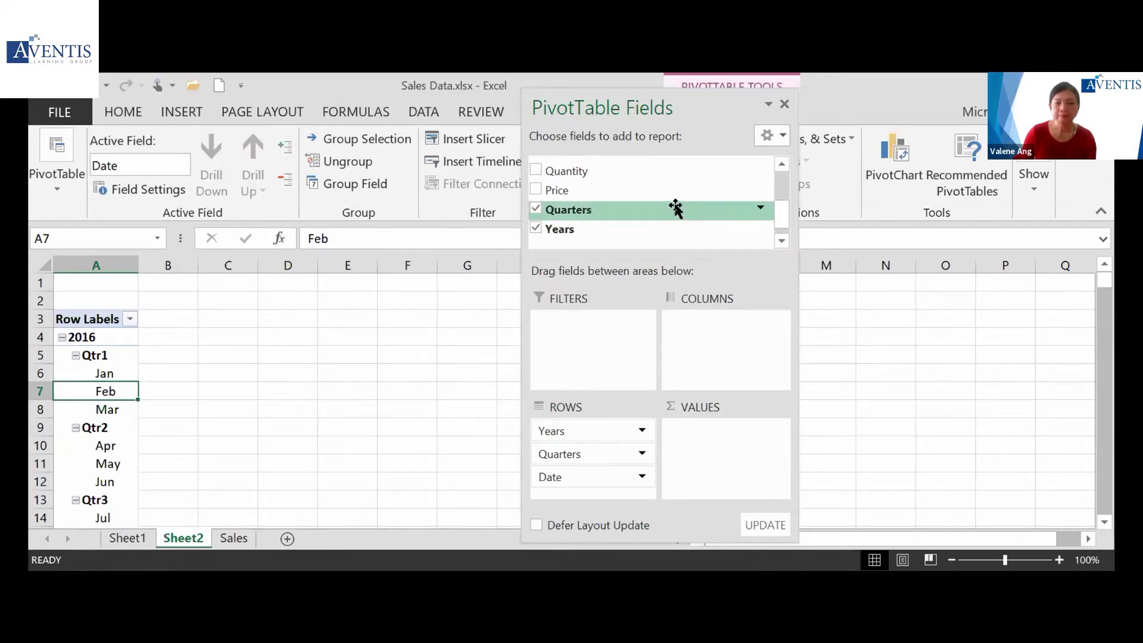
{"action": "left_click", "coordinate": [537, 171]}
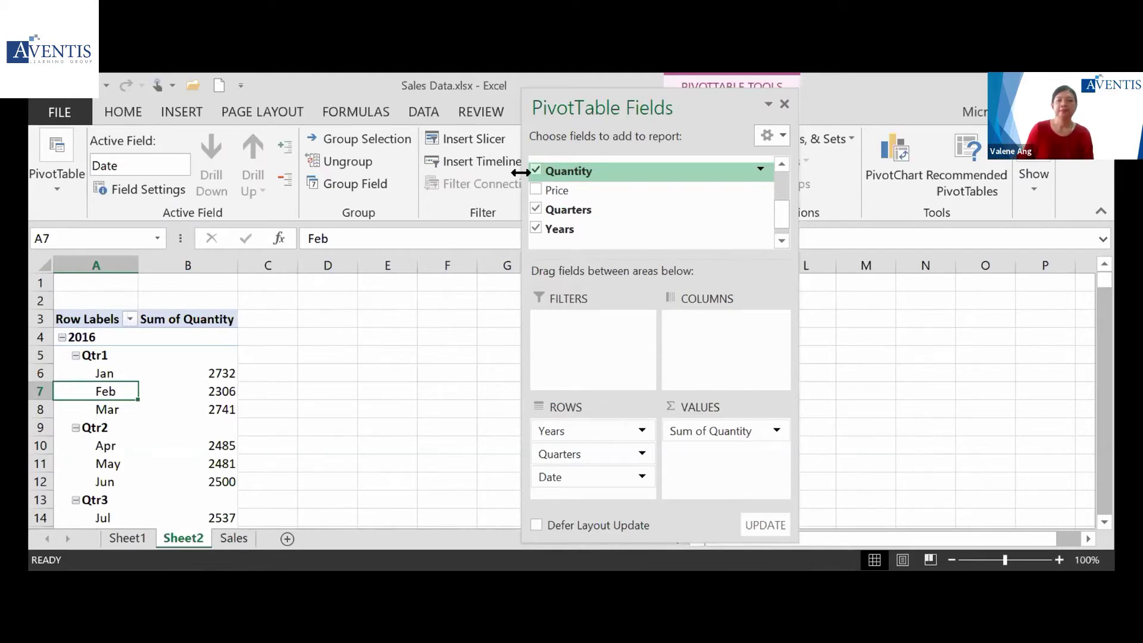
Inspect the results, selecting the March 2016 quantity total and the 2016 year label
{"action": "left_click", "coordinate": [207, 408]}
{"action": "scroll", "coordinate": [208, 408], "scroll_direction": "down", "scroll_amount": 4}
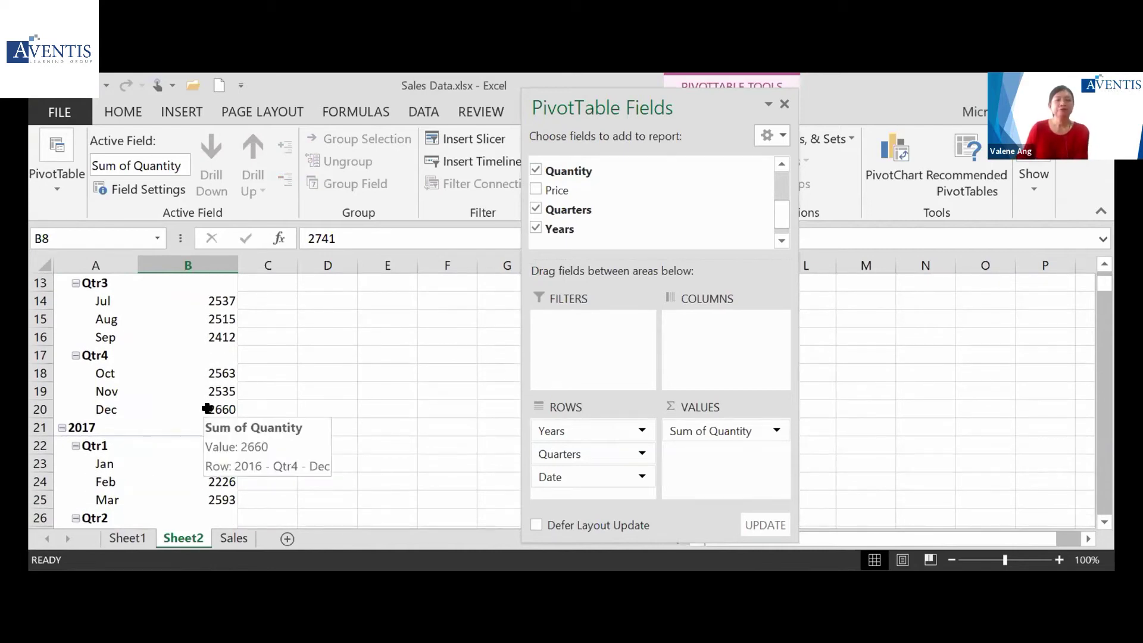
{"action": "scroll", "coordinate": [208, 408], "scroll_direction": "up", "scroll_amount": 4}
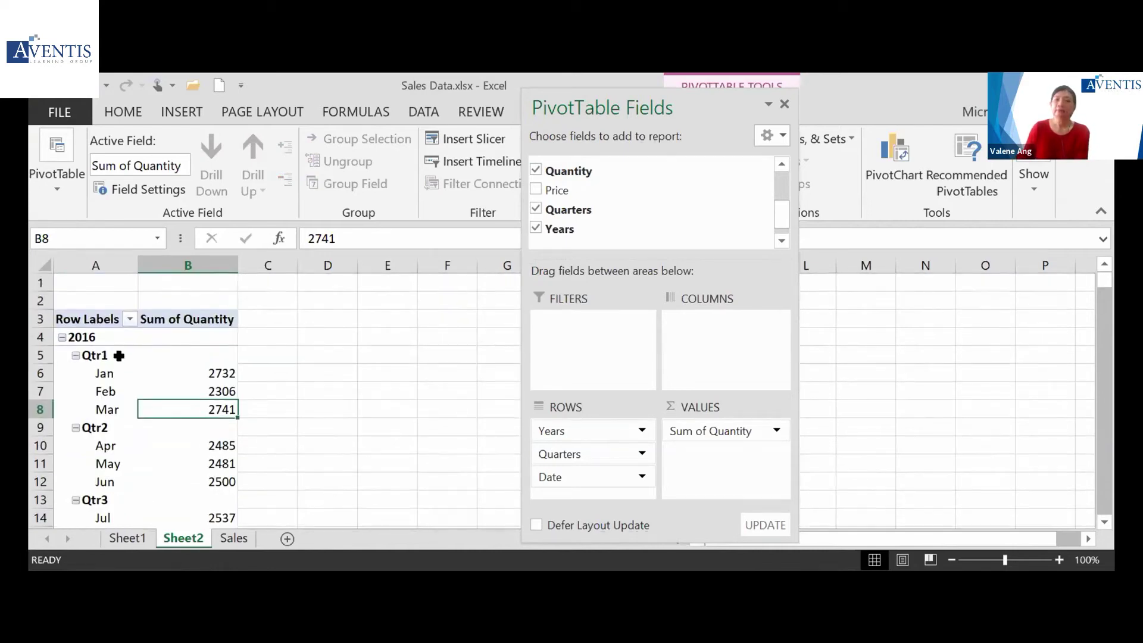
{"action": "left_click", "coordinate": [83, 338]}
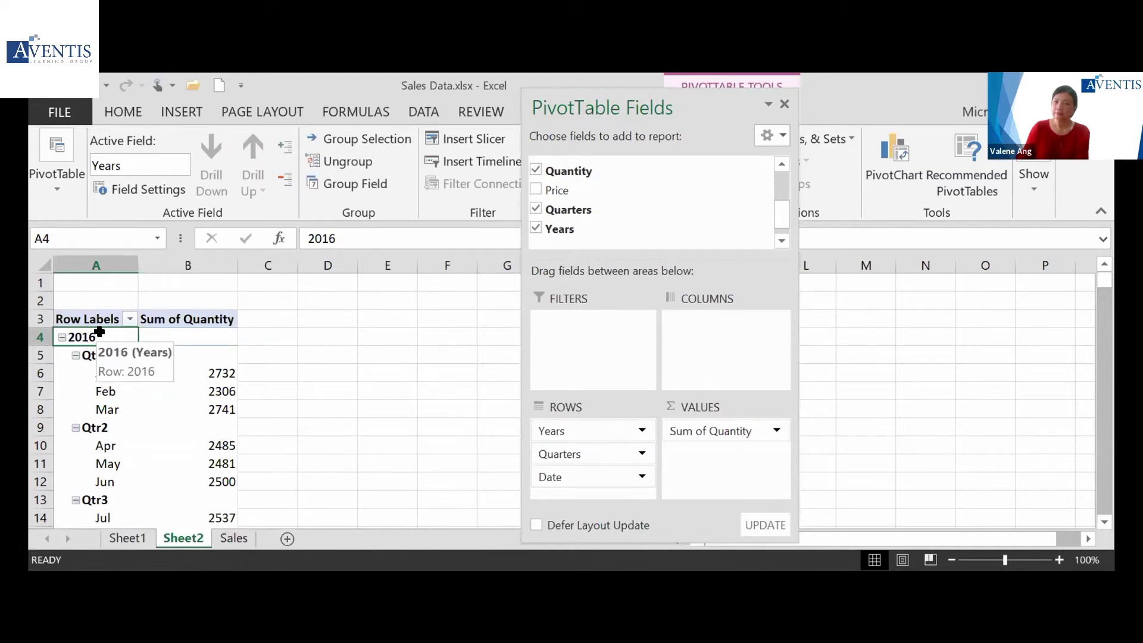
Move the fields pane aside, then collapse and re-expand the table, ending at quarterly totals
{"action": "left_click_drag", "start_coordinate": [572, 108], "coordinate": [855, 133]}
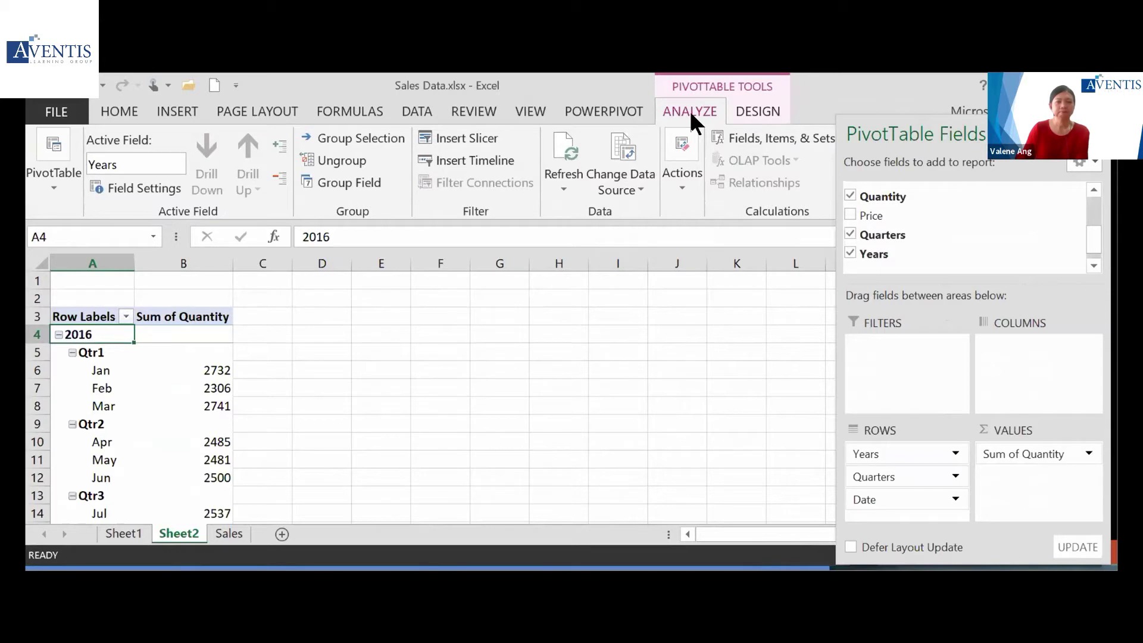
{"action": "left_click", "coordinate": [278, 173]}
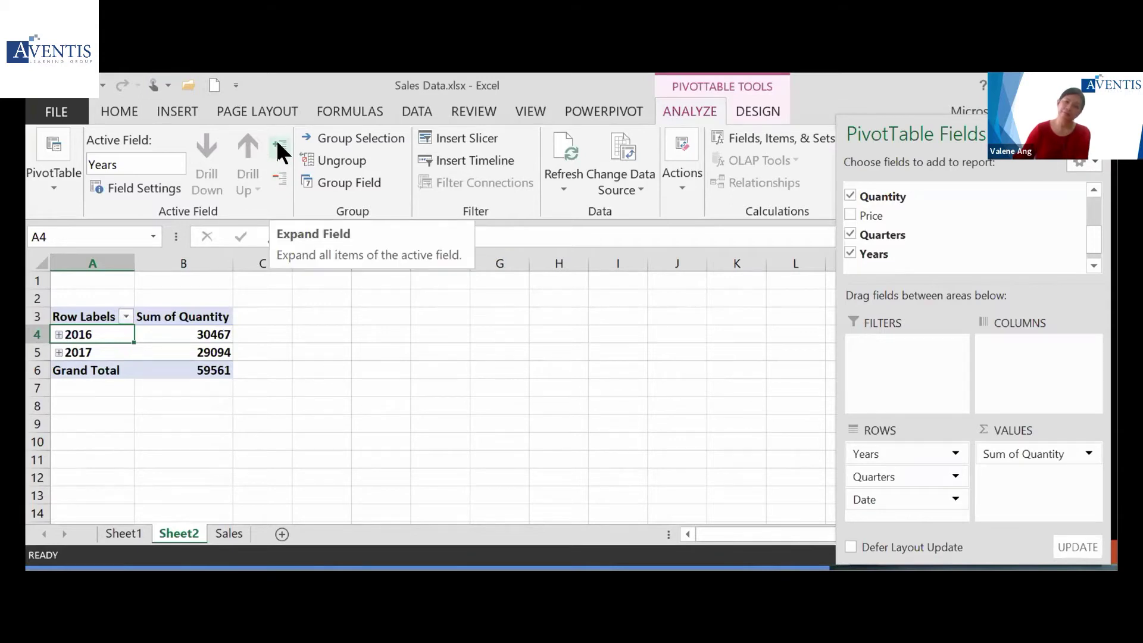
{"action": "left_click", "coordinate": [277, 144]}
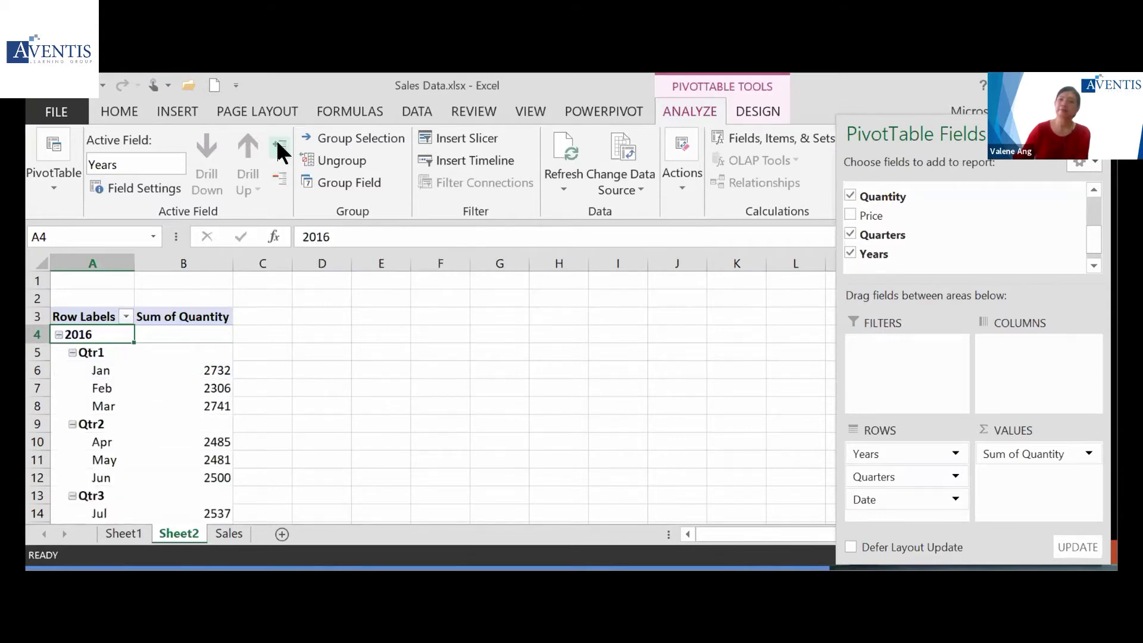
{"action": "left_click", "coordinate": [96, 350]}
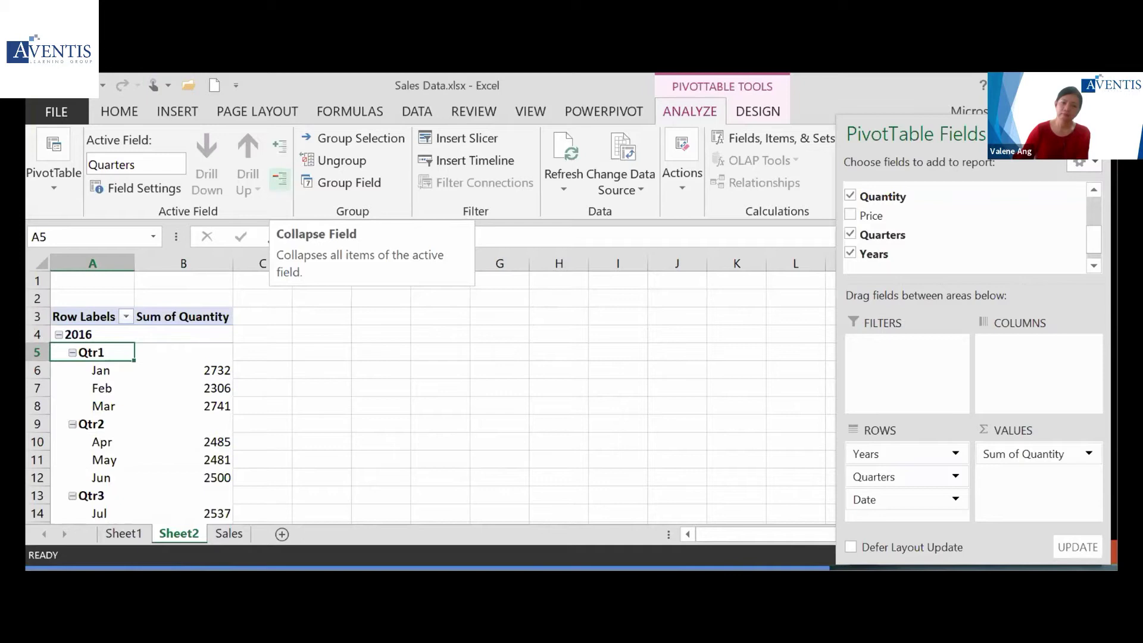
{"action": "left_click", "coordinate": [279, 178]}
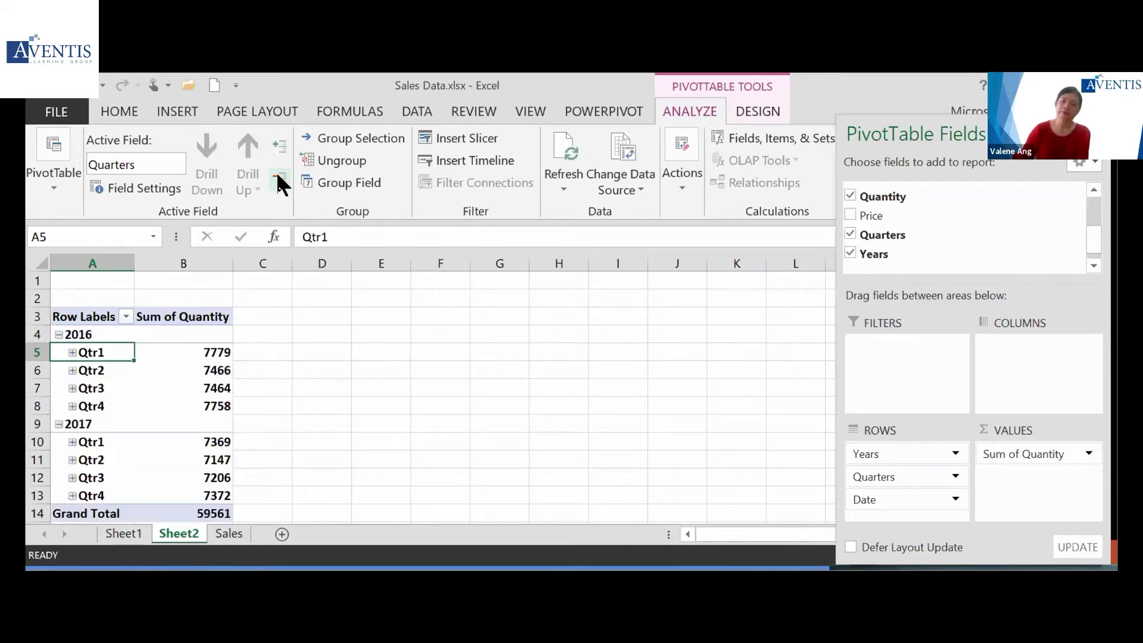
From the 2016 label, collapse to yearly totals, then expand to quarters and months (Jan 2732)
{"action": "left_click", "coordinate": [106, 334]}
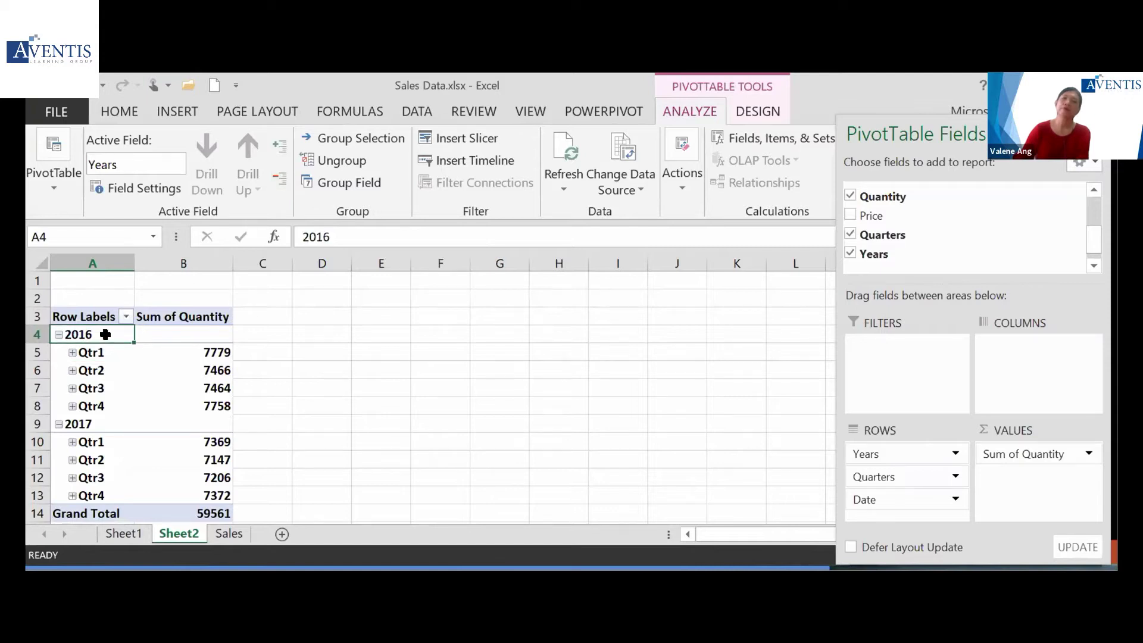
{"action": "left_click", "coordinate": [282, 179]}
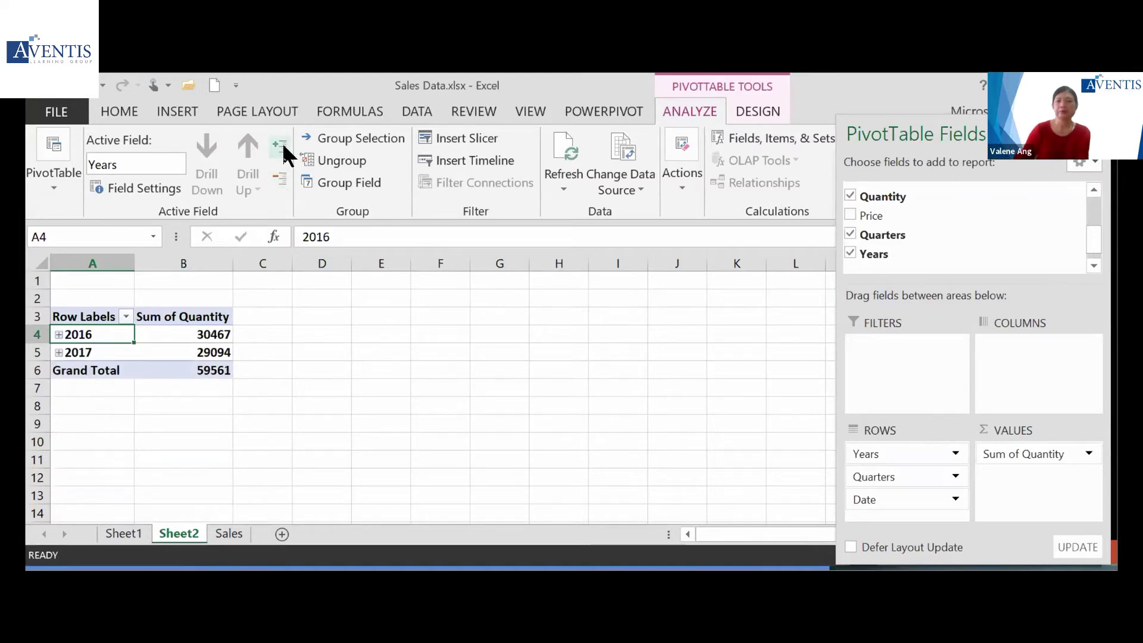
{"action": "left_click", "coordinate": [282, 141]}
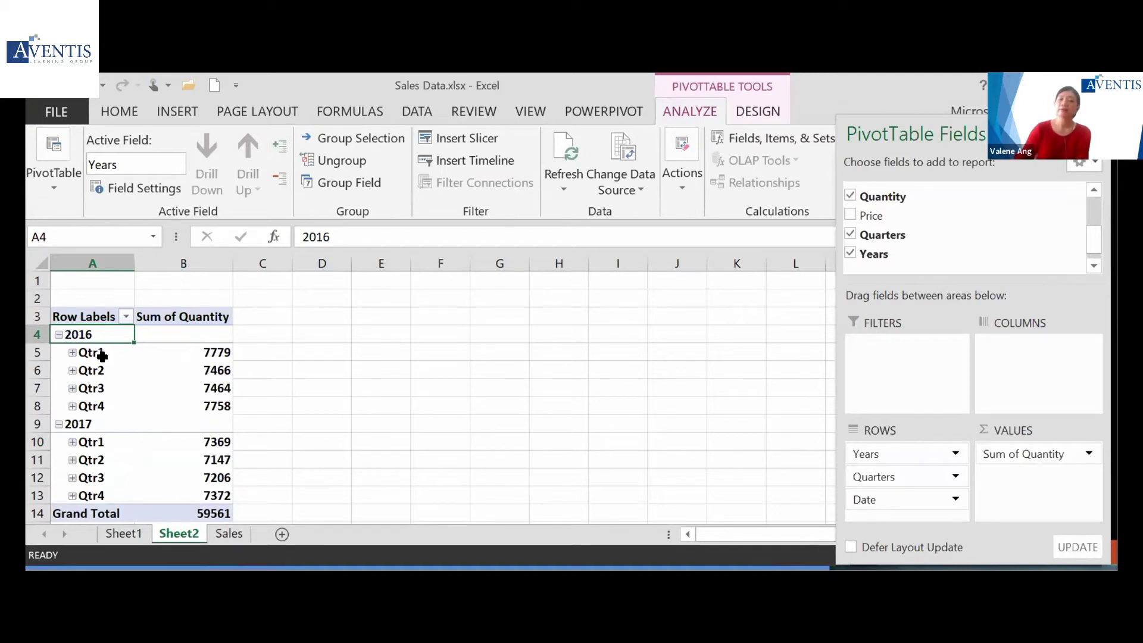
{"action": "key", "text": "Down"}
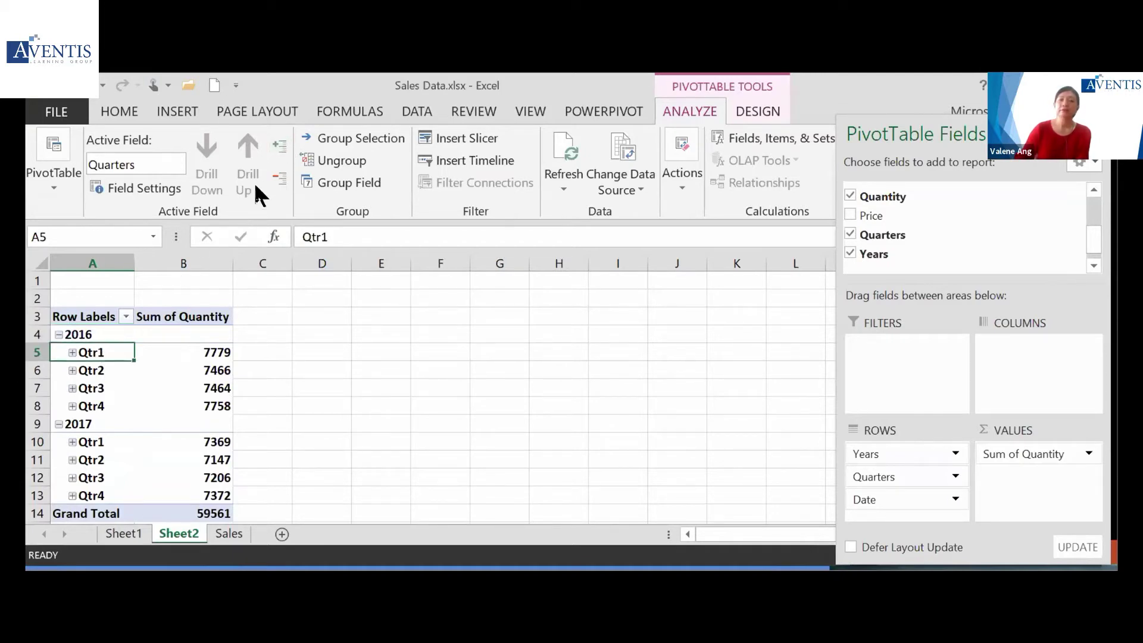
{"action": "left_click", "coordinate": [281, 141]}
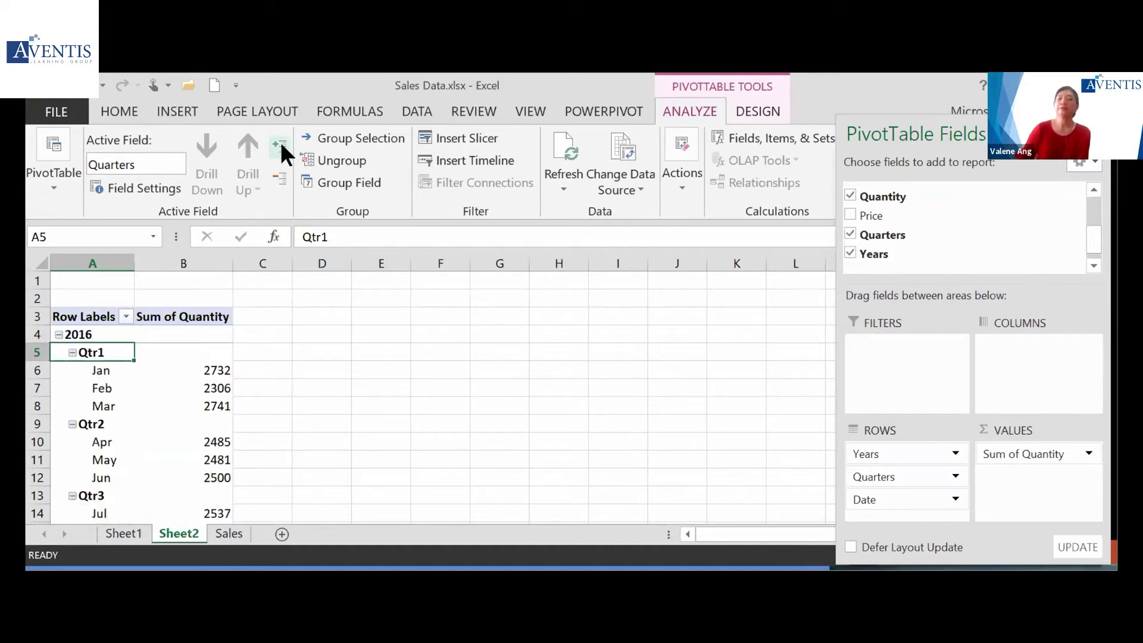
Float the PivotTable Fields pane over the sheet, then select the March 2016 quantity in B8
{"action": "left_click_drag", "start_coordinate": [871, 132], "coordinate": [641, 107]}
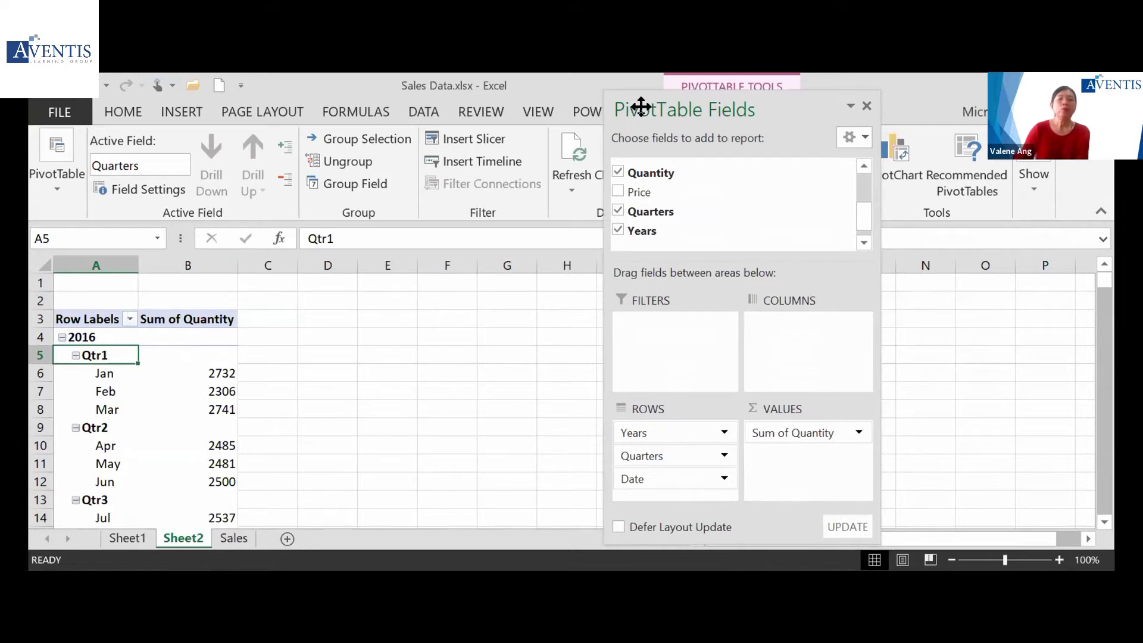
{"action": "left_click", "coordinate": [188, 405]}
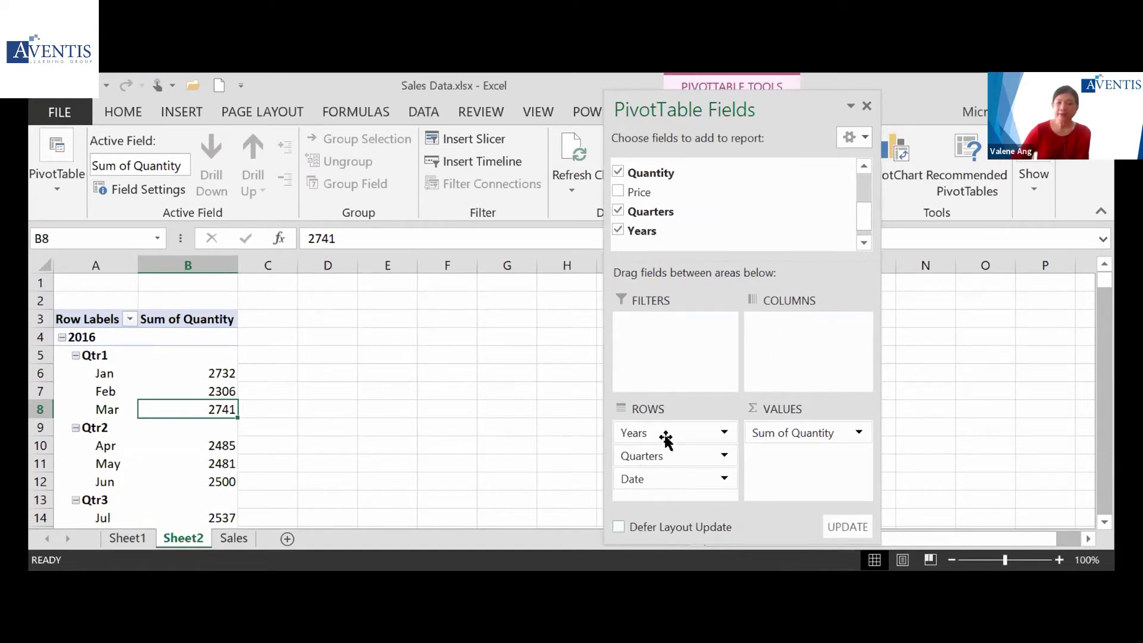
Move Years from ROWS to COLUMNS so 2016, 2017 and Grand Total sit side by side
{"action": "left_click_drag", "start_coordinate": [666, 438], "coordinate": [812, 341]}
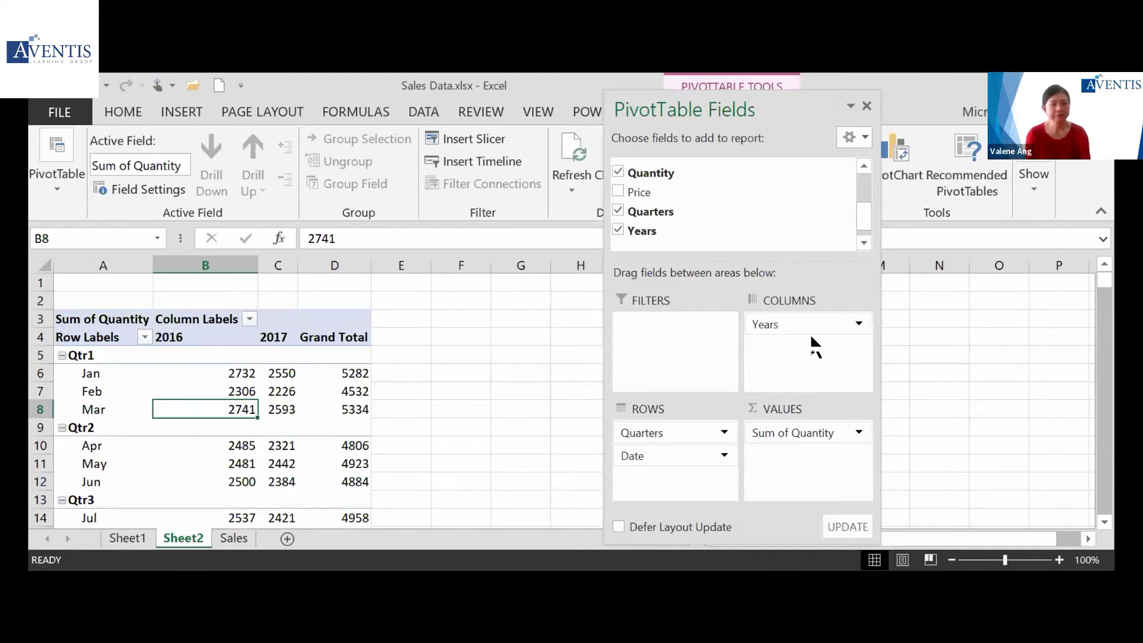
{"action": "left_click", "coordinate": [177, 331]}
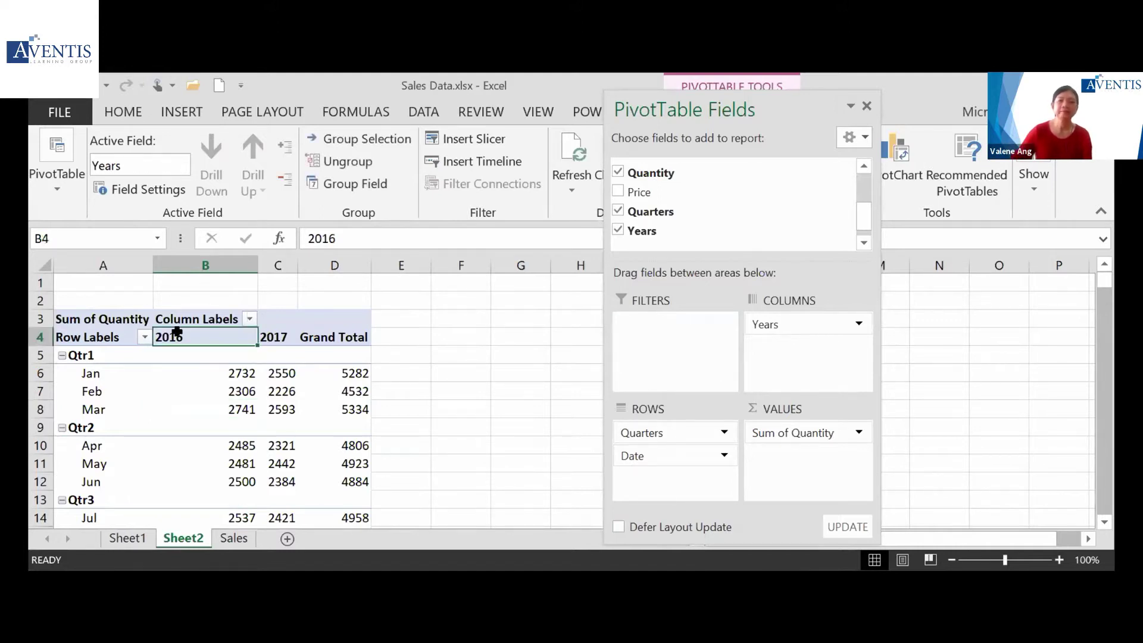
{"action": "left_click", "coordinate": [276, 331]}
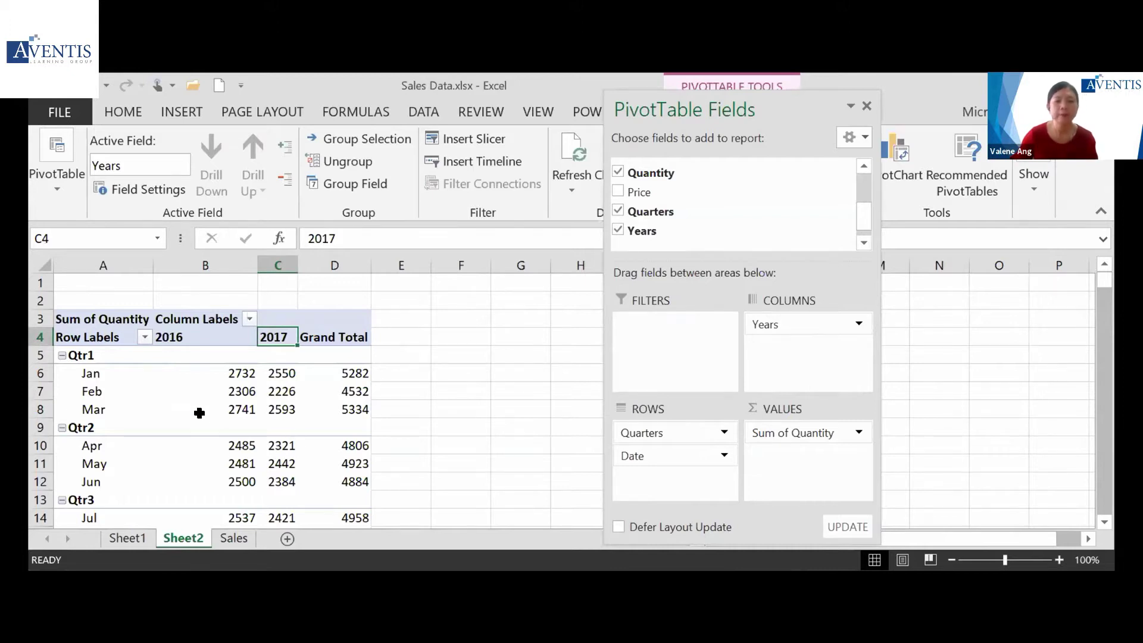
{"action": "mouse_move", "coordinate": [200, 413]}
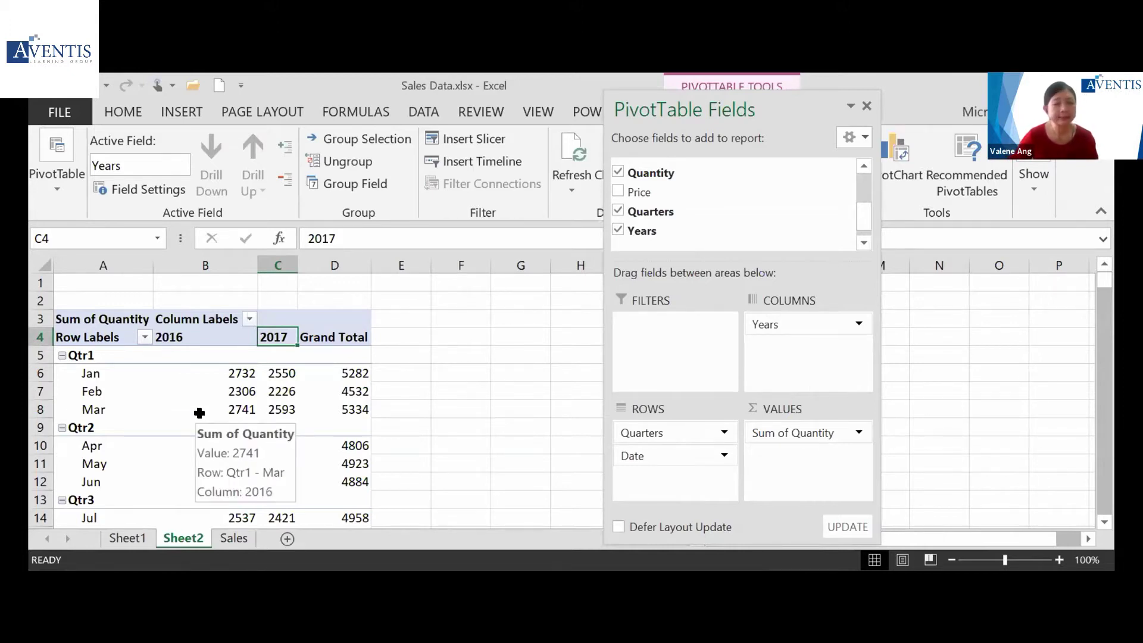
{"action": "left_click", "coordinate": [214, 390]}
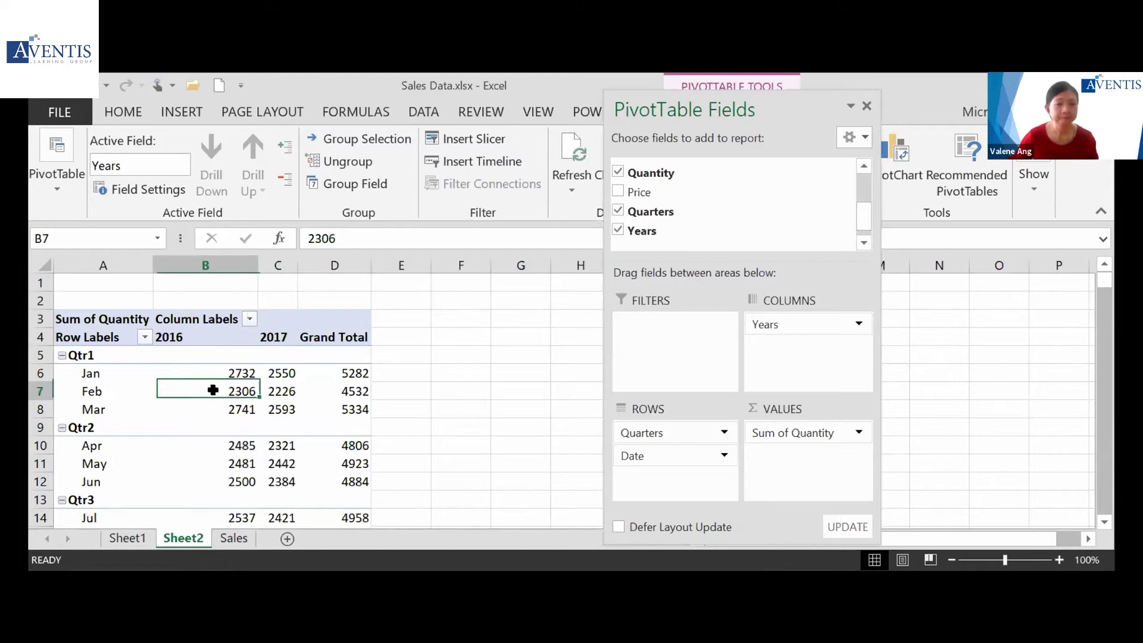
{"action": "mouse_move", "coordinate": [213, 390]}
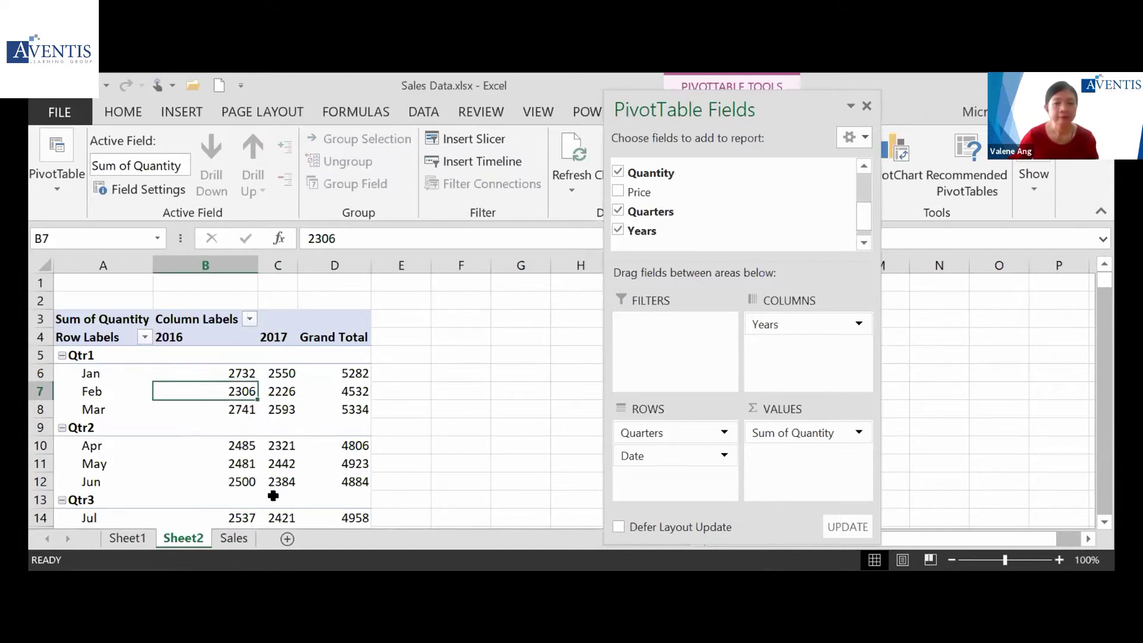
On the Sales sheet, select the whole data region from cell D7 with Ctrl+A
{"action": "left_click", "coordinate": [237, 542]}
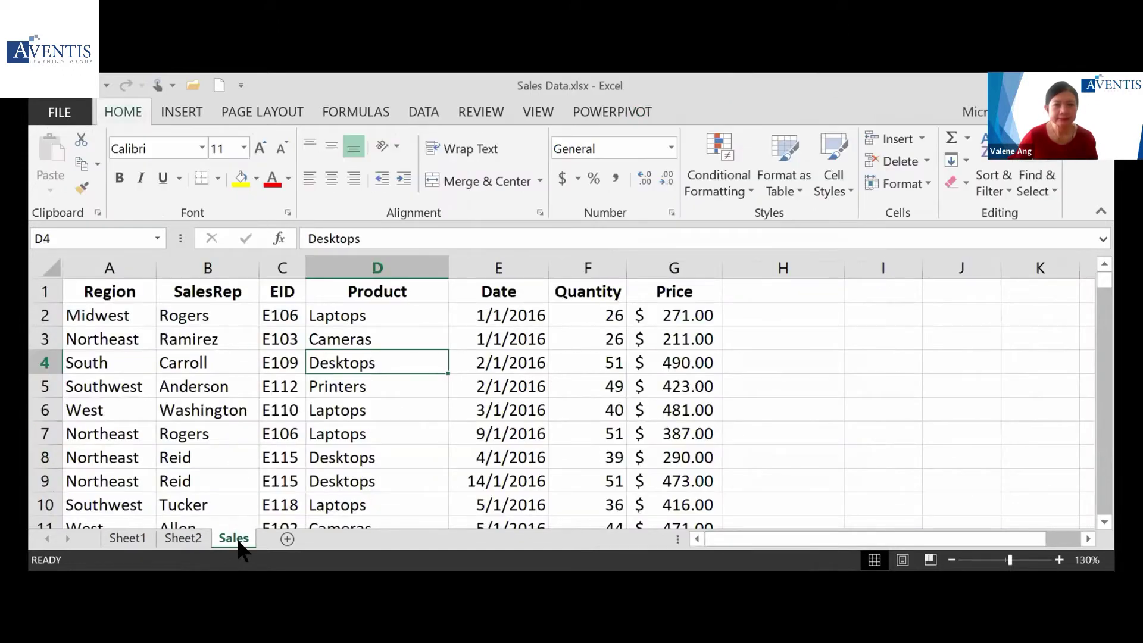
{"action": "left_click", "coordinate": [421, 422]}
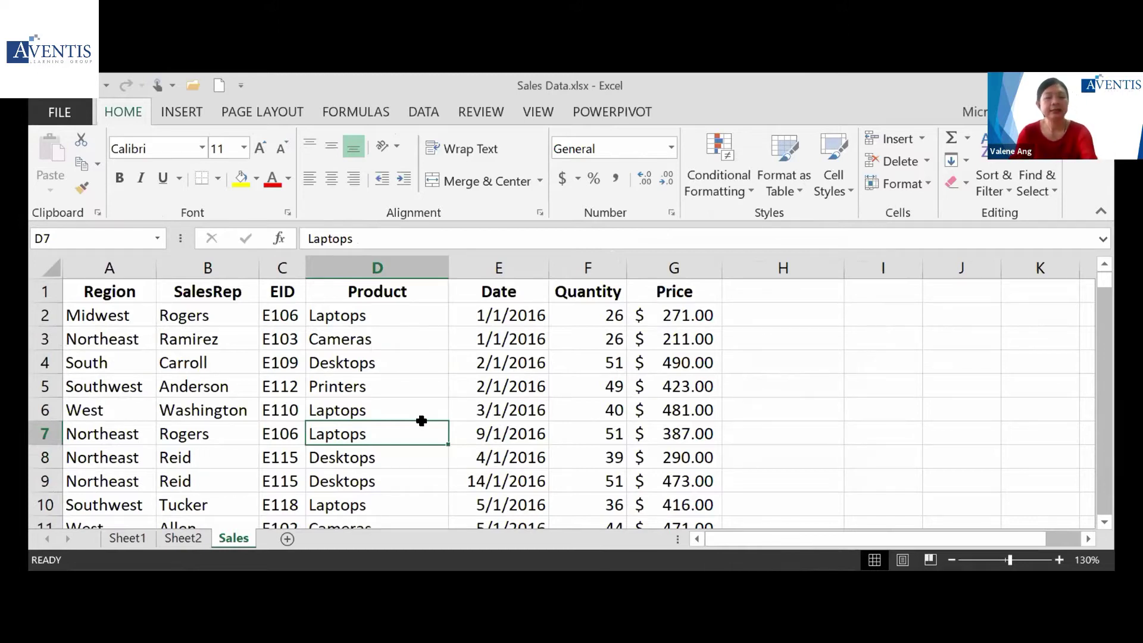
{"action": "key", "text": "ctrl+a"}
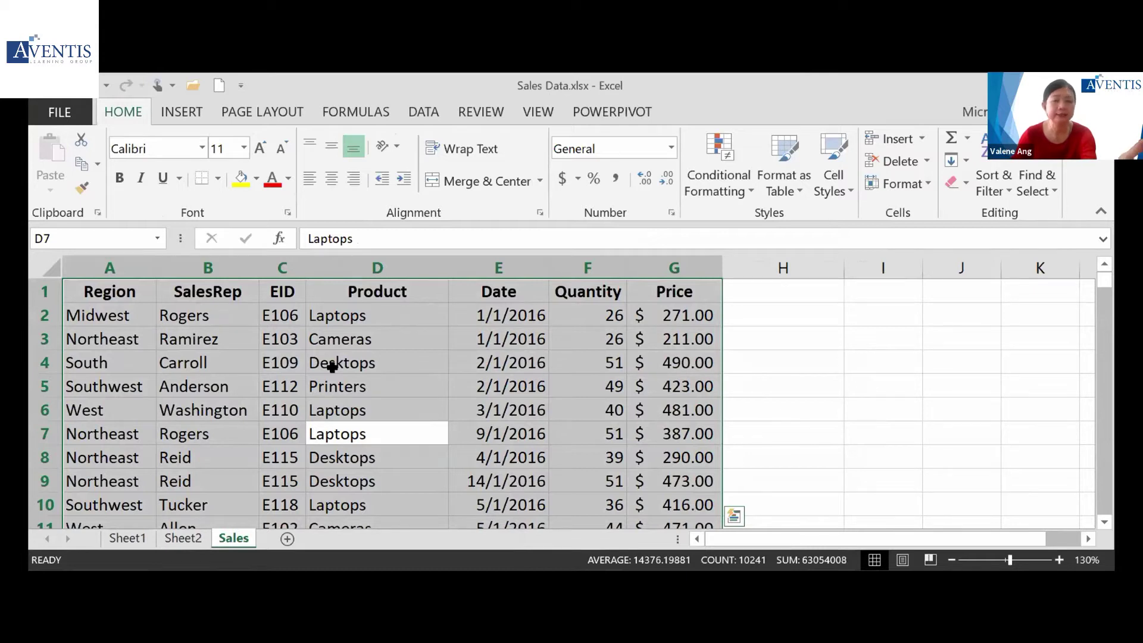
Insert the Quick Analysis Sum of Price by Region PivotTable, Grand Total 514900
{"action": "left_click", "coordinate": [736, 516]}
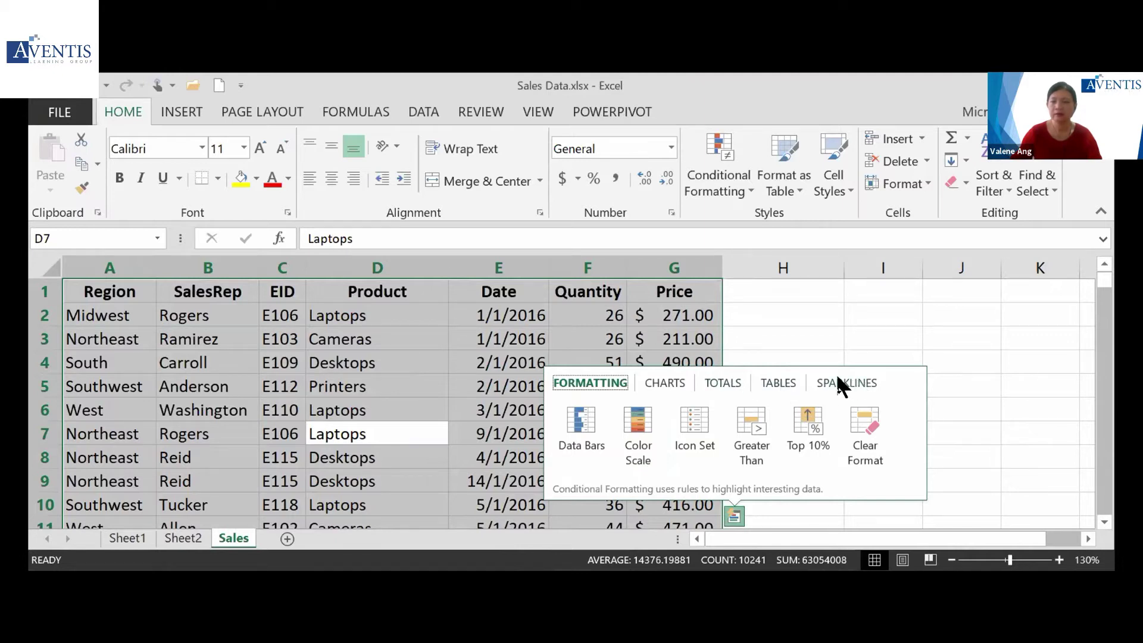
{"action": "left_click", "coordinate": [778, 384]}
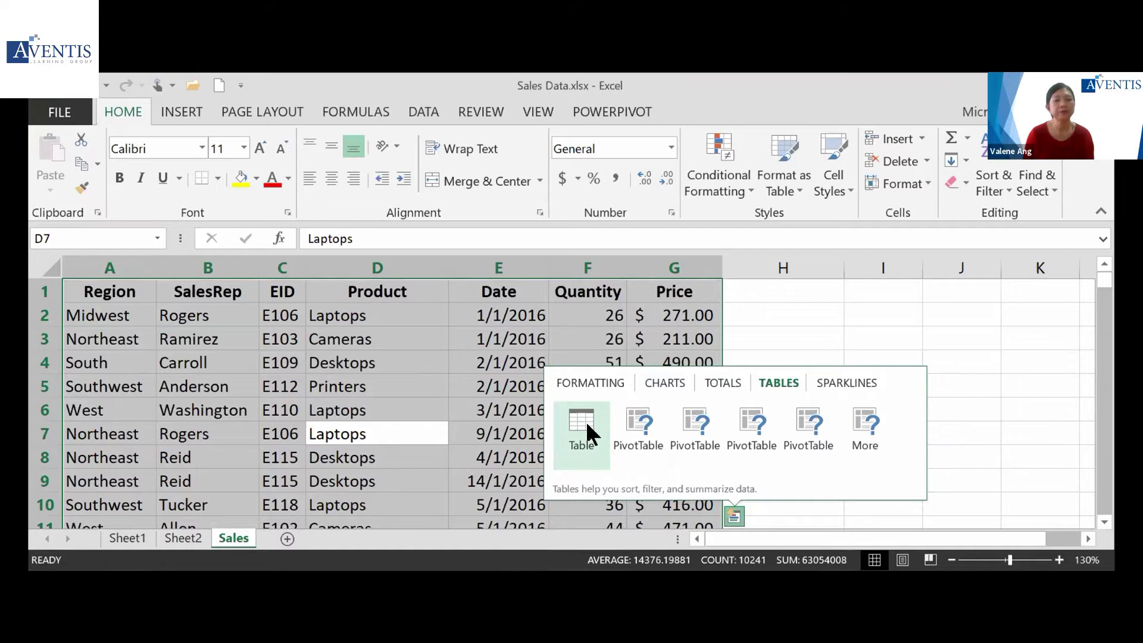
{"action": "mouse_move", "coordinate": [586, 421]}
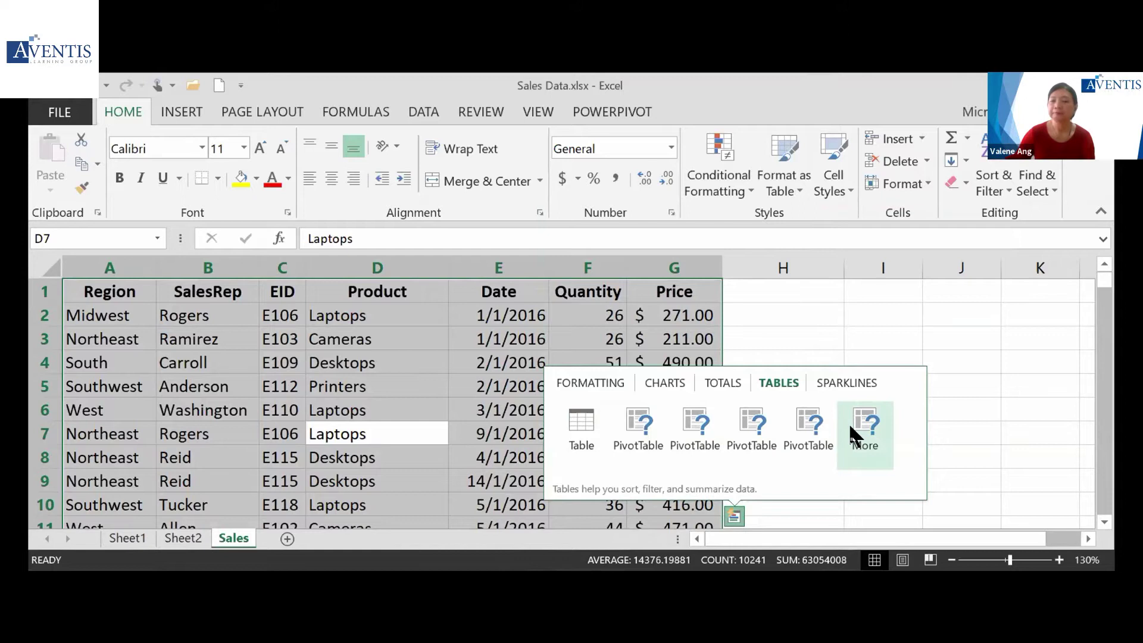
{"action": "left_click", "coordinate": [639, 419]}
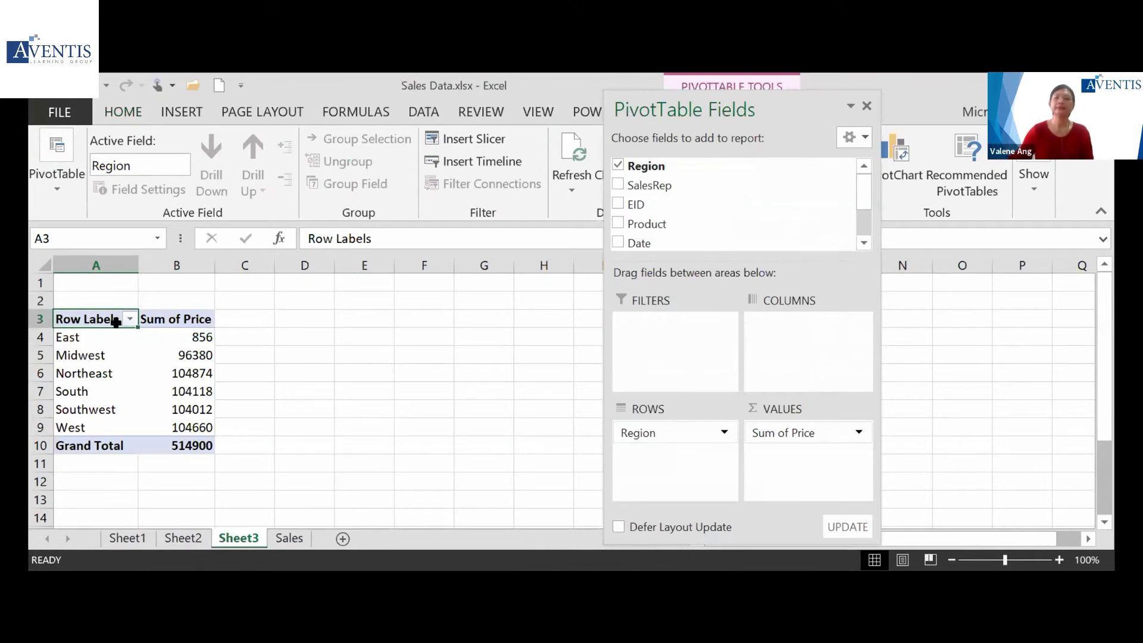
Select the Midwest row label and shift the PivotTable Fields pane further left
{"action": "left_click", "coordinate": [97, 356]}
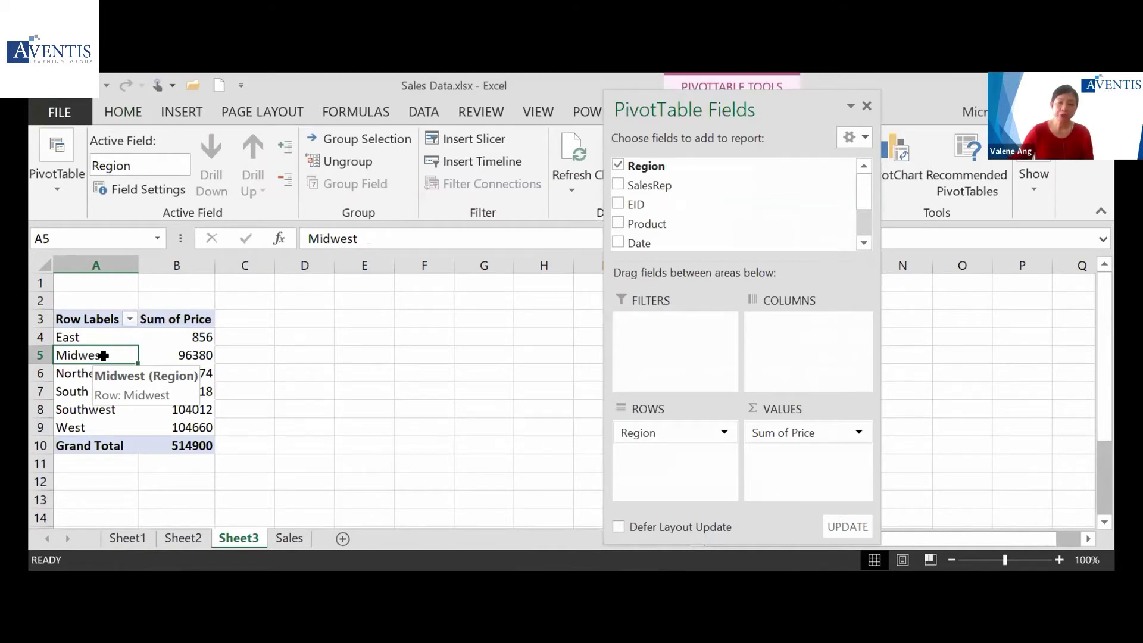
{"action": "left_click_drag", "start_coordinate": [754, 112], "coordinate": [558, 100]}
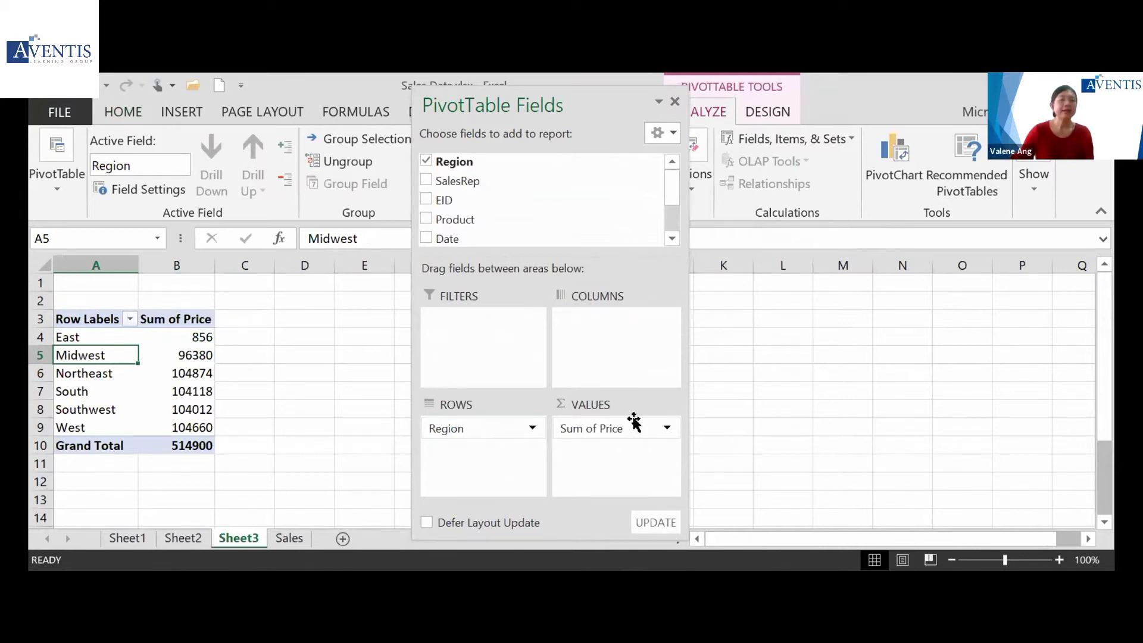
Check Quantity and Product to add Sum of Quantity and nest products under each Region
{"action": "left_click", "coordinate": [671, 238]}
{"action": "left_click", "coordinate": [672, 239]}
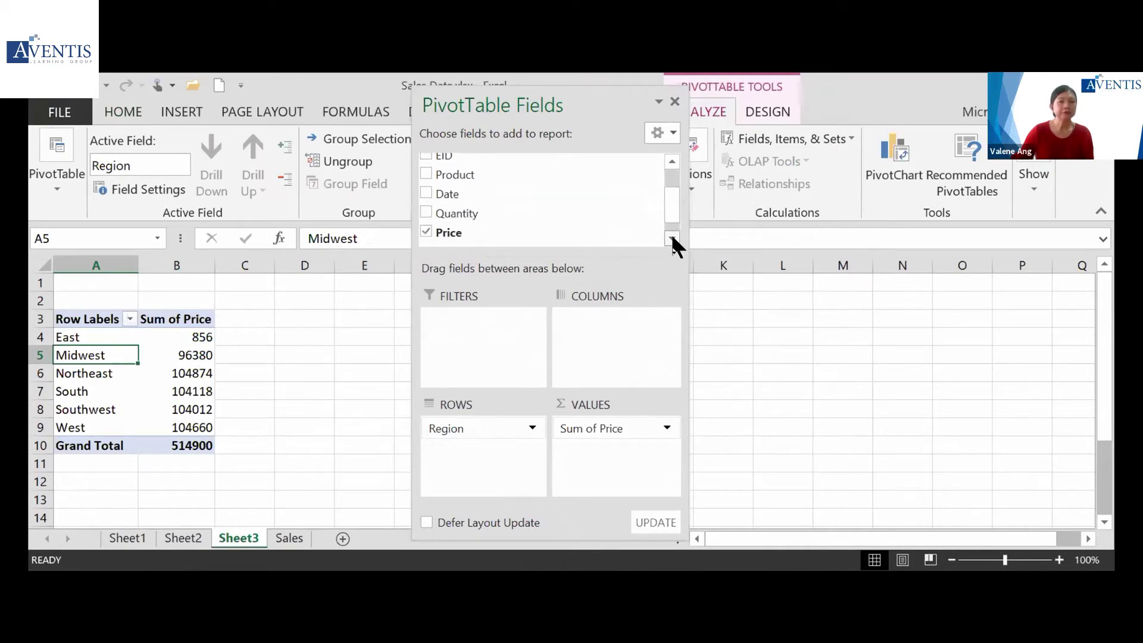
{"action": "left_click", "coordinate": [428, 208]}
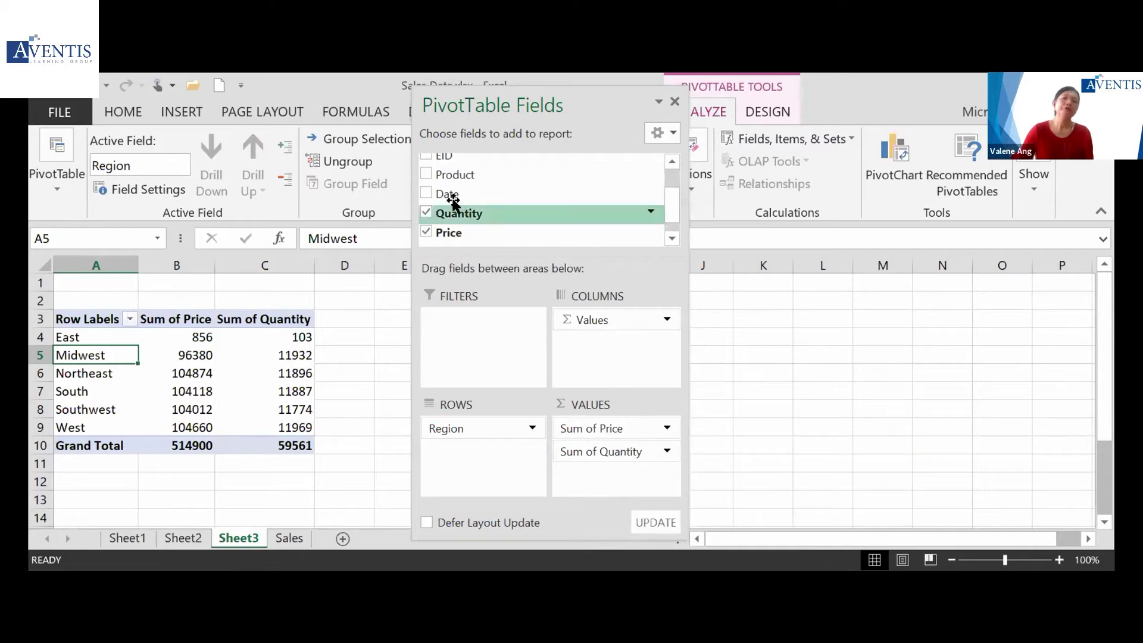
{"action": "left_click", "coordinate": [425, 174]}
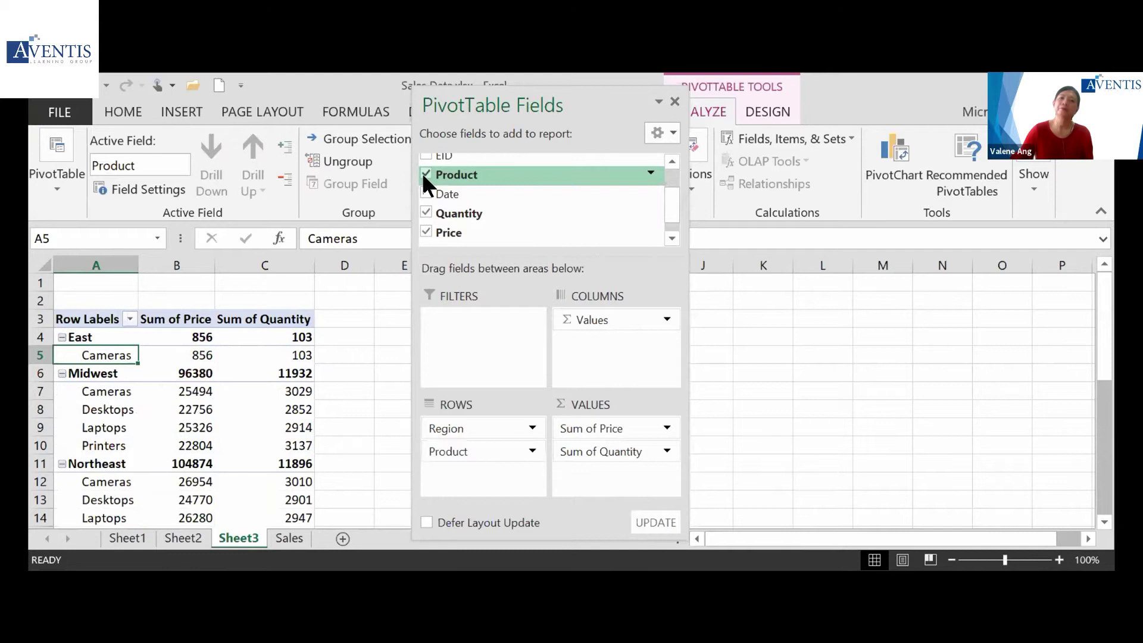
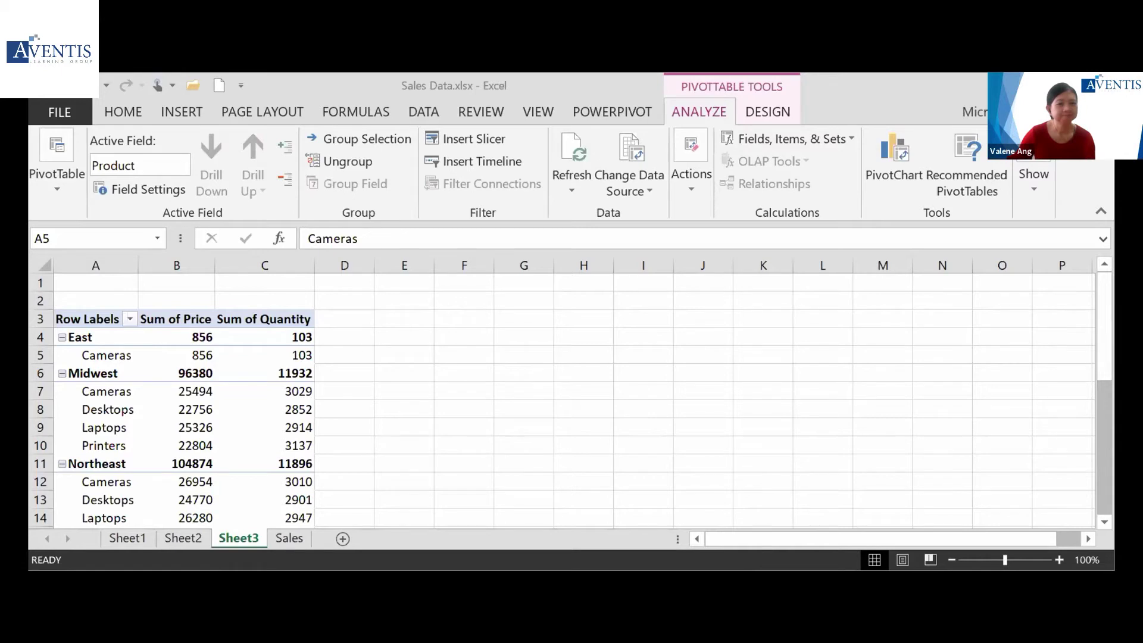
Show the Sheet3 pivot's field list and add SalesRep to the column labels
{"action": "left_click", "coordinate": [850, 100]}
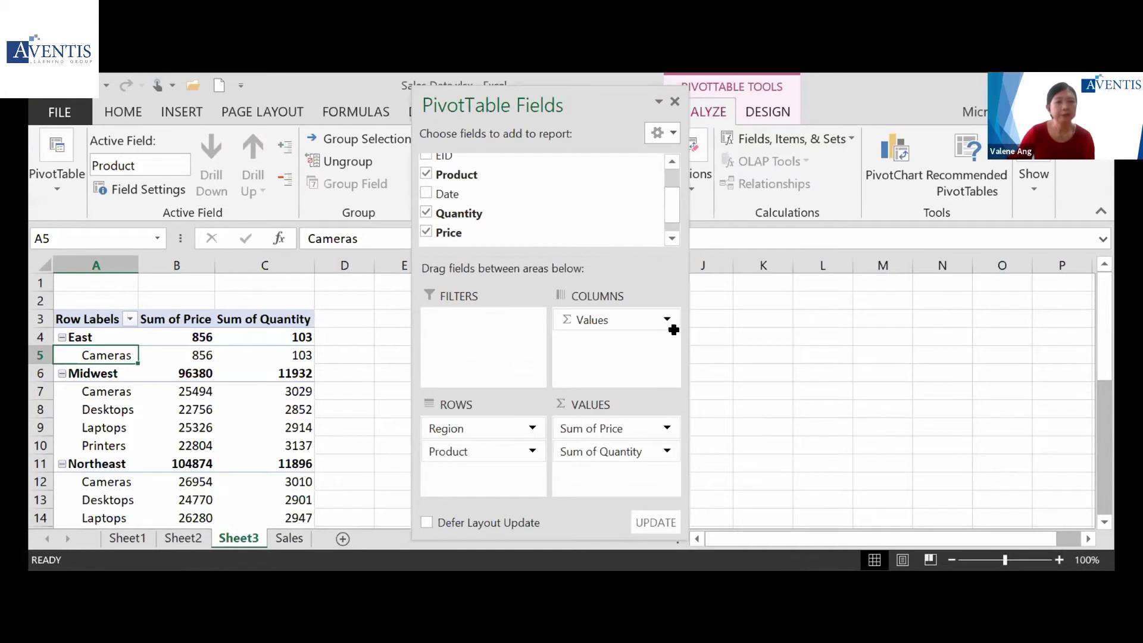
{"action": "left_click_drag", "start_coordinate": [674, 202], "coordinate": [671, 184]}
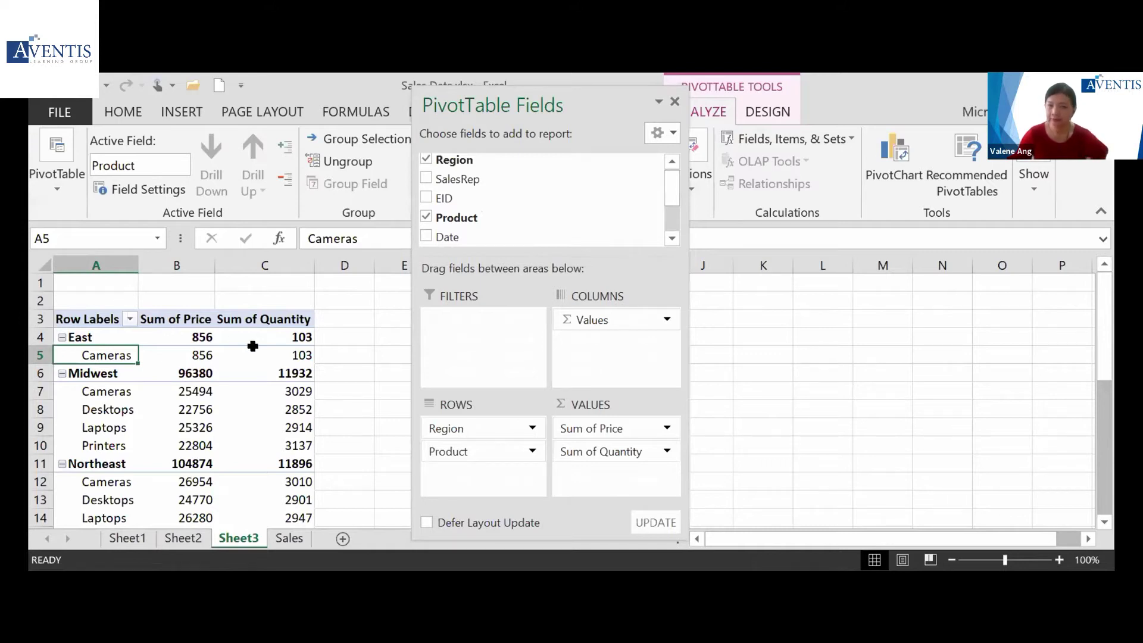
{"action": "mouse_move", "coordinate": [670, 174]}
{"action": "left_mouse_down"}
{"action": "mouse_move", "coordinate": [669, 205]}
{"action": "mouse_move", "coordinate": [677, 180]}
{"action": "left_mouse_up"}
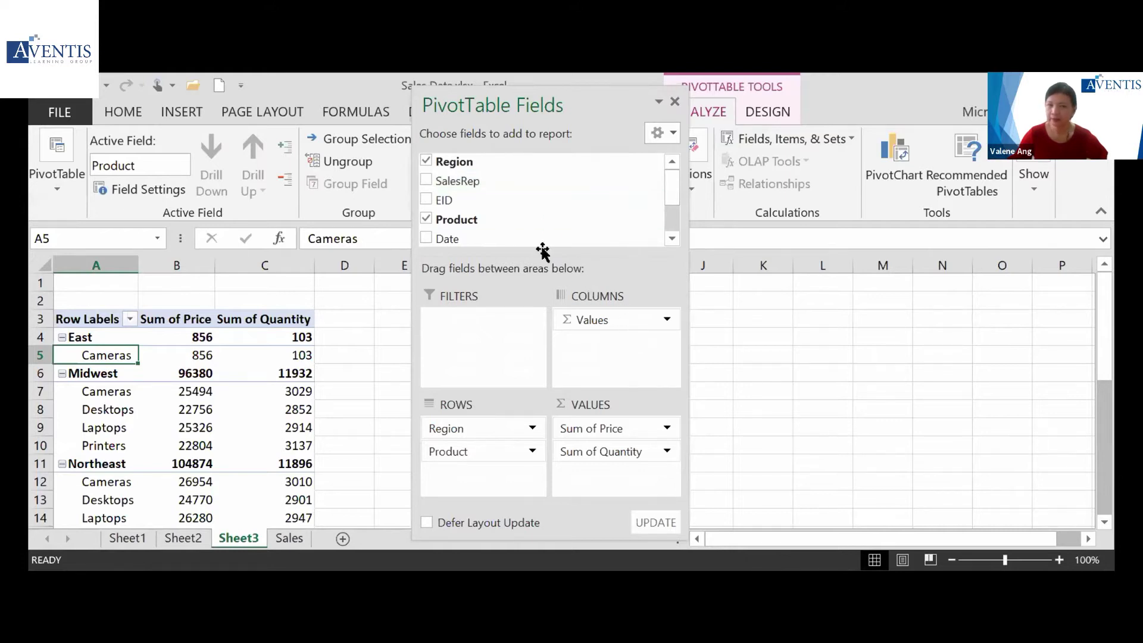
{"action": "left_click_drag", "start_coordinate": [485, 186], "coordinate": [603, 312]}
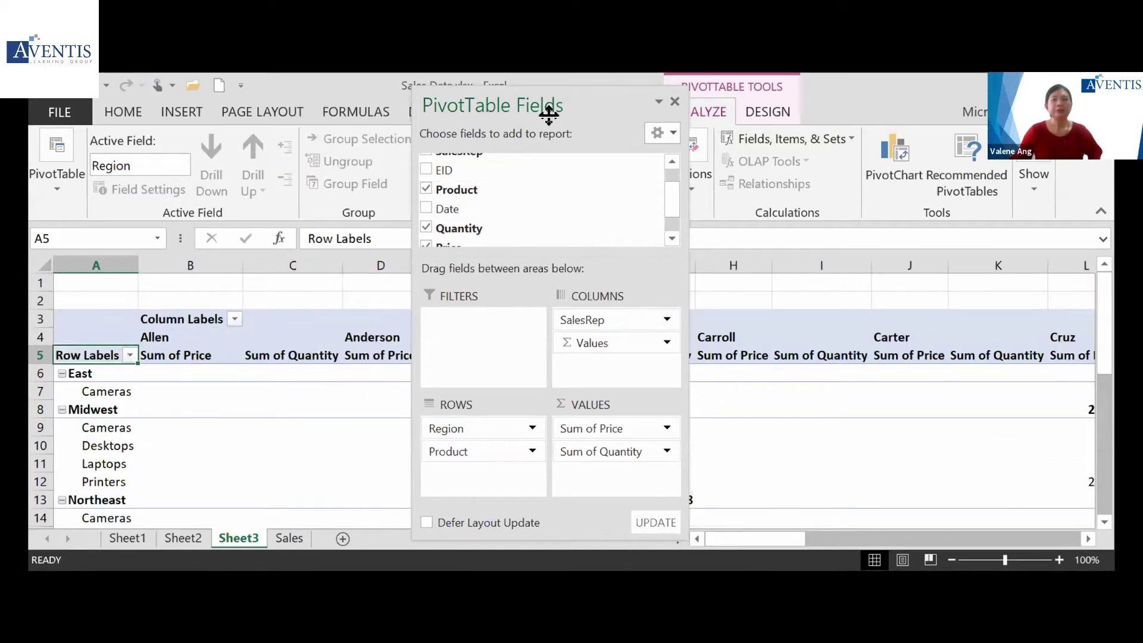
Move the field list aside and check Bell's Sum of Quantity value in the pivot
{"action": "left_click_drag", "start_coordinate": [440, 113], "coordinate": [232, 128]}
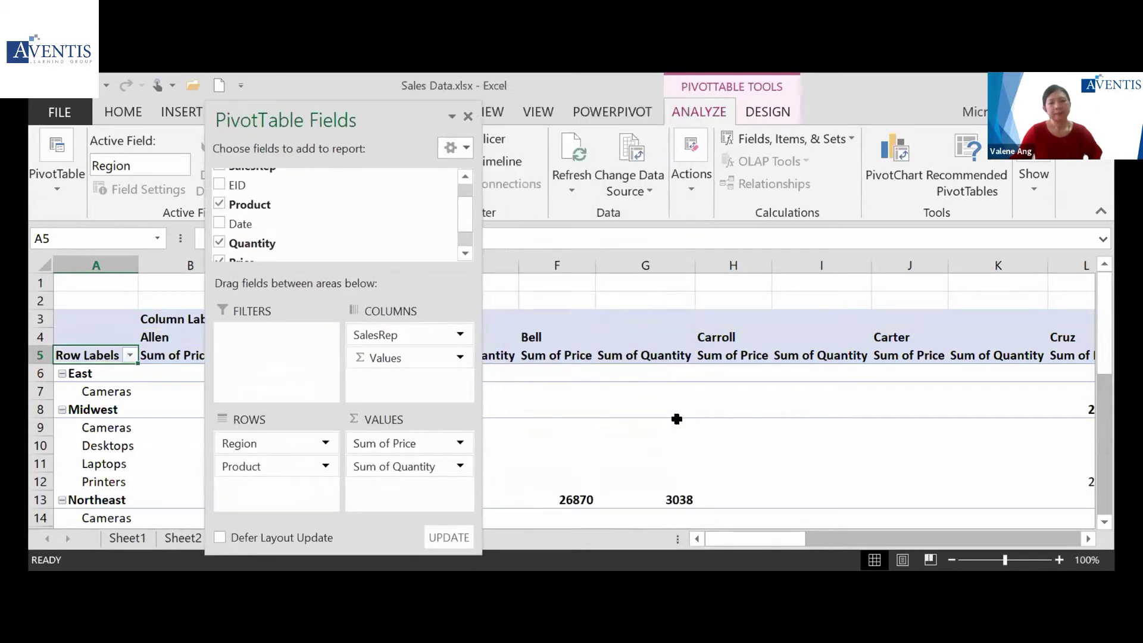
{"action": "left_click", "coordinate": [677, 423]}
{"action": "scroll", "coordinate": [745, 426], "scroll_direction": "down", "scroll_amount": 6}
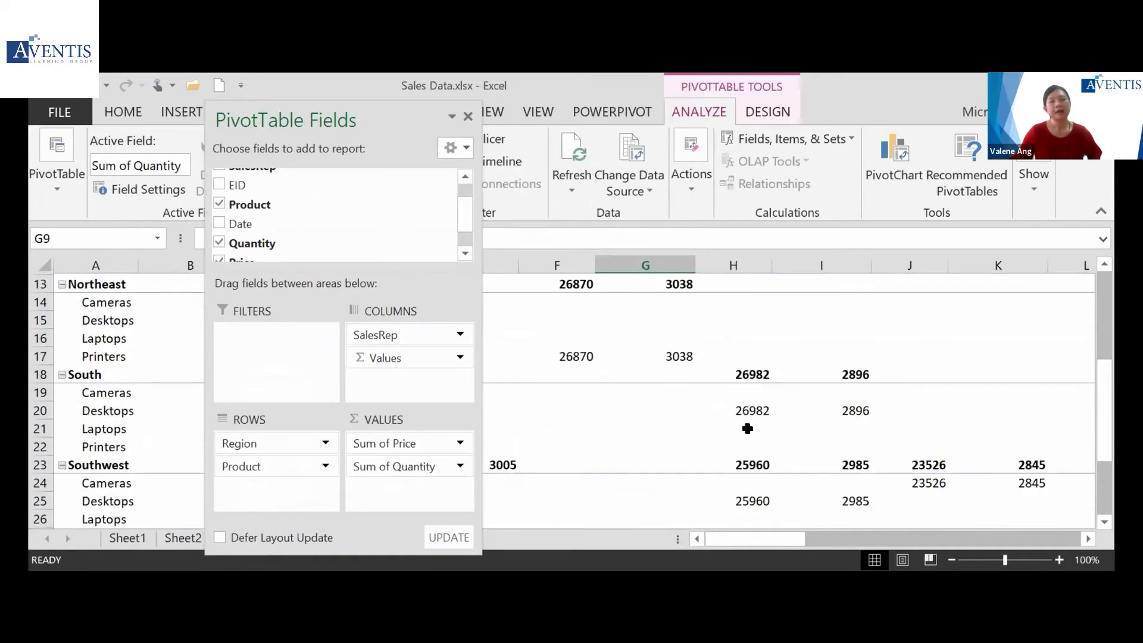
{"action": "scroll", "coordinate": [748, 428], "scroll_direction": "down", "scroll_amount": 2}
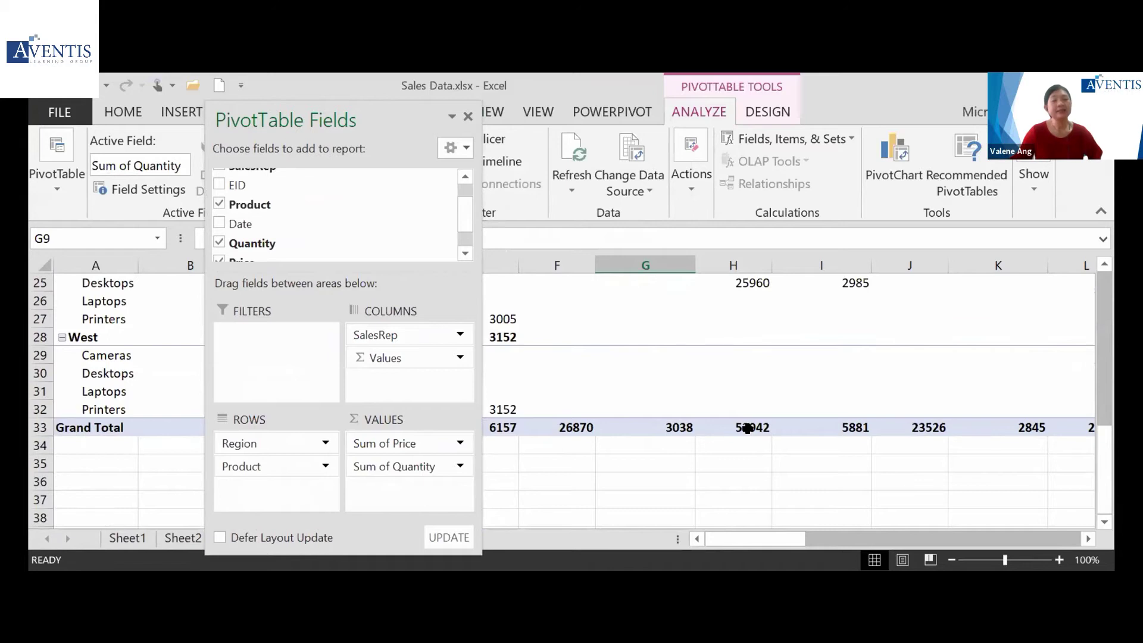
{"action": "scroll", "coordinate": [748, 428], "scroll_direction": "up", "scroll_amount": 5}
{"action": "scroll", "coordinate": [748, 428], "scroll_direction": "up", "scroll_amount": 2}
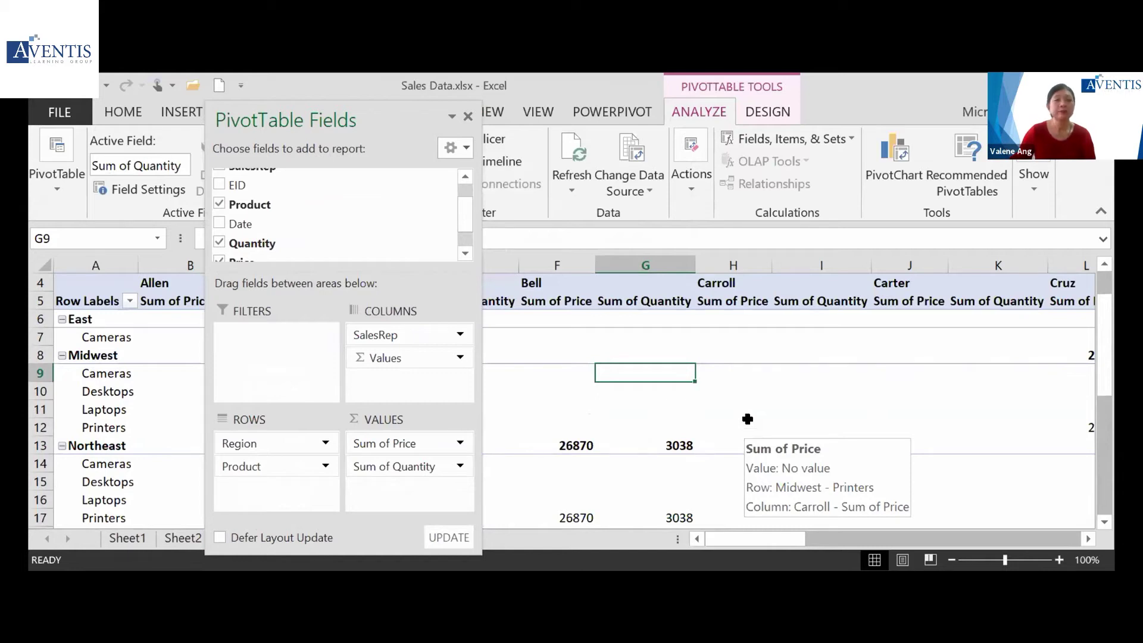
Move SalesRep from the column labels into the report filter area
{"action": "left_click_drag", "start_coordinate": [419, 332], "coordinate": [420, 334]}
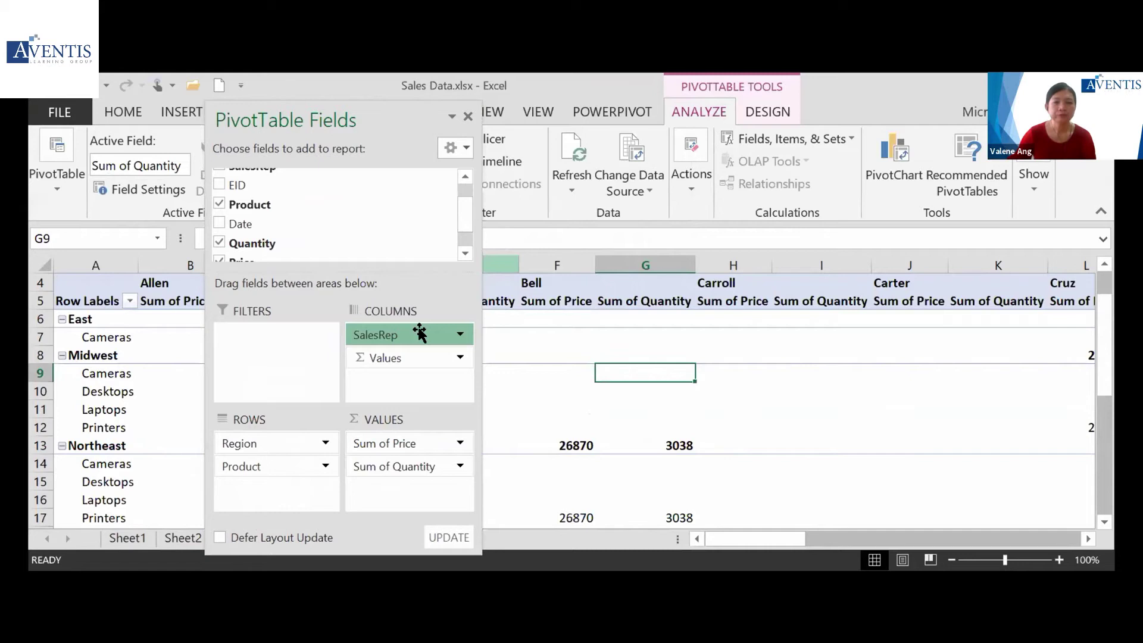
{"action": "left_click_drag", "start_coordinate": [419, 333], "coordinate": [316, 343]}
{"action": "left_click_drag", "start_coordinate": [307, 123], "coordinate": [567, 138]}
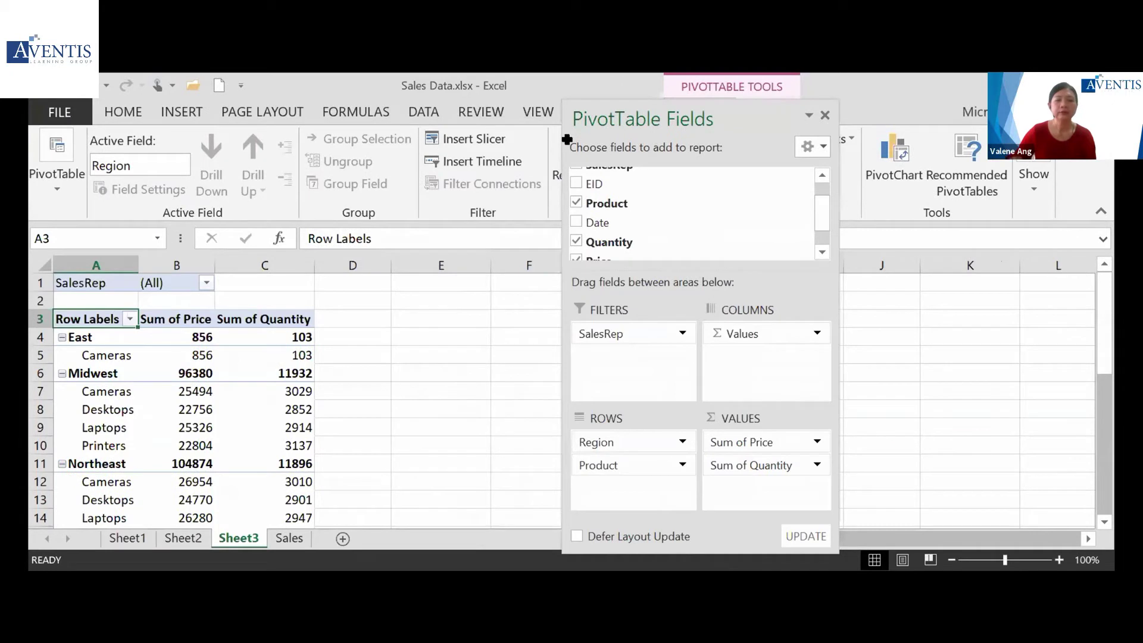
{"action": "left_click", "coordinate": [194, 322]}
{"action": "left_click", "coordinate": [266, 321]}
{"action": "left_click", "coordinate": [191, 320]}
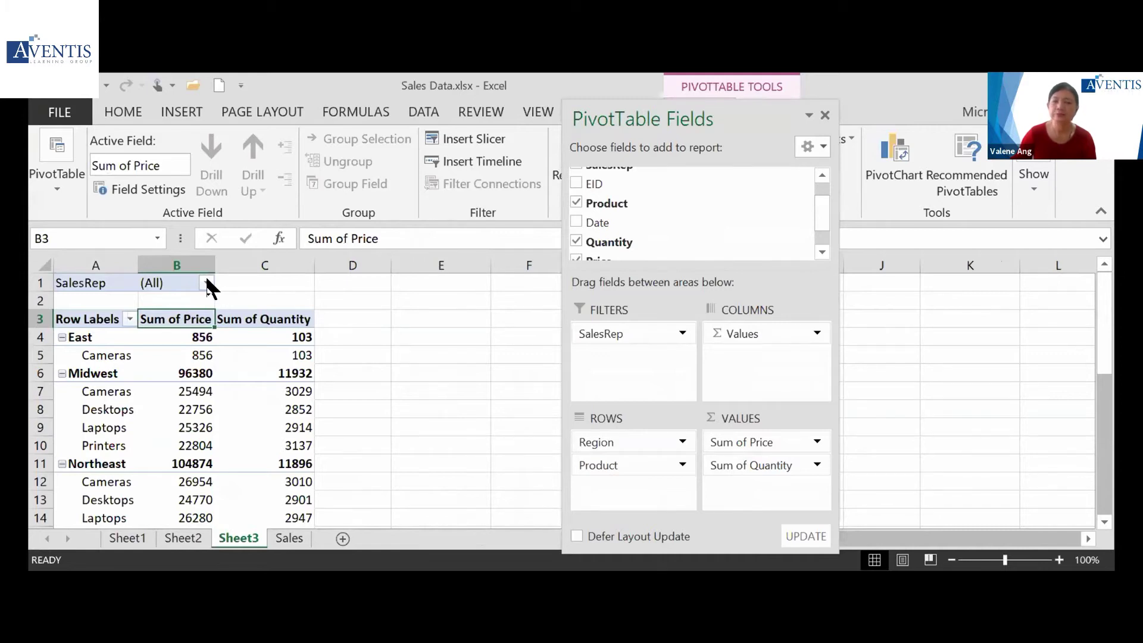
{"action": "left_click", "coordinate": [216, 393]}
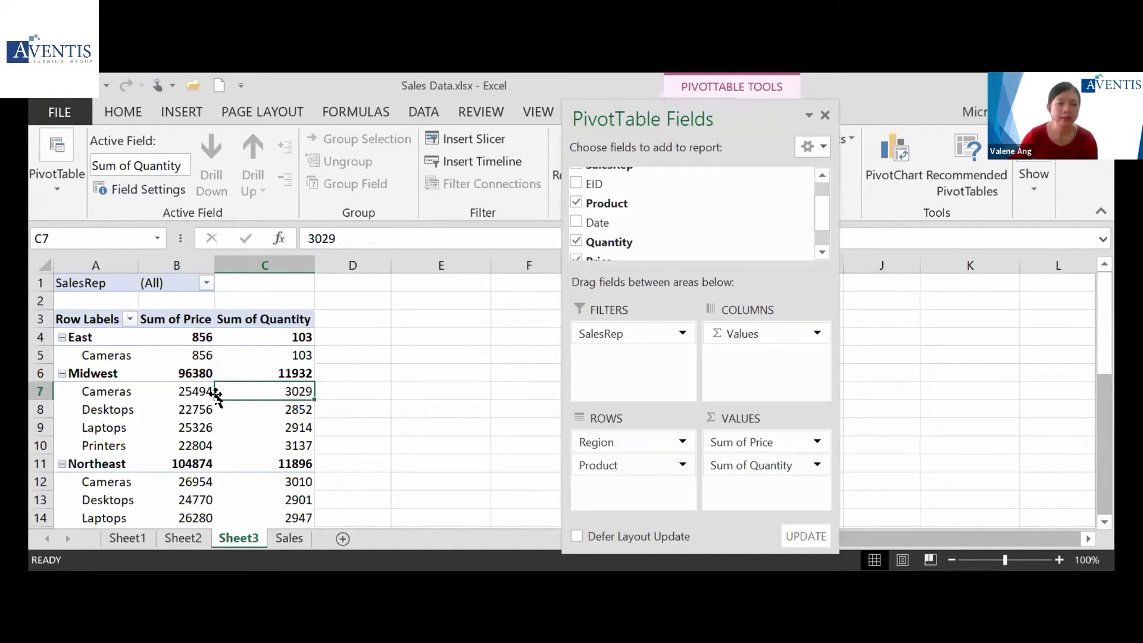
{"action": "left_click", "coordinate": [206, 283]}
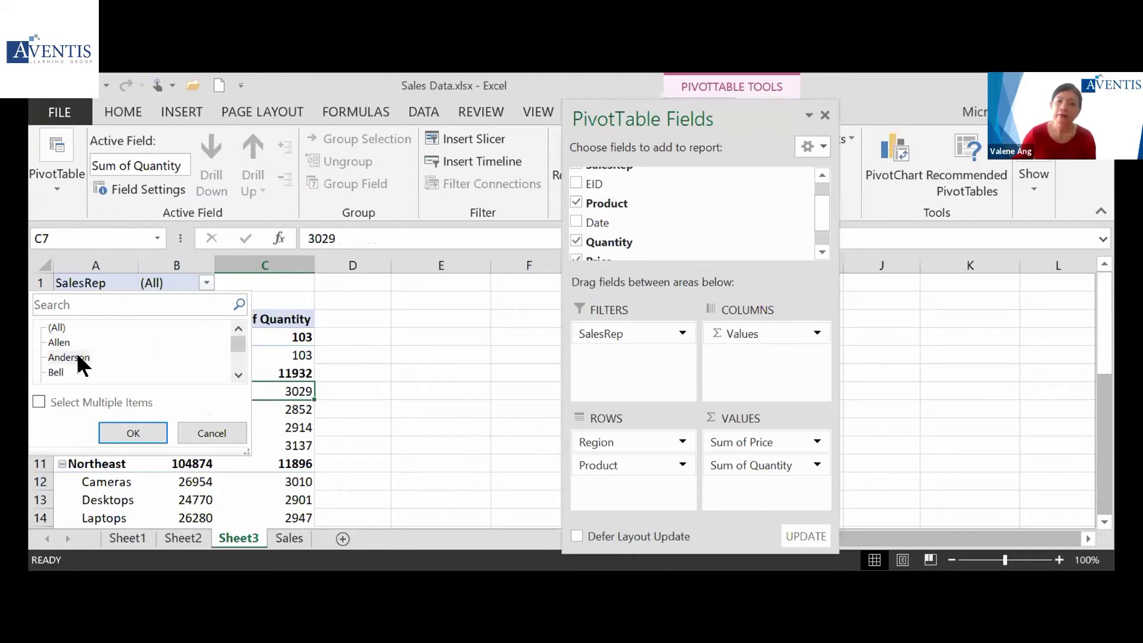
{"action": "left_click", "coordinate": [142, 426]}
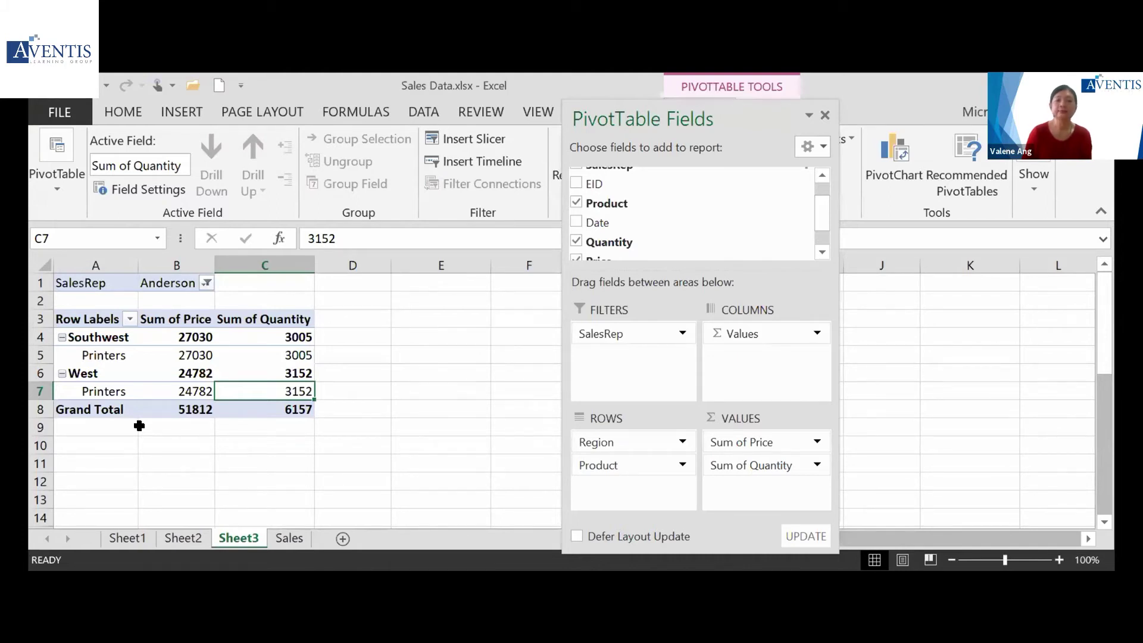
{"action": "left_click", "coordinate": [206, 284]}
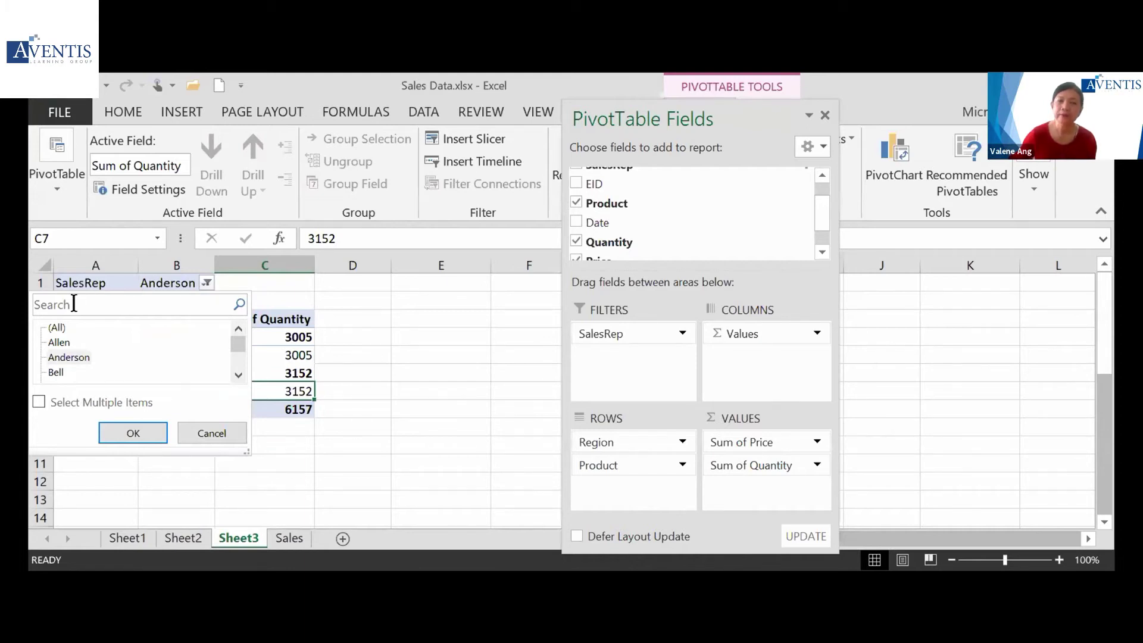
{"action": "left_click", "coordinate": [59, 326]}
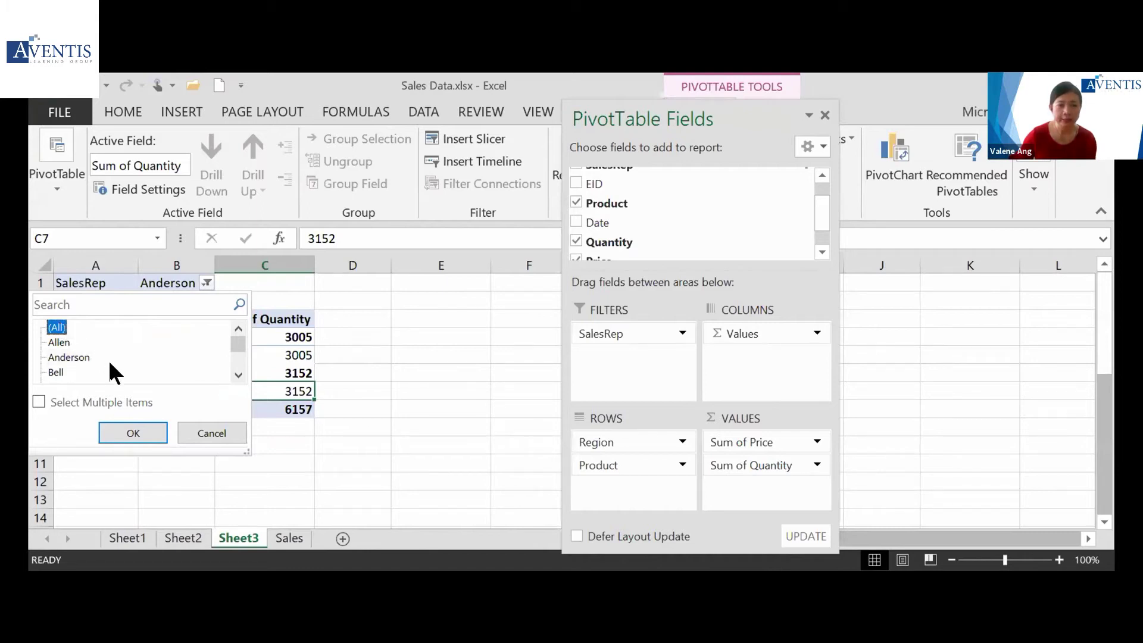
{"action": "left_click", "coordinate": [137, 427]}
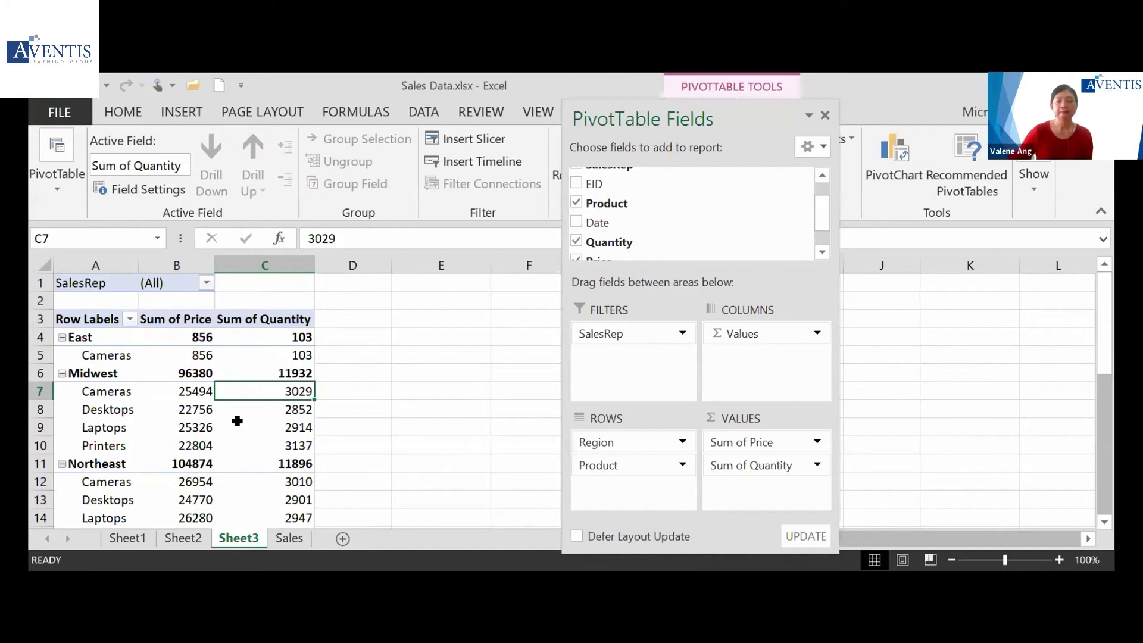
Scroll the pivot, then select the Sum of Price values and the Midwest Desktops quantity 2852
{"action": "mouse_move", "coordinate": [237, 421]}
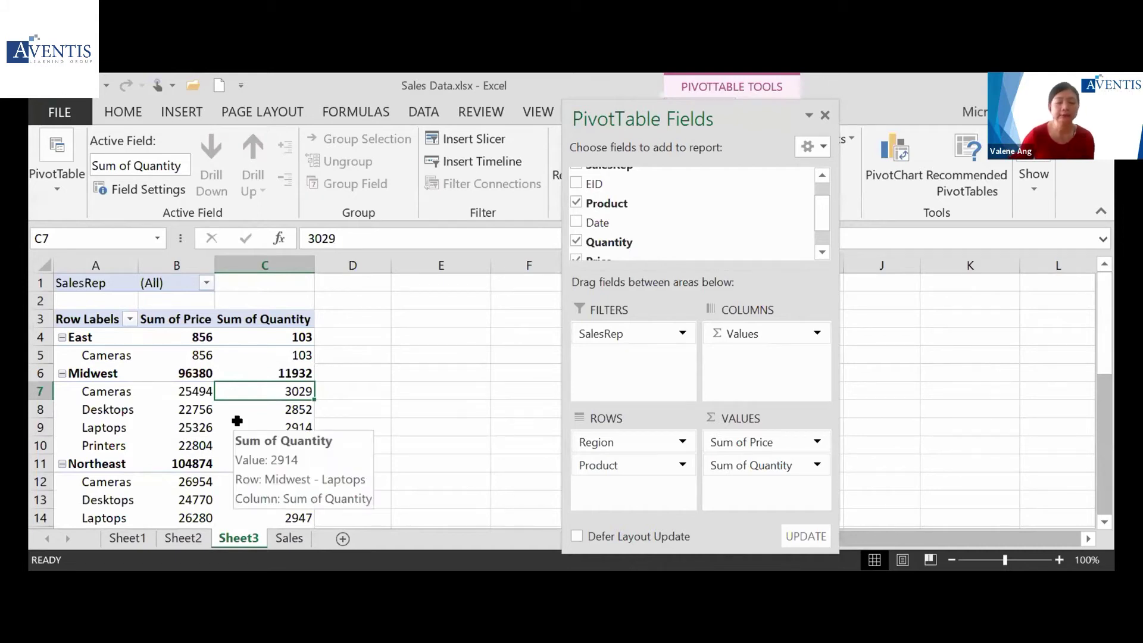
{"action": "scroll", "coordinate": [237, 421], "scroll_direction": "down", "scroll_amount": 13}
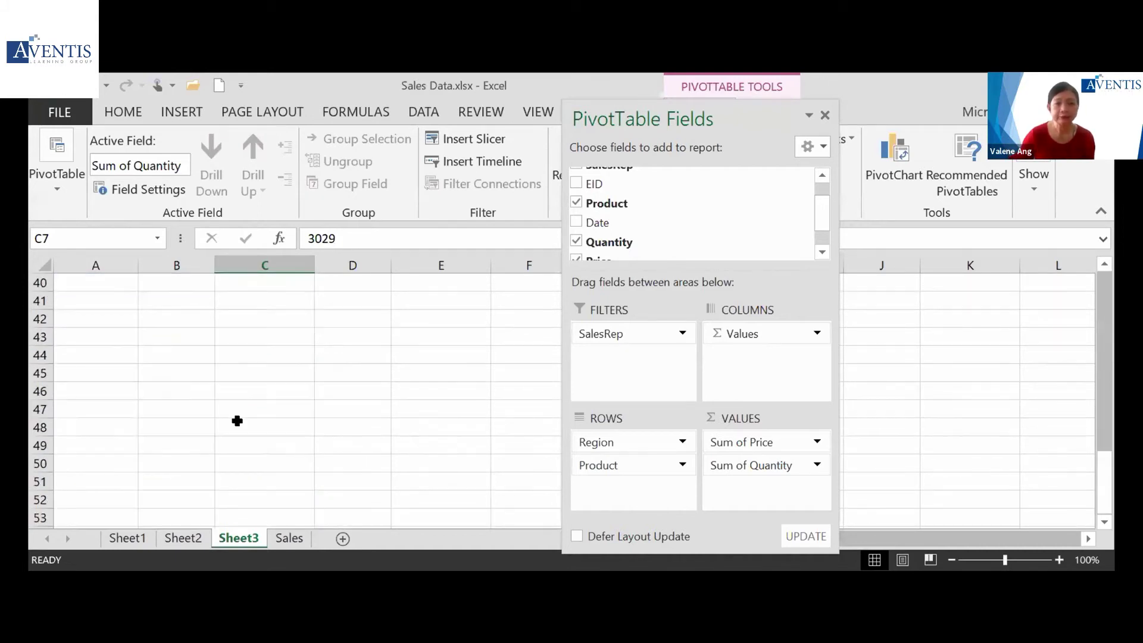
{"action": "scroll", "coordinate": [237, 421], "scroll_direction": "up", "scroll_amount": 6}
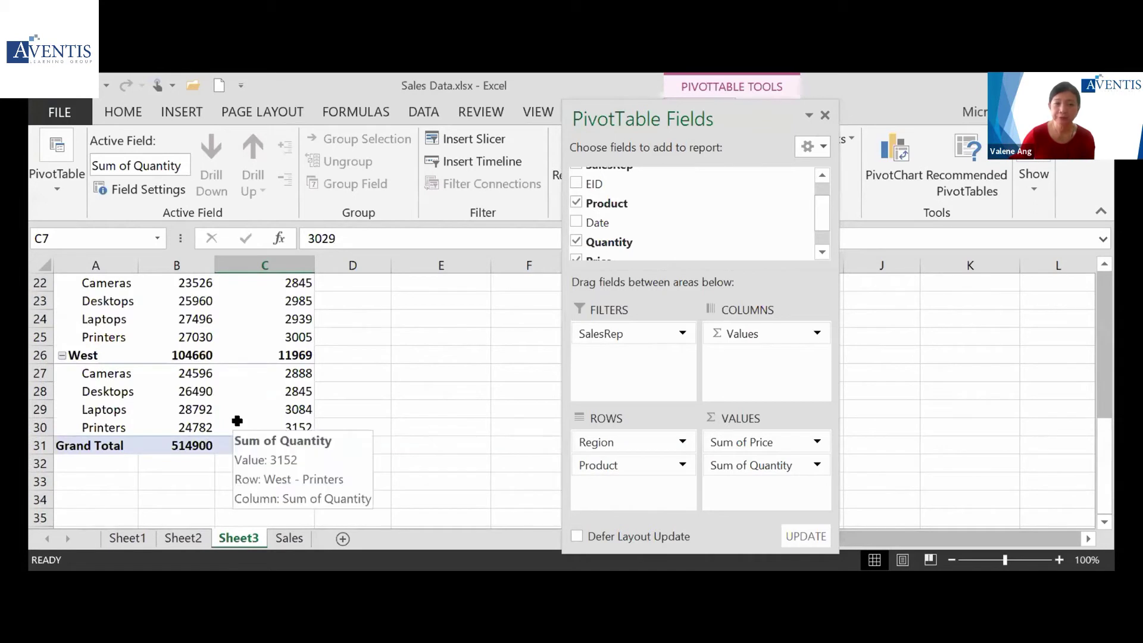
{"action": "scroll", "coordinate": [237, 421], "scroll_direction": "up", "scroll_amount": 7}
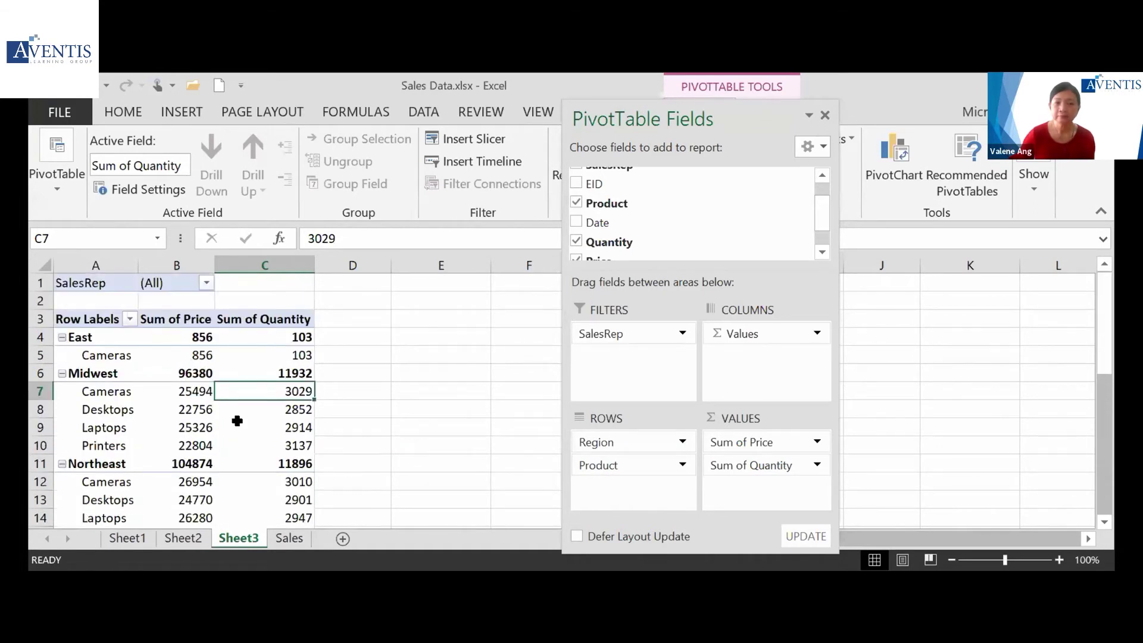
{"action": "scroll", "coordinate": [237, 421], "scroll_direction": "down", "scroll_amount": 8}
{"action": "scroll", "coordinate": [237, 421], "scroll_direction": "up", "scroll_amount": 7}
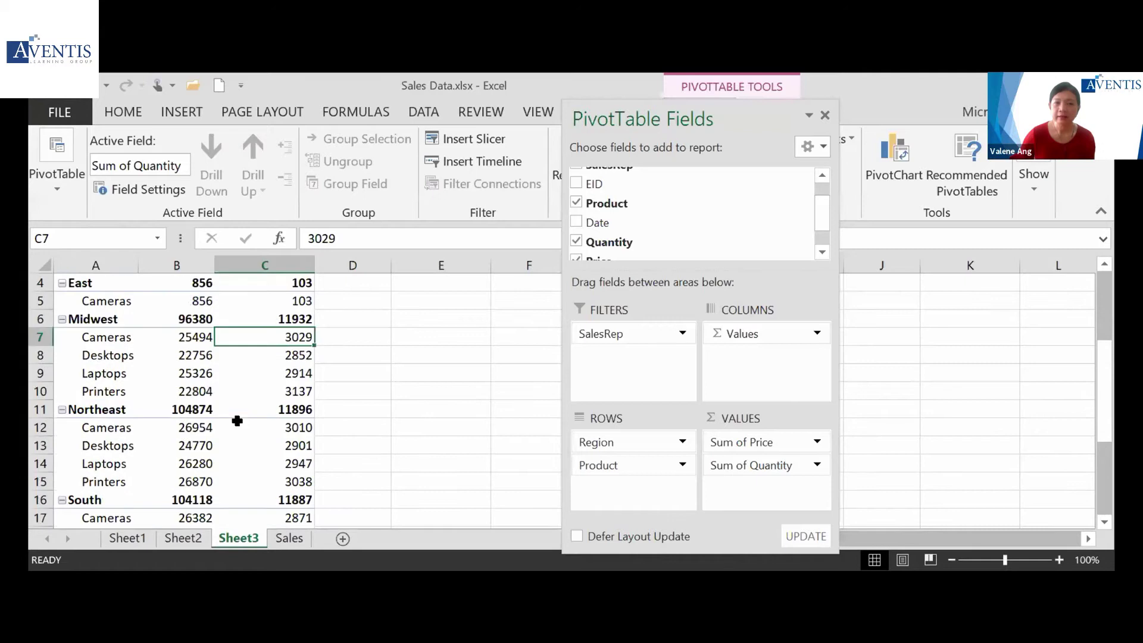
{"action": "scroll", "coordinate": [236, 421], "scroll_direction": "down", "scroll_amount": 4}
{"action": "scroll", "coordinate": [236, 421], "scroll_direction": "down", "scroll_amount": 3}
{"action": "scroll", "coordinate": [237, 421], "scroll_direction": "up", "scroll_amount": 8}
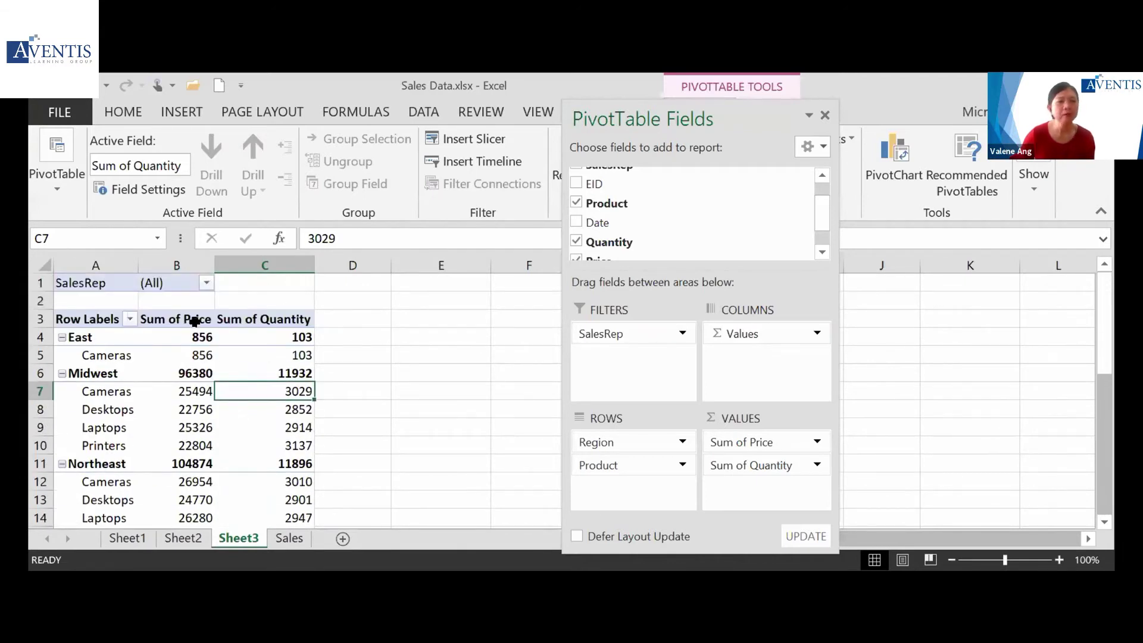
{"action": "left_click_drag", "start_coordinate": [191, 312], "coordinate": [190, 428]}
{"action": "left_click", "coordinate": [230, 403]}
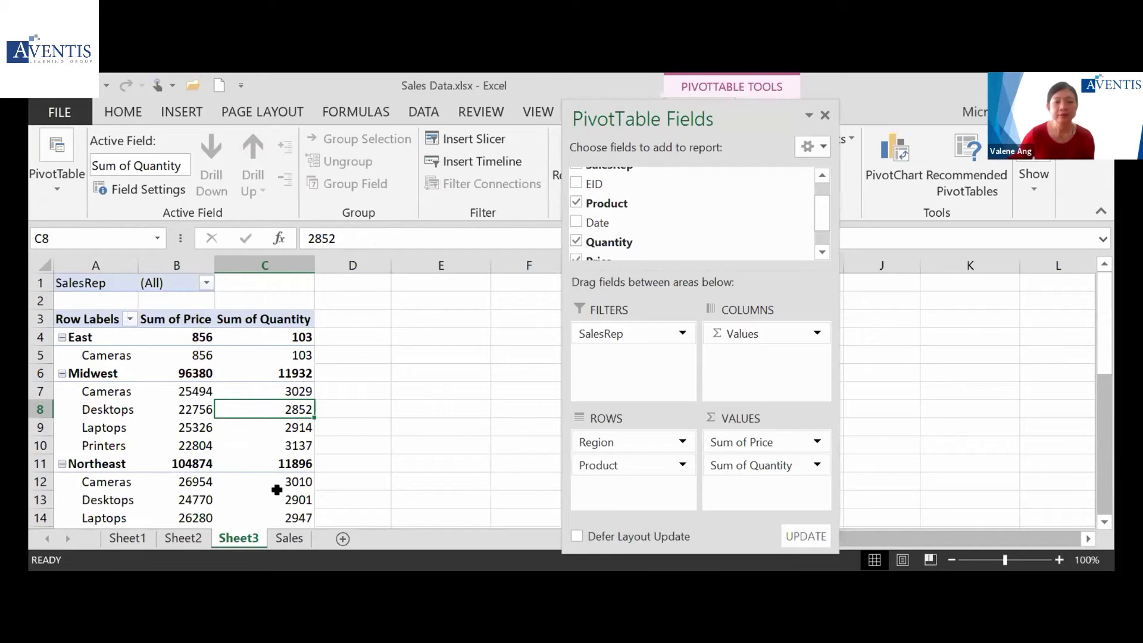
On the Sales sheet, inspect cells such as Desktops in D4, Quantity 40 and the header row
{"action": "left_click", "coordinate": [290, 539]}
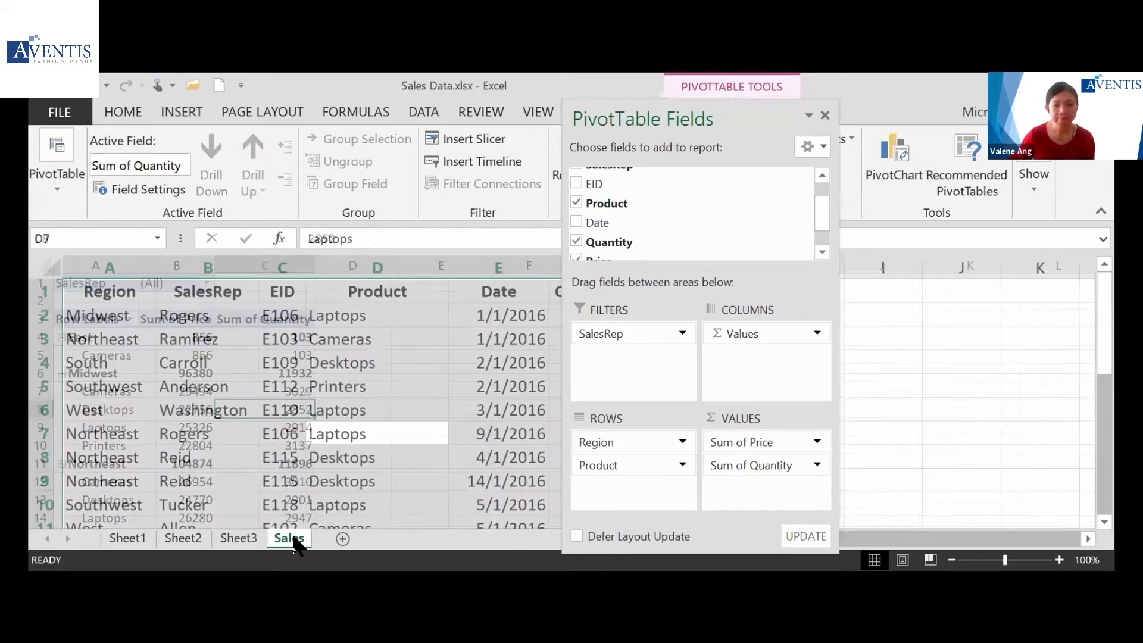
{"action": "left_click", "coordinate": [395, 366]}
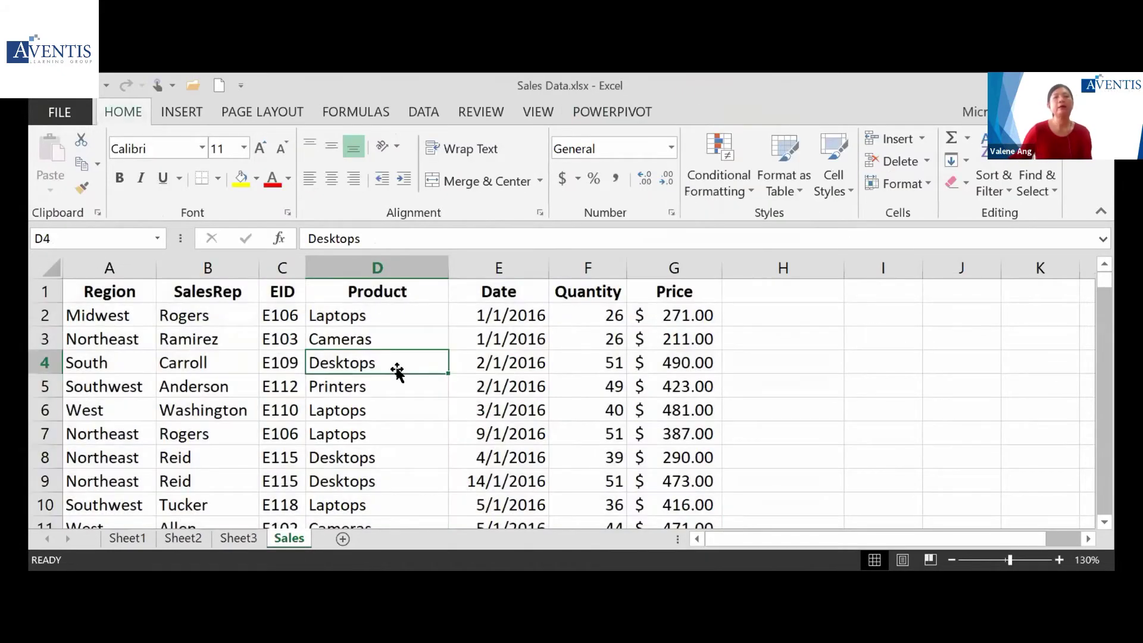
{"action": "left_click", "coordinate": [776, 288]}
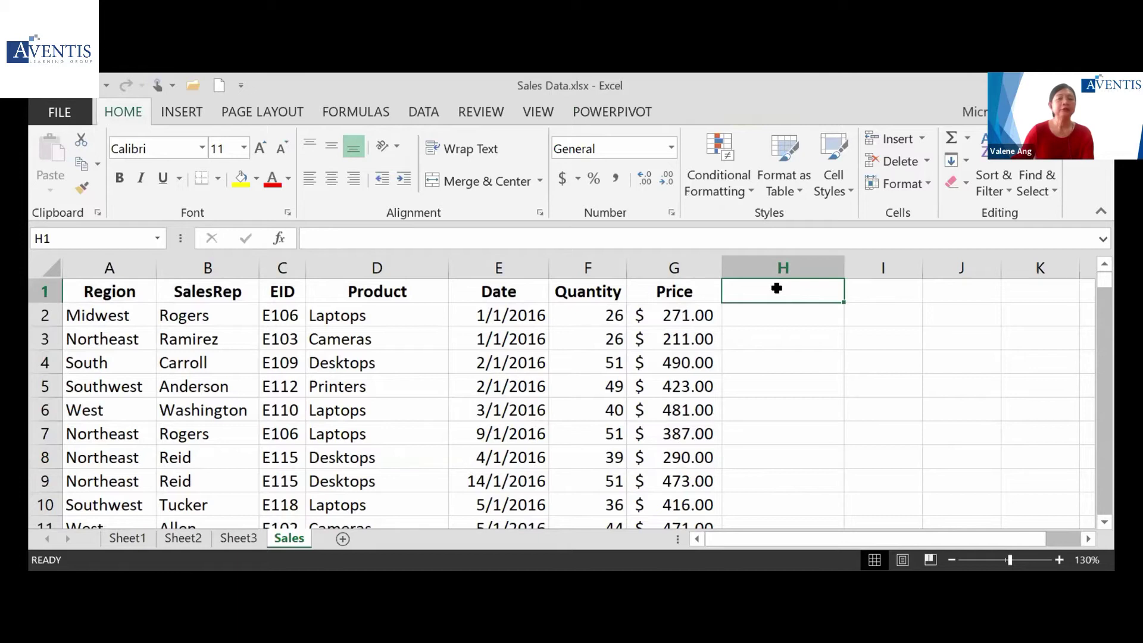
{"action": "left_click", "coordinate": [559, 413]}
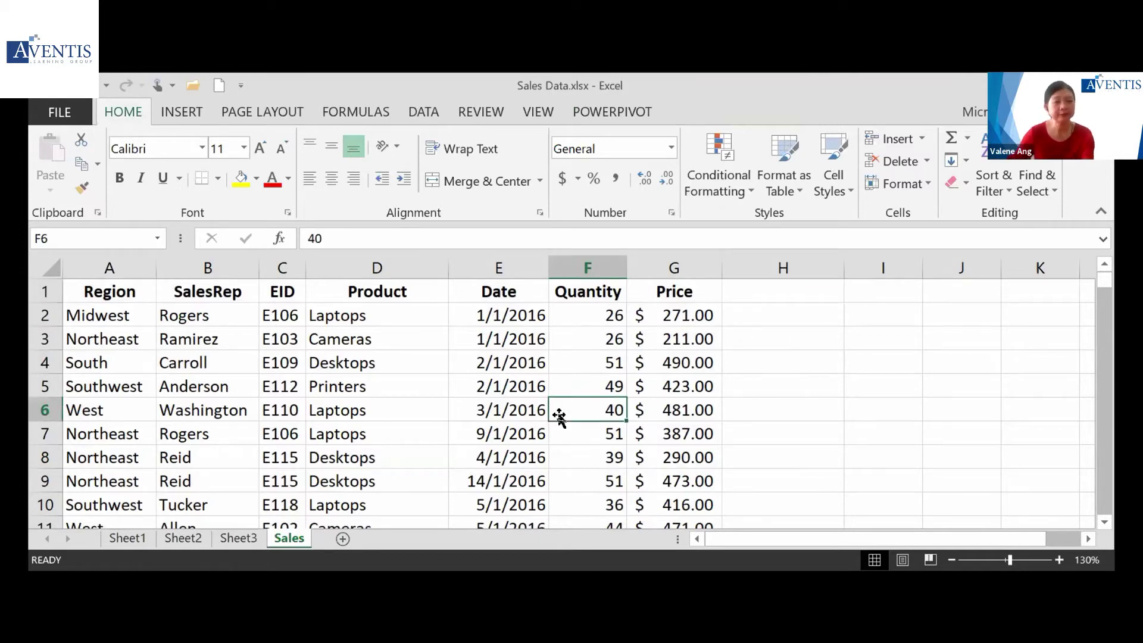
{"action": "left_click_drag", "start_coordinate": [94, 290], "coordinate": [667, 296]}
{"action": "left_click", "coordinate": [501, 416]}
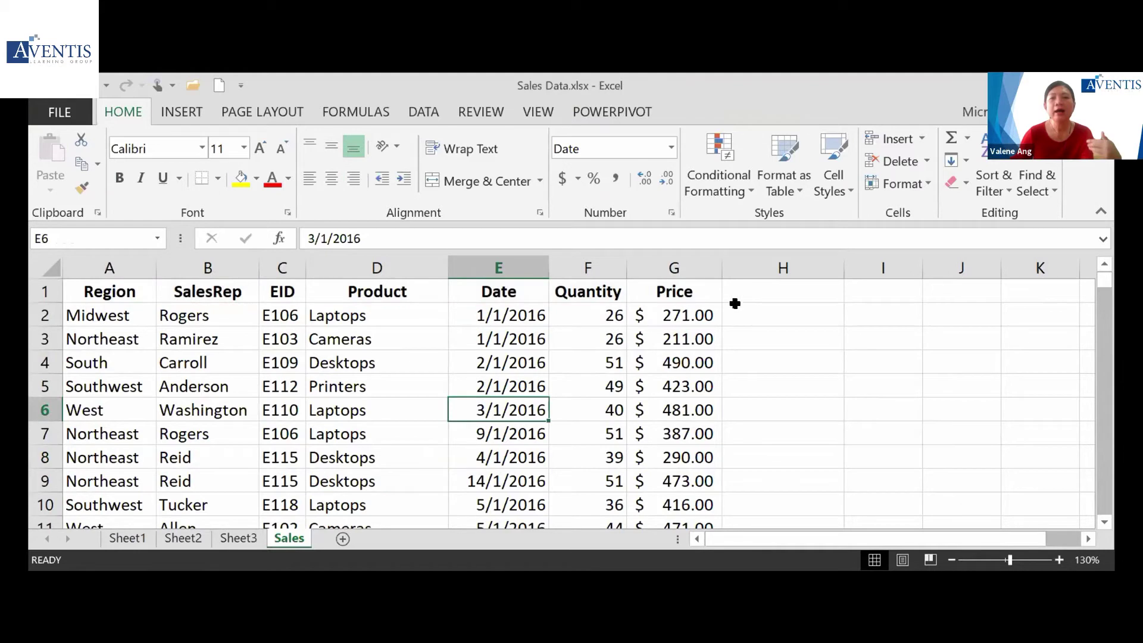
{"action": "left_click", "coordinate": [750, 290]}
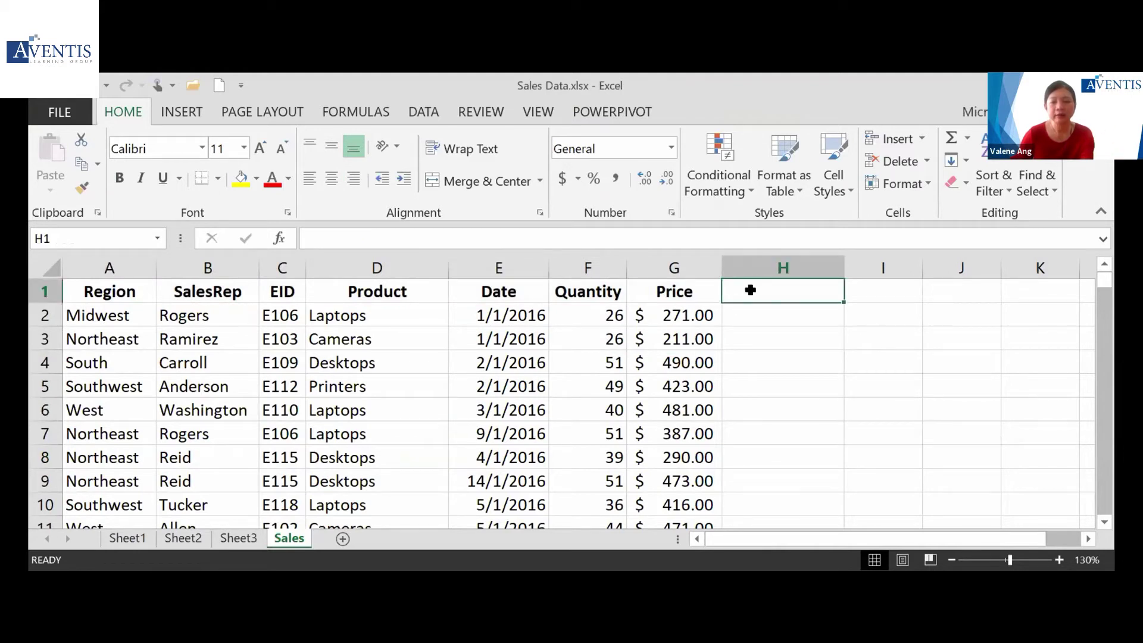
{"action": "left_click", "coordinate": [576, 402]}
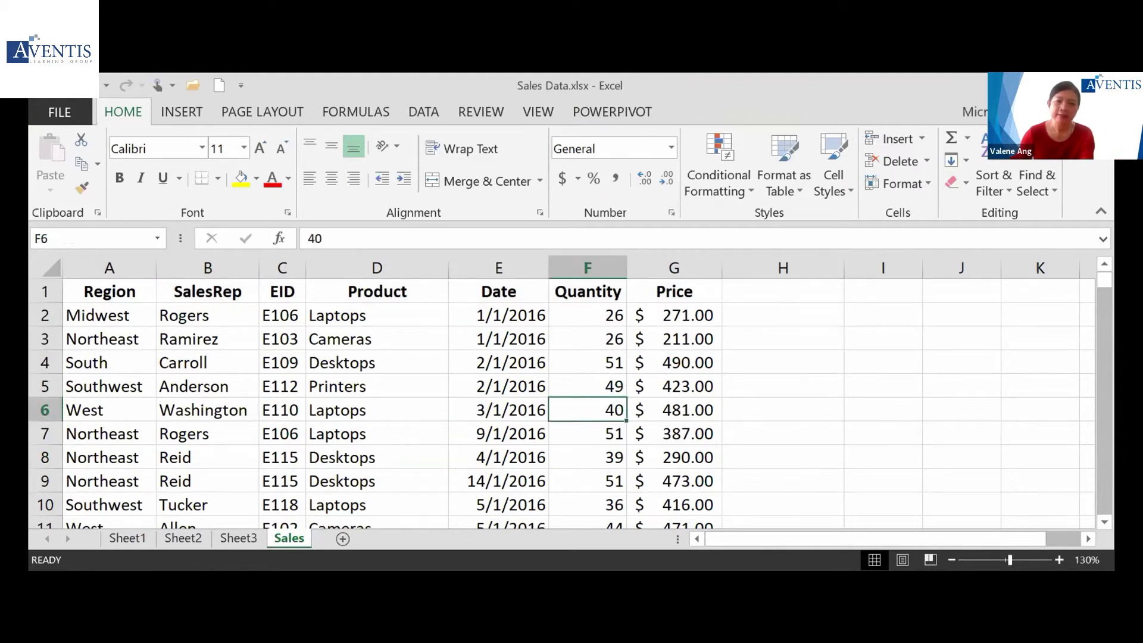
Look through the Sheet3, Sheet2 and Sheet1 pivot tables
{"action": "left_click", "coordinate": [241, 539]}
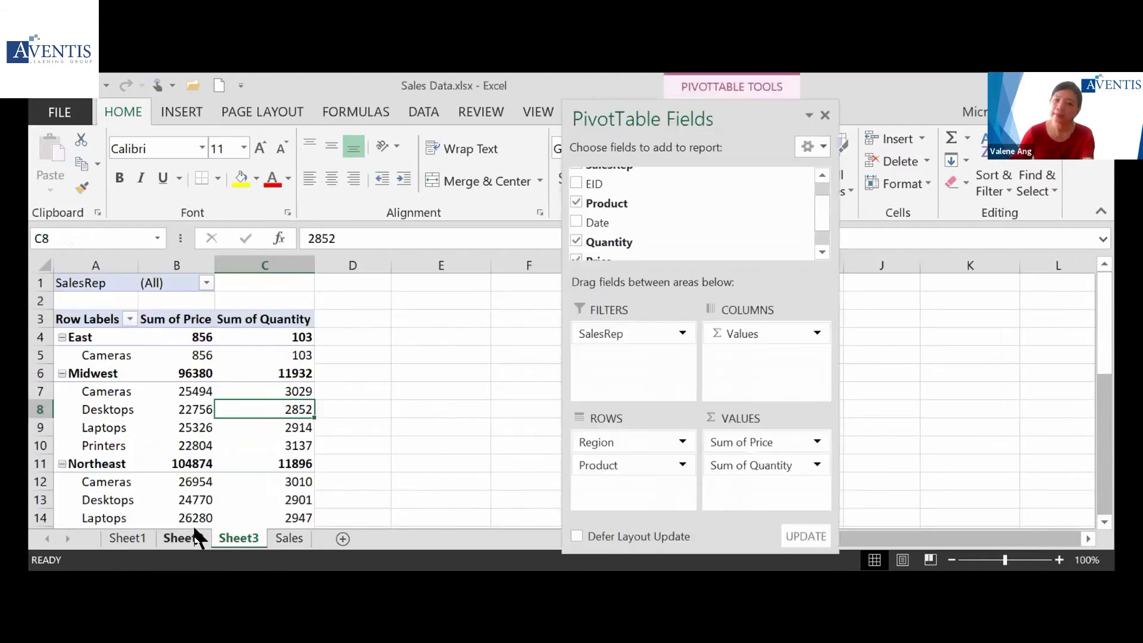
{"action": "left_click", "coordinate": [189, 538]}
{"action": "left_click", "coordinate": [127, 535]}
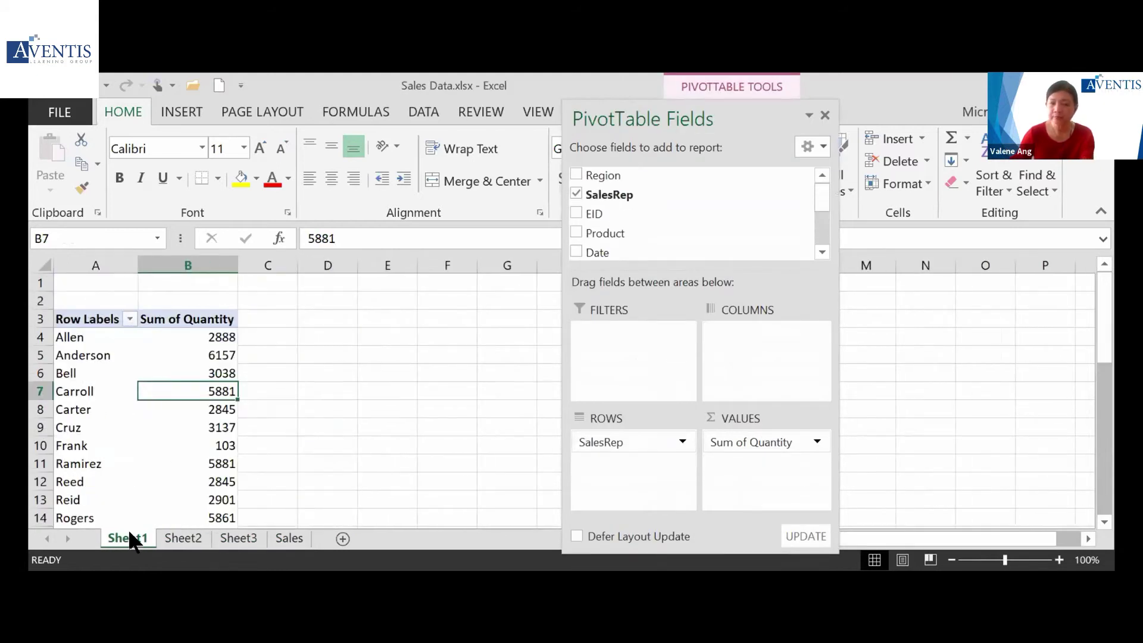
Revisit the Sales data, then return to Sheet3 and dock its pivot field list
{"action": "left_click", "coordinate": [290, 538]}
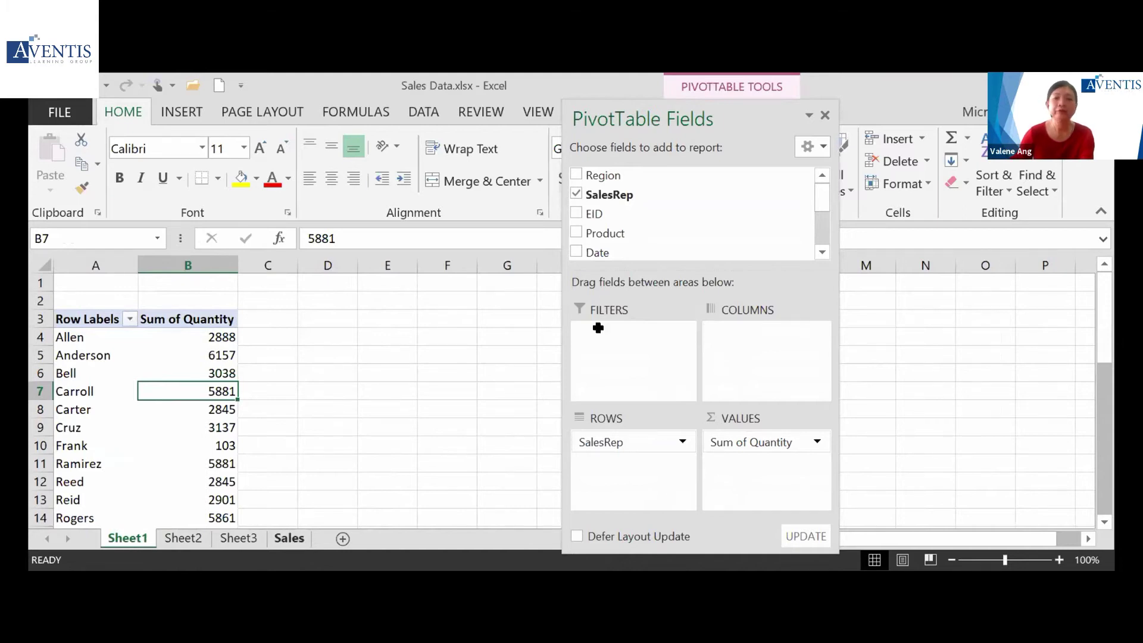
{"action": "left_click", "coordinate": [762, 291]}
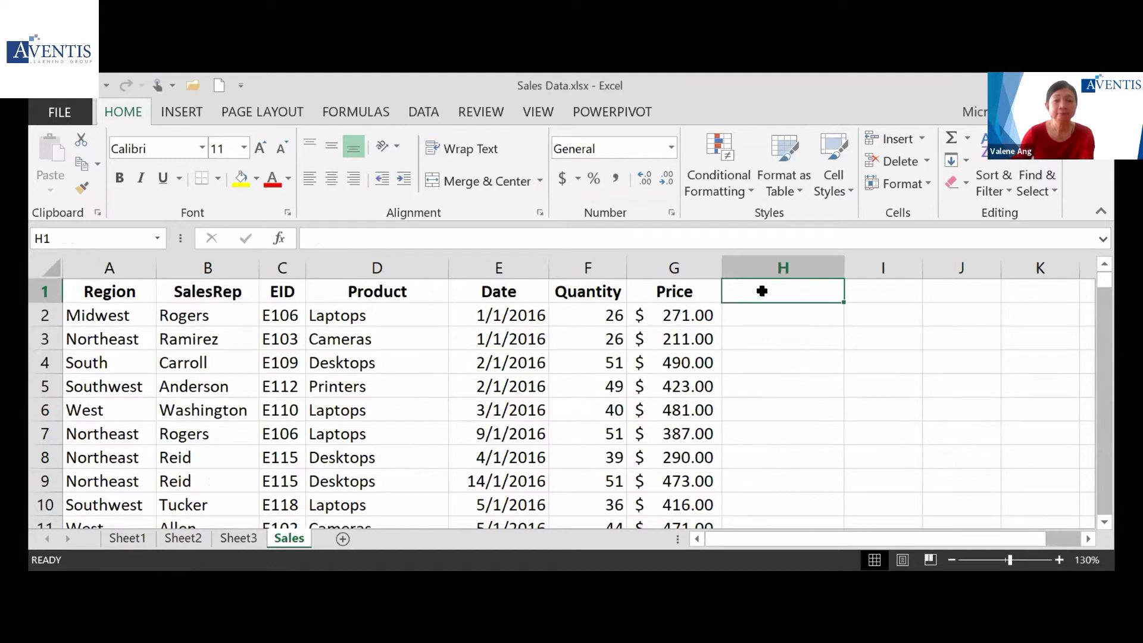
{"action": "left_click", "coordinate": [473, 409]}
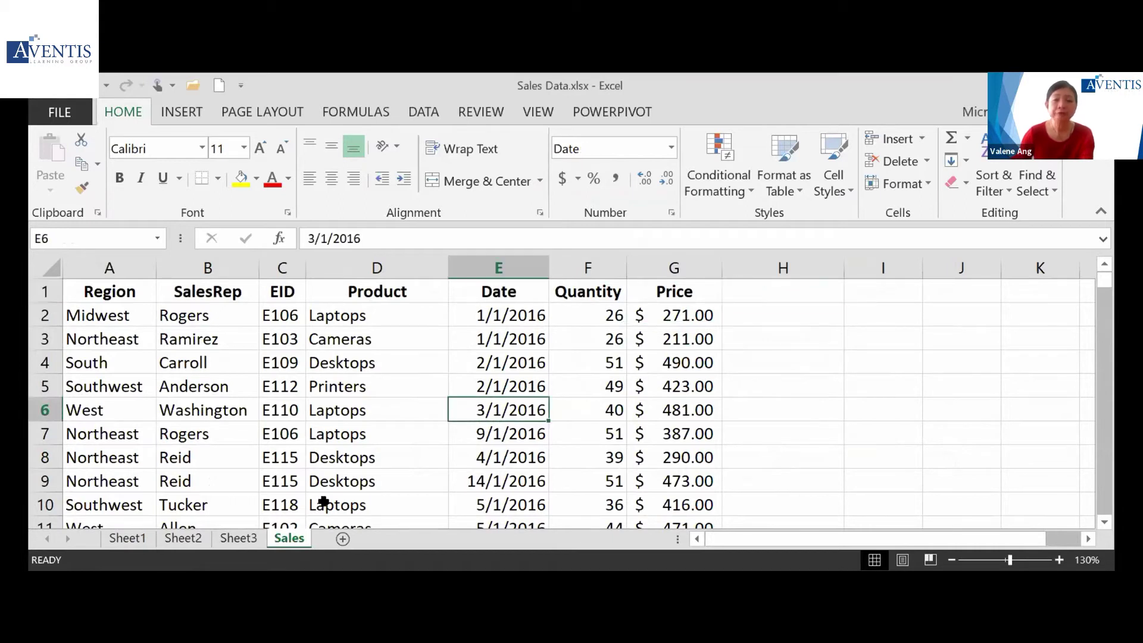
{"action": "left_click", "coordinate": [251, 539]}
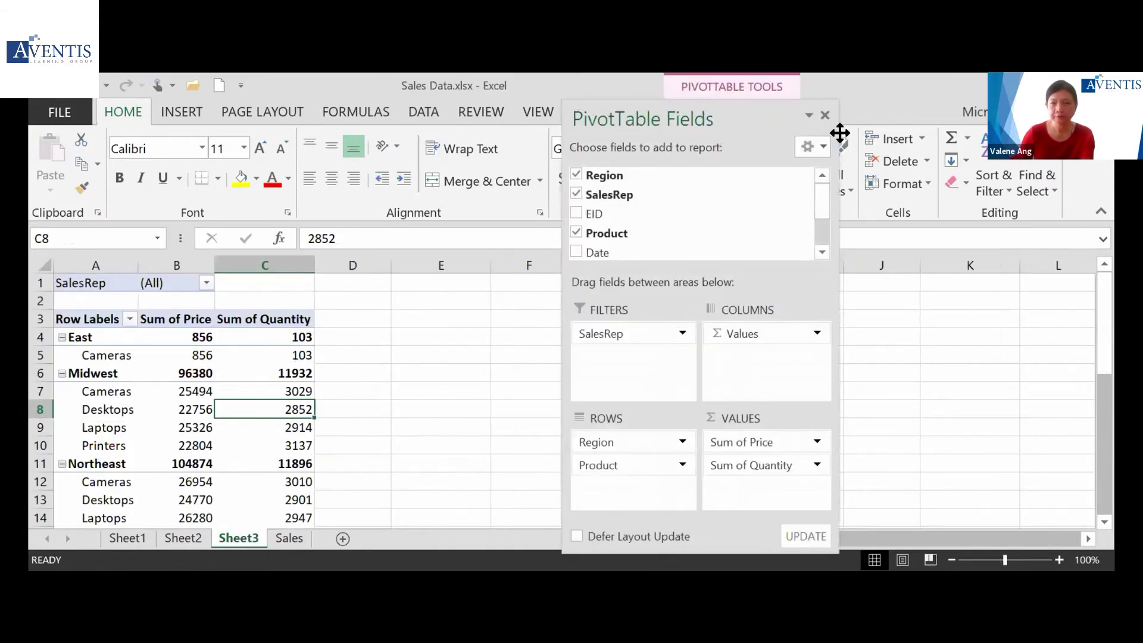
{"action": "left_click_drag", "start_coordinate": [839, 133], "coordinate": [919, 135]}
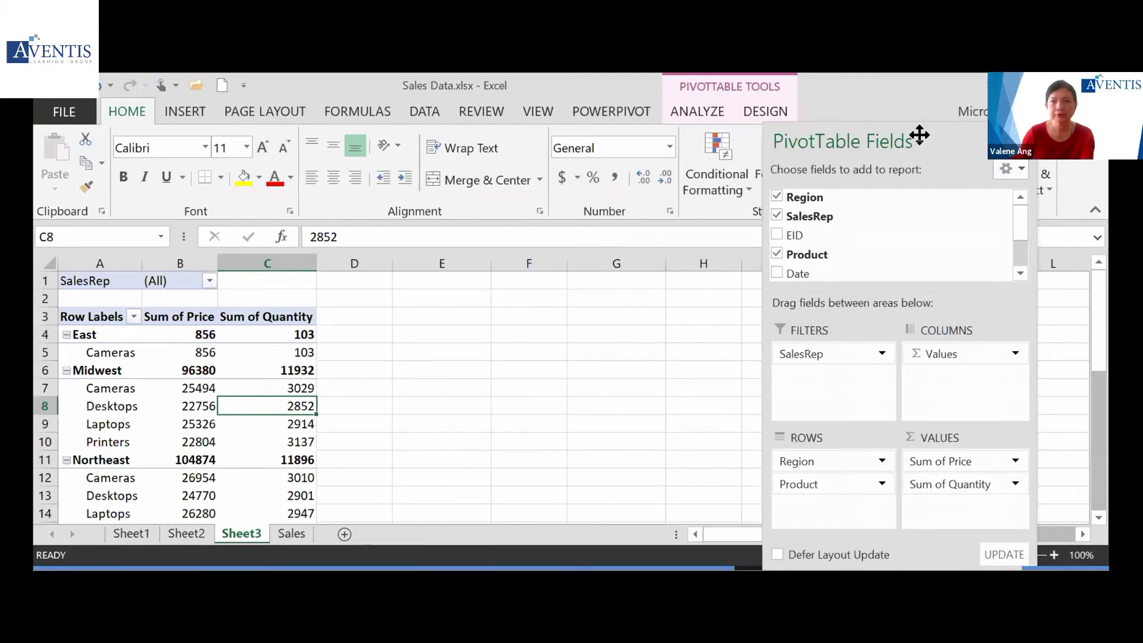
Open Change Data Source from PivotTable Analyze to view the range Sales!$A$1:$G$1463
{"action": "left_click", "coordinate": [702, 110]}
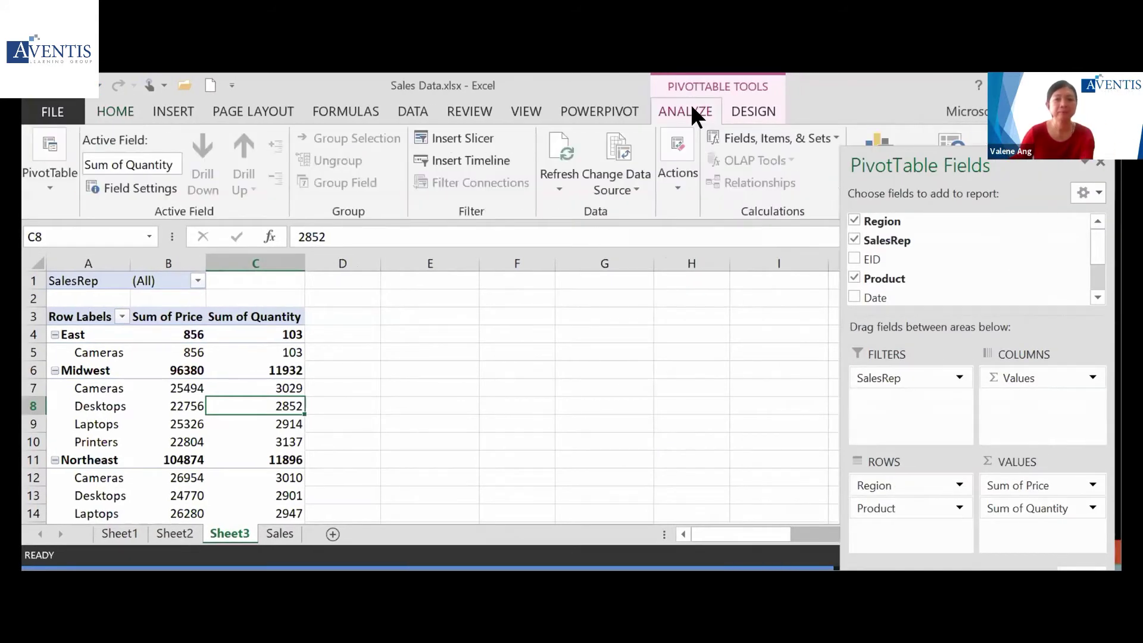
{"action": "left_click", "coordinate": [635, 184]}
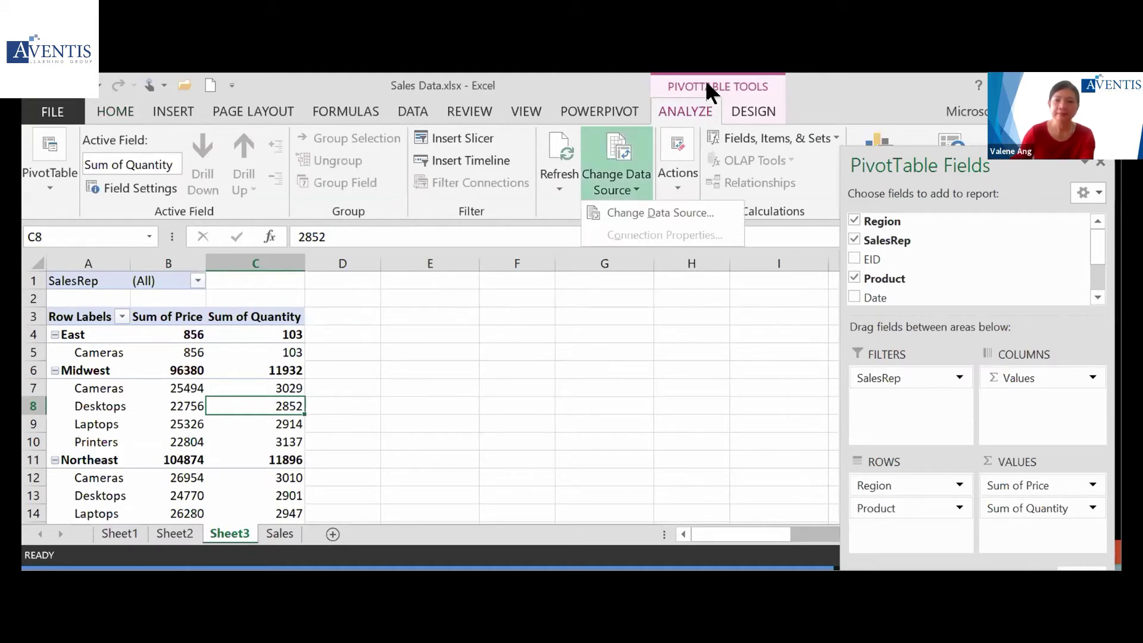
{"action": "key", "text": "Escape"}
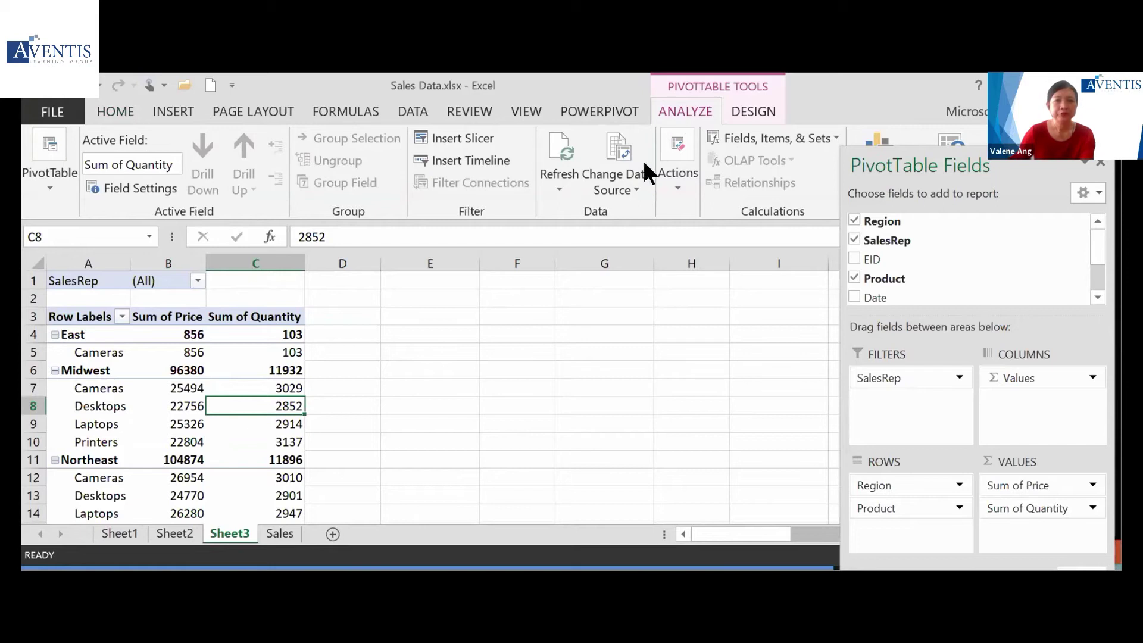
{"action": "left_click", "coordinate": [633, 180]}
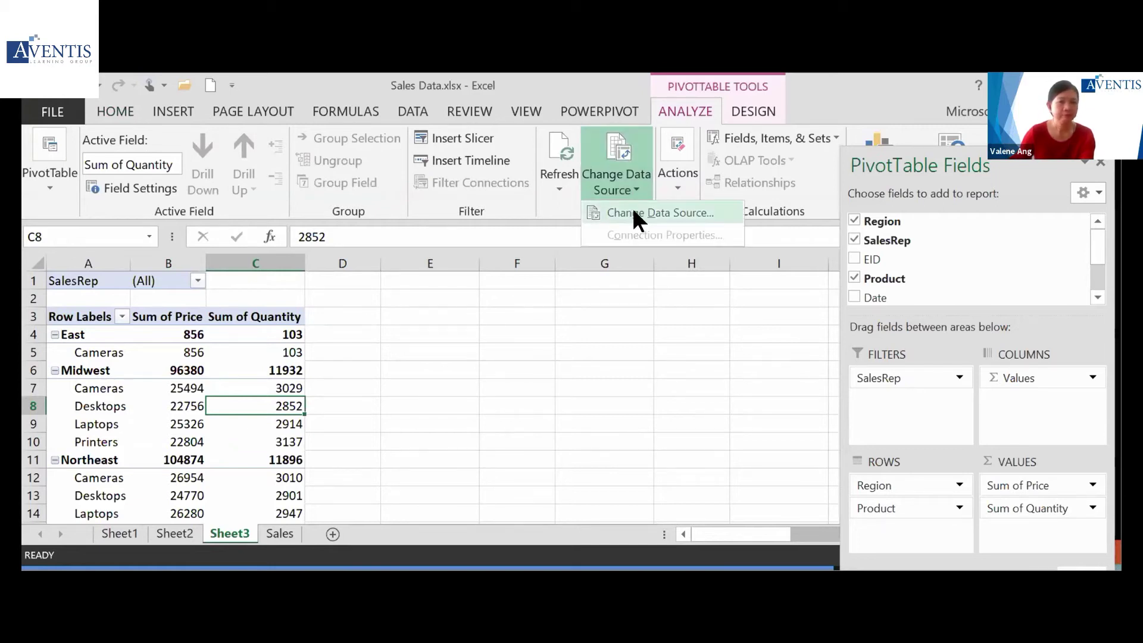
{"action": "left_click", "coordinate": [632, 210]}
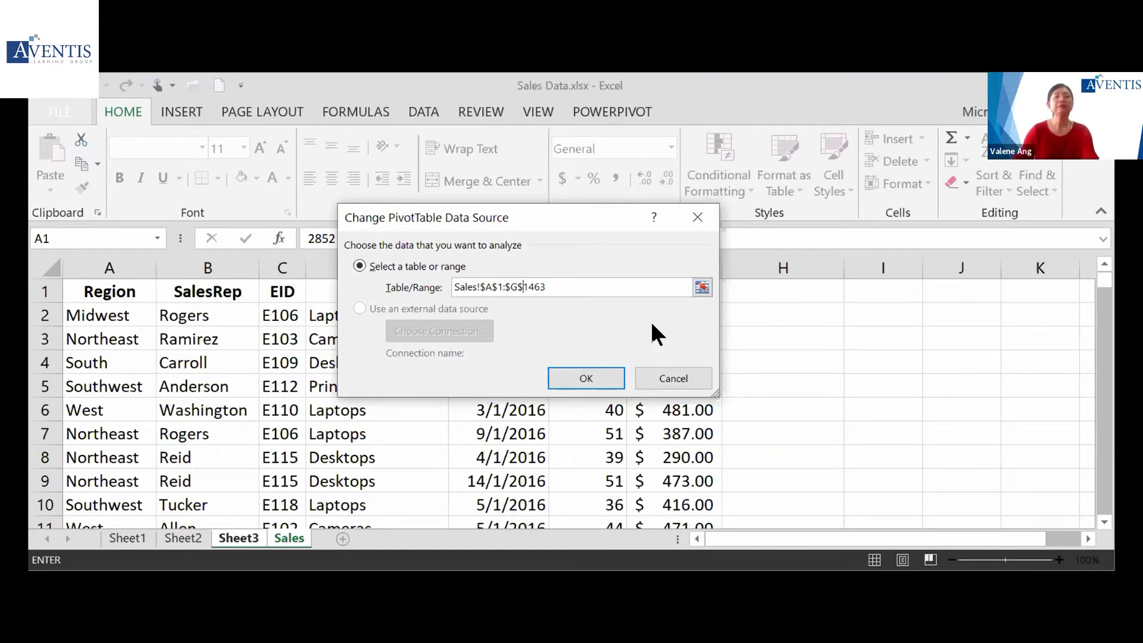
Cancel the data source dialog and select a date cell on the Sales sheet
{"action": "left_click", "coordinate": [666, 375]}
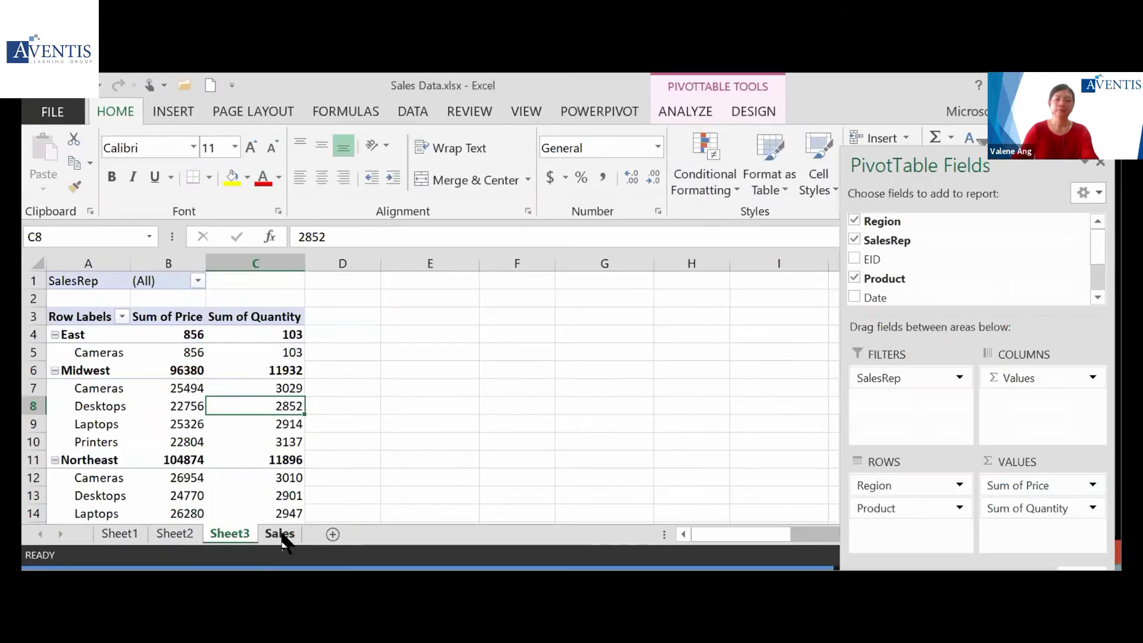
{"action": "left_click", "coordinate": [288, 538]}
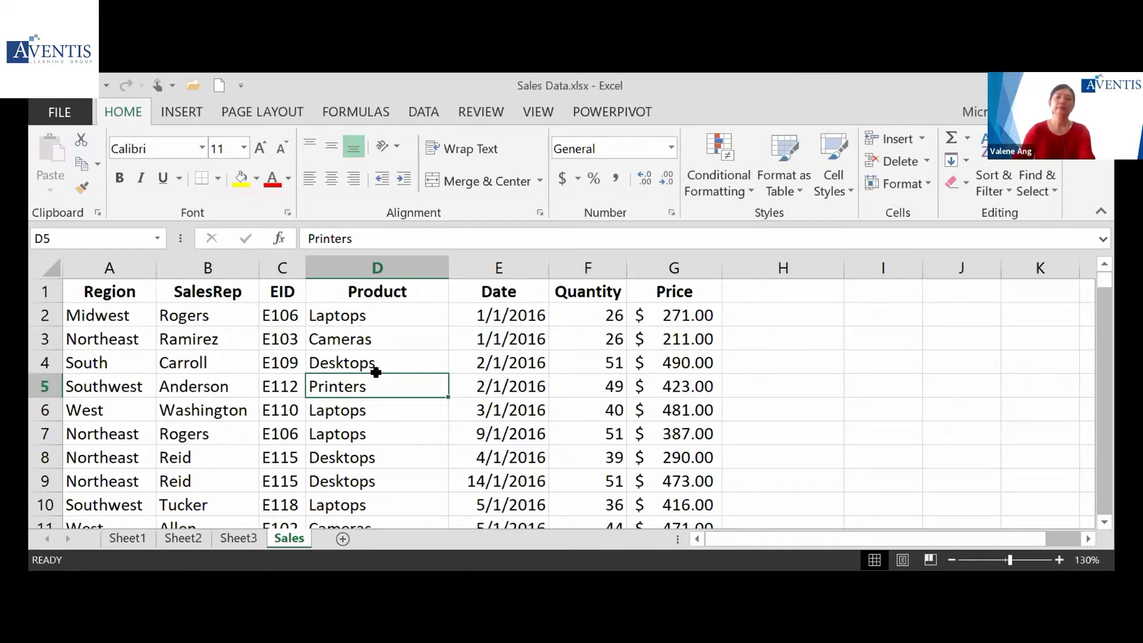
{"action": "left_click", "coordinate": [476, 366]}
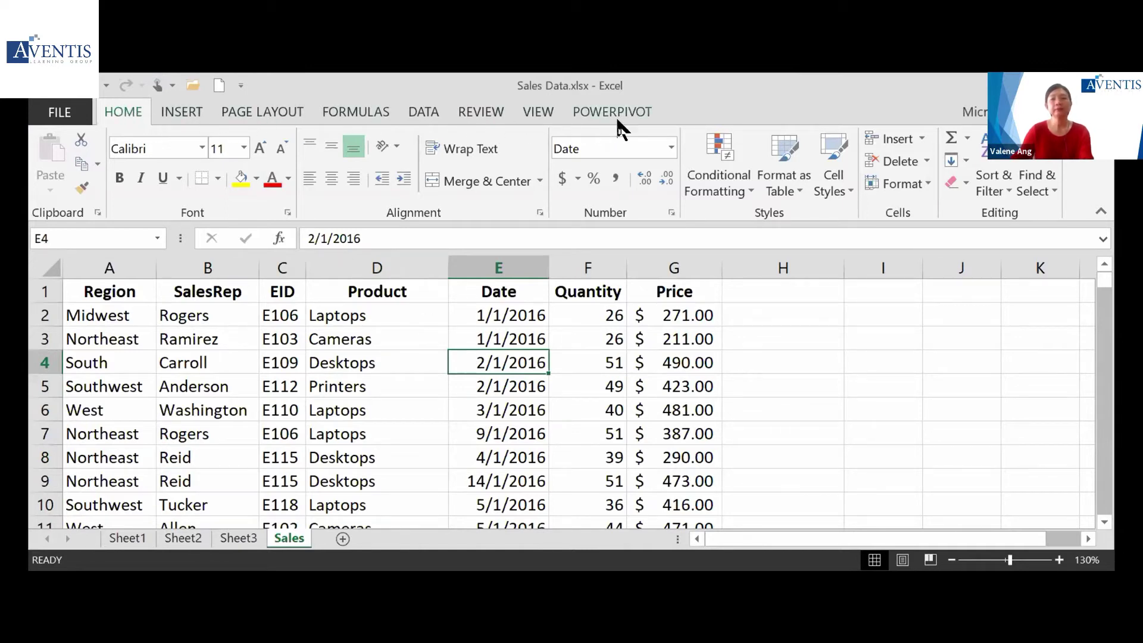
Format the range =$A$1:$G$1463 as a blue-styled table with headers
{"action": "left_click", "coordinate": [797, 186]}
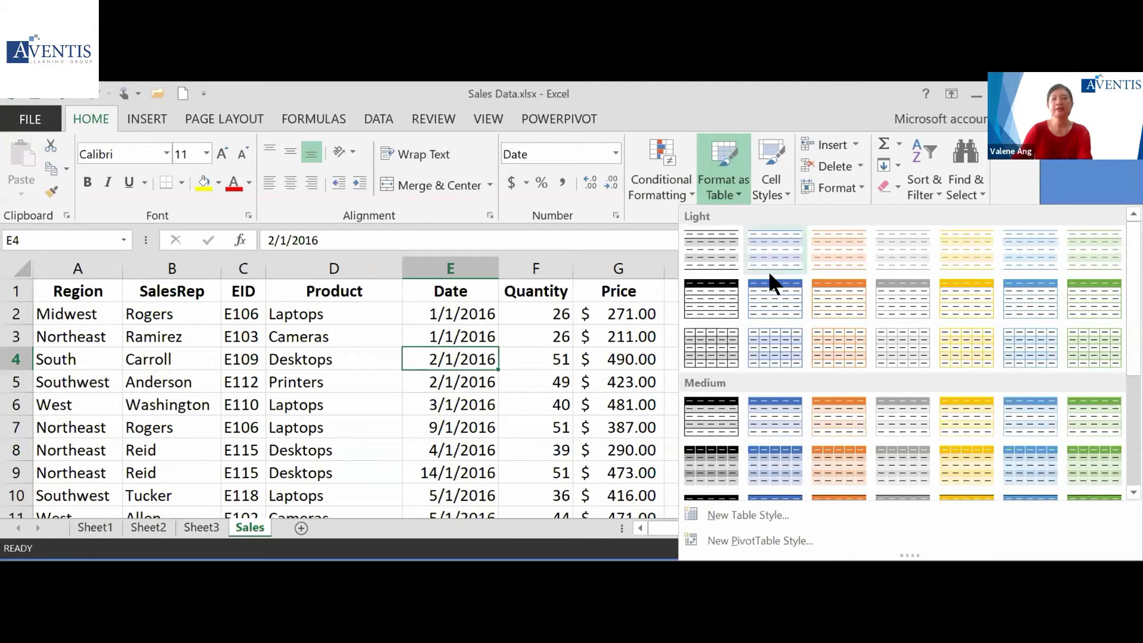
{"action": "left_click", "coordinate": [770, 289]}
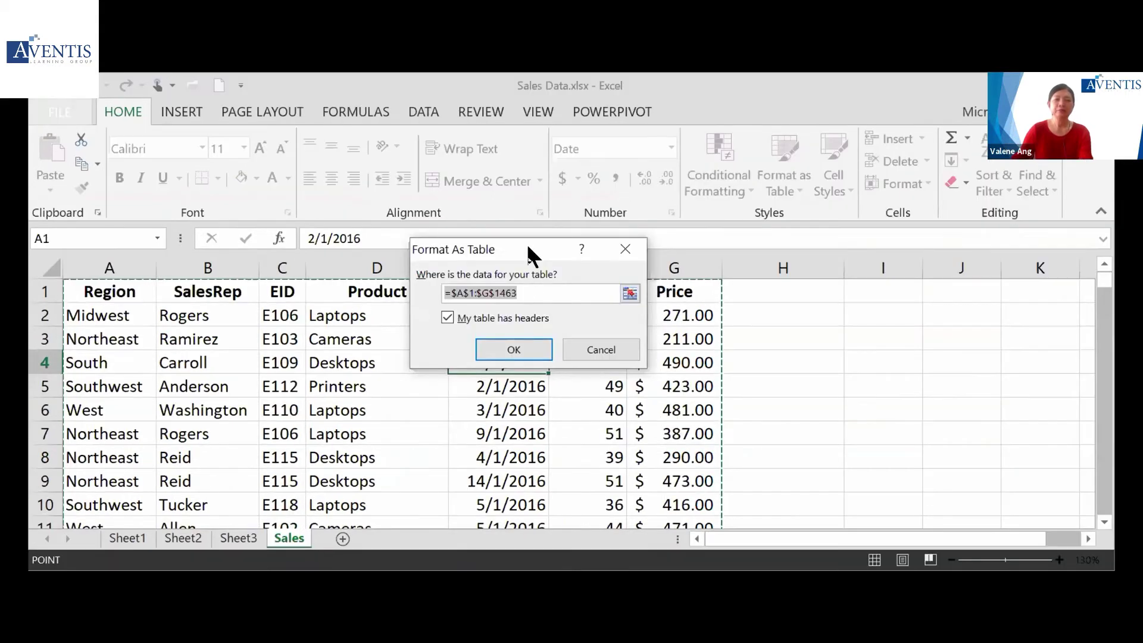
{"action": "left_click_drag", "start_coordinate": [528, 246], "coordinate": [615, 260]}
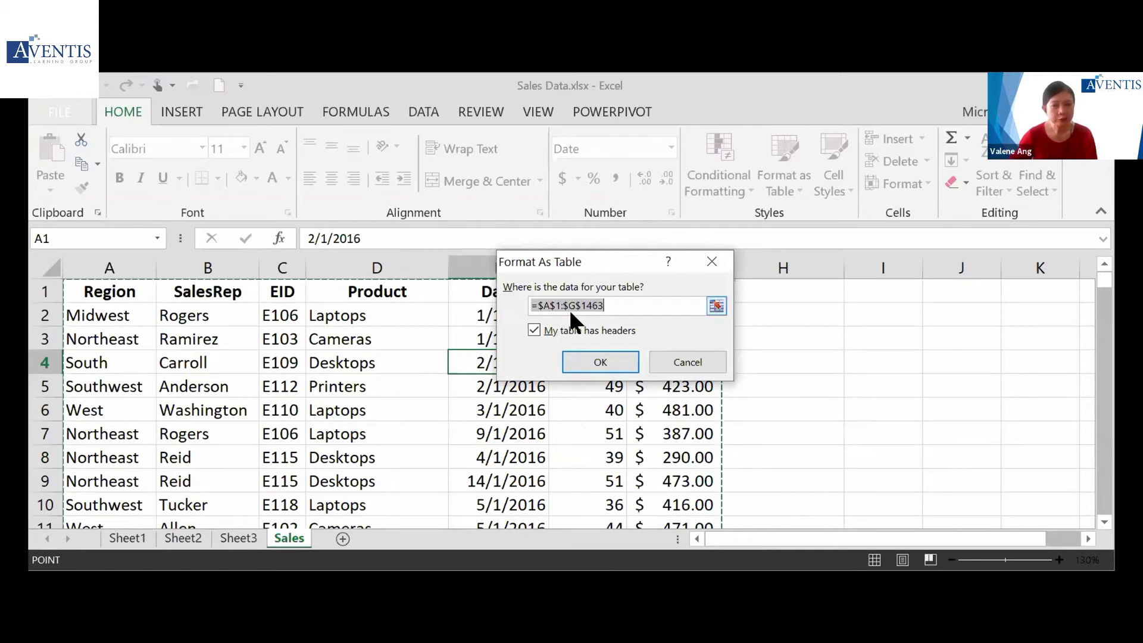
{"action": "left_click", "coordinate": [611, 306]}
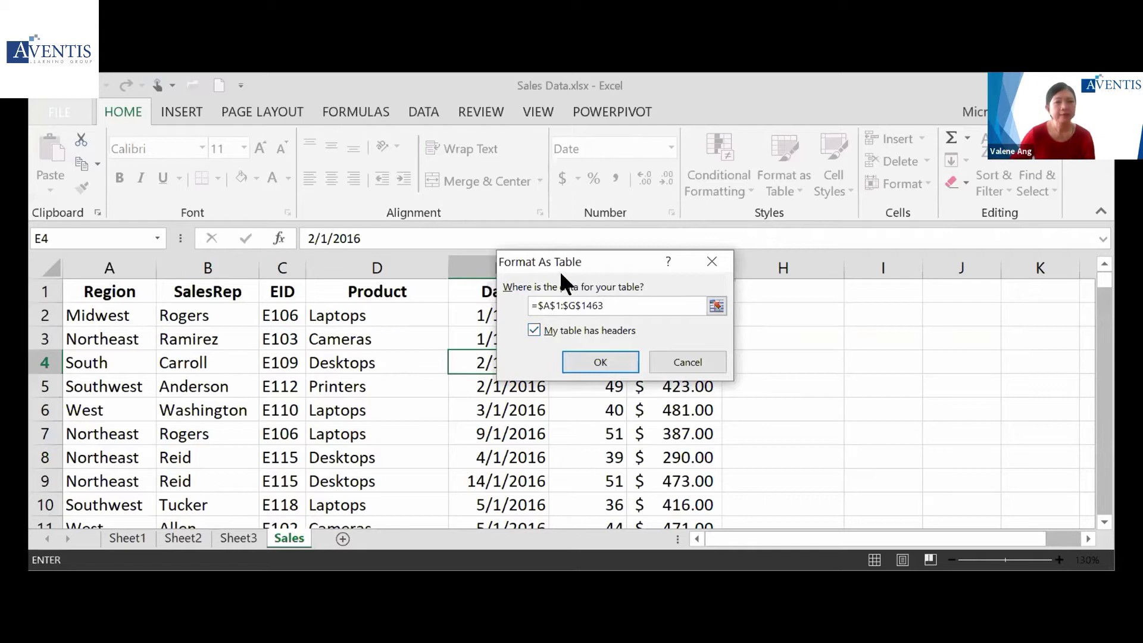
{"action": "left_click_drag", "start_coordinate": [558, 260], "coordinate": [434, 334]}
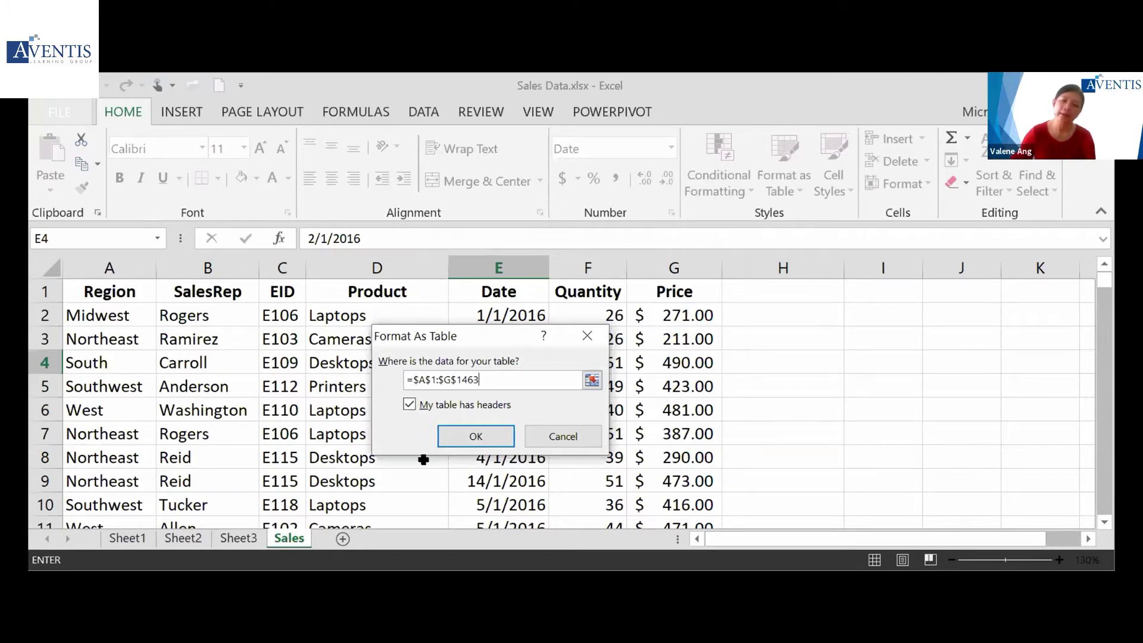
{"action": "left_click", "coordinate": [477, 438]}
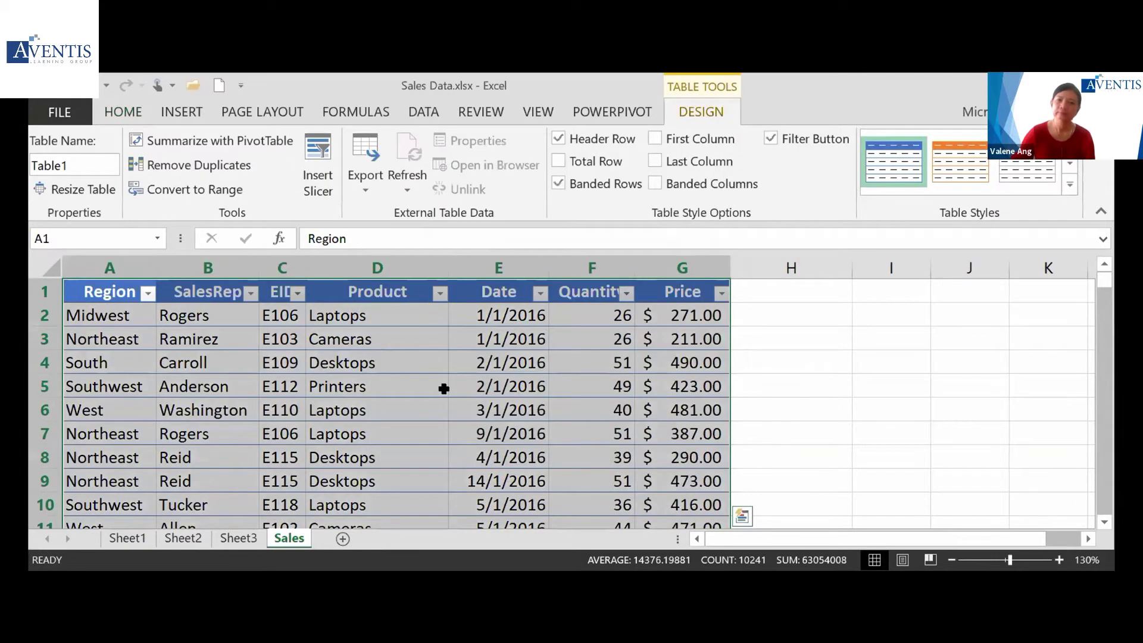
{"action": "left_click", "coordinate": [444, 389]}
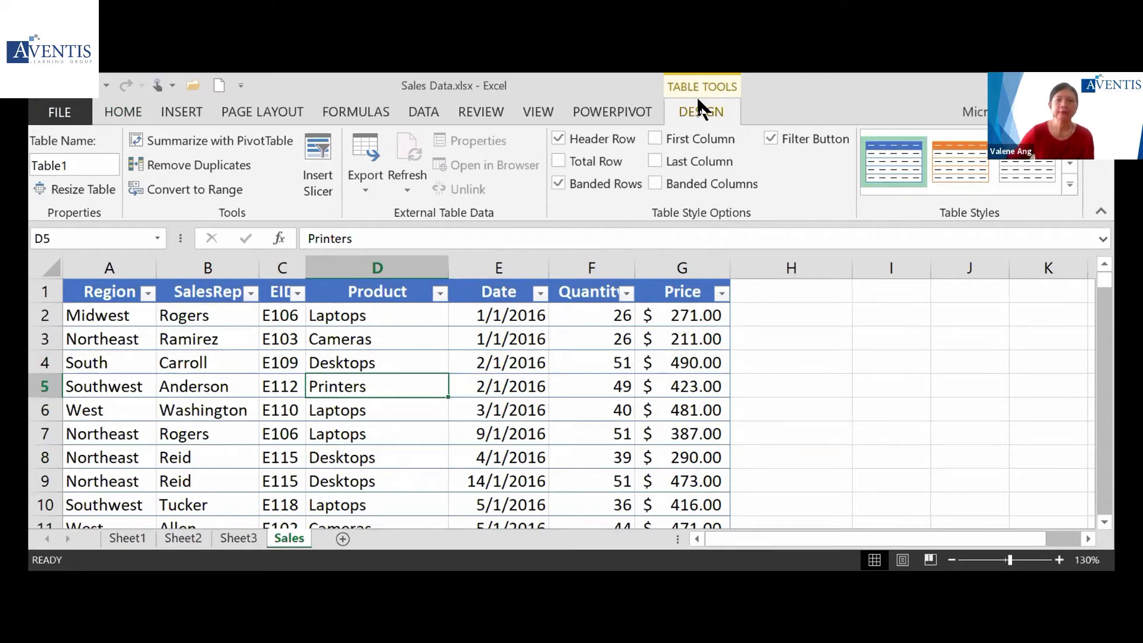
{"action": "left_click", "coordinate": [634, 365]}
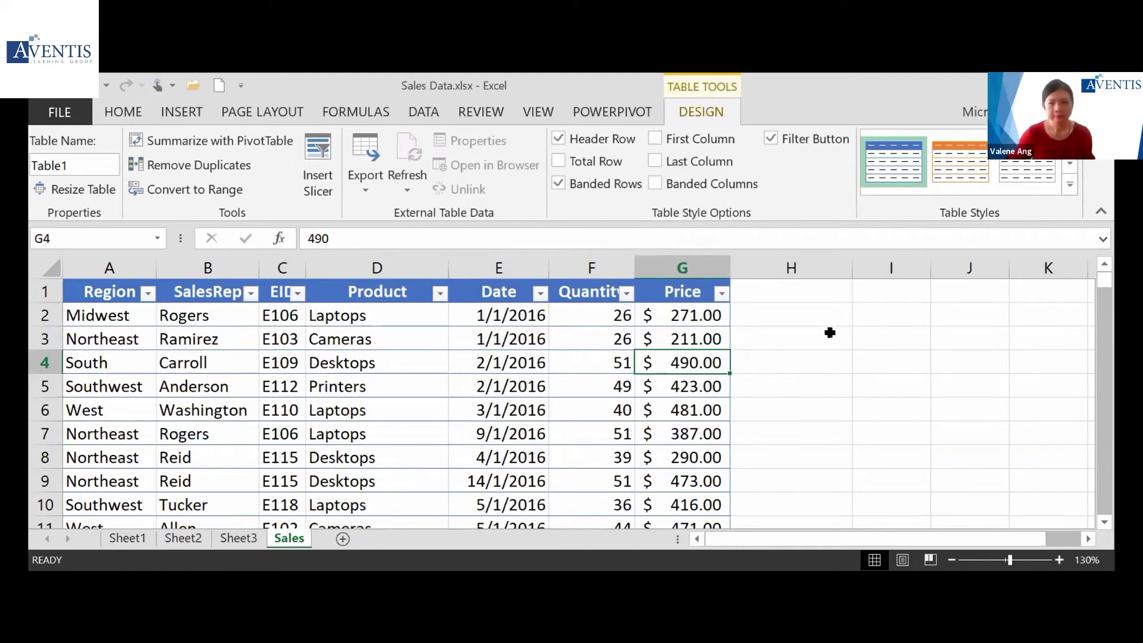
Type the header 'Sales' in H1 to extend the table into column H
{"action": "left_click", "coordinate": [810, 292]}
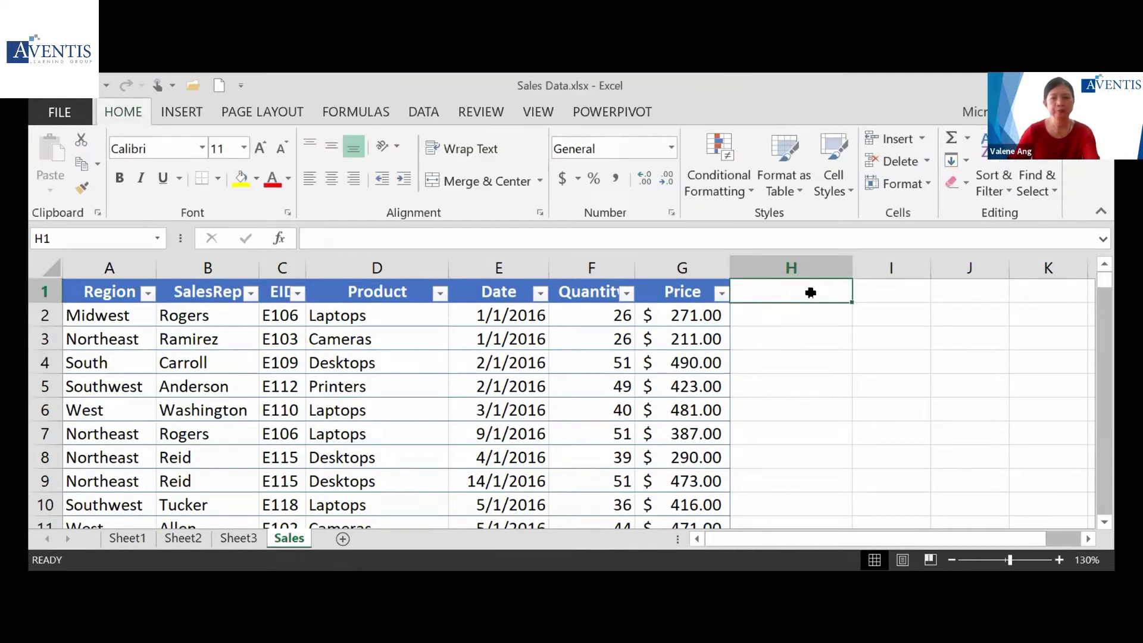
{"action": "type", "text": "Sae"}
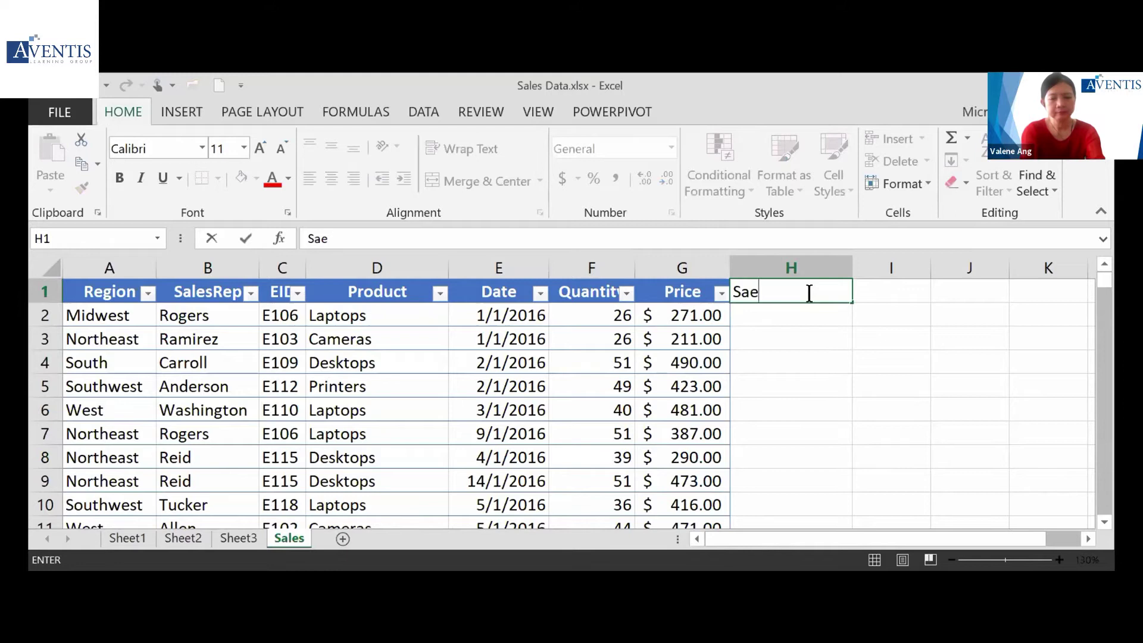
{"action": "key", "text": "BackSpace"}
{"action": "type", "text": "les"}
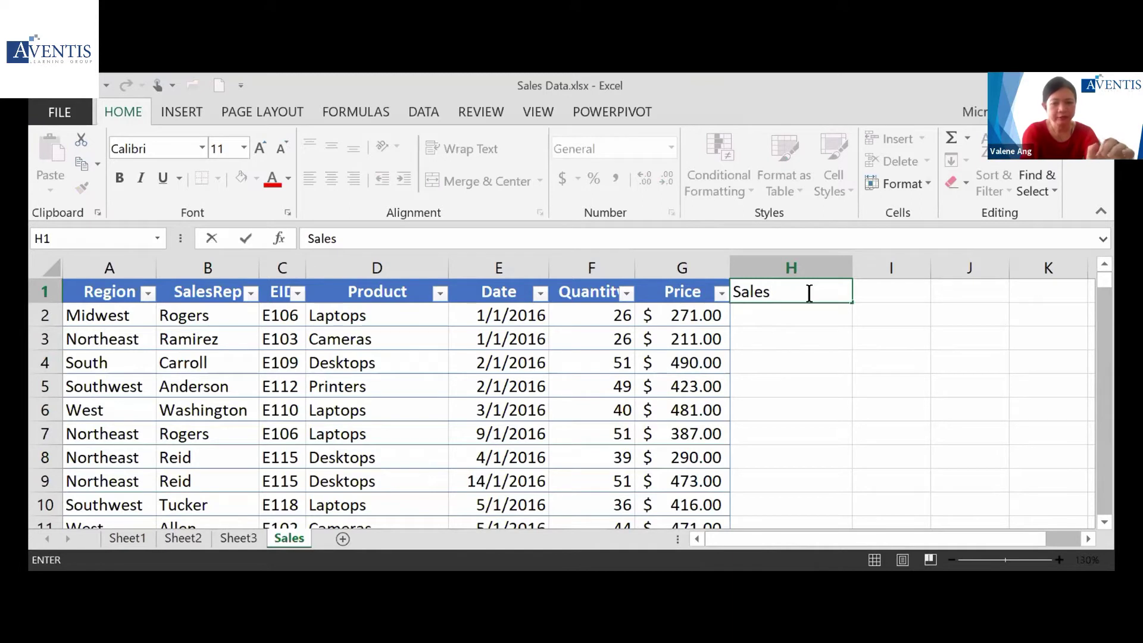
{"action": "key", "text": "Return"}
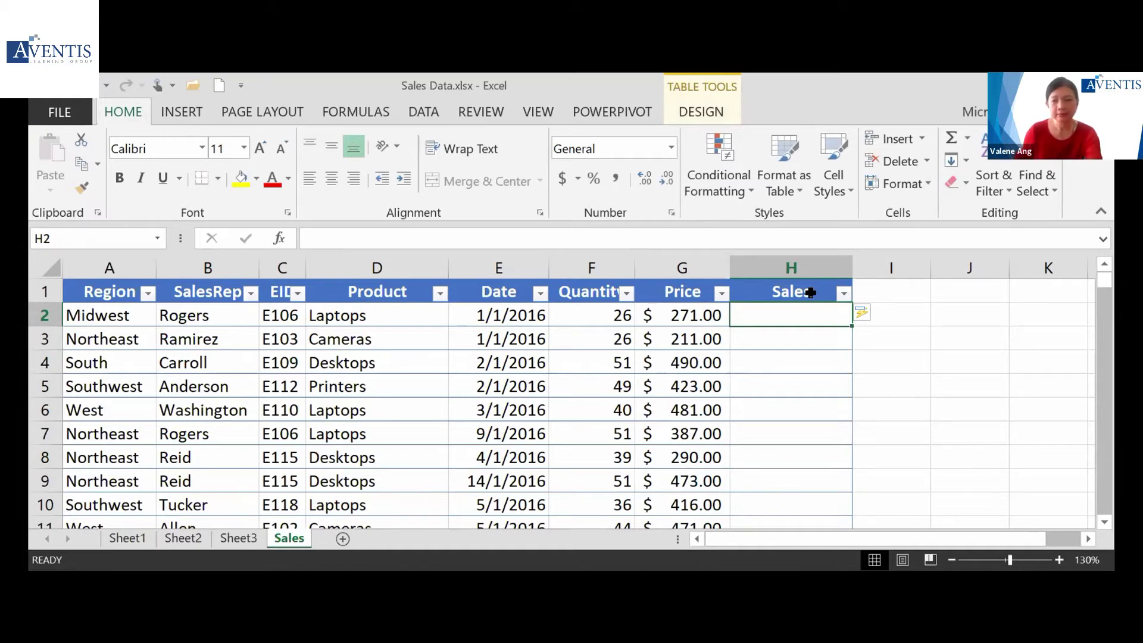
Keep the table name Table1 and auto-fit column F to its Quantity header
{"action": "left_click", "coordinate": [729, 105]}
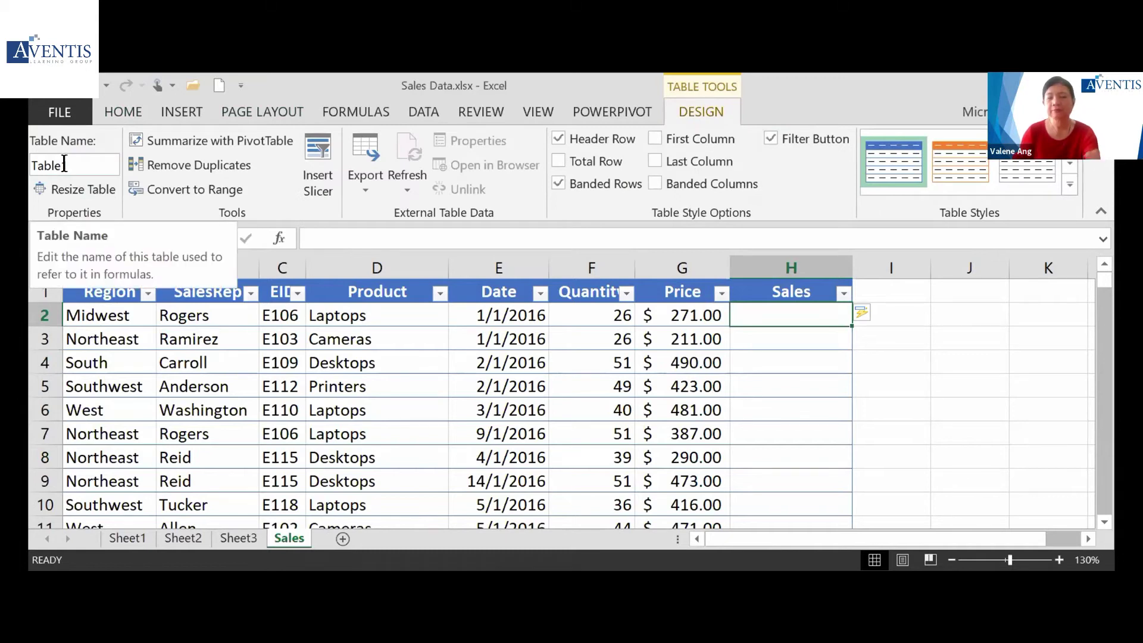
{"action": "left_click_drag", "start_coordinate": [64, 165], "coordinate": [34, 169]}
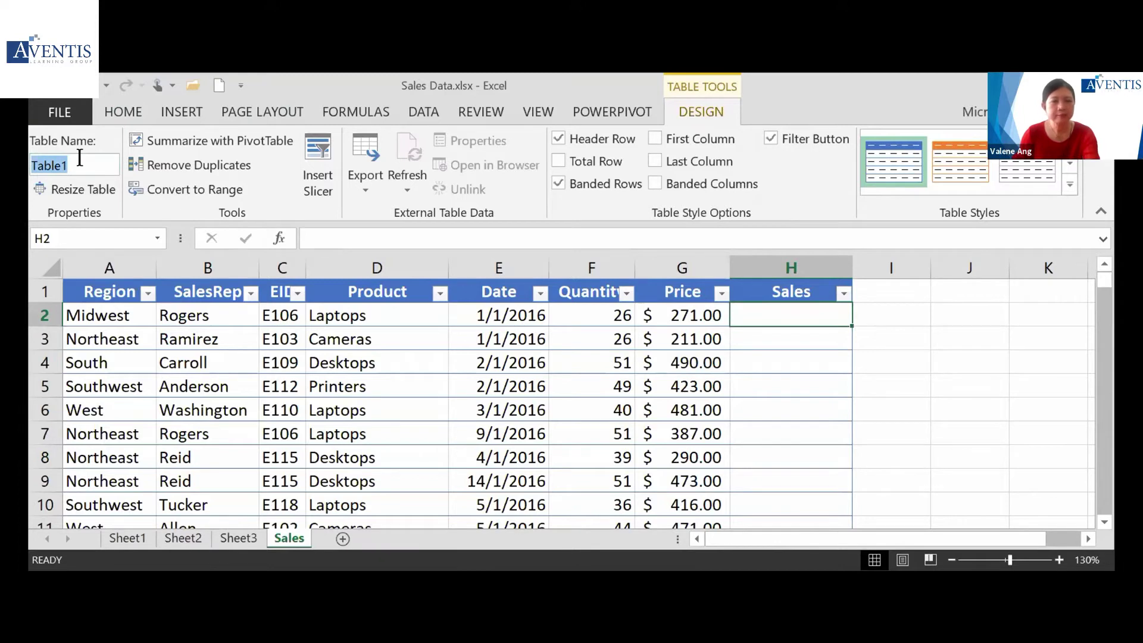
{"action": "left_click", "coordinate": [614, 479]}
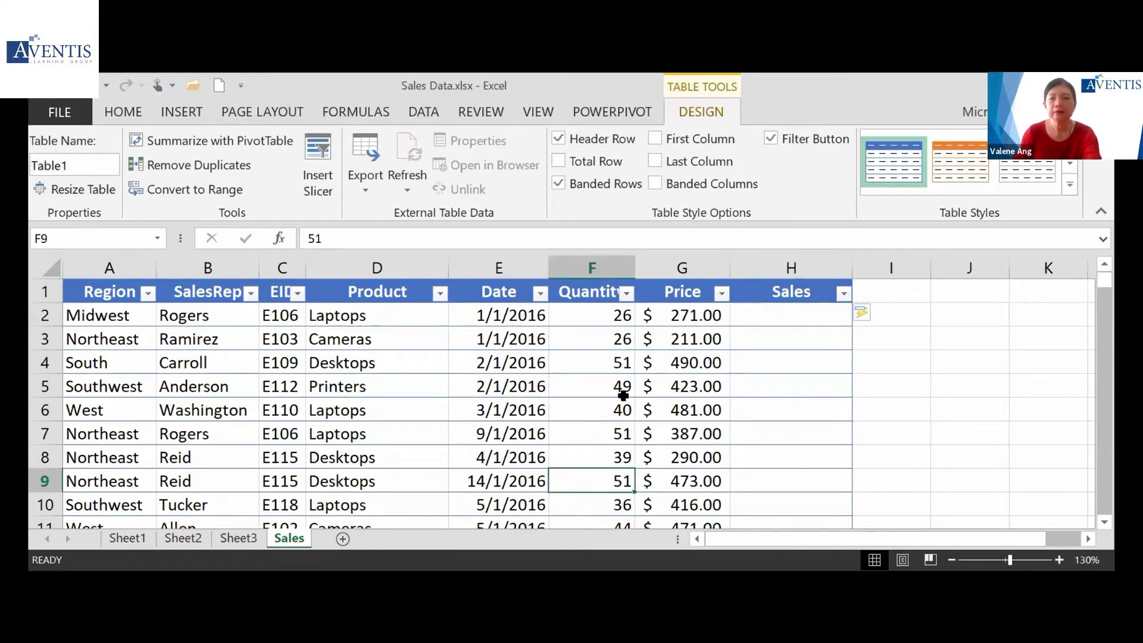
{"action": "double_click", "coordinate": [636, 268]}
{"action": "left_click", "coordinate": [633, 314]}
Review the Quantity in F2 and Price in G2, then select H2 for the formula
{"action": "left_click", "coordinate": [702, 310]}
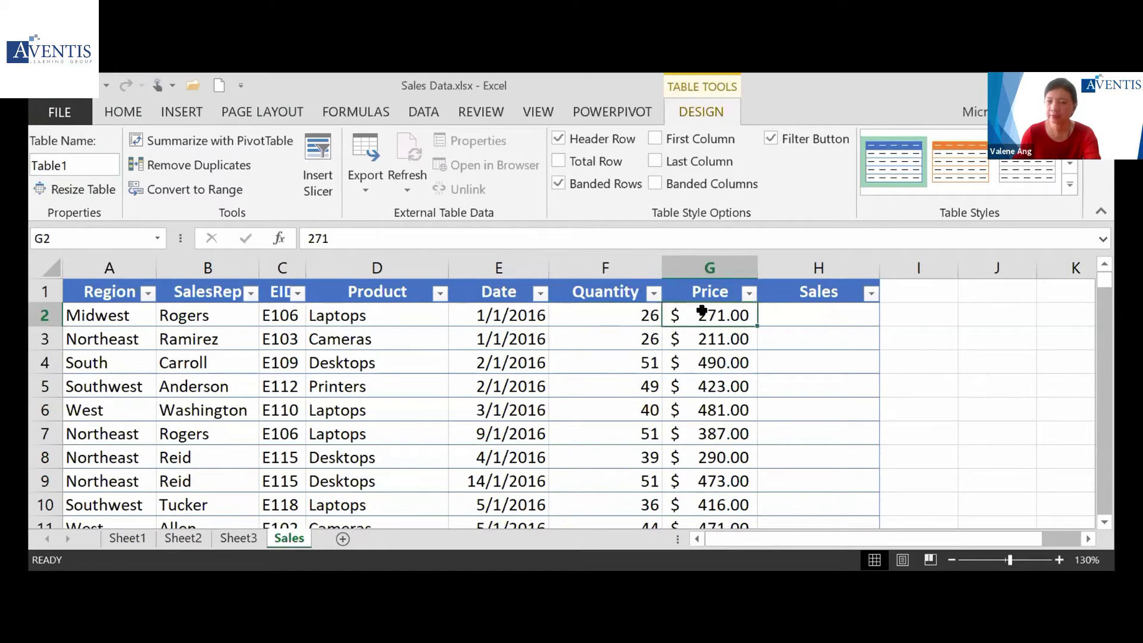
{"action": "left_click", "coordinate": [824, 309]}
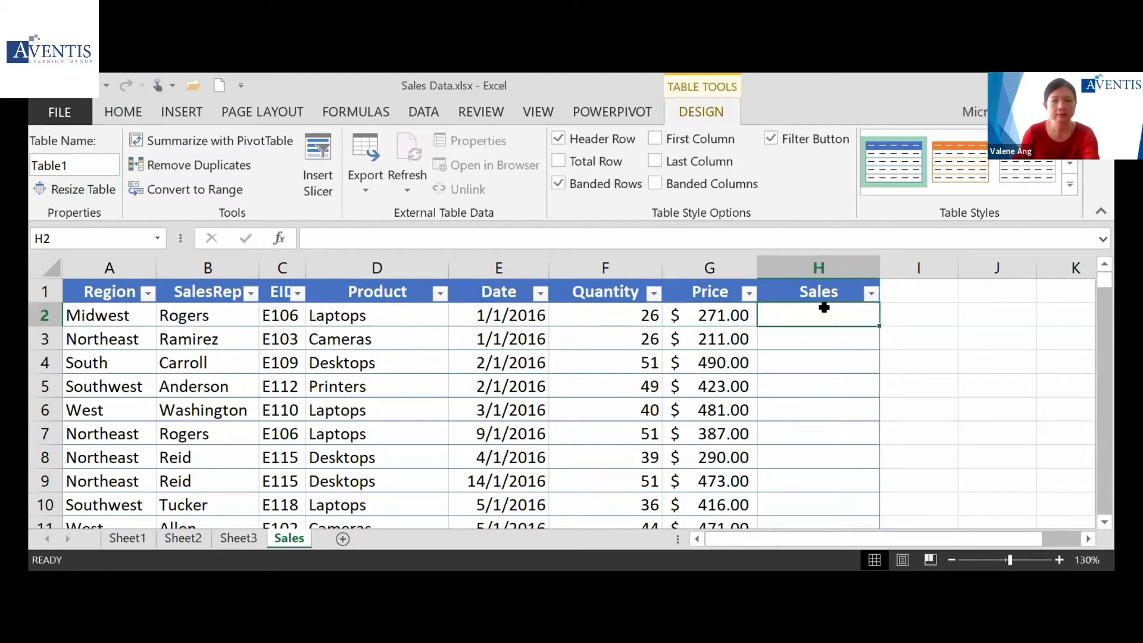
{"action": "left_click", "coordinate": [606, 313]}
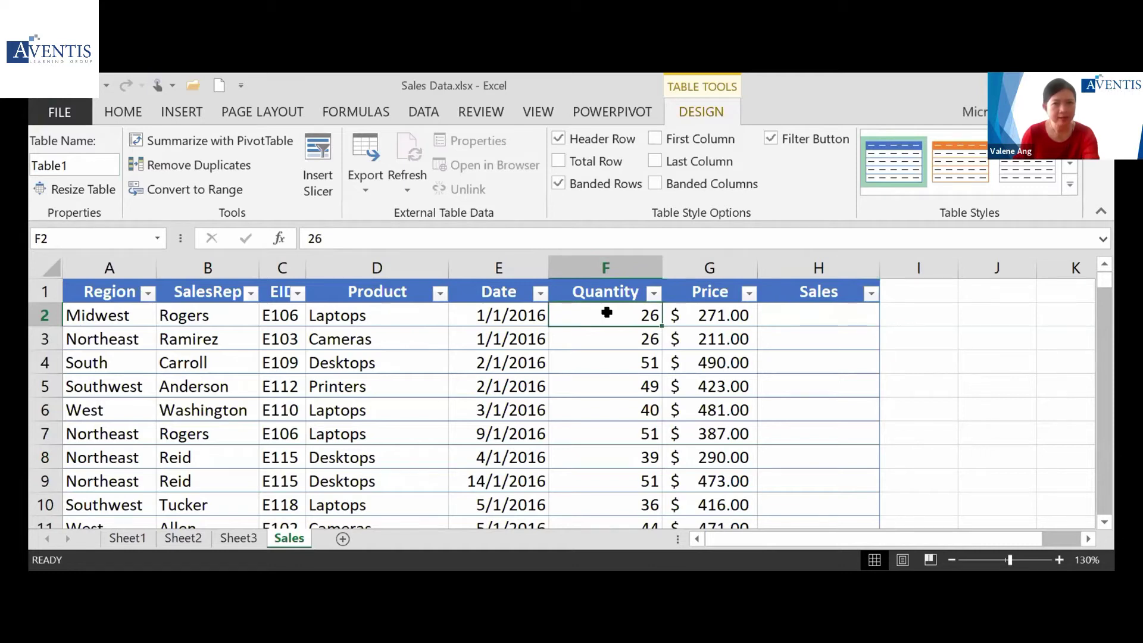
{"action": "left_click", "coordinate": [718, 312]}
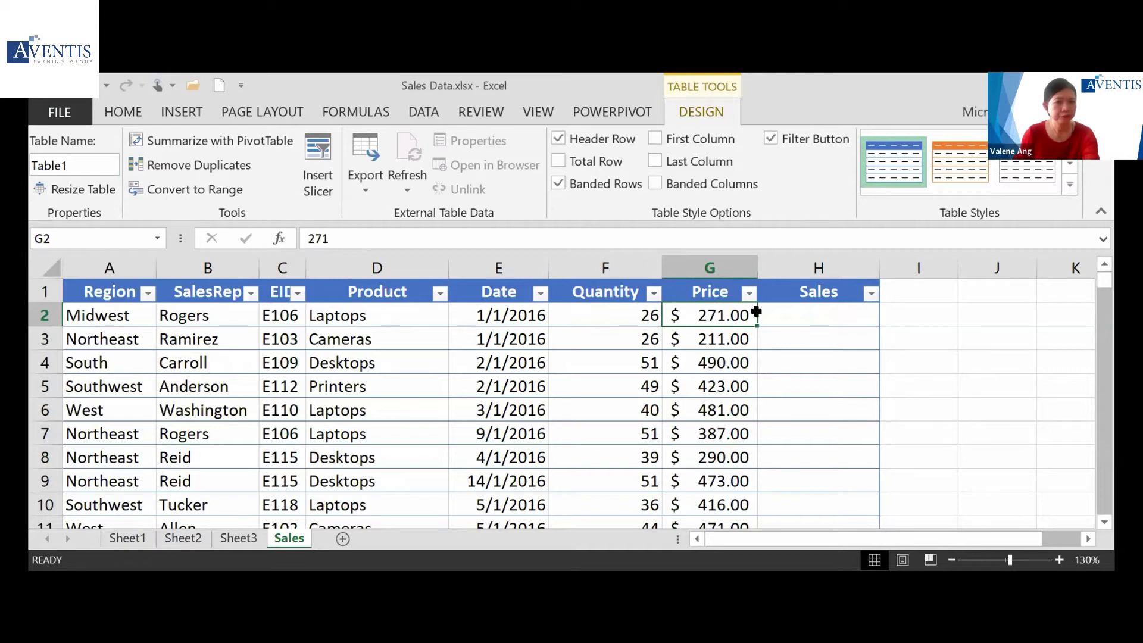
{"action": "left_click", "coordinate": [822, 312]}
Enter =F2*G2 in H2 so the Sales column fills with Quantity × Price
{"action": "type", "text": "="}
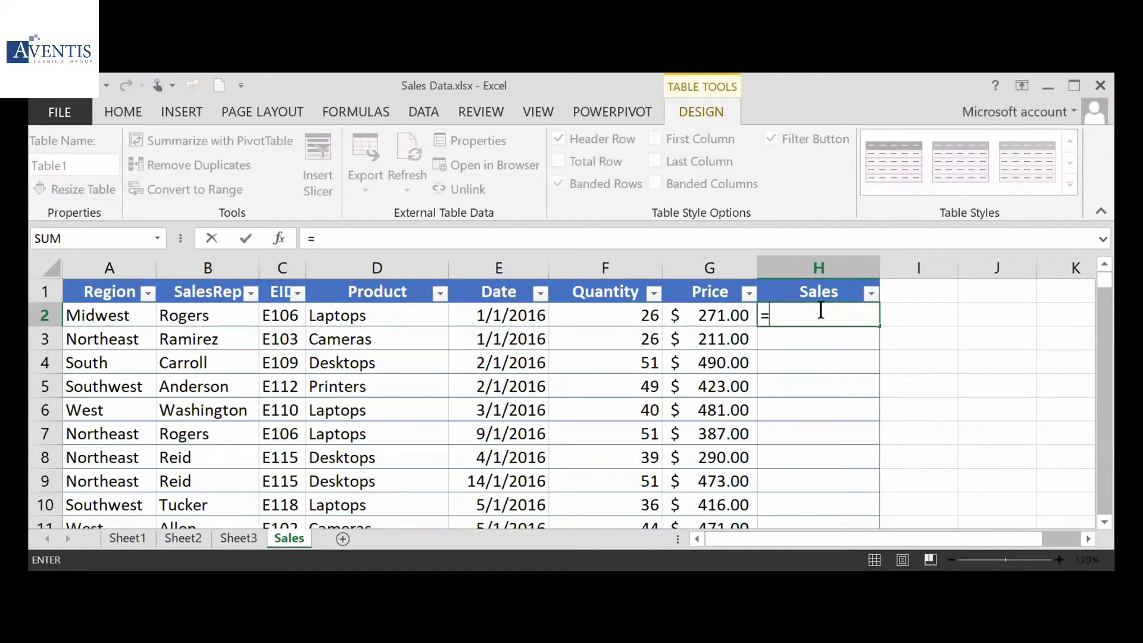
{"action": "type", "text": "f2"}
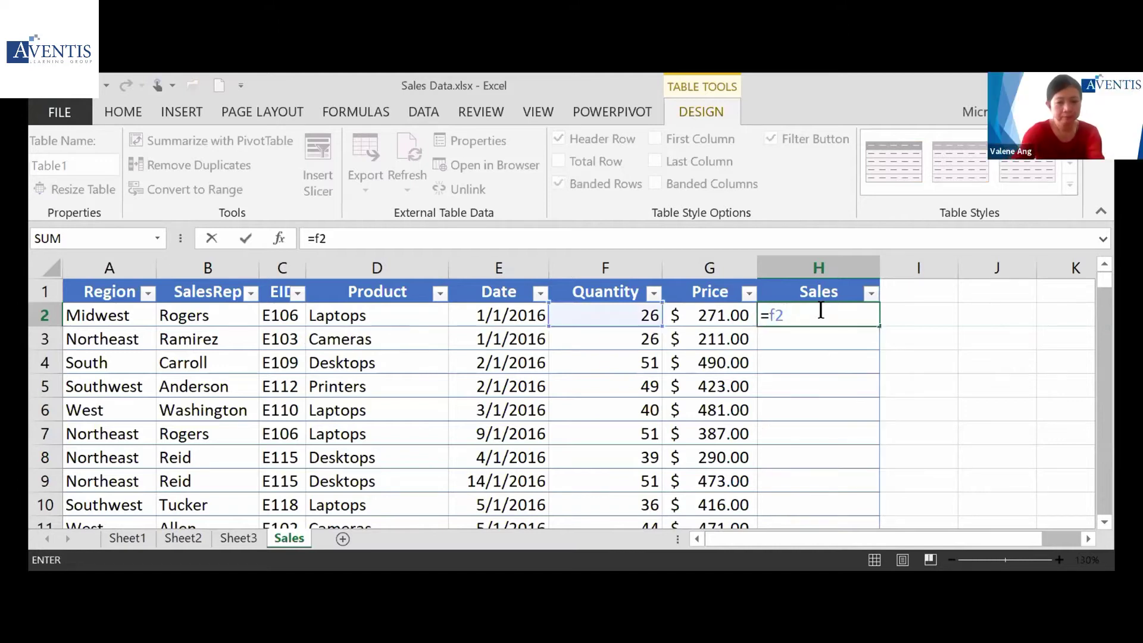
{"action": "type", "text": "*"}
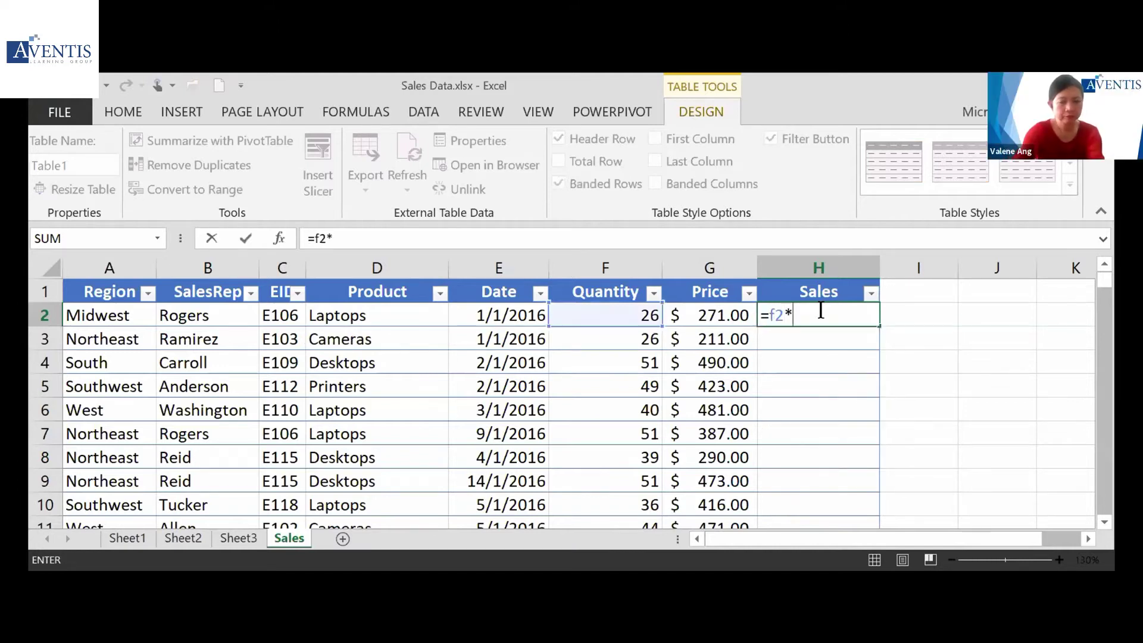
{"action": "type", "text": "g2"}
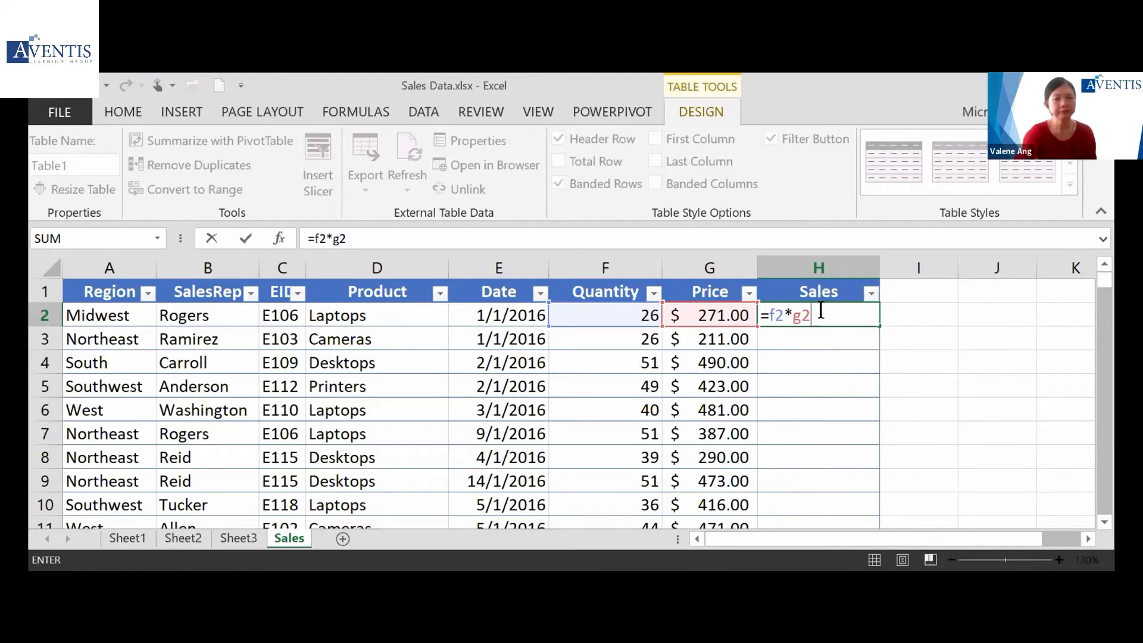
{"action": "key", "text": "Return"}
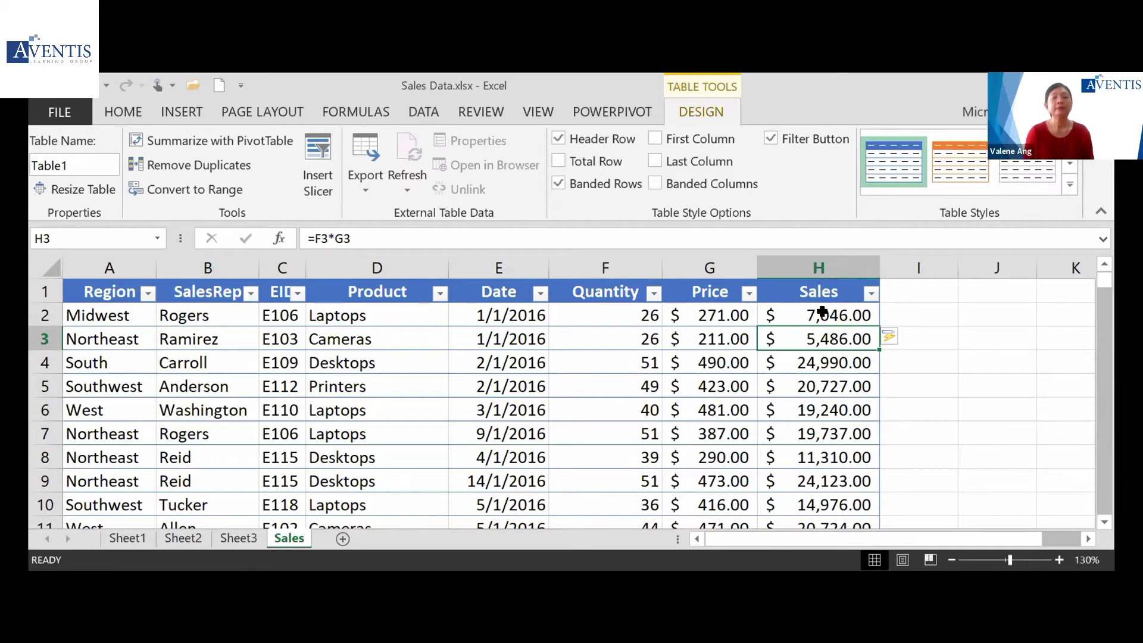
{"action": "left_click", "coordinate": [558, 329]}
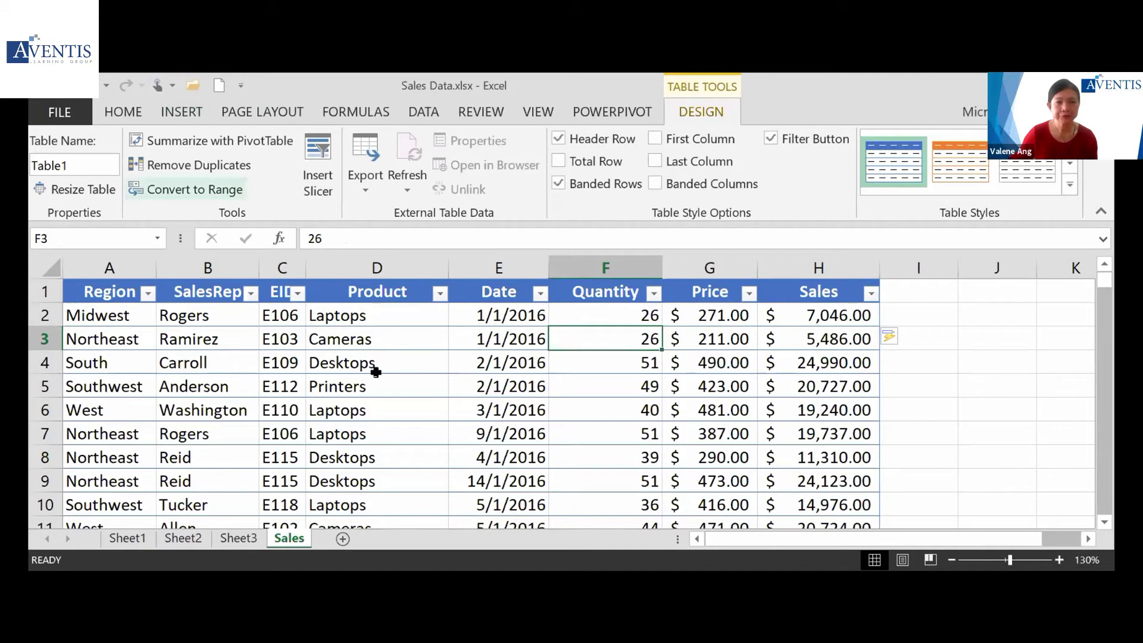
{"action": "left_click", "coordinate": [421, 358]}
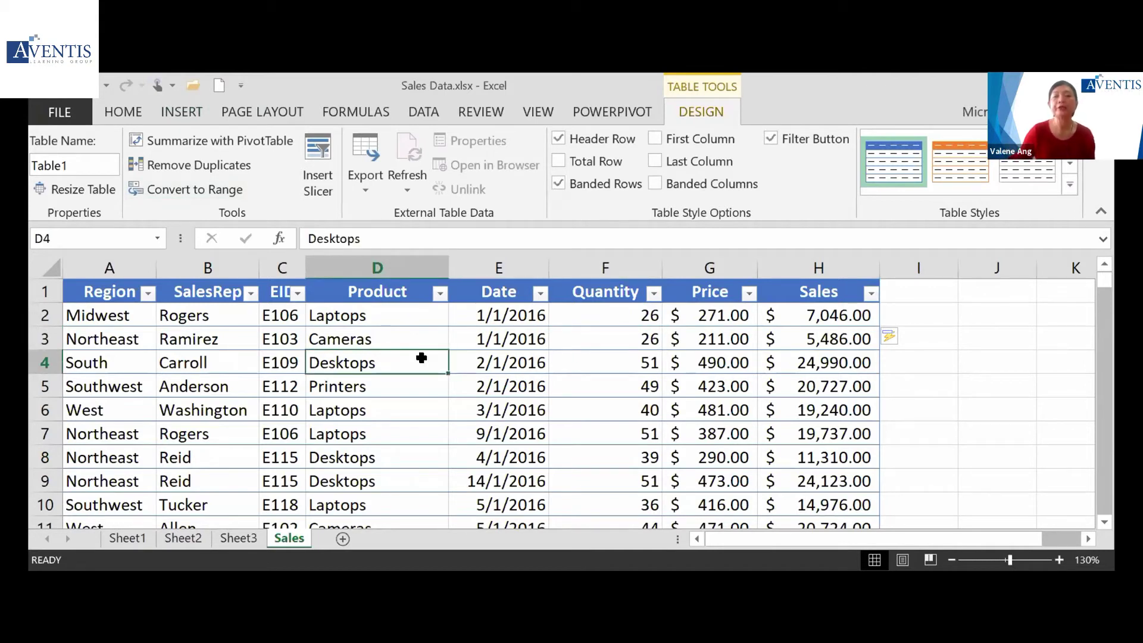
{"action": "left_click", "coordinate": [182, 112]}
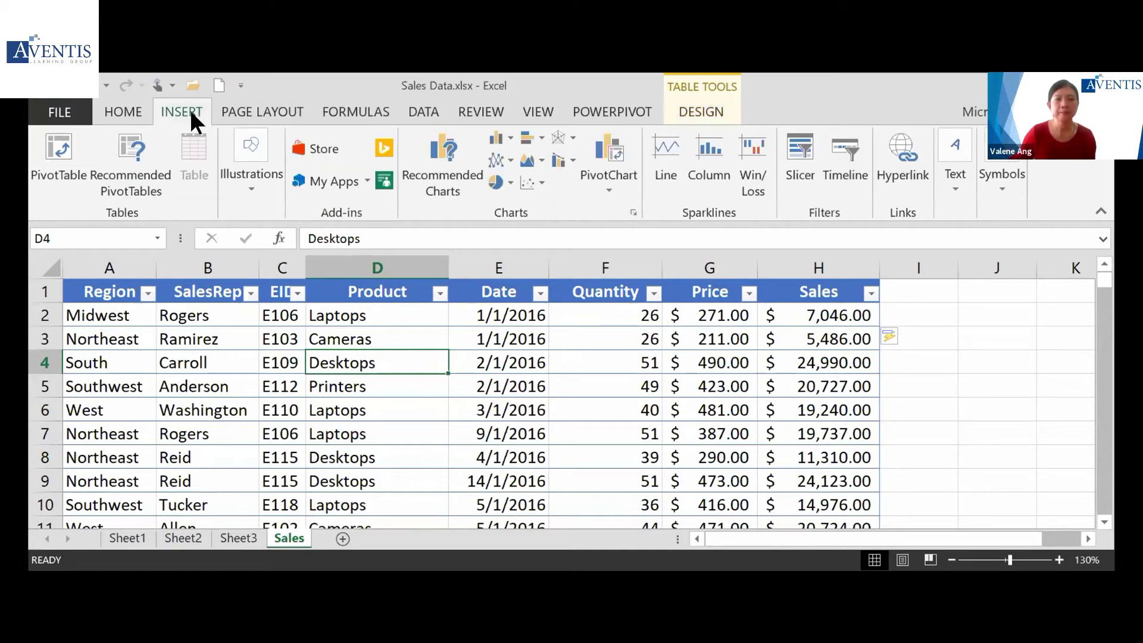
Insert a PivotTable from Table1 on a new worksheet and float its field list
{"action": "left_click", "coordinate": [52, 167]}
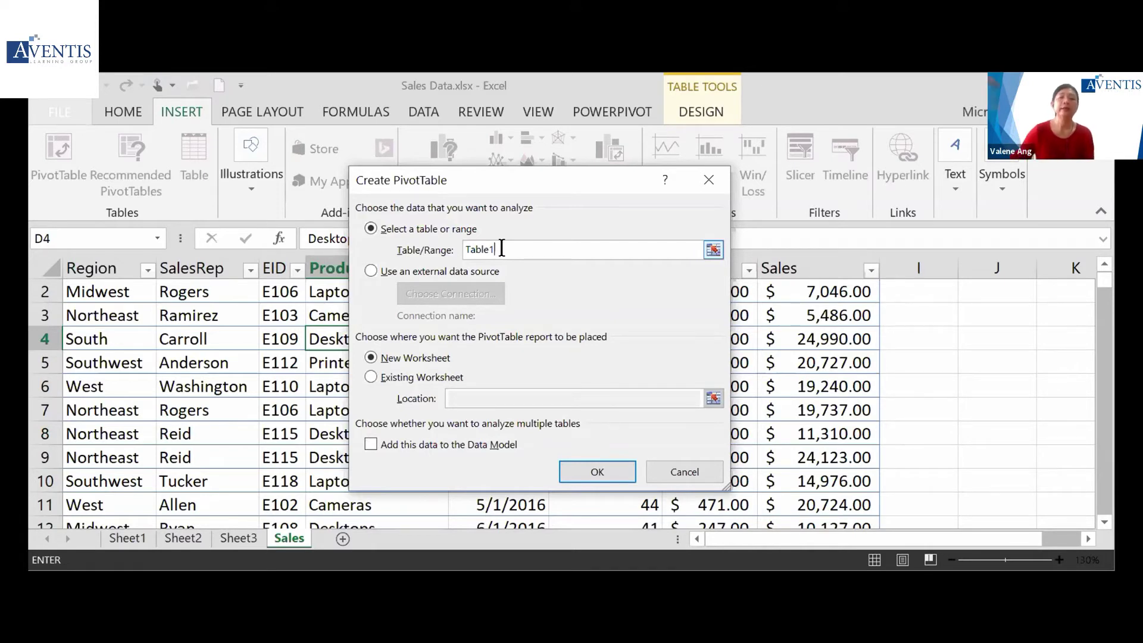
{"action": "left_click", "coordinate": [601, 461]}
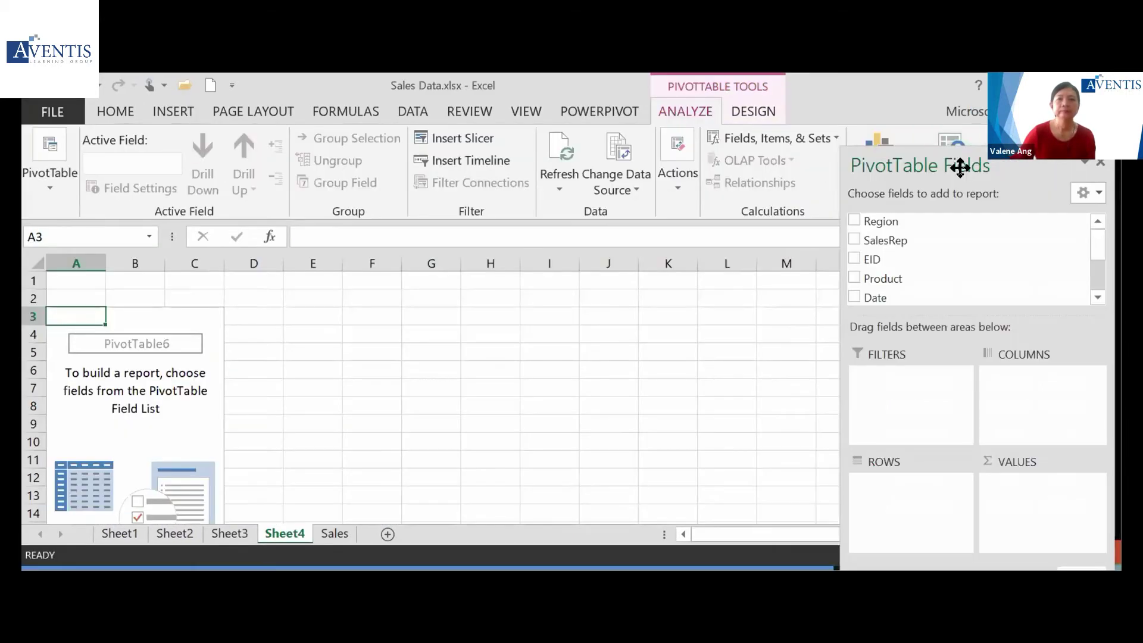
{"action": "left_click_drag", "start_coordinate": [949, 160], "coordinate": [769, 136]}
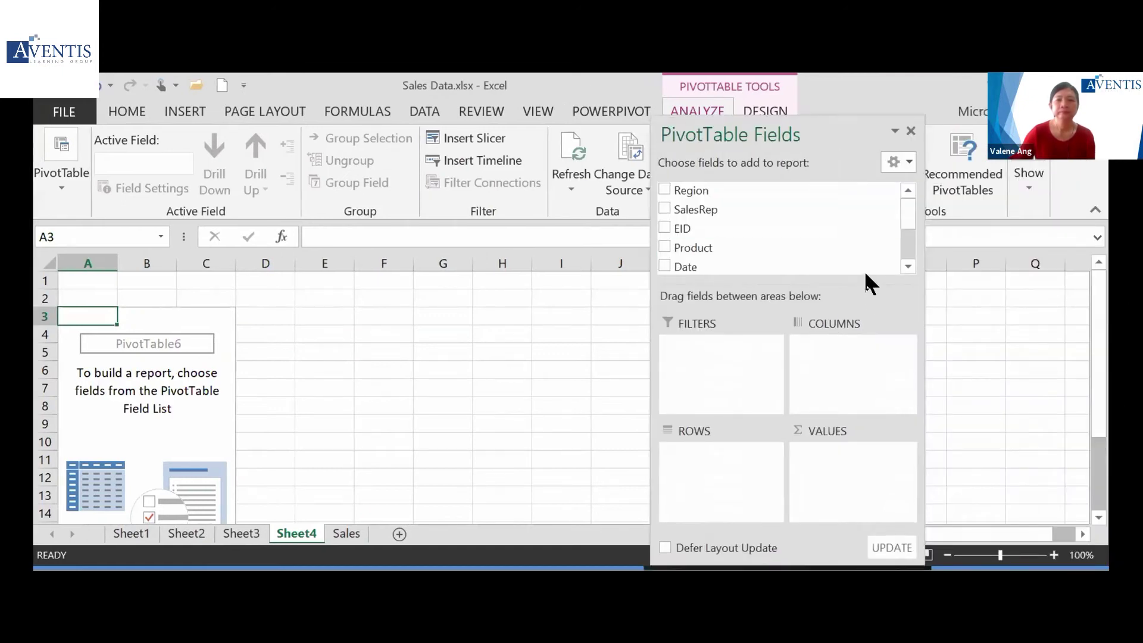
Check Sales and Region in the enlarged field list so Sheet4's pivot sums Sales by Region
{"action": "left_click_drag", "start_coordinate": [863, 281], "coordinate": [857, 346]}
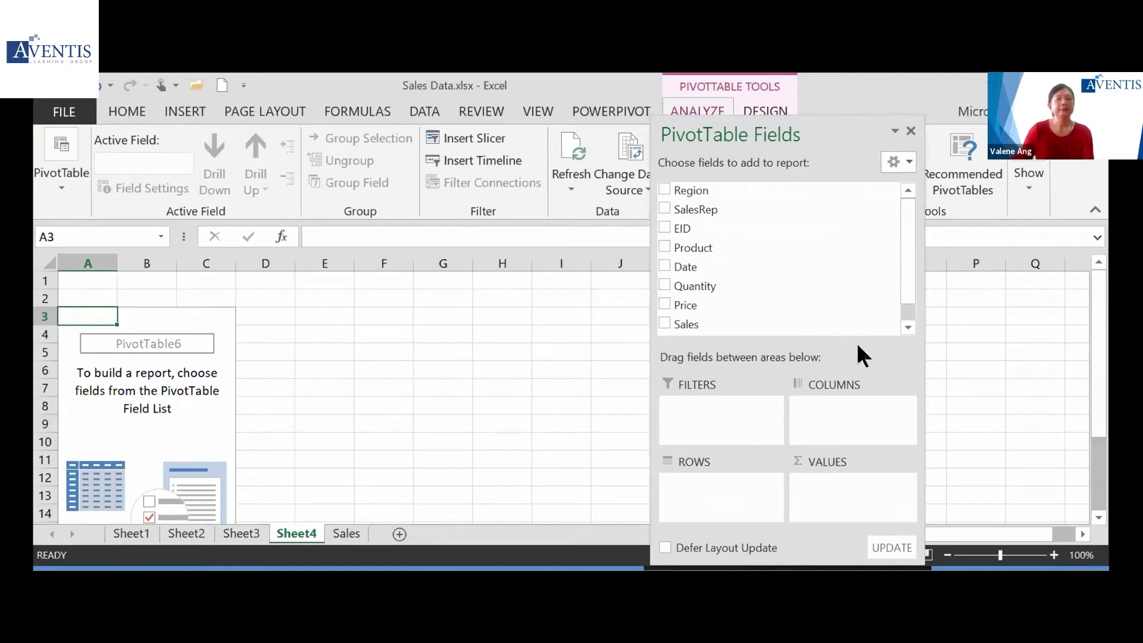
{"action": "left_click", "coordinate": [667, 323]}
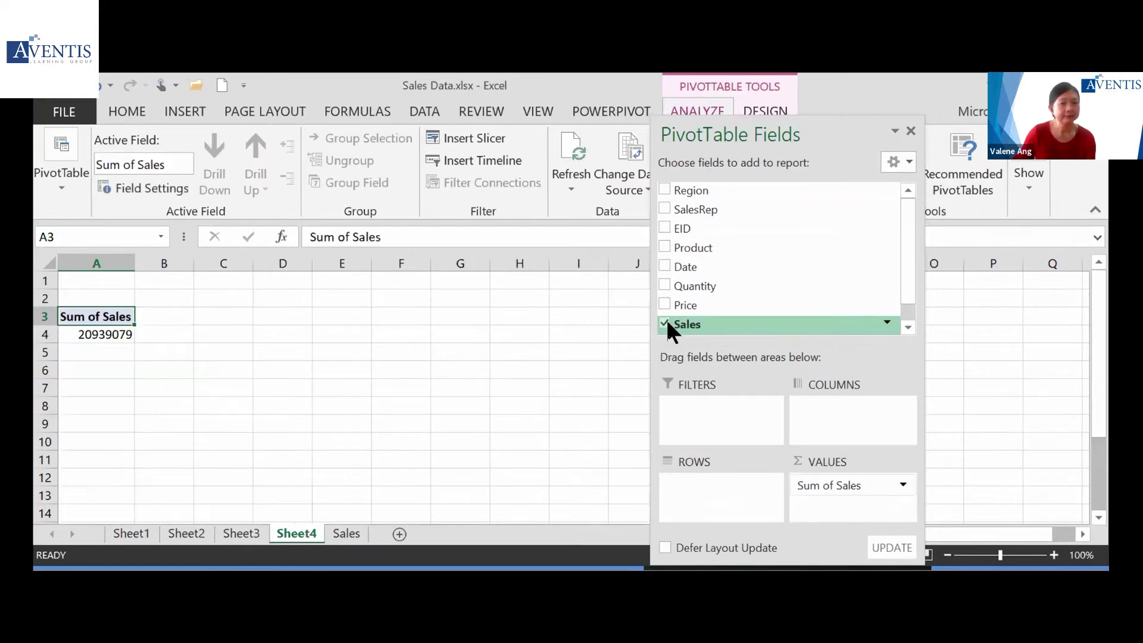
{"action": "left_click", "coordinate": [667, 190]}
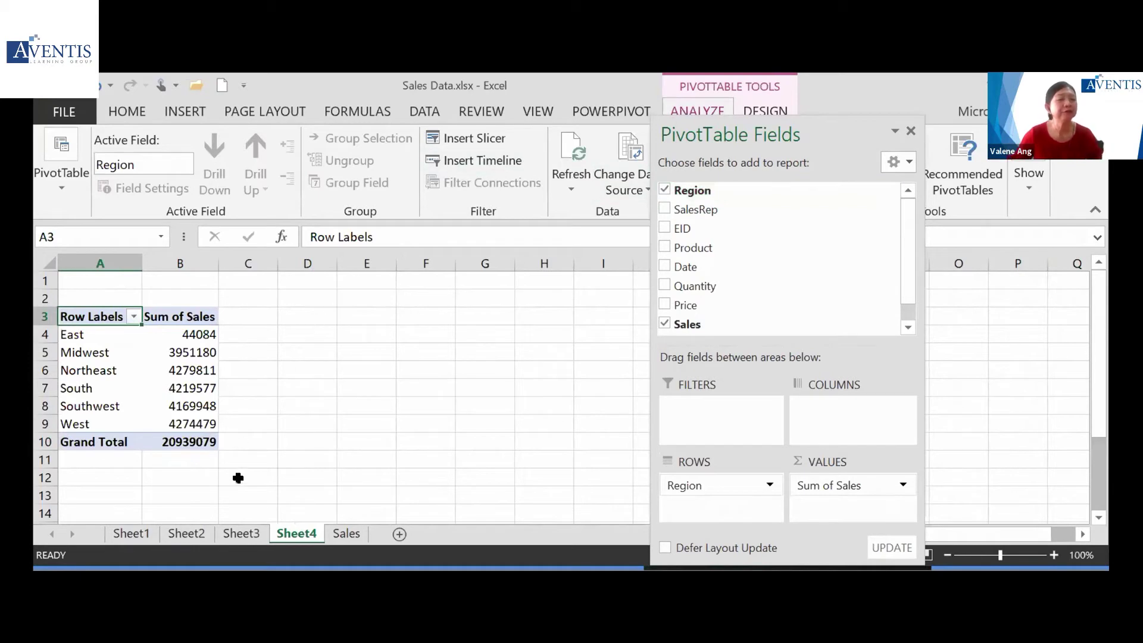
Browse the pivots on Sheet1 through Sheet4, ending on Sheet3
{"action": "left_click", "coordinate": [242, 534]}
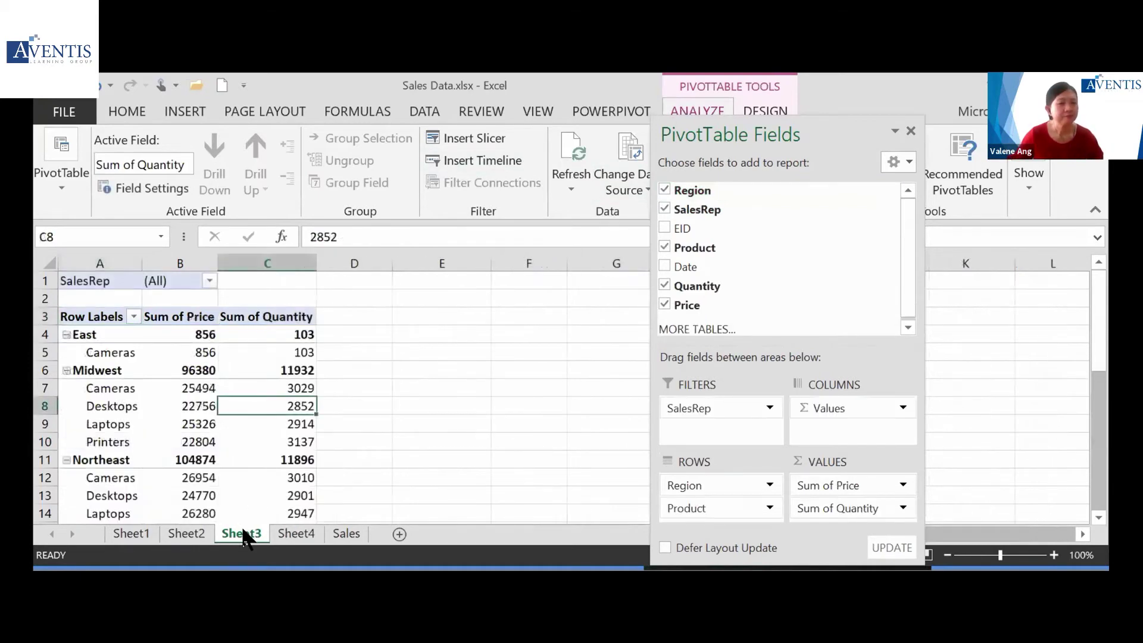
{"action": "scroll", "coordinate": [896, 285], "scroll_direction": "down", "scroll_amount": 1}
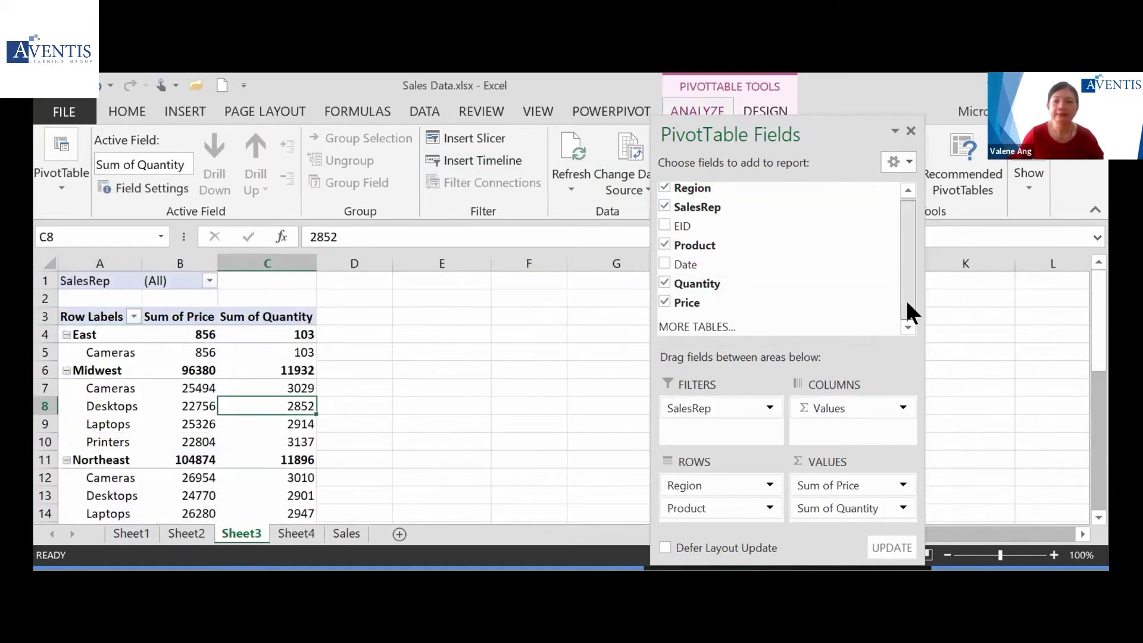
{"action": "left_click", "coordinate": [132, 535]}
{"action": "left_click", "coordinate": [181, 534]}
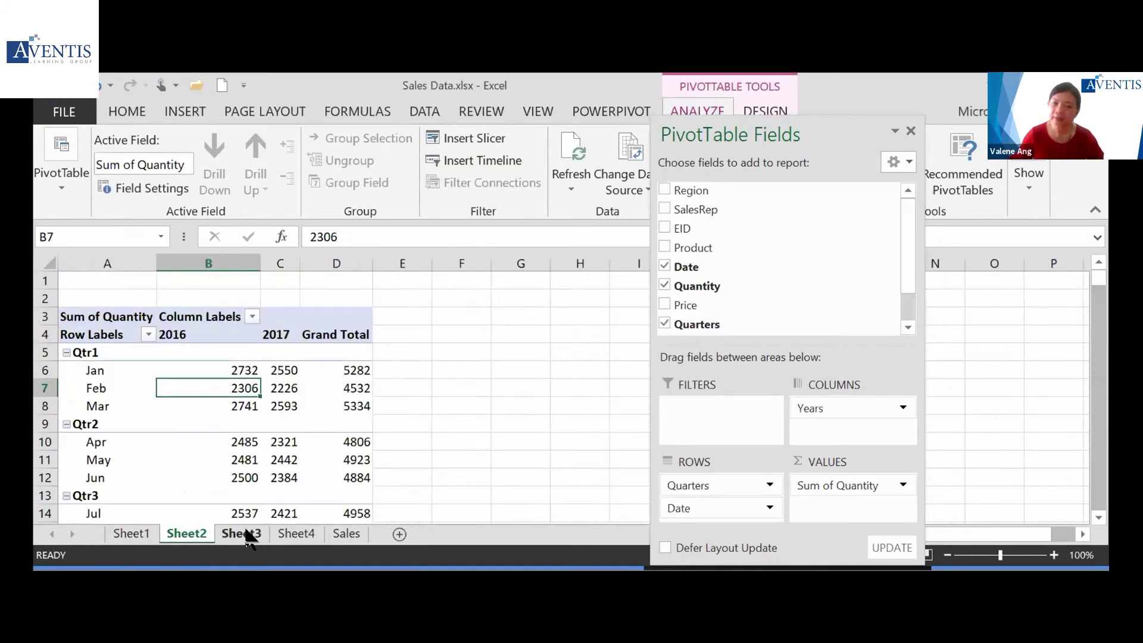
{"action": "left_click", "coordinate": [245, 534]}
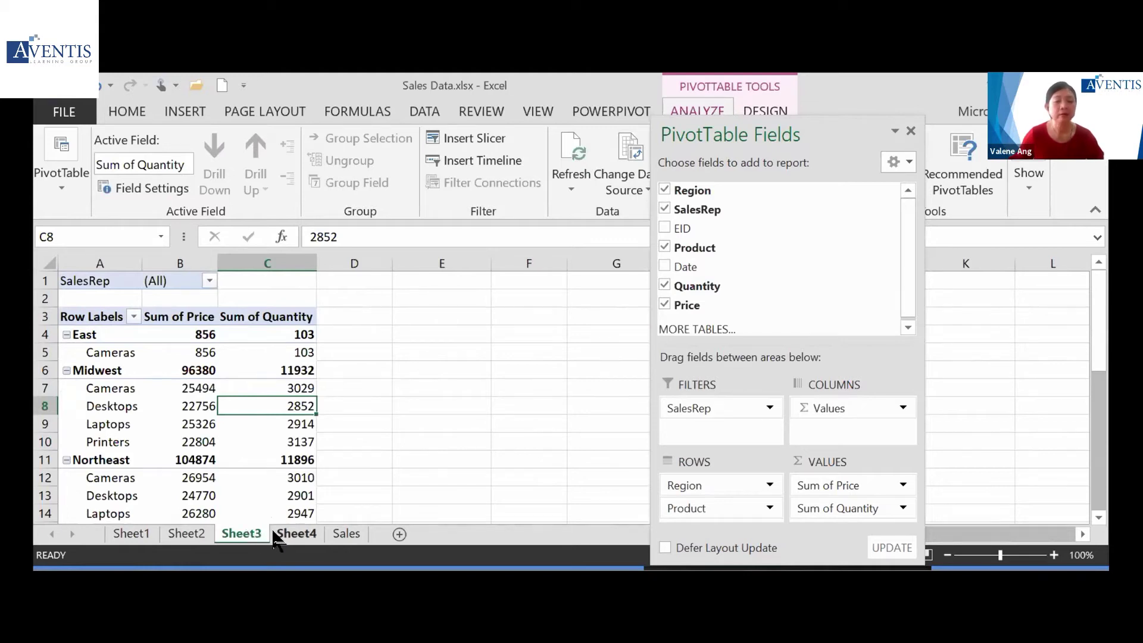
{"action": "left_click", "coordinate": [287, 536]}
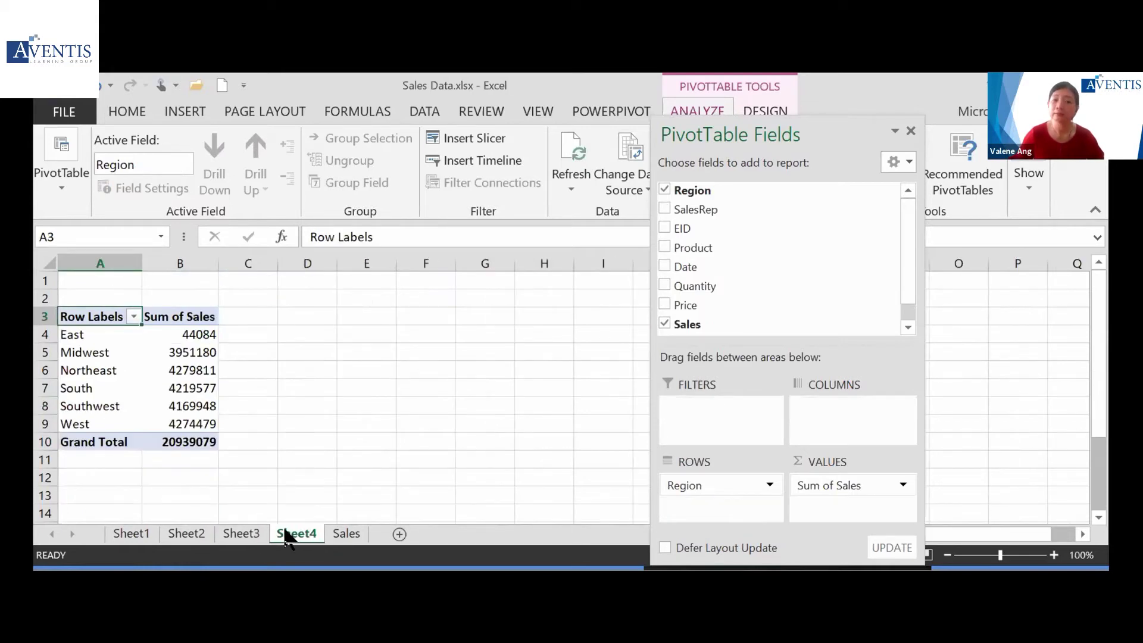
{"action": "left_click", "coordinate": [242, 535]}
{"action": "left_click", "coordinate": [185, 534]}
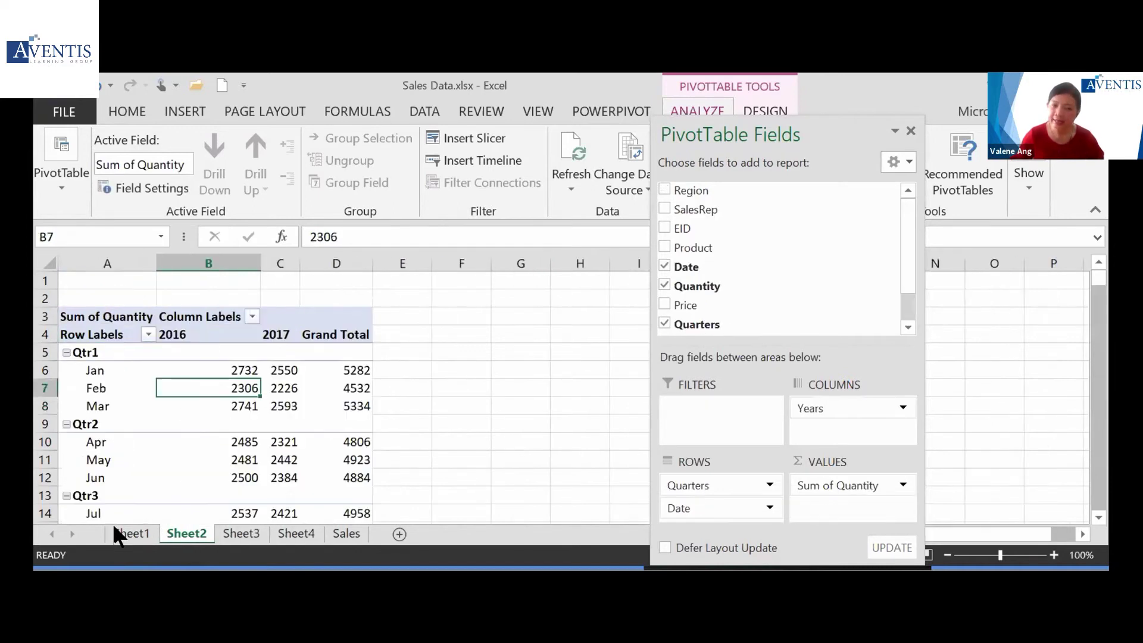
{"action": "left_click", "coordinate": [114, 529]}
{"action": "left_click", "coordinate": [244, 532]}
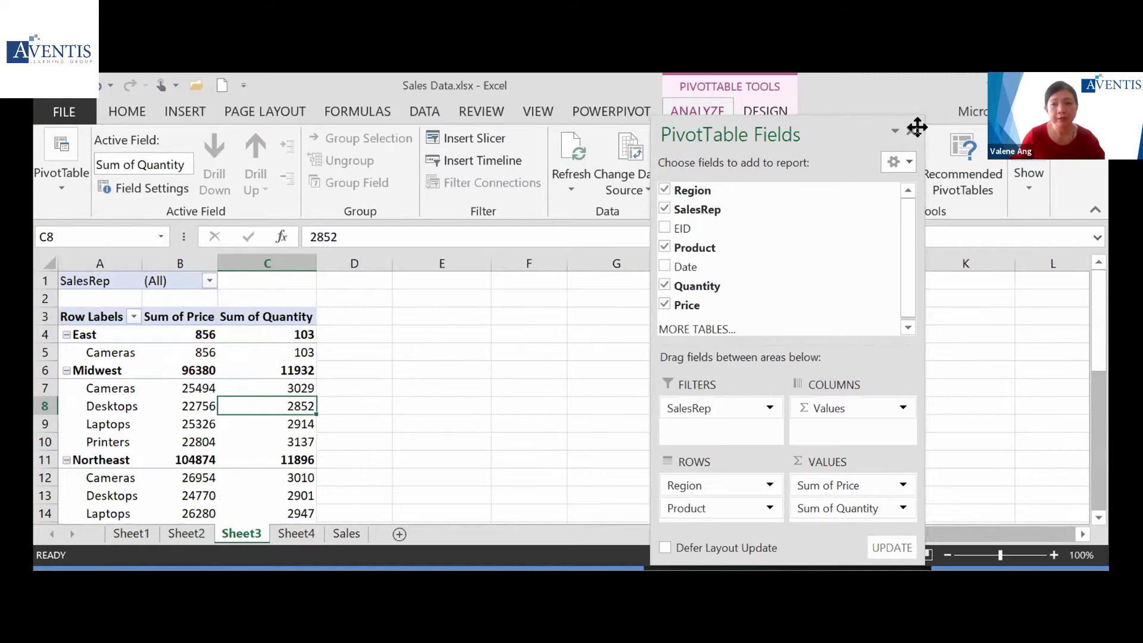
Dock the PivotTable Fields pane on the right and go to Sheet1's SalesRep pivot
{"action": "left_click_drag", "start_coordinate": [917, 127], "coordinate": [967, 107]}
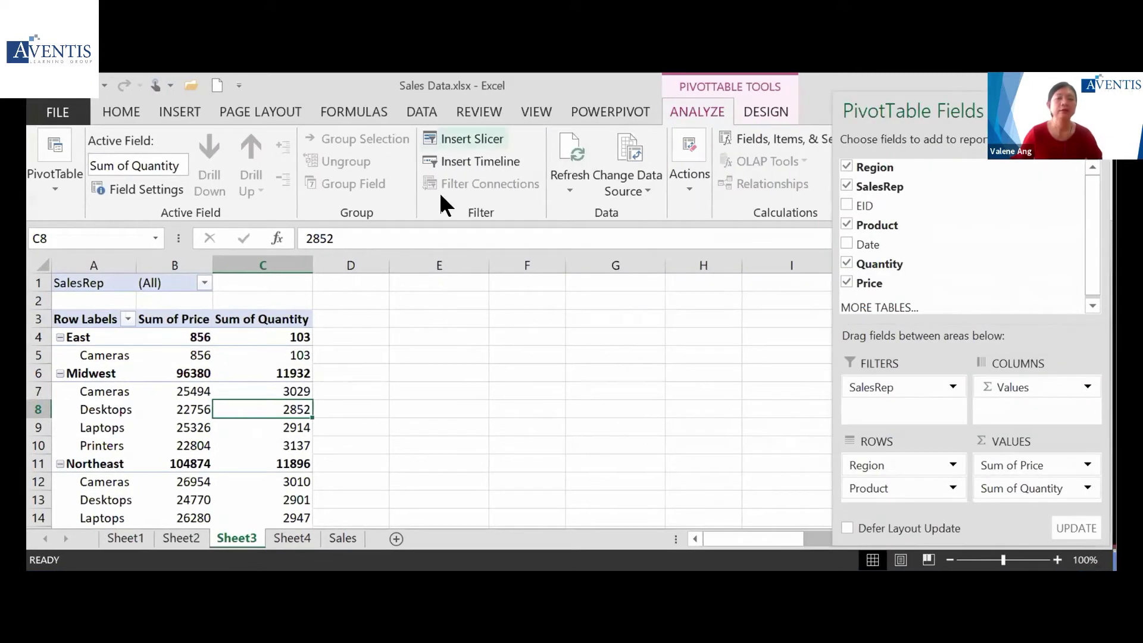
{"action": "left_click", "coordinate": [125, 537]}
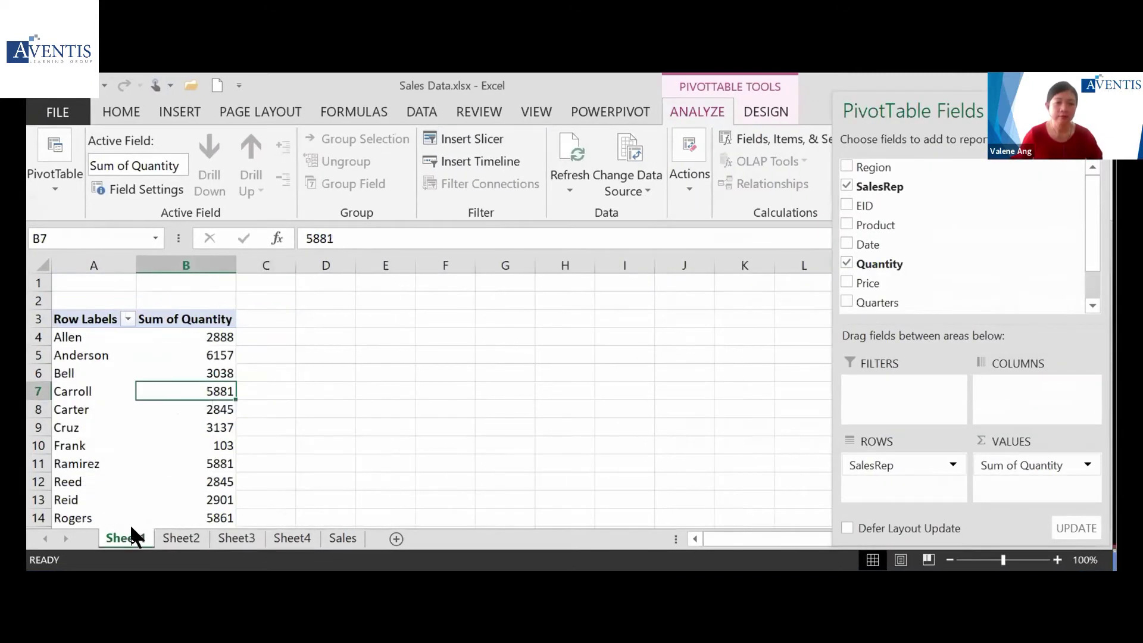
{"action": "mouse_move", "coordinate": [200, 388]}
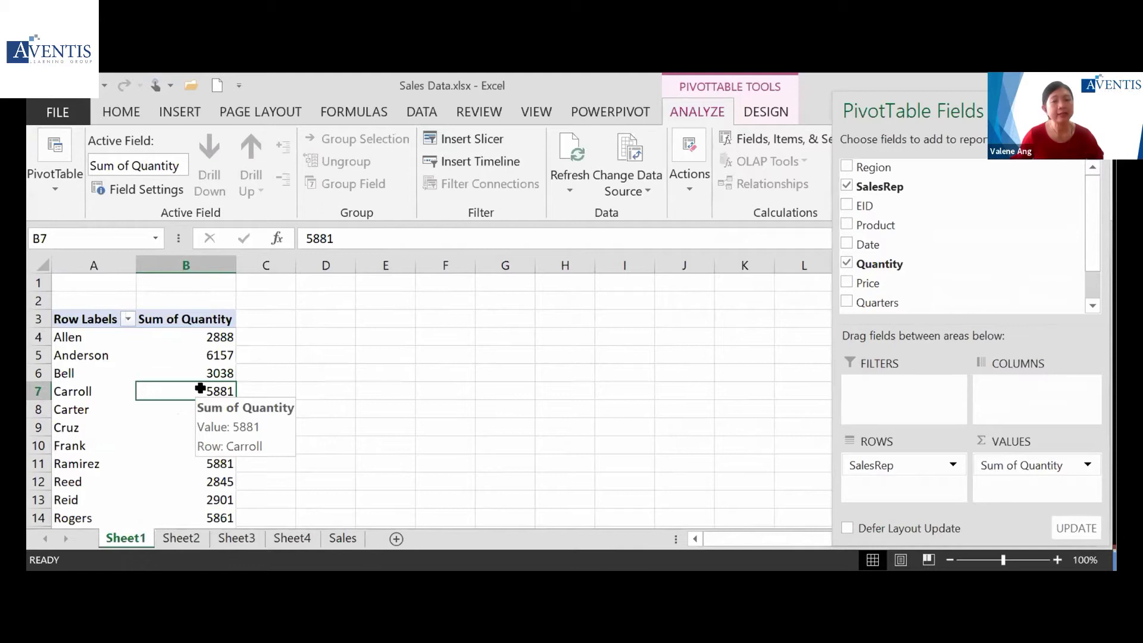
Change the pivot's data source to the whole Table1 by picking it on the sheet
{"action": "left_click", "coordinate": [647, 192]}
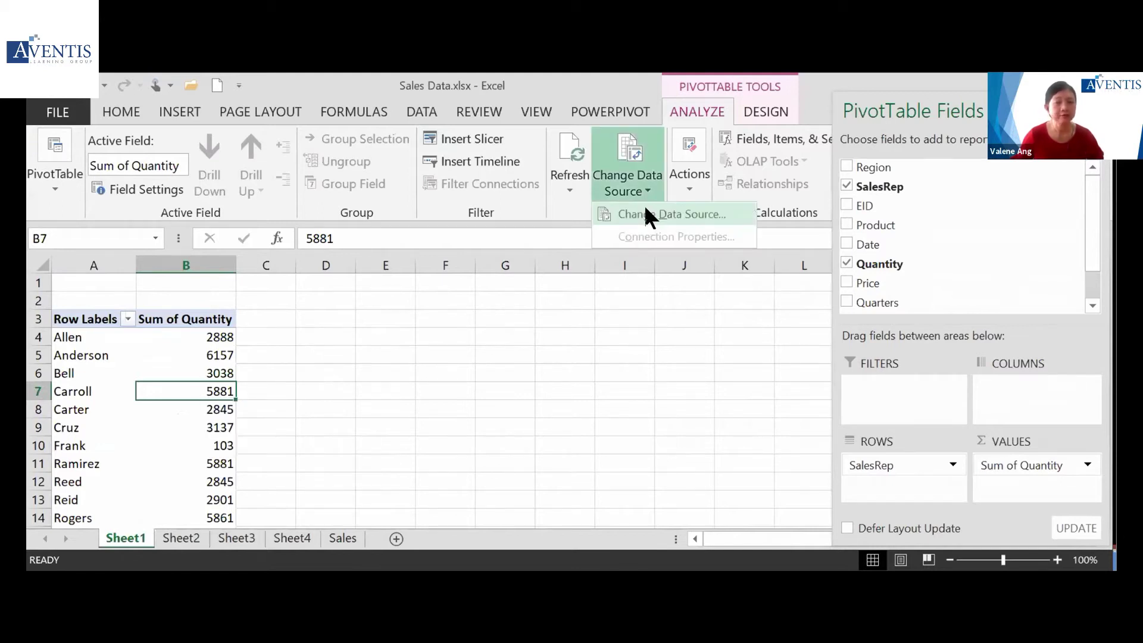
{"action": "left_click", "coordinate": [645, 211]}
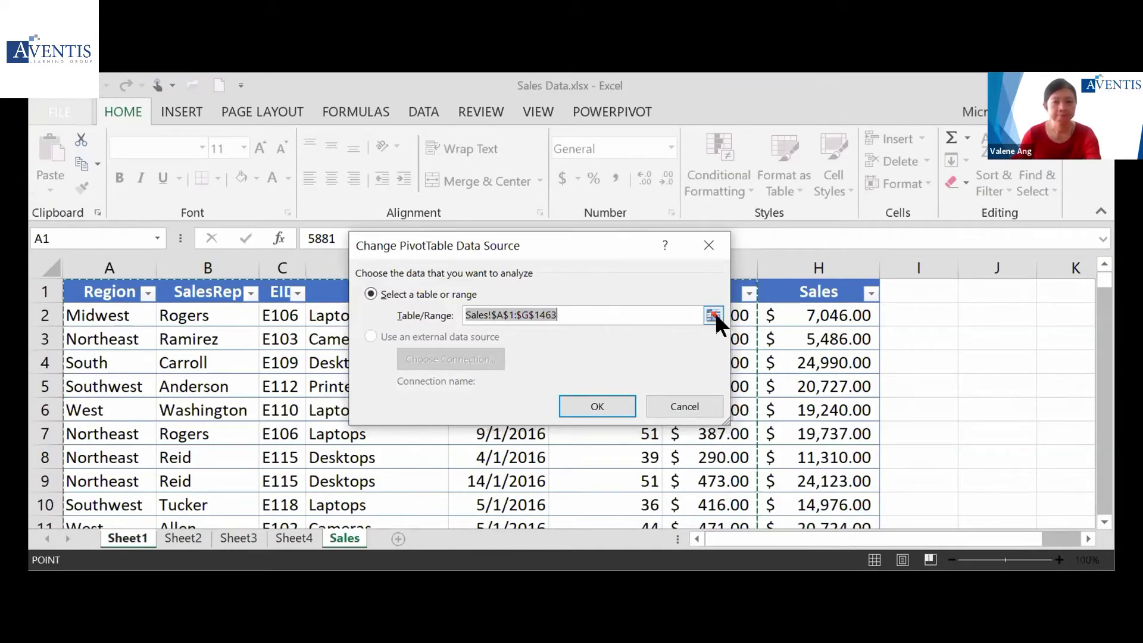
{"action": "left_click", "coordinate": [591, 313]}
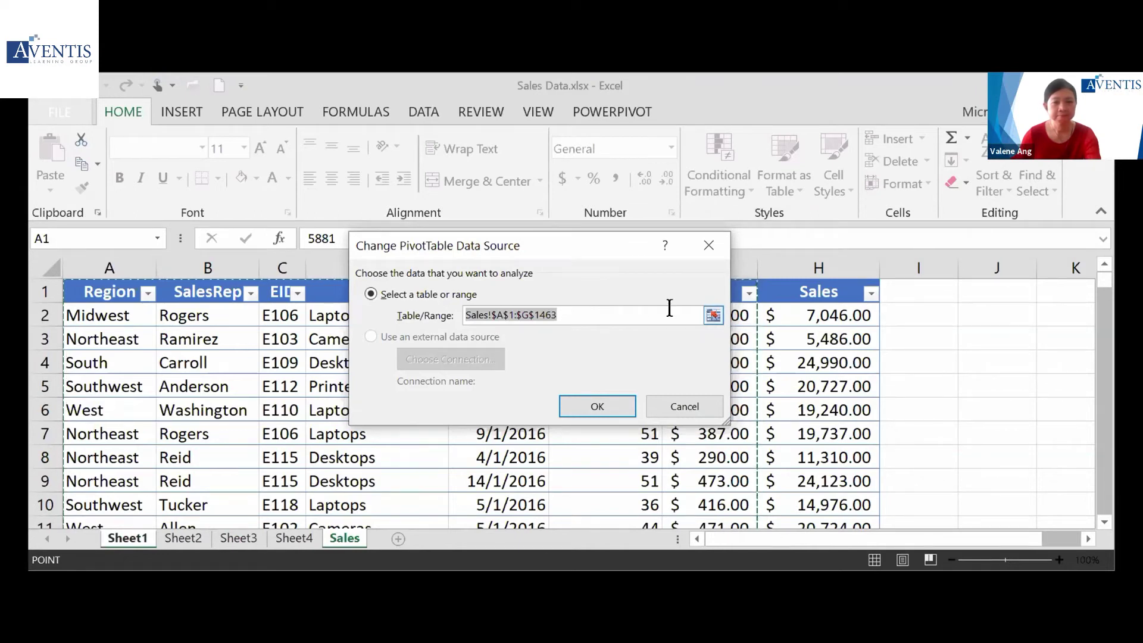
{"action": "left_click", "coordinate": [713, 315]}
{"action": "left_click", "coordinate": [117, 288]}
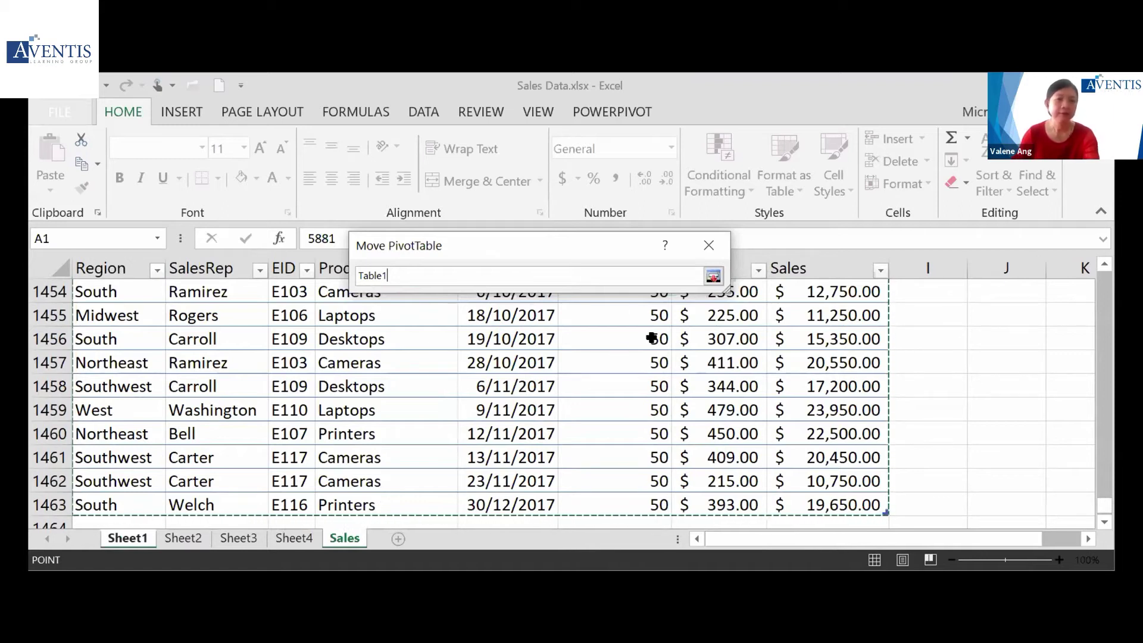
{"action": "left_click", "coordinate": [714, 276]}
{"action": "left_click", "coordinate": [595, 404]}
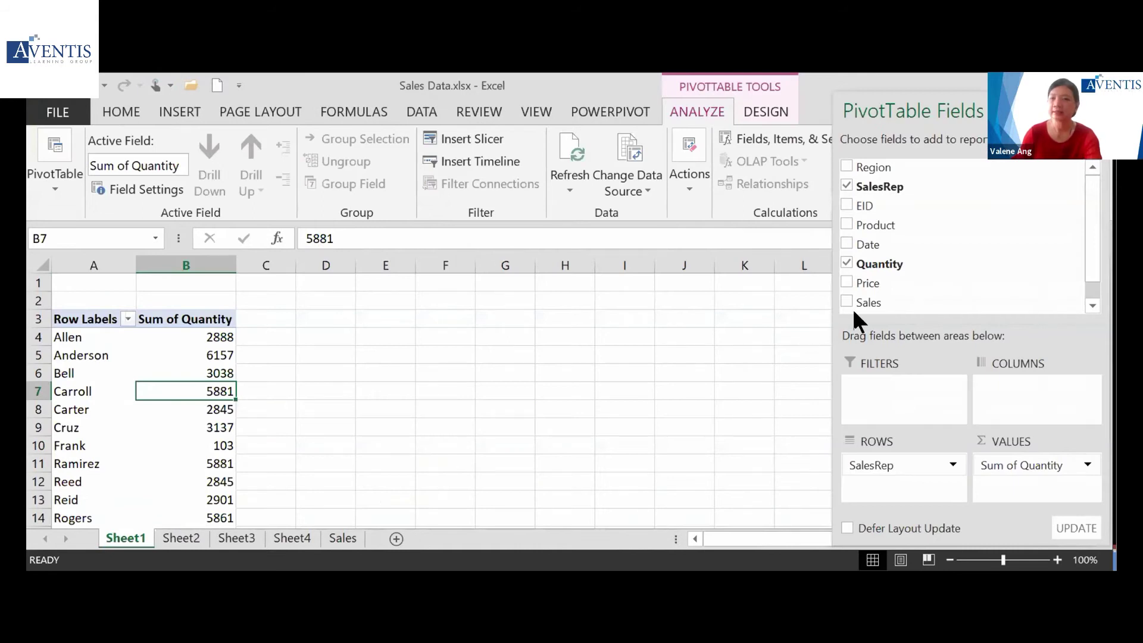
Show Sheet2's quarterly pivot with cell C7 selected, floating then re-docking the field list
{"action": "left_click_drag", "start_coordinate": [885, 102], "coordinate": [714, 98]}
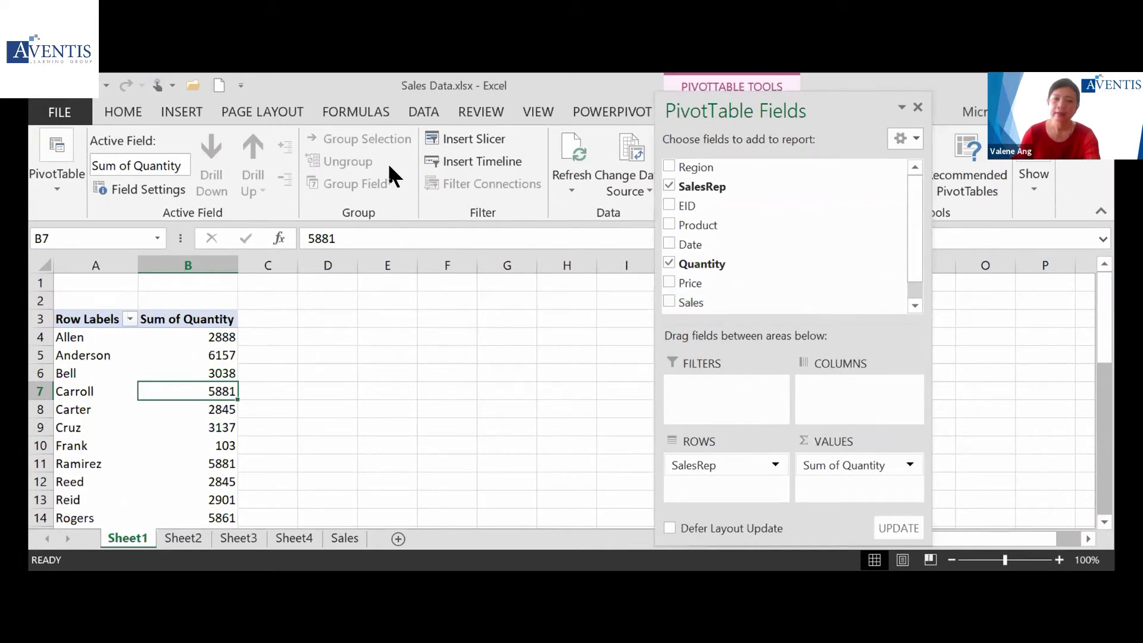
{"action": "left_click", "coordinate": [201, 537]}
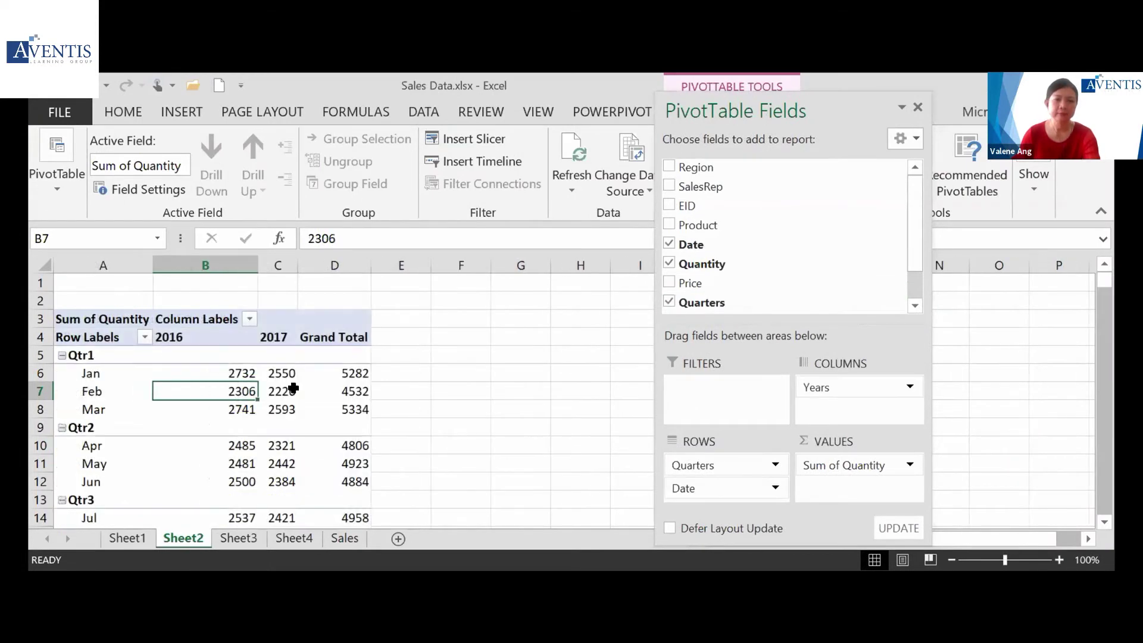
{"action": "left_click", "coordinate": [291, 390]}
{"action": "left_click_drag", "start_coordinate": [720, 99], "coordinate": [881, 98]}
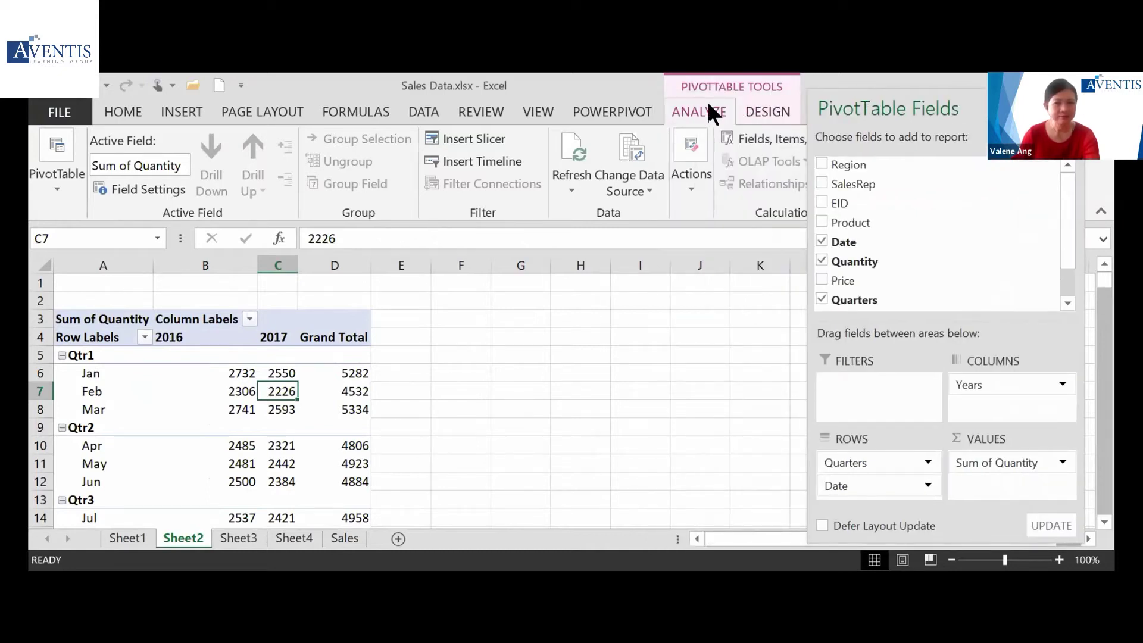
Replace Sheet2 pivot's Table/Range with Table1, then select cell B6 in the refreshed pivot
{"action": "left_click", "coordinate": [652, 187]}
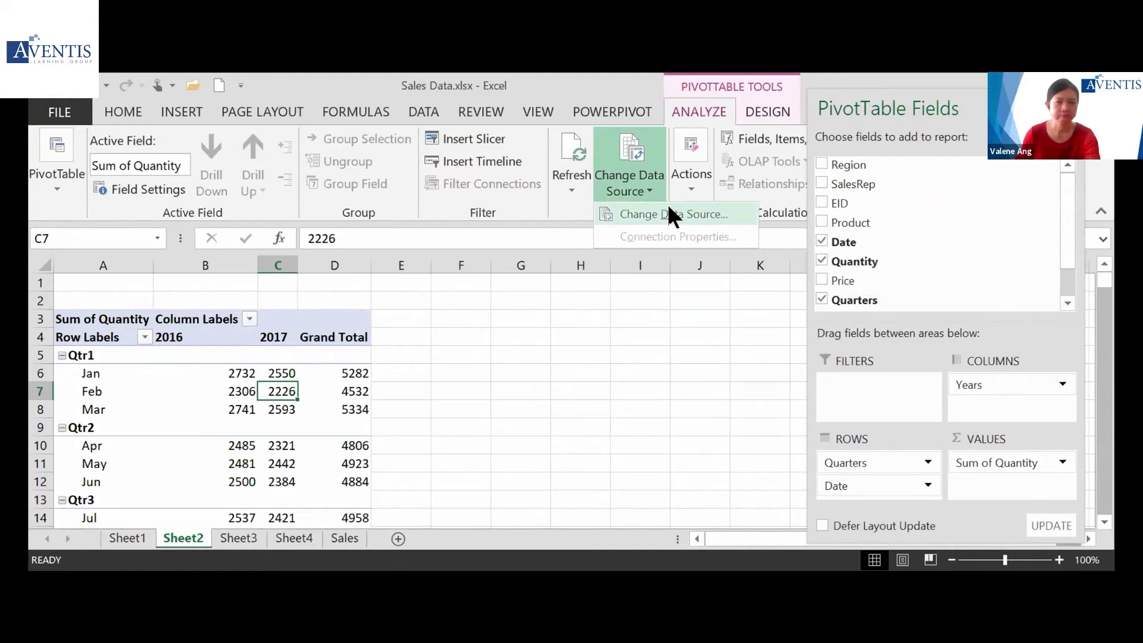
{"action": "left_click", "coordinate": [669, 212]}
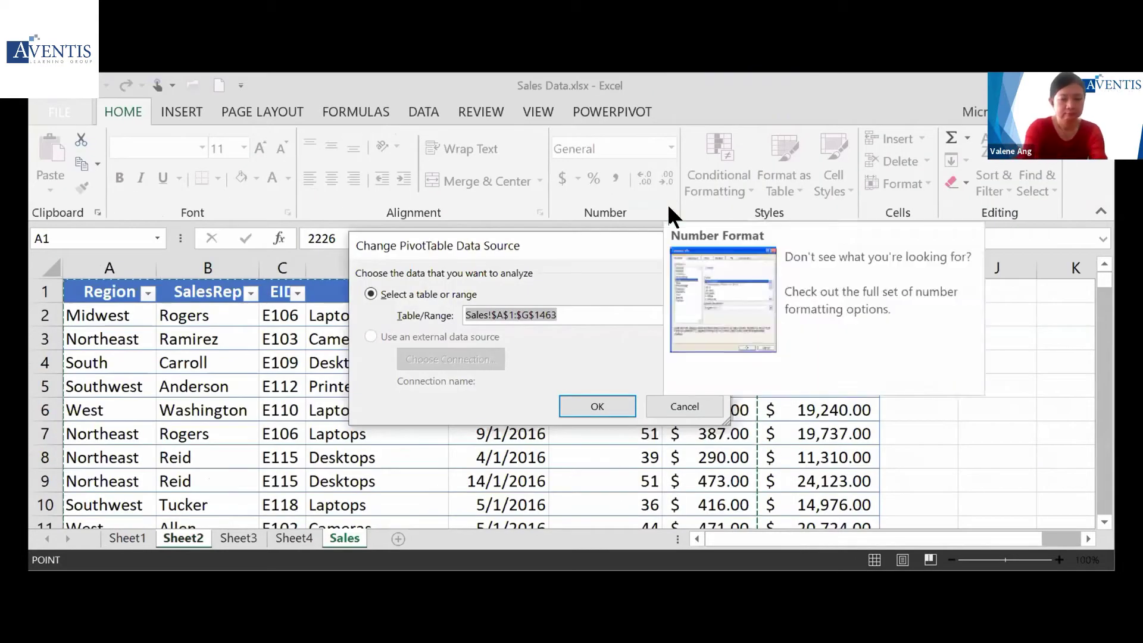
{"action": "type", "text": "Table1"}
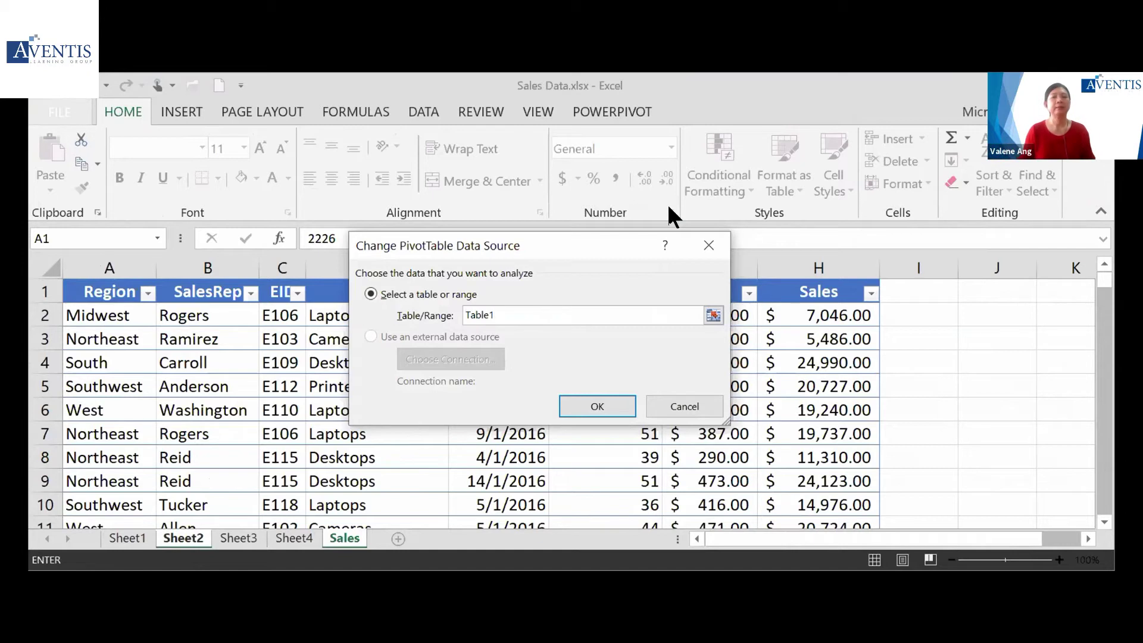
{"action": "left_click", "coordinate": [581, 402]}
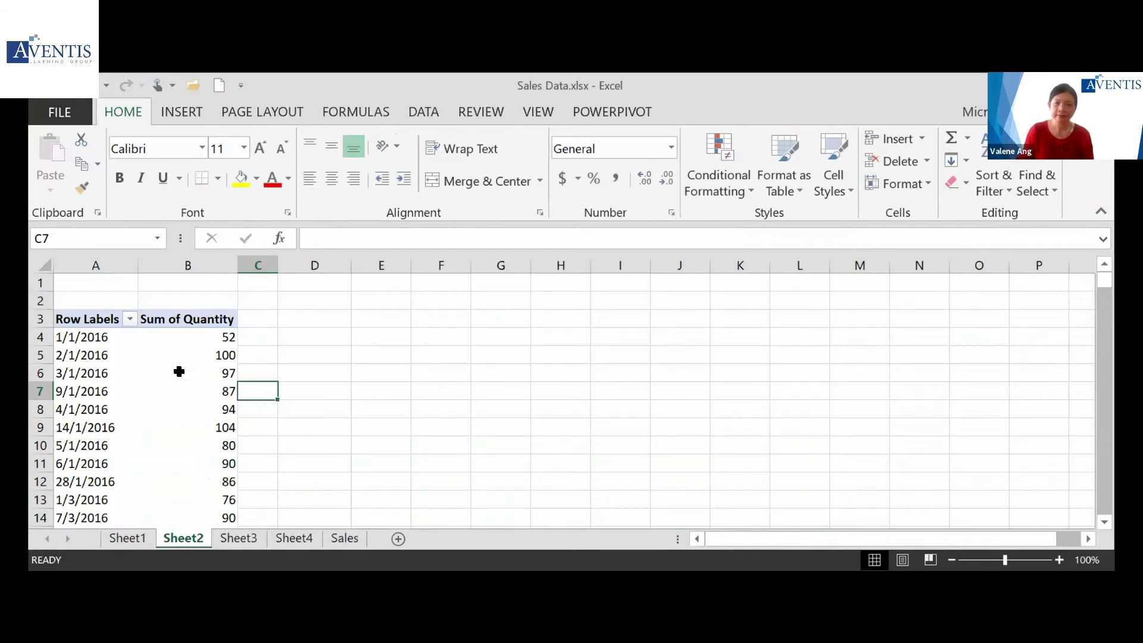
{"action": "left_click", "coordinate": [179, 371]}
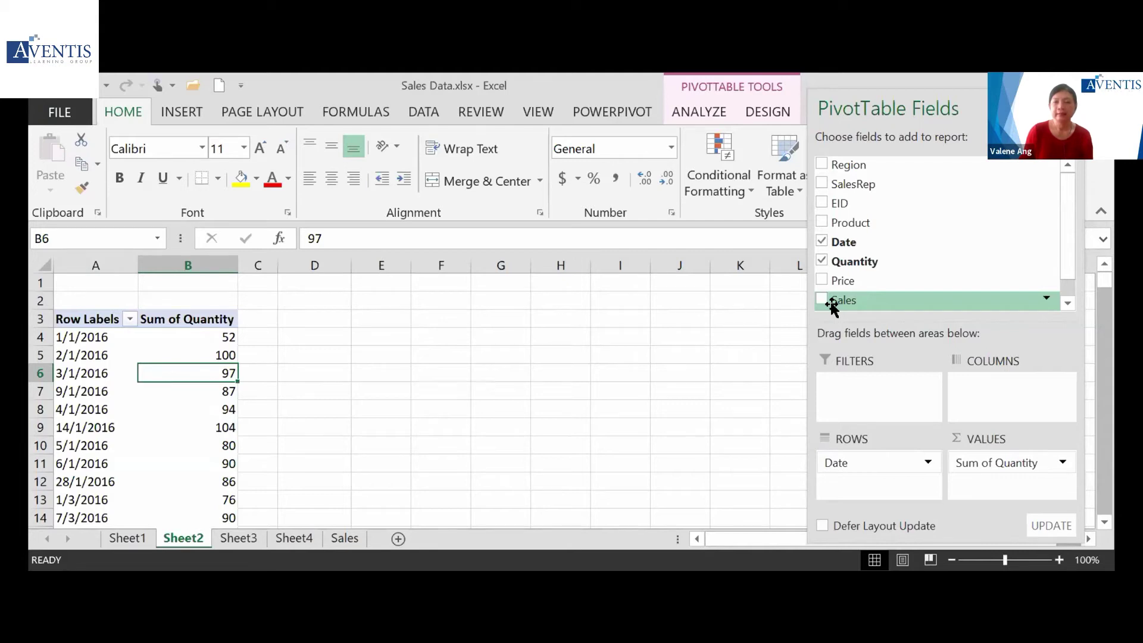
Reselect Sheet3 pivot's source from Sales!A1 with Ctrl+Shift+End to cover all of Table1
{"action": "left_click", "coordinate": [239, 538]}
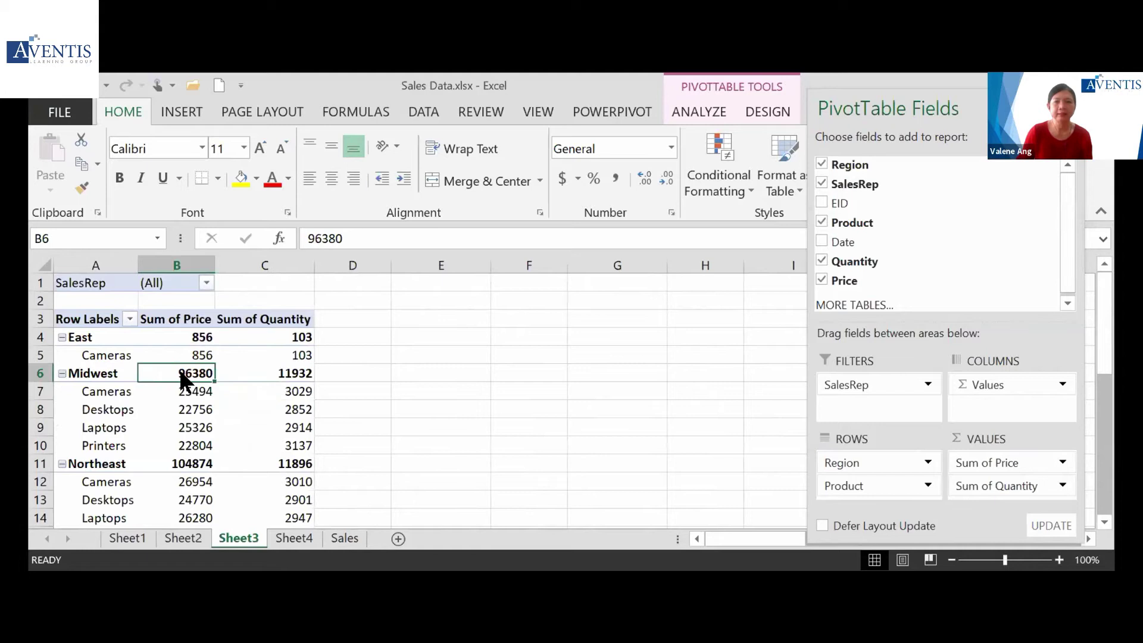
{"action": "left_click", "coordinate": [691, 111]}
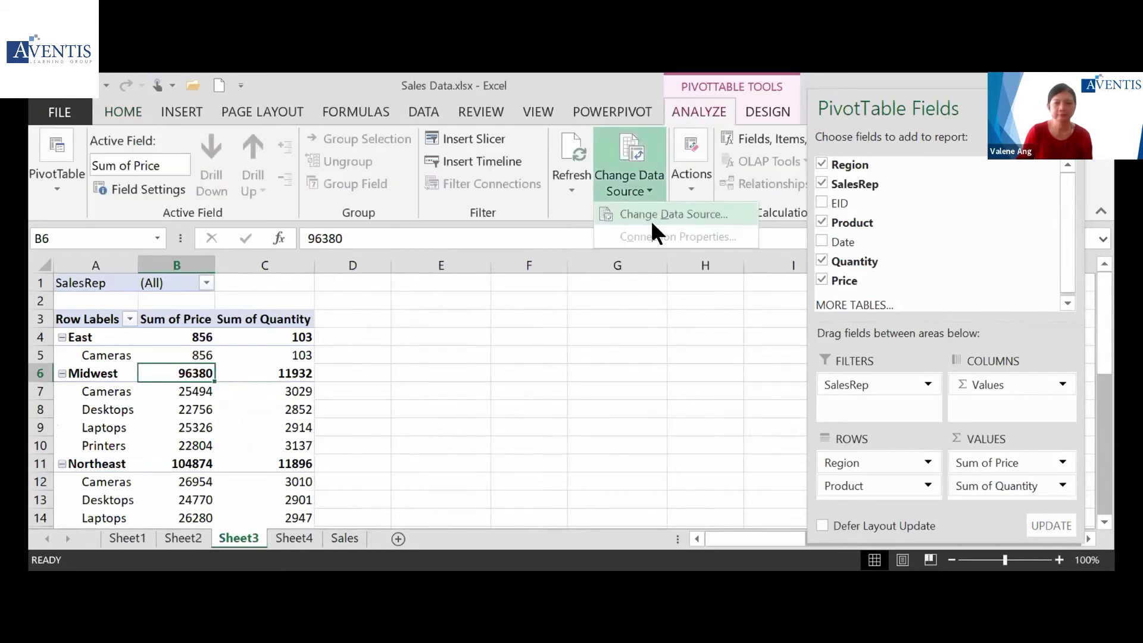
{"action": "left_click", "coordinate": [655, 218]}
{"action": "left_click", "coordinate": [104, 291]}
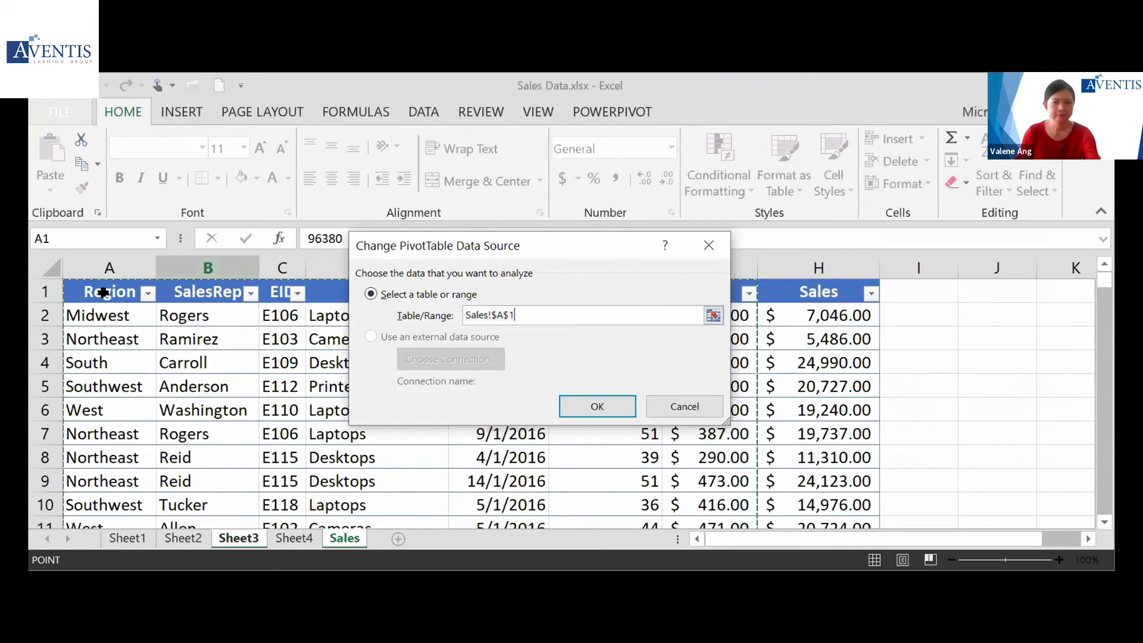
{"action": "key", "text": "ctrl+shift+End"}
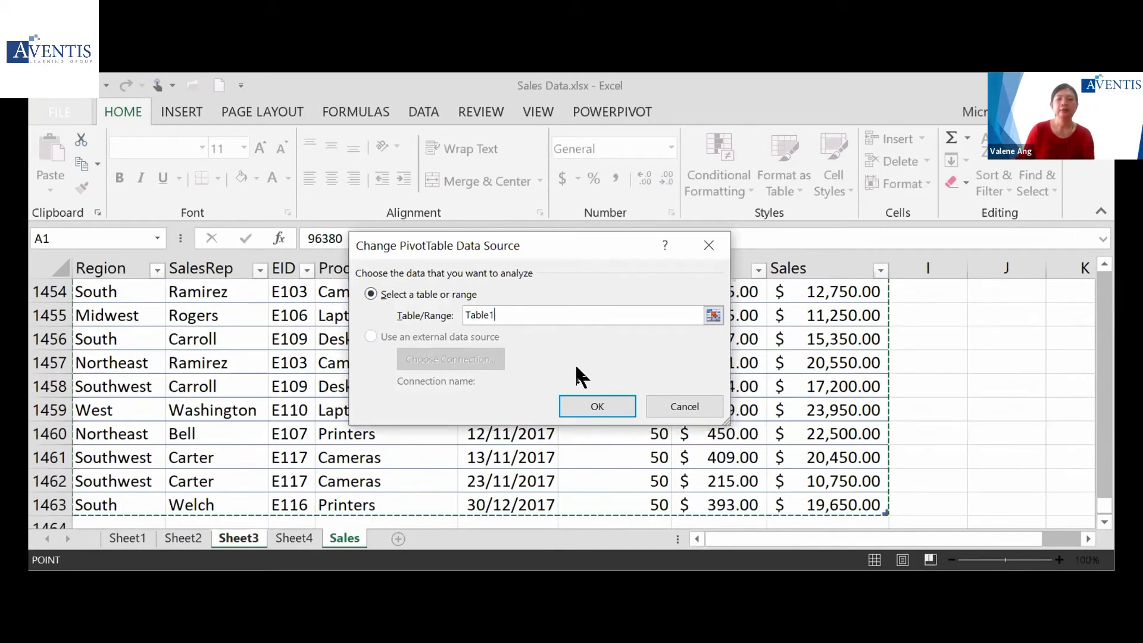
{"action": "left_click", "coordinate": [599, 404]}
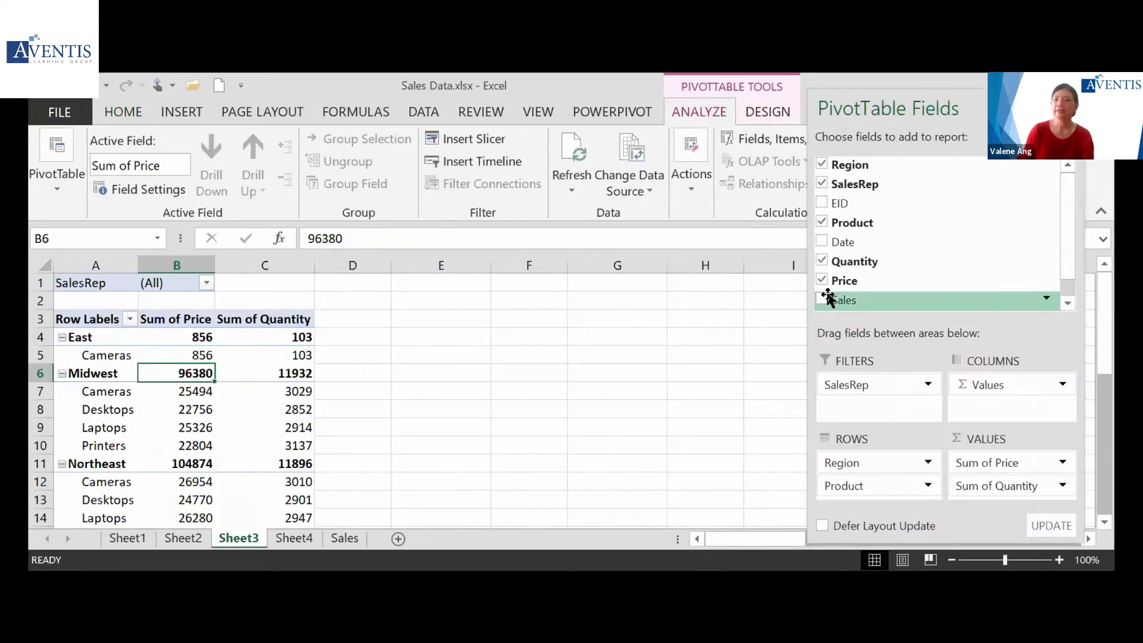
{"action": "left_click", "coordinate": [194, 408]}
Flip through Sheet1–Sheet4, then return to the Sales sheet and select I1 beside the headers
{"action": "left_click", "coordinate": [131, 538]}
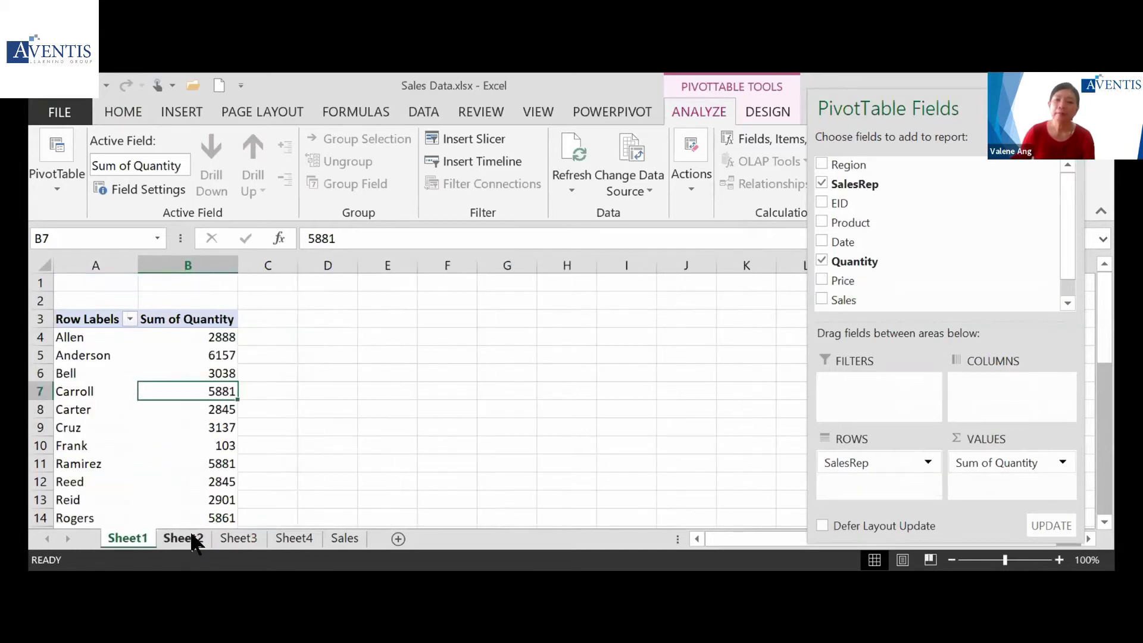
{"action": "left_click", "coordinate": [189, 539]}
{"action": "left_click", "coordinate": [231, 538]}
{"action": "left_click", "coordinate": [282, 539]}
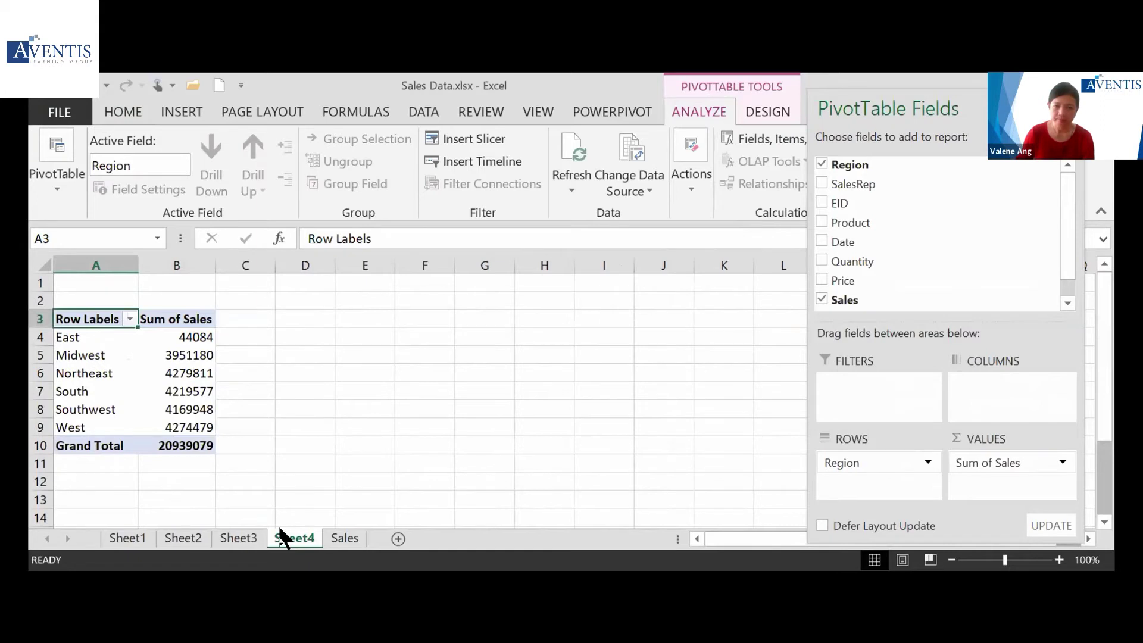
{"action": "left_click", "coordinate": [344, 539]}
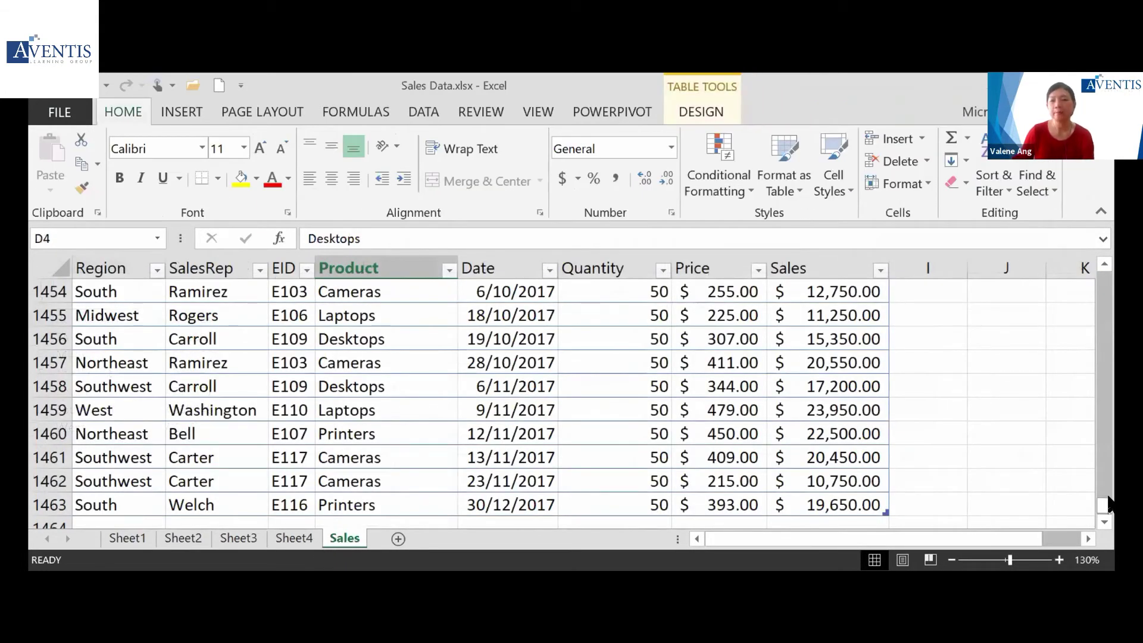
{"action": "left_click_drag", "start_coordinate": [1105, 505], "coordinate": [1104, 278]}
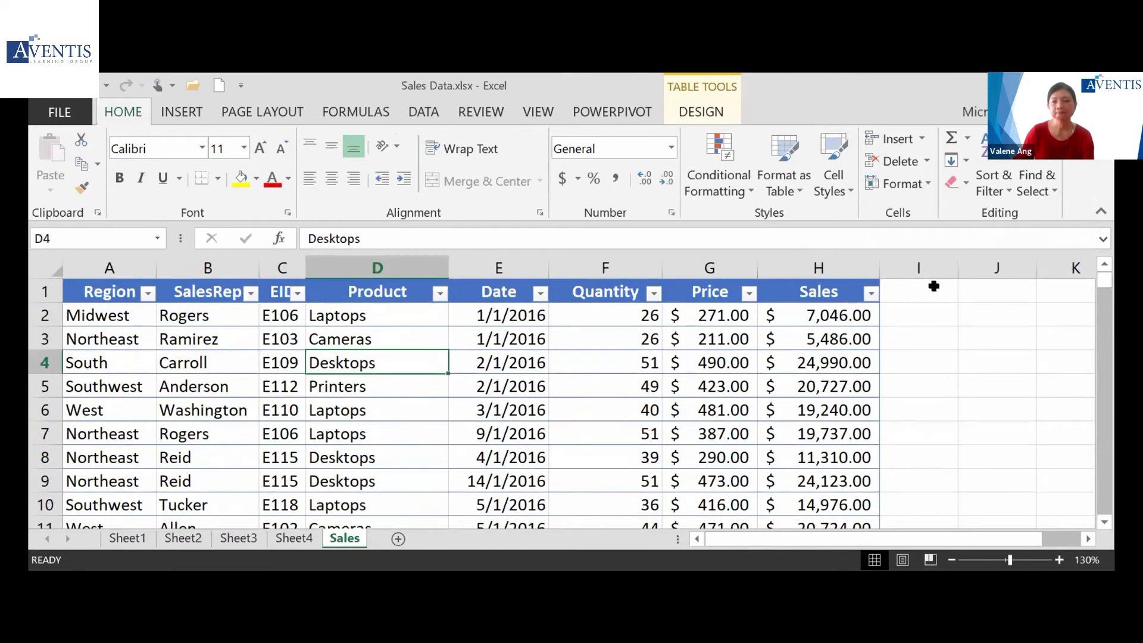
{"action": "left_click", "coordinate": [934, 286]}
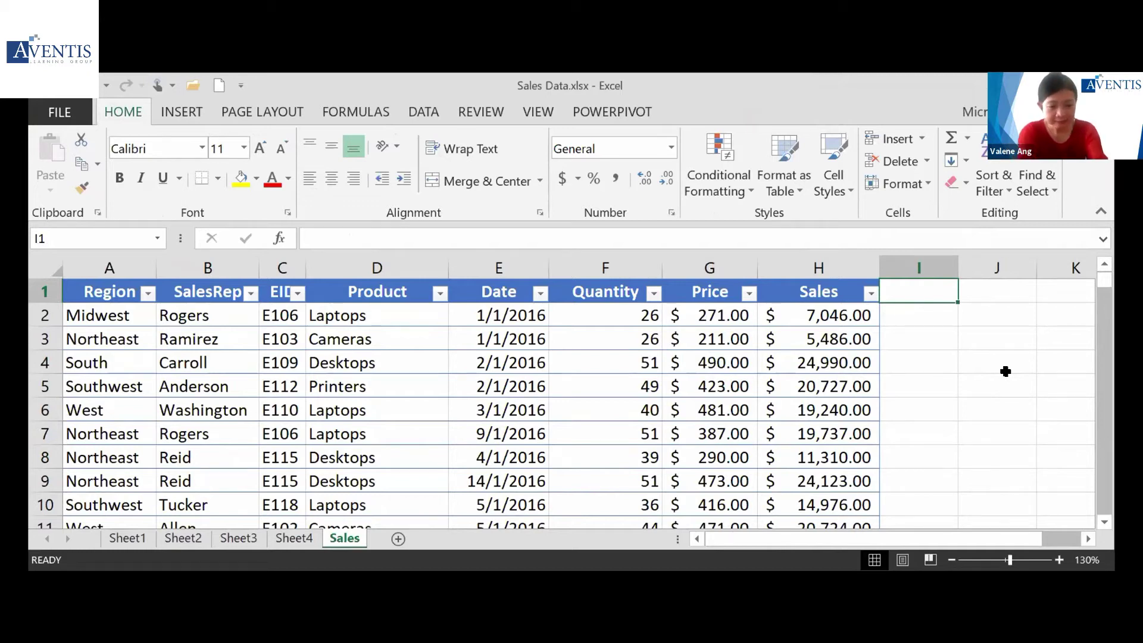
Add a GST heading in I1, enter =h2*7% in I2, and autofit column I
{"action": "type", "text": "GST"}
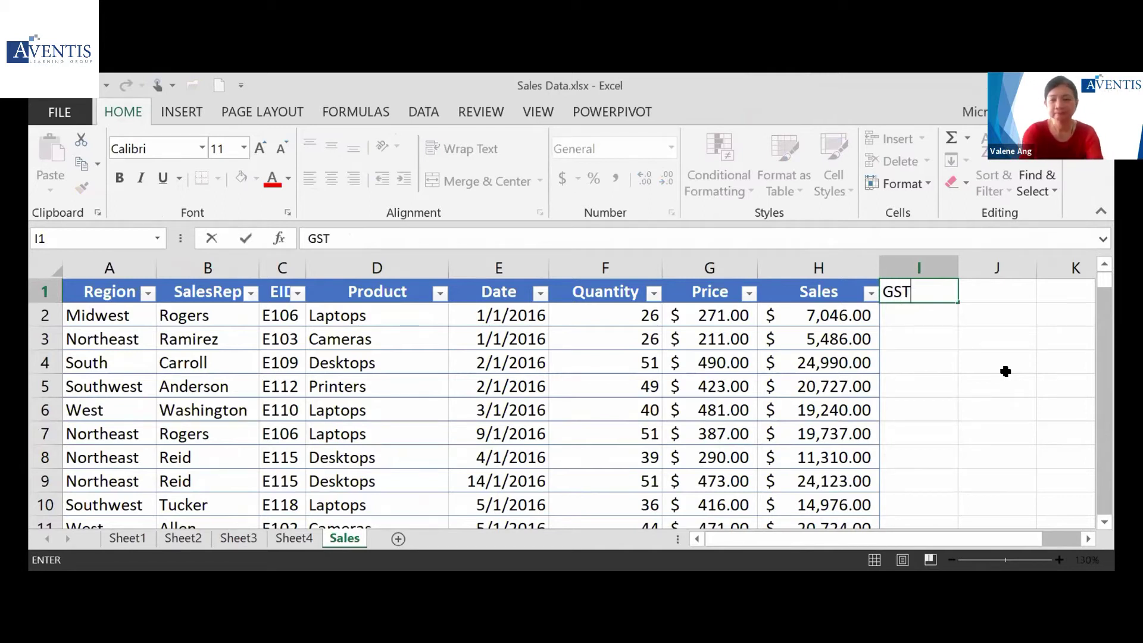
{"action": "key", "text": "Return"}
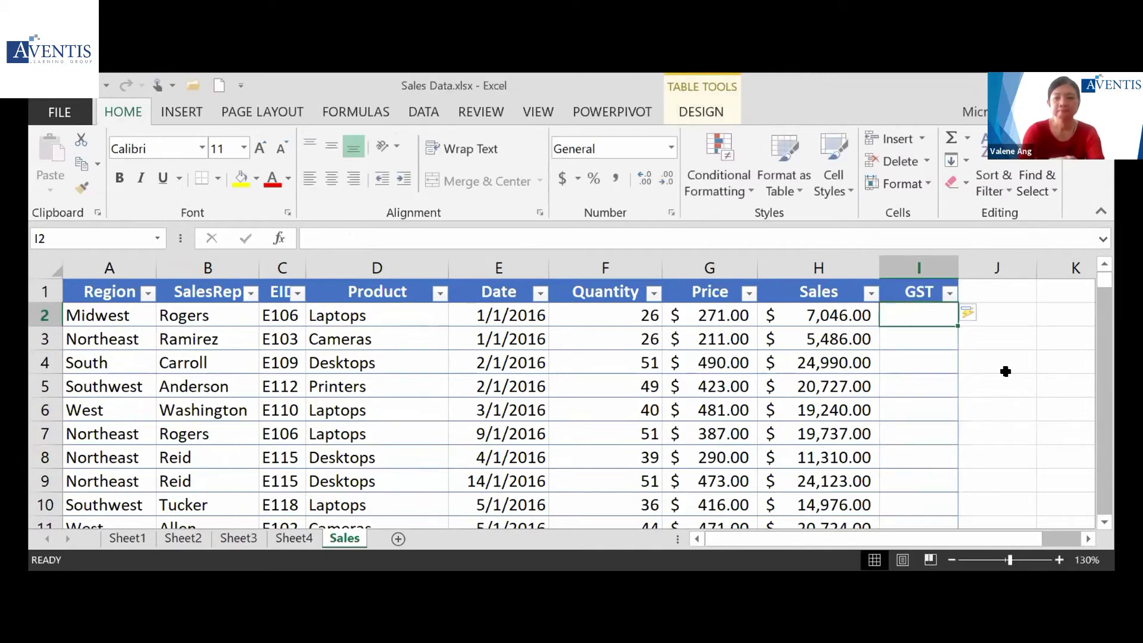
{"action": "type", "text": "="}
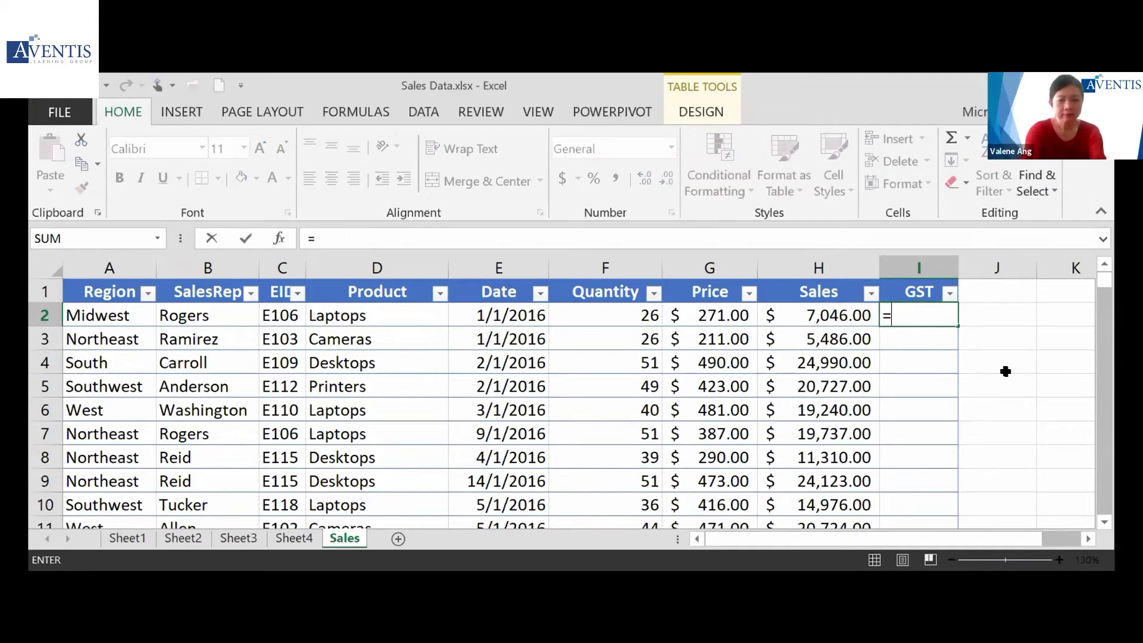
{"action": "type", "text": "h2"}
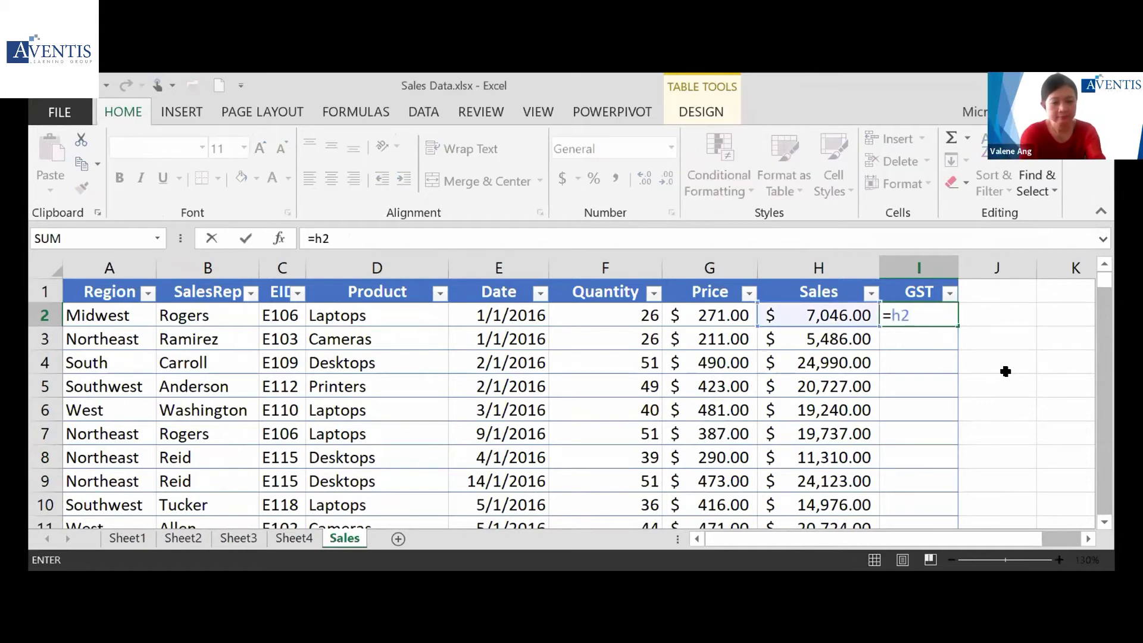
{"action": "type", "text": "*"}
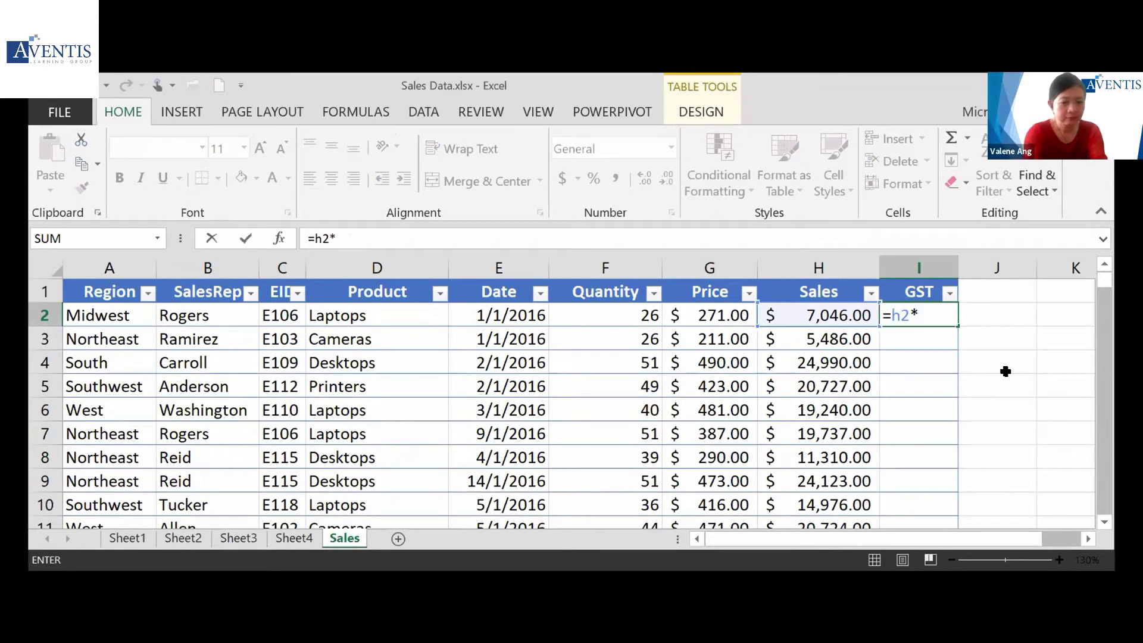
{"action": "type", "text": "7%"}
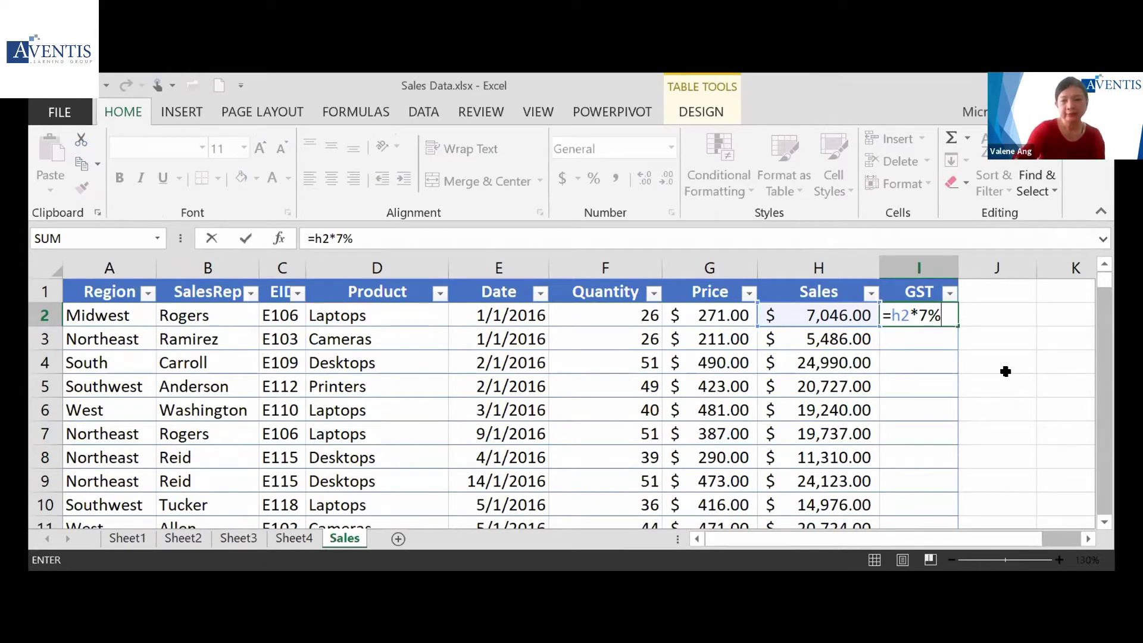
{"action": "key", "text": "Return"}
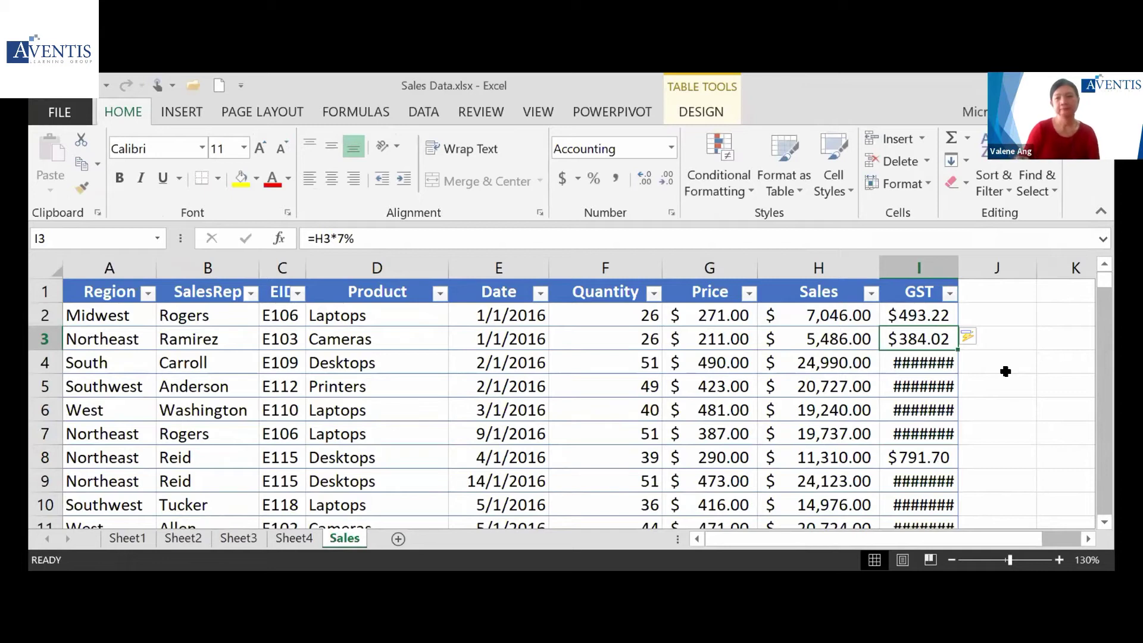
{"action": "double_click", "coordinate": [956, 264]}
Check the GST formula in cells I2, I5, I6 and I8
{"action": "left_click", "coordinate": [931, 314]}
{"action": "left_click", "coordinate": [933, 386]}
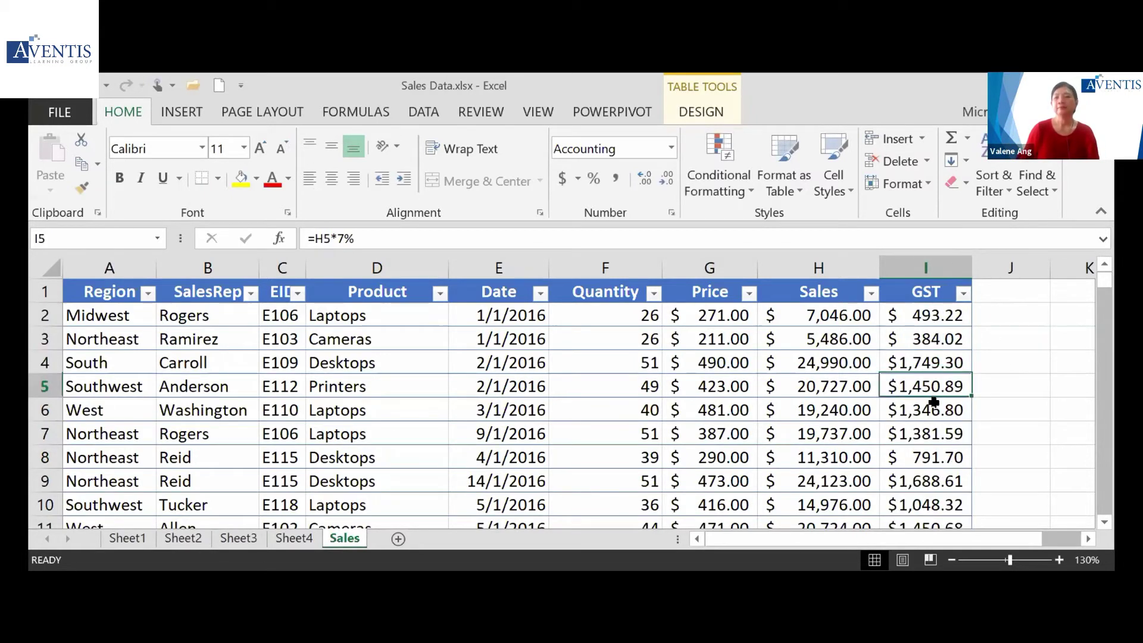
{"action": "left_click", "coordinate": [934, 410]}
{"action": "left_click", "coordinate": [935, 458]}
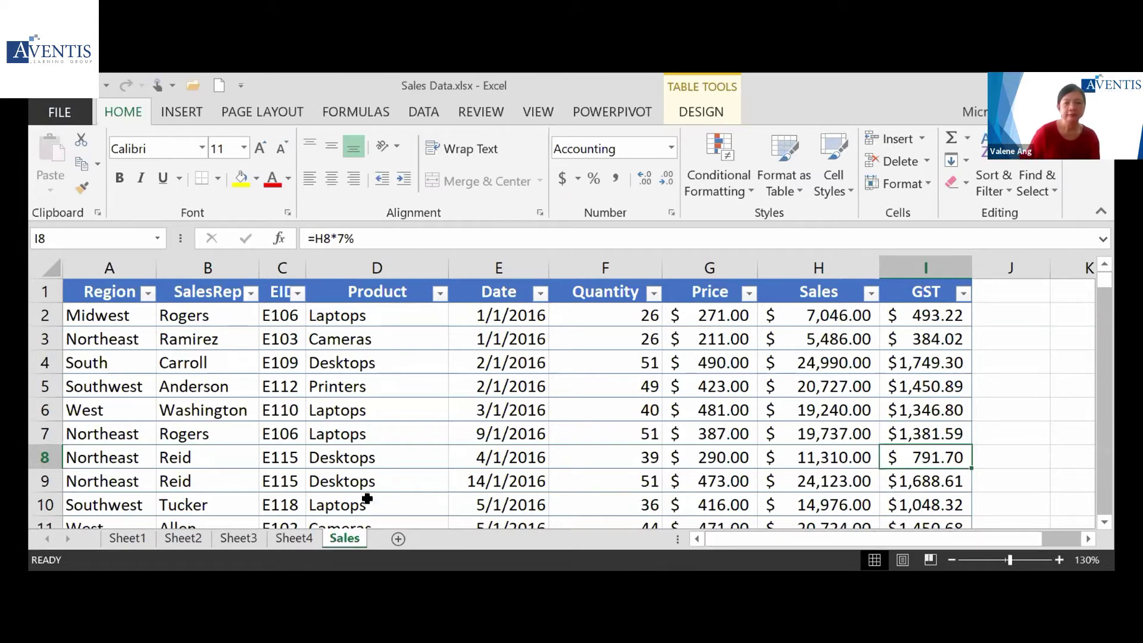
Go to Sheet1's SalesRep pivot and reposition the floating PivotTable Fields list
{"action": "left_click", "coordinate": [128, 538]}
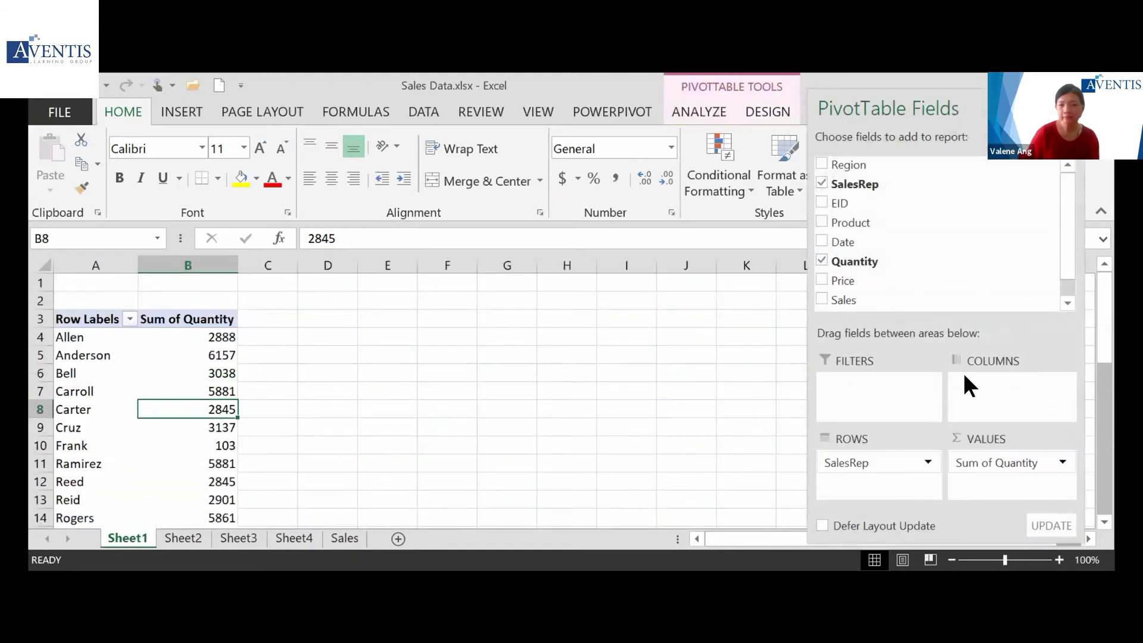
{"action": "scroll", "coordinate": [1067, 301], "scroll_direction": "down", "scroll_amount": 1}
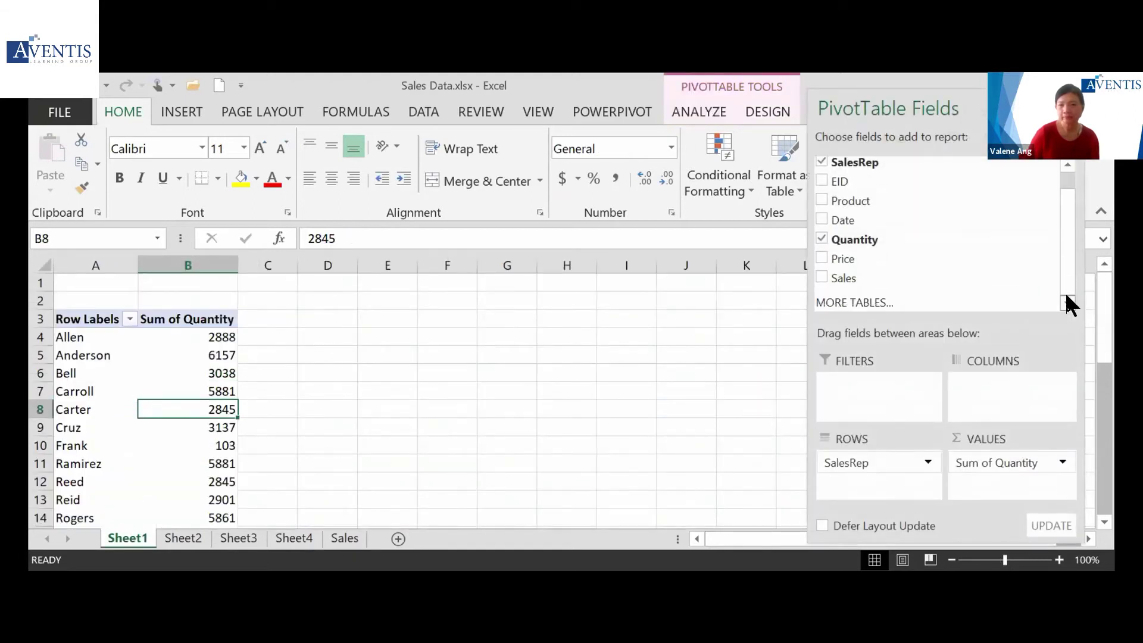
{"action": "left_click_drag", "start_coordinate": [947, 107], "coordinate": [487, 130]}
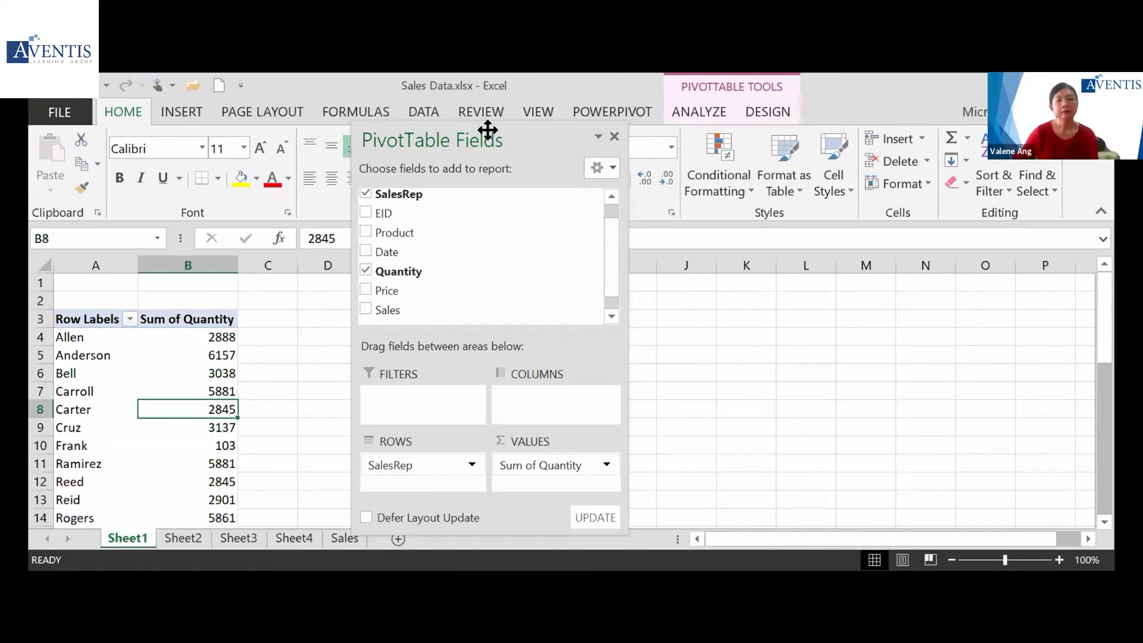
{"action": "left_click_drag", "start_coordinate": [487, 130], "coordinate": [875, 145]}
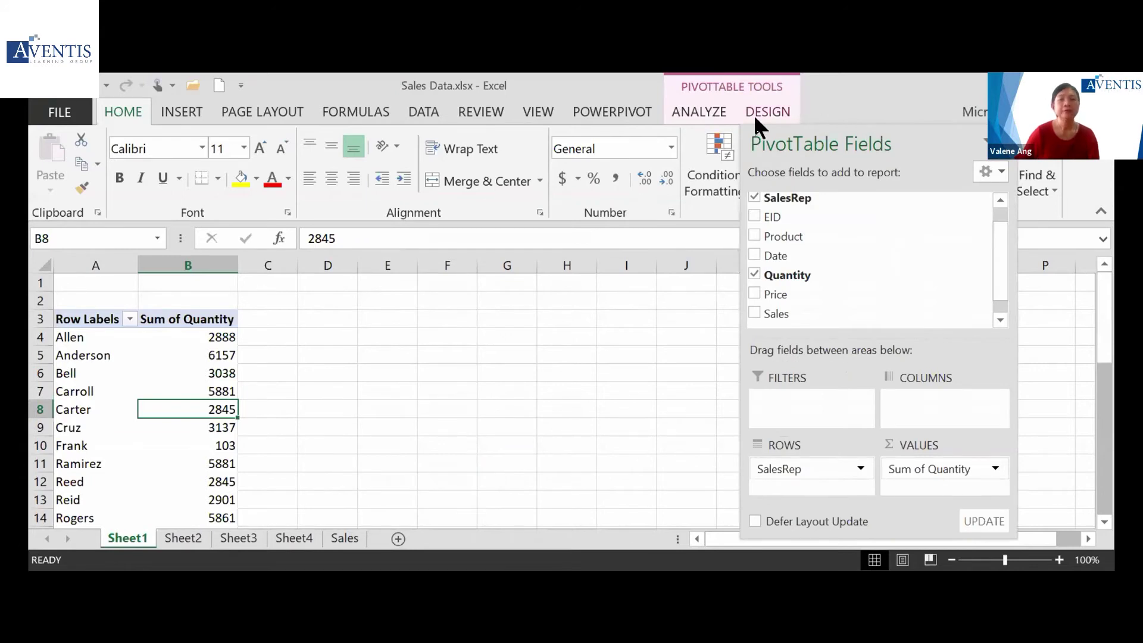
Refresh All pivot tables from the PivotTable Analyze Refresh menu
{"action": "left_click", "coordinate": [699, 111]}
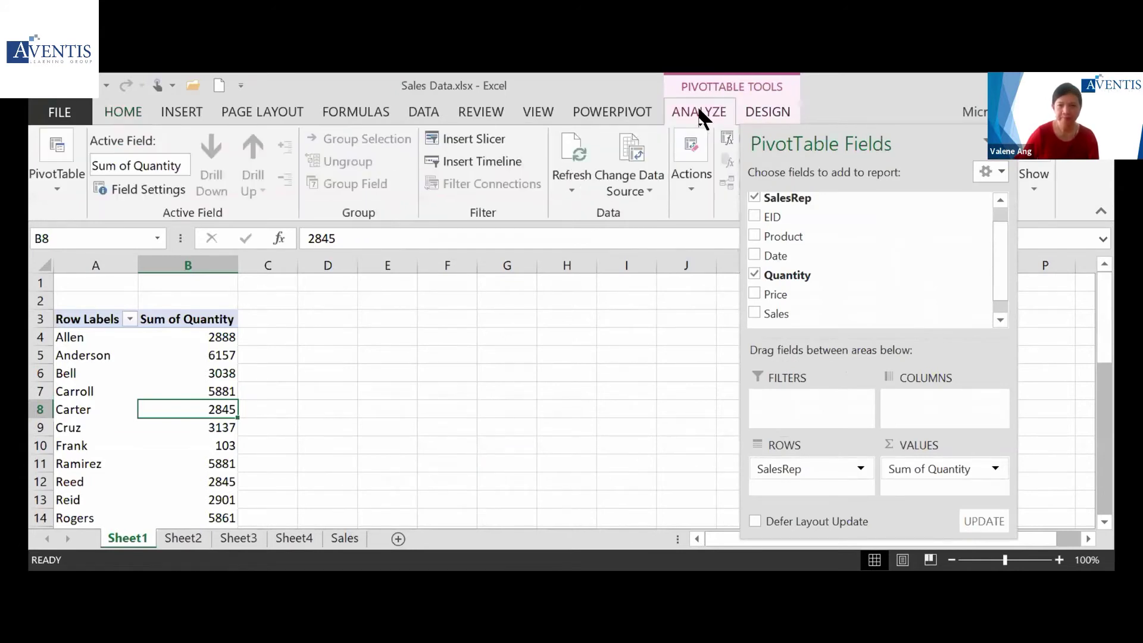
{"action": "left_click", "coordinate": [571, 190]}
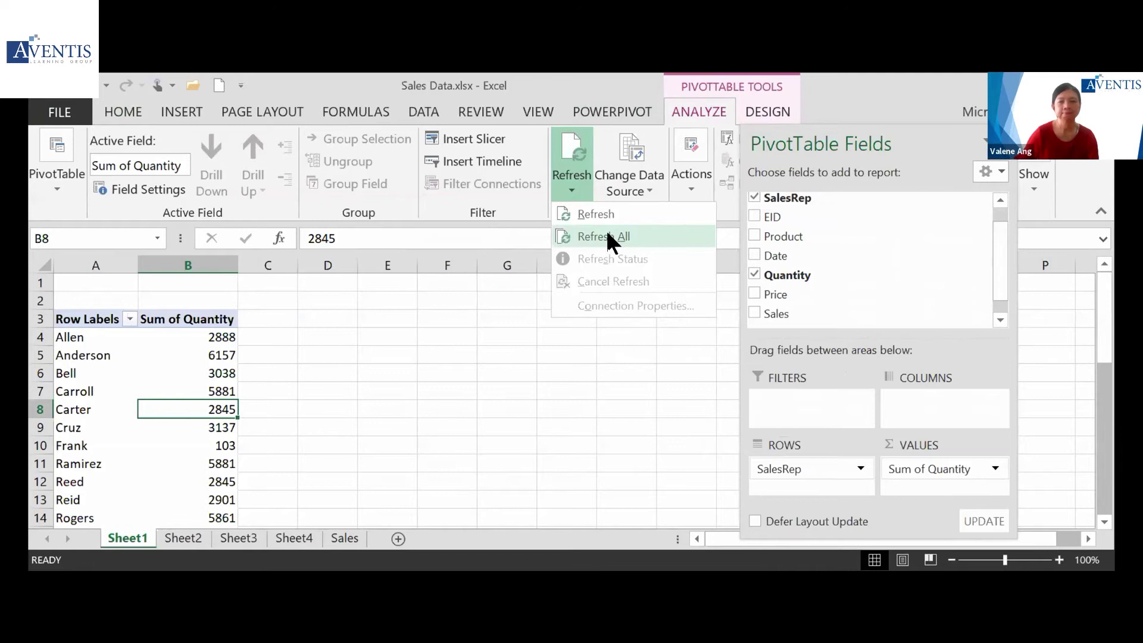
{"action": "left_click", "coordinate": [609, 239]}
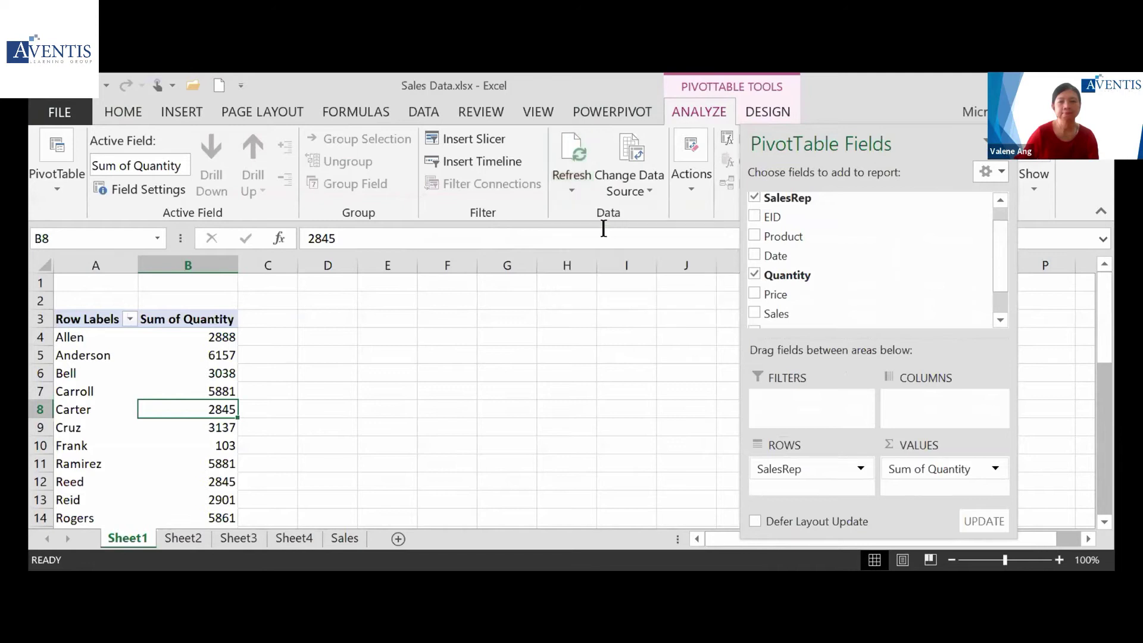
{"action": "left_click", "coordinate": [1004, 319]}
{"action": "left_click", "coordinate": [1001, 319]}
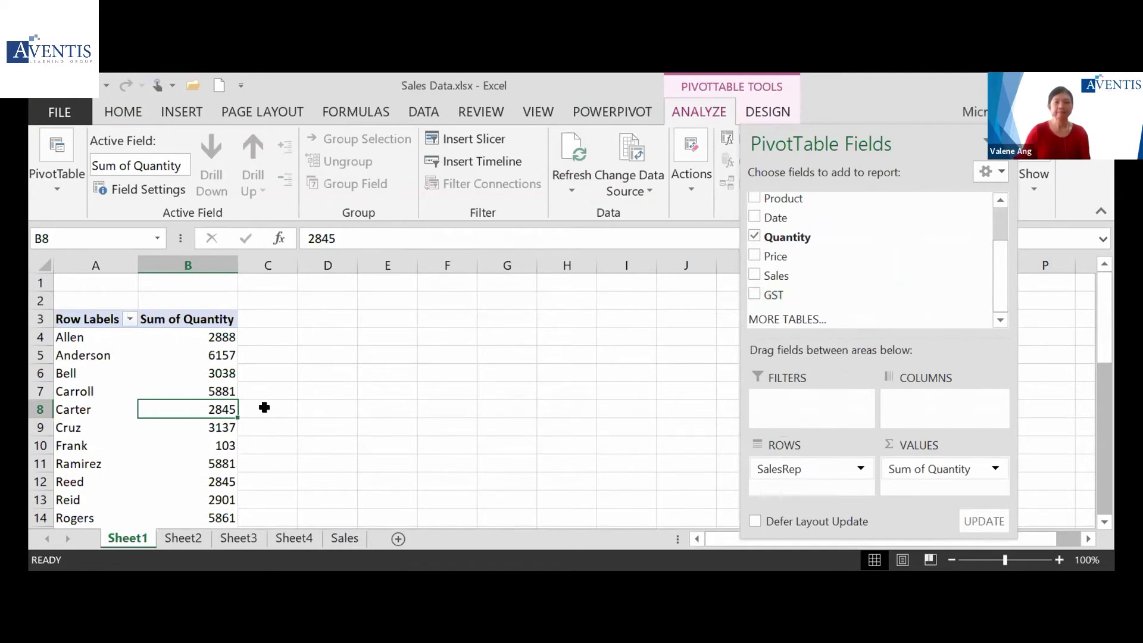
Review the refreshed Sheet2 and Sheet3 pivots and their field lists
{"action": "left_click", "coordinate": [195, 541]}
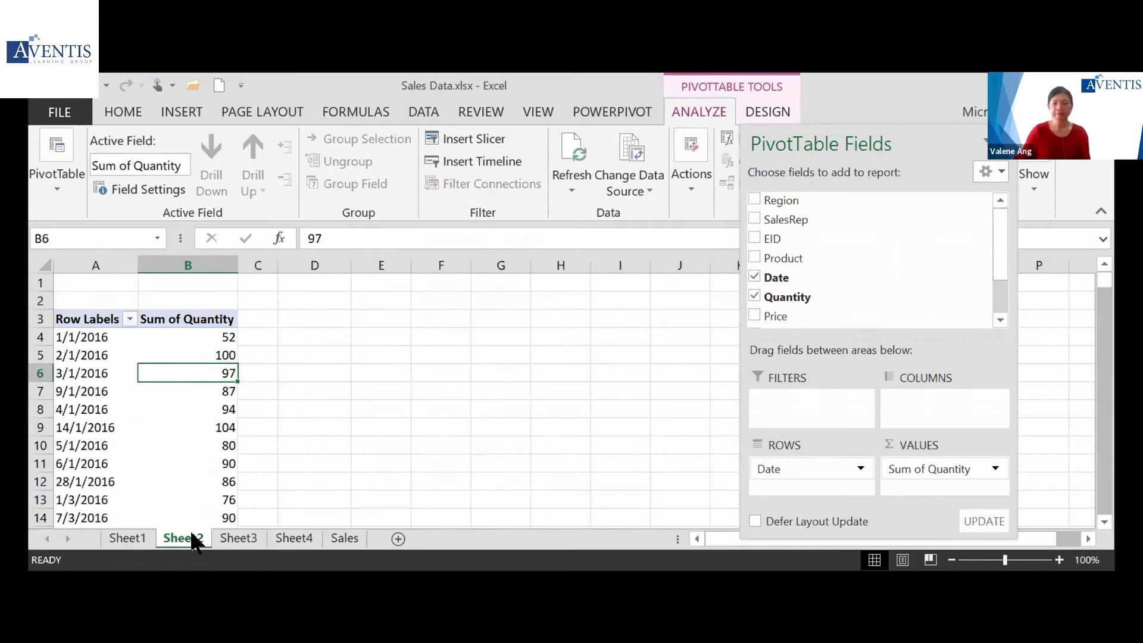
{"action": "left_click", "coordinate": [204, 406]}
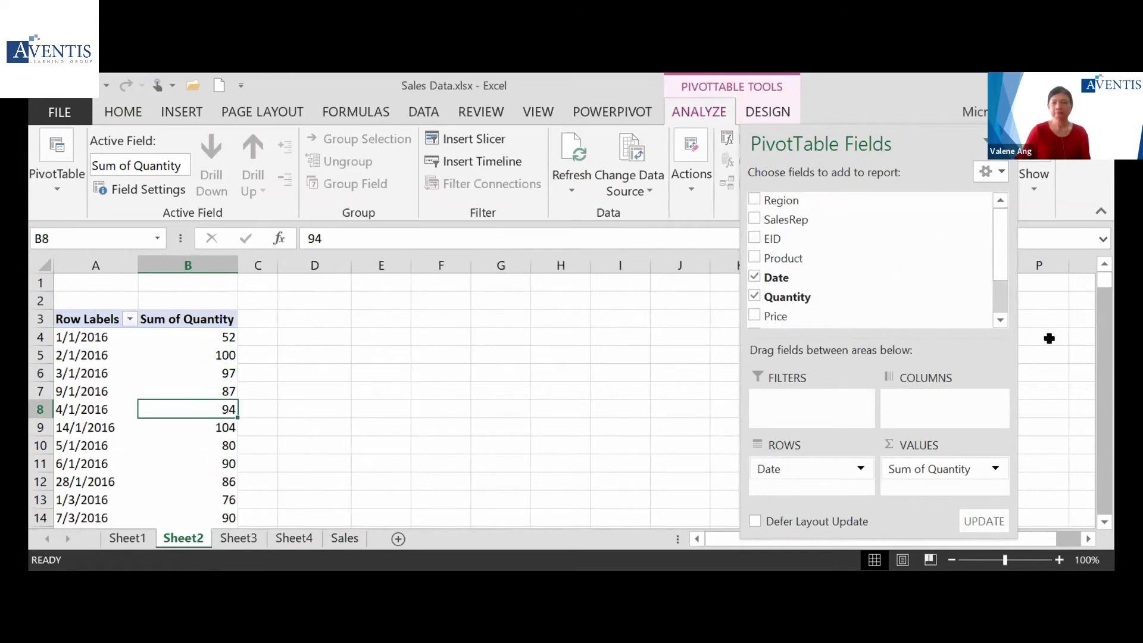
{"action": "left_click", "coordinate": [1000, 320]}
{"action": "left_click", "coordinate": [1000, 320]}
{"action": "left_click", "coordinate": [1000, 320]}
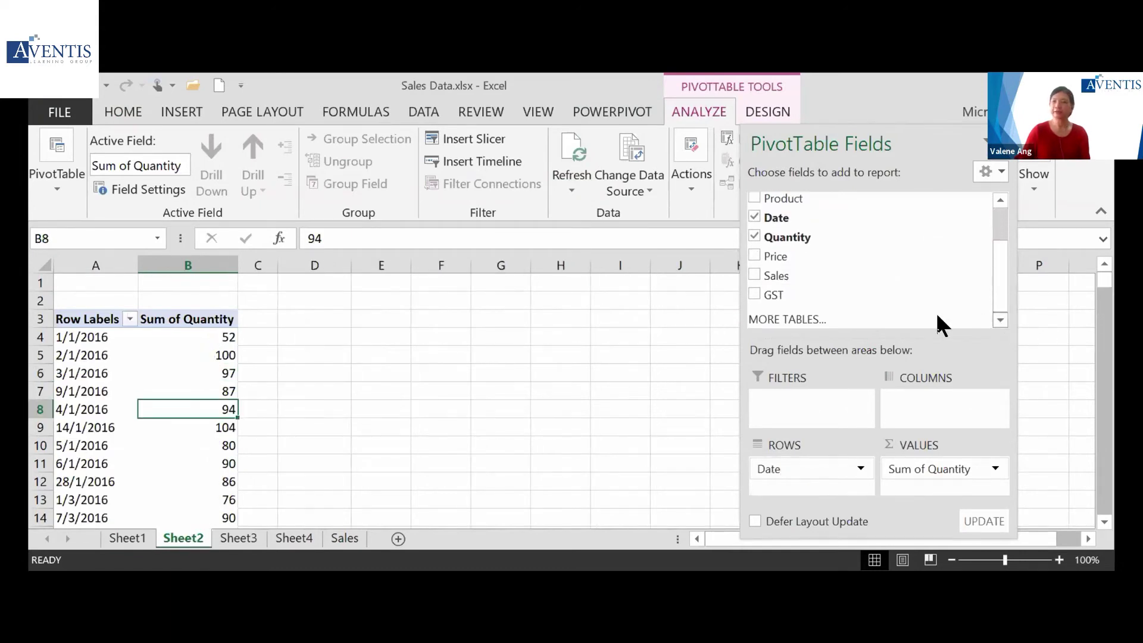
{"action": "left_click", "coordinate": [245, 539]}
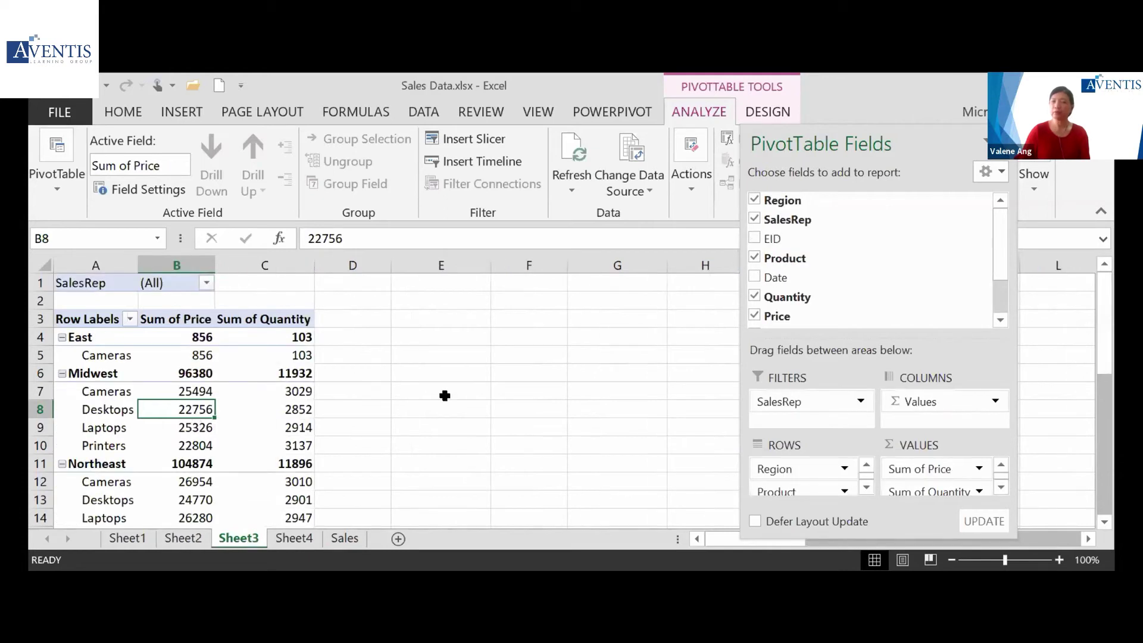
{"action": "left_click", "coordinate": [1000, 320]}
{"action": "left_click", "coordinate": [1000, 320]}
{"action": "left_click", "coordinate": [1000, 321]}
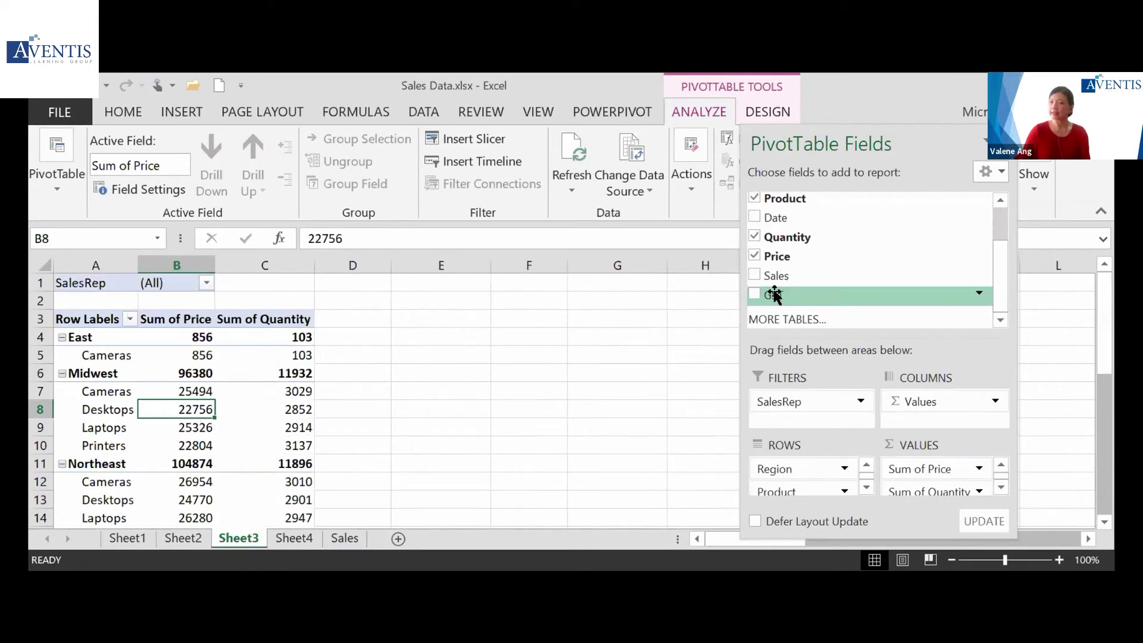
Review Sheet4's Region pivot, selecting South's total in B7, and browse its field list
{"action": "left_click", "coordinate": [296, 539]}
{"action": "left_click", "coordinate": [177, 392]}
{"action": "left_click", "coordinate": [1004, 317]}
{"action": "left_click", "coordinate": [1004, 317]}
{"action": "left_click", "coordinate": [1004, 317]}
{"action": "left_click", "coordinate": [1004, 316]}
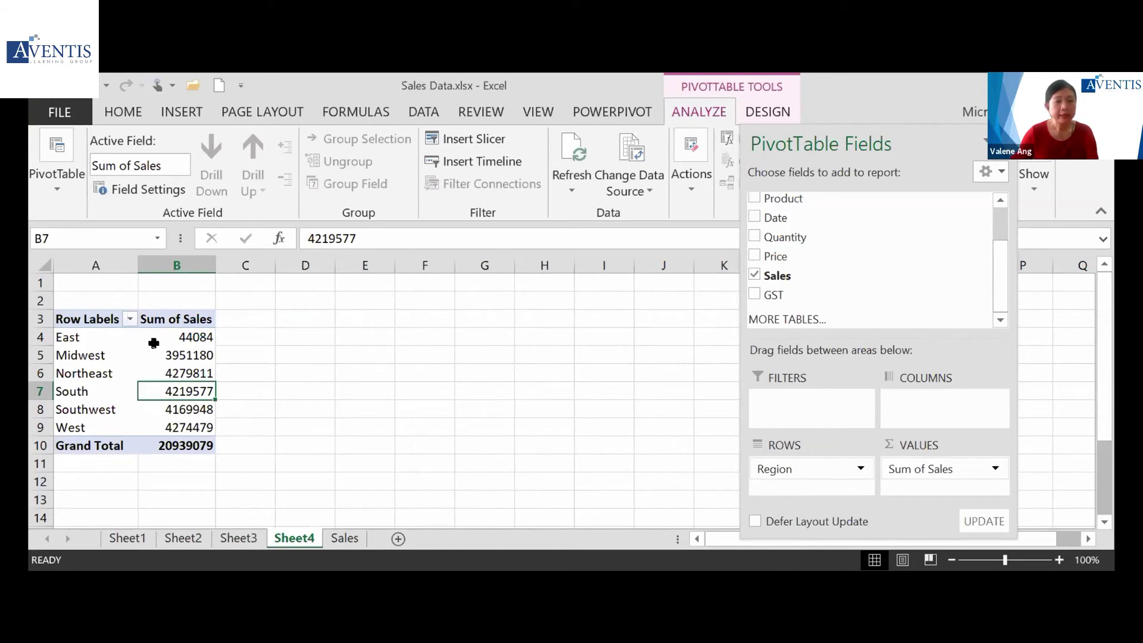
On the Sales sheet, jump from D4 to the table's last row and back up
{"action": "left_click", "coordinate": [345, 538]}
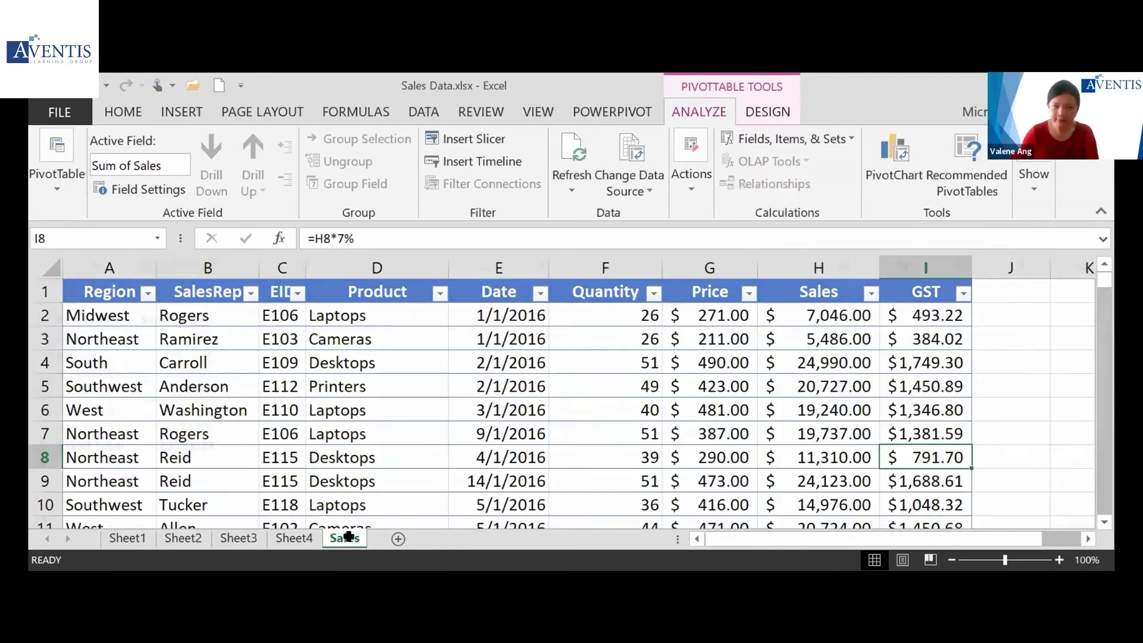
{"action": "left_click", "coordinate": [343, 354]}
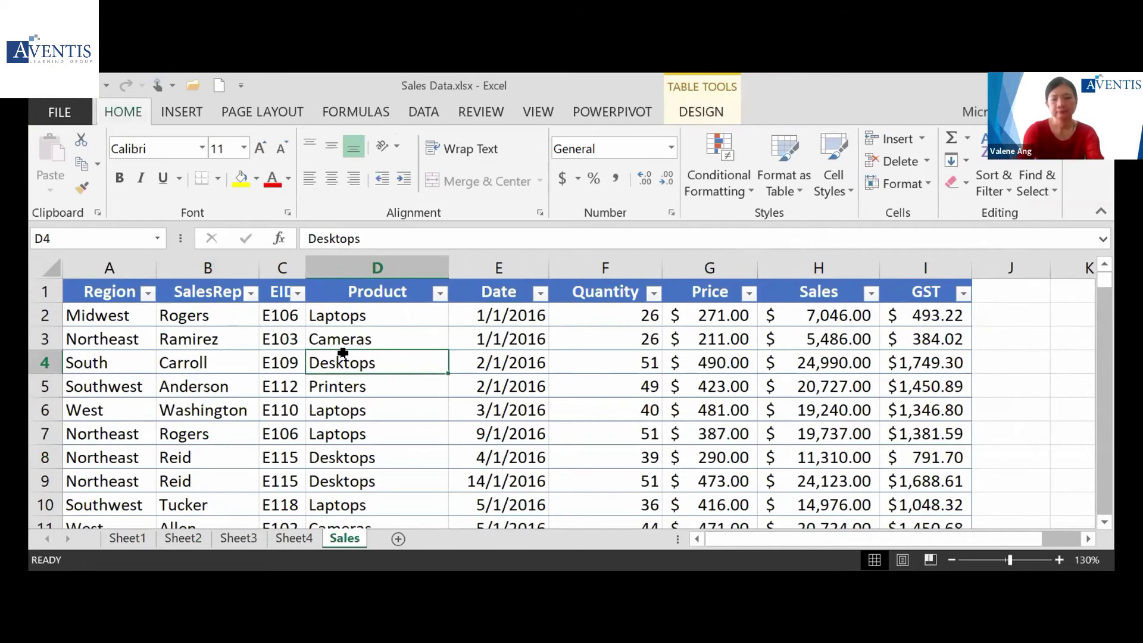
{"action": "key", "text": "ctrl+Down"}
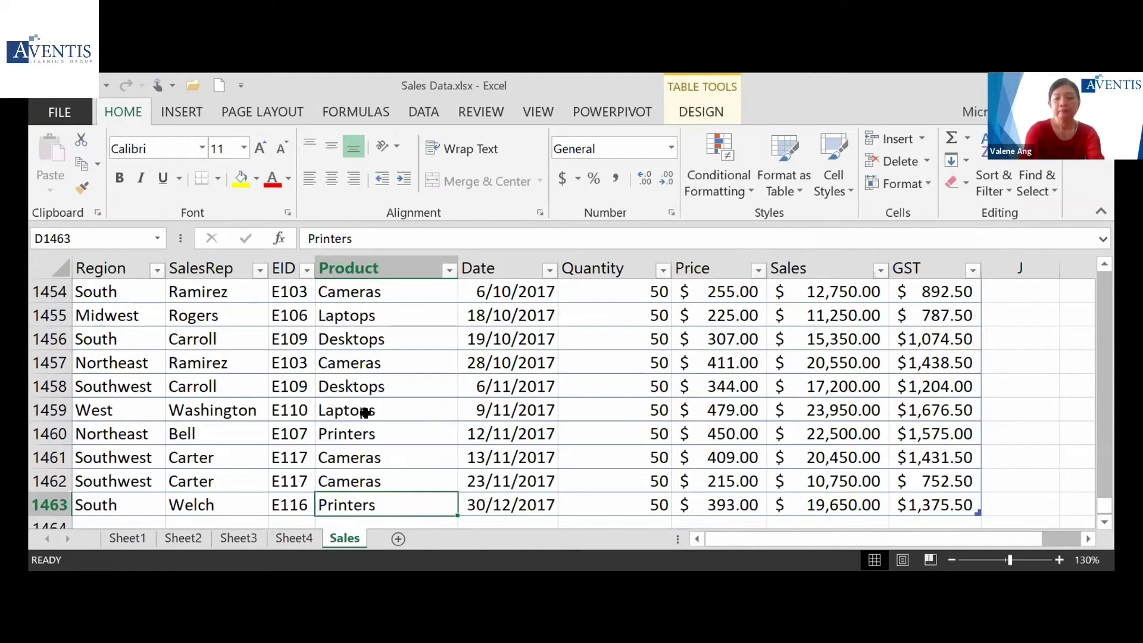
{"action": "key", "text": "ctrl+Up"}
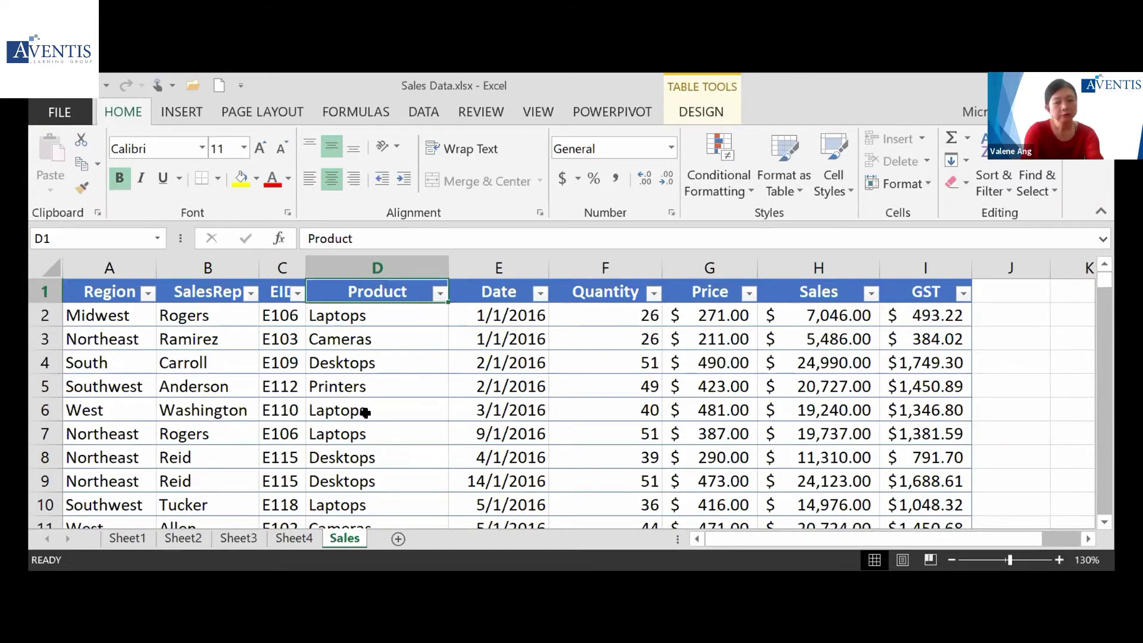
Enter abc in A1464 below the table, then select row 1463 from SalesRep through GST
{"action": "key", "text": "ctrl+Down"}
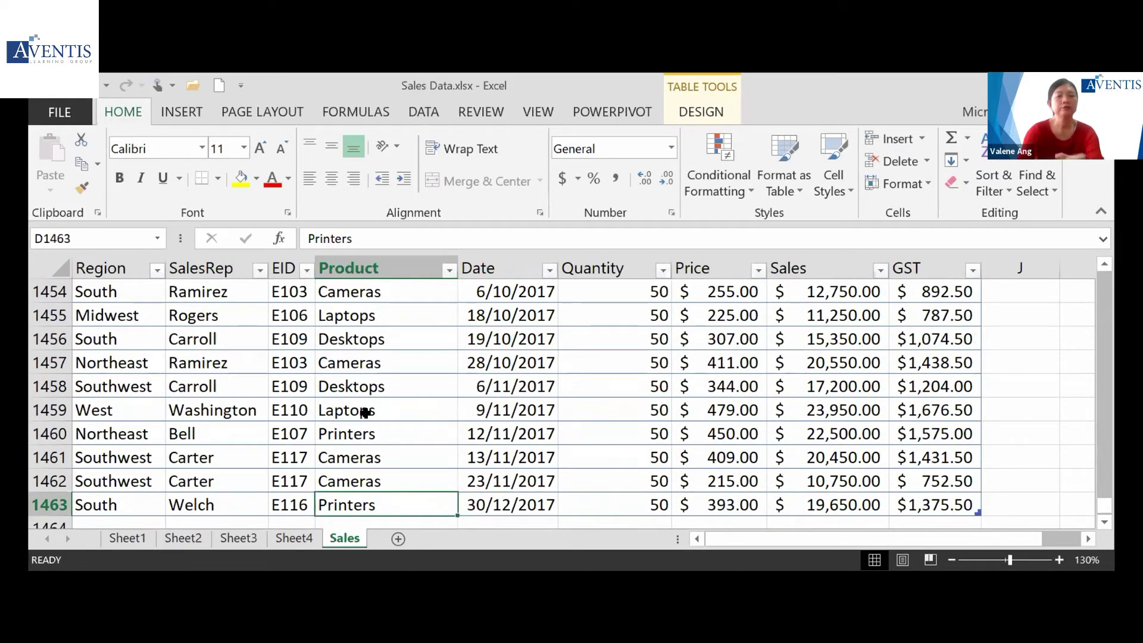
{"action": "scroll", "coordinate": [364, 412], "scroll_direction": "down", "scroll_amount": 1}
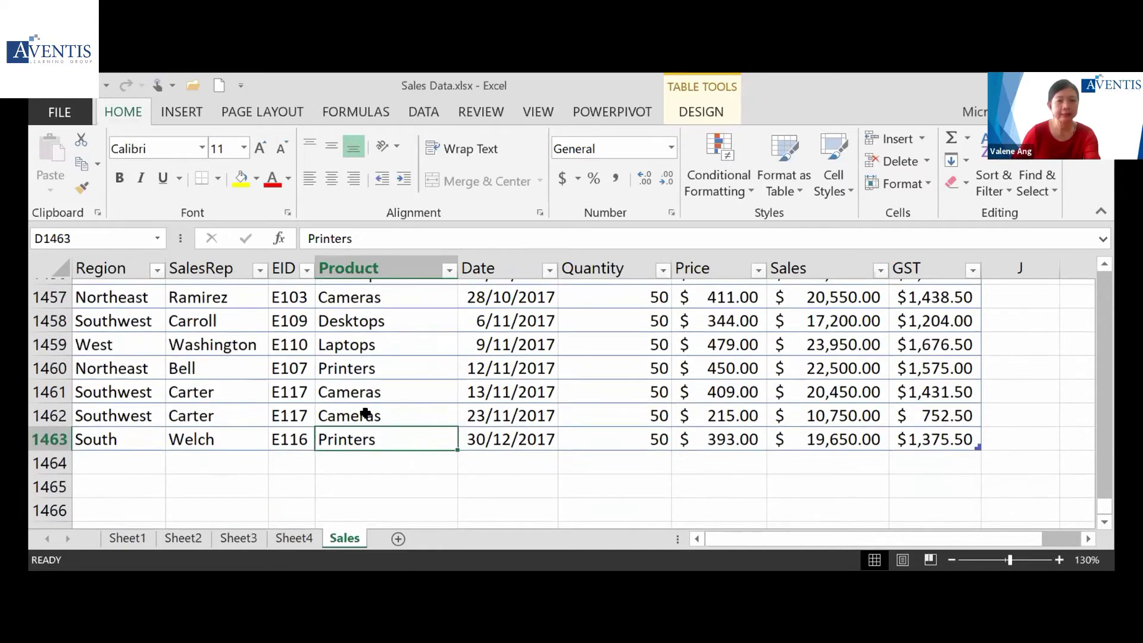
{"action": "left_click", "coordinate": [133, 452]}
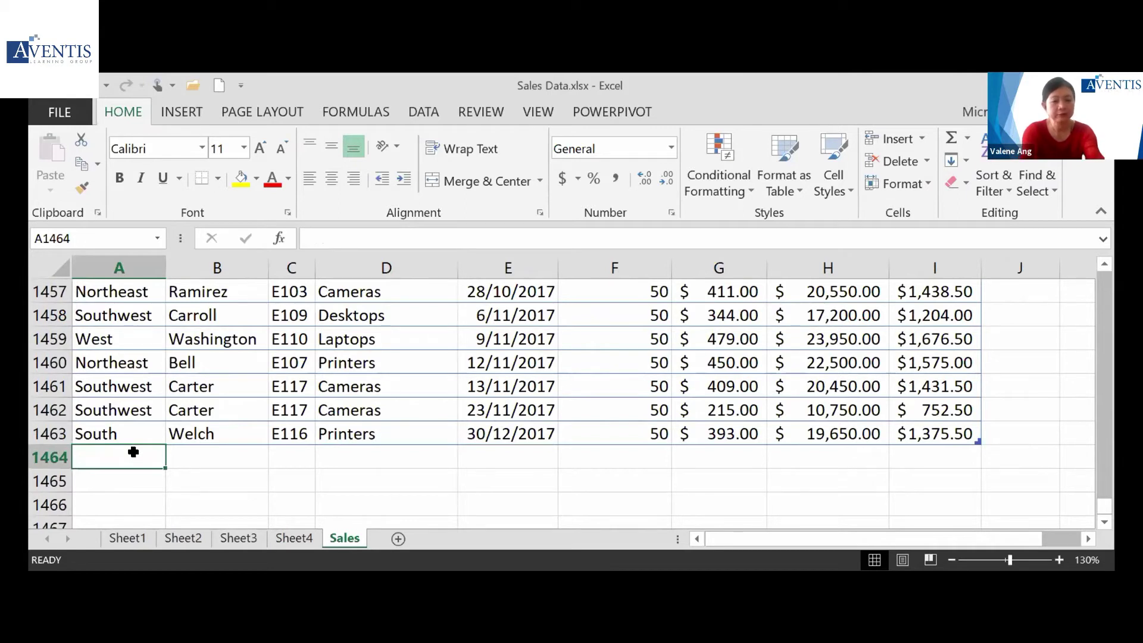
{"action": "type", "text": "ab"}
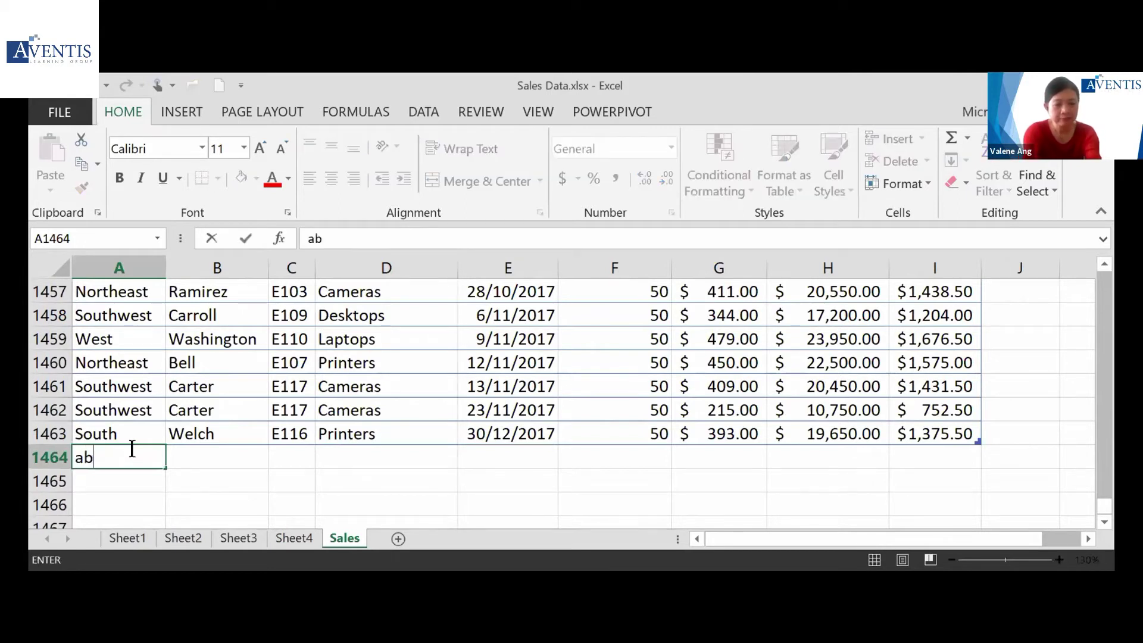
{"action": "type", "text": "c"}
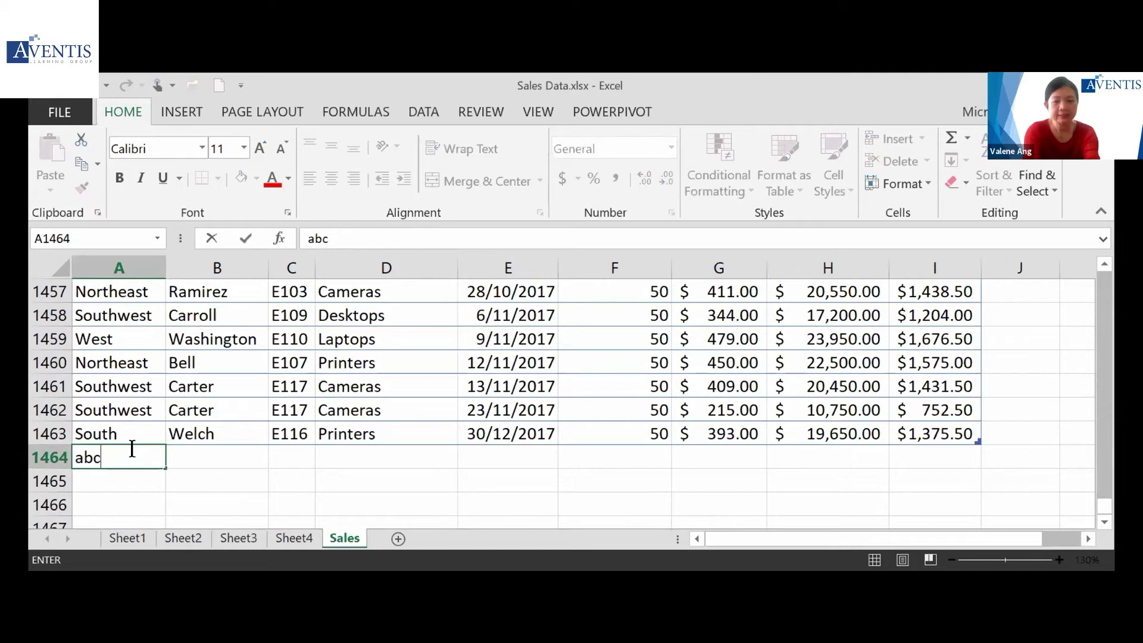
{"action": "key", "text": "Return"}
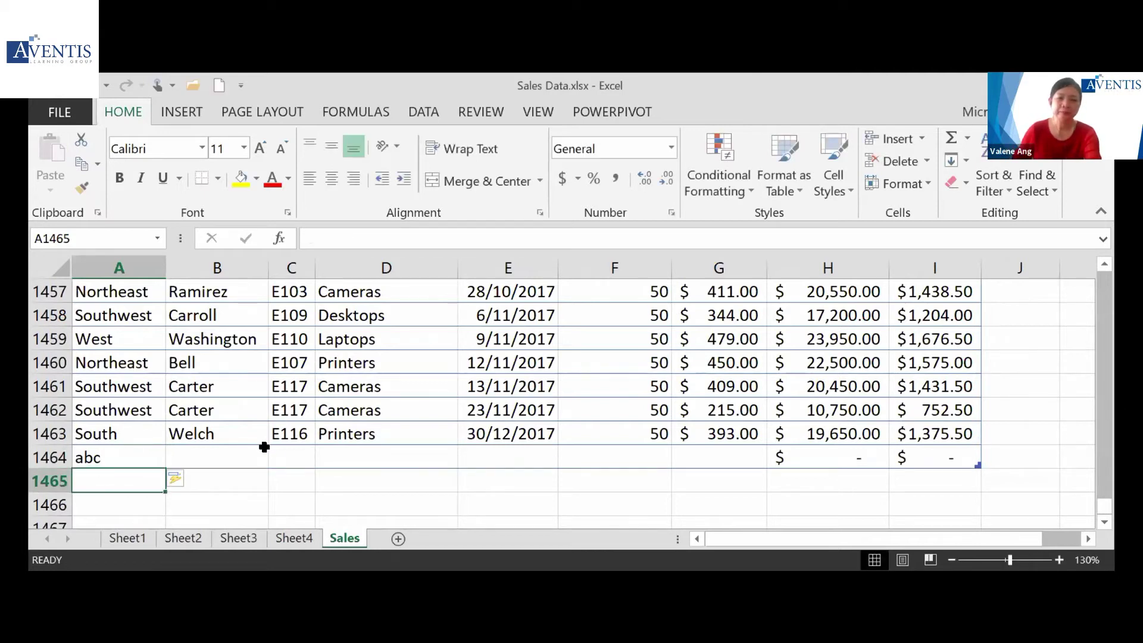
{"action": "left_click", "coordinate": [238, 435]}
{"action": "left_click_drag", "start_coordinate": [378, 438], "coordinate": [947, 430]}
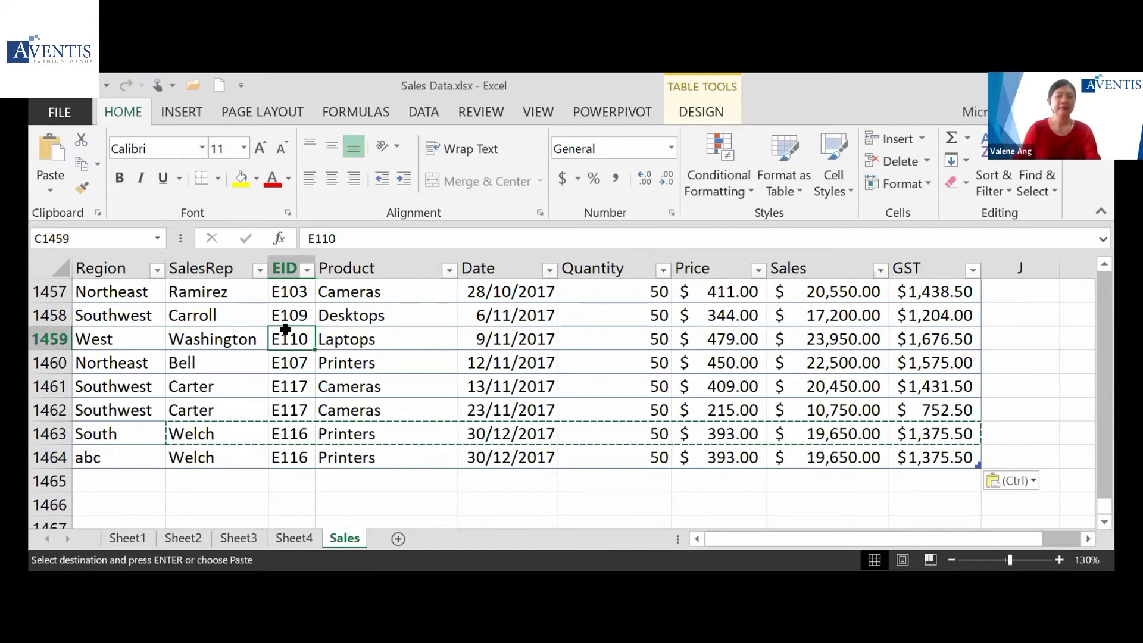
Refresh all pivot tables from Sheet4 so the new abc region appears at 19650
{"action": "left_click", "coordinate": [294, 539]}
{"action": "left_click", "coordinate": [141, 370]}
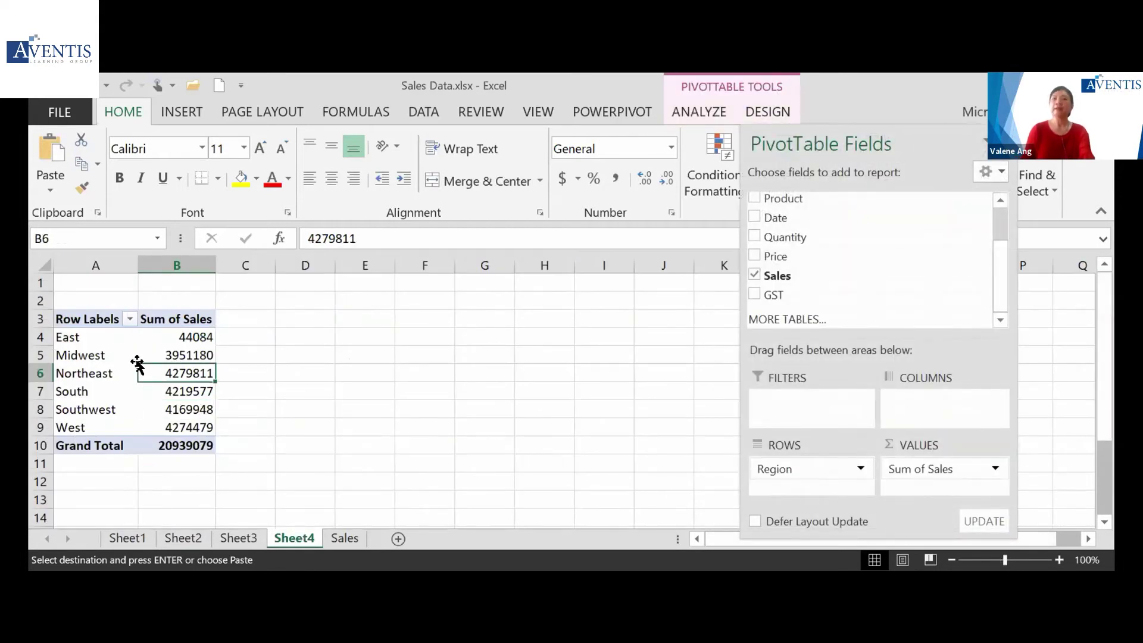
{"action": "left_click", "coordinate": [683, 98]}
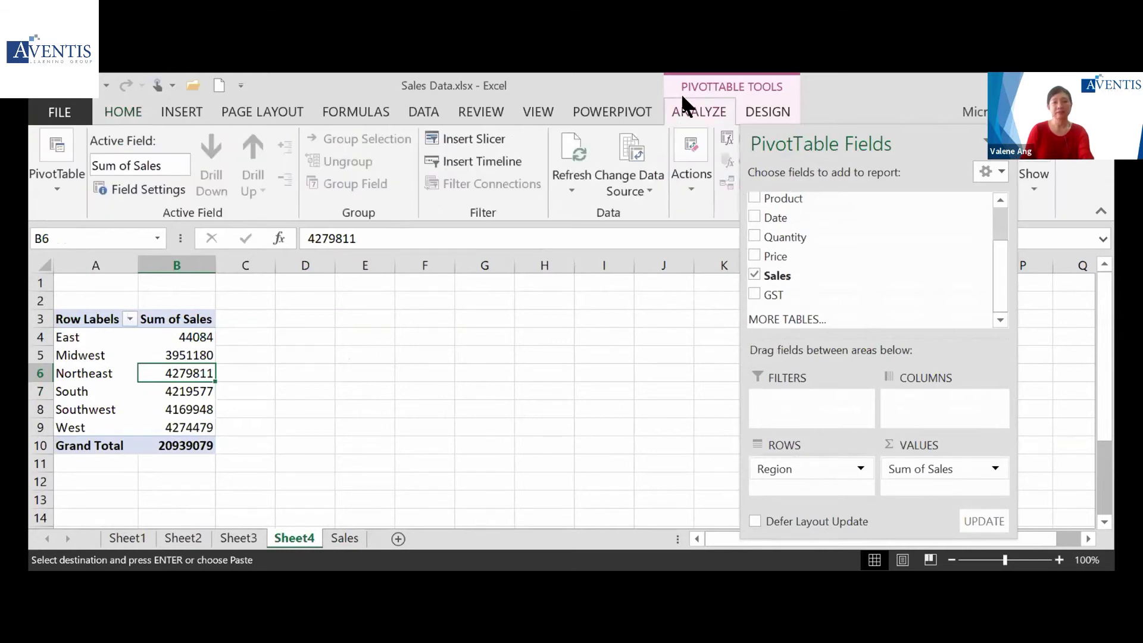
{"action": "left_click", "coordinate": [571, 184]}
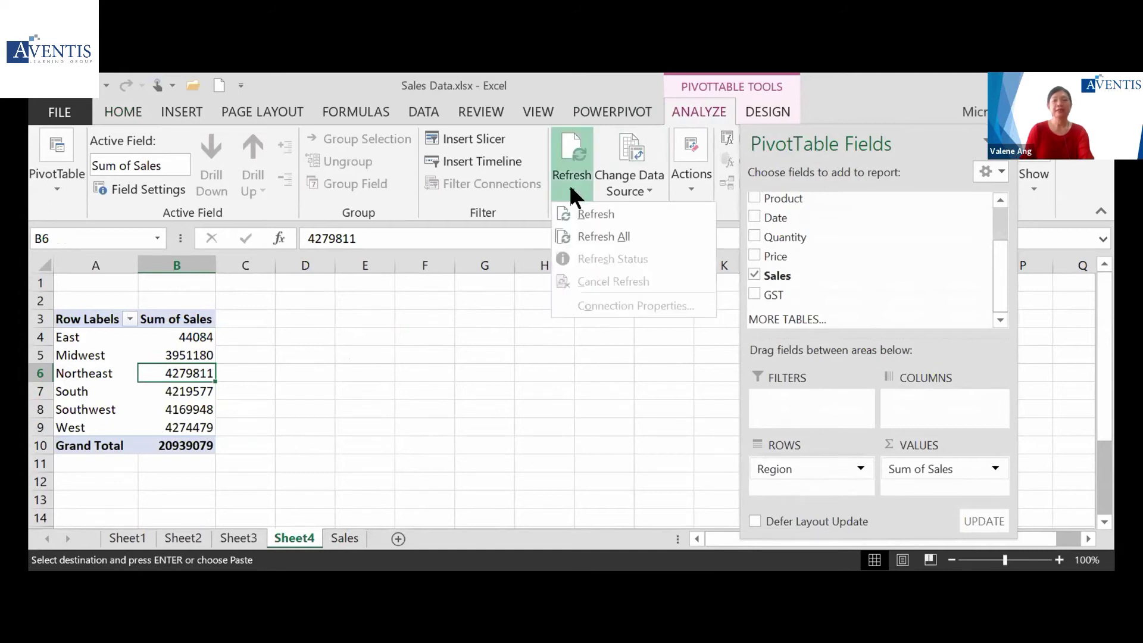
{"action": "left_click", "coordinate": [631, 235]}
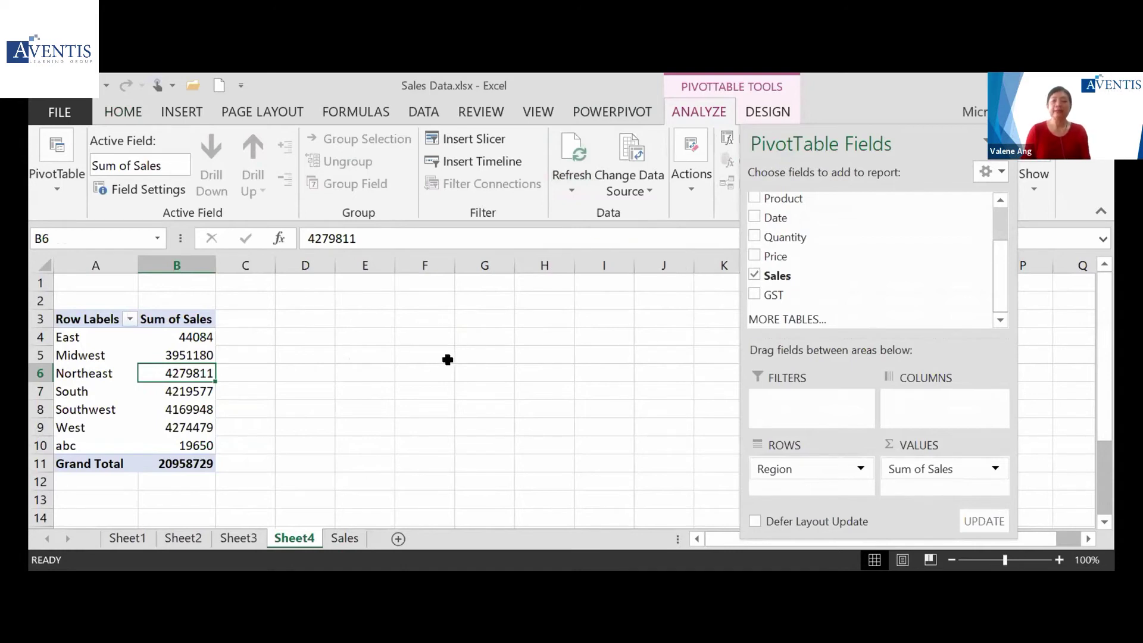
Check the refreshed pivots on Sheet3, Sheet2 and Sheet1, then return to Sheet4
{"action": "left_click", "coordinate": [238, 539]}
{"action": "scroll", "coordinate": [224, 459], "scroll_direction": "down", "scroll_amount": 8}
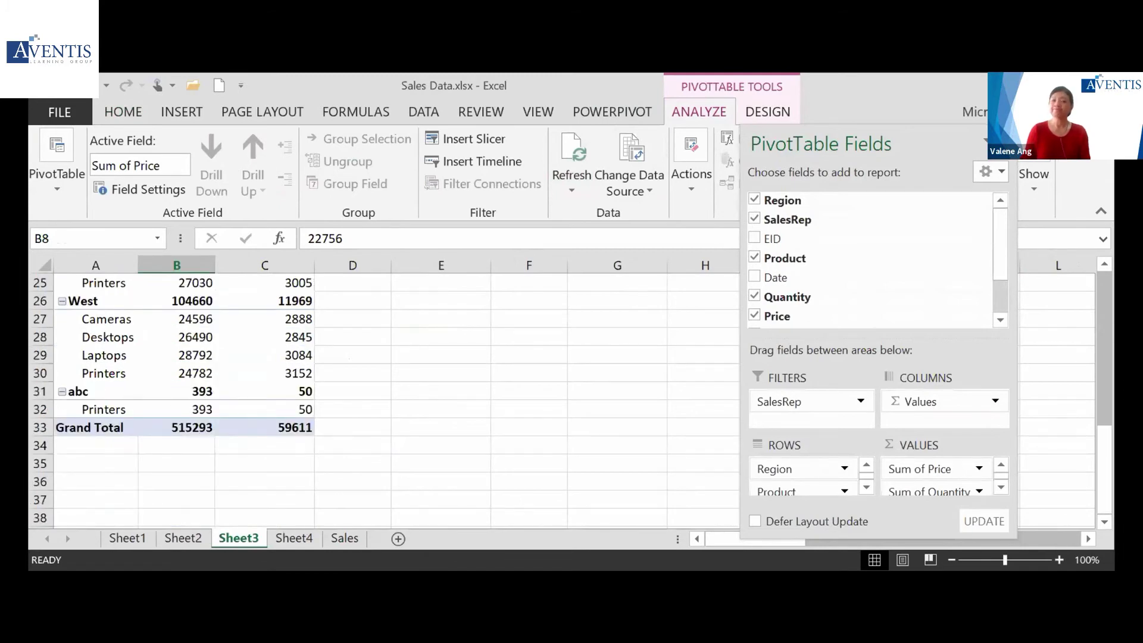
{"action": "left_click", "coordinate": [181, 538]}
{"action": "scroll", "coordinate": [190, 429], "scroll_direction": "down", "scroll_amount": 5}
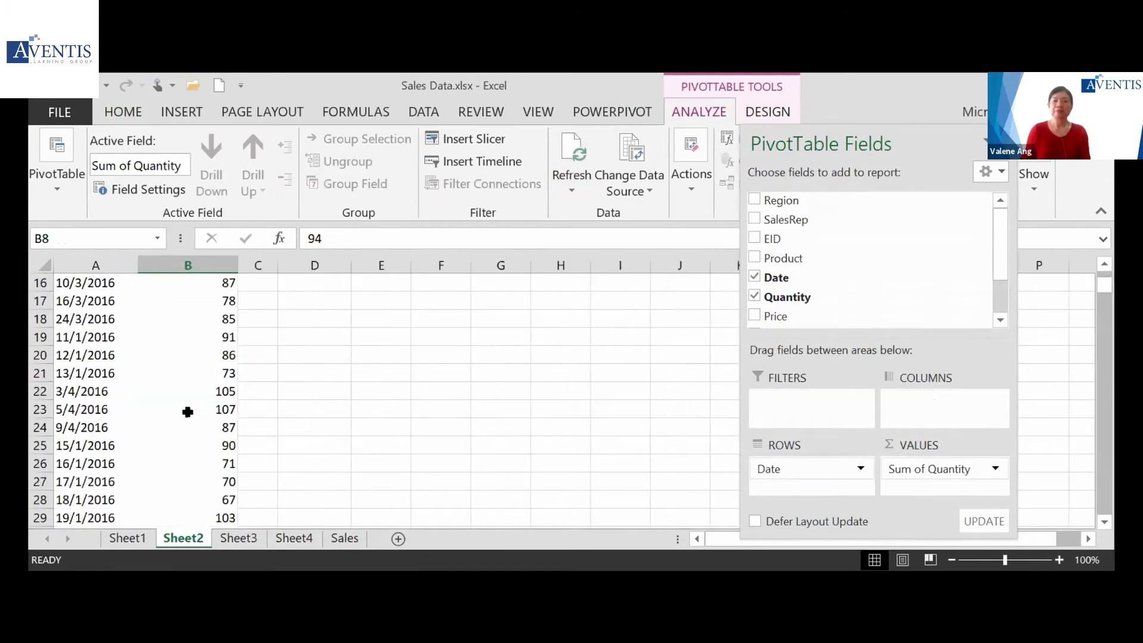
{"action": "scroll", "coordinate": [188, 411], "scroll_direction": "up", "scroll_amount": 5}
{"action": "left_click", "coordinate": [126, 537]}
{"action": "scroll", "coordinate": [155, 427], "scroll_direction": "down", "scroll_amount": 4}
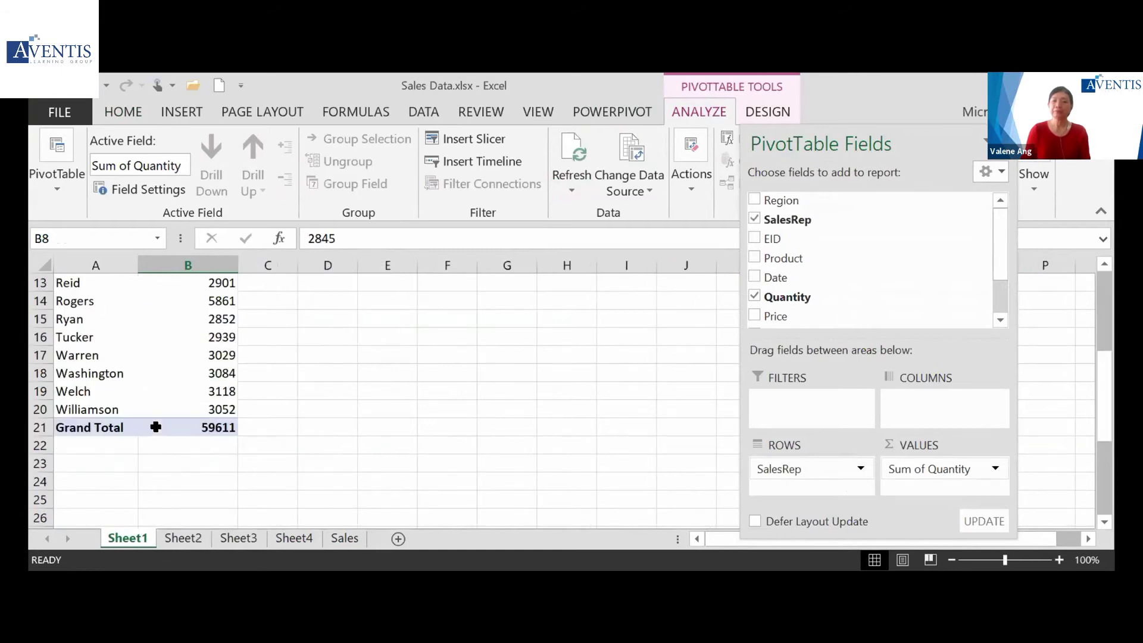
{"action": "scroll", "coordinate": [155, 427], "scroll_direction": "up", "scroll_amount": 4}
{"action": "key", "text": "ctrl+Page_Down"}
{"action": "key", "text": "ctrl+Page_Down"}
{"action": "scroll", "coordinate": [94, 376], "scroll_direction": "down", "scroll_amount": 1}
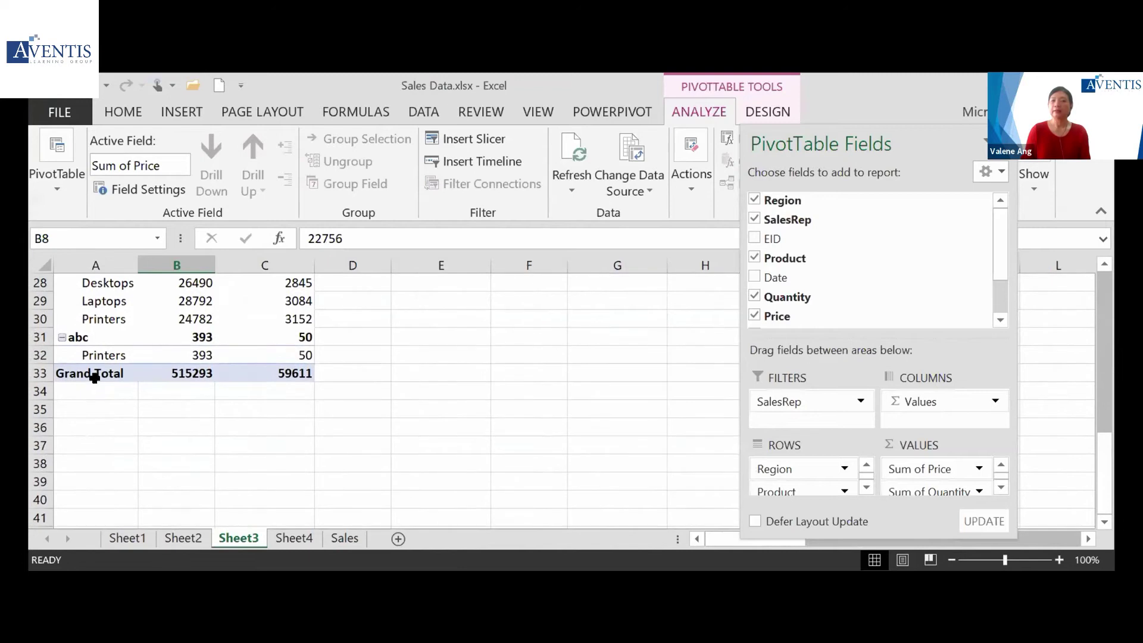
{"action": "left_click", "coordinate": [97, 338]}
{"action": "left_click", "coordinate": [294, 539]}
{"action": "left_click", "coordinate": [156, 424]}
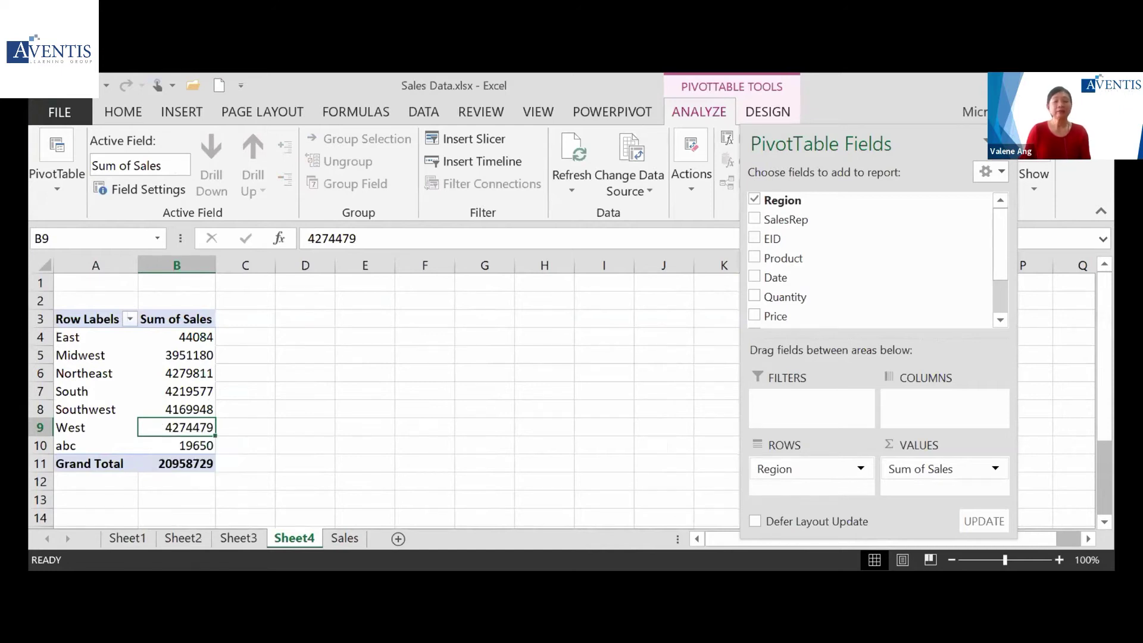
Delete row 1464, the abc test record, from the Sales table, then go to Sheet4
{"action": "left_click", "coordinate": [346, 538]}
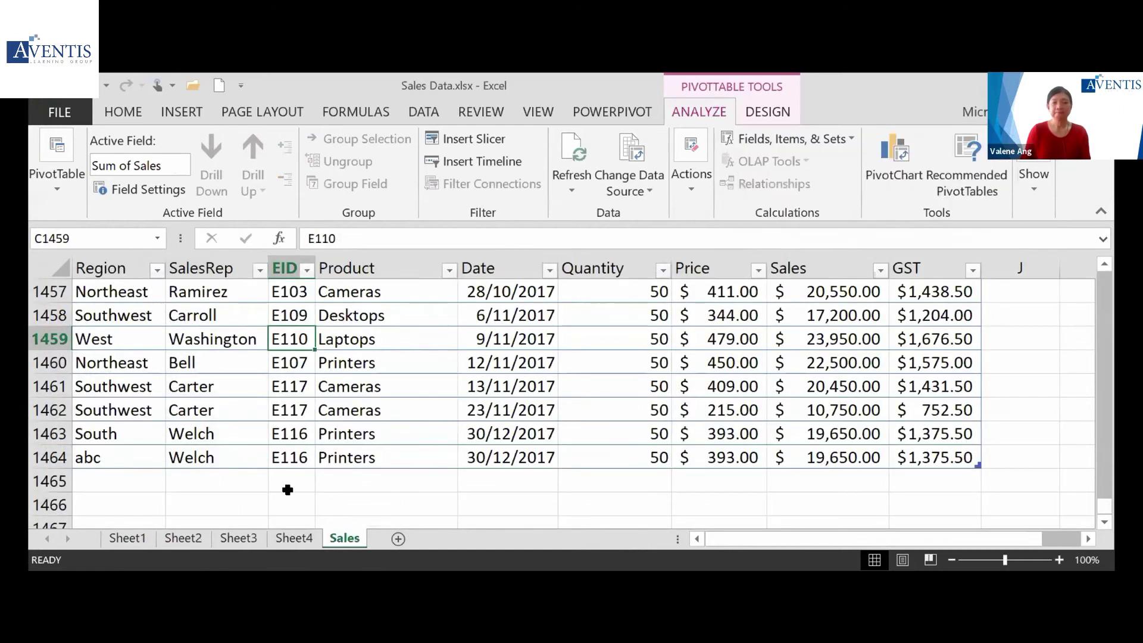
{"action": "left_click", "coordinate": [45, 456]}
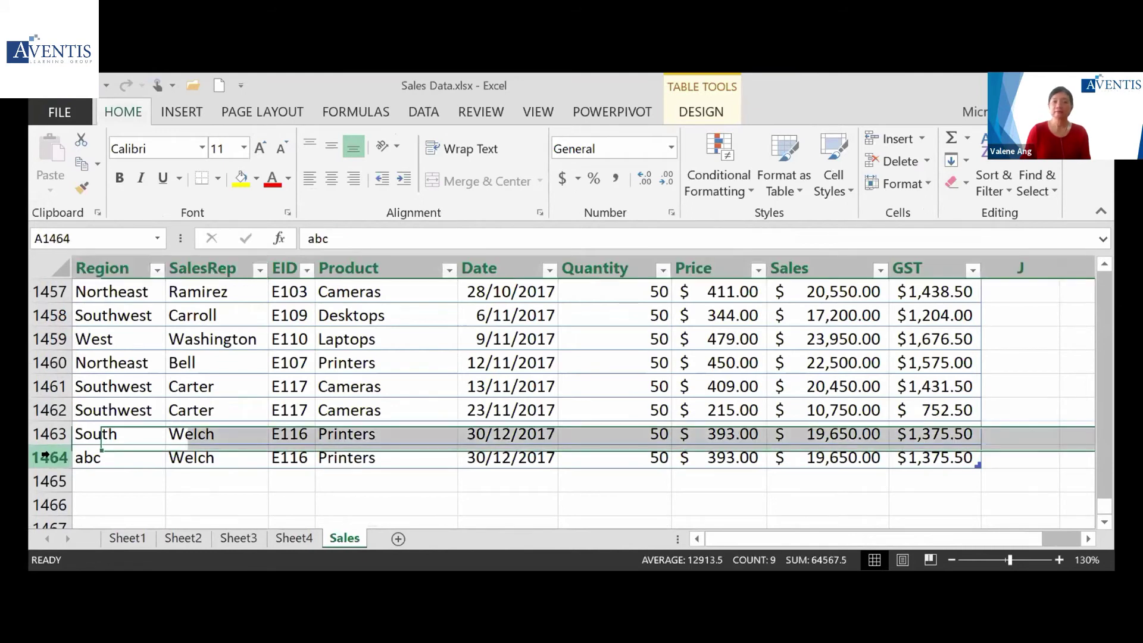
{"action": "right_click", "coordinate": [45, 455]}
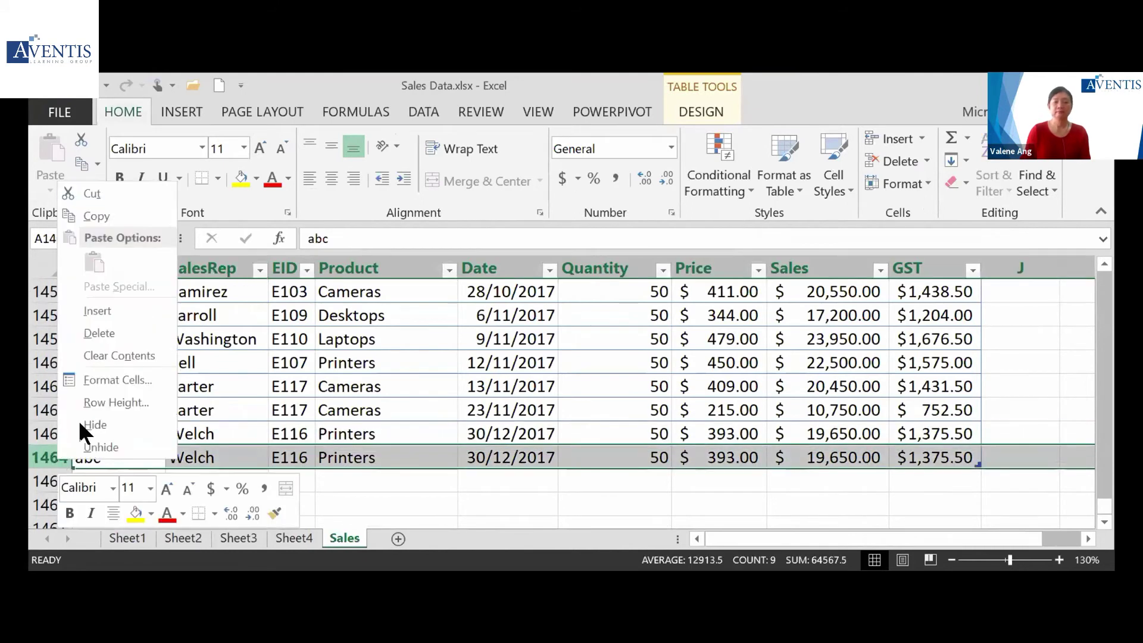
{"action": "left_click", "coordinate": [101, 334]}
{"action": "left_click", "coordinate": [305, 388]}
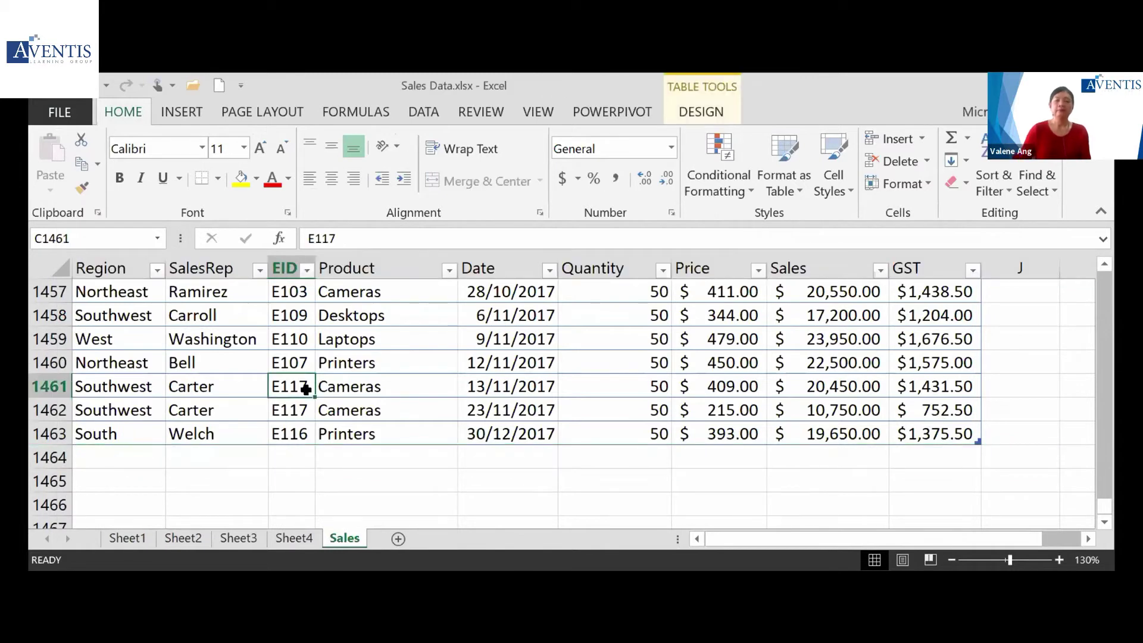
{"action": "left_click", "coordinate": [294, 538]}
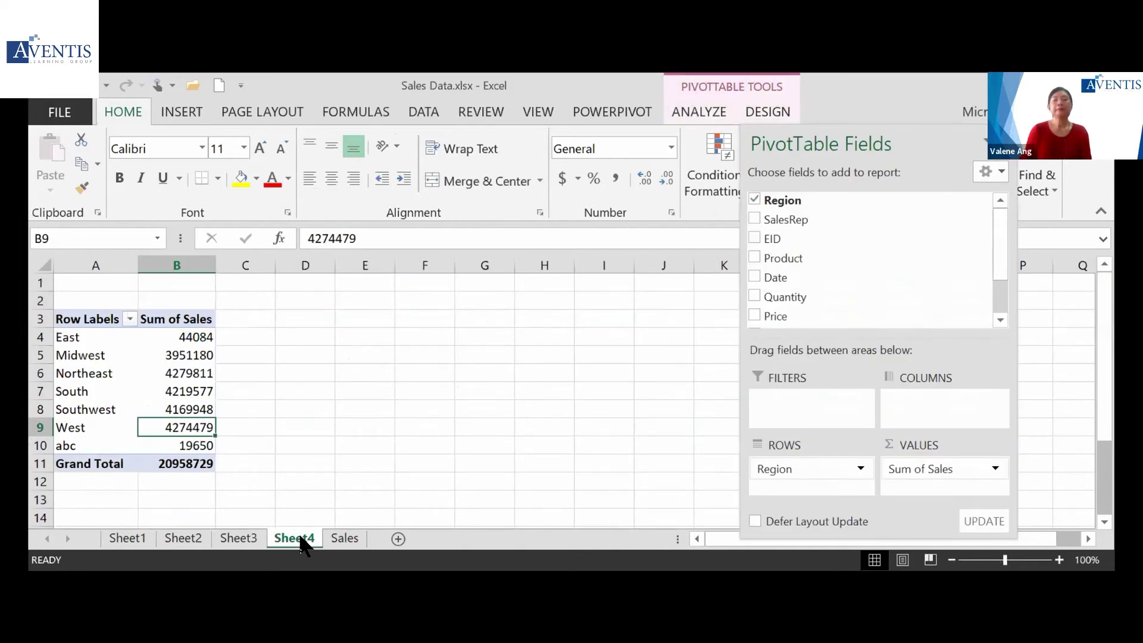
Refresh all pivots so the deleted abc region drops out of Sheet4
{"action": "left_click", "coordinate": [85, 436]}
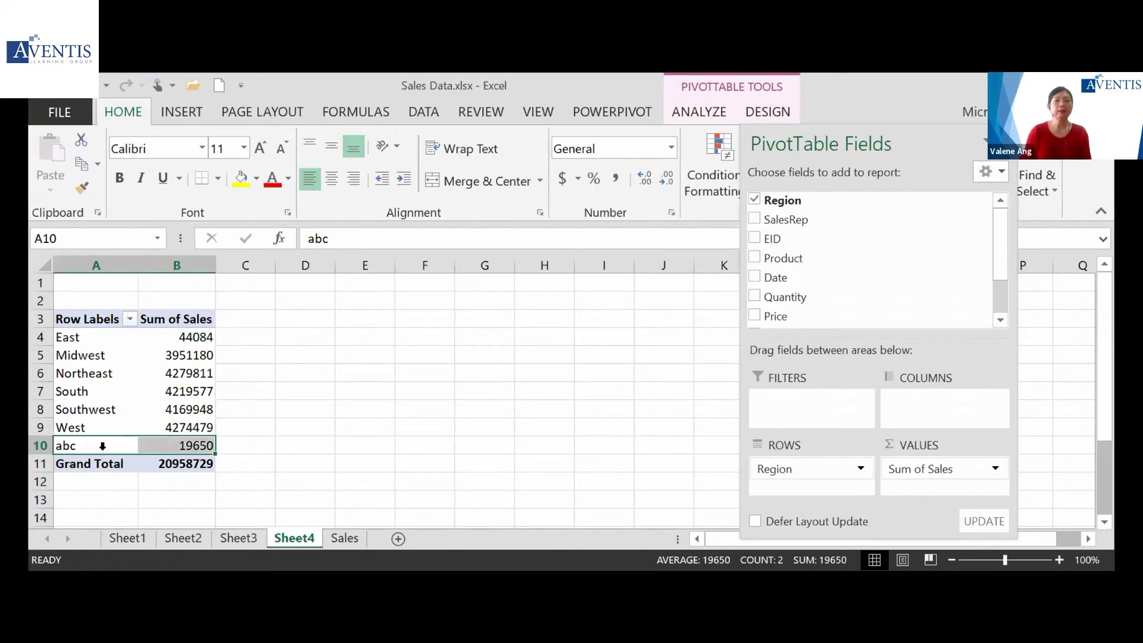
{"action": "left_click_drag", "start_coordinate": [832, 128], "coordinate": [906, 133]}
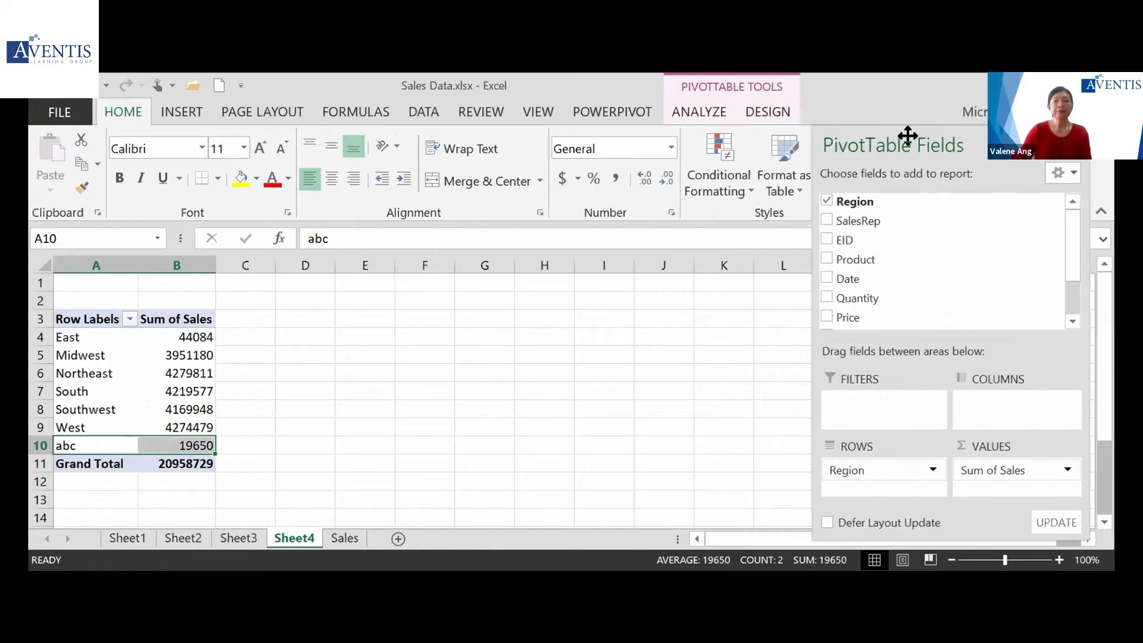
{"action": "left_click", "coordinate": [706, 101]}
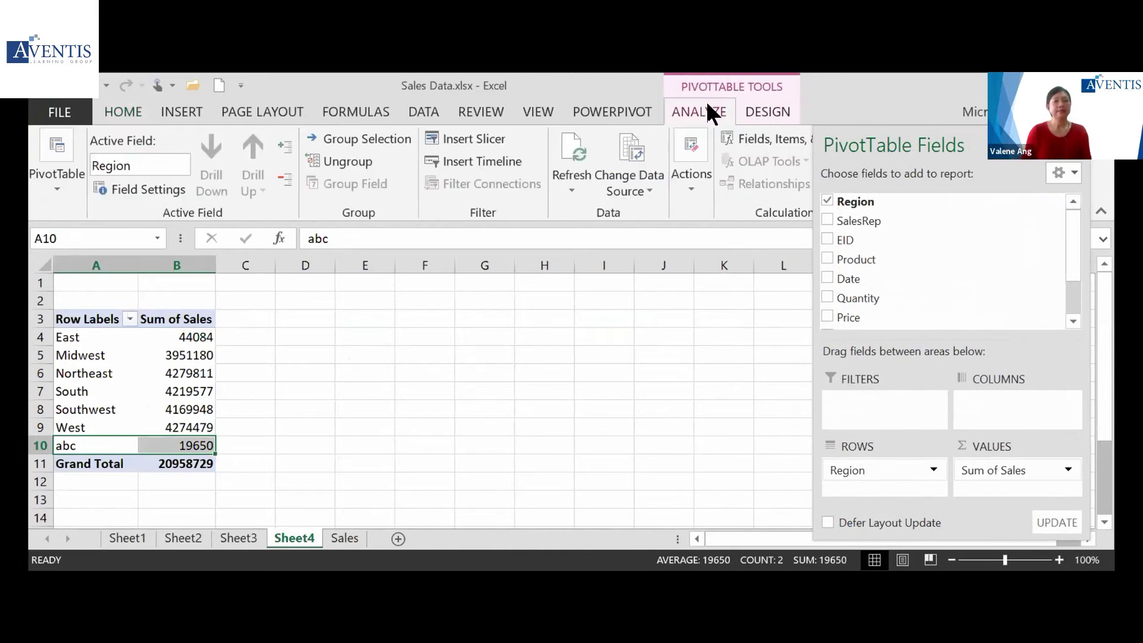
{"action": "left_click", "coordinate": [556, 175]}
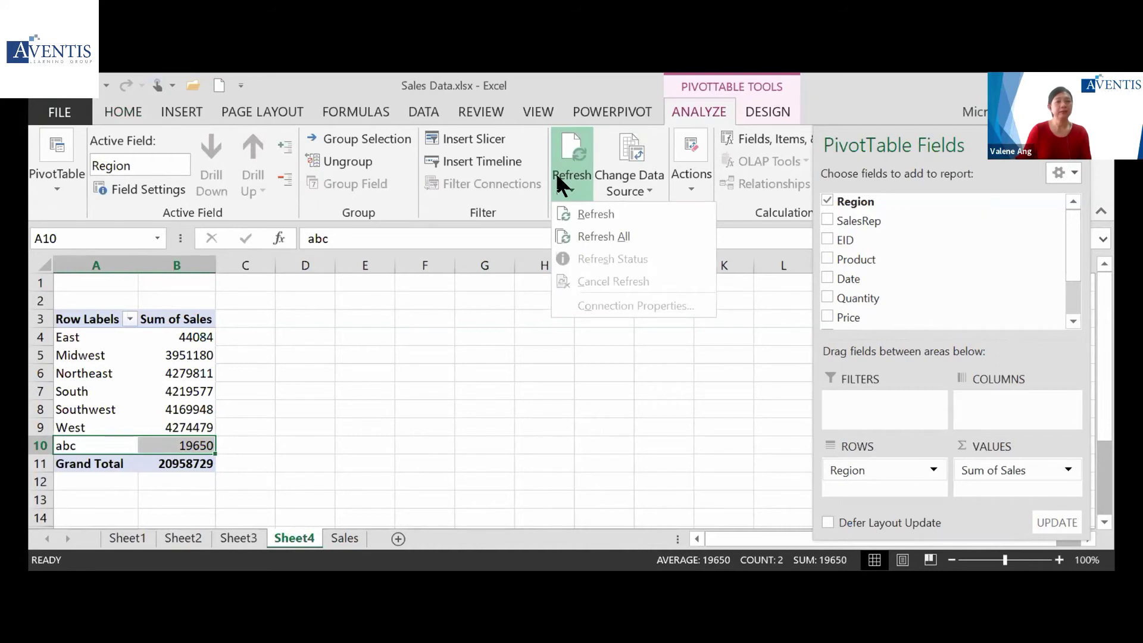
{"action": "left_click", "coordinate": [628, 225]}
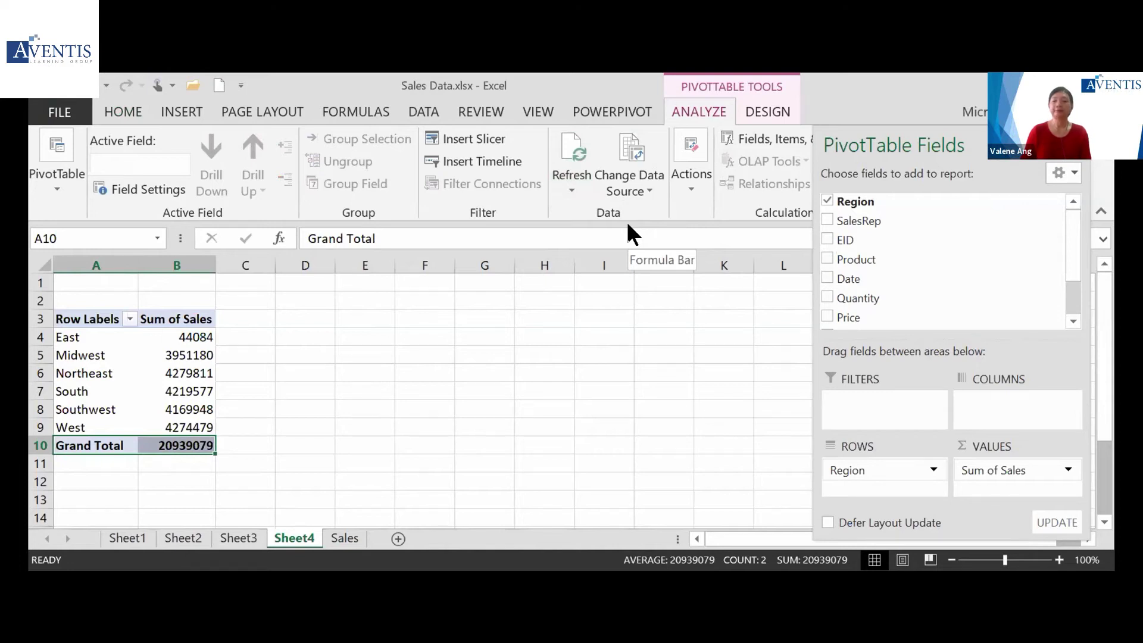
Check the Sheet3 pivot, then open Sheet1's Sum of Quantity by SalesRep pivot
{"action": "left_click", "coordinate": [244, 539]}
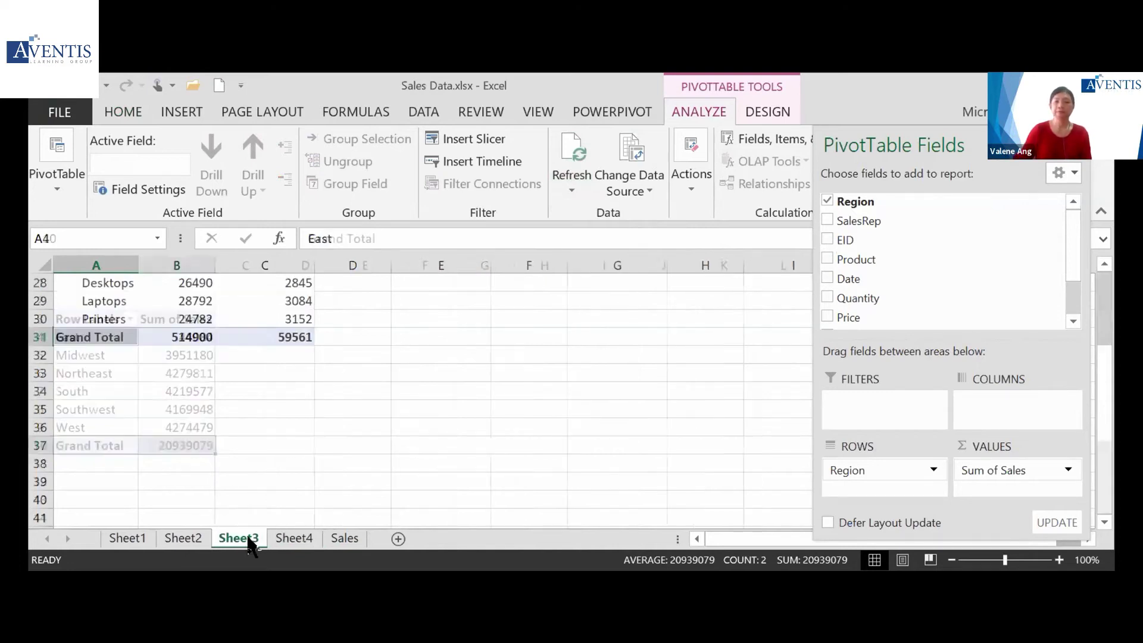
{"action": "left_click", "coordinate": [119, 320]}
{"action": "scroll", "coordinate": [268, 351], "scroll_direction": "up", "scroll_amount": 3}
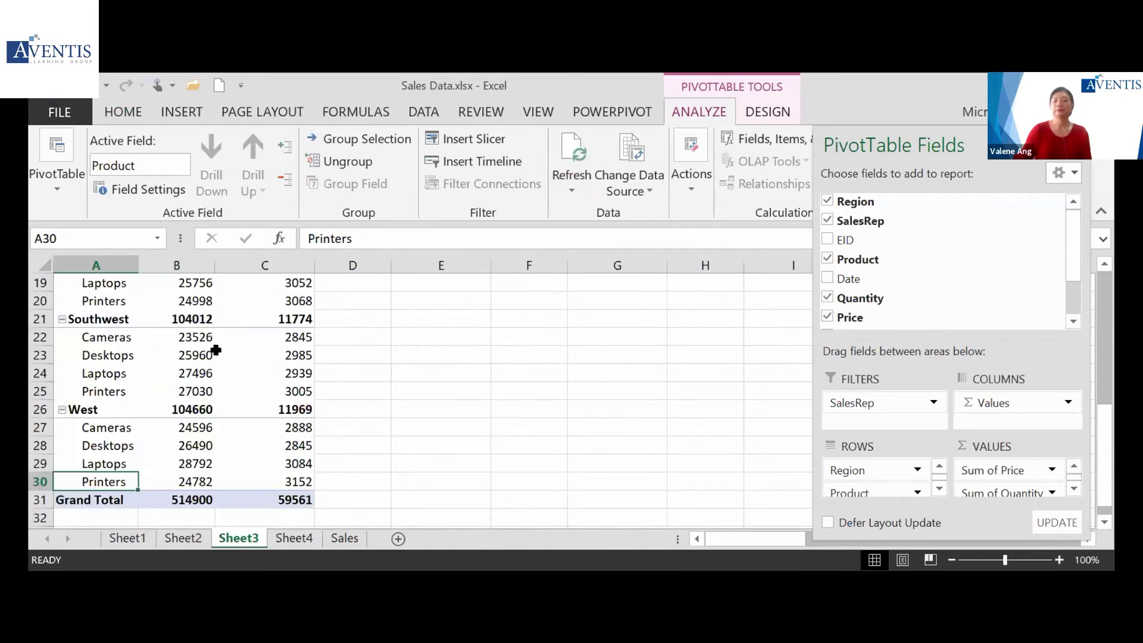
{"action": "mouse_move", "coordinate": [216, 350]}
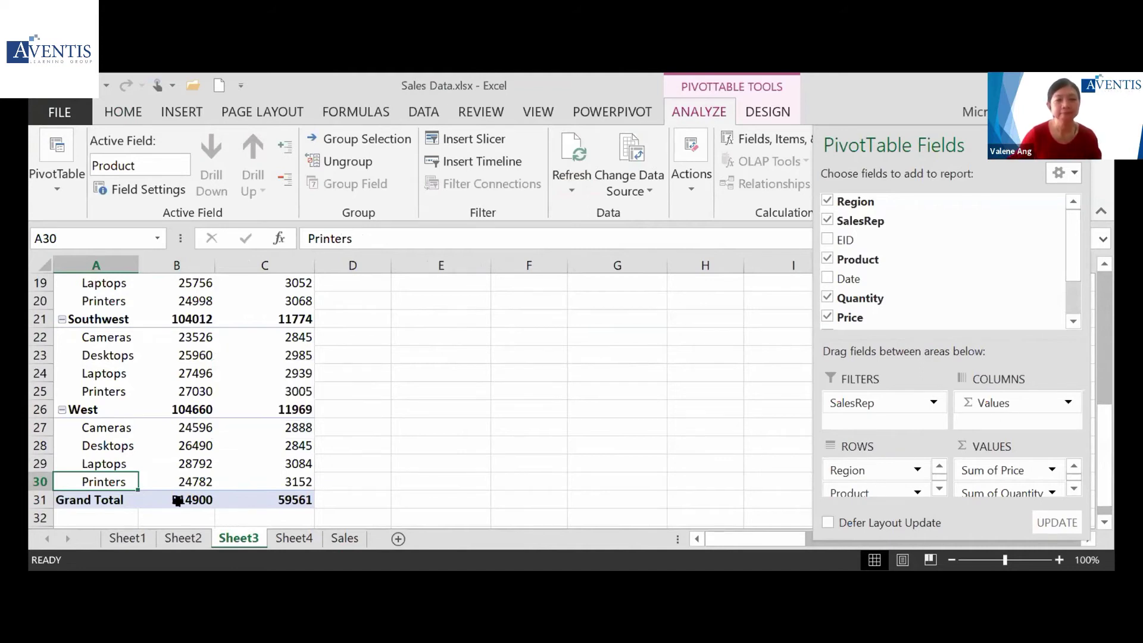
{"action": "left_click", "coordinate": [134, 533]}
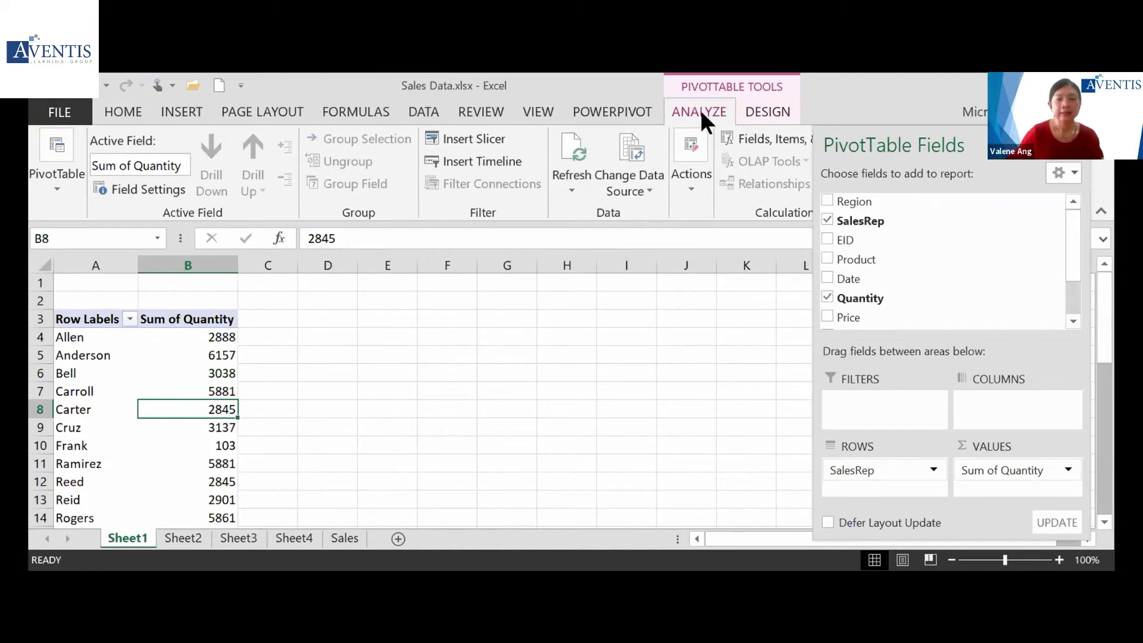
Undock the PivotTable Fields pane so it floats over the Sheet1 worksheet
{"action": "left_click", "coordinate": [762, 114]}
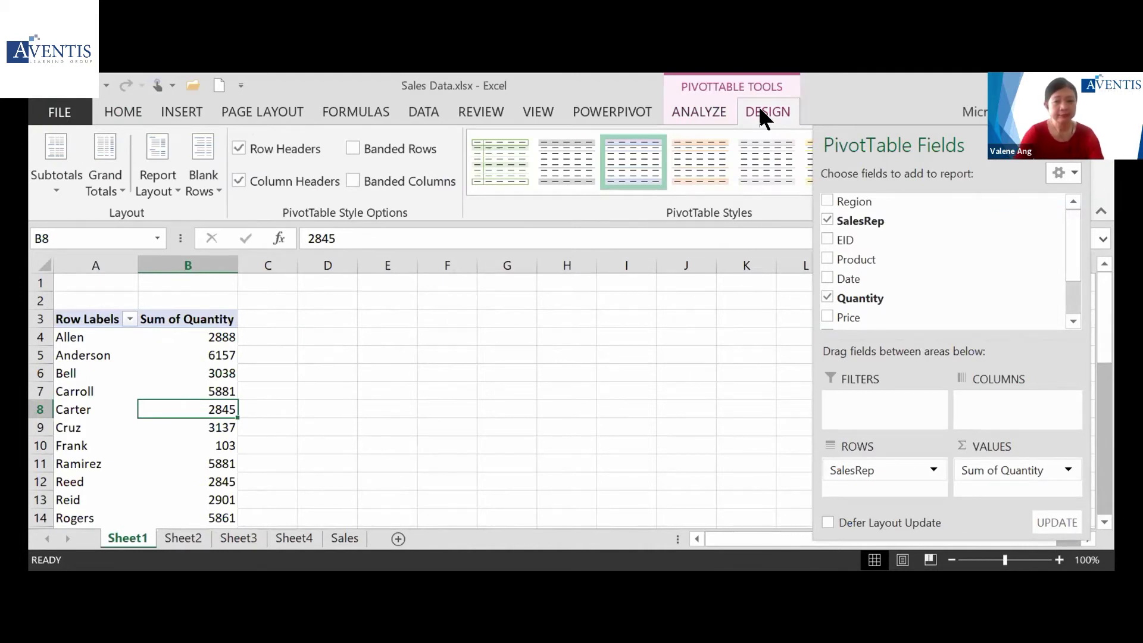
{"action": "left_click_drag", "start_coordinate": [829, 143], "coordinate": [506, 115]}
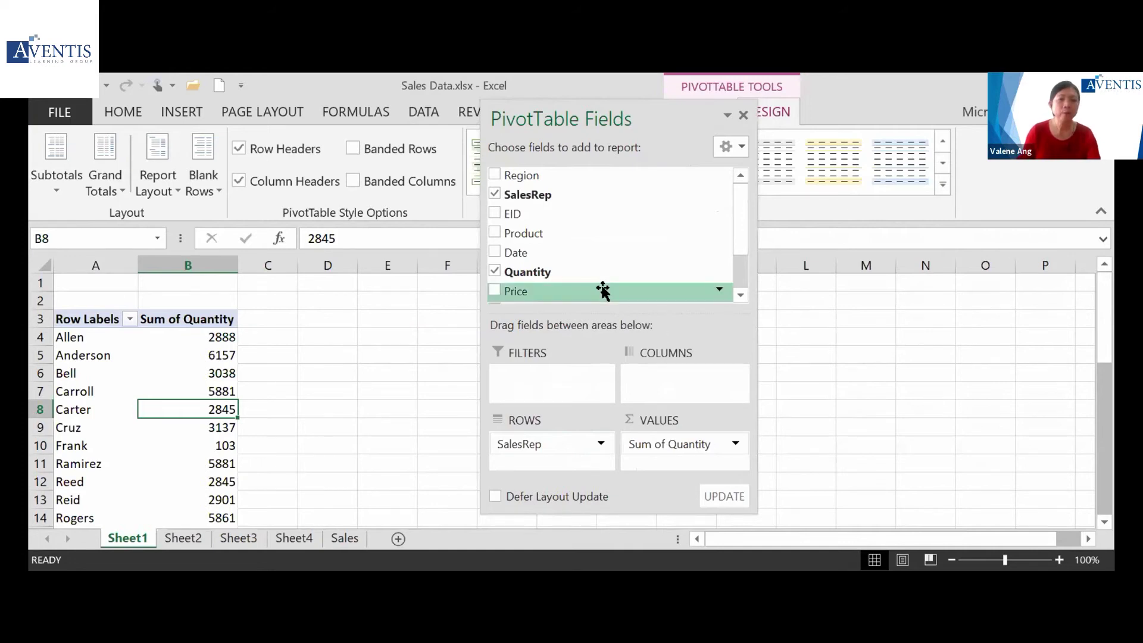
Add Product to the Sheet1 pivot rows, placed above SalesRep, giving Cameras 14746 and Printers 15400
{"action": "left_click", "coordinate": [495, 233]}
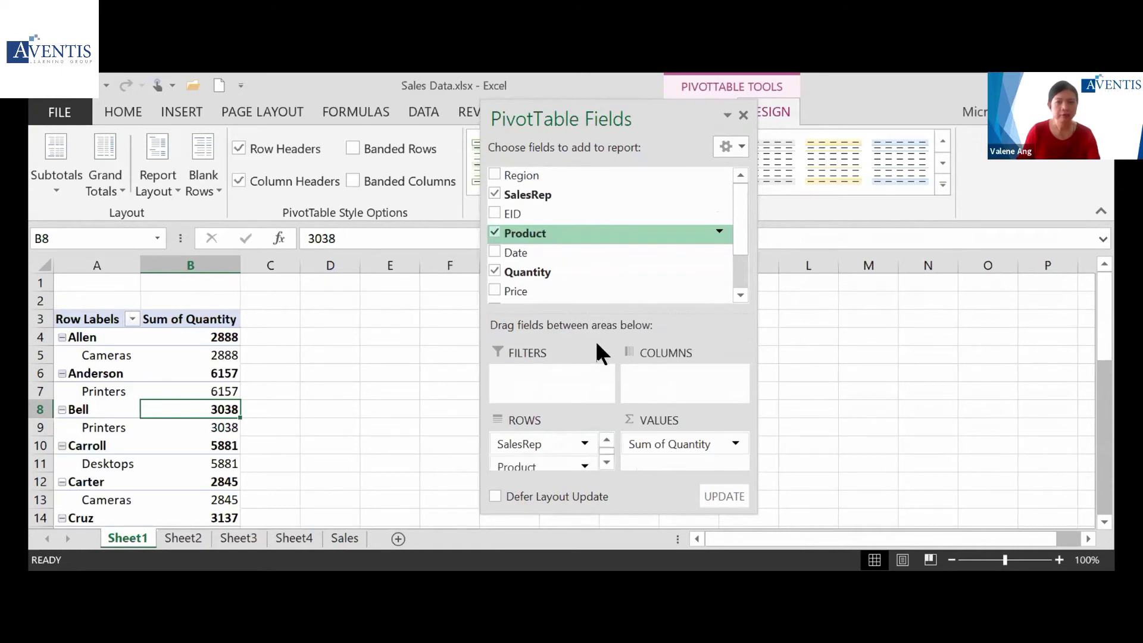
{"action": "left_click_drag", "start_coordinate": [607, 97], "coordinate": [608, 80]}
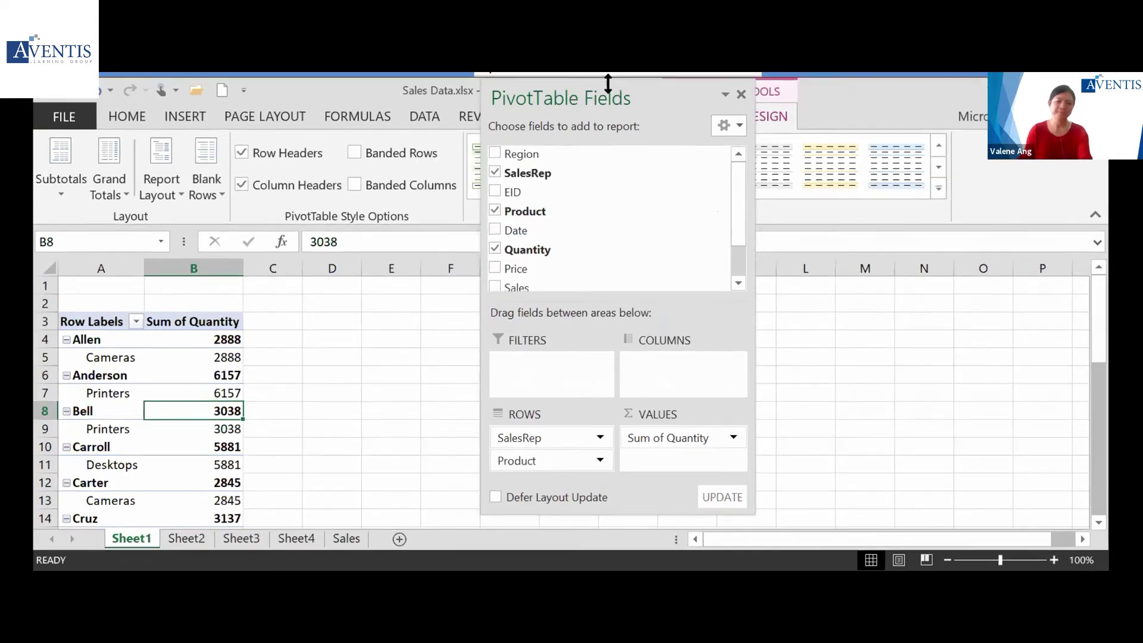
{"action": "scroll", "coordinate": [146, 436], "scroll_direction": "down", "scroll_amount": 3}
{"action": "scroll", "coordinate": [146, 440], "scroll_direction": "down", "scroll_amount": 6}
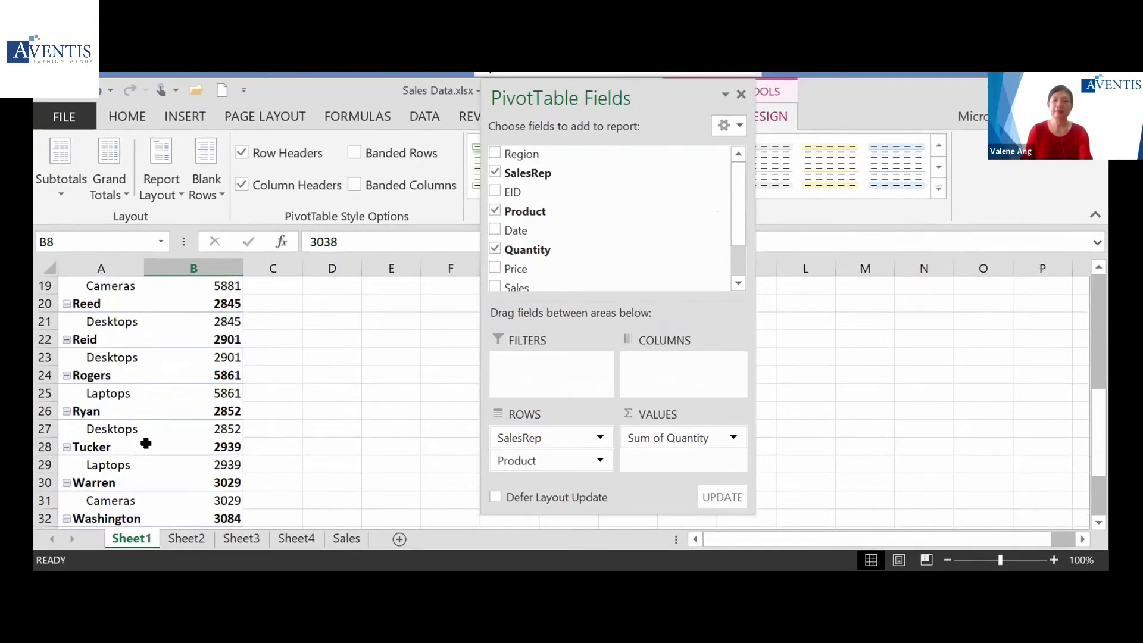
{"action": "scroll", "coordinate": [146, 443], "scroll_direction": "up", "scroll_amount": 5}
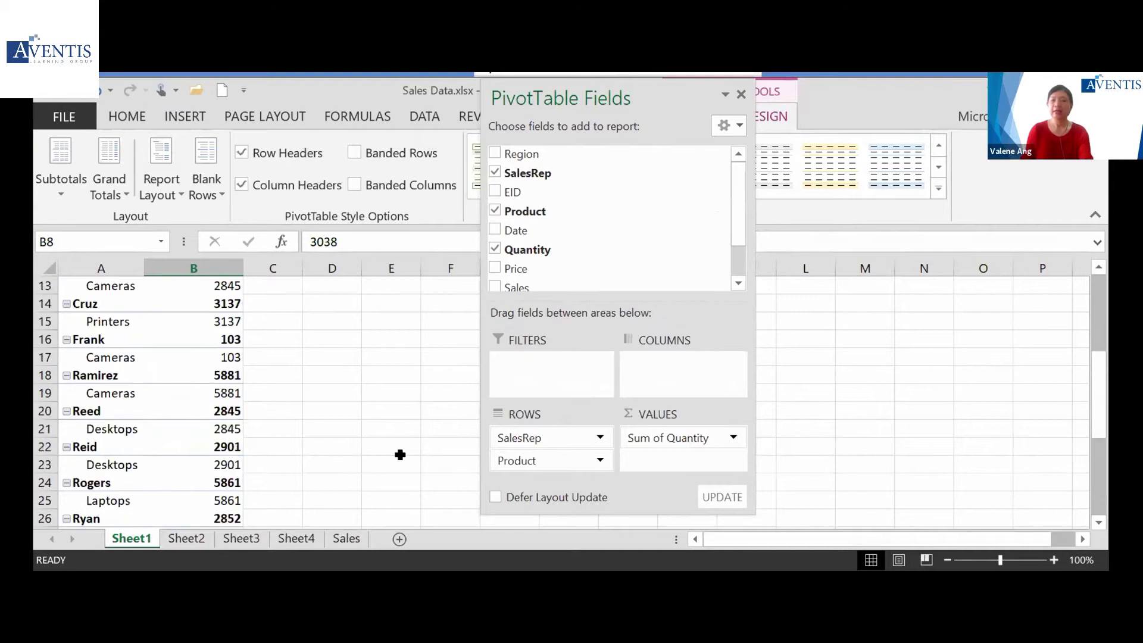
{"action": "left_click", "coordinate": [516, 461]}
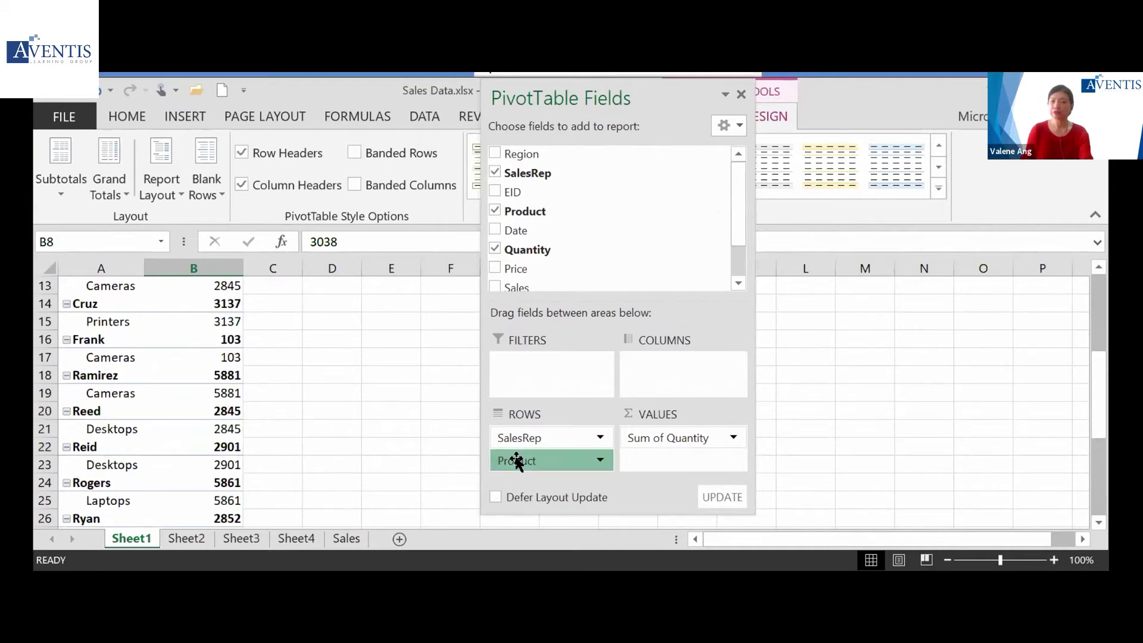
{"action": "left_click_drag", "start_coordinate": [517, 461], "coordinate": [519, 436]}
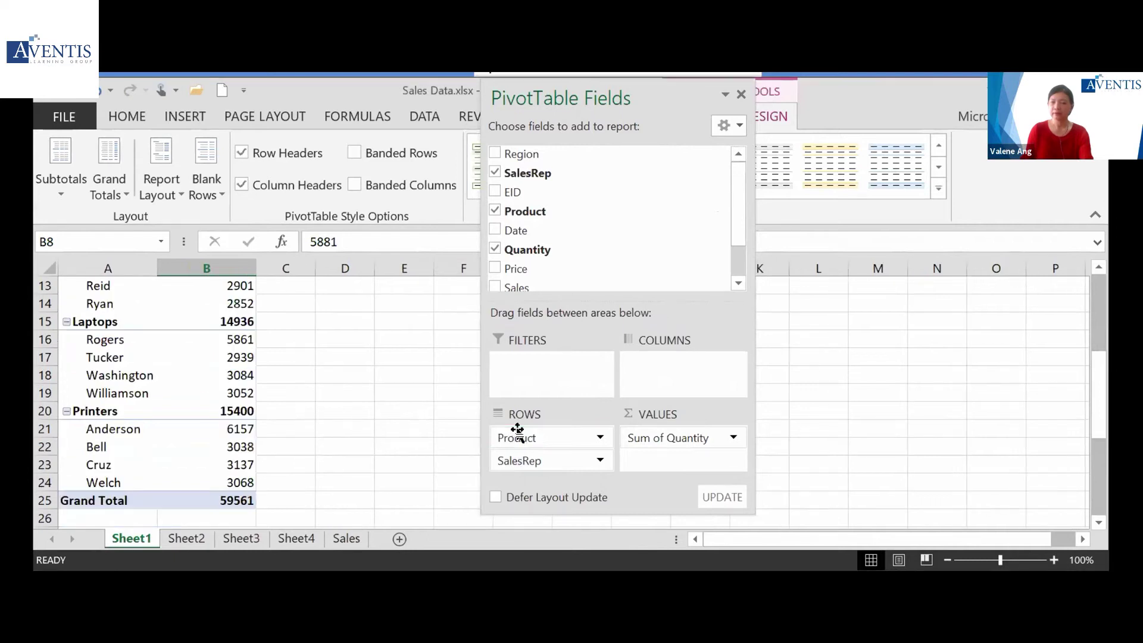
{"action": "scroll", "coordinate": [153, 414], "scroll_direction": "up", "scroll_amount": 4}
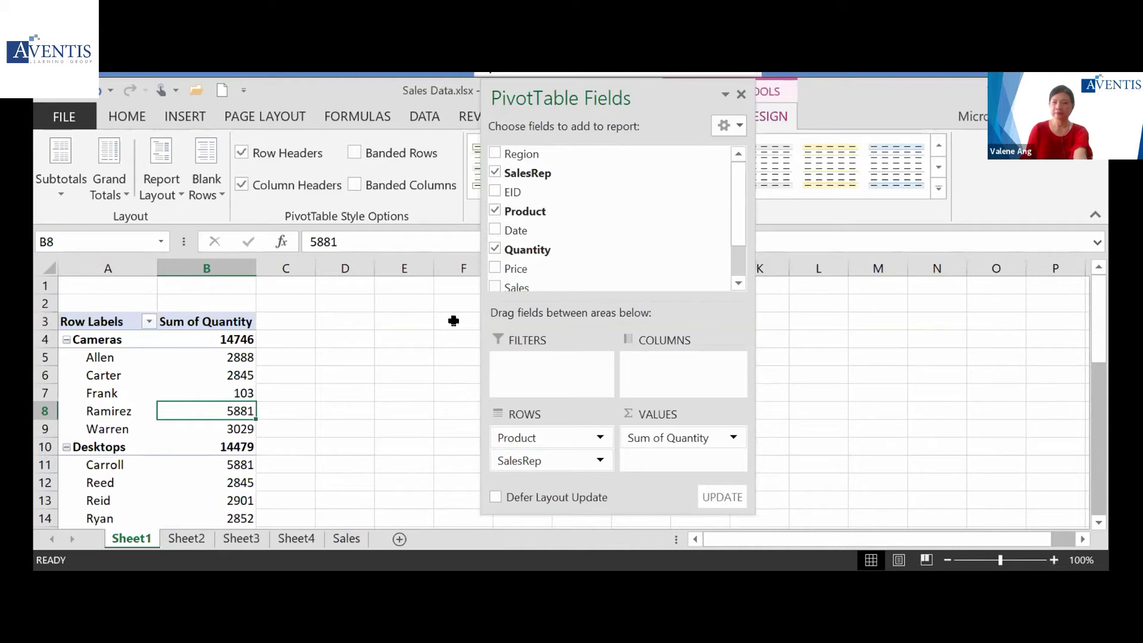
{"action": "left_click_drag", "start_coordinate": [620, 293], "coordinate": [620, 269]}
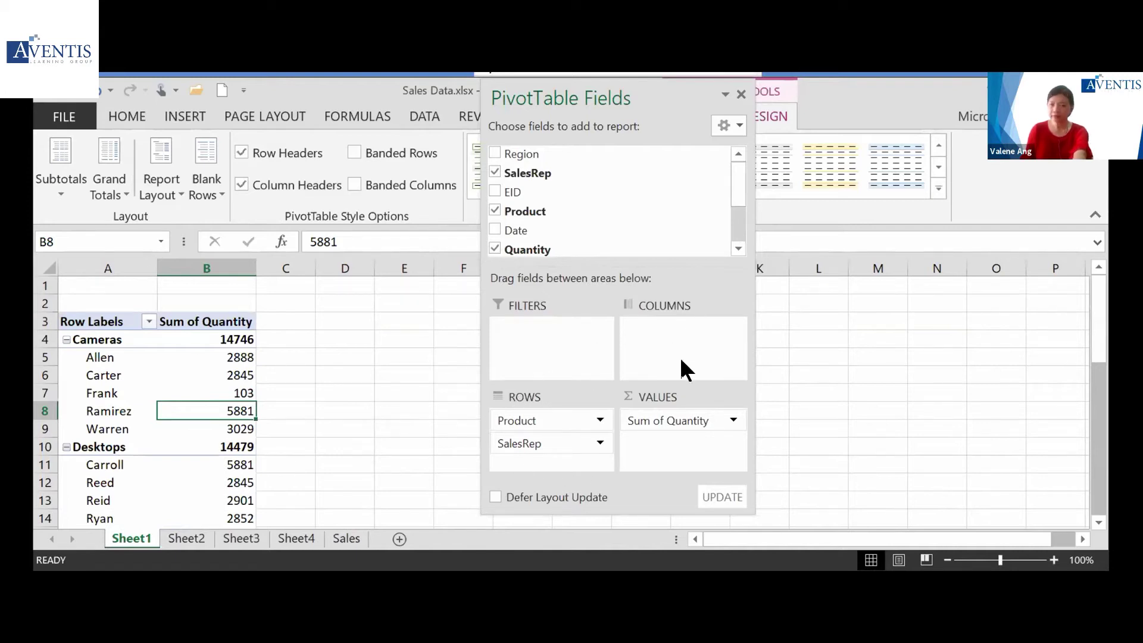
Try Product as a column field, showing Cameras and Laptops quantities across columns
{"action": "left_click_drag", "start_coordinate": [503, 423], "coordinate": [193, 427]}
{"action": "mouse_move", "coordinate": [193, 427]}
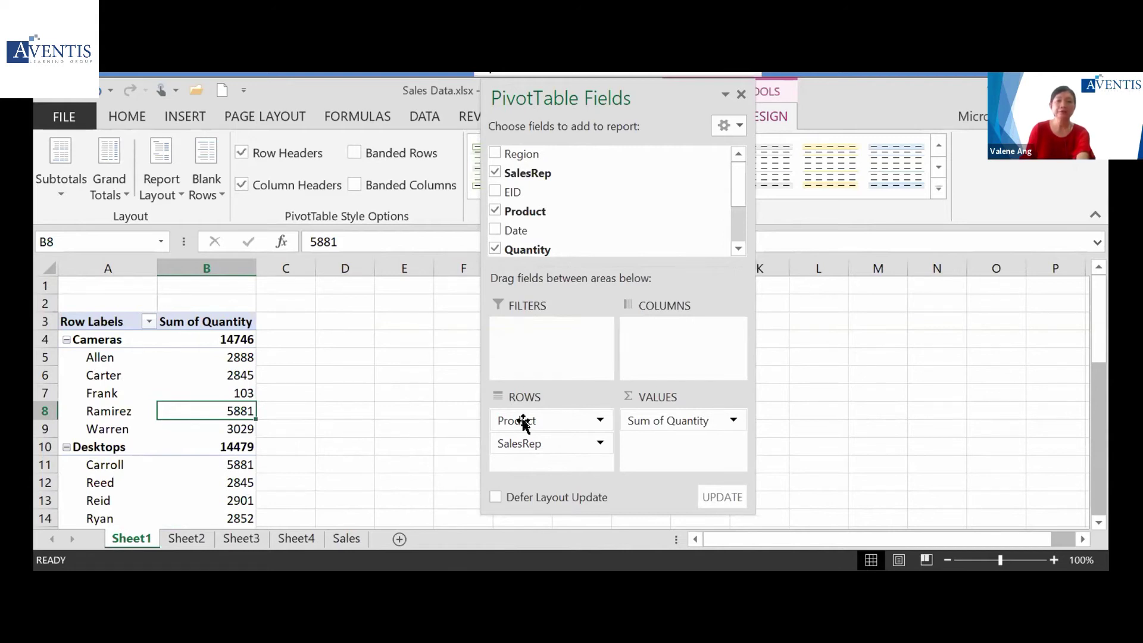
{"action": "left_click_drag", "start_coordinate": [524, 422], "coordinate": [651, 352]}
{"action": "left_click_drag", "start_coordinate": [680, 100], "coordinate": [730, 97]}
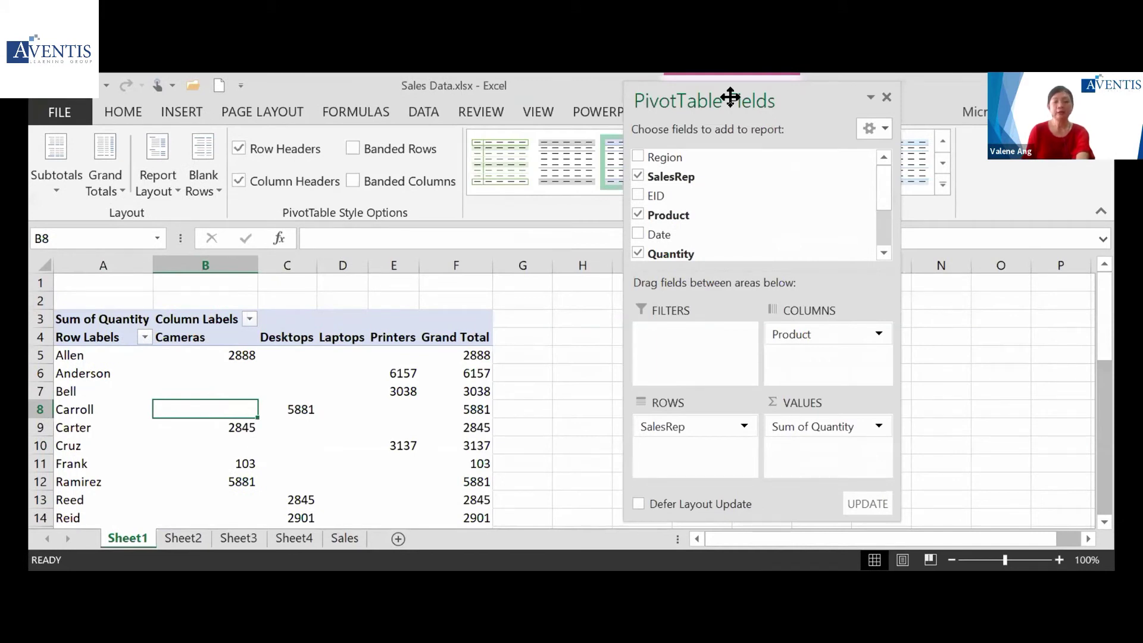
{"action": "left_click", "coordinate": [221, 337]}
{"action": "left_click", "coordinate": [325, 337]}
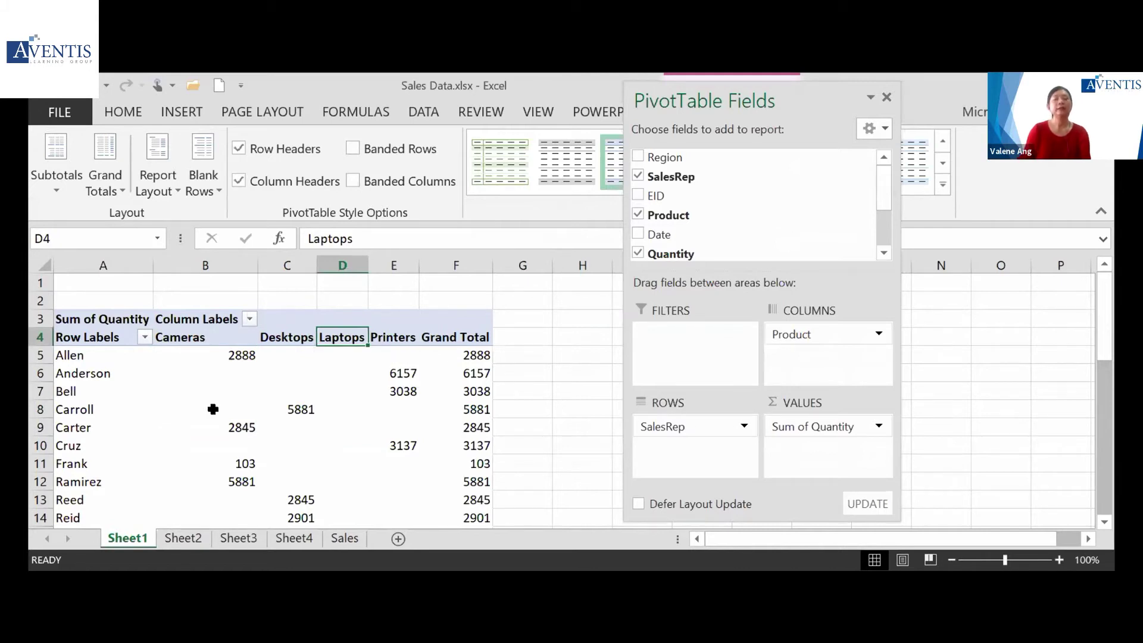
{"action": "left_click", "coordinate": [190, 403]}
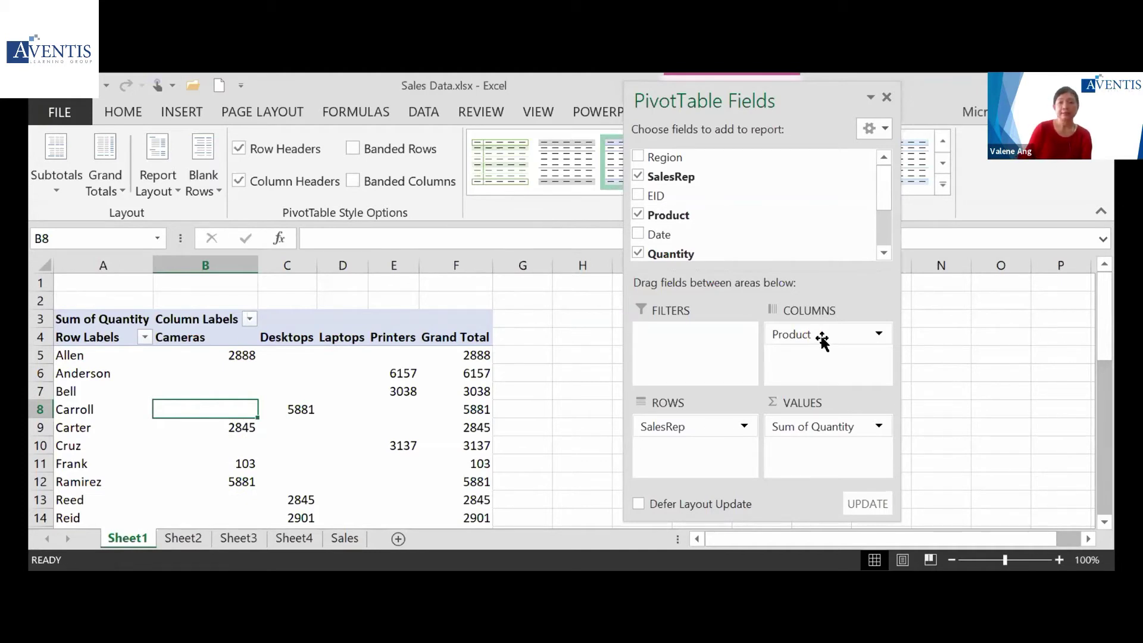
Return Product to rows and nest SalesRep beneath it, e.g. Frank at 103 under Cameras
{"action": "left_click_drag", "start_coordinate": [823, 335], "coordinate": [715, 452]}
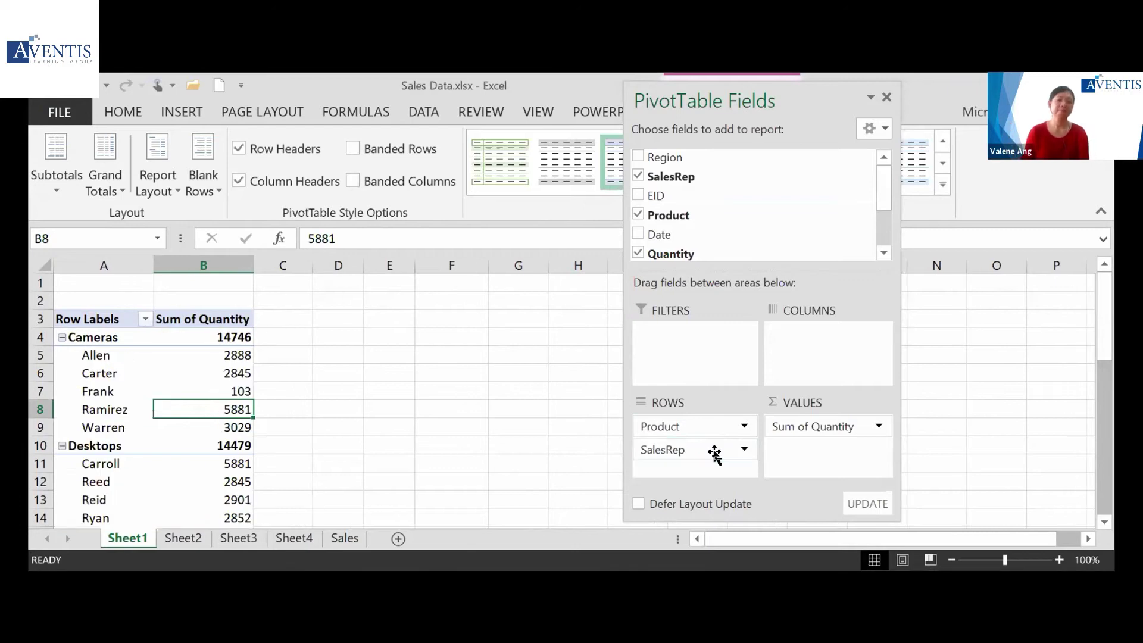
{"action": "scroll", "coordinate": [179, 403], "scroll_direction": "down", "scroll_amount": 4}
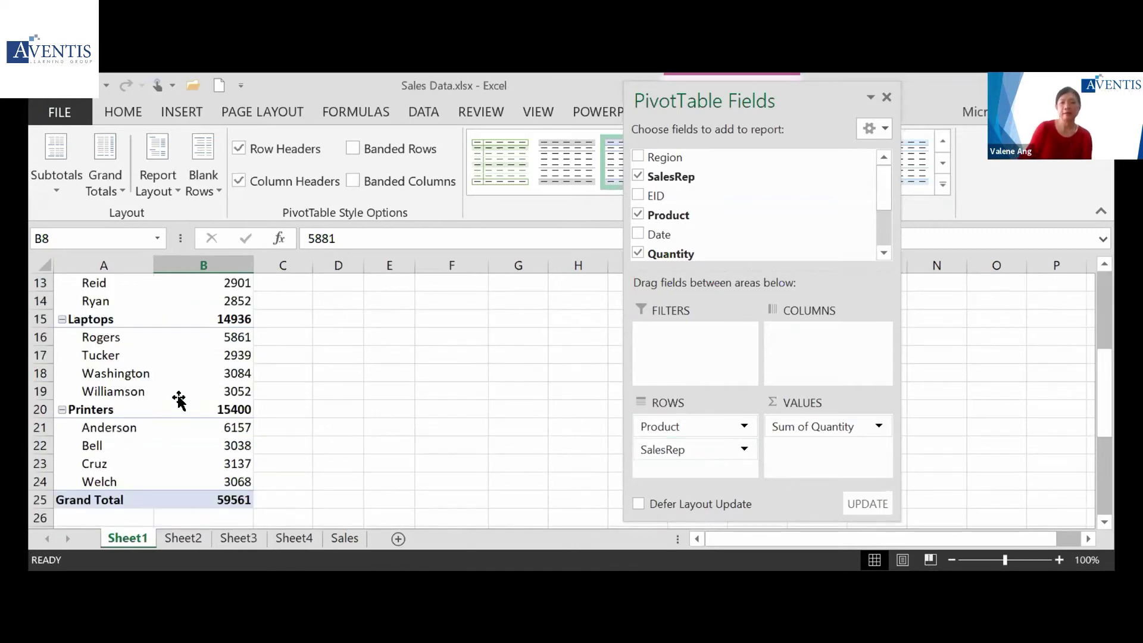
{"action": "scroll", "coordinate": [179, 404], "scroll_direction": "up", "scroll_amount": 4}
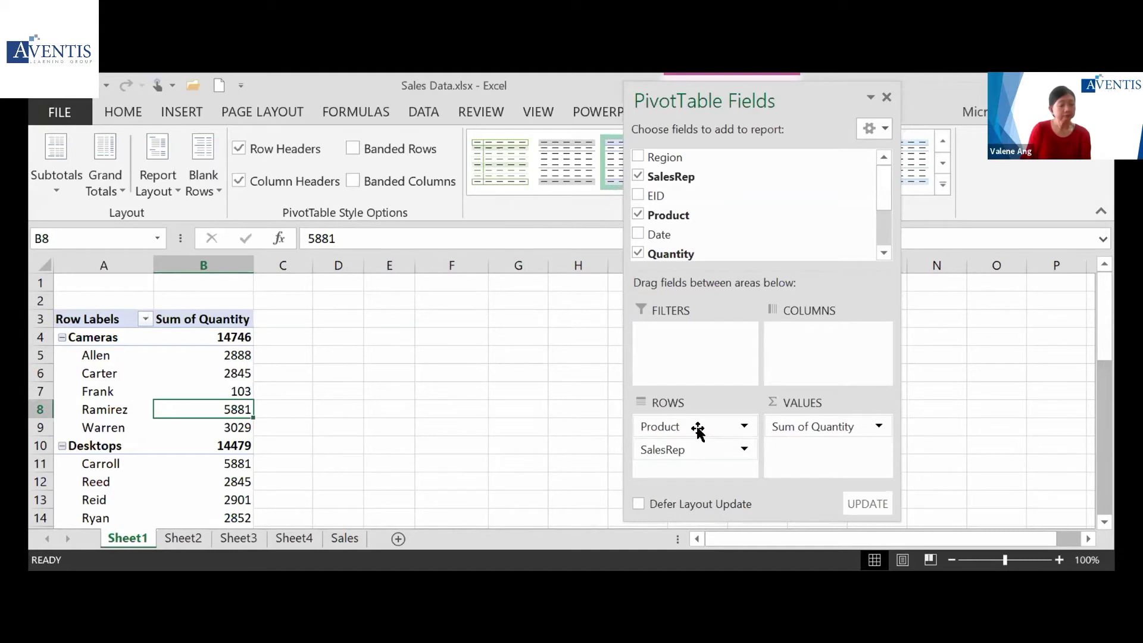
{"action": "left_click_drag", "start_coordinate": [671, 447], "coordinate": [61, 346]}
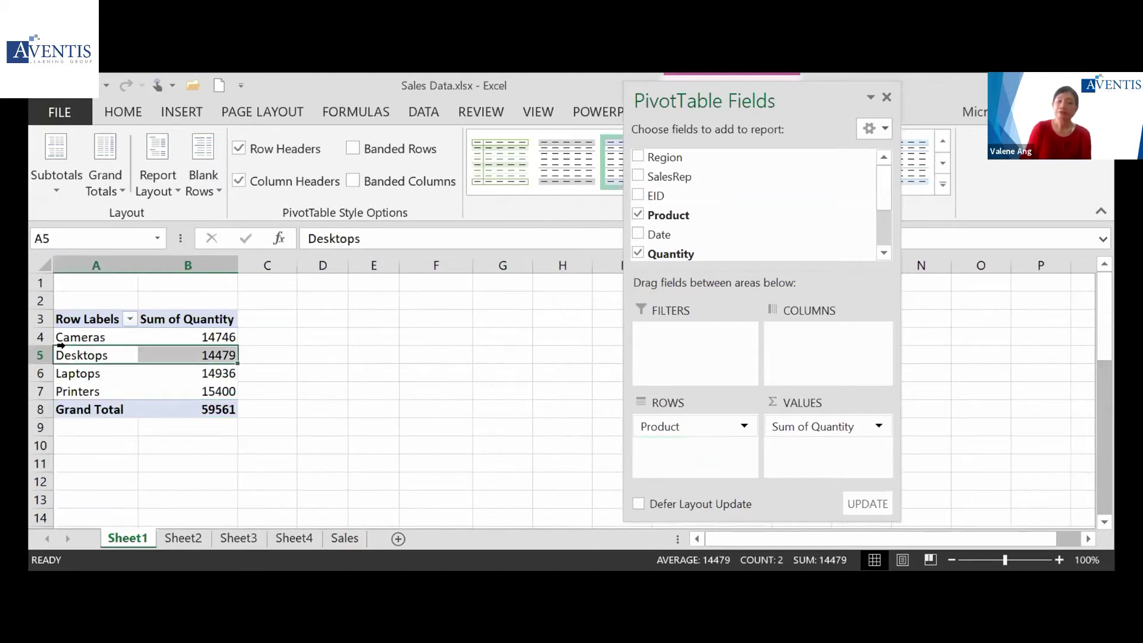
{"action": "left_click", "coordinate": [189, 367]}
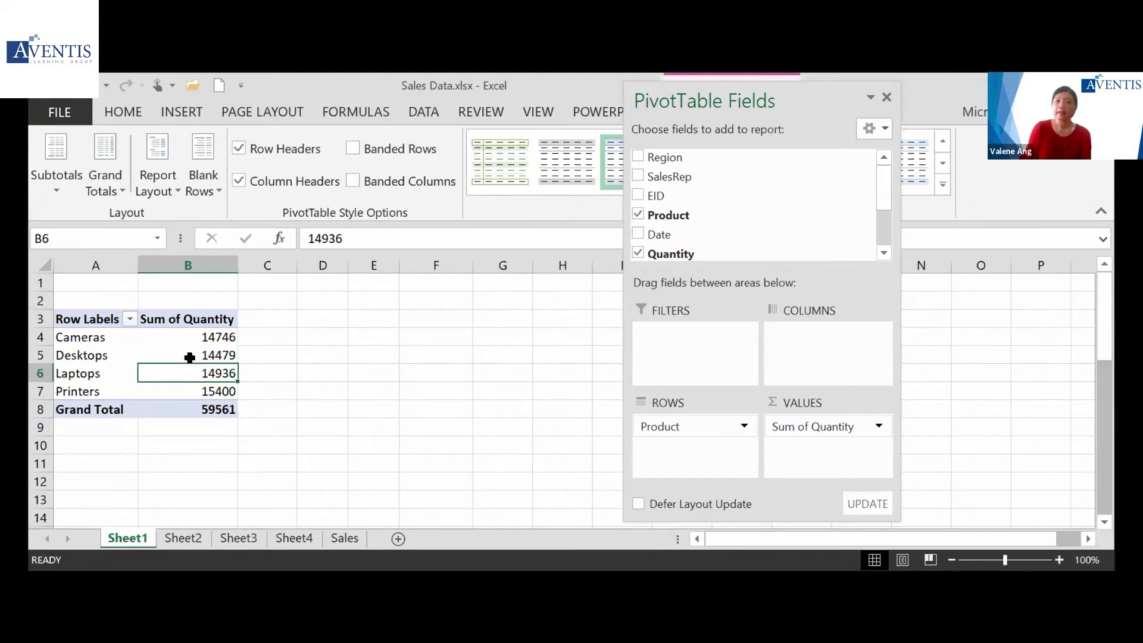
{"action": "left_click_drag", "start_coordinate": [644, 177], "coordinate": [665, 425]}
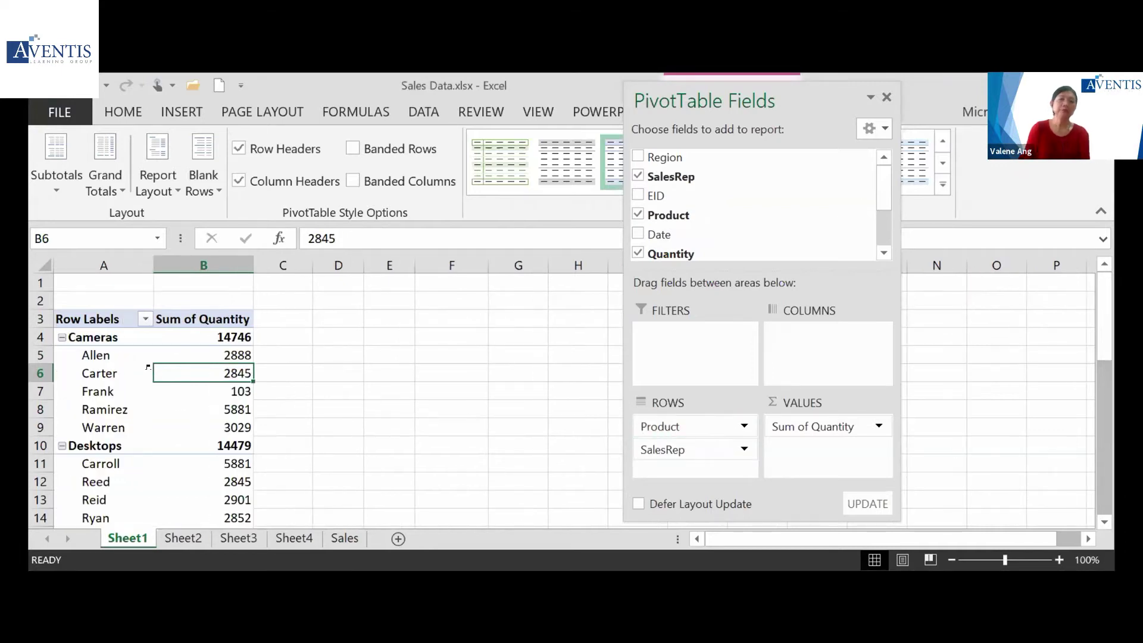
{"action": "left_click", "coordinate": [110, 280]}
{"action": "left_click", "coordinate": [203, 330]}
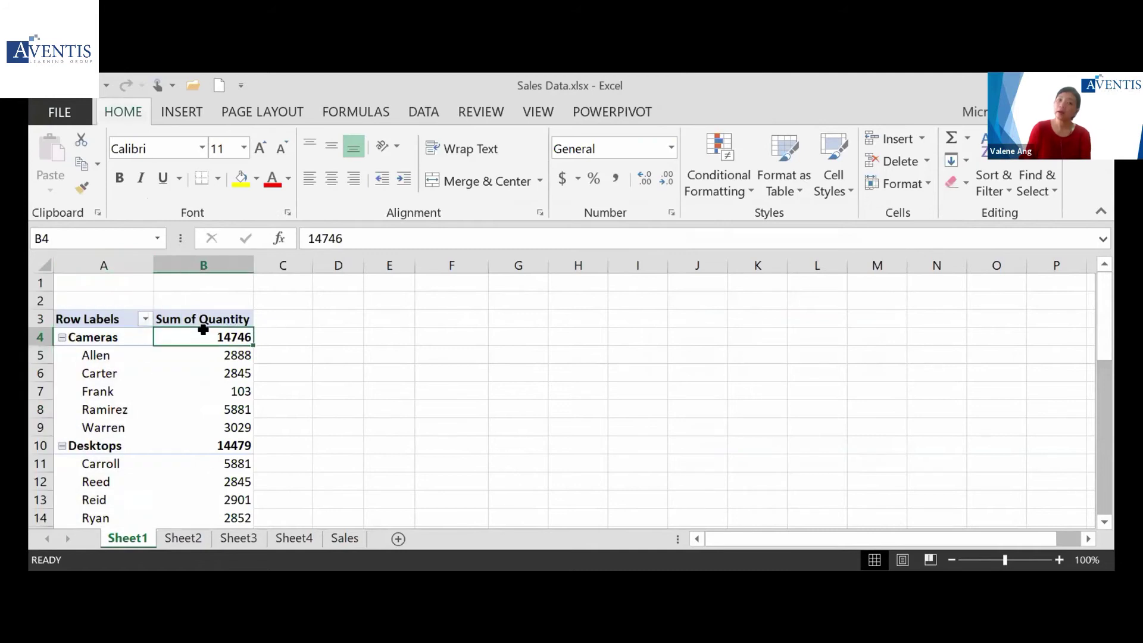
{"action": "left_click", "coordinate": [169, 385]}
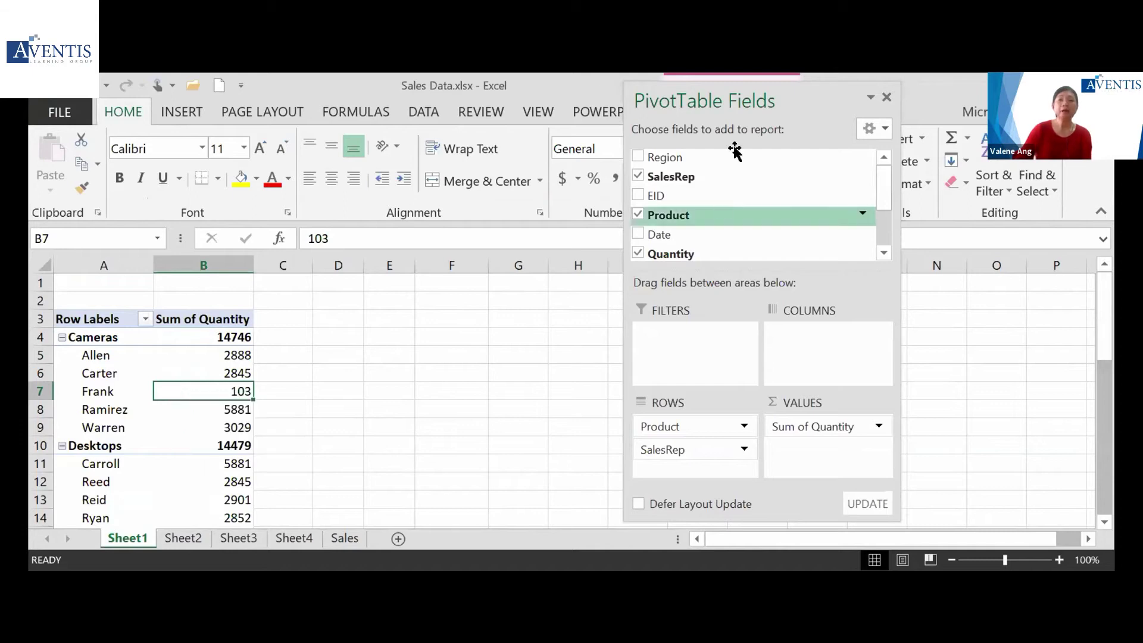
Dock the field list at the right edge and open Design's Report Layout menu
{"action": "left_click_drag", "start_coordinate": [733, 97], "coordinate": [926, 144]}
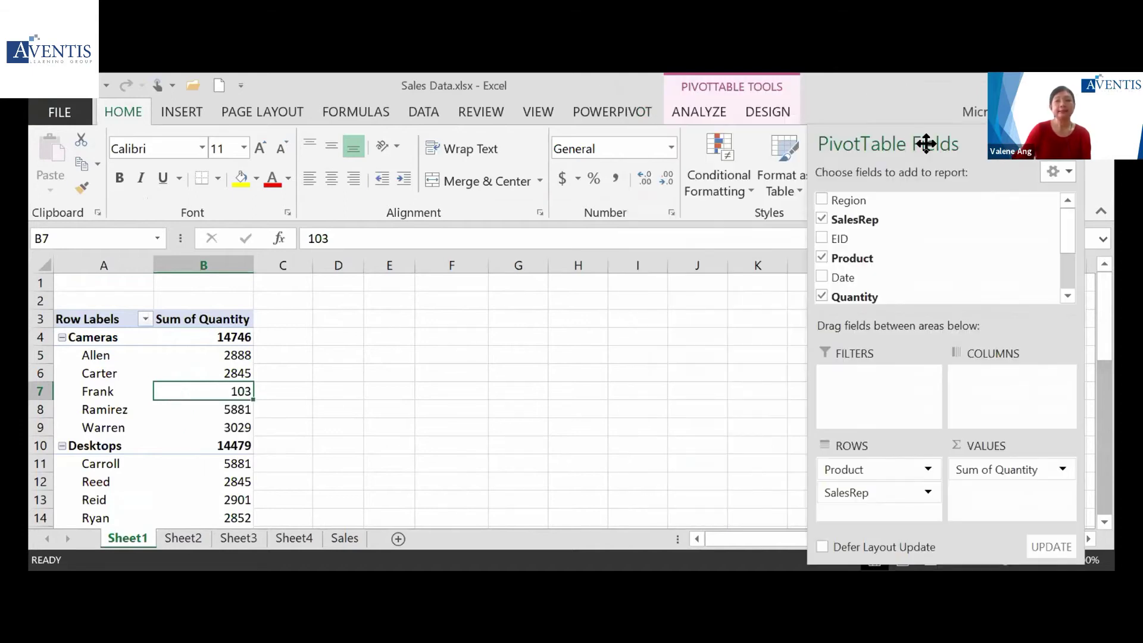
{"action": "left_click", "coordinate": [769, 110]}
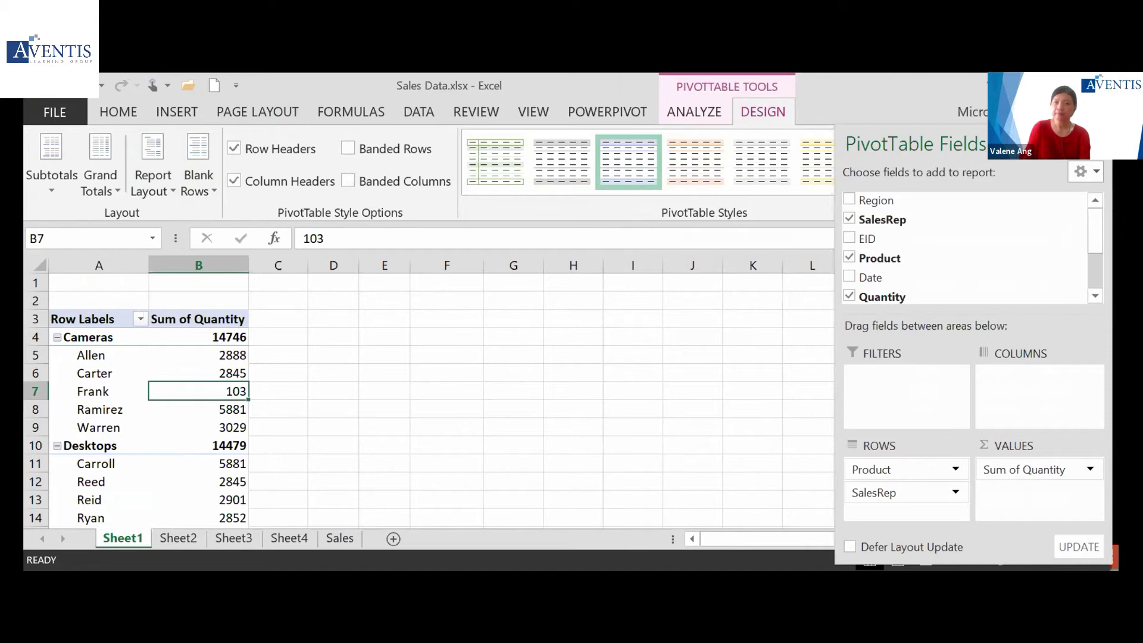
{"action": "left_click", "coordinate": [162, 184]}
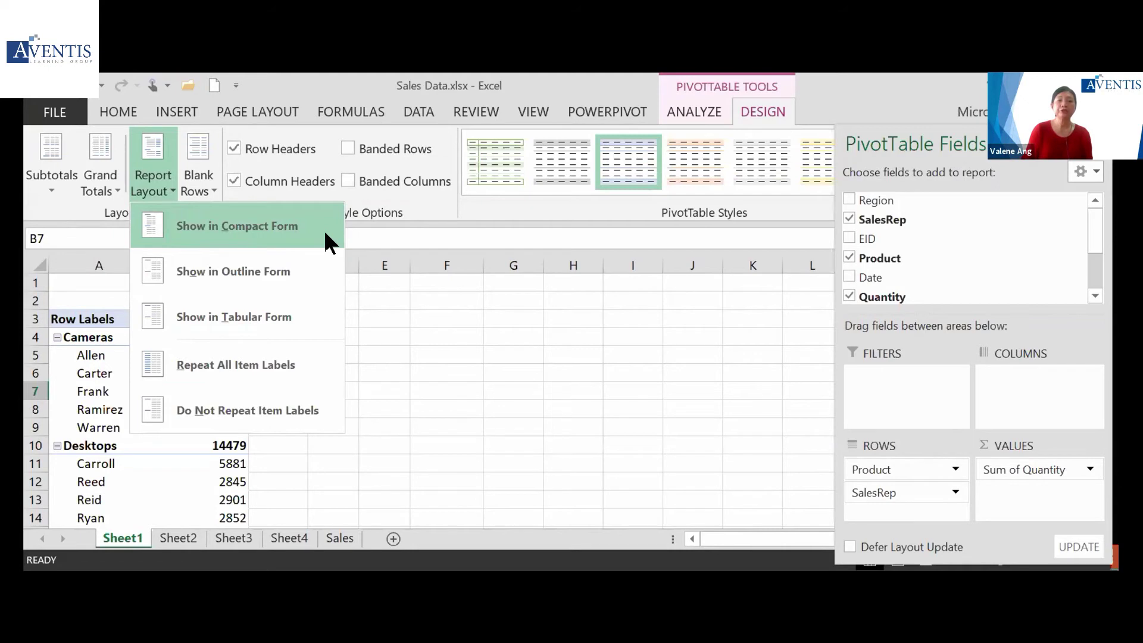
Apply Show in Outline Form, giving Product and SalesRep separate columns
{"action": "left_click", "coordinate": [307, 277]}
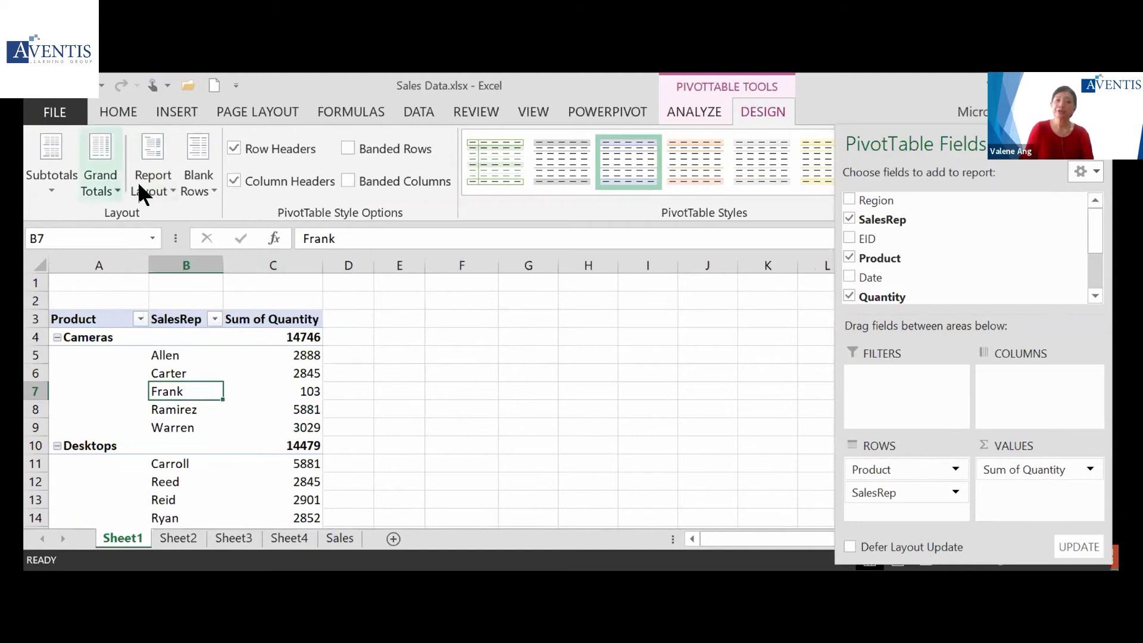
{"action": "left_click", "coordinate": [157, 182]}
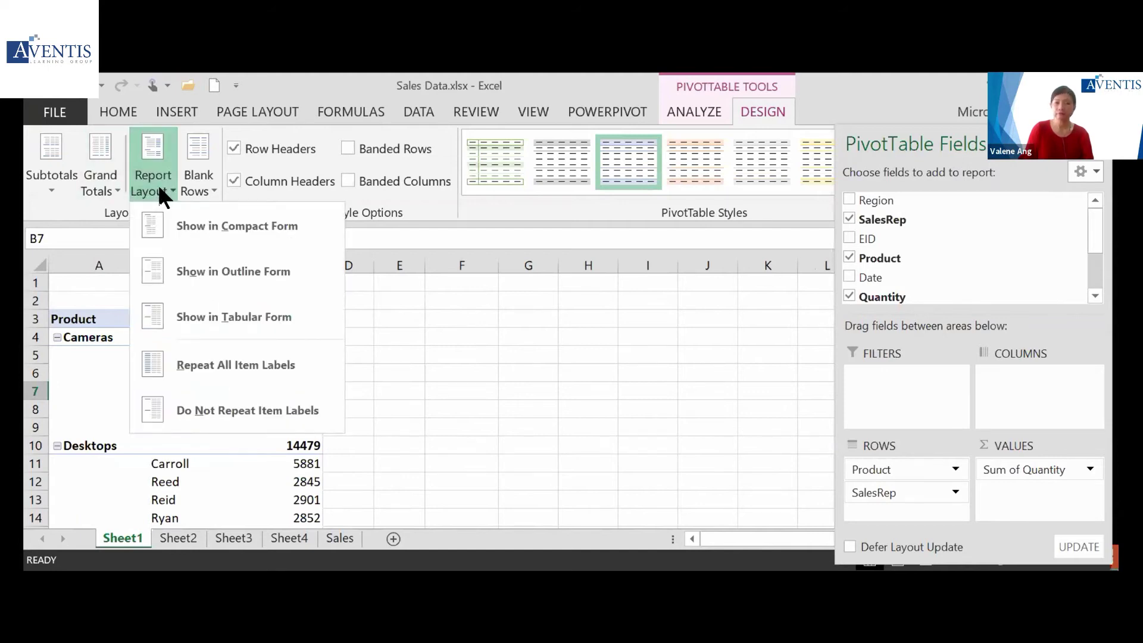
{"action": "left_click", "coordinate": [218, 262]}
{"action": "left_click", "coordinate": [113, 257]}
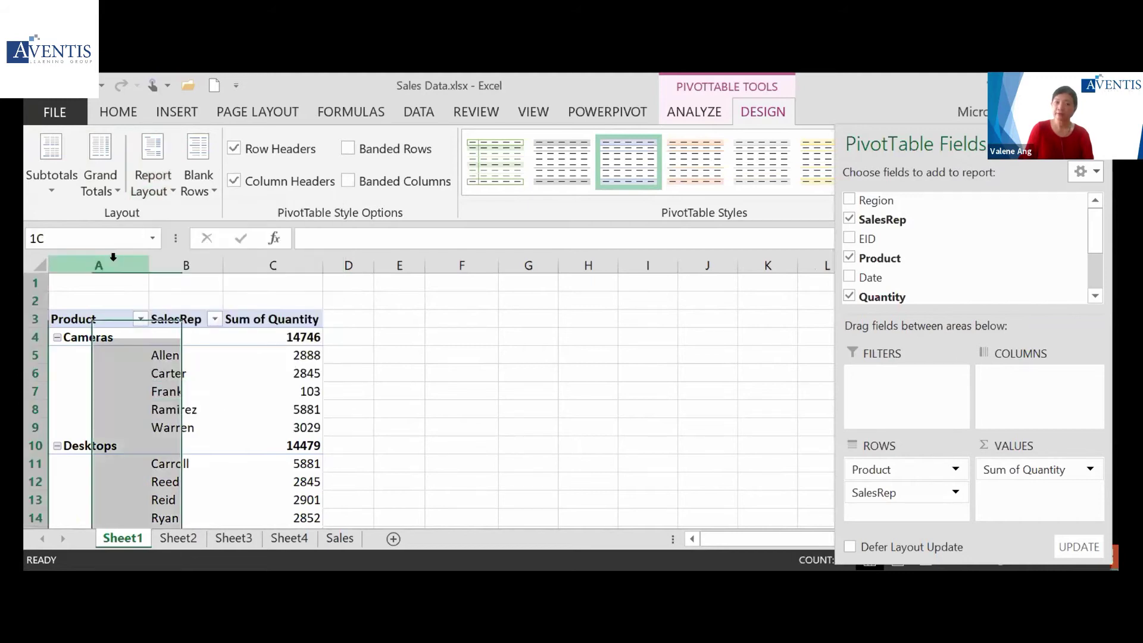
{"action": "left_click", "coordinate": [262, 262]}
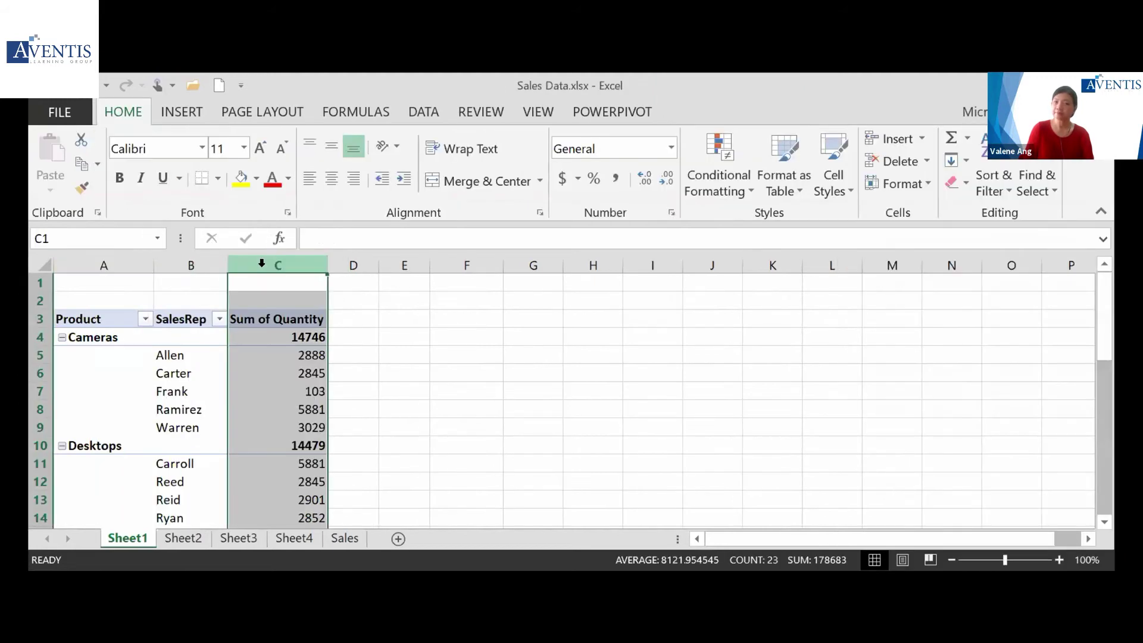
{"action": "left_click", "coordinate": [149, 375]}
{"action": "left_click", "coordinate": [116, 320]}
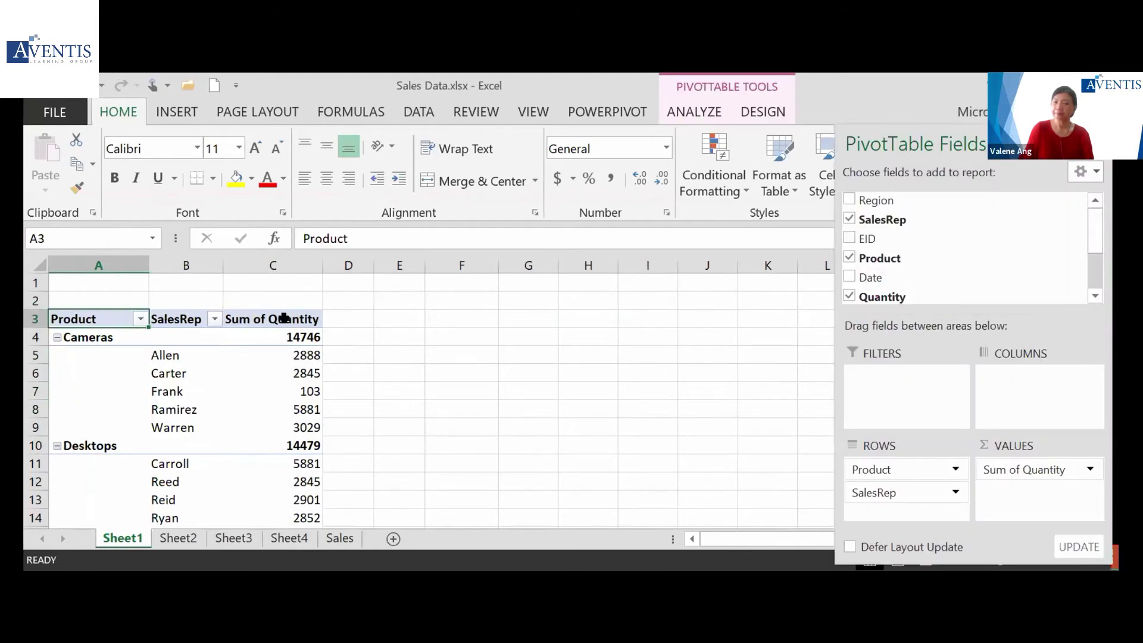
Compare with compact layout via Undo, then Redo back to outline form
{"action": "left_click", "coordinate": [89, 87]}
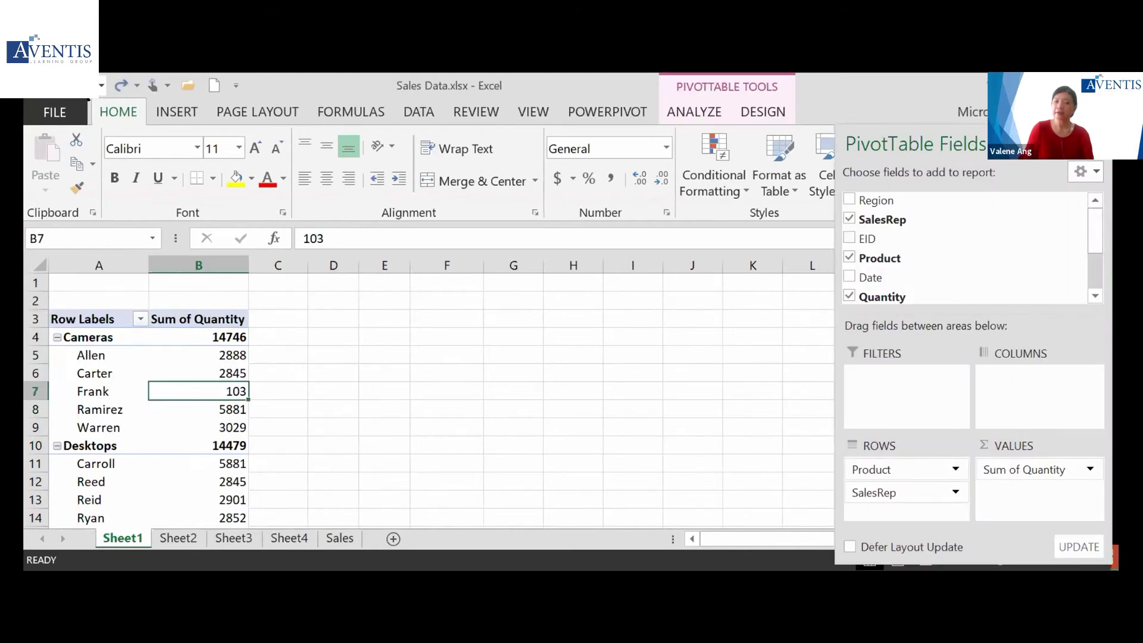
{"action": "left_click", "coordinate": [103, 312]}
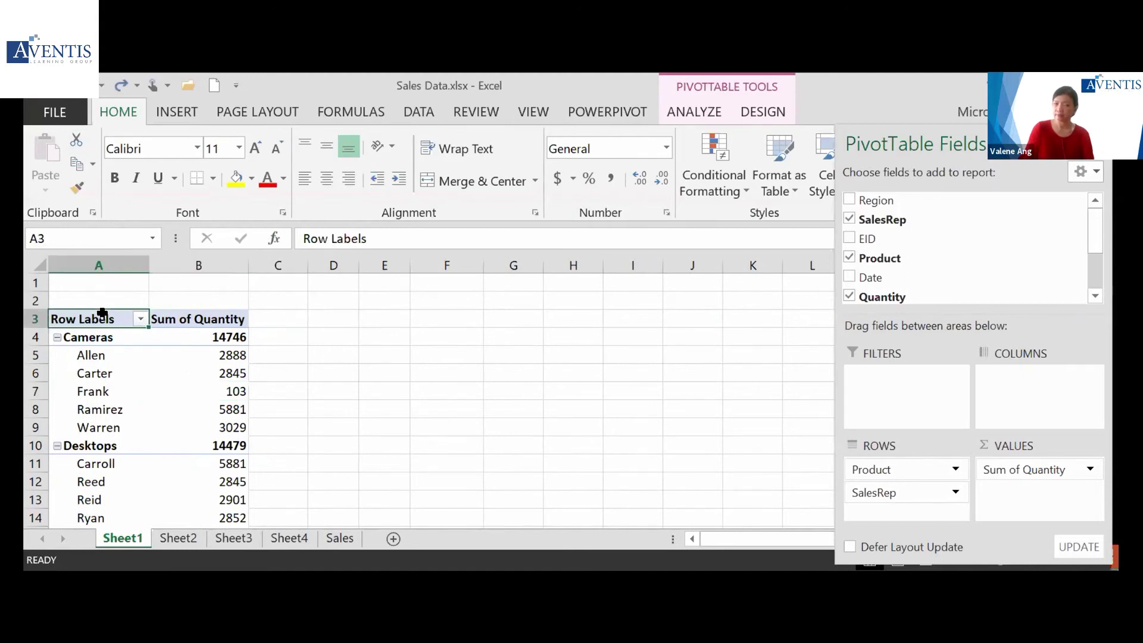
{"action": "left_click", "coordinate": [105, 337]}
{"action": "left_click", "coordinate": [103, 324]}
{"action": "left_click", "coordinate": [102, 326]}
{"action": "left_click", "coordinate": [156, 385]}
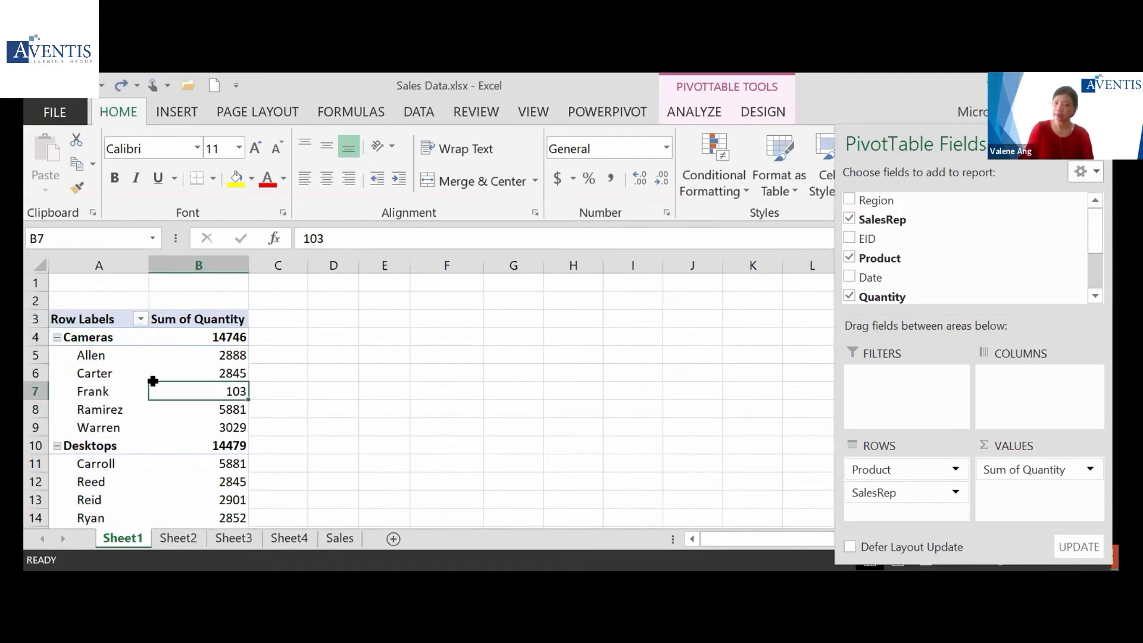
{"action": "left_click", "coordinate": [121, 87]}
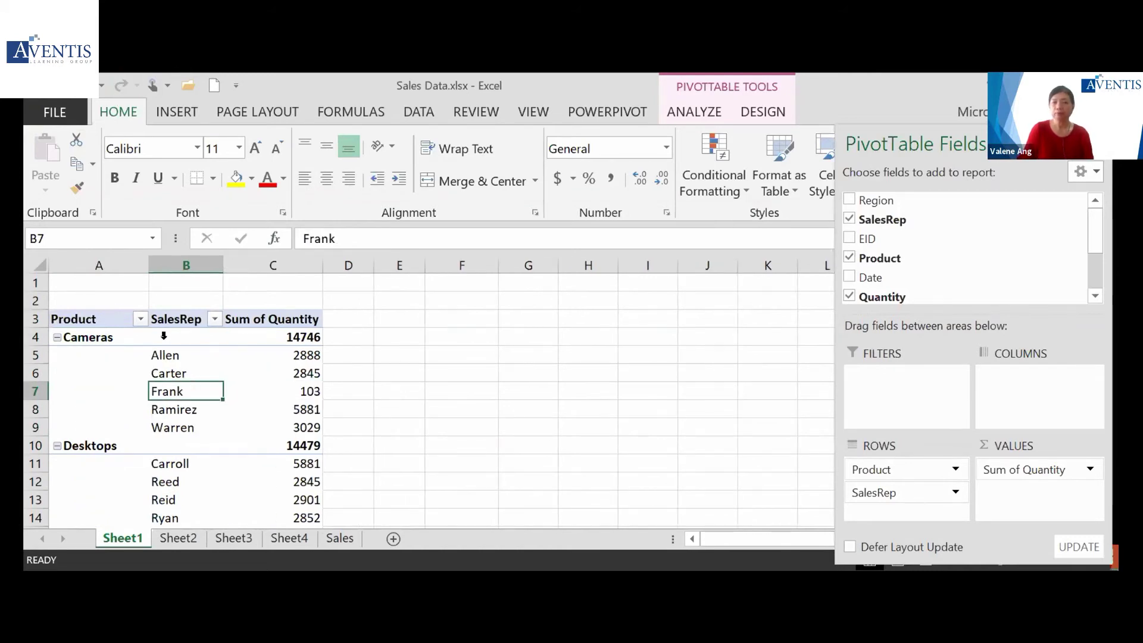
{"action": "left_click", "coordinate": [101, 319]}
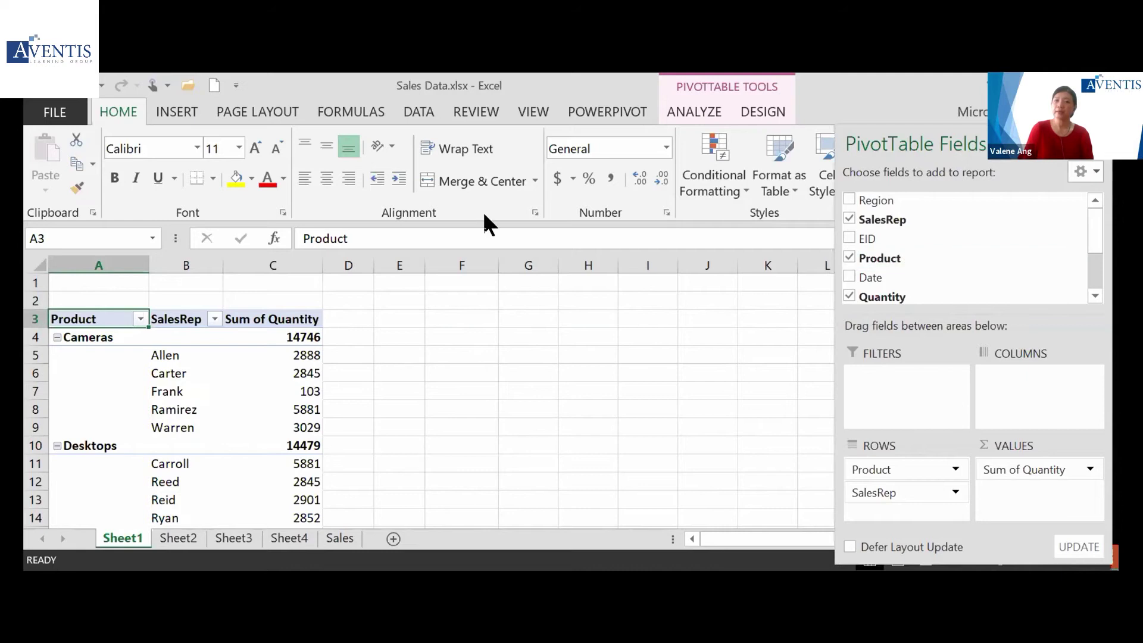
{"action": "left_click", "coordinate": [194, 307]}
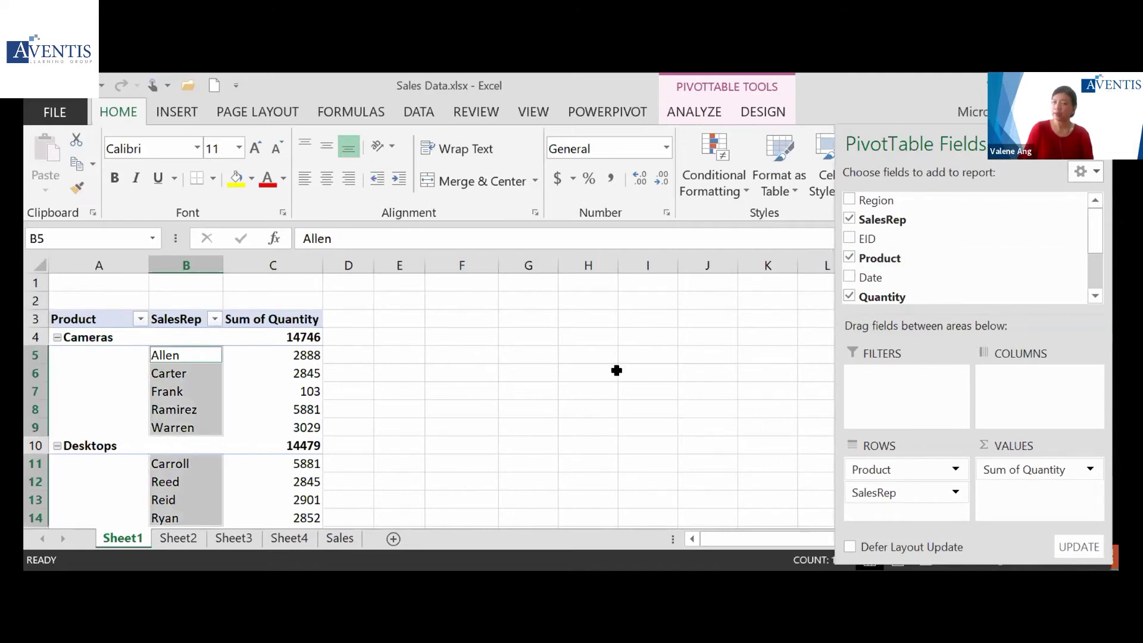
Inspect the outline pivot's rep quantities, confirming the Cameras total of 14746
{"action": "left_click", "coordinate": [302, 369]}
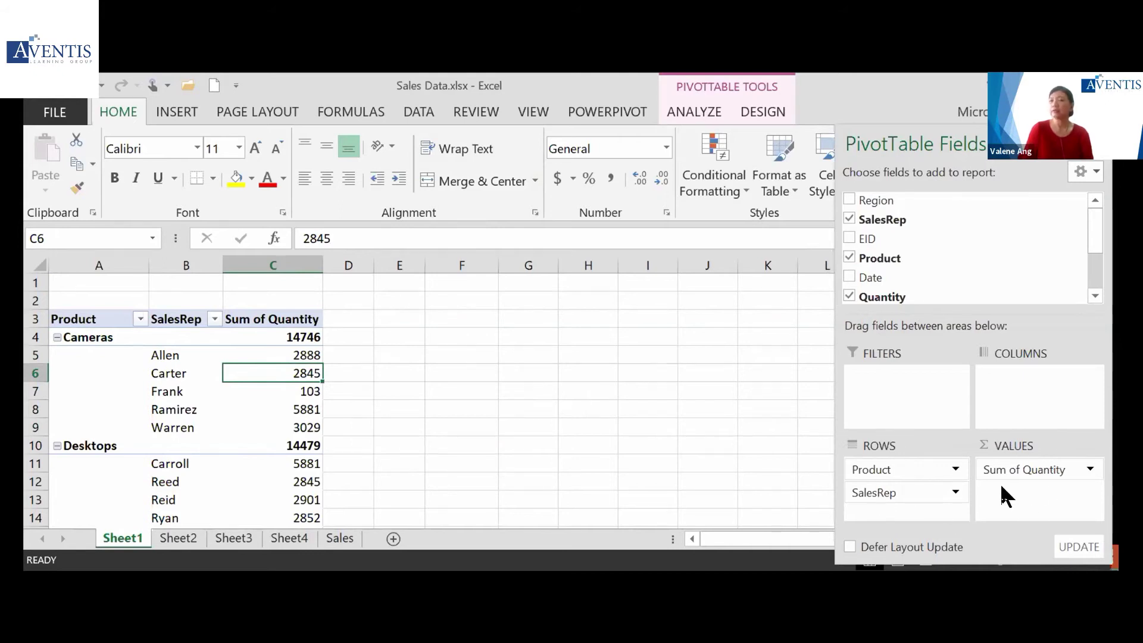
{"action": "left_click_drag", "start_coordinate": [106, 262], "coordinate": [168, 262]}
{"action": "left_click", "coordinate": [186, 265]}
{"action": "left_click_drag", "start_coordinate": [274, 409], "coordinate": [274, 446]}
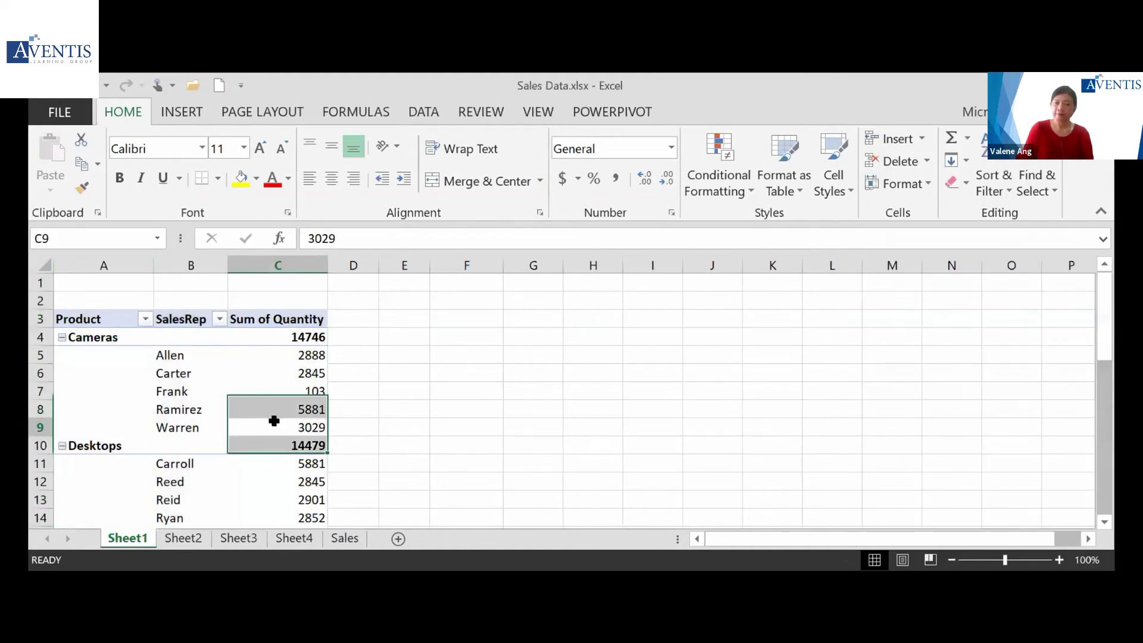
{"action": "left_click", "coordinate": [274, 421]}
{"action": "left_click", "coordinate": [91, 332]}
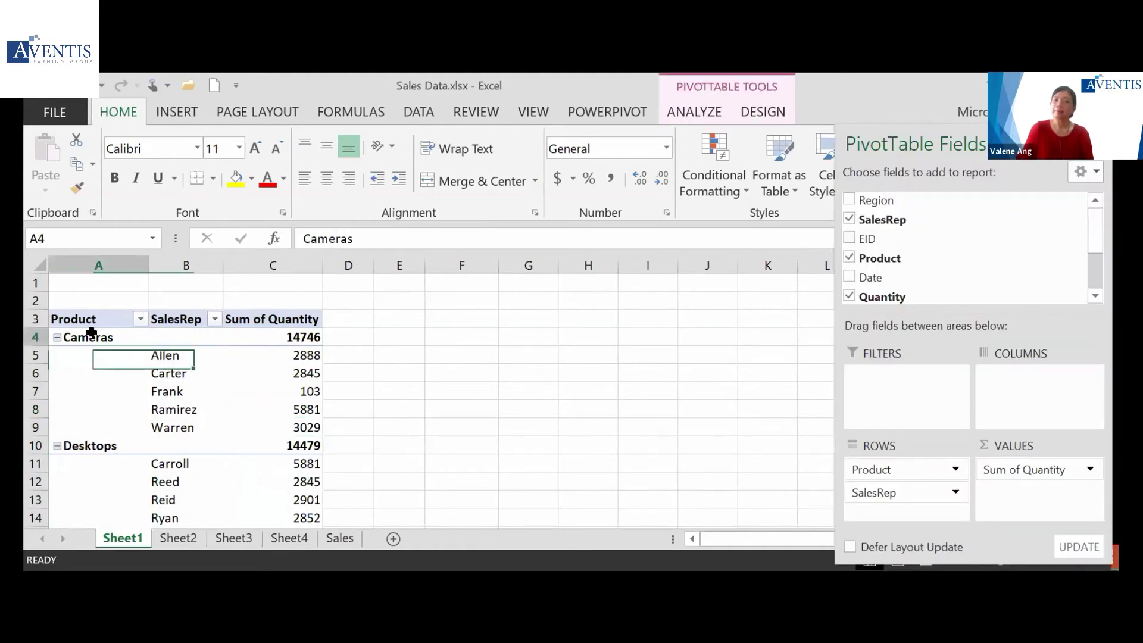
{"action": "left_click", "coordinate": [301, 337]}
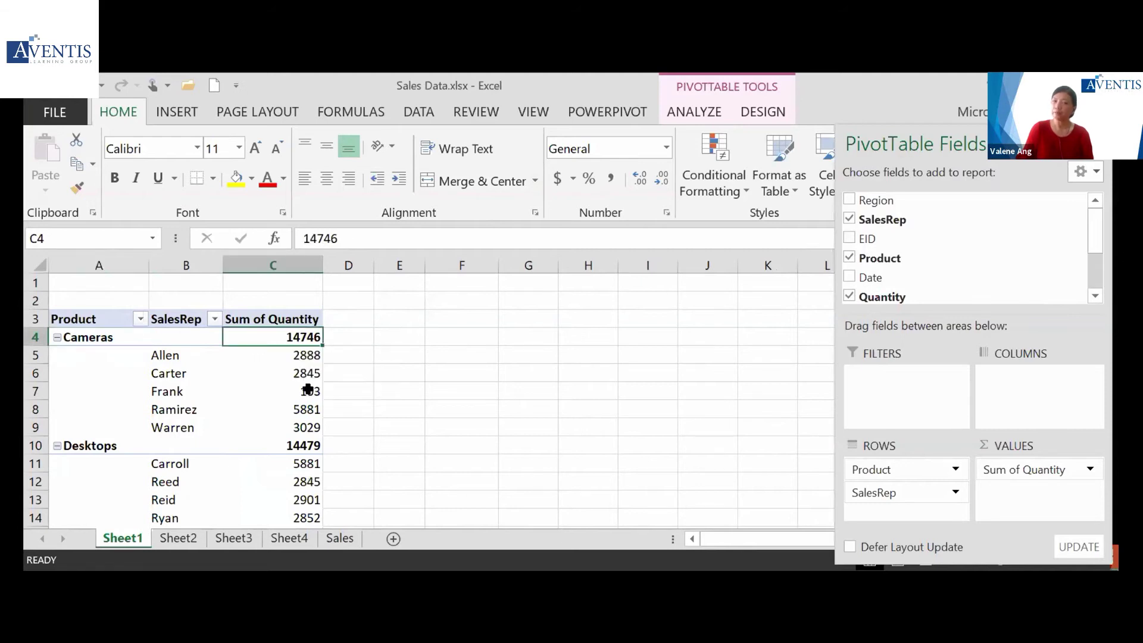
{"action": "left_click_drag", "start_coordinate": [307, 423], "coordinate": [311, 354]}
{"action": "left_click", "coordinate": [307, 333]}
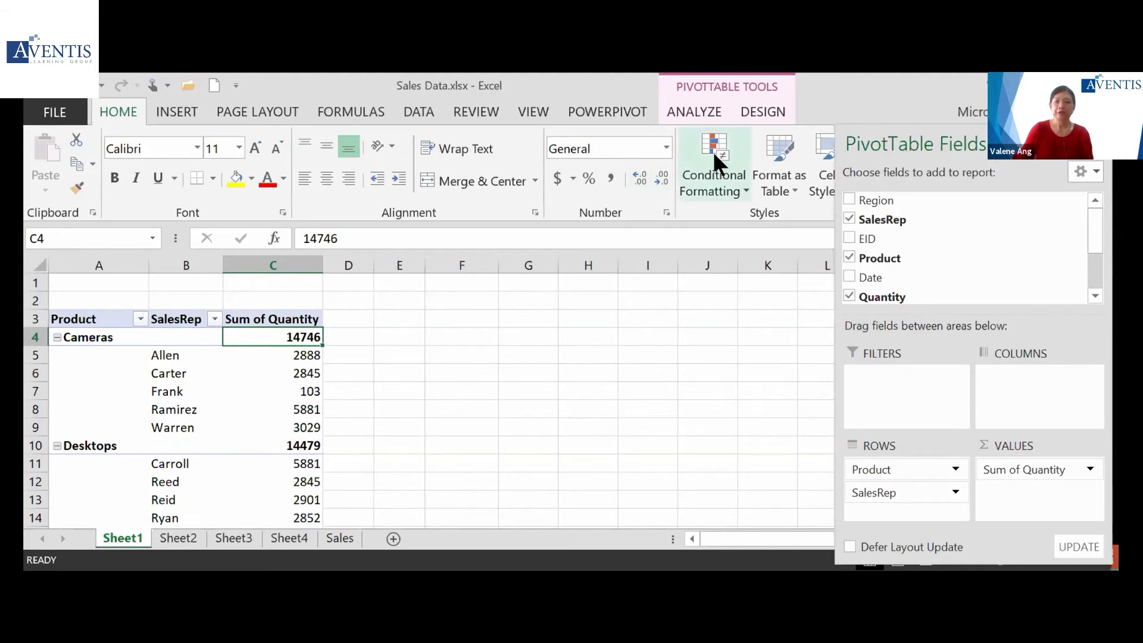
{"action": "left_click", "coordinate": [762, 113]}
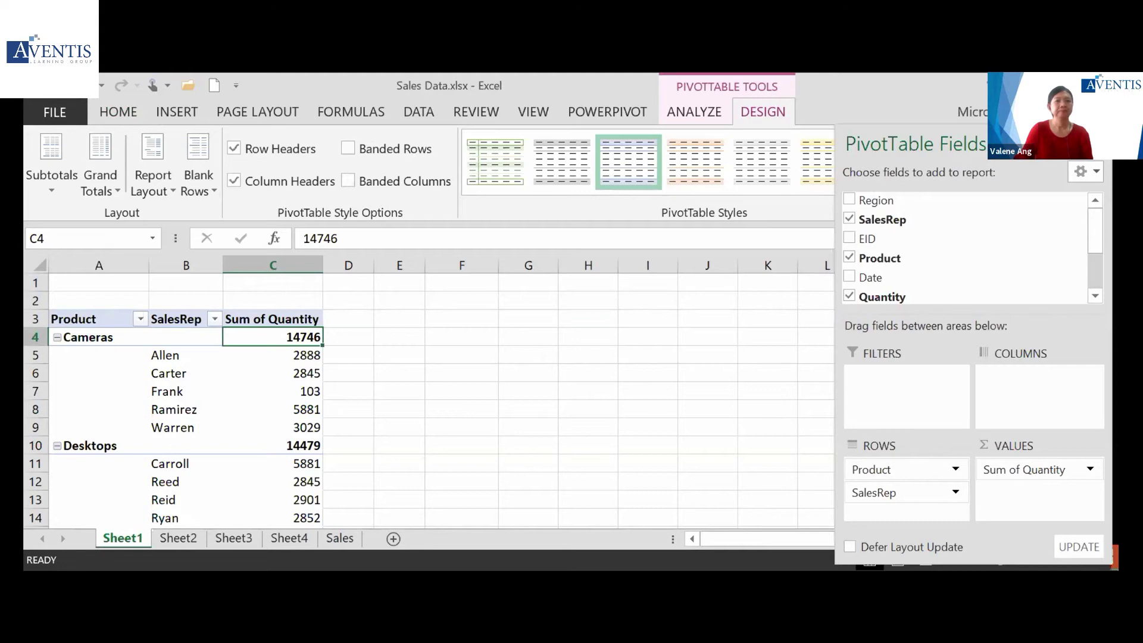
Apply Show in Tabular Form and check the Cameras Total quantity of 14746
{"action": "left_click", "coordinate": [163, 185]}
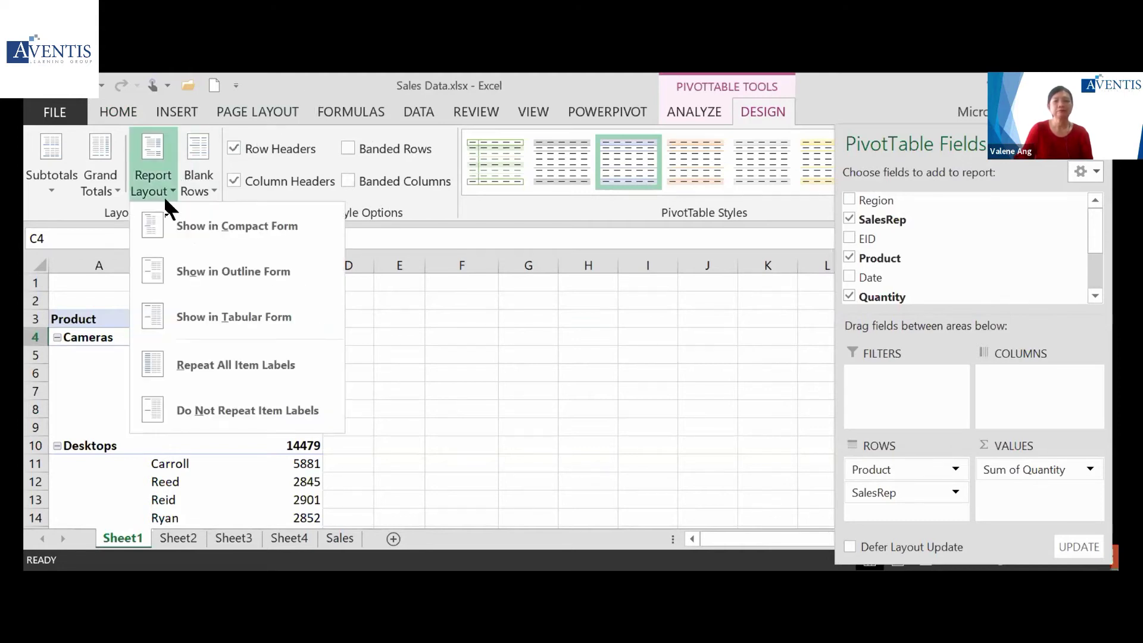
{"action": "left_click", "coordinate": [249, 314]}
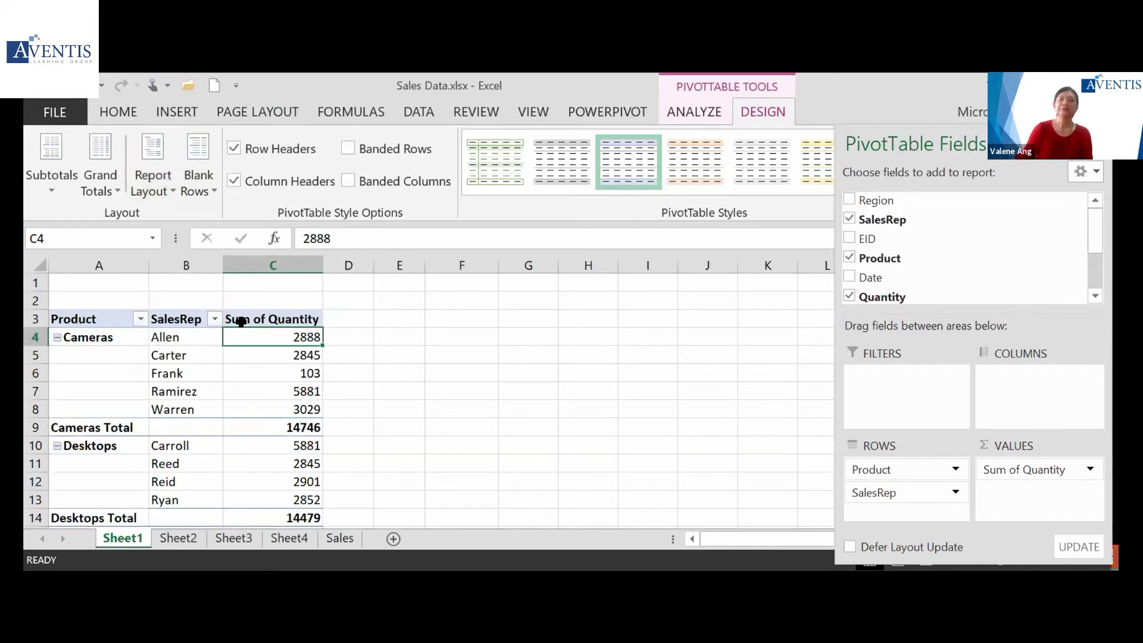
{"action": "left_click_drag", "start_coordinate": [121, 426], "coordinate": [291, 427]}
{"action": "left_click", "coordinate": [291, 427]}
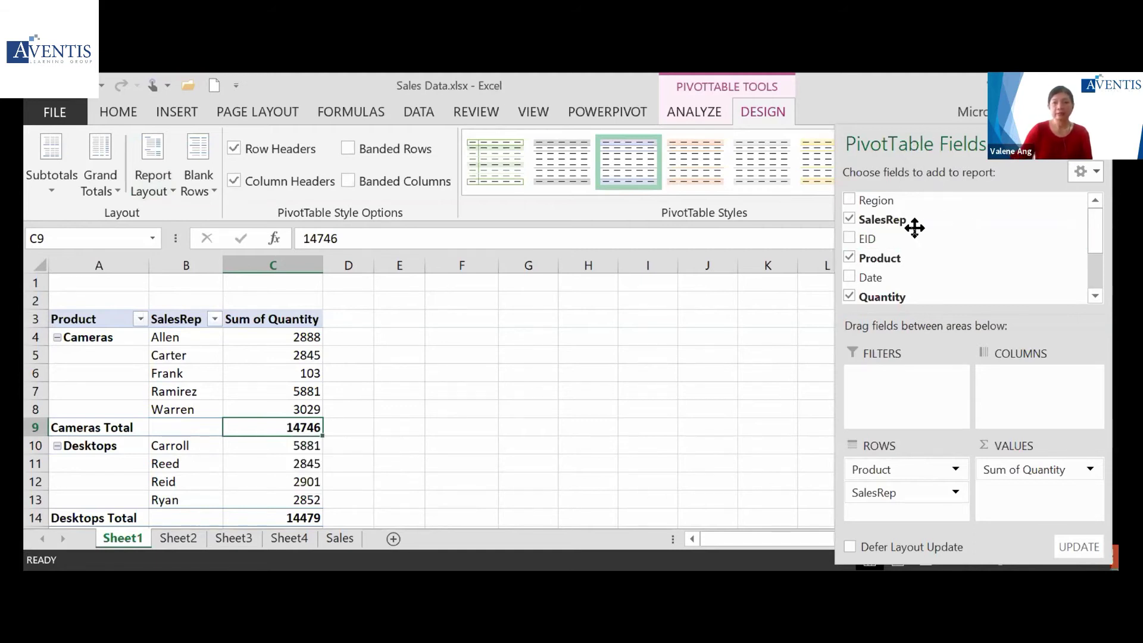
Float the field list and apply Pivot Style Medium 9 from the PivotTable Styles gallery
{"action": "left_click_drag", "start_coordinate": [898, 222], "coordinate": [899, 213]}
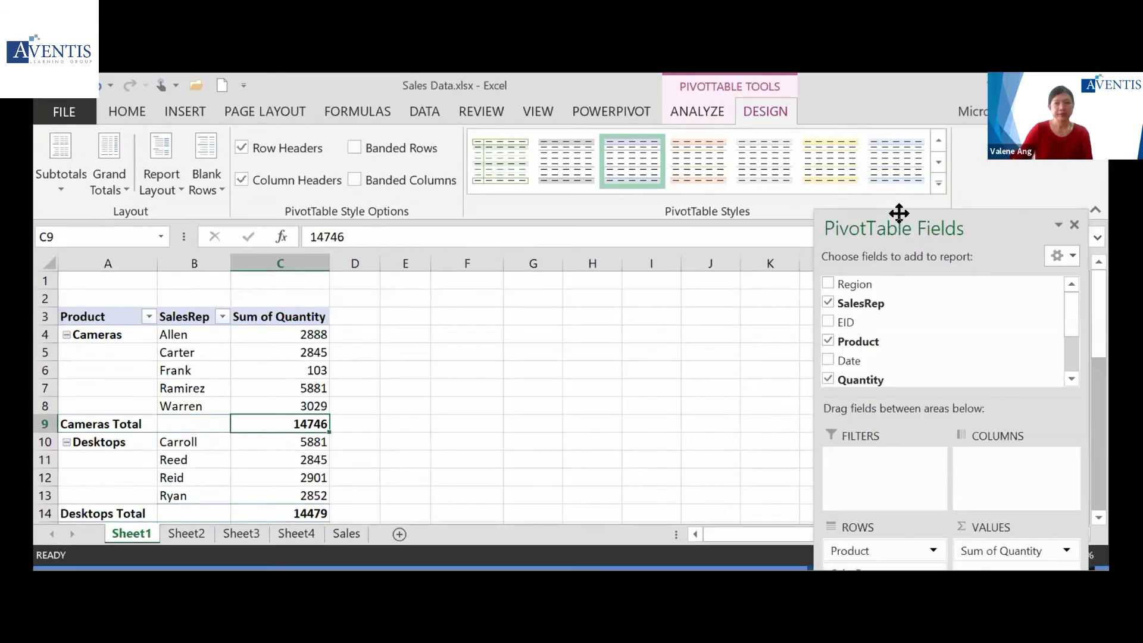
{"action": "left_click", "coordinate": [939, 184]}
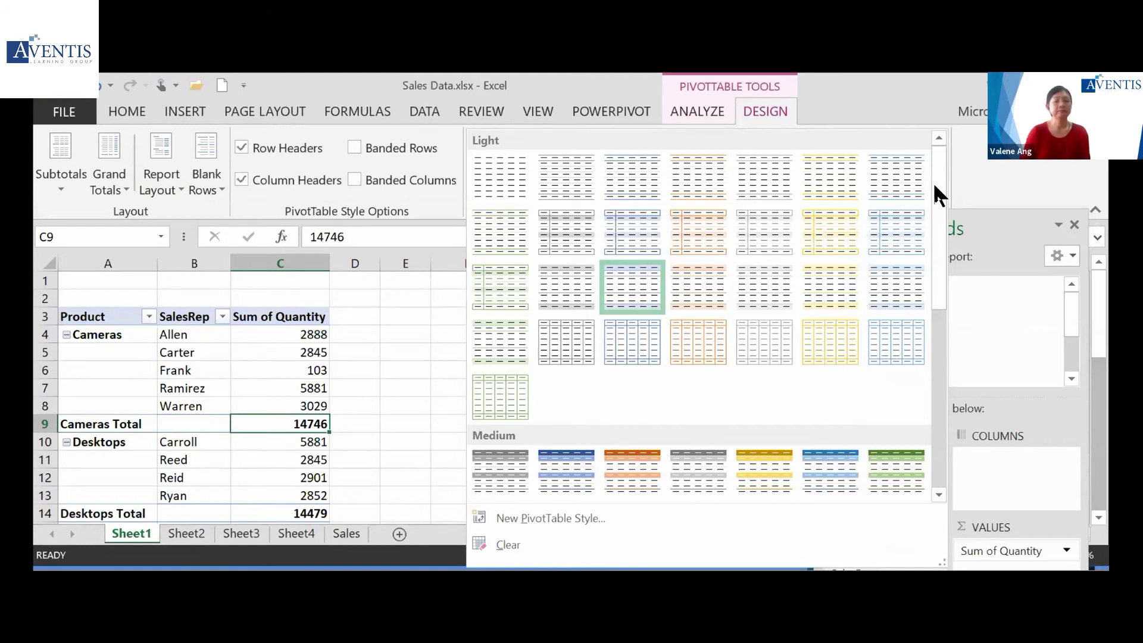
{"action": "left_click_drag", "start_coordinate": [934, 186], "coordinate": [922, 318]}
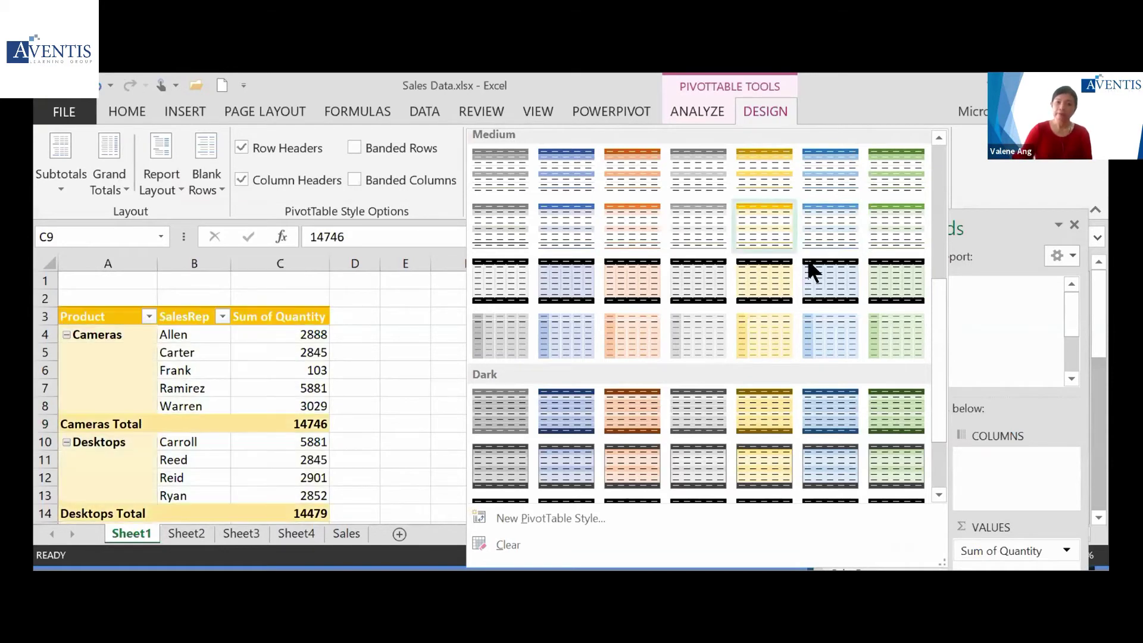
{"action": "left_click", "coordinate": [568, 251]}
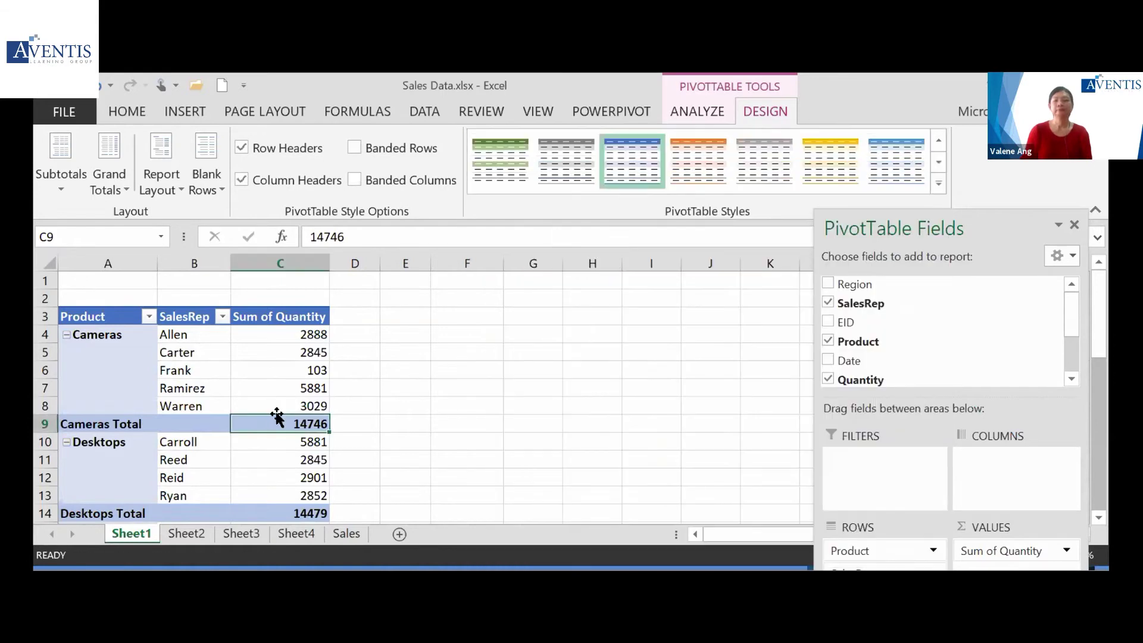
Turn on Banded Rows for the Sheet1 pivot, then select a cell outside the pivot
{"action": "scroll", "coordinate": [277, 417], "scroll_direction": "down", "scroll_amount": 6}
{"action": "scroll", "coordinate": [277, 417], "scroll_direction": "up", "scroll_amount": 6}
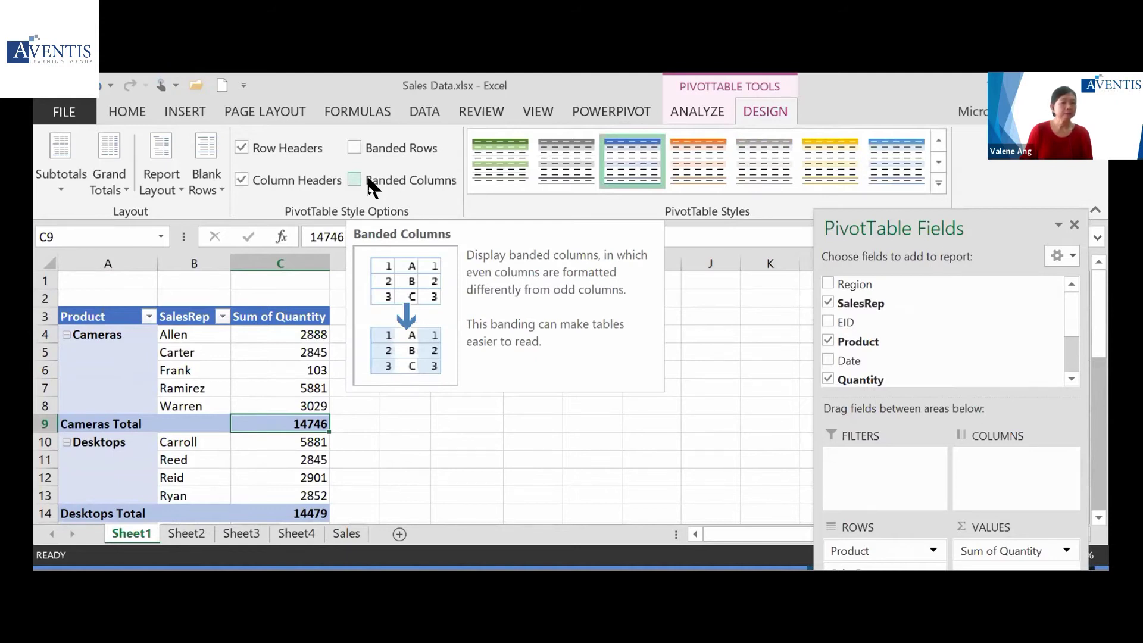
{"action": "left_click", "coordinate": [356, 145]}
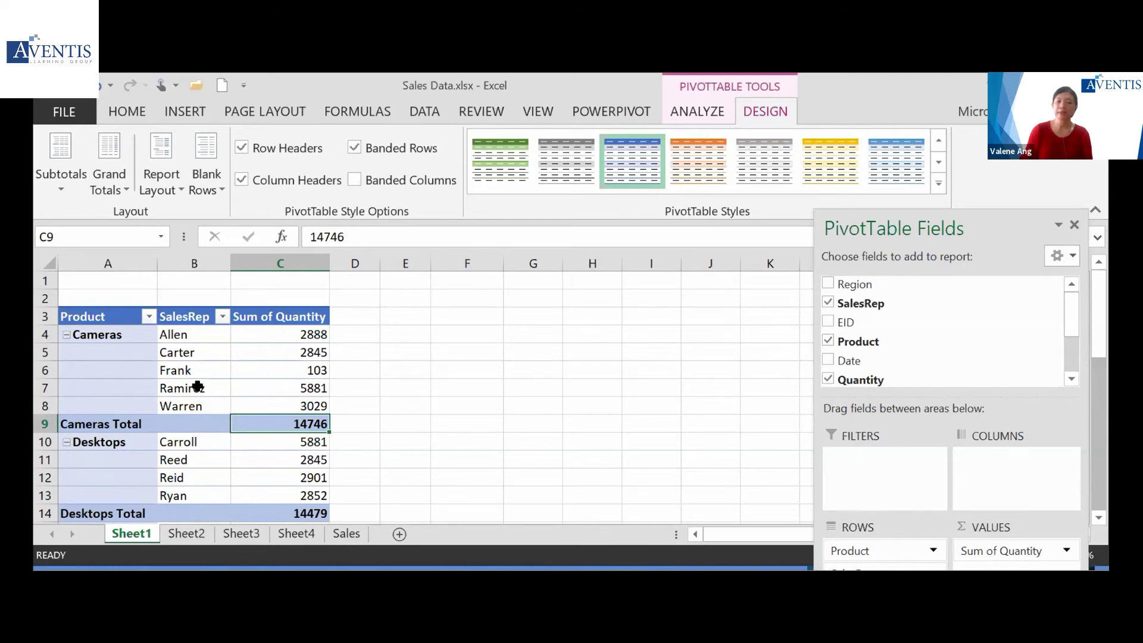
{"action": "left_click", "coordinate": [250, 365]}
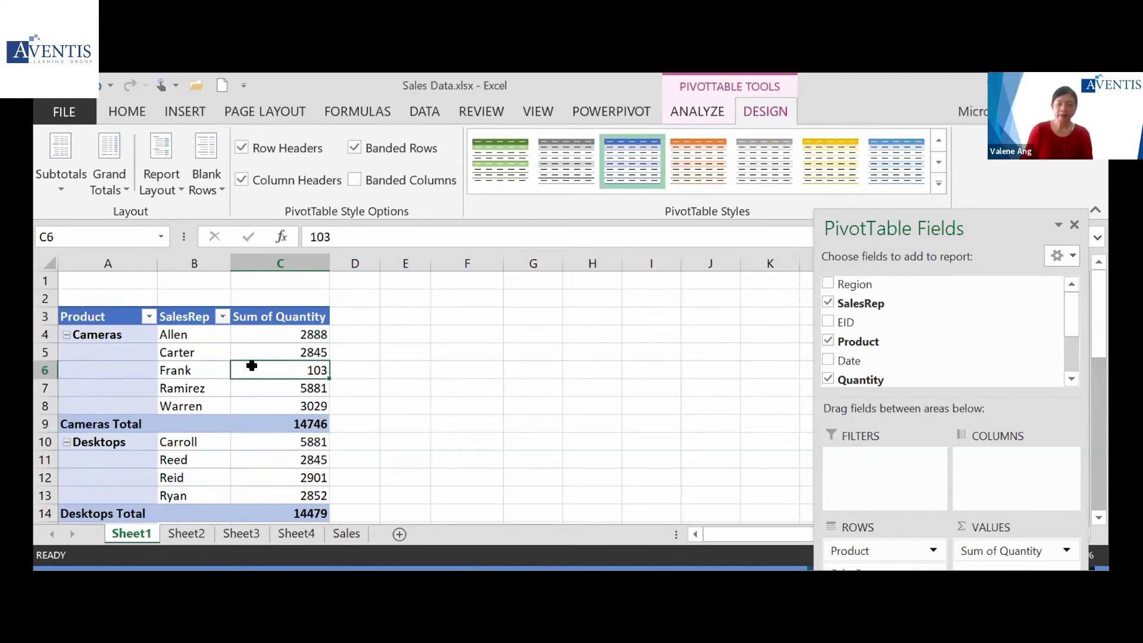
{"action": "mouse_move", "coordinate": [258, 363]}
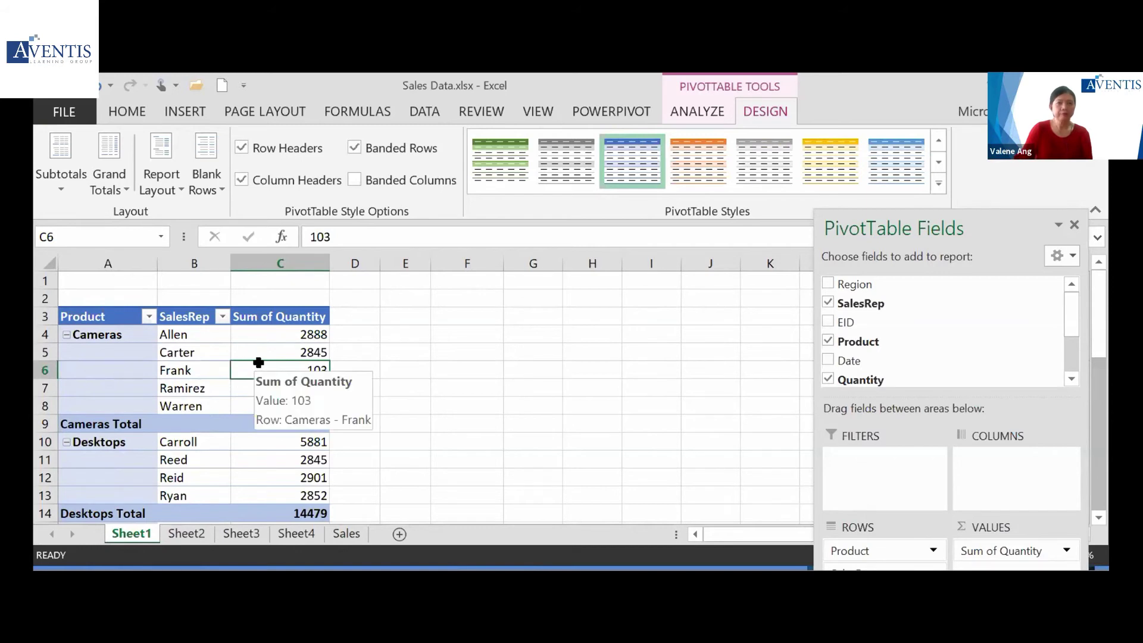
{"action": "left_click", "coordinate": [507, 351]}
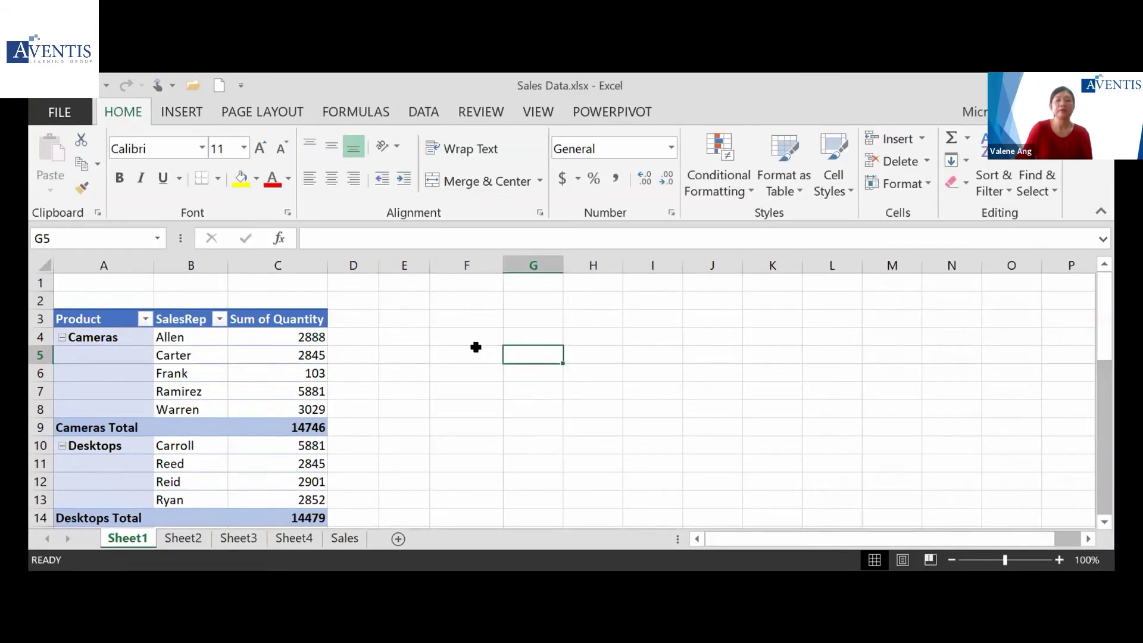
Hide the Sheet1 worksheet gridlines from the View tab and reselect a pivot cell
{"action": "left_click", "coordinate": [541, 107]}
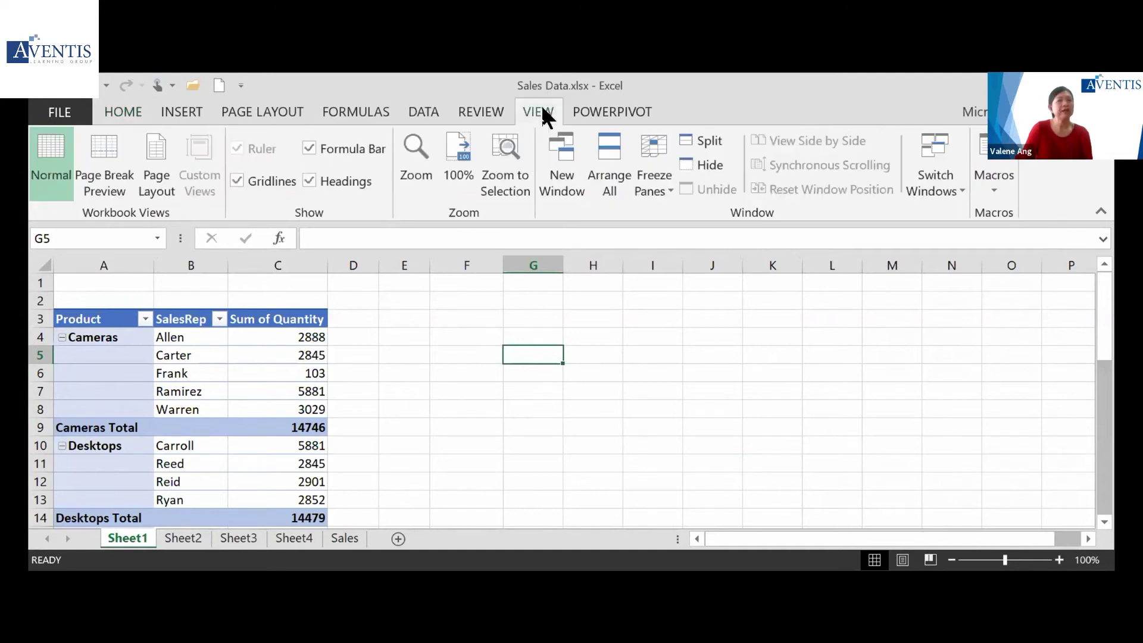
{"action": "left_click", "coordinate": [234, 176]}
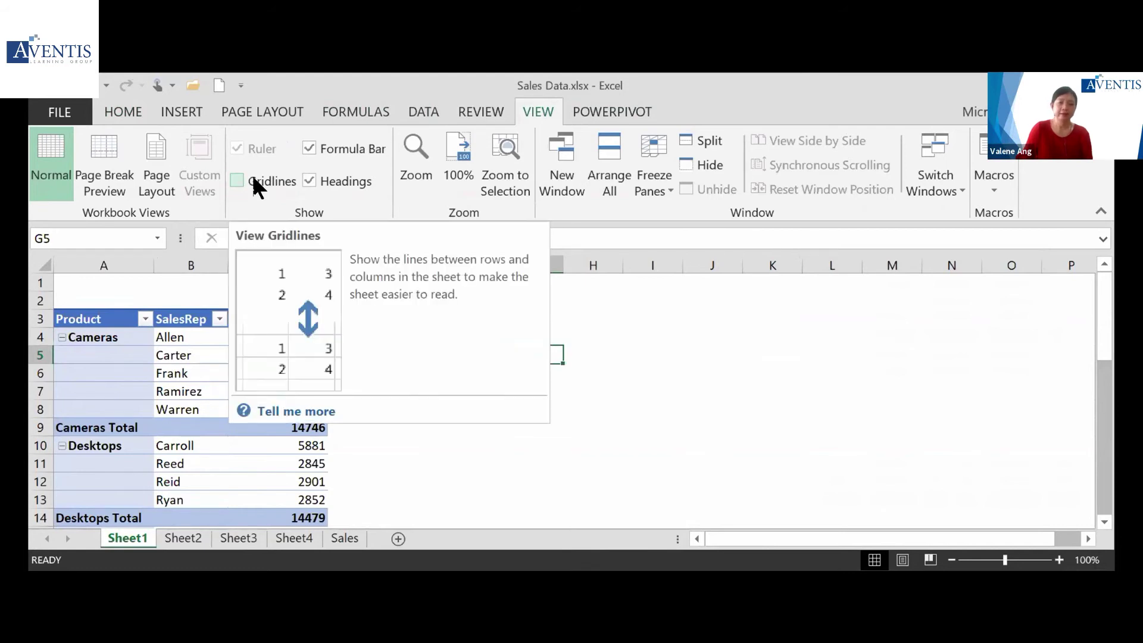
{"action": "left_click_drag", "start_coordinate": [174, 354], "coordinate": [256, 355]}
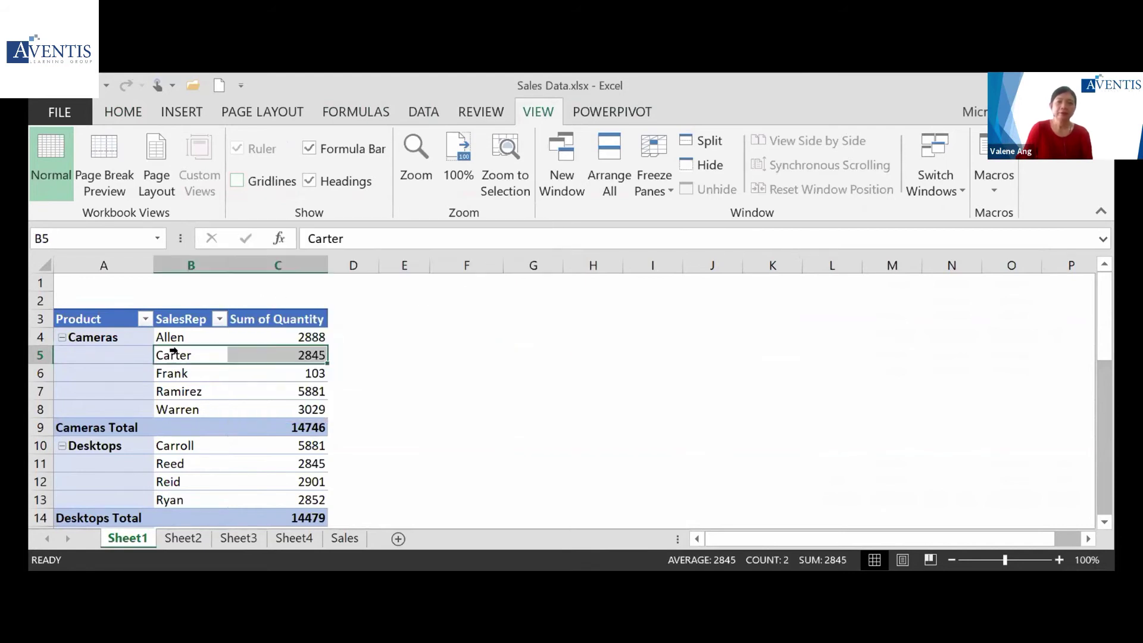
{"action": "left_click", "coordinate": [238, 355]}
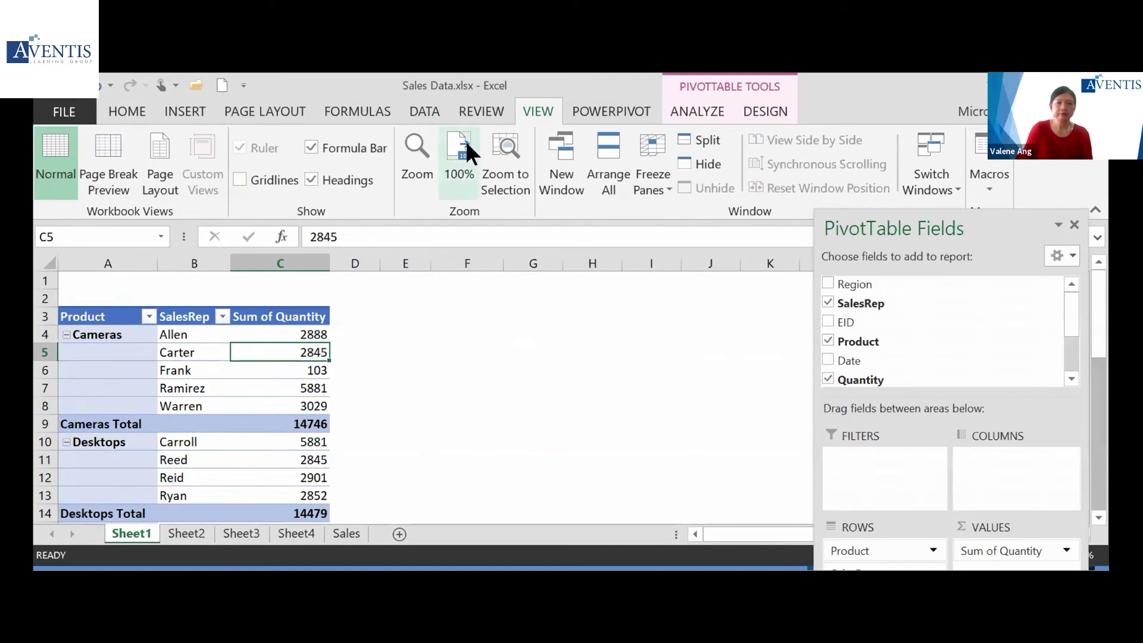
Turn on Banded Columns for the pivot and look over the Report Layout choices
{"action": "left_click", "coordinate": [752, 108]}
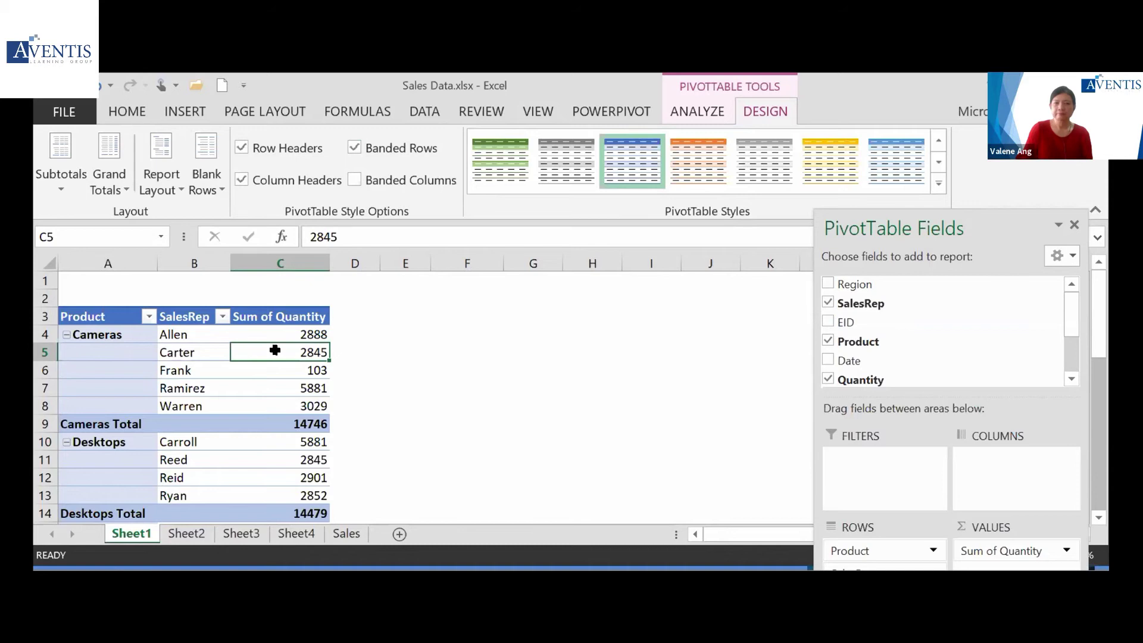
{"action": "left_click", "coordinate": [355, 179]}
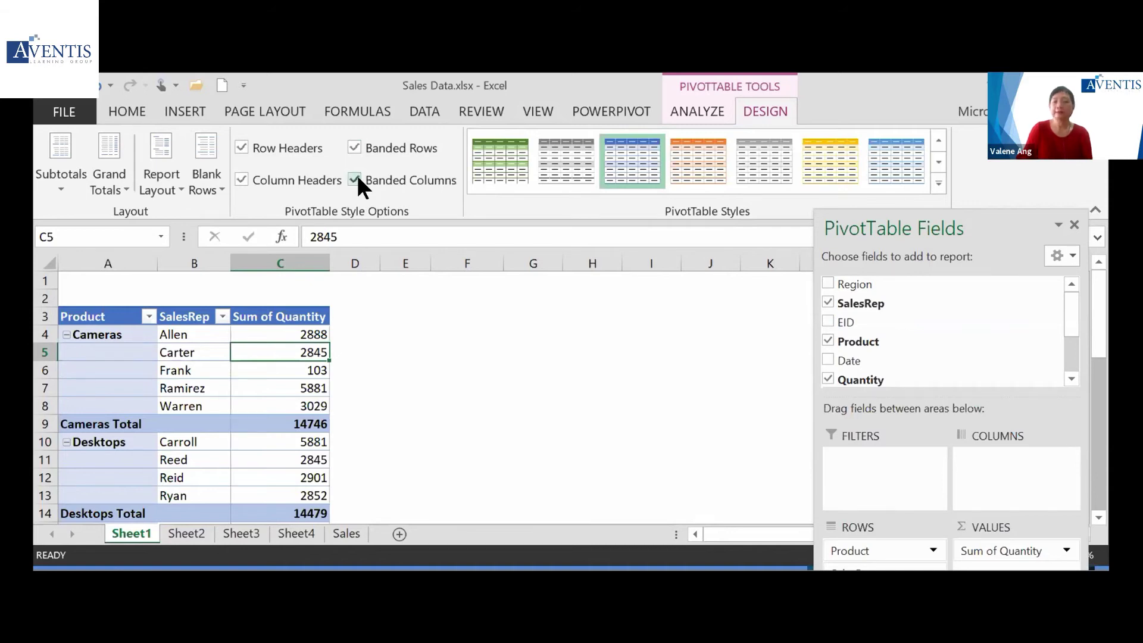
{"action": "scroll", "coordinate": [230, 412], "scroll_direction": "down", "scroll_amount": 5}
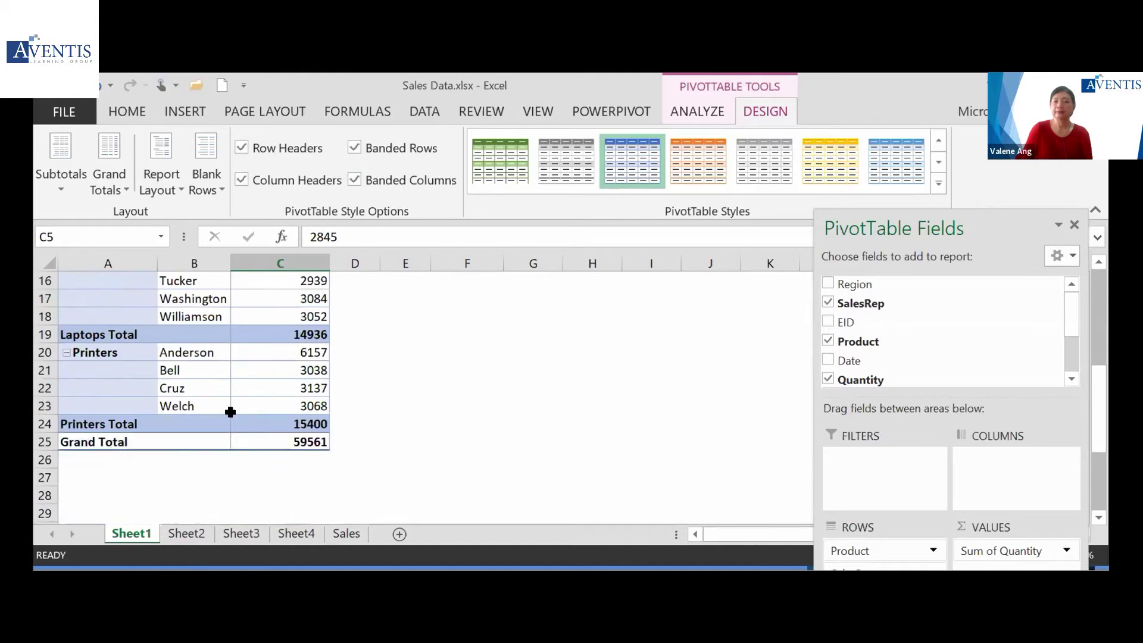
{"action": "scroll", "coordinate": [230, 412], "scroll_direction": "up", "scroll_amount": 5}
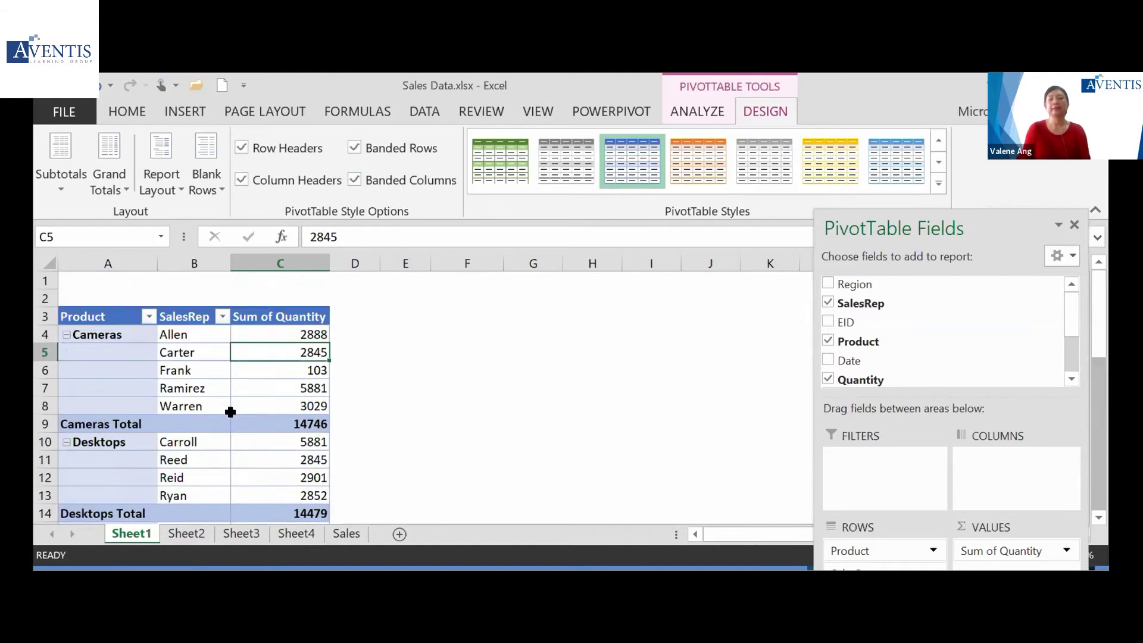
{"action": "left_click", "coordinate": [252, 375]}
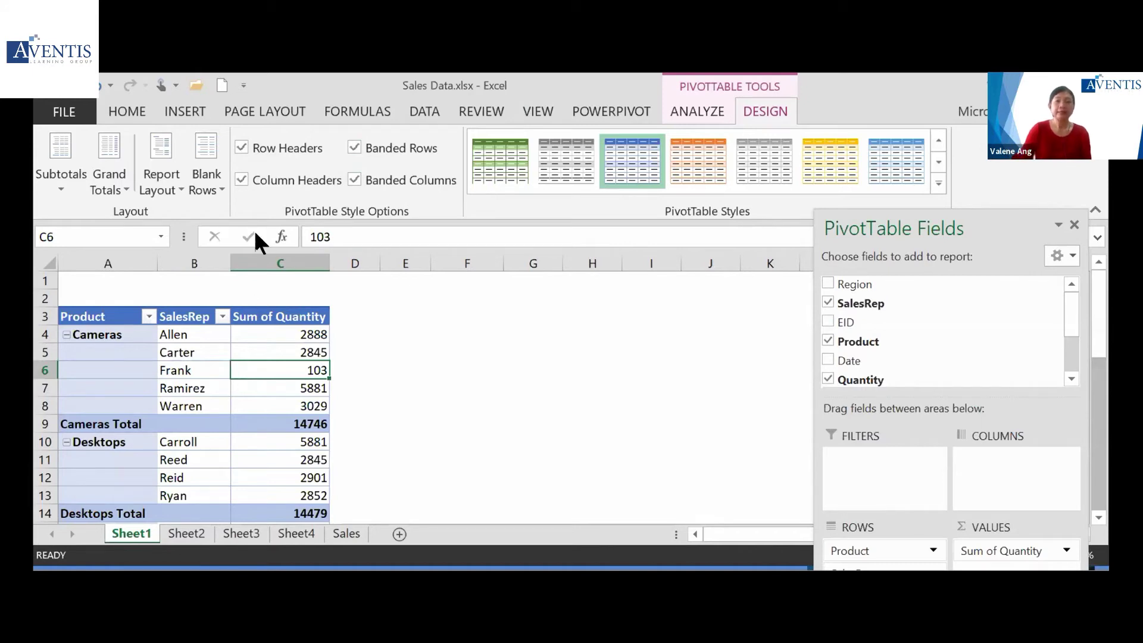
{"action": "left_click", "coordinate": [172, 177]}
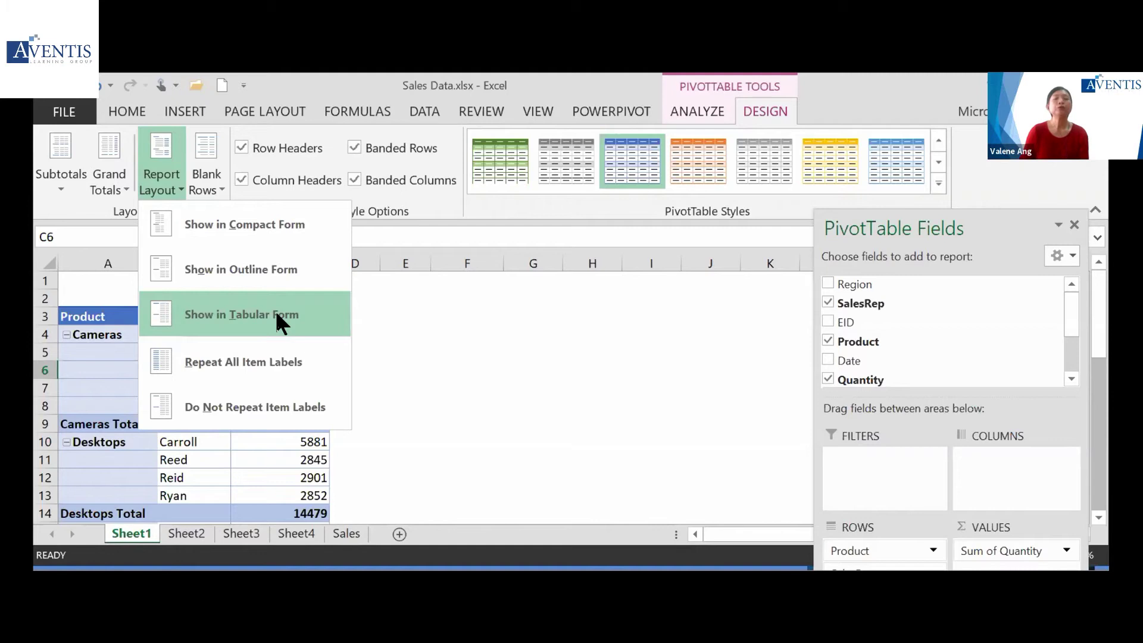
{"action": "left_click", "coordinate": [280, 481]}
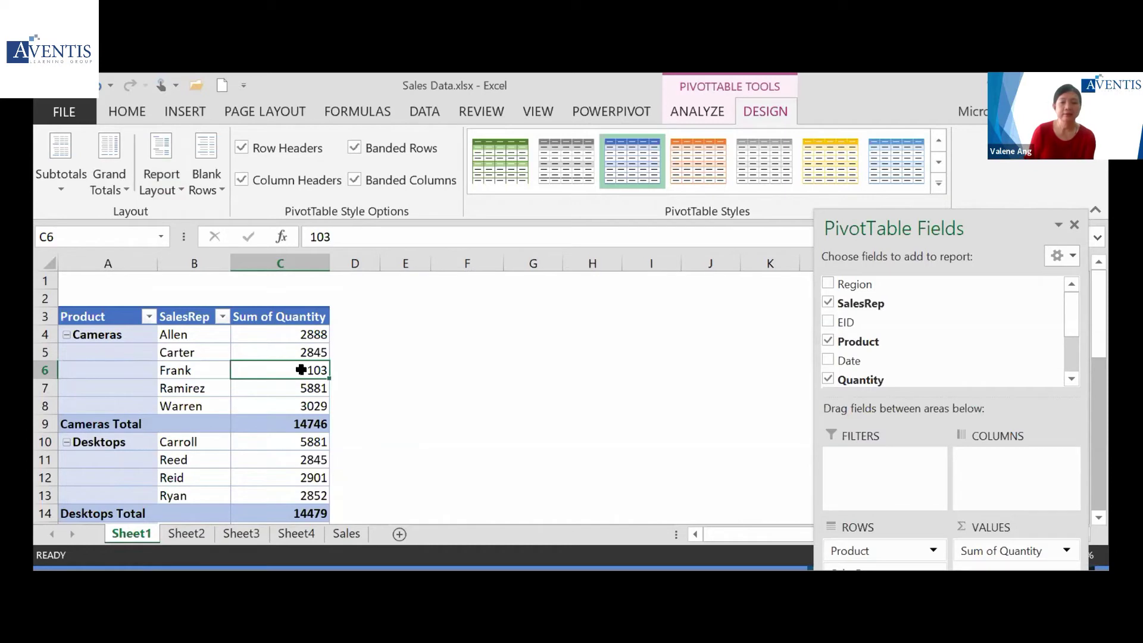
From a cell in the Sales table, insert a PivotTable from Table1 on a new worksheet
{"action": "left_click", "coordinate": [352, 533]}
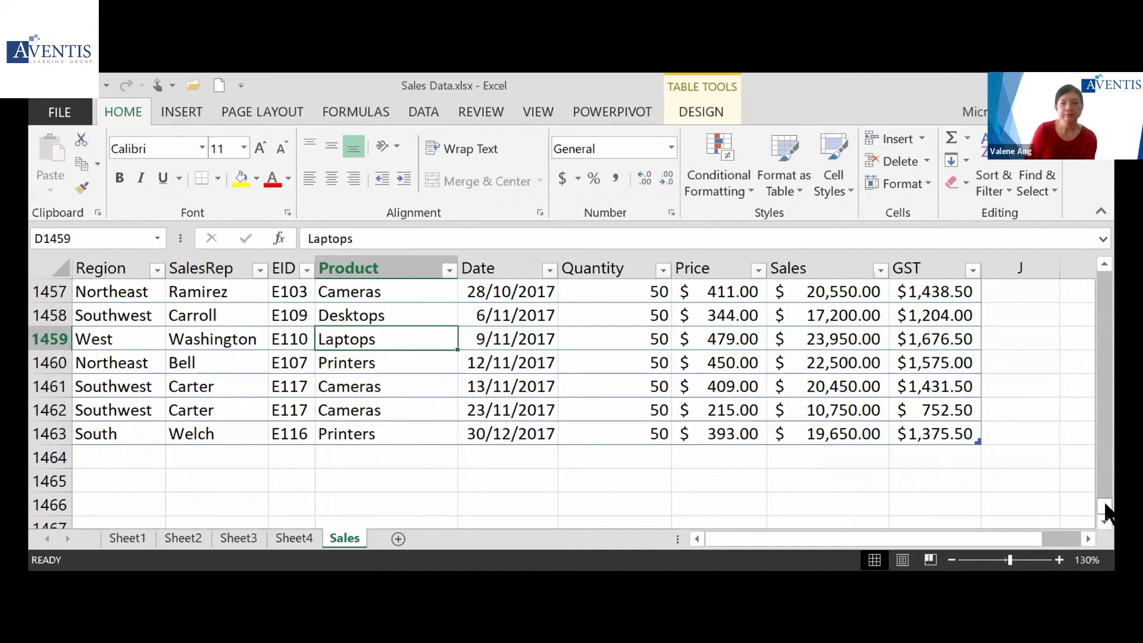
{"action": "left_click_drag", "start_coordinate": [1106, 512], "coordinate": [1106, 280]}
{"action": "left_click", "coordinate": [712, 359]}
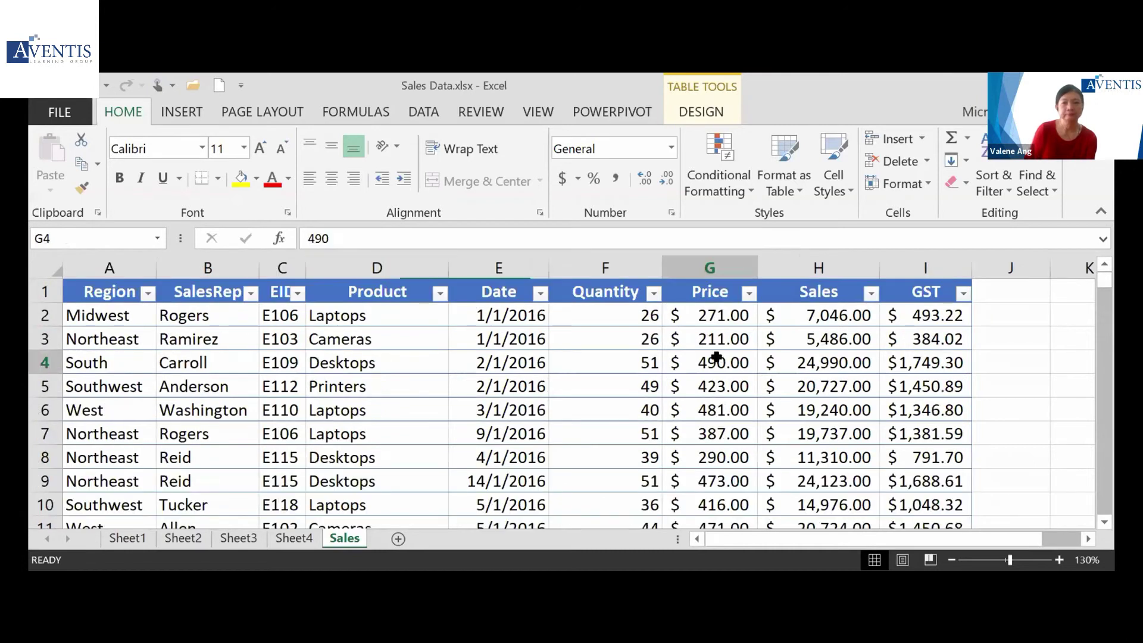
{"action": "left_click", "coordinate": [182, 107]}
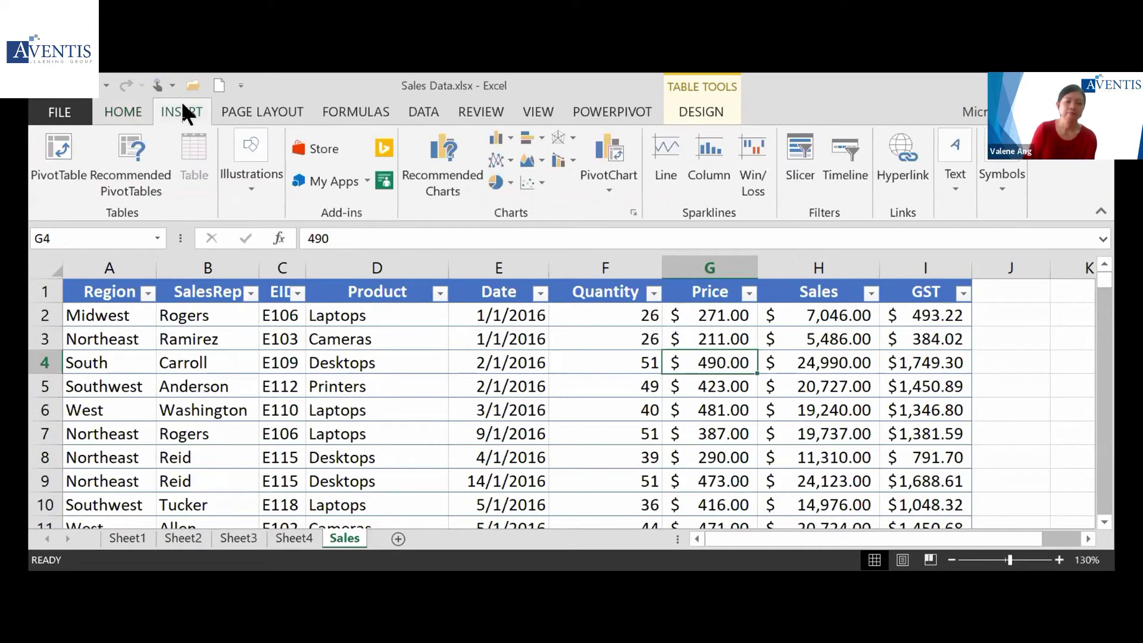
{"action": "left_click", "coordinate": [62, 177]}
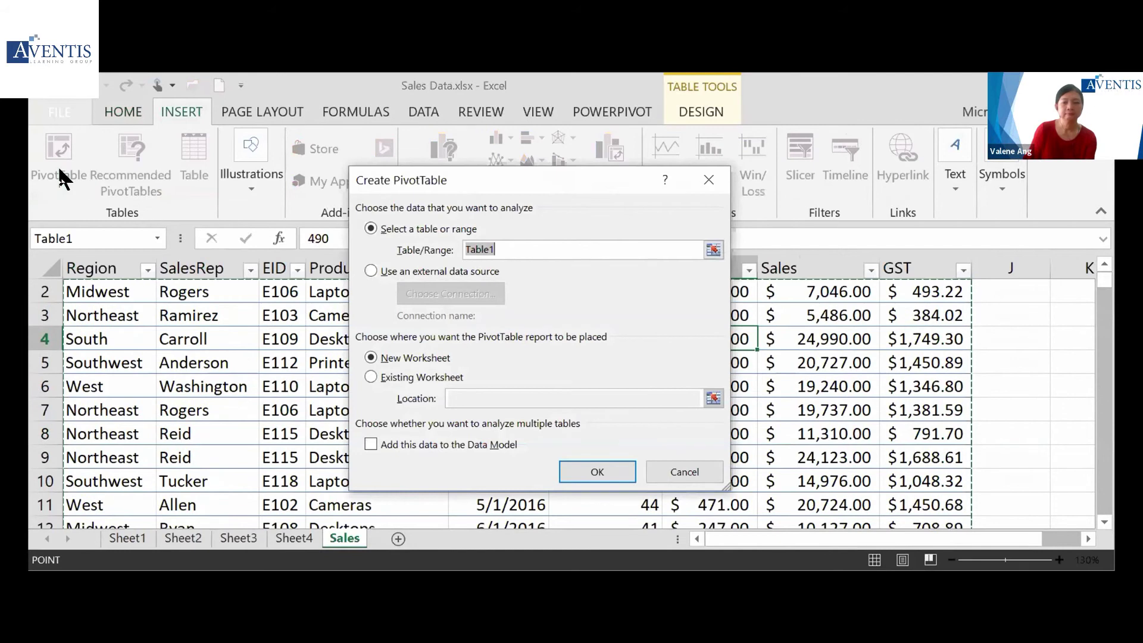
{"action": "left_click", "coordinate": [599, 470]}
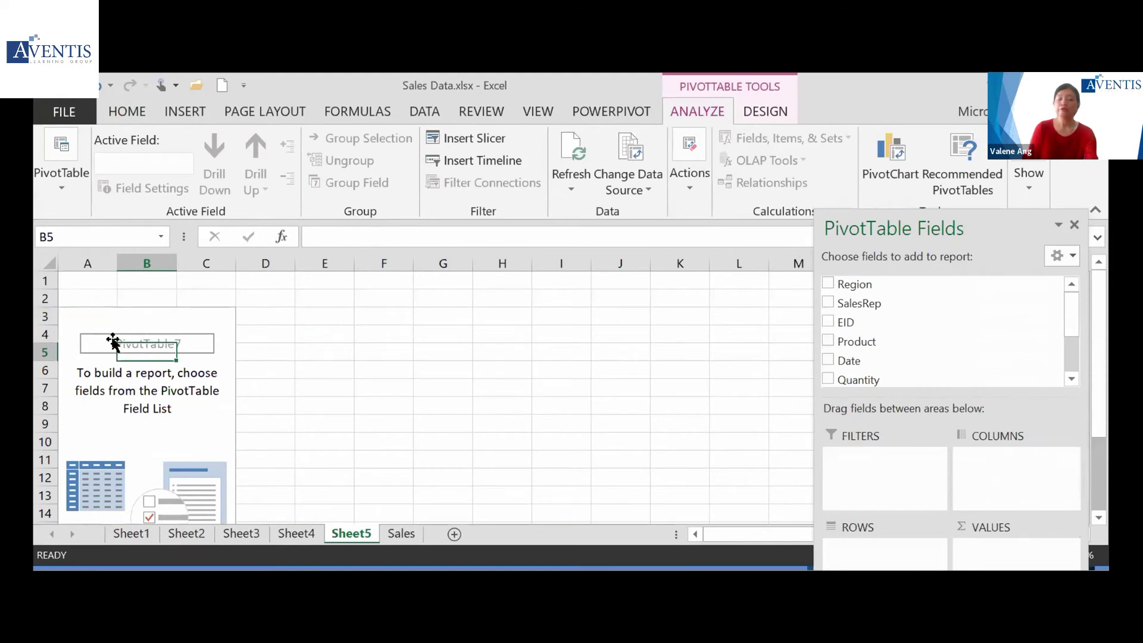
Enable Classic PivotTable layout on the Display tab of PivotTable Options
{"action": "right_click", "coordinate": [163, 349]}
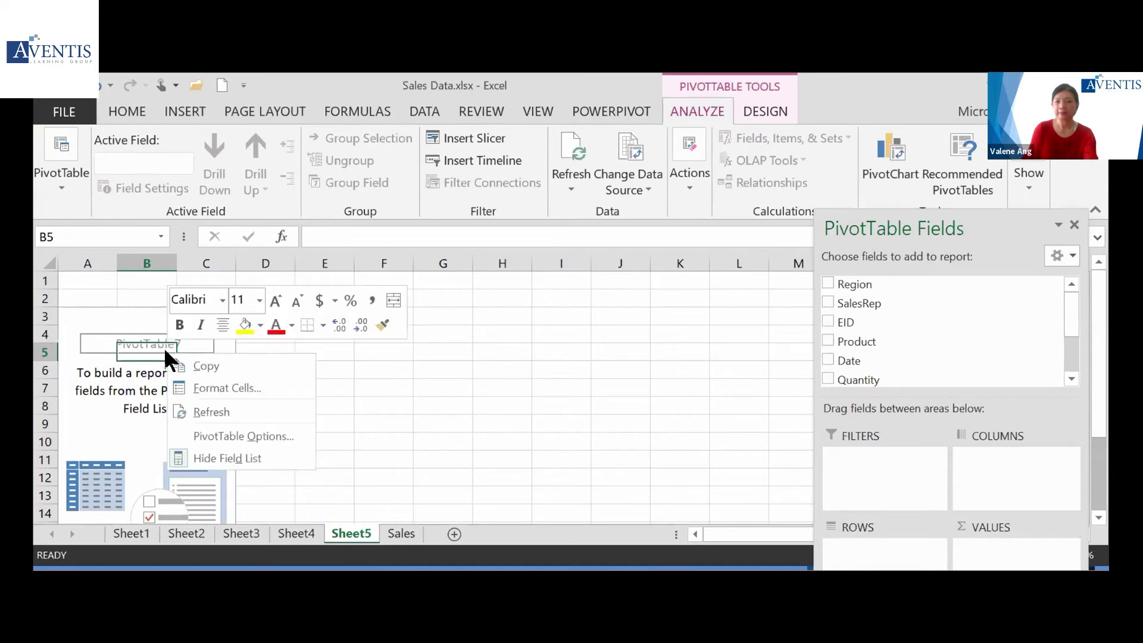
{"action": "left_click", "coordinate": [285, 436]}
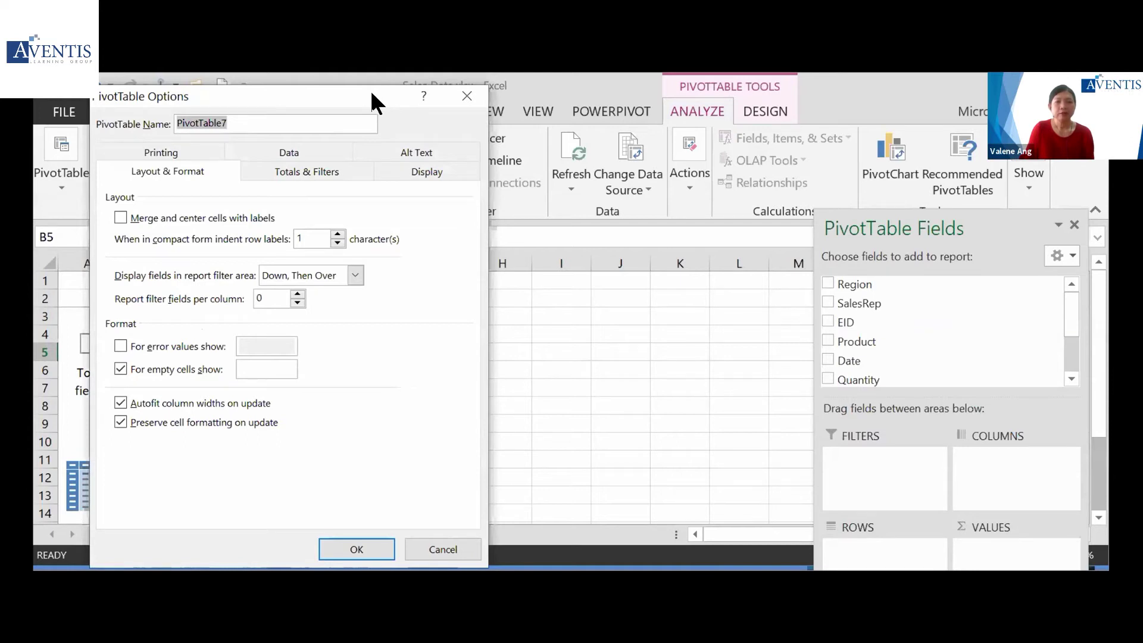
{"action": "left_click_drag", "start_coordinate": [371, 94], "coordinate": [453, 94]}
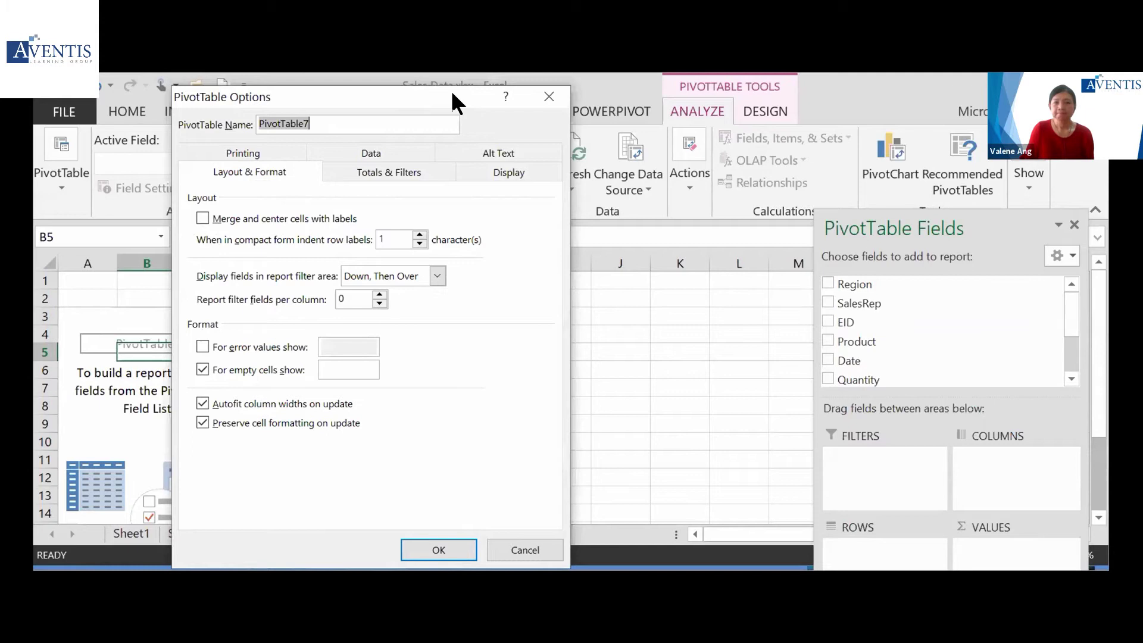
{"action": "left_click", "coordinate": [498, 170]}
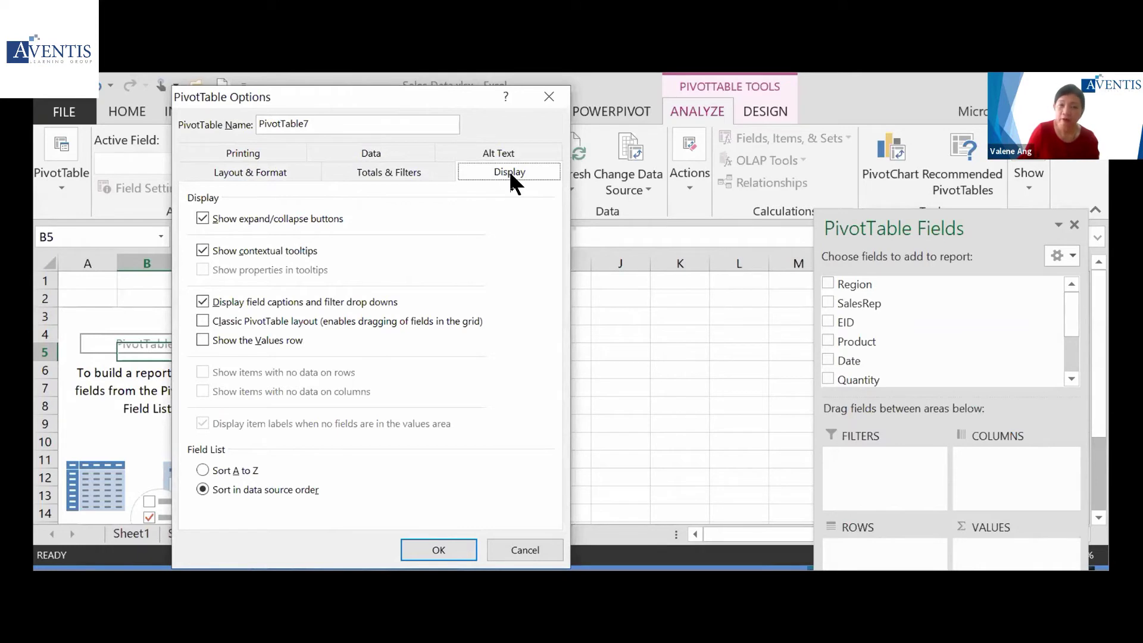
{"action": "left_click", "coordinate": [202, 319]}
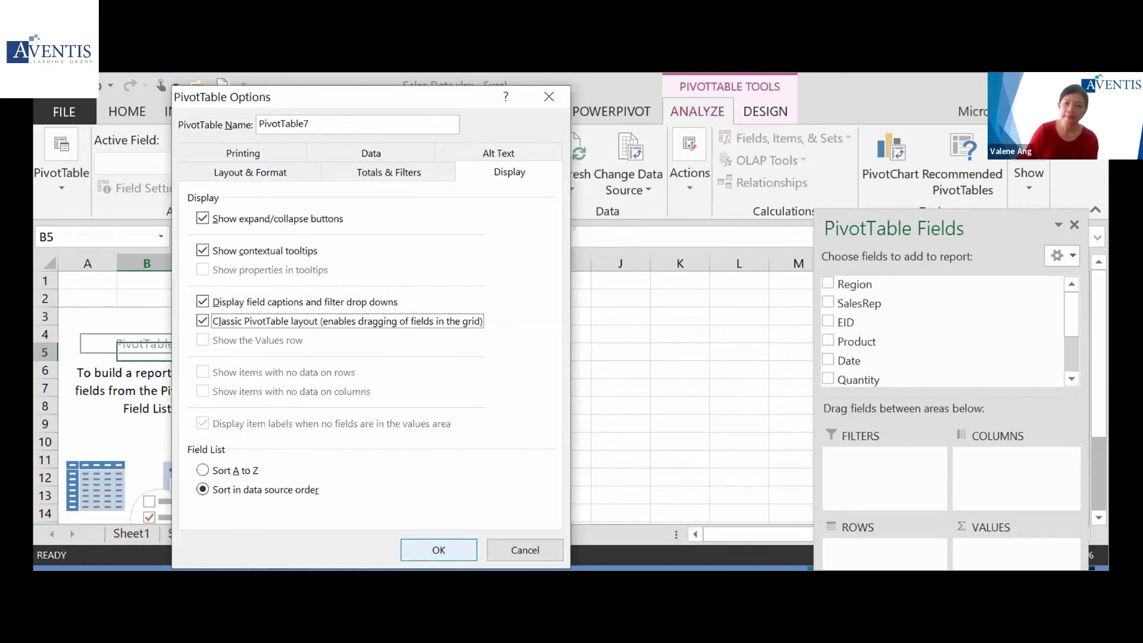
{"action": "key", "text": "Return"}
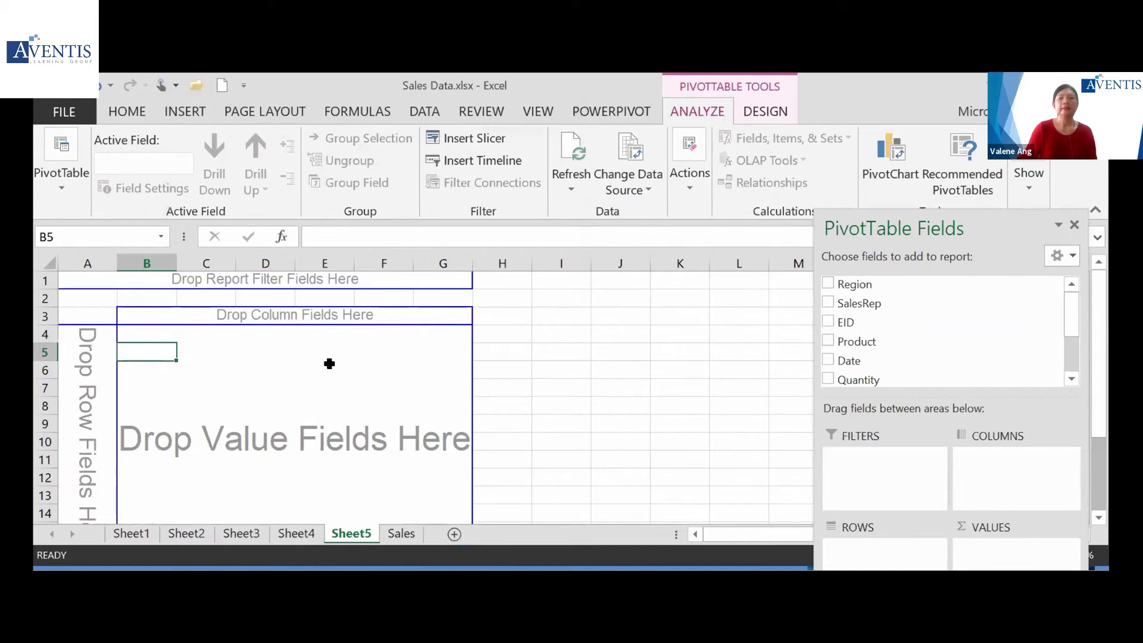
{"action": "left_click", "coordinate": [329, 364]}
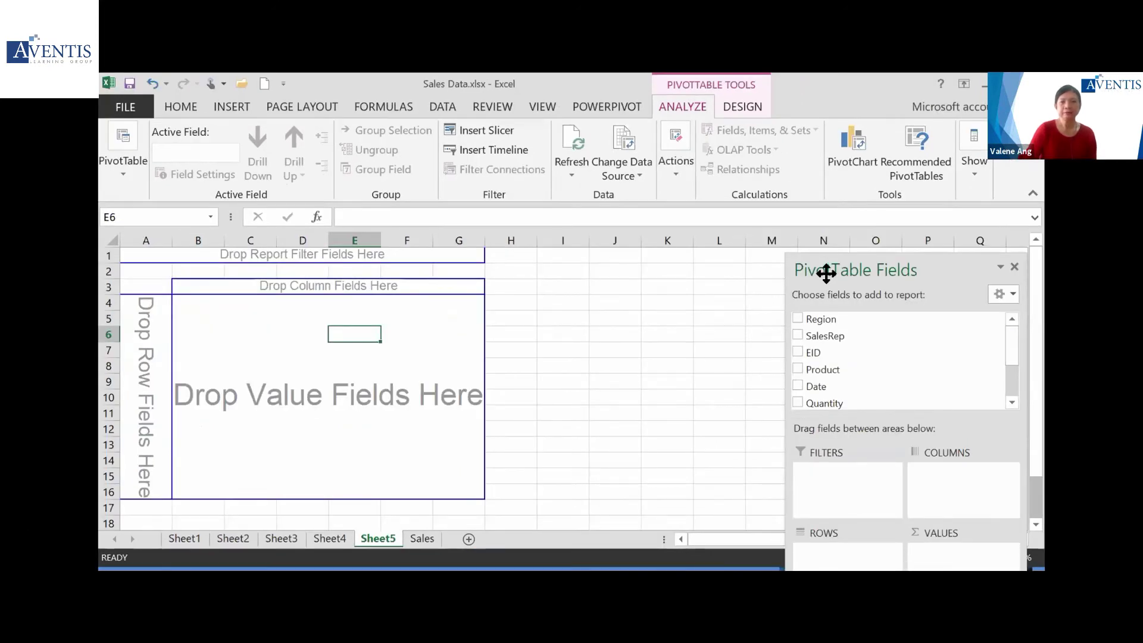
Place Region in rows, Sum of Sales in values and Product in columns
{"action": "left_click_drag", "start_coordinate": [827, 272], "coordinate": [697, 159]}
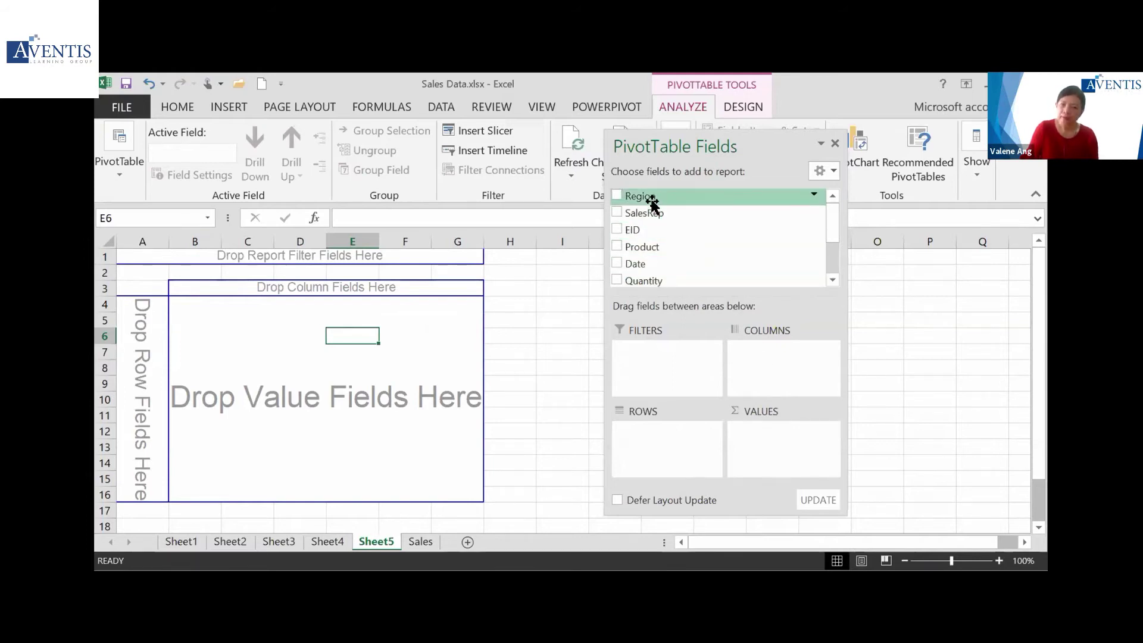
{"action": "left_click_drag", "start_coordinate": [651, 203], "coordinate": [144, 321]}
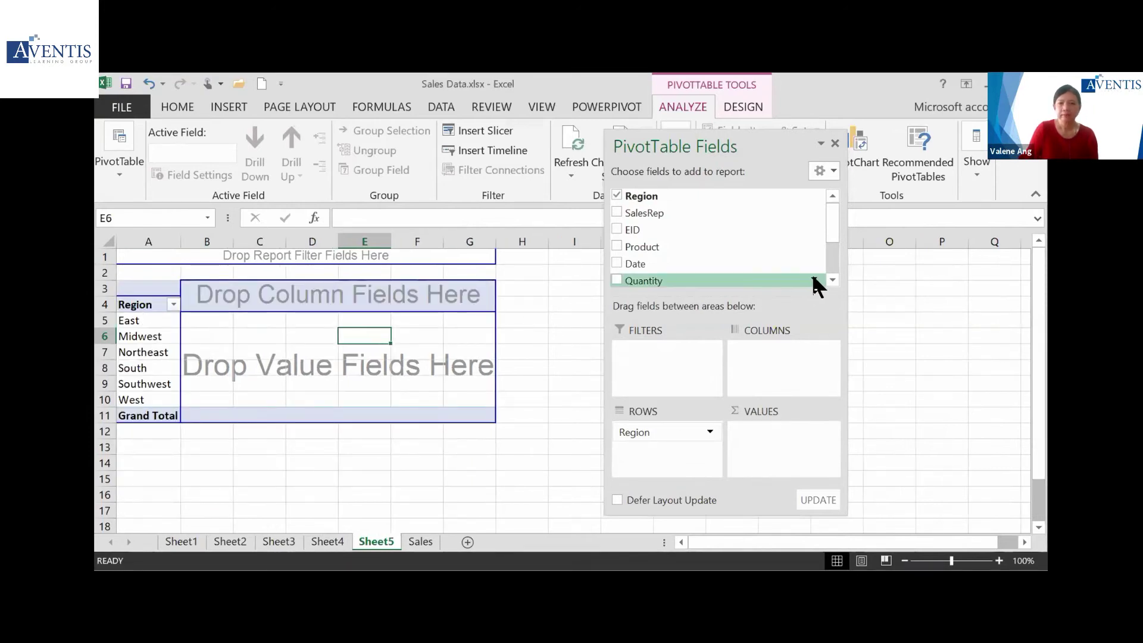
{"action": "scroll", "coordinate": [832, 241], "scroll_direction": "down", "scroll_amount": 2}
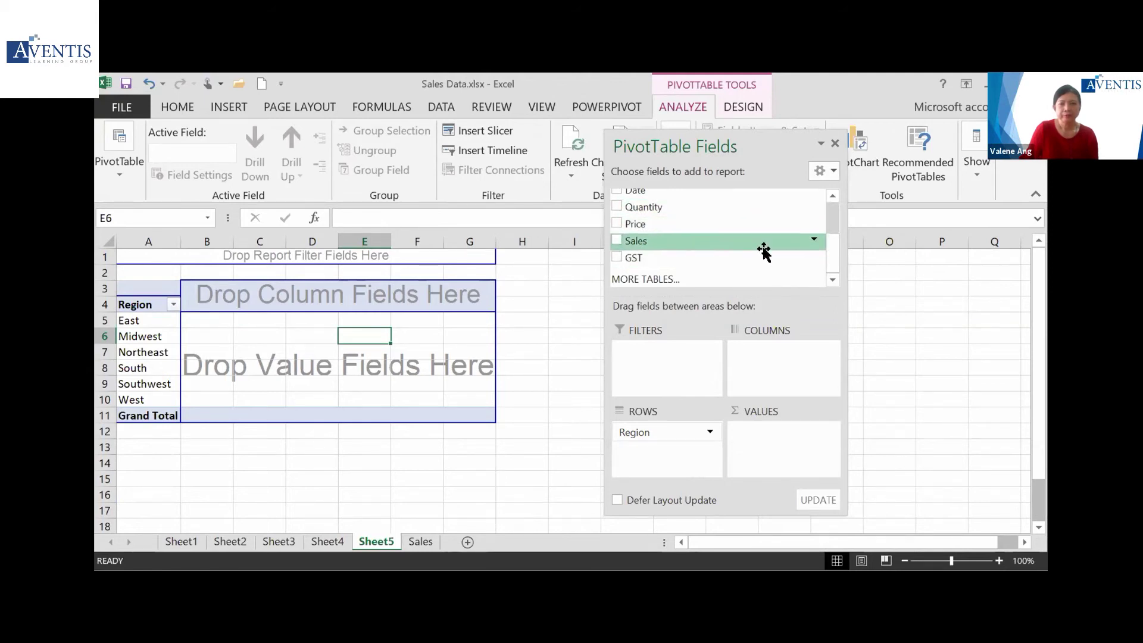
{"action": "scroll", "coordinate": [831, 196], "scroll_direction": "up", "scroll_amount": 1}
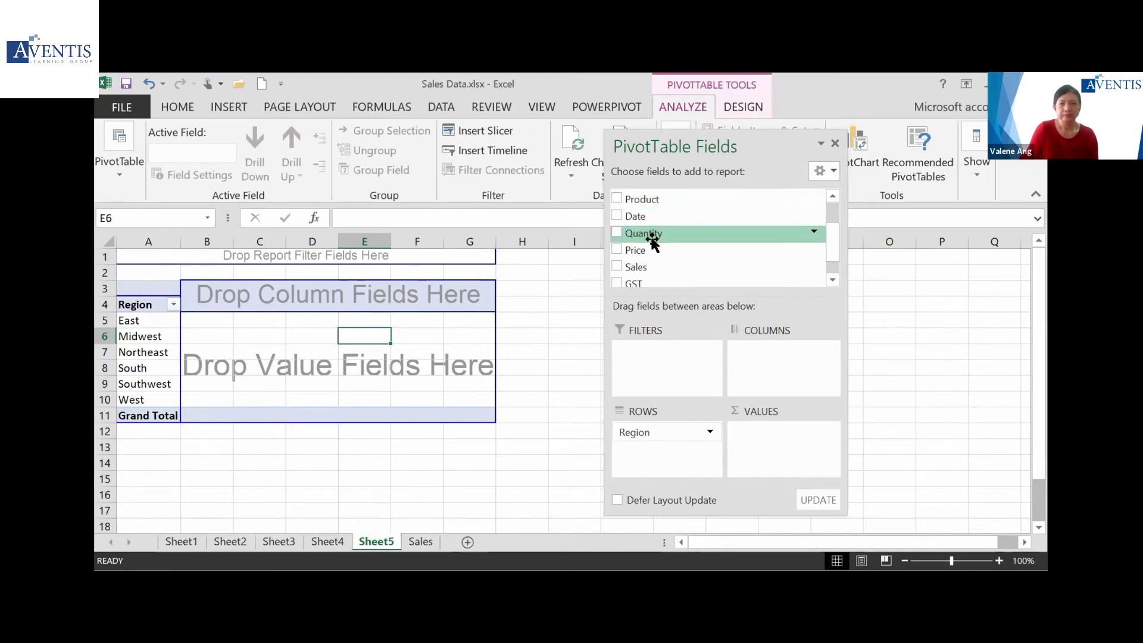
{"action": "left_click_drag", "start_coordinate": [644, 268], "coordinate": [382, 354]}
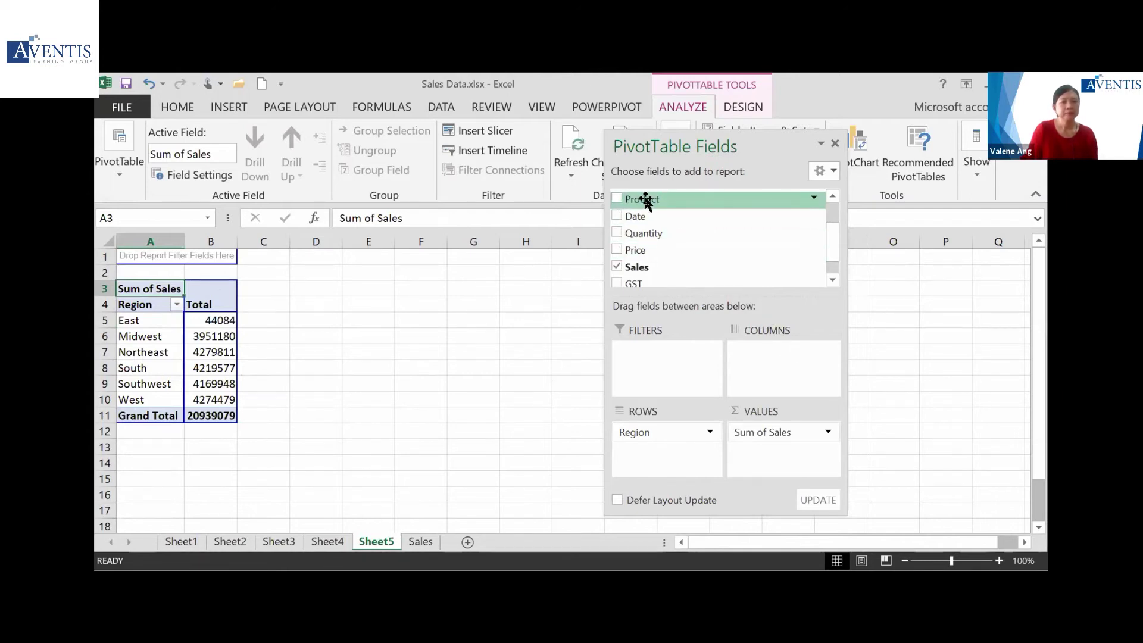
{"action": "left_click_drag", "start_coordinate": [646, 201], "coordinate": [219, 288]}
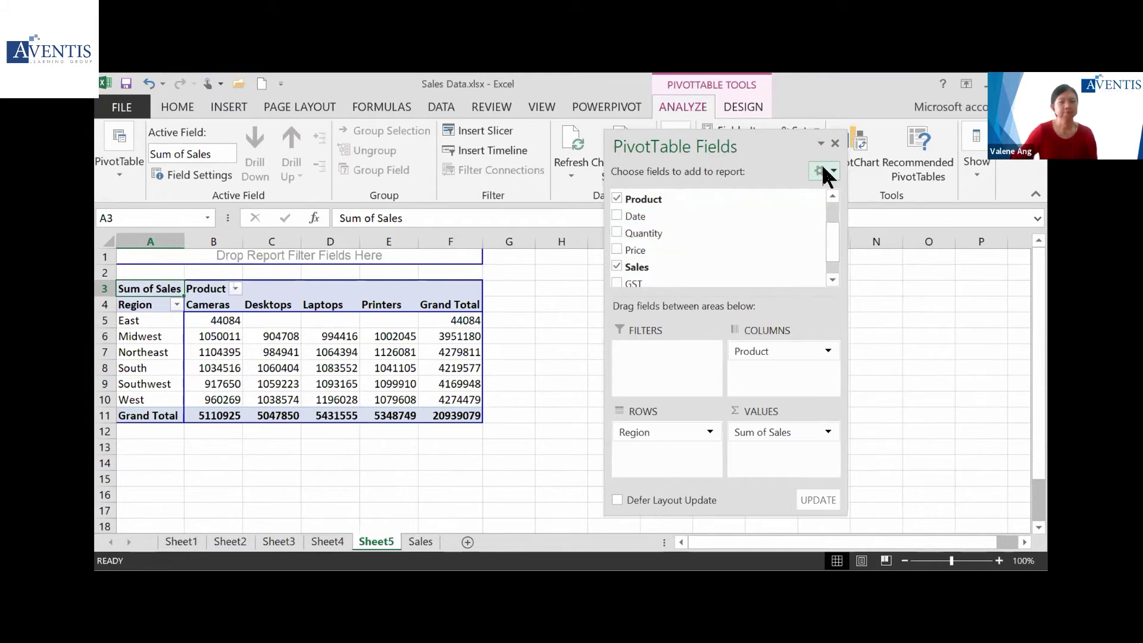
{"action": "left_click_drag", "start_coordinate": [830, 238], "coordinate": [830, 198]}
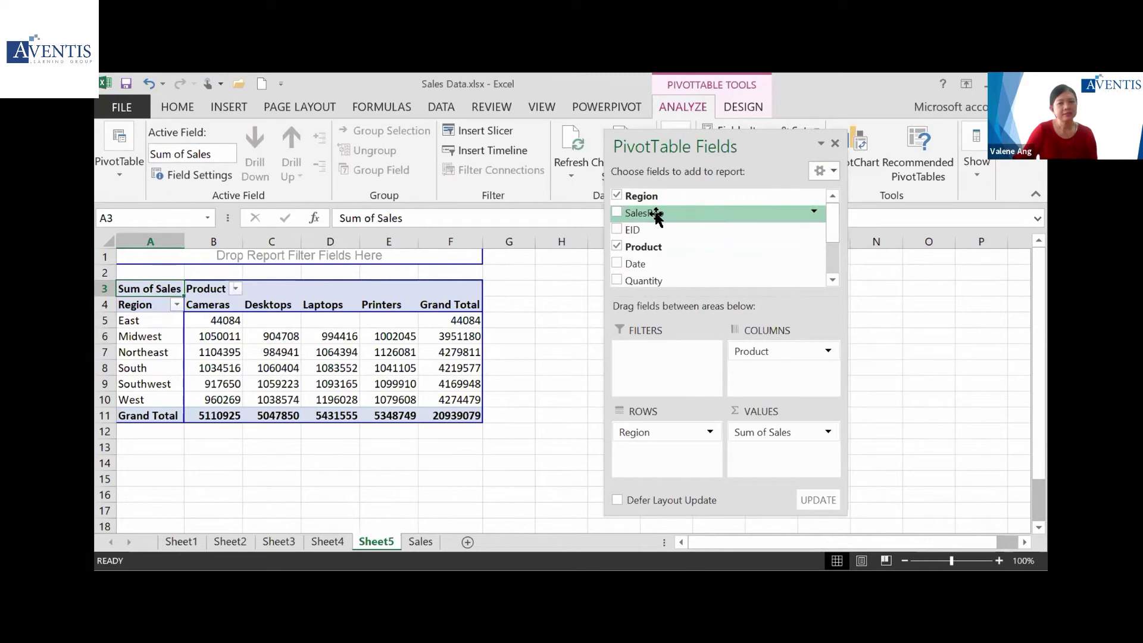
Add SalesRep as a report filter and test it with two individual reps
{"action": "left_click_drag", "start_coordinate": [657, 216], "coordinate": [660, 357]}
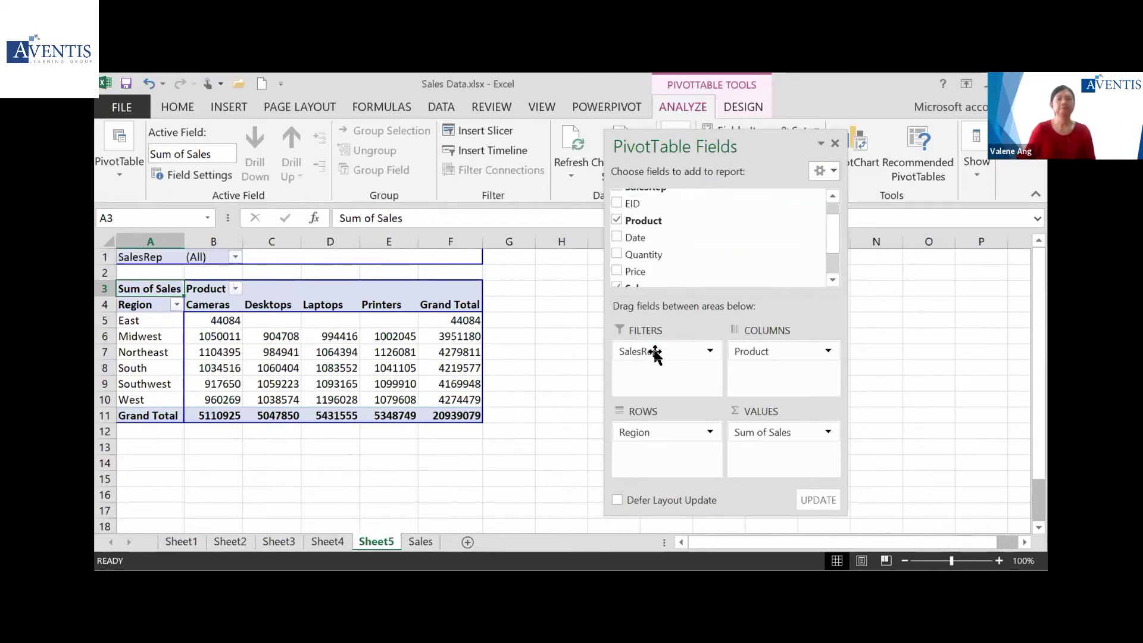
{"action": "left_click", "coordinate": [233, 256]}
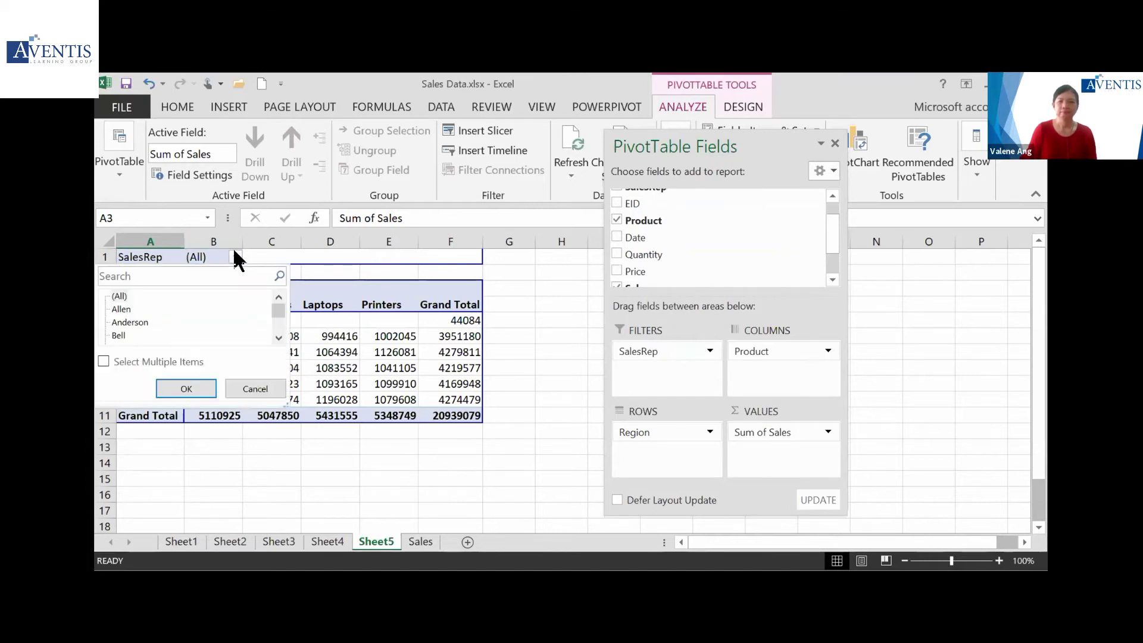
{"action": "left_click", "coordinate": [122, 309]}
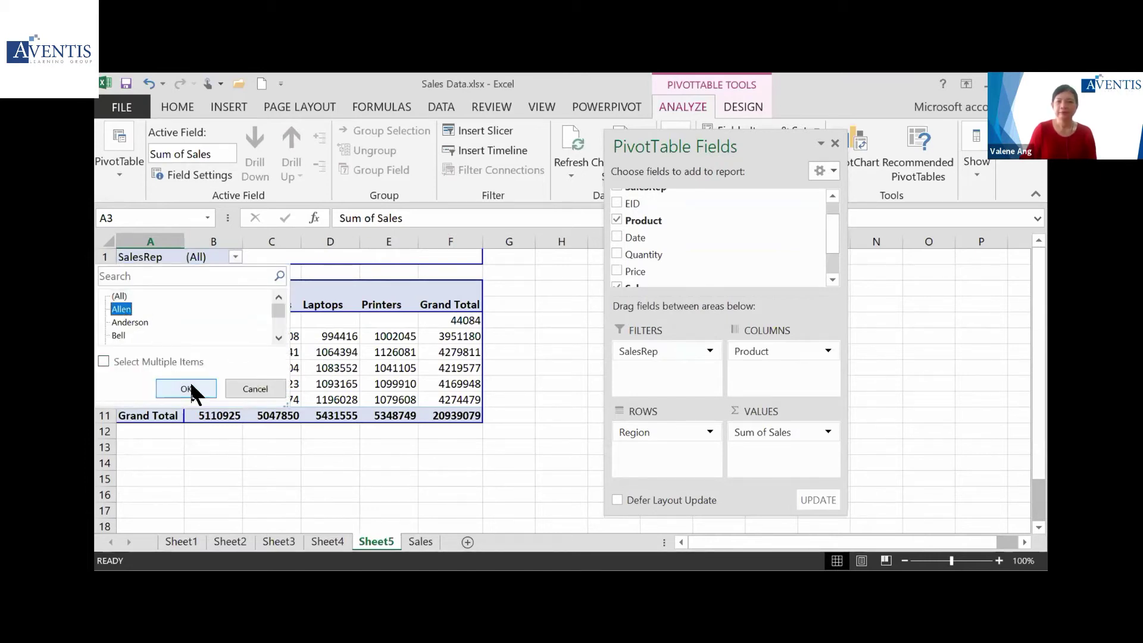
{"action": "left_click", "coordinate": [189, 390]}
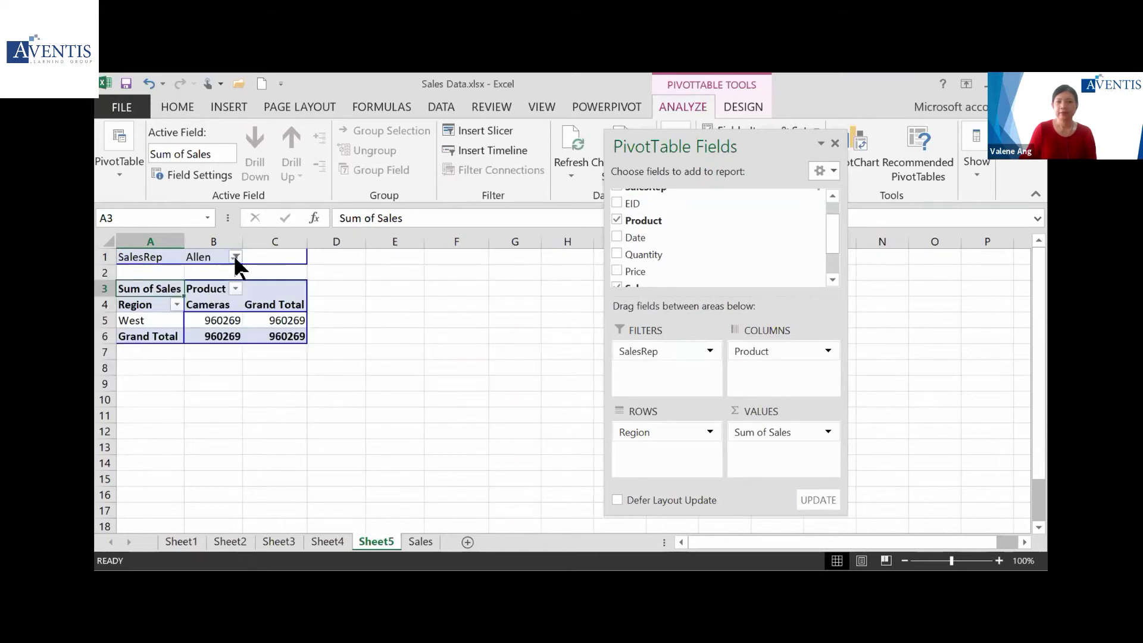
{"action": "left_click", "coordinate": [236, 257]}
{"action": "left_click", "coordinate": [127, 321]}
{"action": "left_click", "coordinate": [188, 389]}
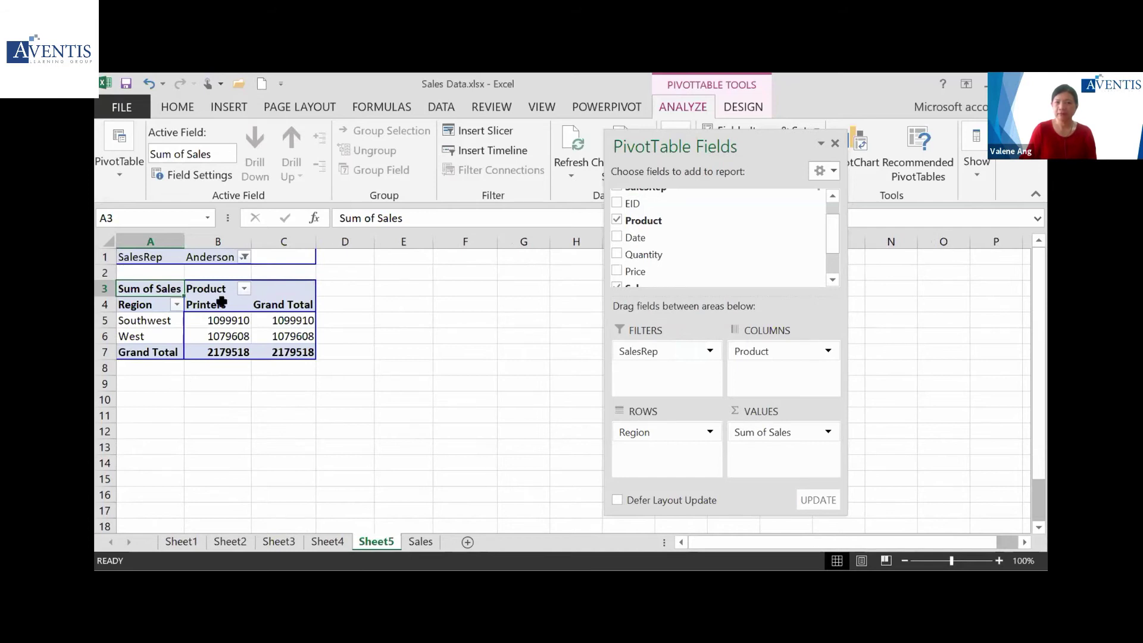
Enable multiple-item selection in the SalesRep filter and filter to several reps
{"action": "left_click", "coordinate": [243, 257]}
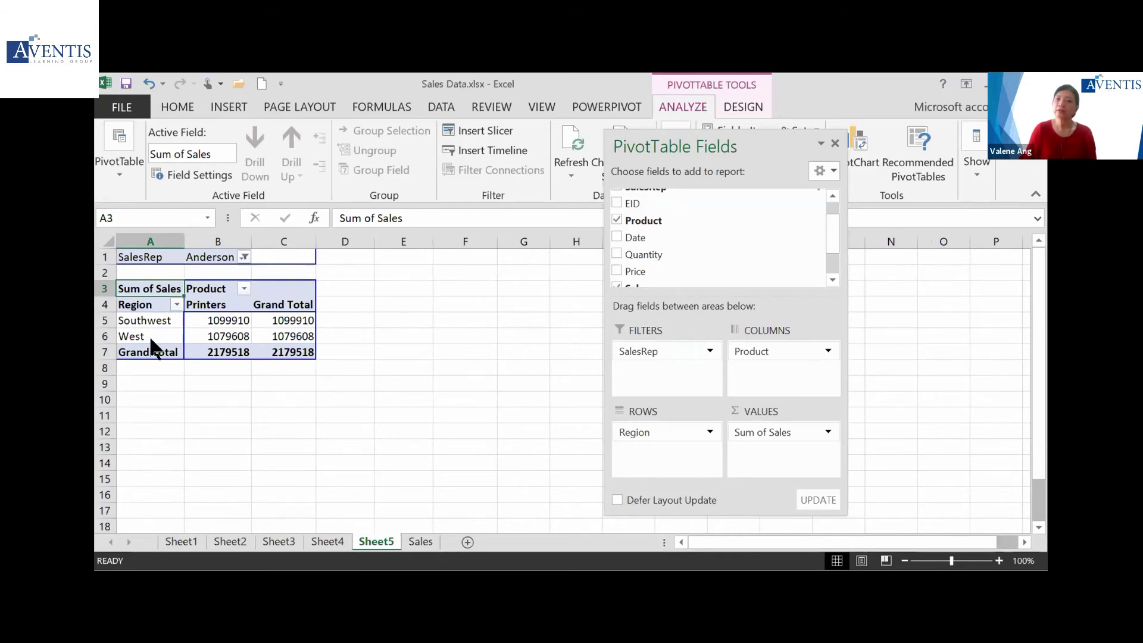
{"action": "left_click", "coordinate": [104, 361]}
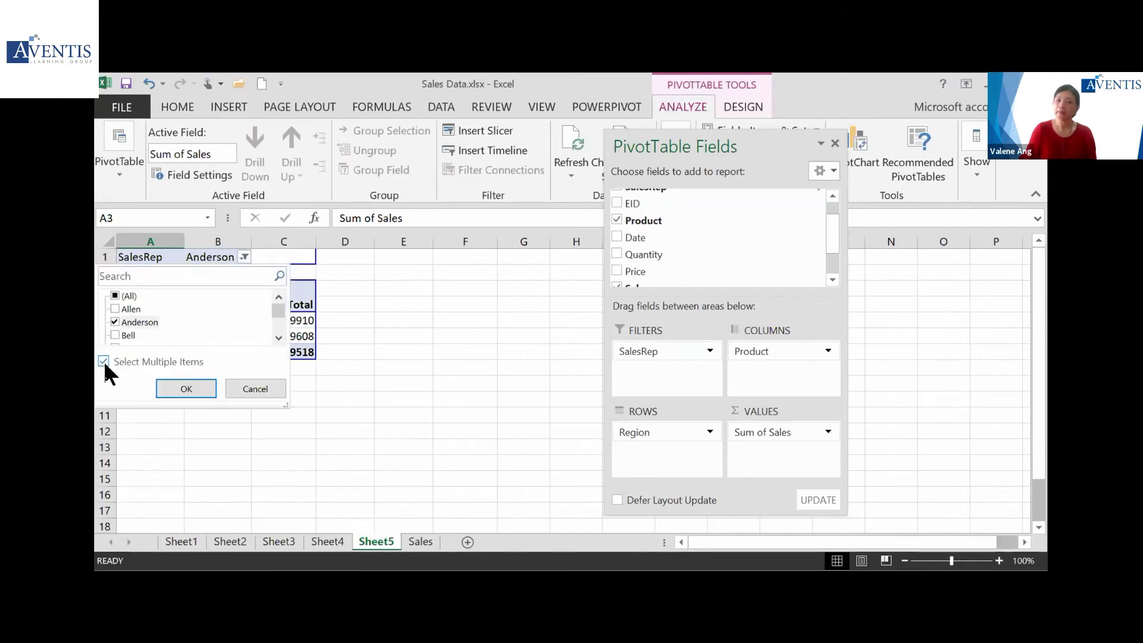
{"action": "left_click", "coordinate": [187, 388]}
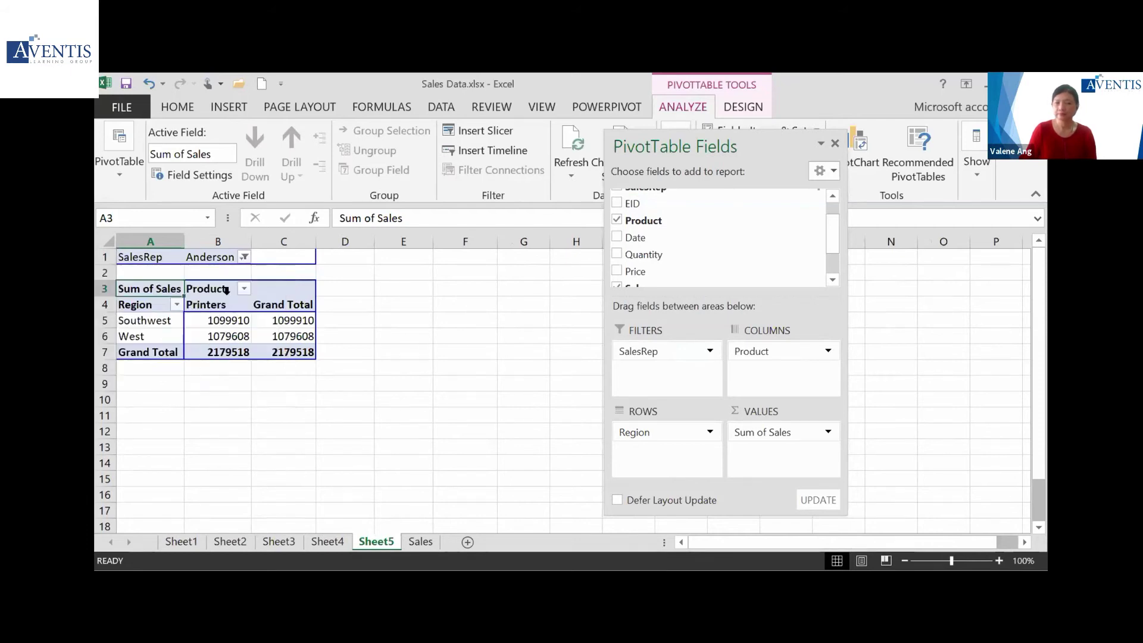
{"action": "left_click", "coordinate": [242, 256]}
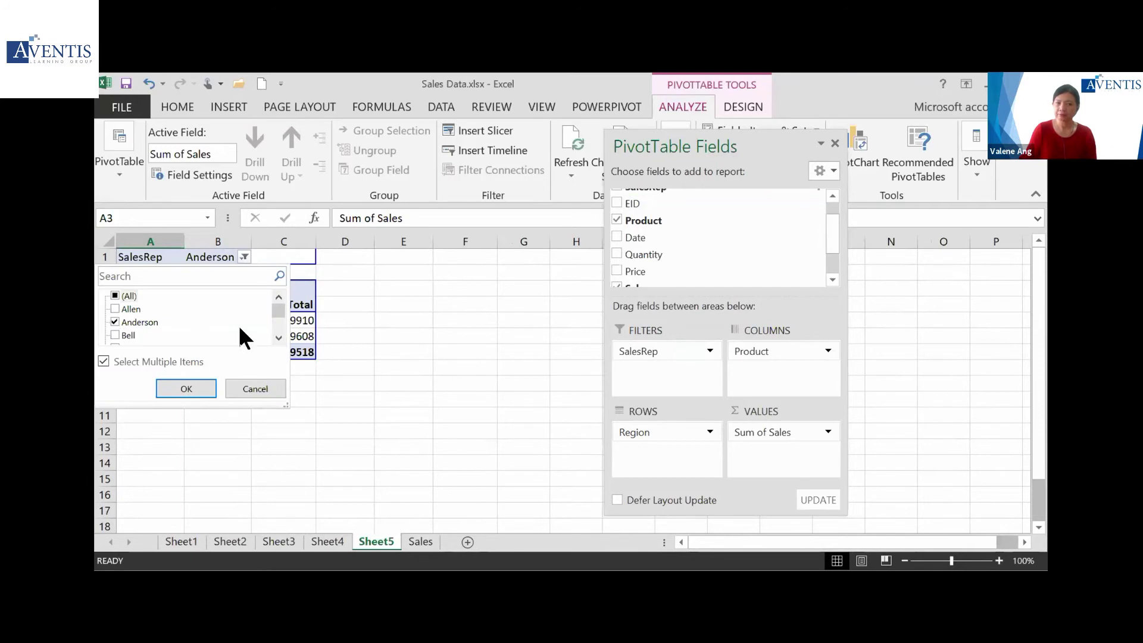
{"action": "left_click", "coordinate": [280, 335]}
{"action": "left_click", "coordinate": [280, 335]}
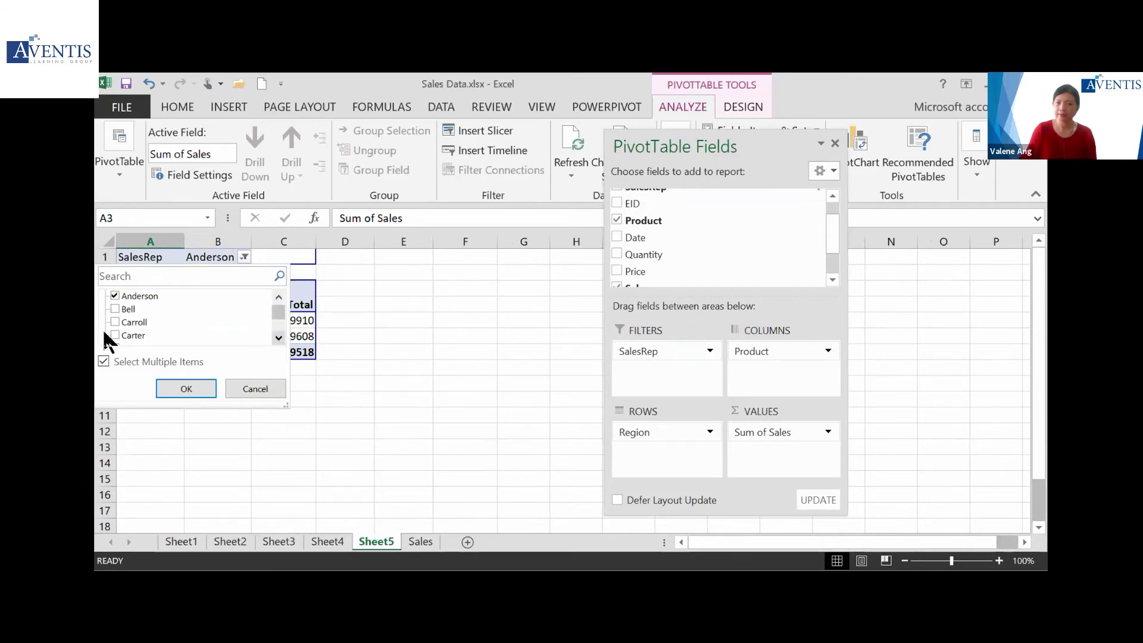
{"action": "left_click", "coordinate": [115, 322]}
{"action": "left_click", "coordinate": [115, 335]}
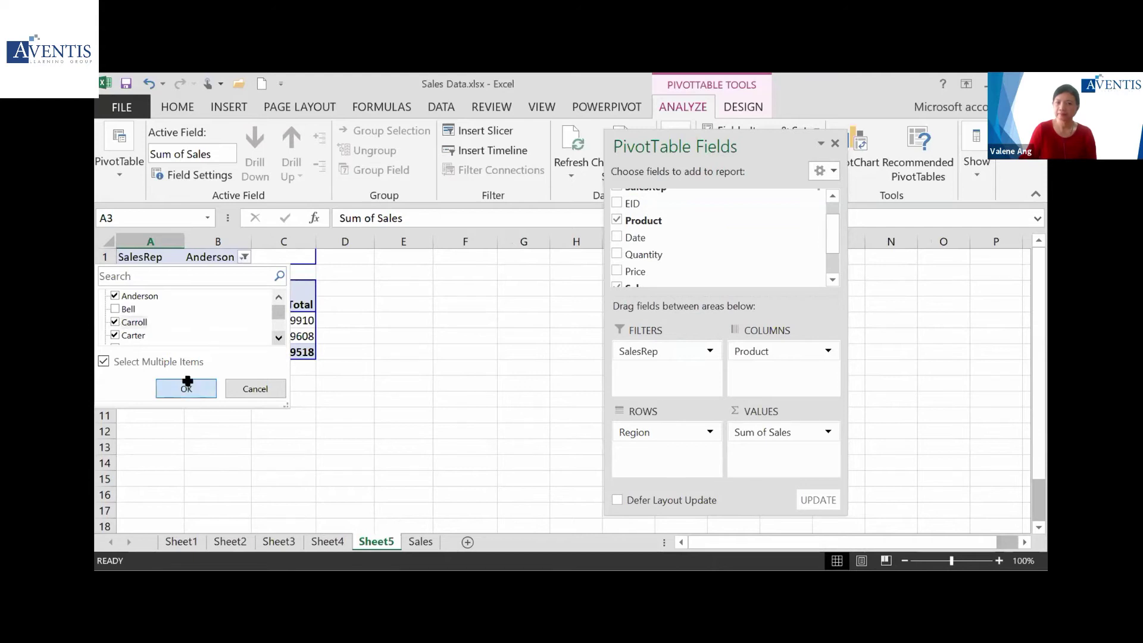
{"action": "left_click", "coordinate": [188, 384]}
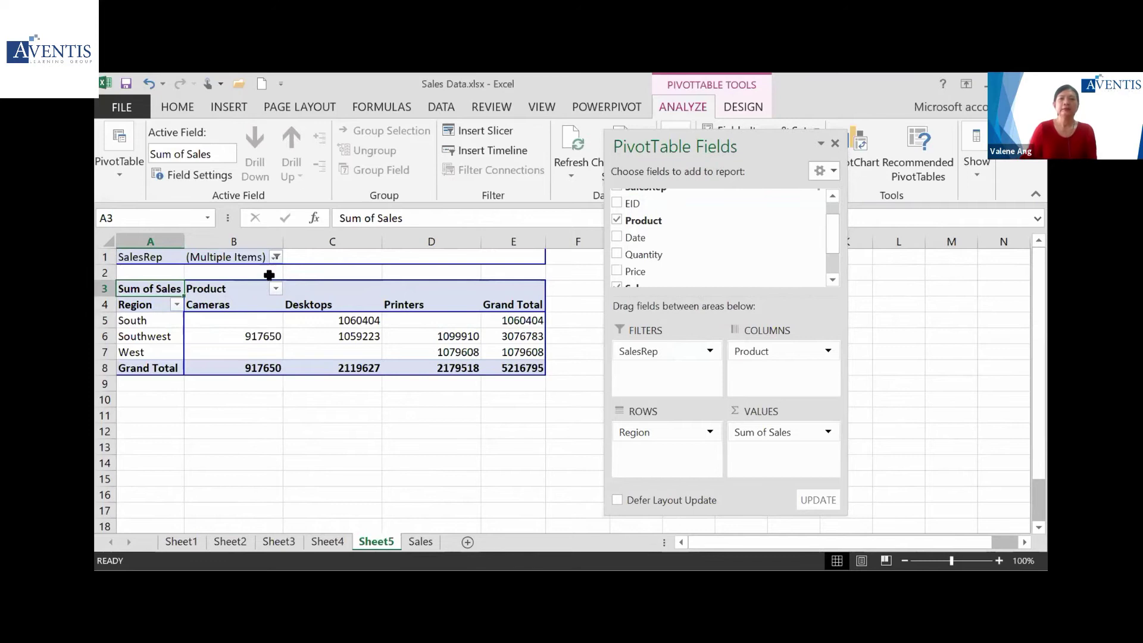
Turn off multiple selection and reset the SalesRep filter to (All)
{"action": "left_click", "coordinate": [275, 257]}
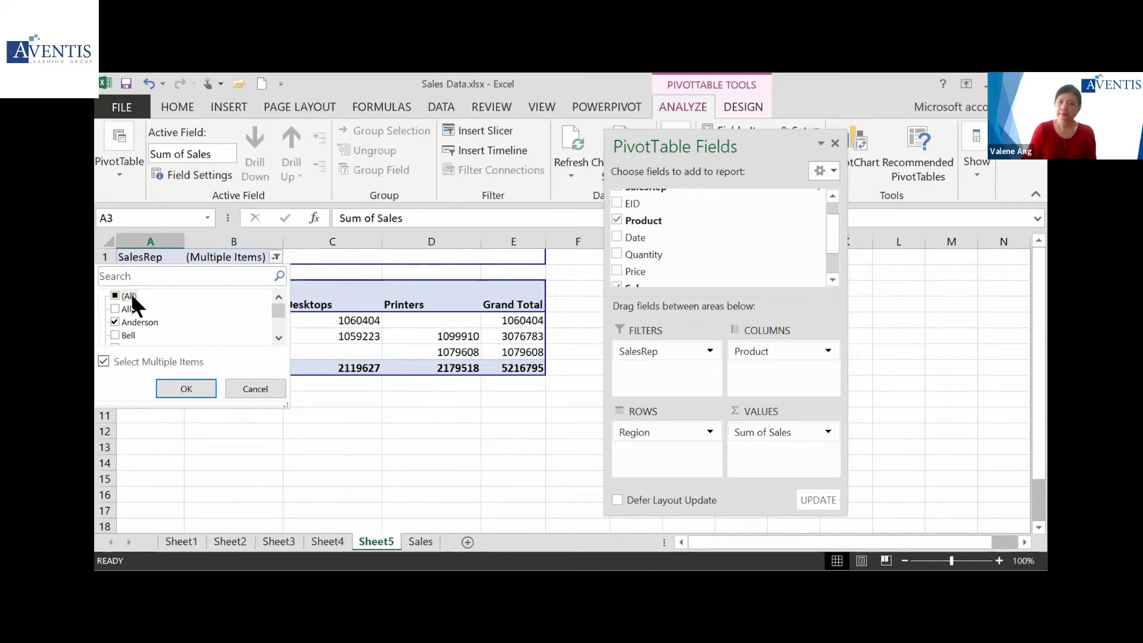
{"action": "left_click", "coordinate": [187, 388]}
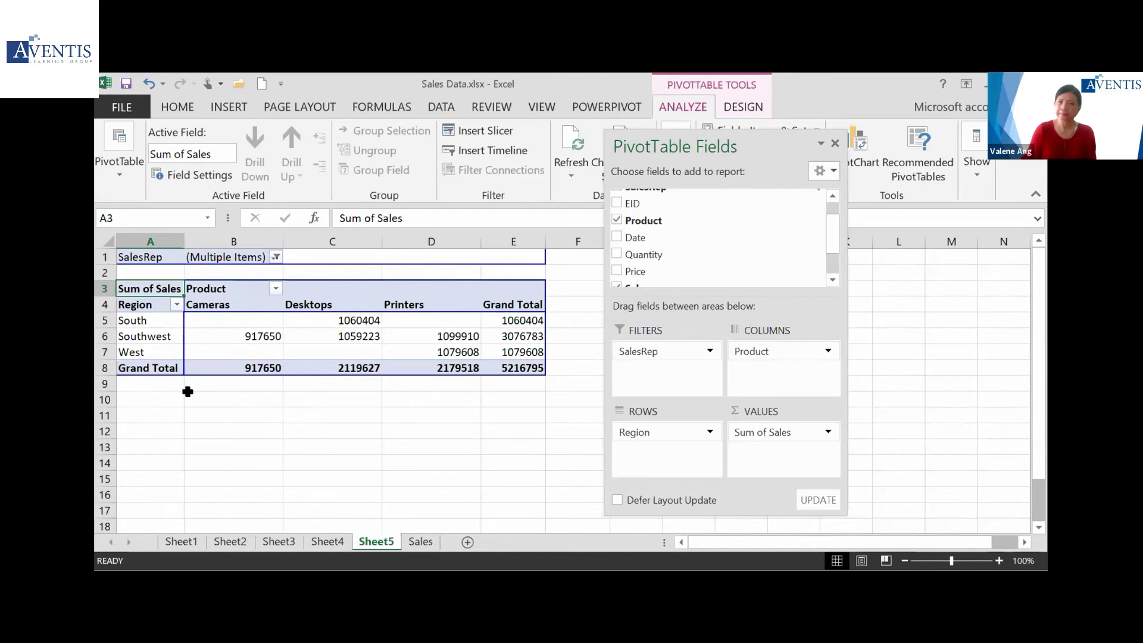
{"action": "left_click", "coordinate": [270, 270]}
{"action": "left_click", "coordinate": [276, 256]}
{"action": "left_click", "coordinate": [104, 361]}
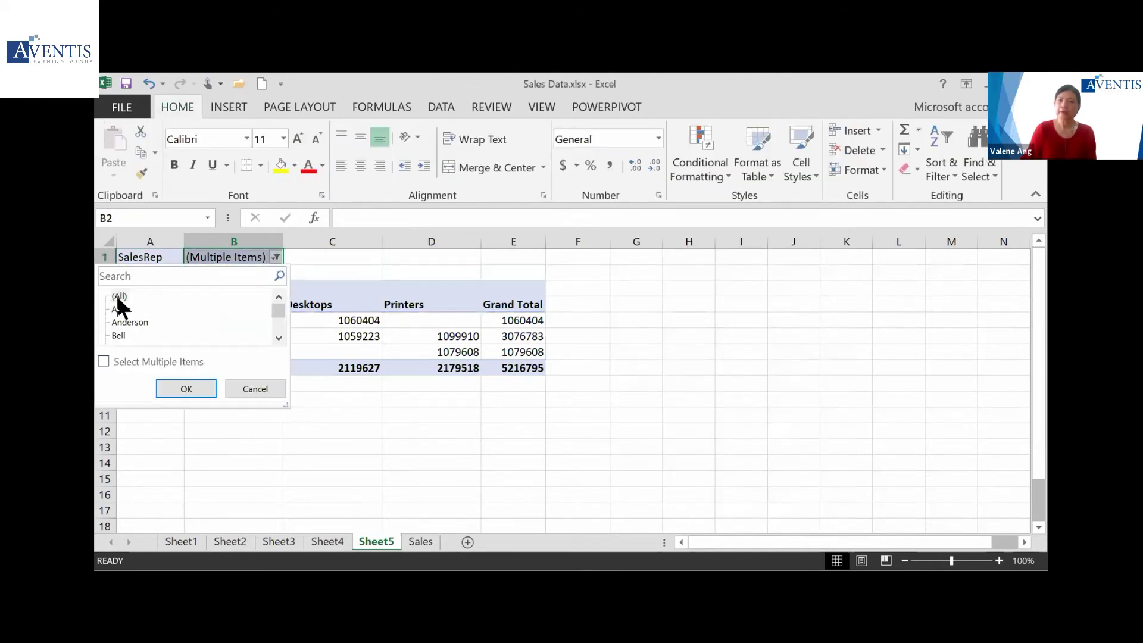
{"action": "left_click", "coordinate": [185, 388]}
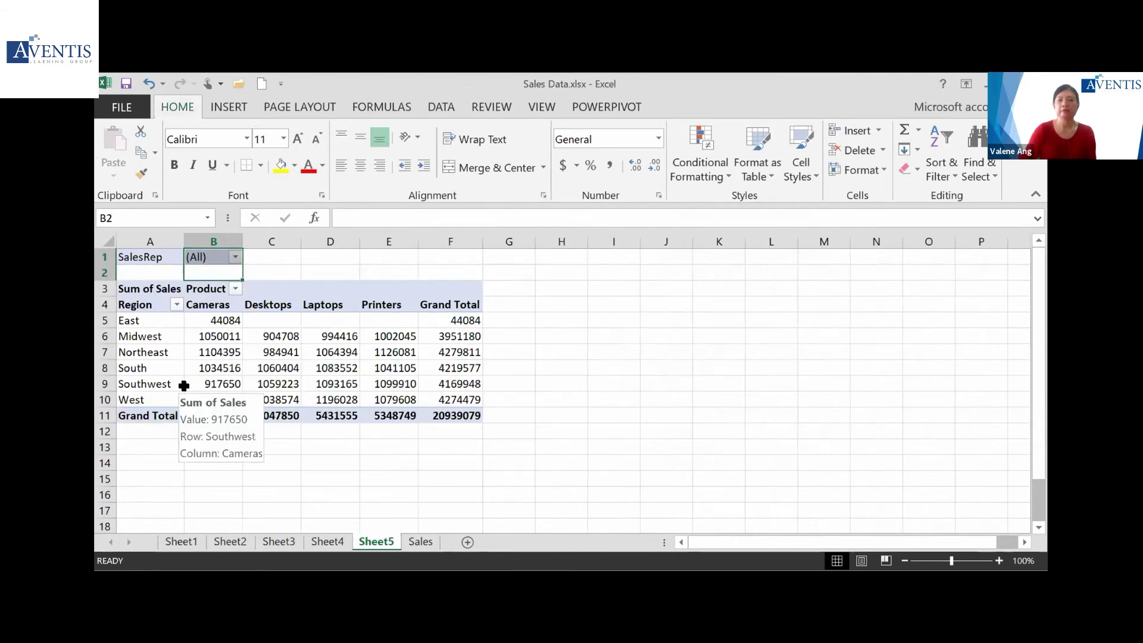
Dock the PivotTable Fields pane at the right edge of the window
{"action": "left_click", "coordinate": [275, 368]}
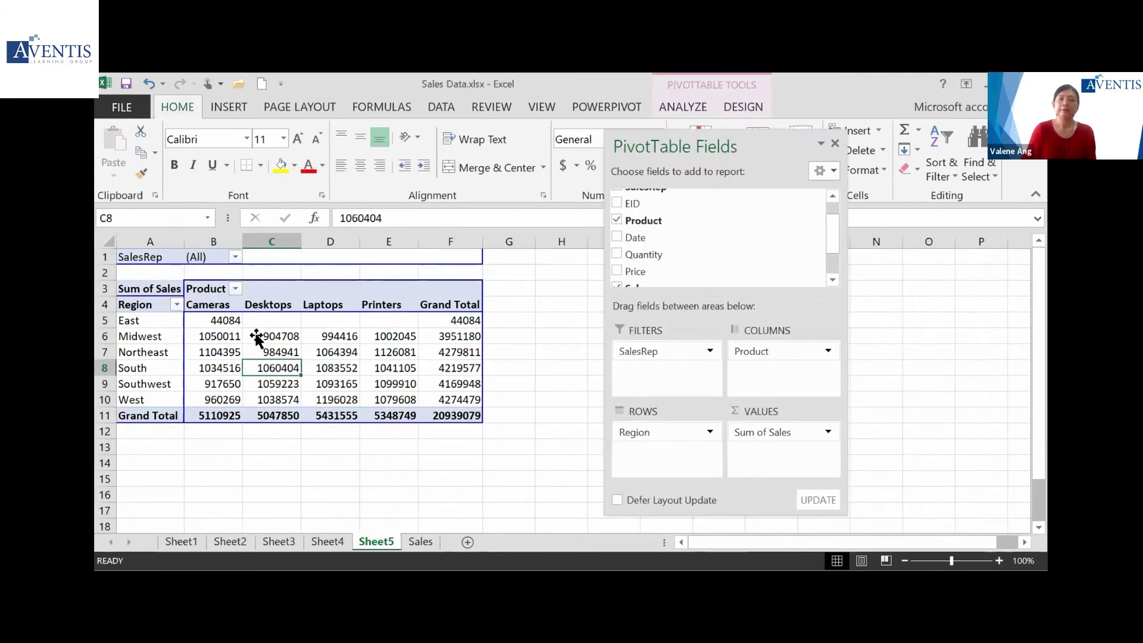
{"action": "left_click", "coordinate": [208, 256]}
{"action": "left_click", "coordinate": [245, 342]}
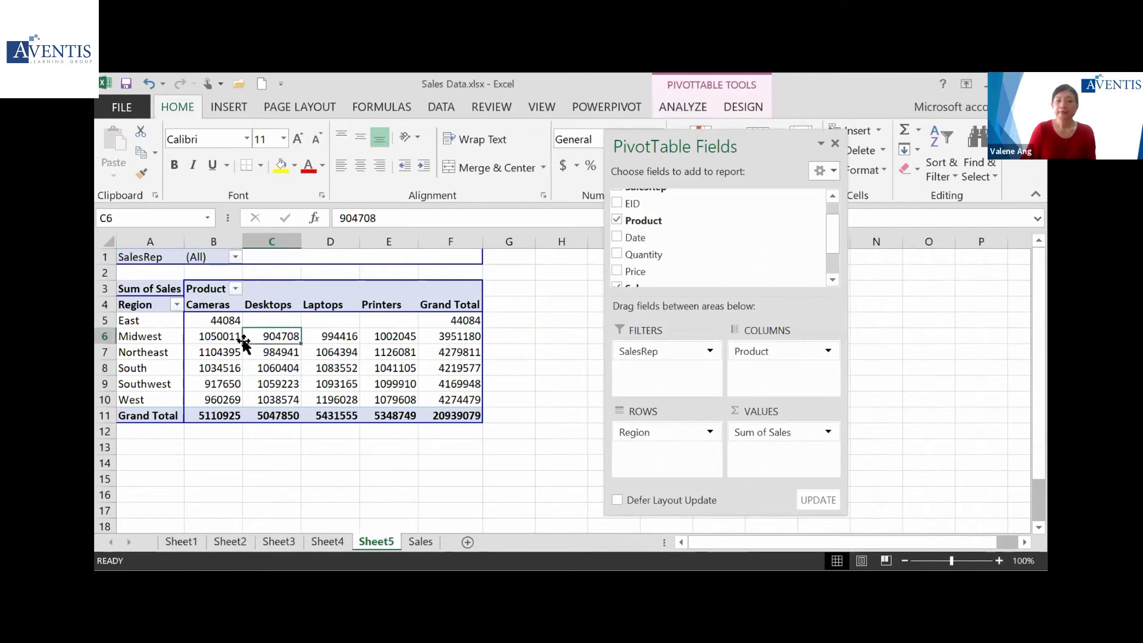
{"action": "left_click_drag", "start_coordinate": [651, 144], "coordinate": [846, 178]}
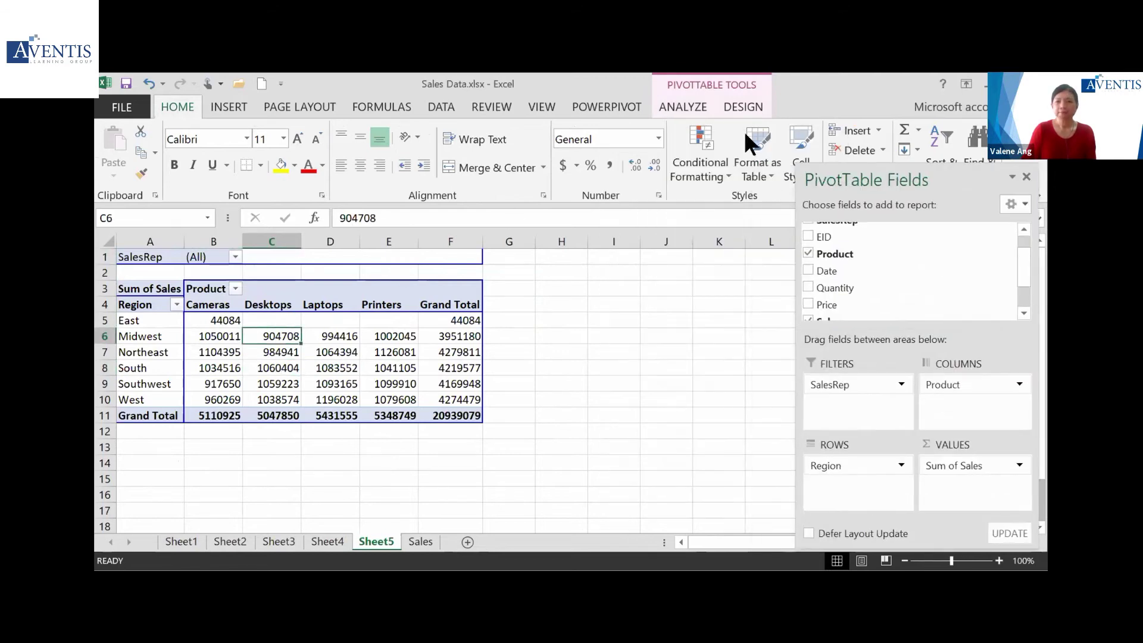
{"action": "left_click", "coordinate": [692, 102]}
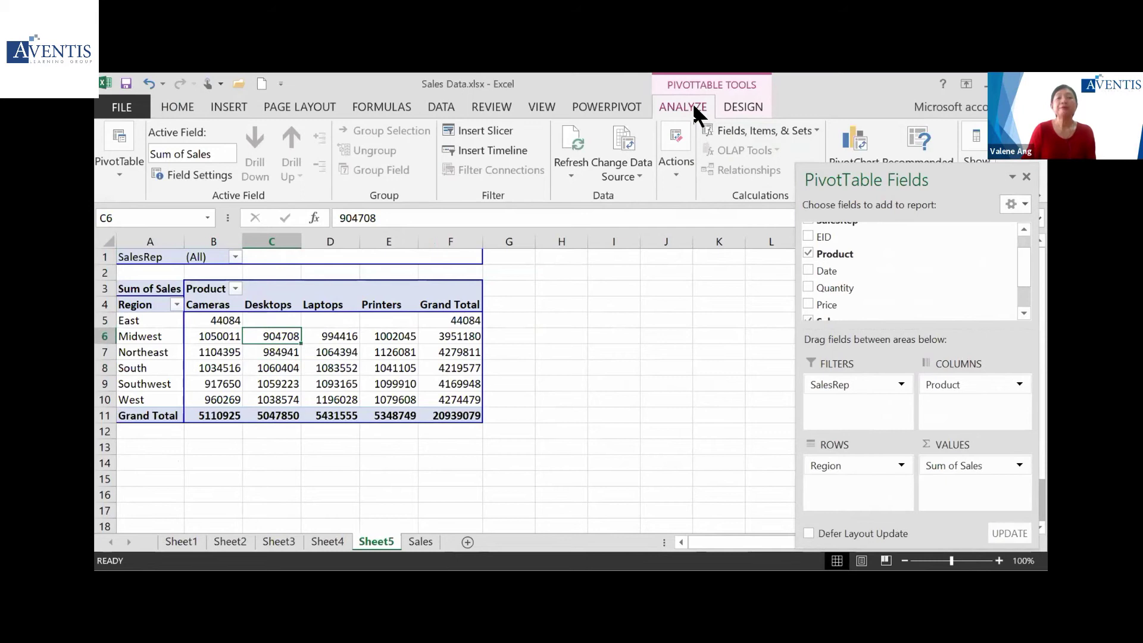
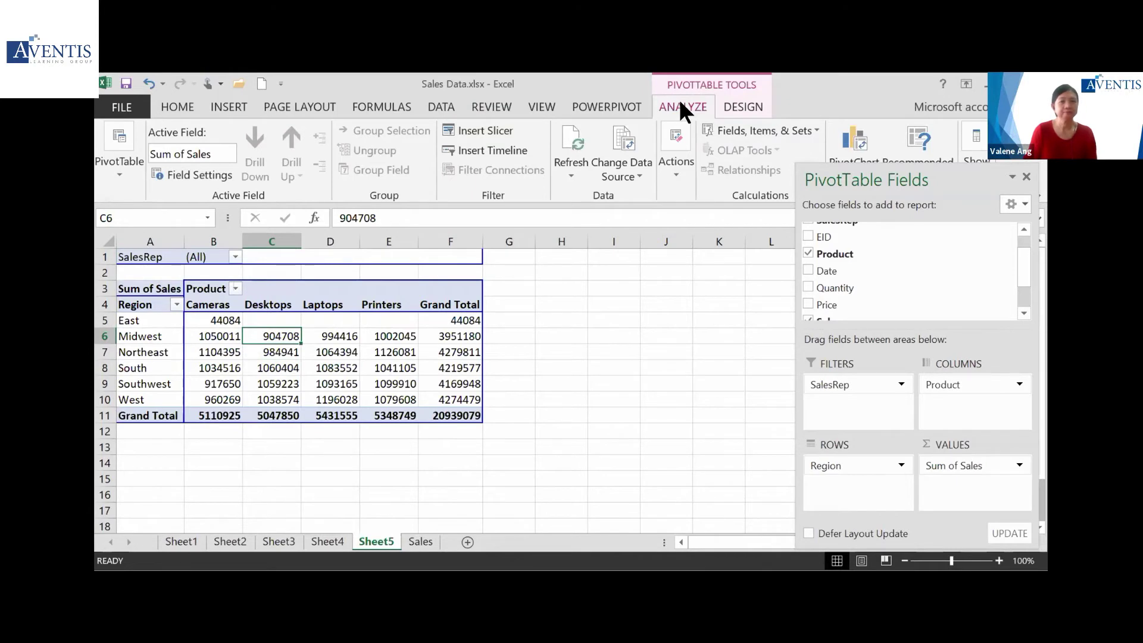
Insert a slicer for the SalesRep field on the Sheet5 pivot table
{"action": "left_click", "coordinate": [490, 125]}
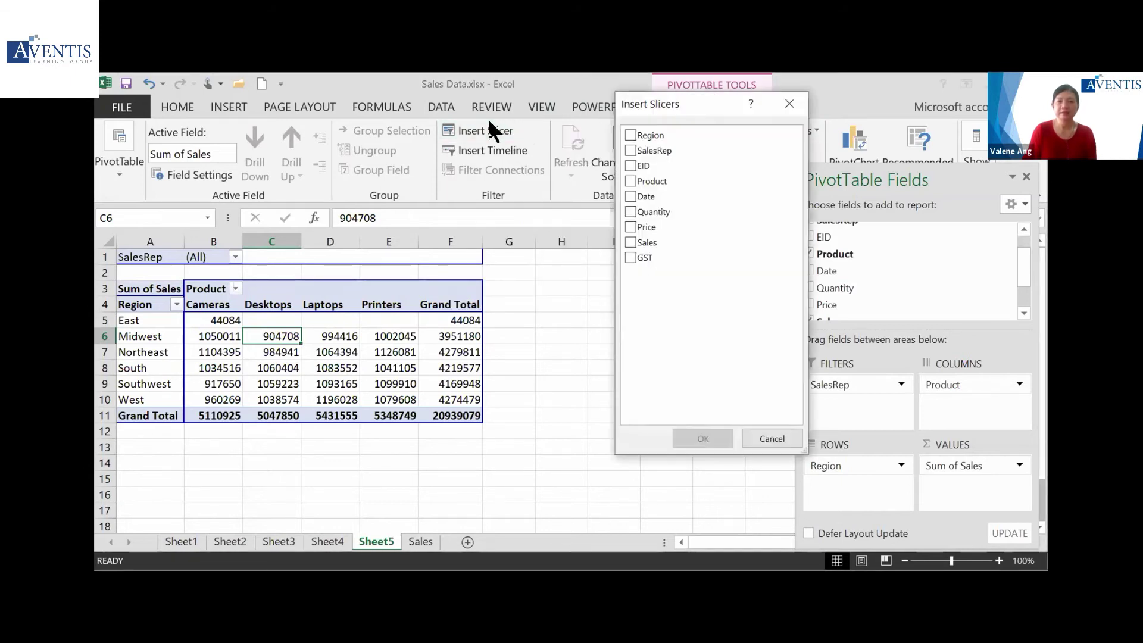
{"action": "left_click", "coordinate": [630, 151]}
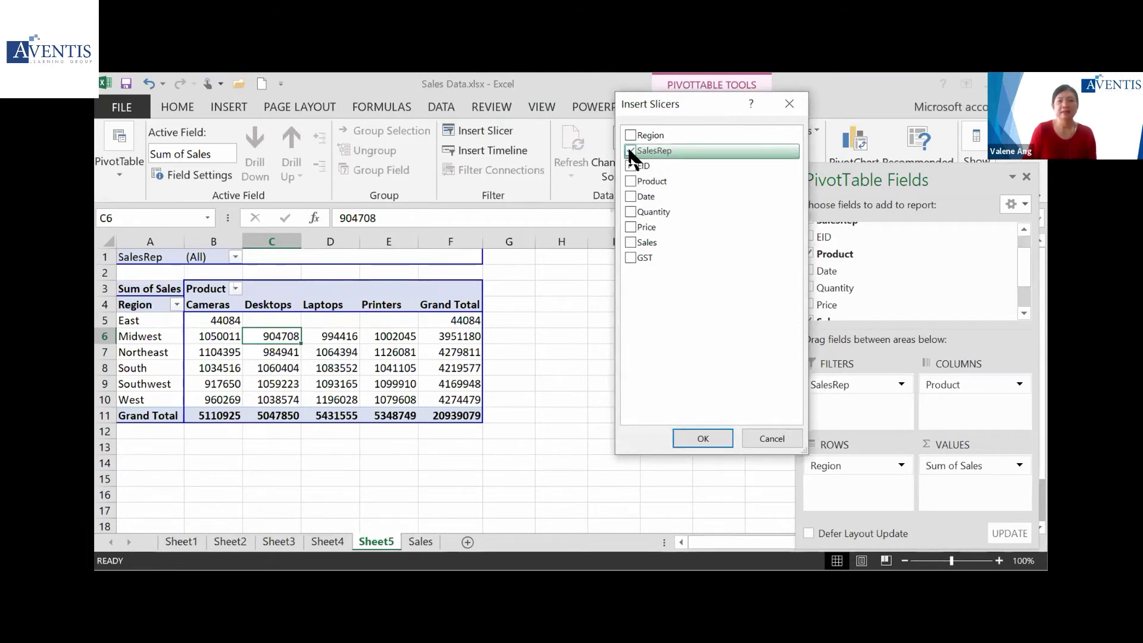
{"action": "left_click", "coordinate": [712, 433]}
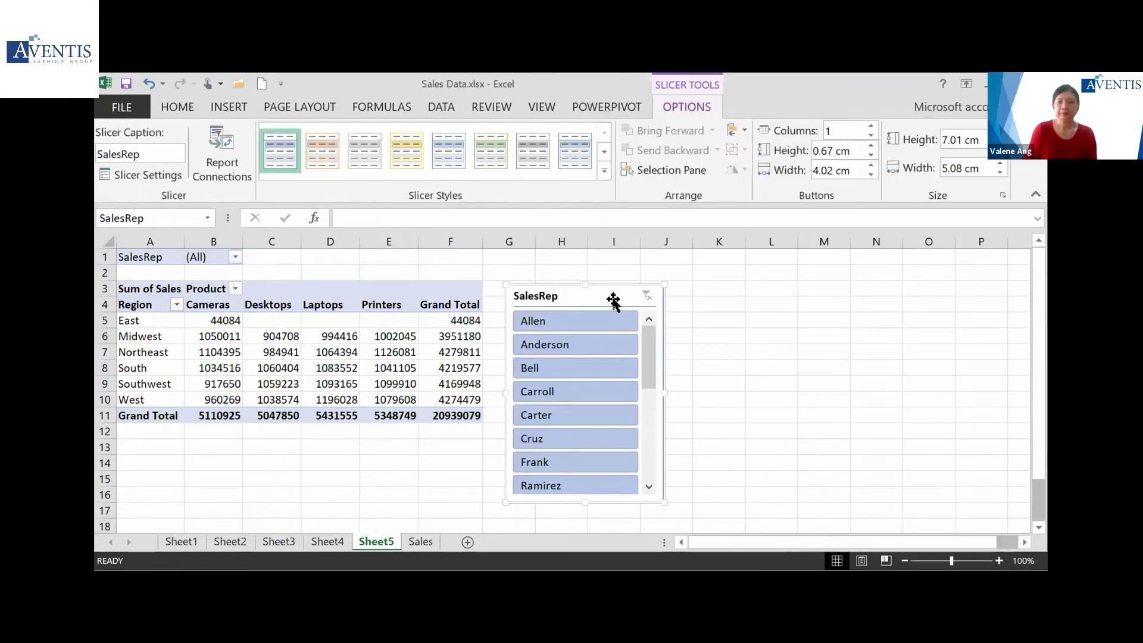
Move the SalesRep slicer up, make it taller, and check the B1 report filter list
{"action": "left_click_drag", "start_coordinate": [613, 300], "coordinate": [618, 271]}
{"action": "left_click_drag", "start_coordinate": [669, 473], "coordinate": [672, 512]}
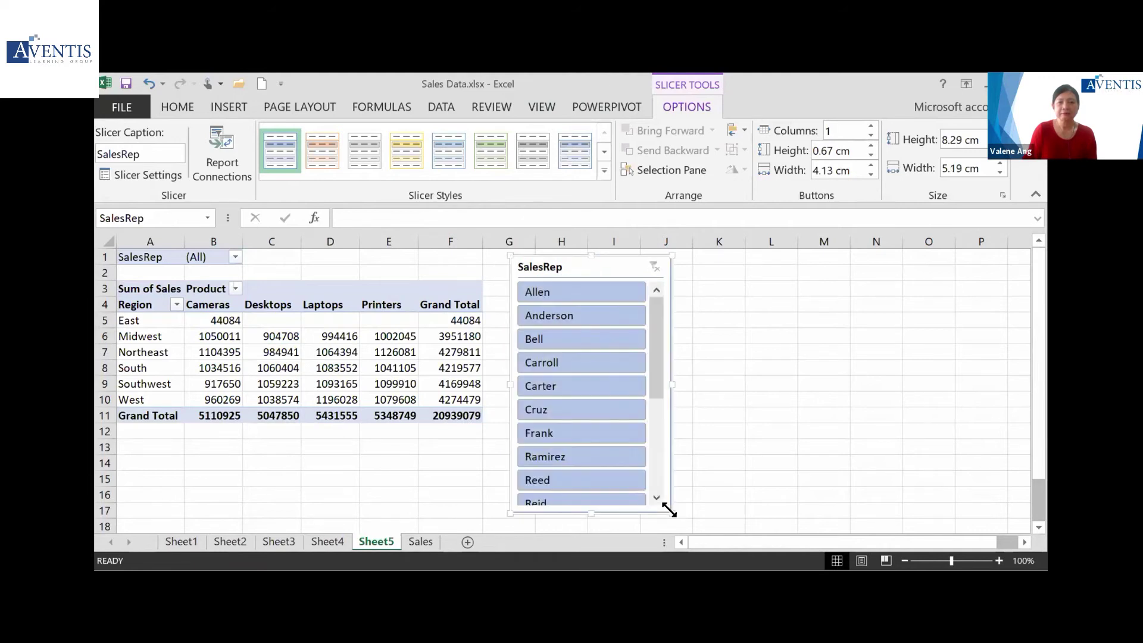
{"action": "left_click", "coordinate": [235, 257]}
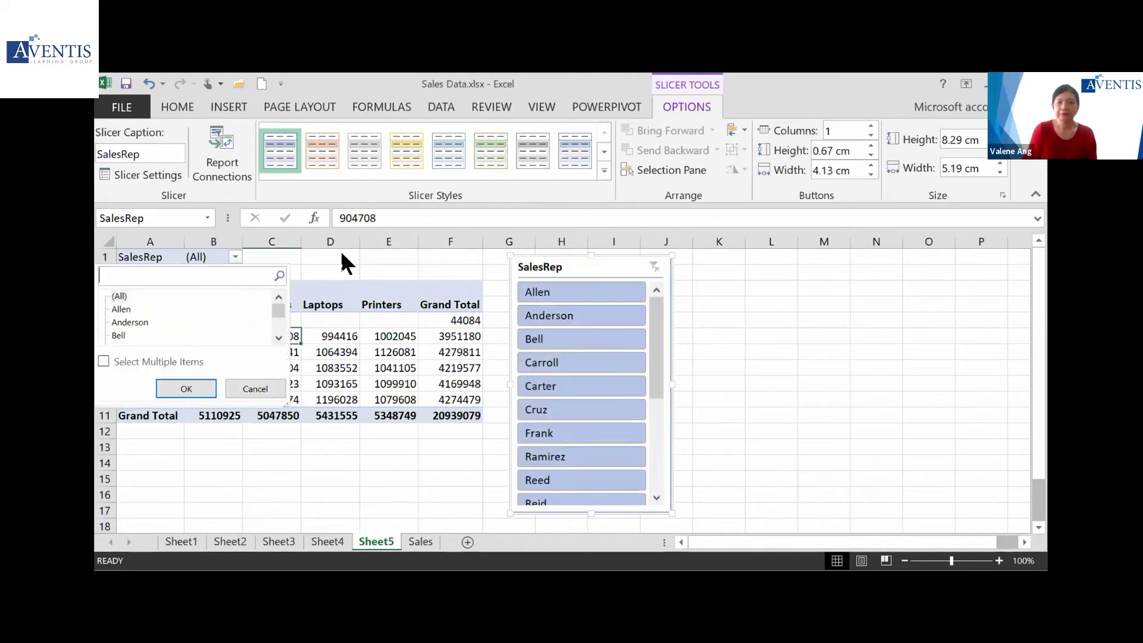
{"action": "left_click", "coordinate": [537, 334]}
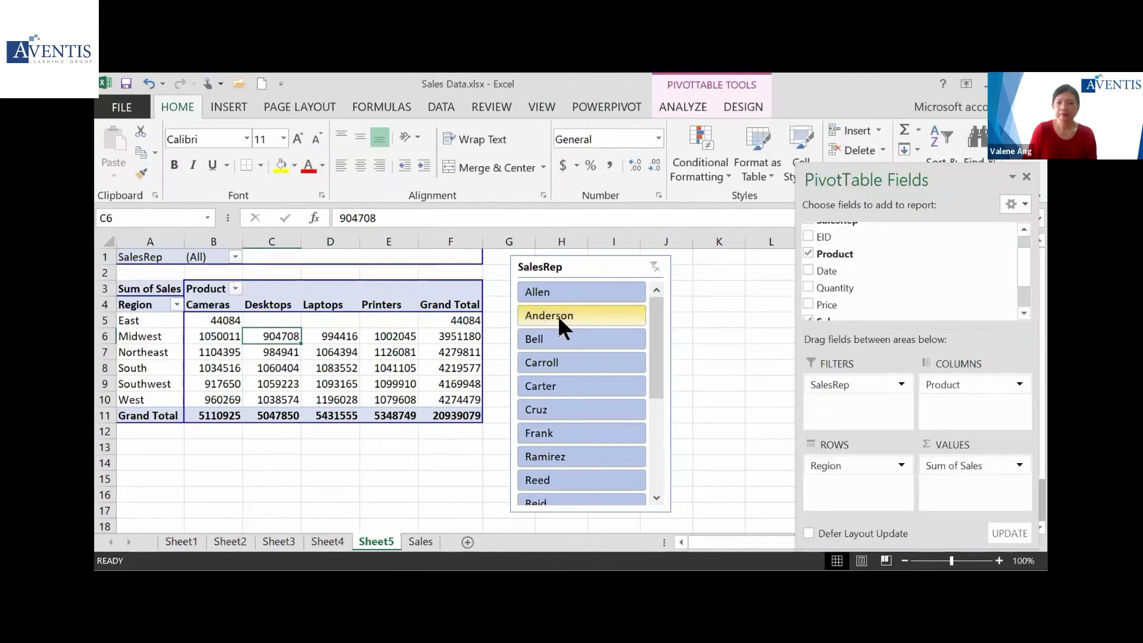
Try filtering the pivot by several individual sales reps with the slicer, then clear the filter
{"action": "left_click", "coordinate": [558, 316]}
{"action": "left_click", "coordinate": [563, 365]}
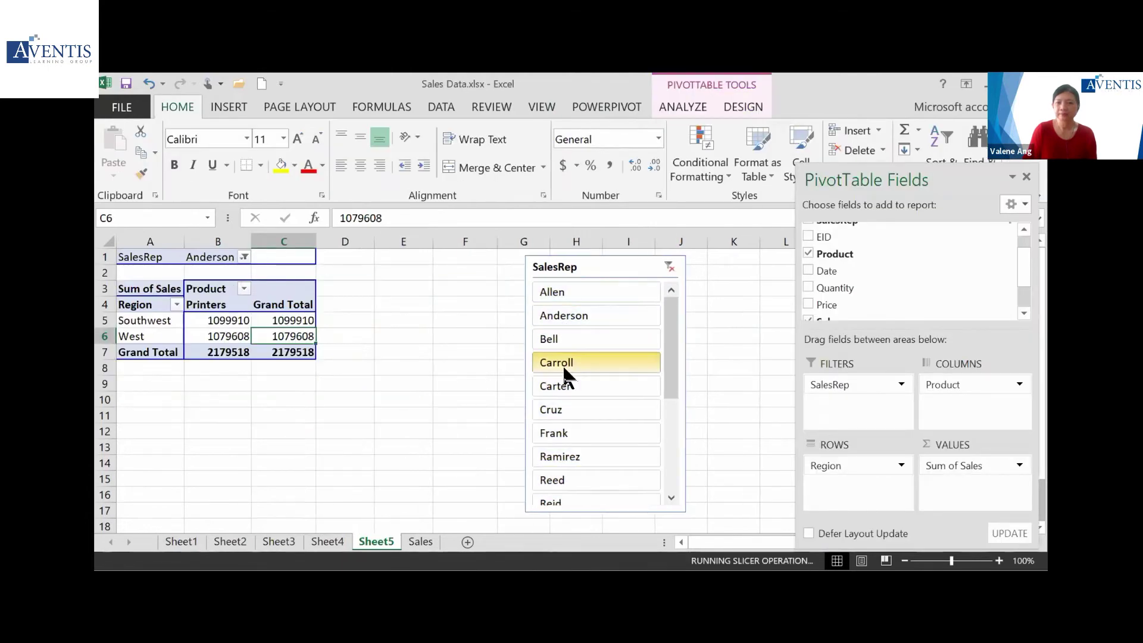
{"action": "left_click", "coordinate": [566, 405]}
{"action": "left_click", "coordinate": [567, 456]}
{"action": "left_click", "coordinate": [586, 408]}
{"action": "left_click", "coordinate": [599, 384]}
{"action": "left_click", "coordinate": [595, 448]}
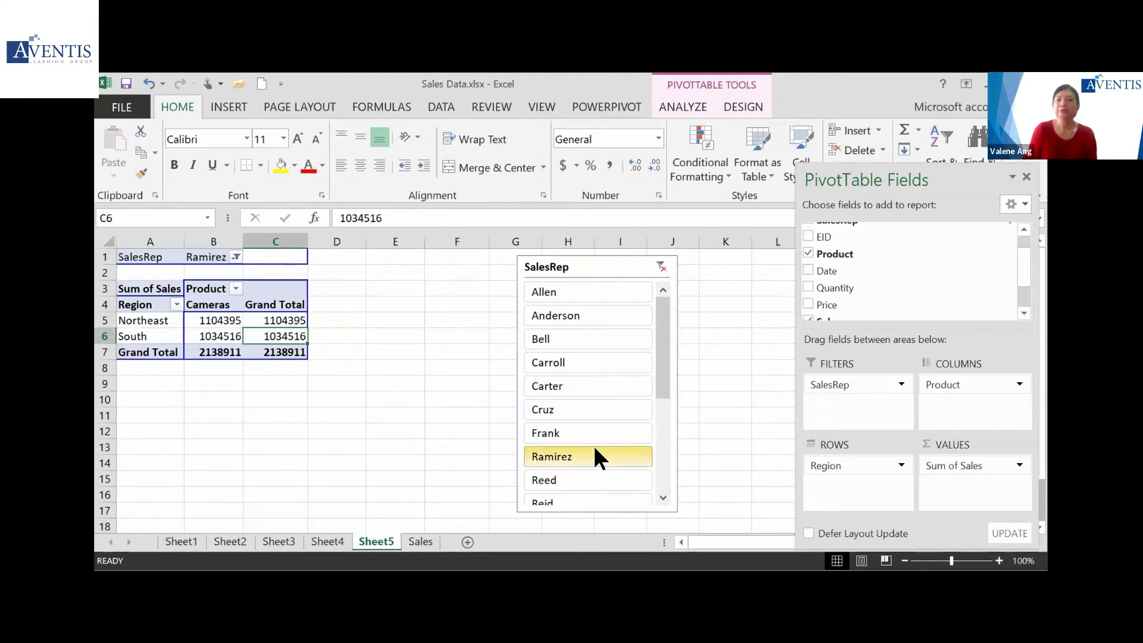
{"action": "left_click", "coordinate": [662, 266]}
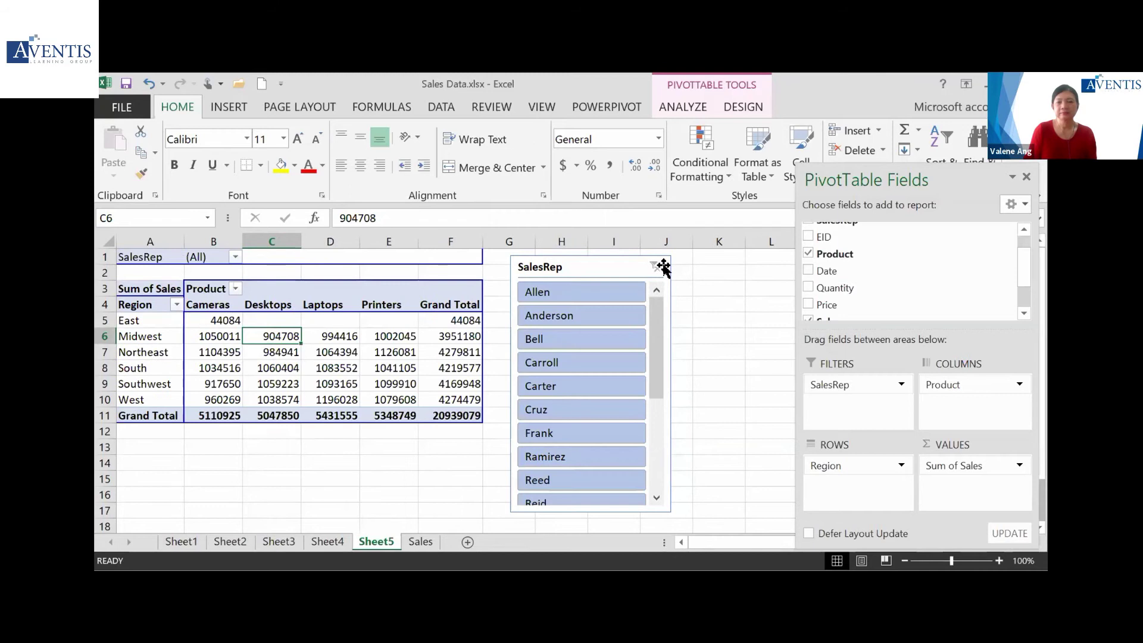
Move the SalesRep slicer left so it sits beside the pivot table
{"action": "left_click", "coordinate": [569, 268]}
{"action": "left_click_drag", "start_coordinate": [568, 268], "coordinate": [544, 264]}
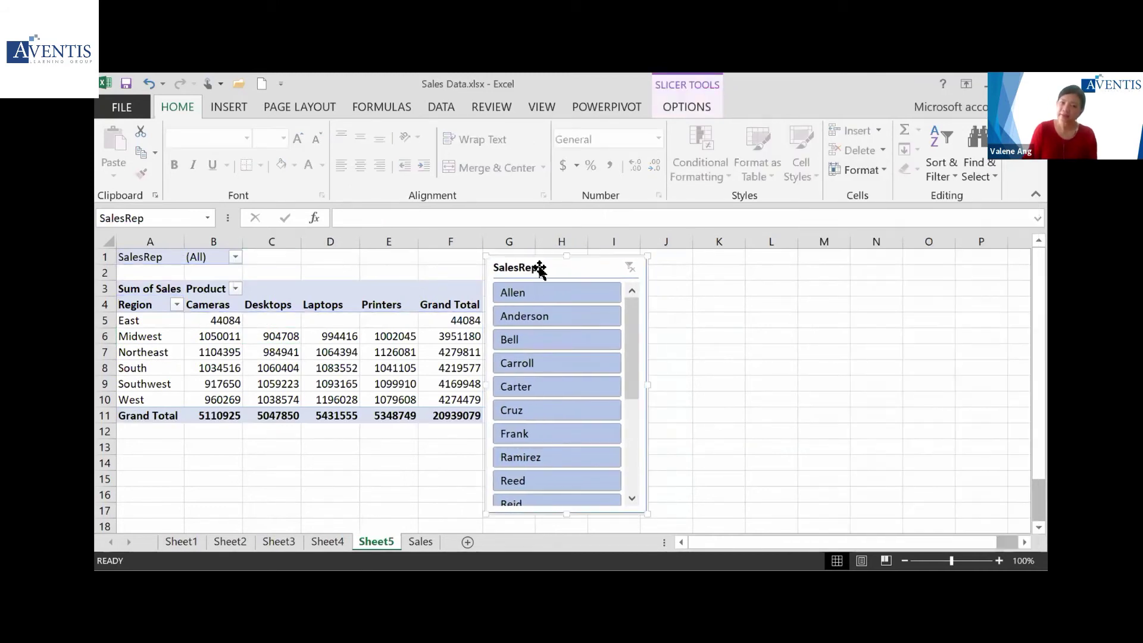
{"action": "left_click", "coordinate": [685, 109]}
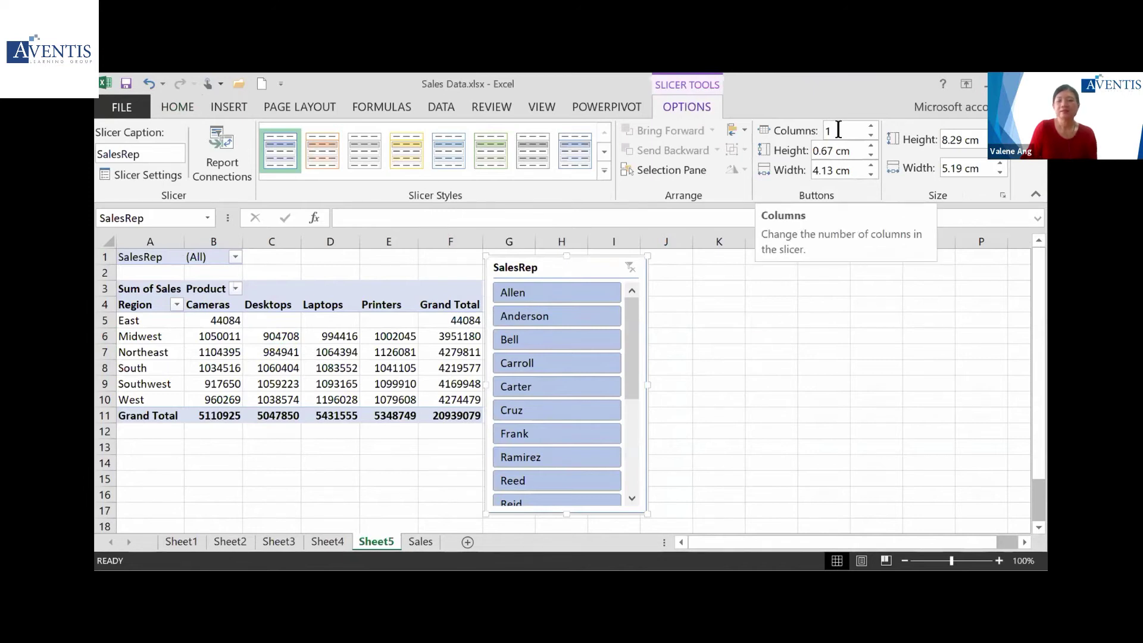
Set the slicer to 3 columns, widen it to 8.84 cm, shorten it to 5.86 cm, and nudge it right
{"action": "left_click", "coordinate": [870, 125]}
{"action": "left_click", "coordinate": [870, 126]}
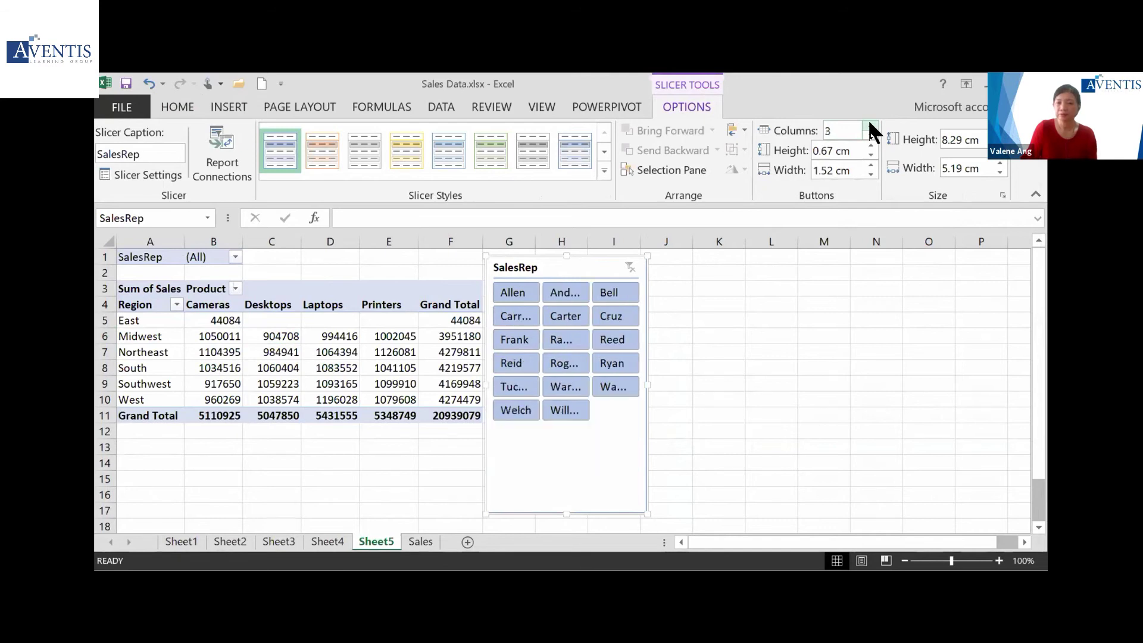
{"action": "left_click_drag", "start_coordinate": [647, 385], "coordinate": [757, 386]}
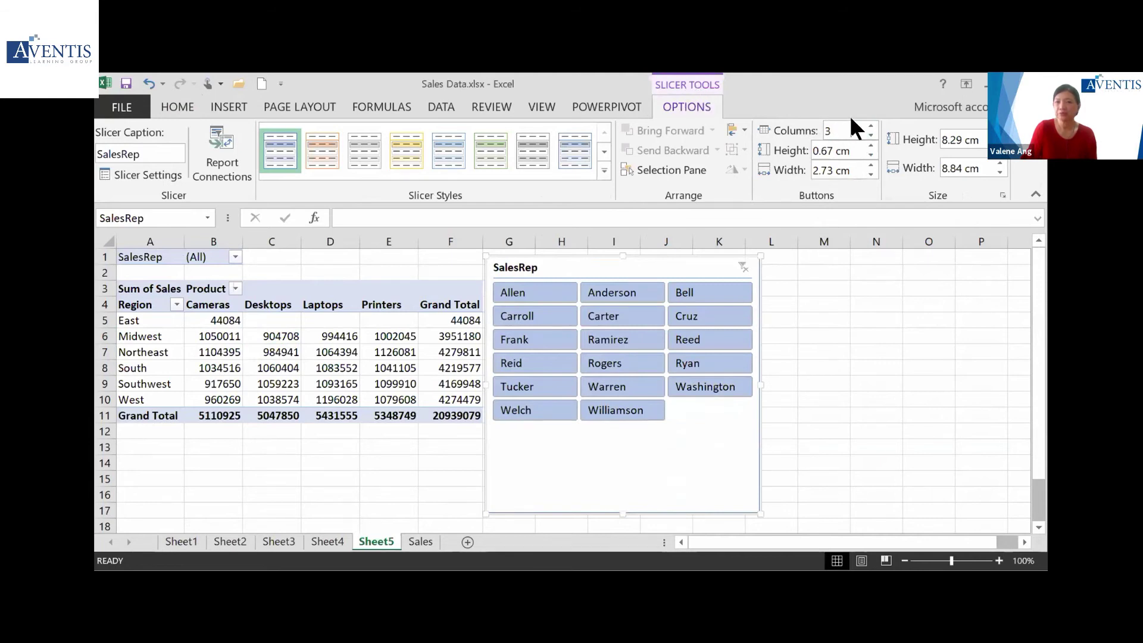
{"action": "left_click_drag", "start_coordinate": [615, 512], "coordinate": [625, 438]}
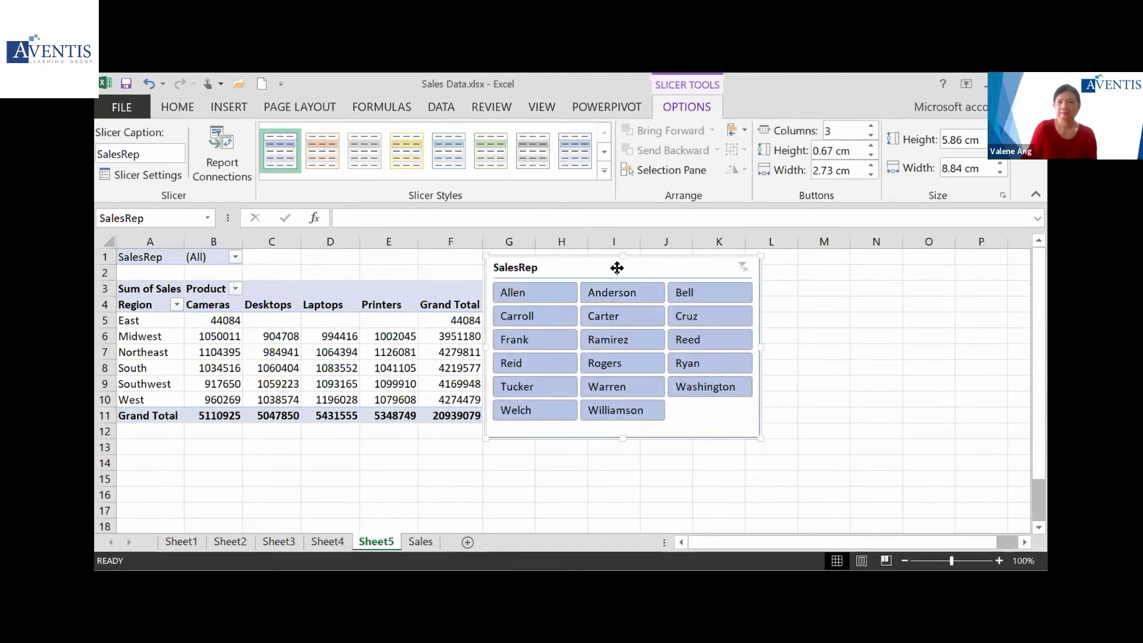
{"action": "left_click_drag", "start_coordinate": [617, 266], "coordinate": [636, 269]}
{"action": "left_click", "coordinate": [637, 336]}
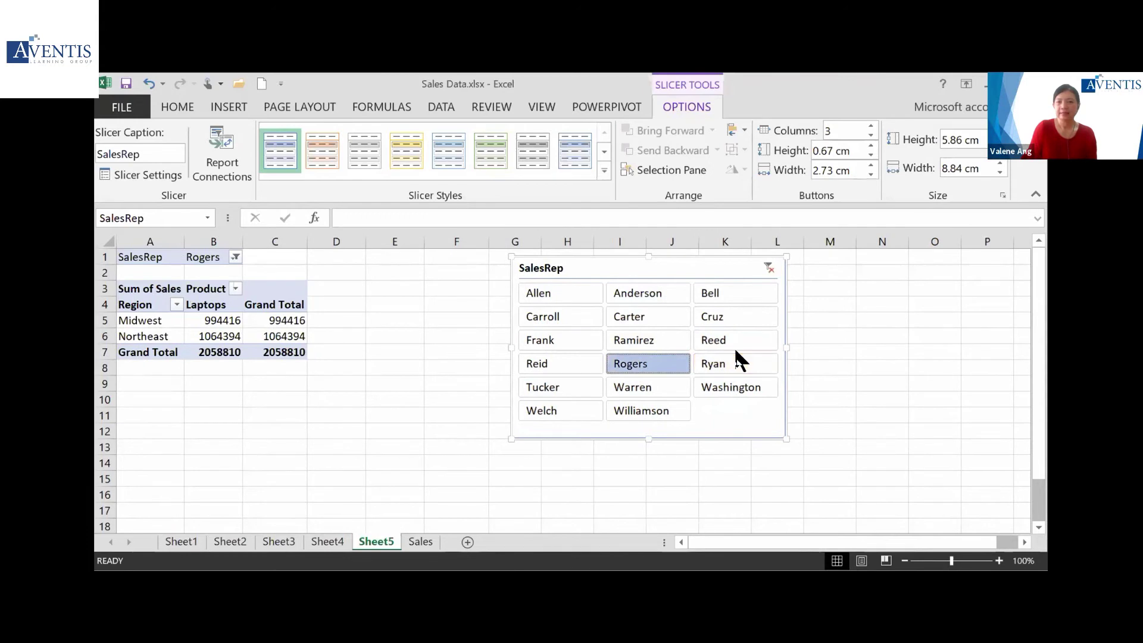
{"action": "left_click", "coordinate": [732, 319]}
{"action": "left_click", "coordinate": [614, 337]}
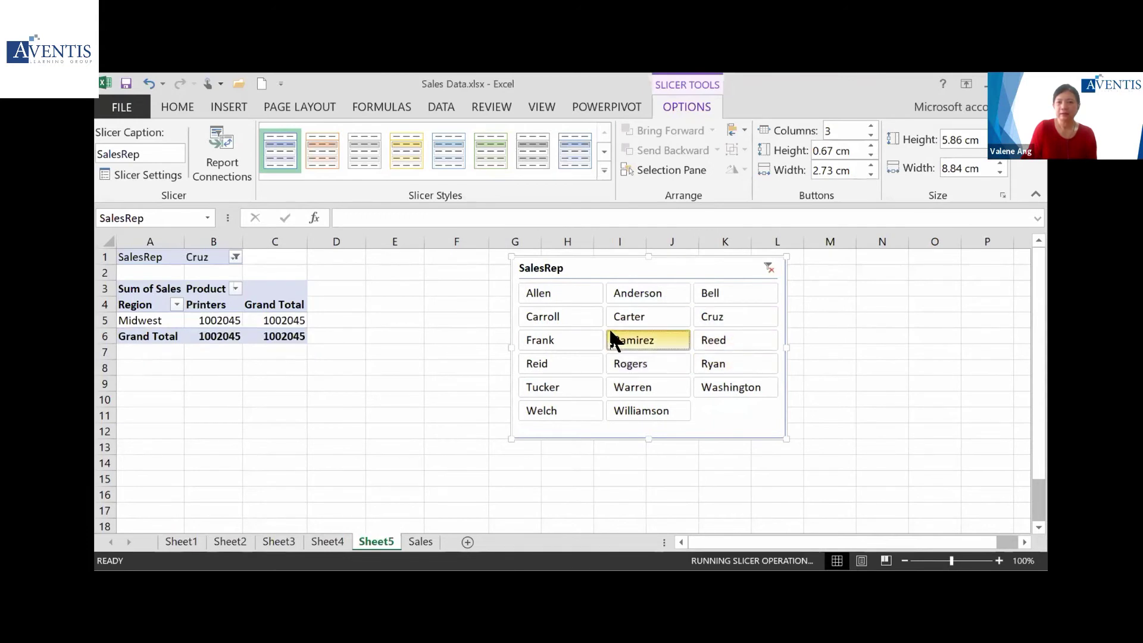
{"action": "left_click", "coordinate": [566, 316]}
{"action": "left_click", "coordinate": [566, 293]}
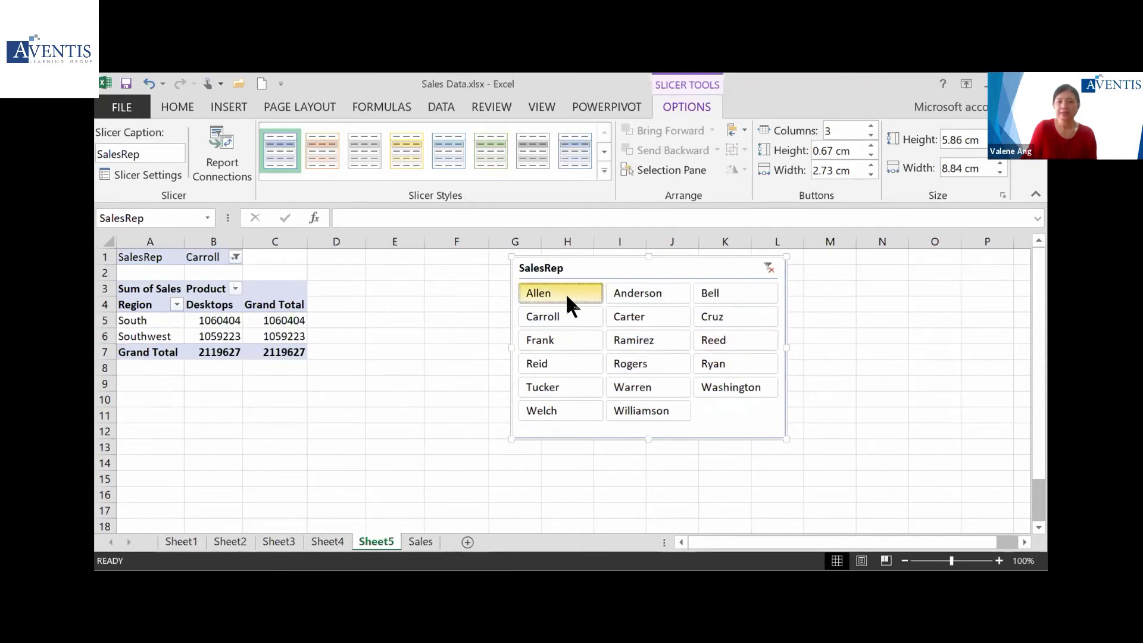
{"action": "left_click", "coordinate": [563, 342]}
{"action": "left_click", "coordinate": [640, 348]}
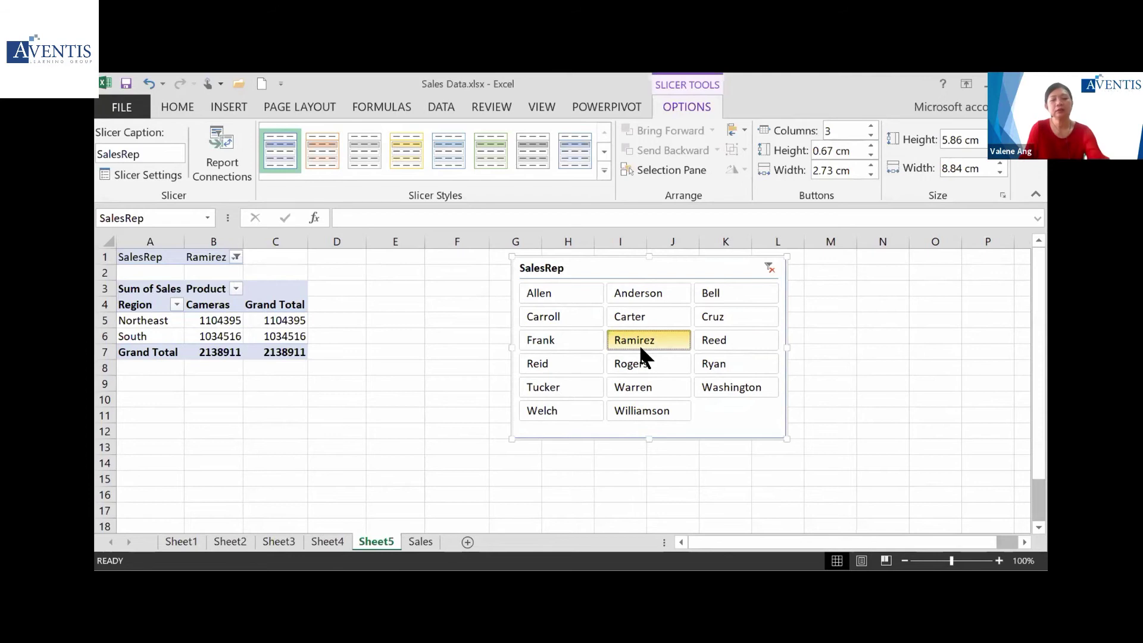
{"action": "left_click", "coordinate": [548, 357], "text": "ctrl"}
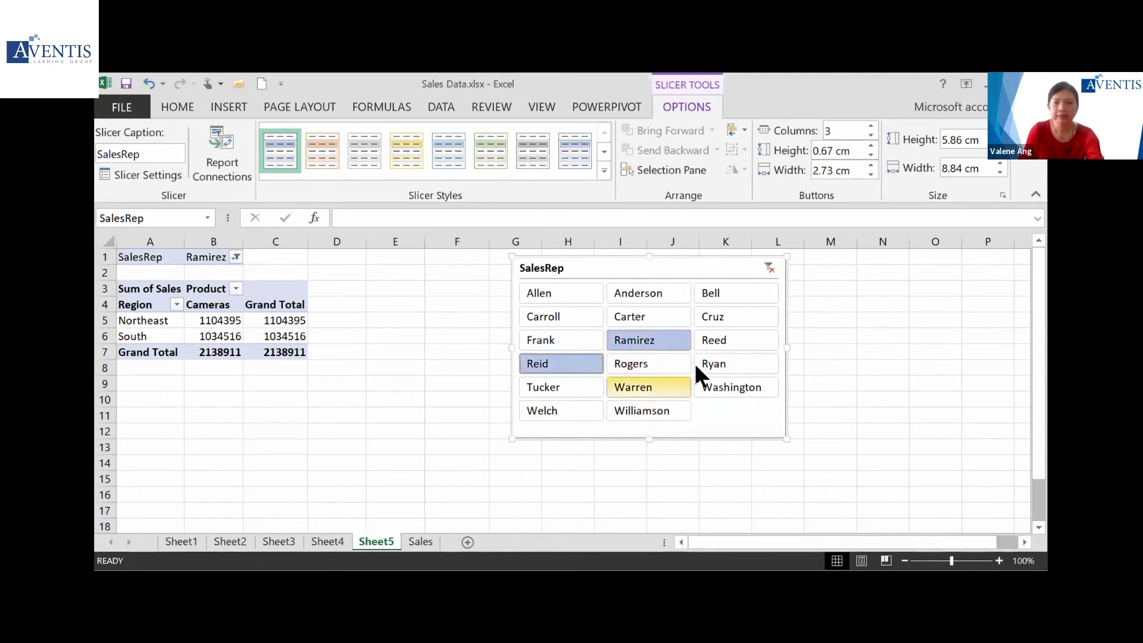
{"action": "left_click", "coordinate": [734, 316], "text": "ctrl"}
{"action": "left_click", "coordinate": [733, 376], "text": "ctrl"}
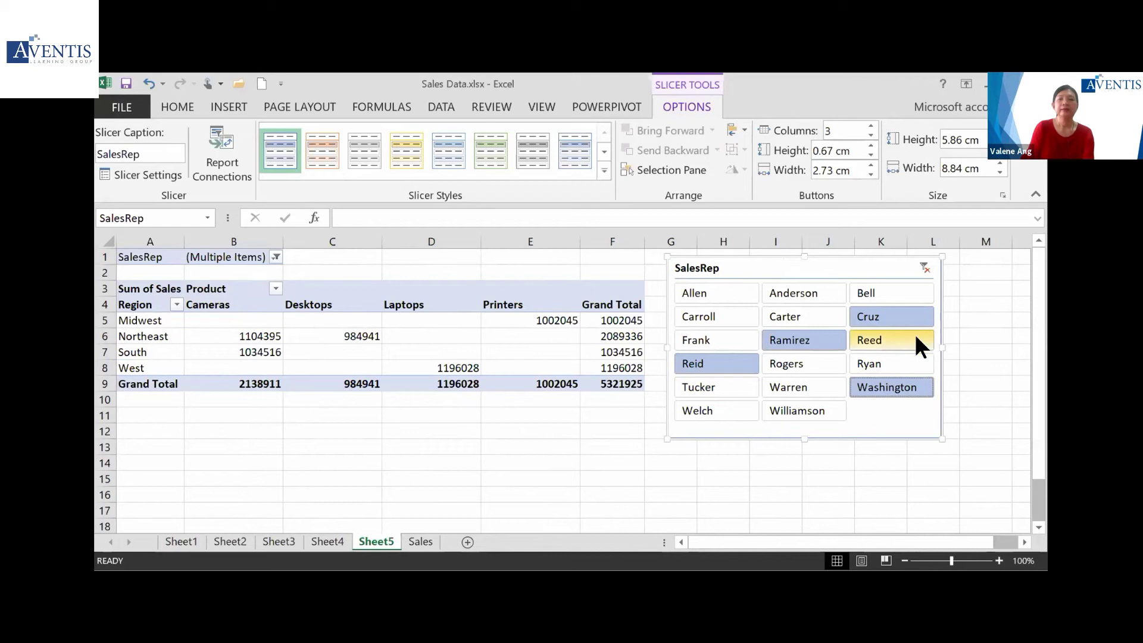
{"action": "left_click", "coordinate": [924, 265]}
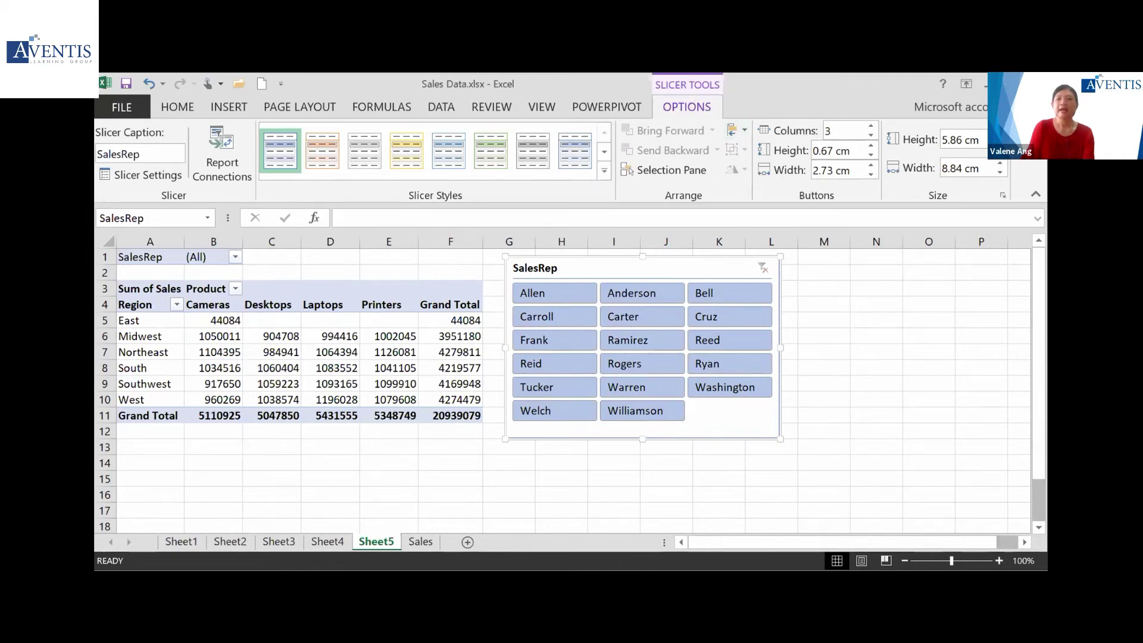
Apply the dark orange slicer style, then a matching orange PivotTable style to the pivot
{"action": "left_click", "coordinate": [603, 170]}
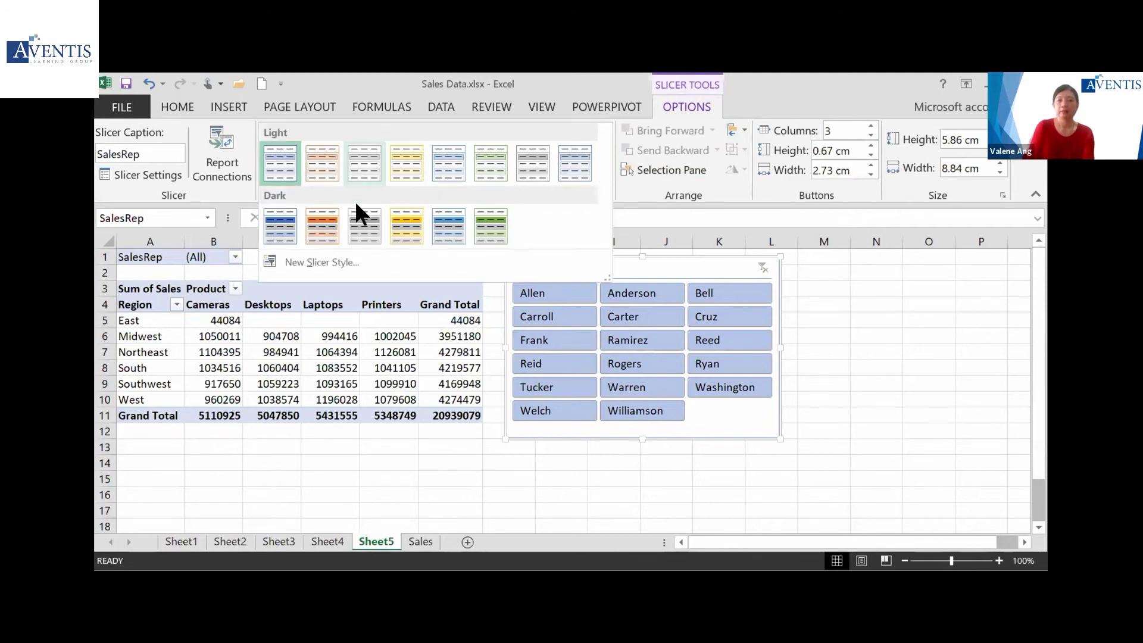
{"action": "left_click", "coordinate": [323, 226]}
{"action": "left_click", "coordinate": [335, 335]}
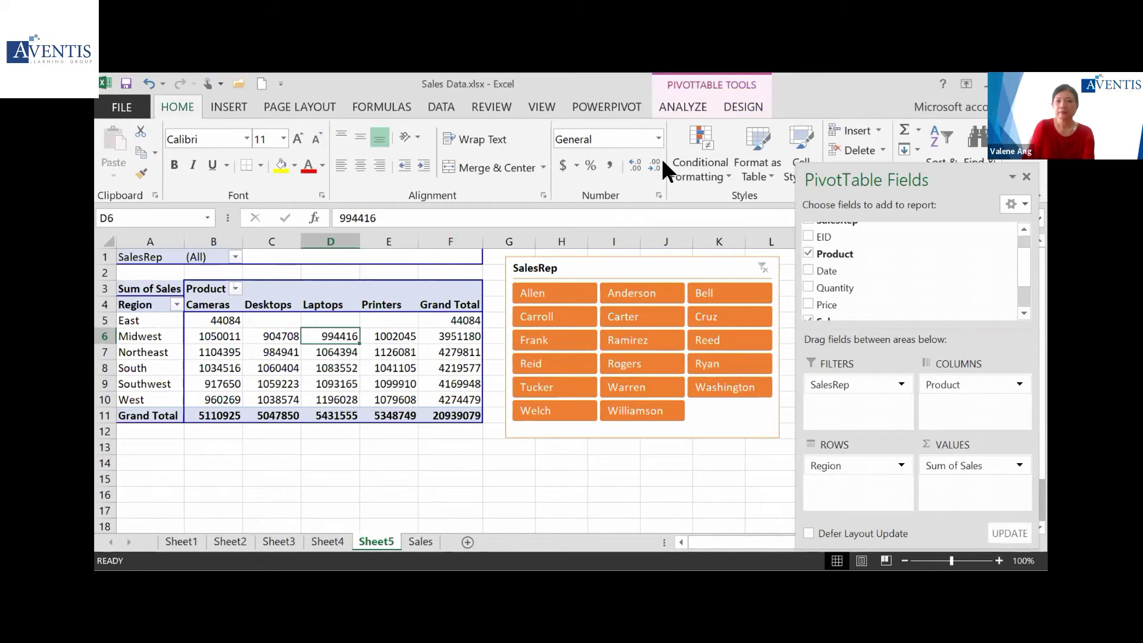
{"action": "left_click", "coordinate": [739, 107]}
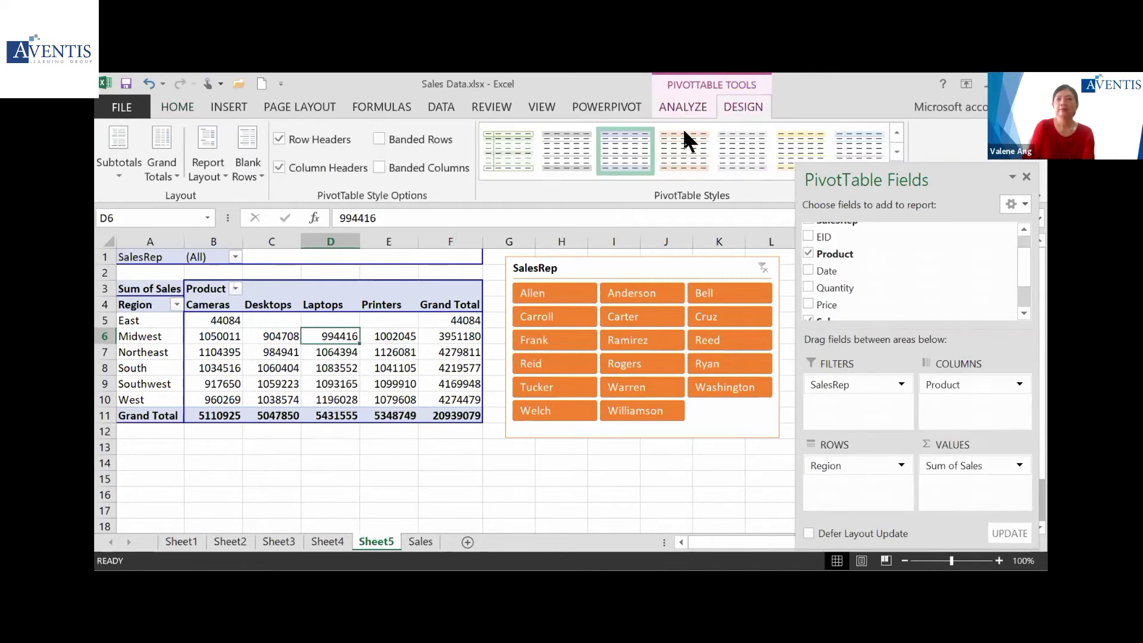
{"action": "left_click", "coordinate": [682, 149]}
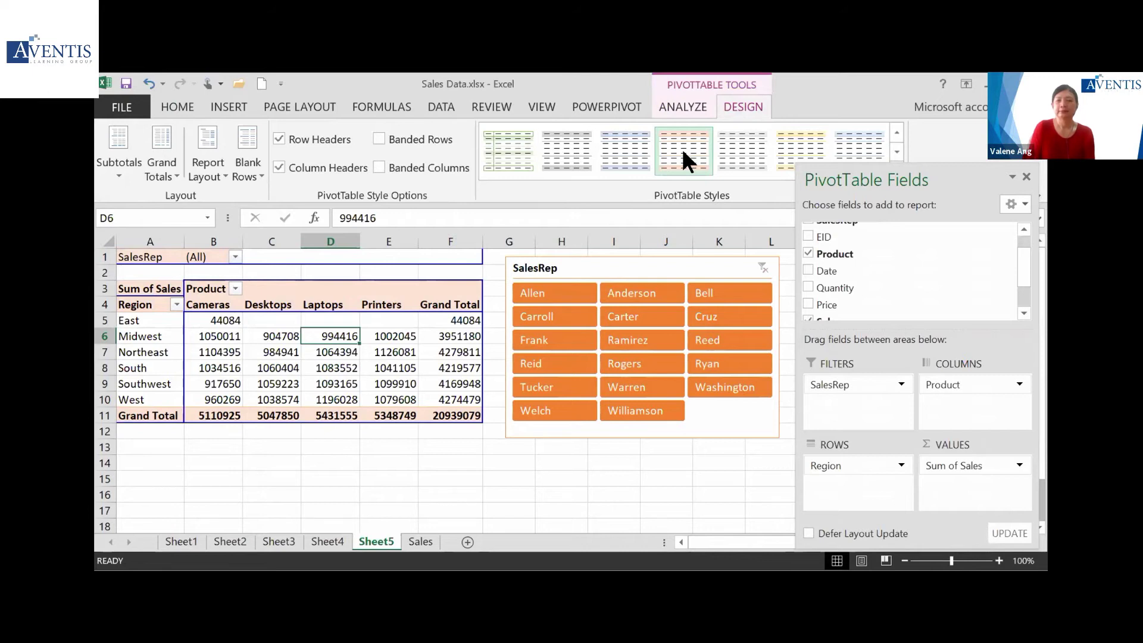
{"action": "left_click", "coordinate": [683, 153]}
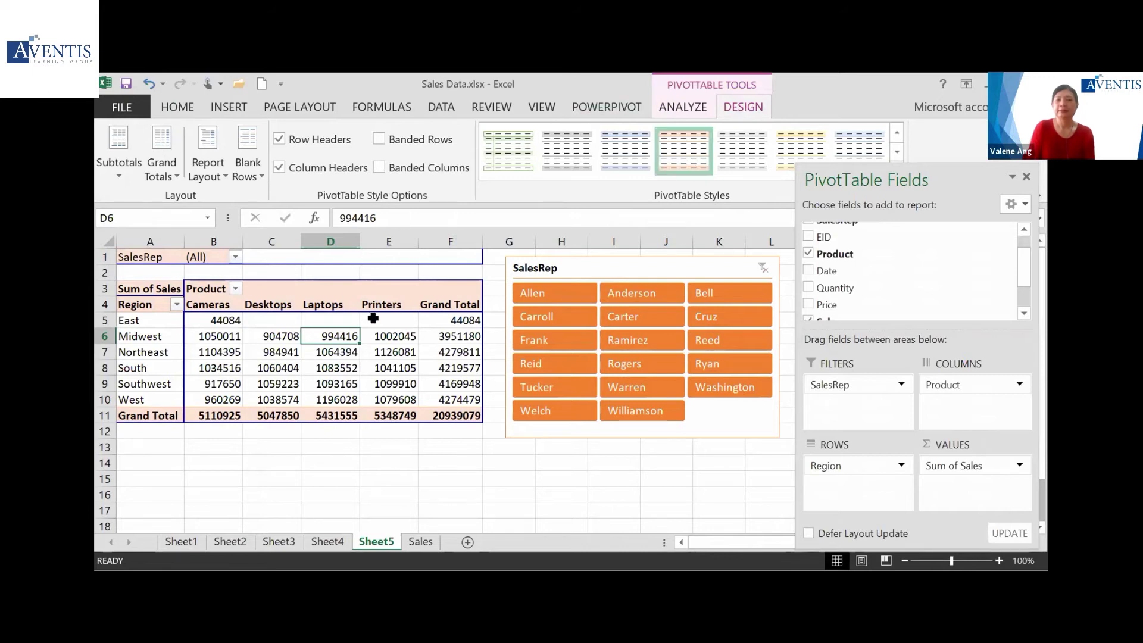
{"action": "left_click", "coordinate": [565, 270]}
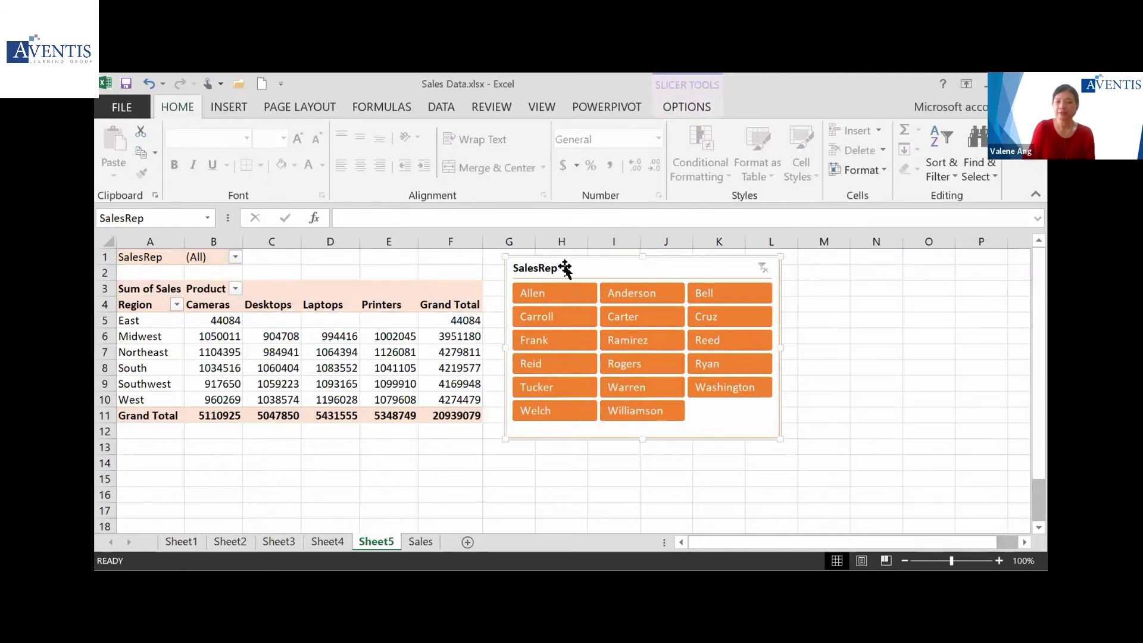
{"action": "left_click", "coordinate": [340, 386]}
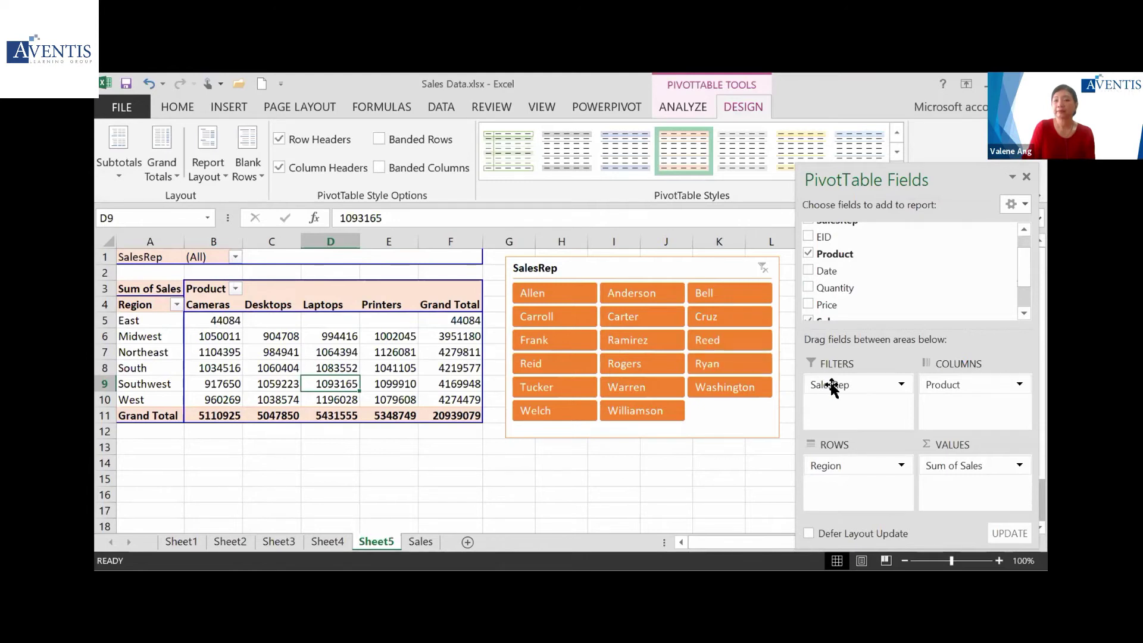
{"action": "left_click_drag", "start_coordinate": [827, 386], "coordinate": [714, 465]}
{"action": "left_click", "coordinate": [559, 291]}
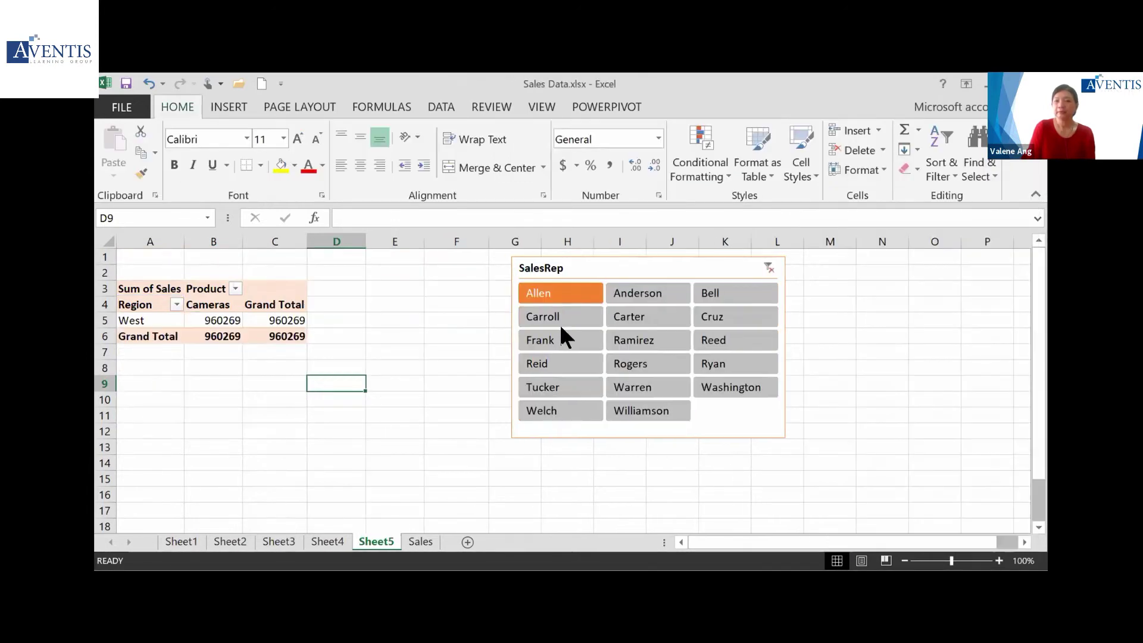
{"action": "left_click", "coordinate": [574, 345]}
{"action": "left_click", "coordinate": [647, 321]}
{"action": "left_click", "coordinate": [711, 321]}
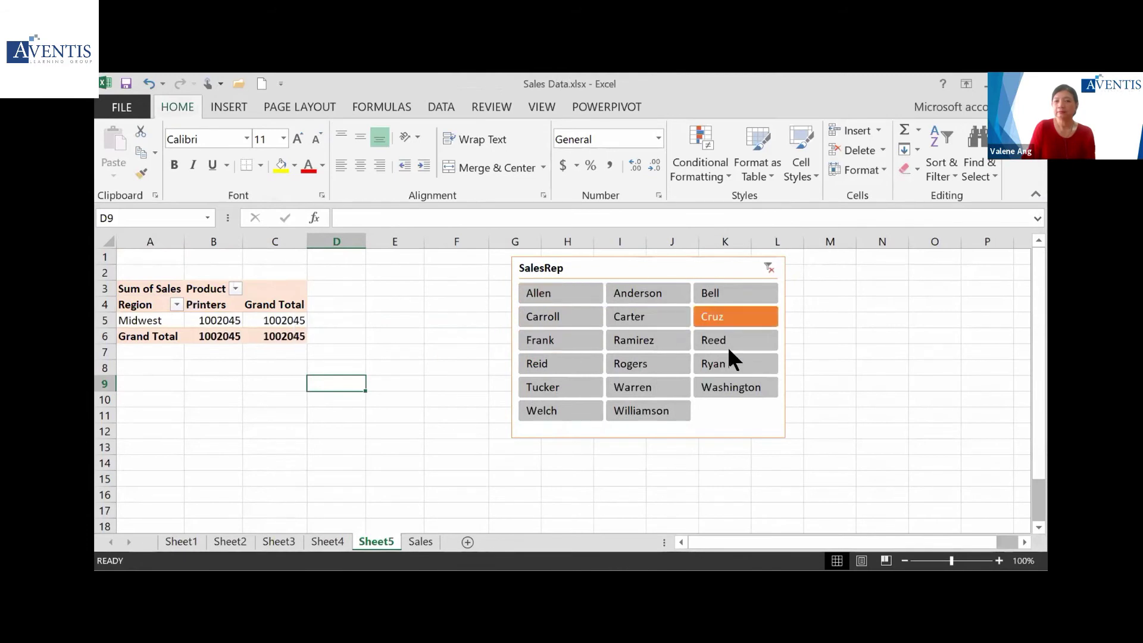
{"action": "left_click", "coordinate": [566, 335]}
{"action": "left_click", "coordinate": [565, 315]}
{"action": "left_click", "coordinate": [567, 292]}
{"action": "left_click", "coordinate": [574, 341]}
{"action": "left_click", "coordinate": [572, 365]}
{"action": "left_click", "coordinate": [635, 360]}
{"action": "left_click", "coordinate": [705, 332]}
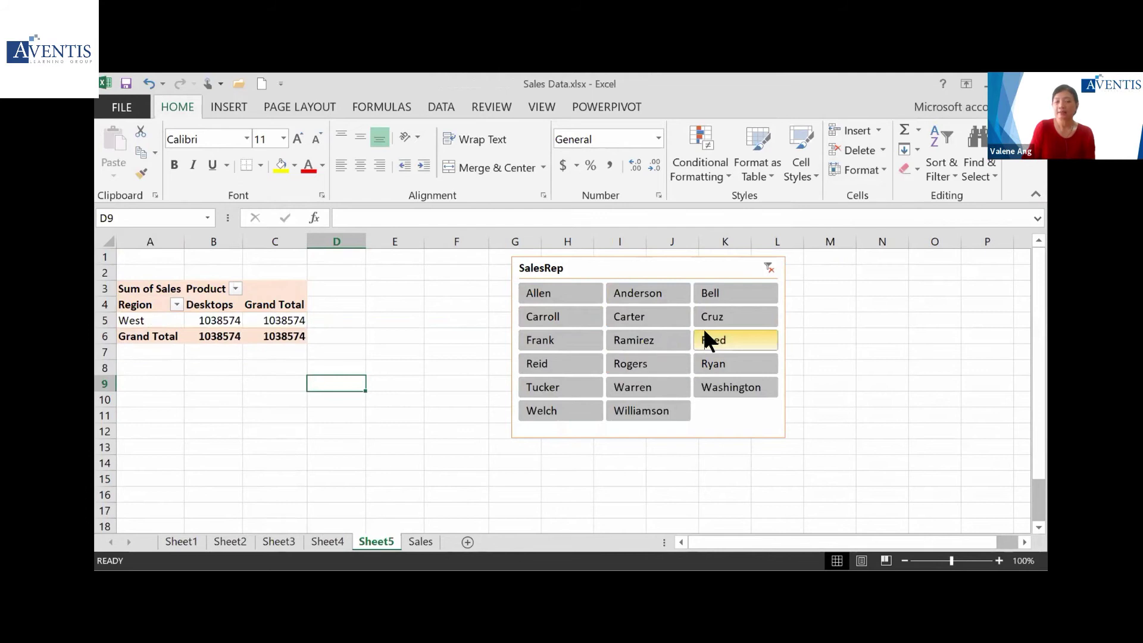
{"action": "left_click", "coordinate": [769, 268]}
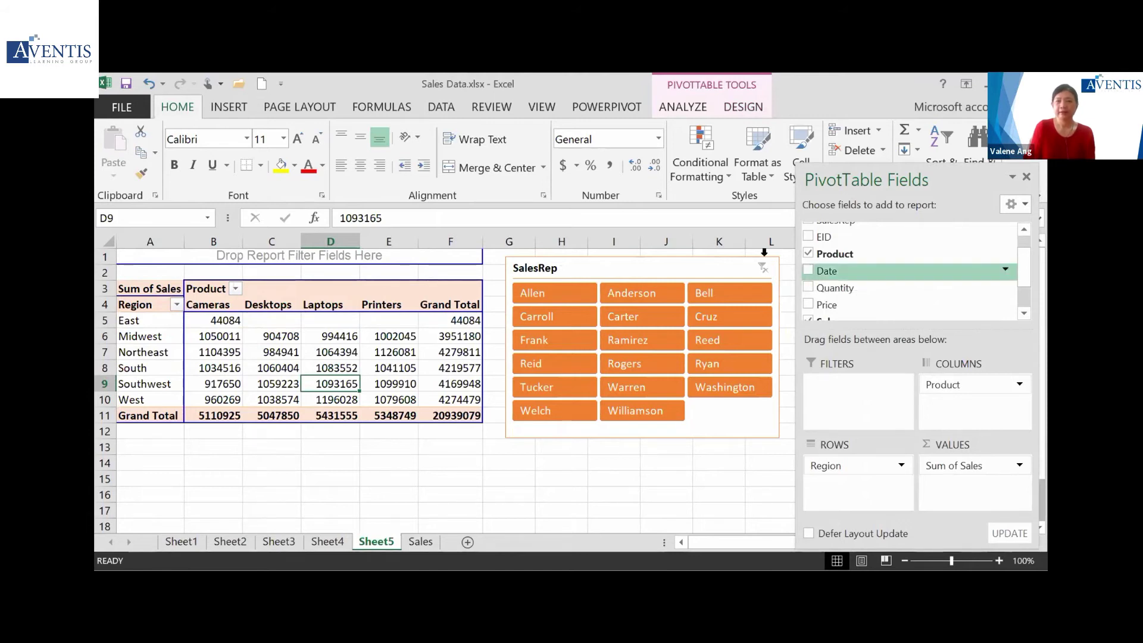
{"action": "left_click", "coordinate": [234, 289]}
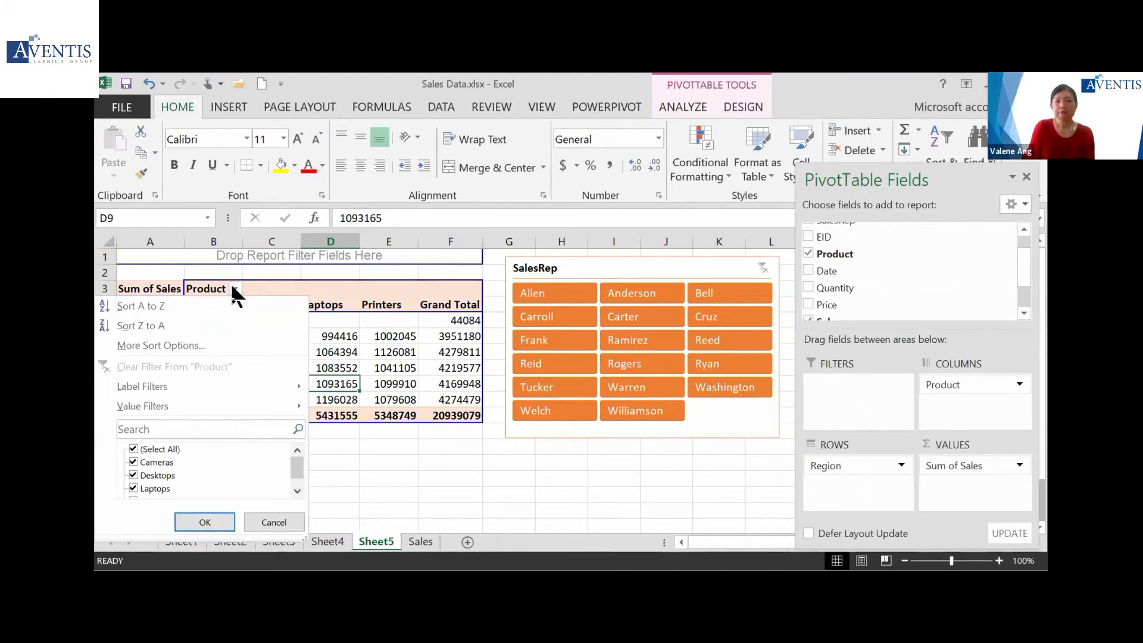
{"action": "key", "text": "Escape"}
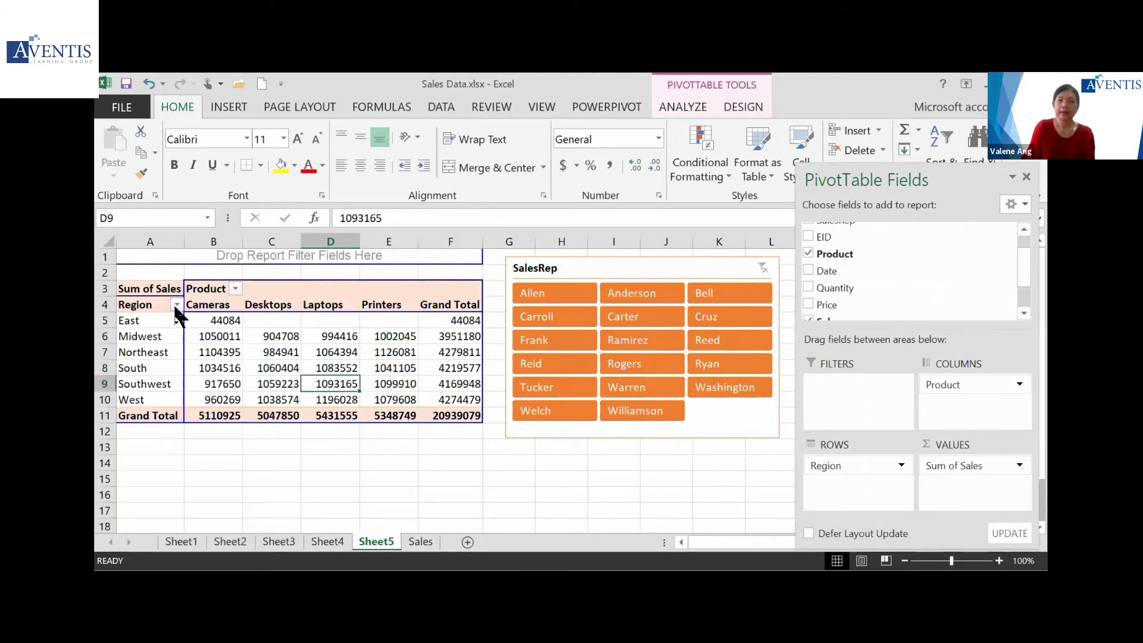
{"action": "left_click", "coordinate": [177, 306]}
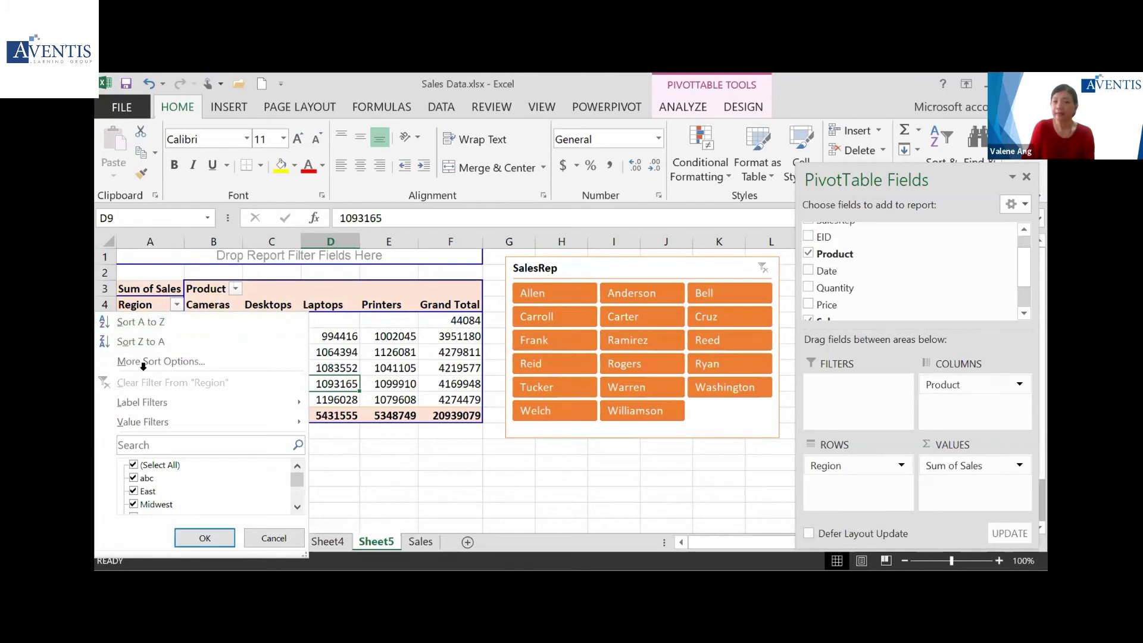
{"action": "key", "text": "Escape"}
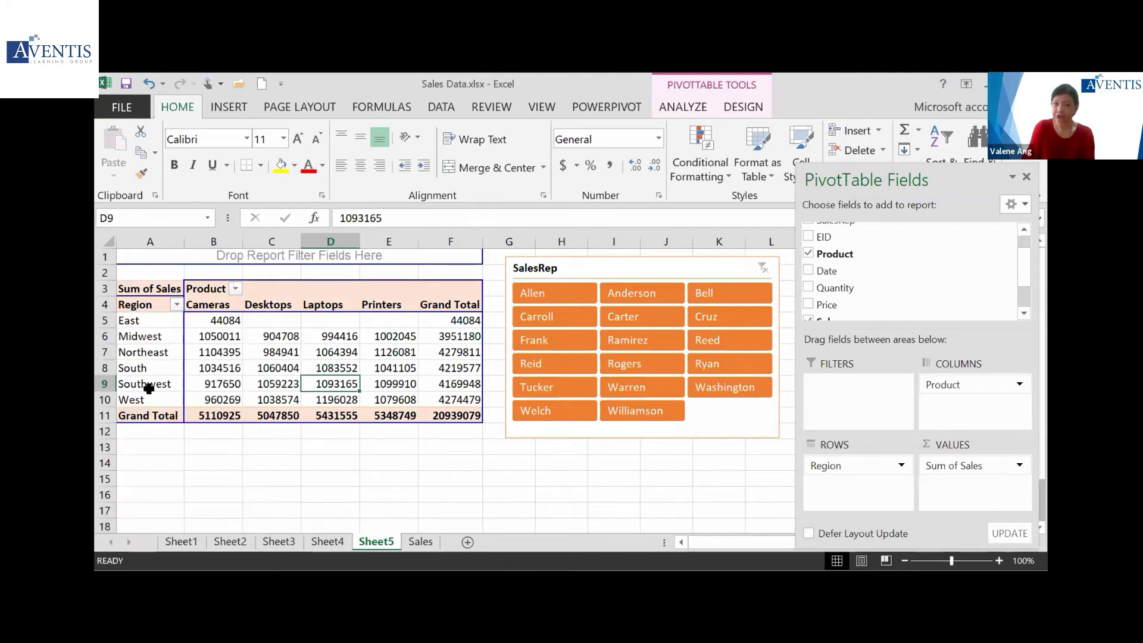
{"action": "left_click", "coordinate": [177, 305]}
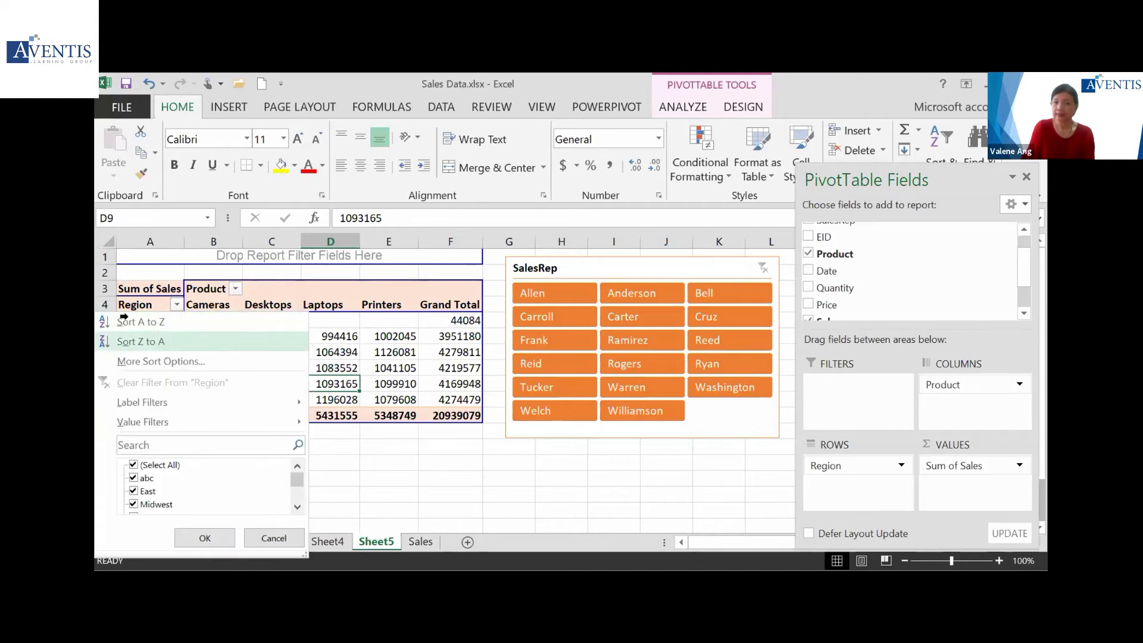
{"action": "left_click", "coordinate": [165, 342]}
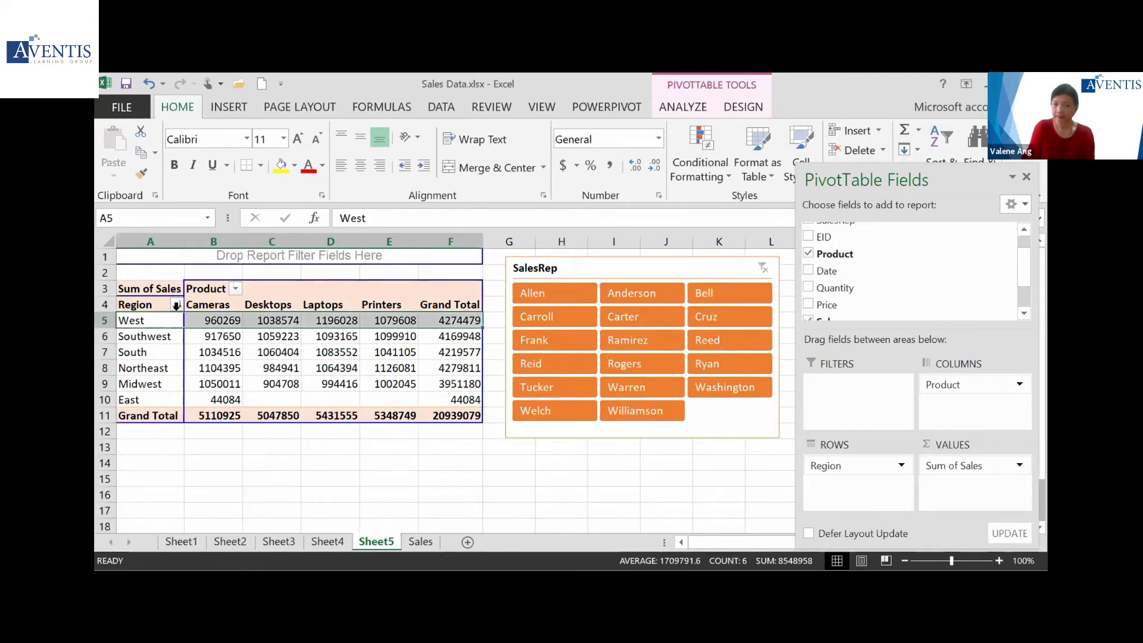
{"action": "left_click", "coordinate": [177, 305]}
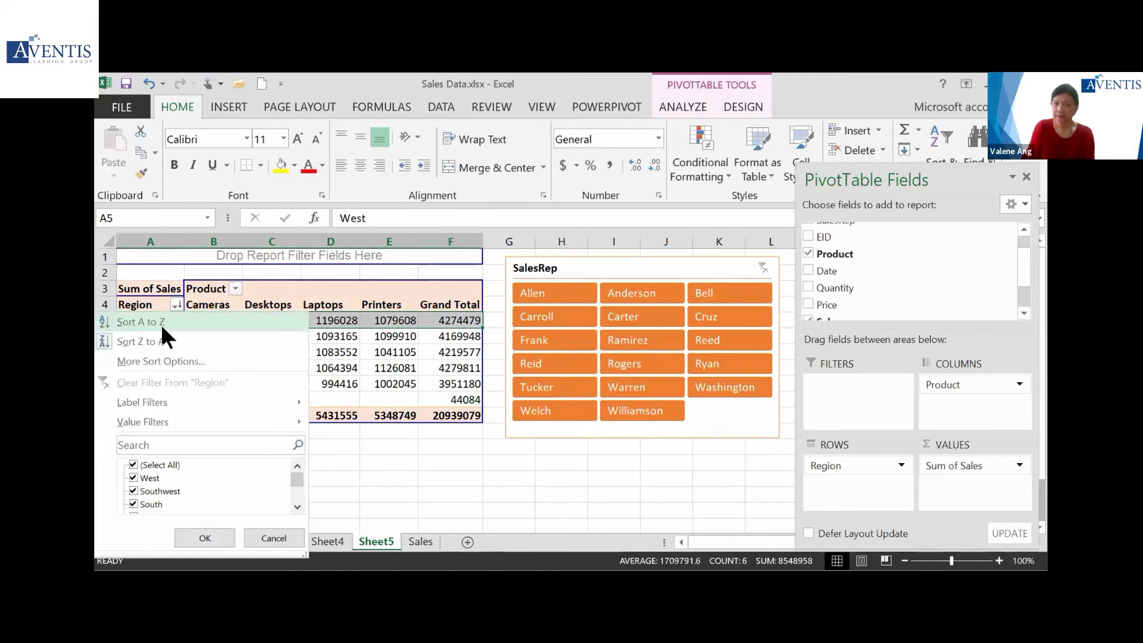
{"action": "left_click", "coordinate": [162, 325]}
{"action": "left_click", "coordinate": [147, 321]}
{"action": "left_click", "coordinate": [148, 337]}
{"action": "mouse_move", "coordinate": [148, 337]}
{"action": "left_mouse_down"}
{"action": "mouse_move", "coordinate": [148, 377]}
{"action": "mouse_move", "coordinate": [148, 336]}
{"action": "left_mouse_up"}
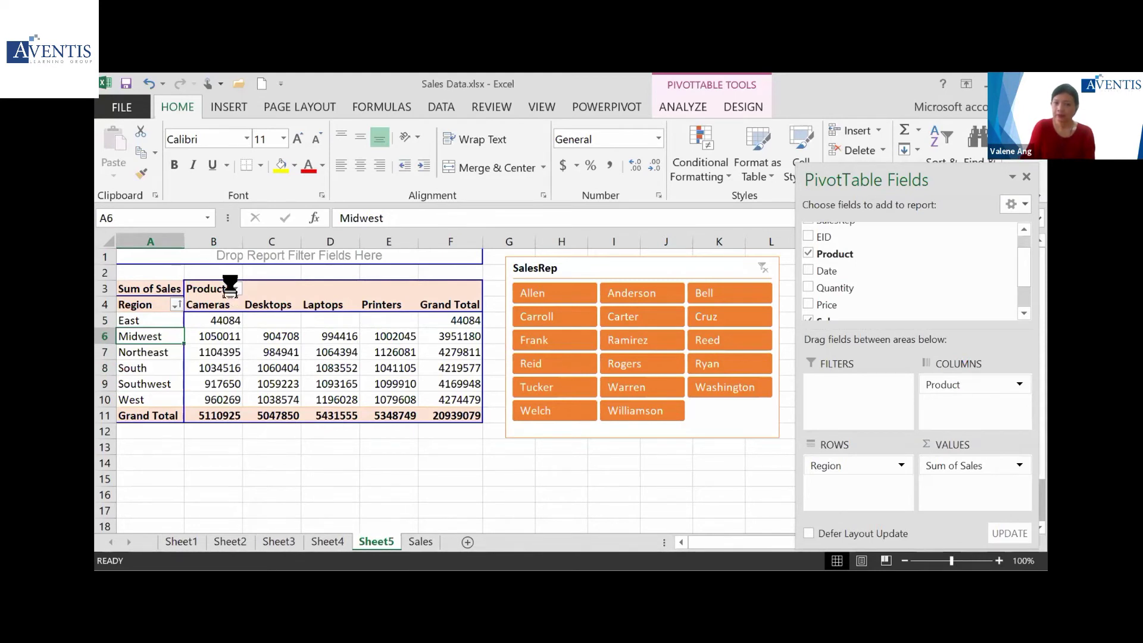
{"action": "left_click", "coordinate": [233, 288]}
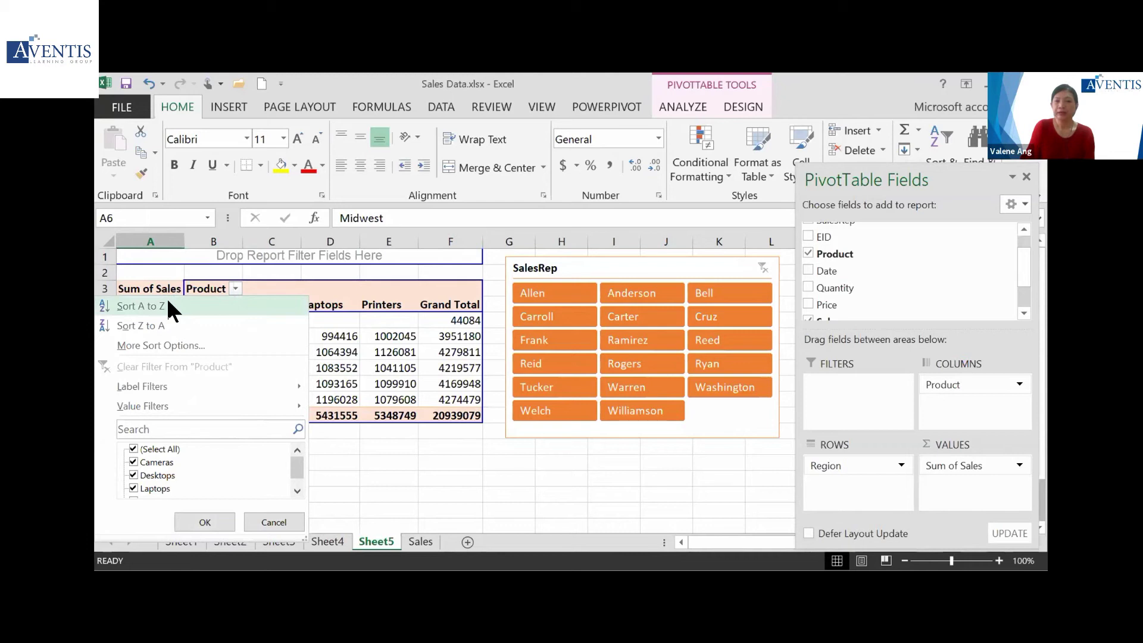
{"action": "left_click", "coordinate": [168, 325]}
{"action": "left_click", "coordinate": [205, 304]}
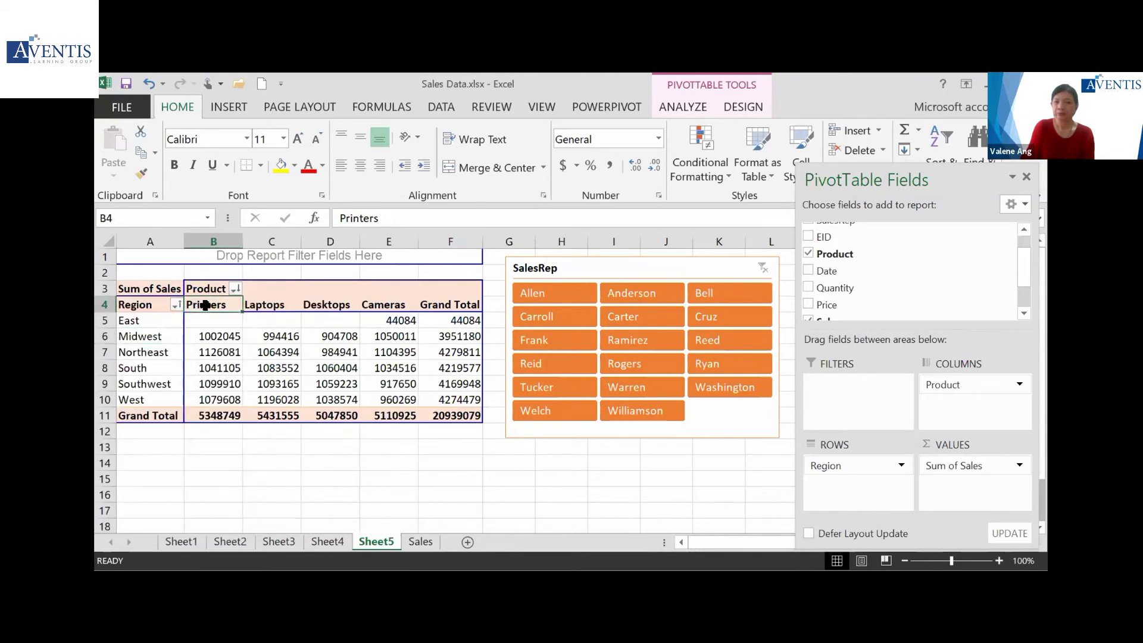
{"action": "left_click", "coordinate": [394, 306]}
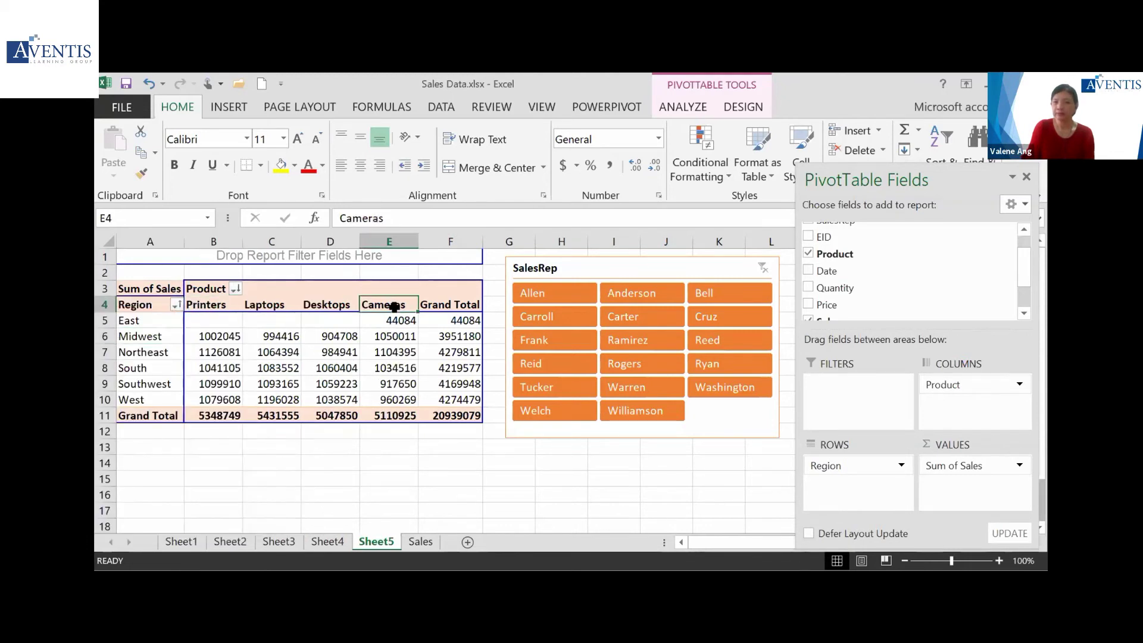
{"action": "left_click", "coordinate": [236, 289]}
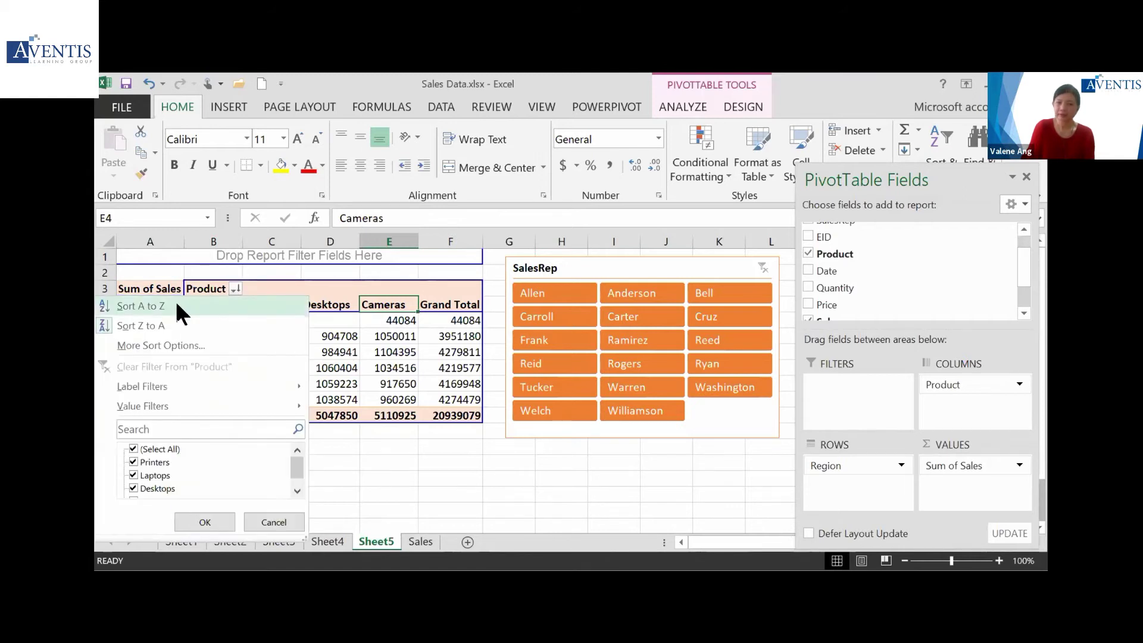
{"action": "left_click", "coordinate": [177, 304]}
{"action": "left_click", "coordinate": [369, 304]}
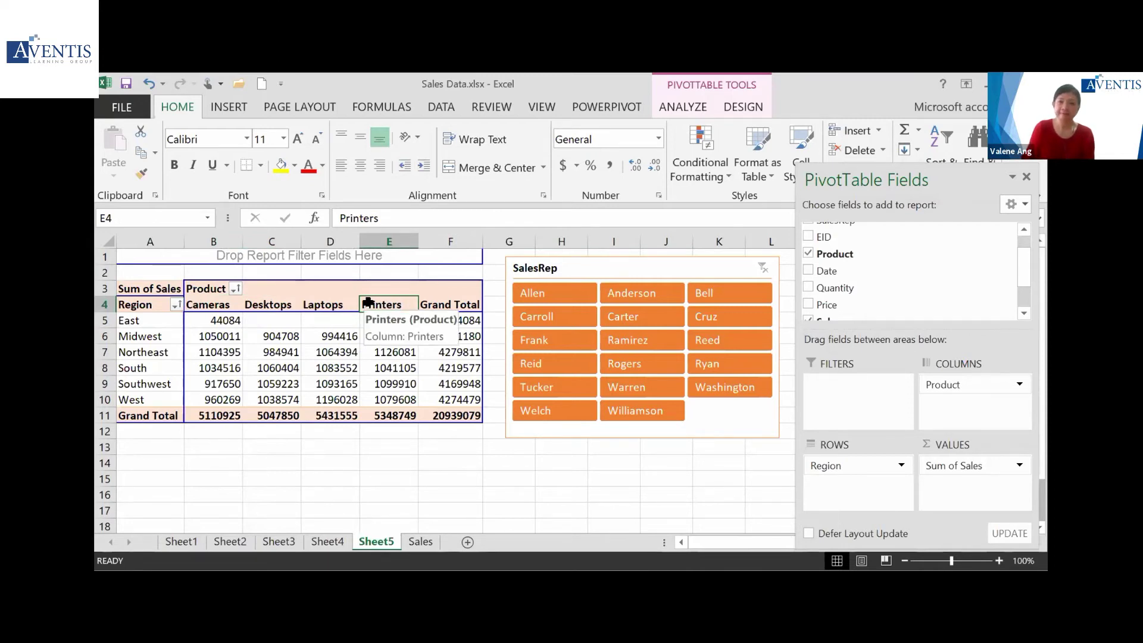
{"action": "left_click", "coordinate": [461, 335]}
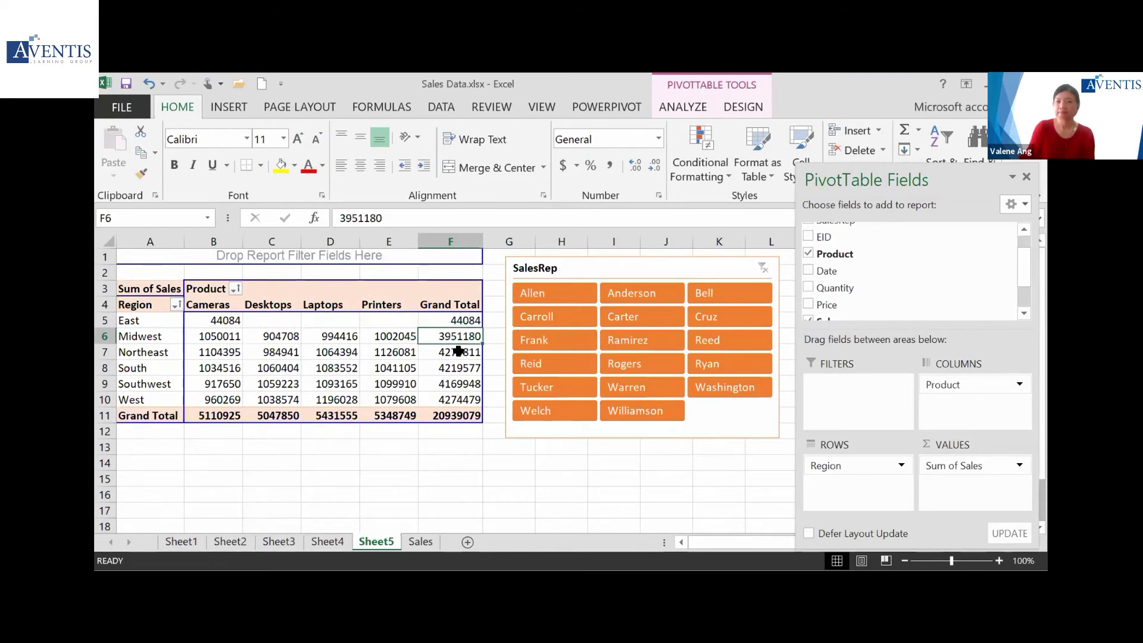
Sort the region rows by Grand Total, largest to smallest
{"action": "right_click", "coordinate": [459, 351]}
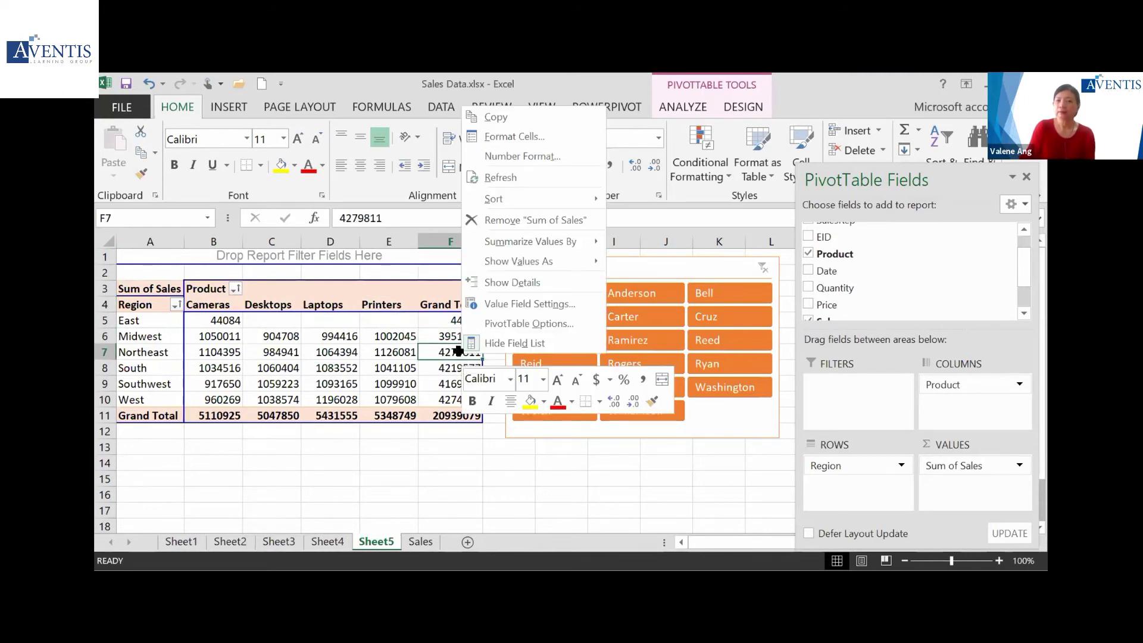
{"action": "key", "text": "Escape"}
{"action": "right_click", "coordinate": [459, 352]}
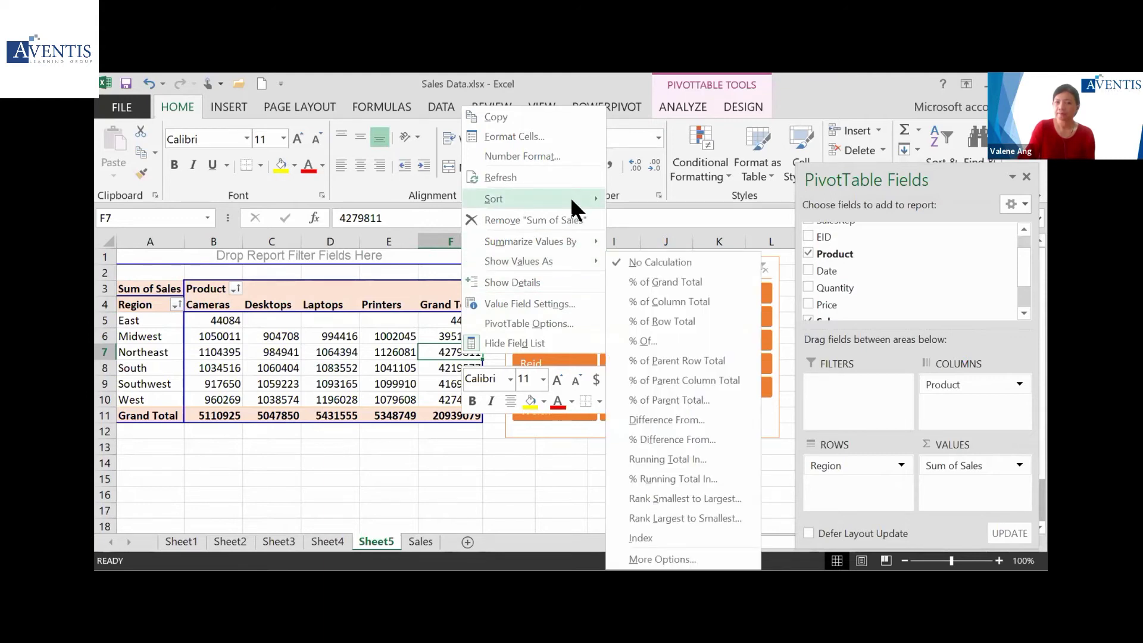
{"action": "mouse_move", "coordinate": [570, 198]}
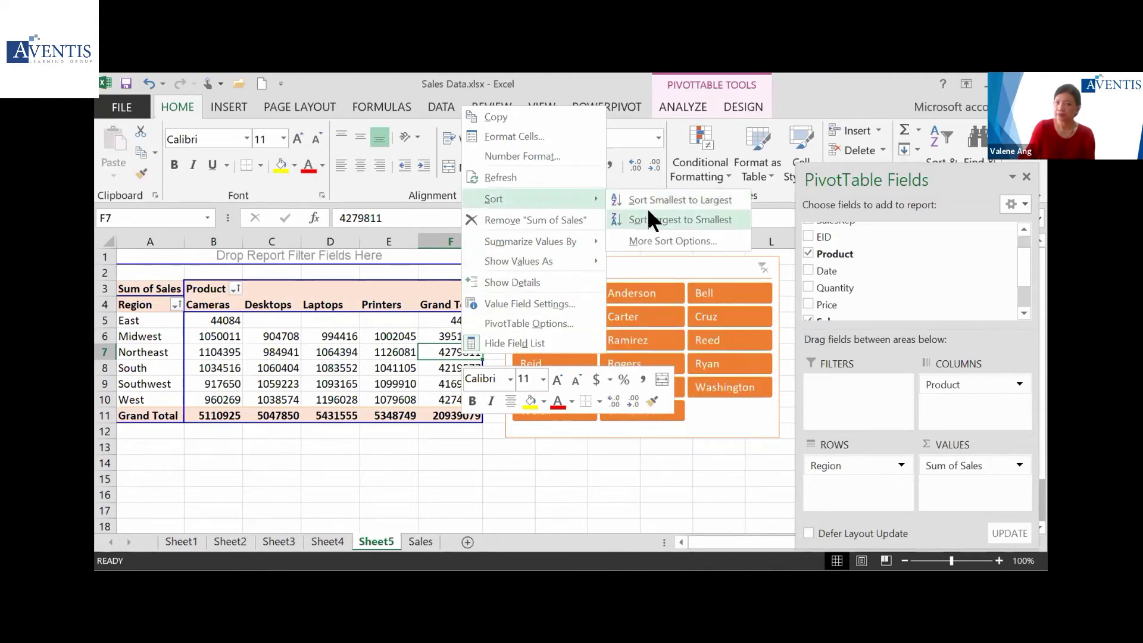
{"action": "left_click", "coordinate": [649, 209]}
{"action": "left_click_drag", "start_coordinate": [464, 320], "coordinate": [462, 393]}
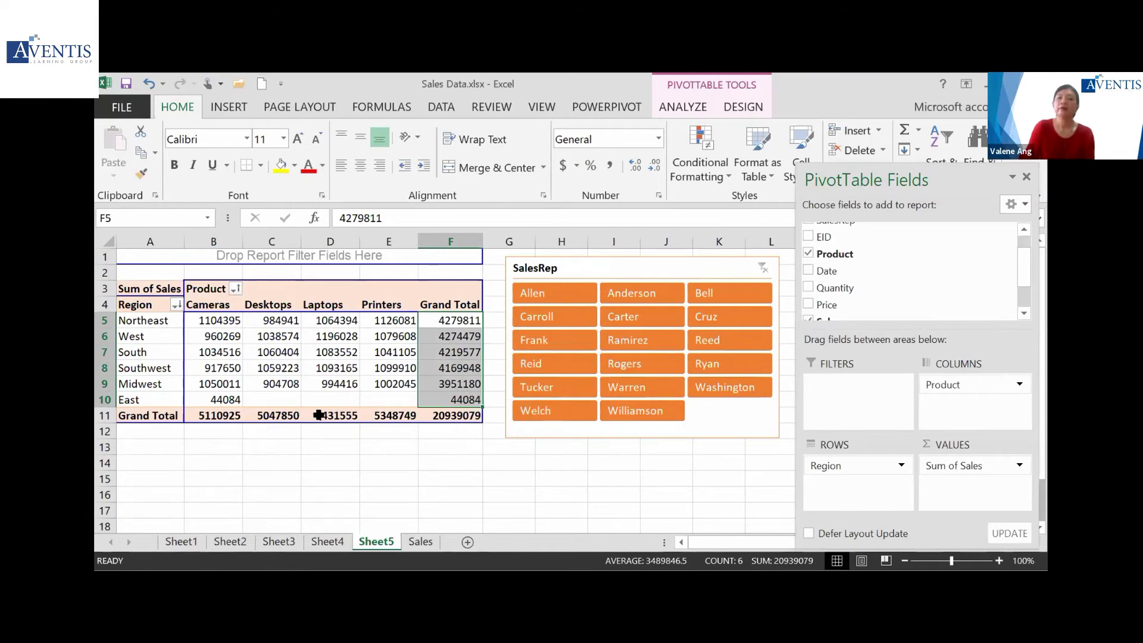
Sort the product columns by Grand Total, largest to smallest
{"action": "left_click", "coordinate": [262, 415]}
{"action": "left_click_drag", "start_coordinate": [328, 415], "coordinate": [280, 415]}
{"action": "left_click", "coordinate": [337, 415]}
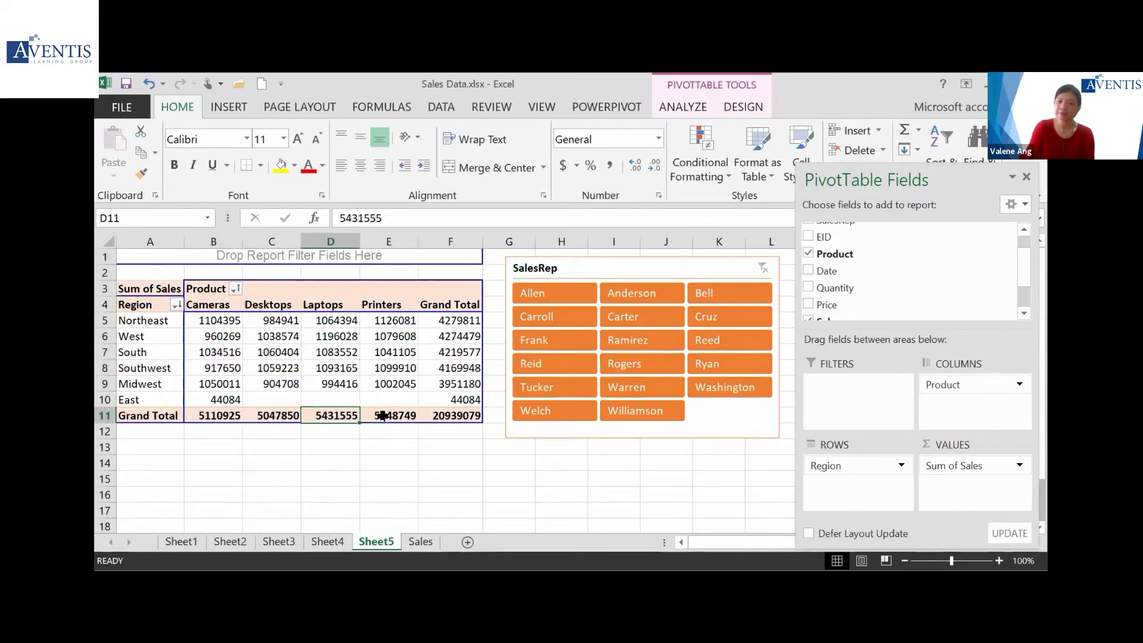
{"action": "right_click", "coordinate": [331, 413]}
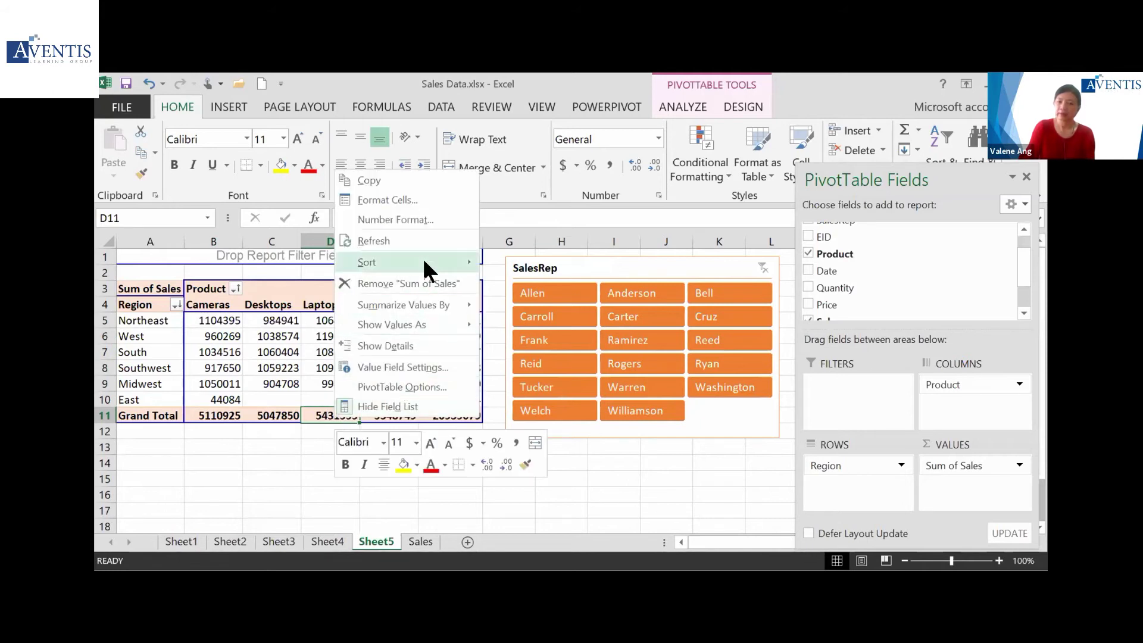
{"action": "mouse_move", "coordinate": [449, 262]}
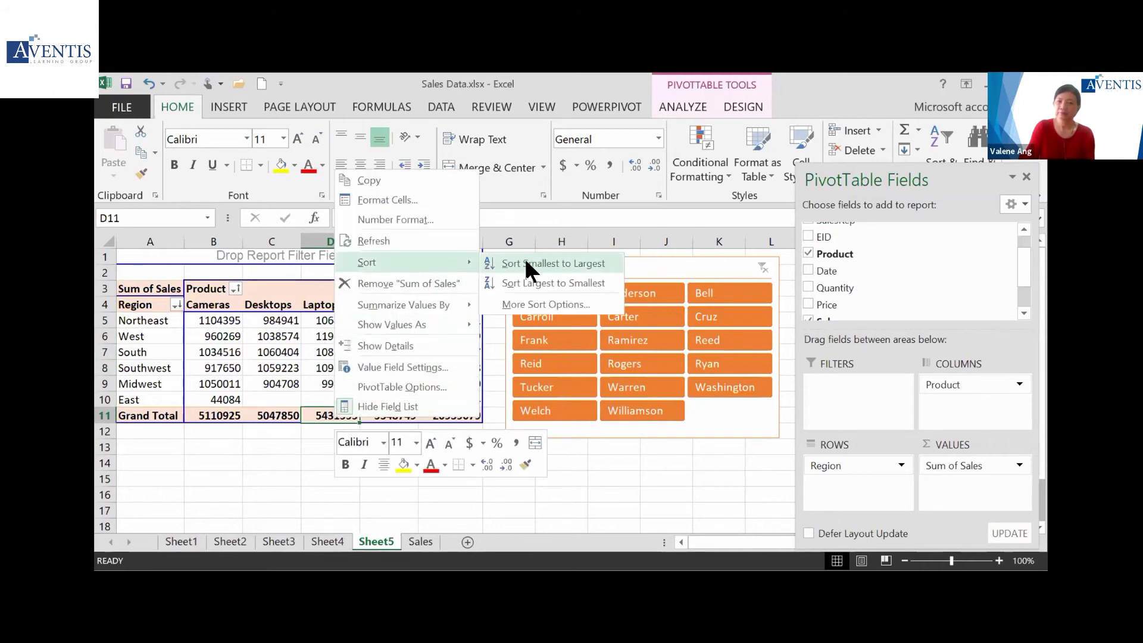
{"action": "left_click", "coordinate": [553, 280]}
Check the product grand totals now run Laptops (5431555), Printers, Cameras, Desktops (5047850)
{"action": "left_click", "coordinate": [235, 416]}
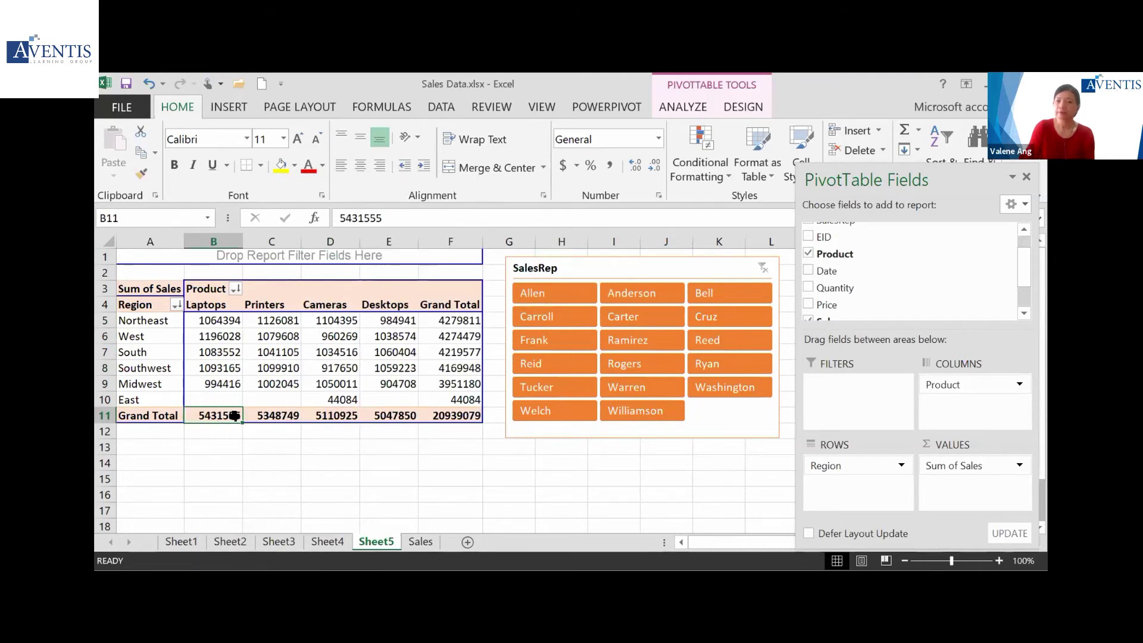
{"action": "left_click", "coordinate": [353, 415]}
{"action": "left_click", "coordinate": [414, 416]}
{"action": "left_click", "coordinate": [449, 414]}
{"action": "left_click", "coordinate": [228, 413]}
{"action": "left_click", "coordinate": [274, 414]}
{"action": "left_click", "coordinate": [329, 414]}
{"action": "left_click", "coordinate": [388, 414]}
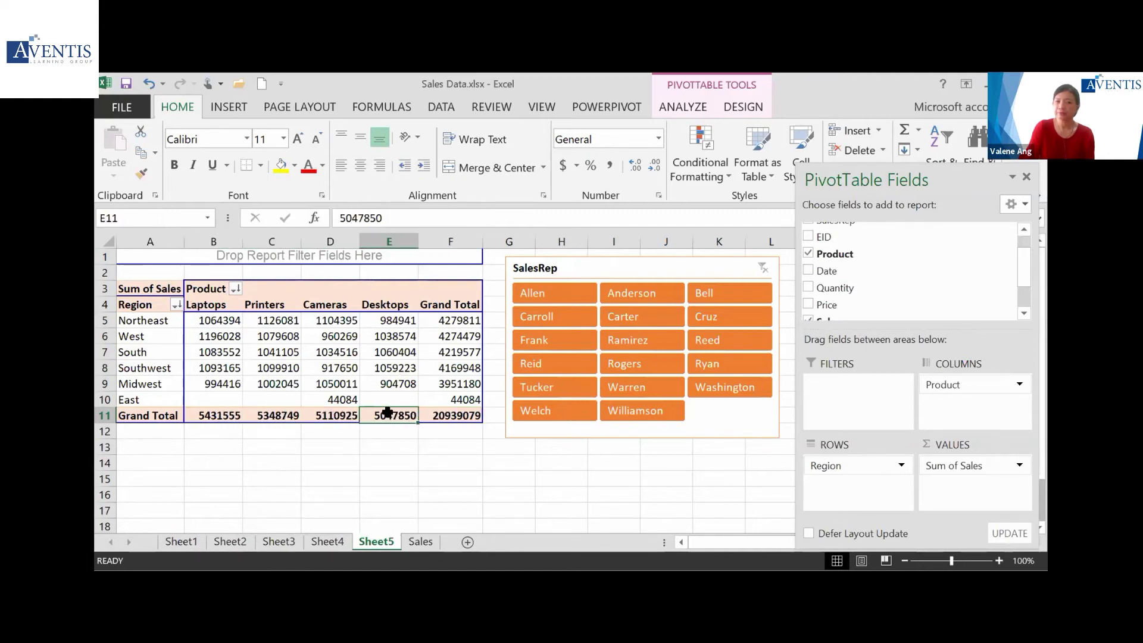
{"action": "mouse_move", "coordinate": [375, 413]}
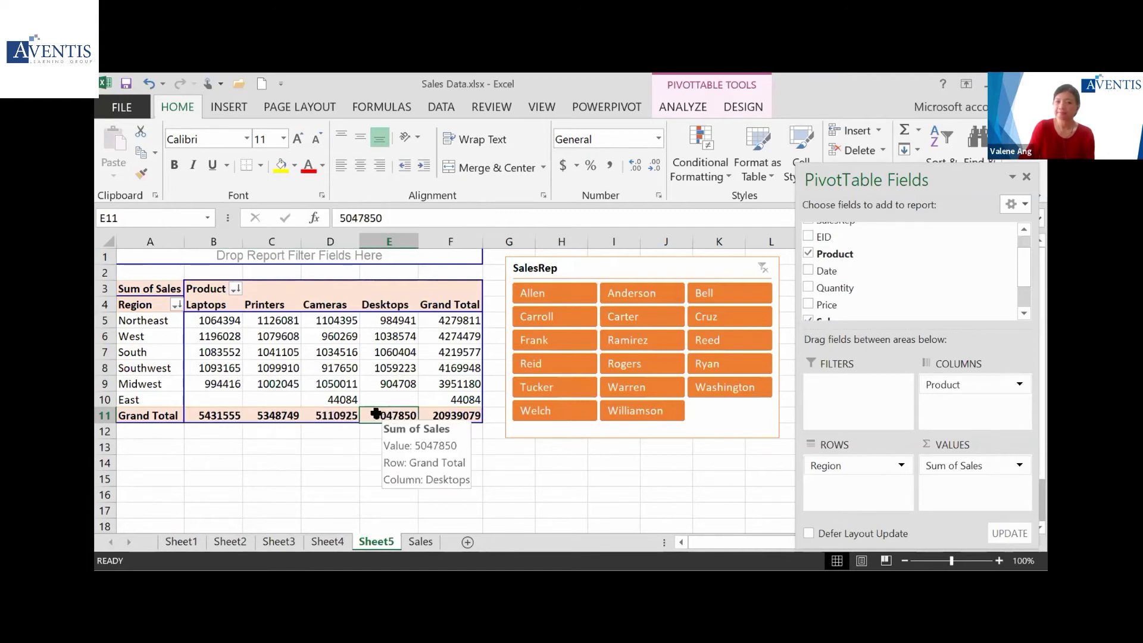
{"action": "left_click", "coordinate": [228, 415]}
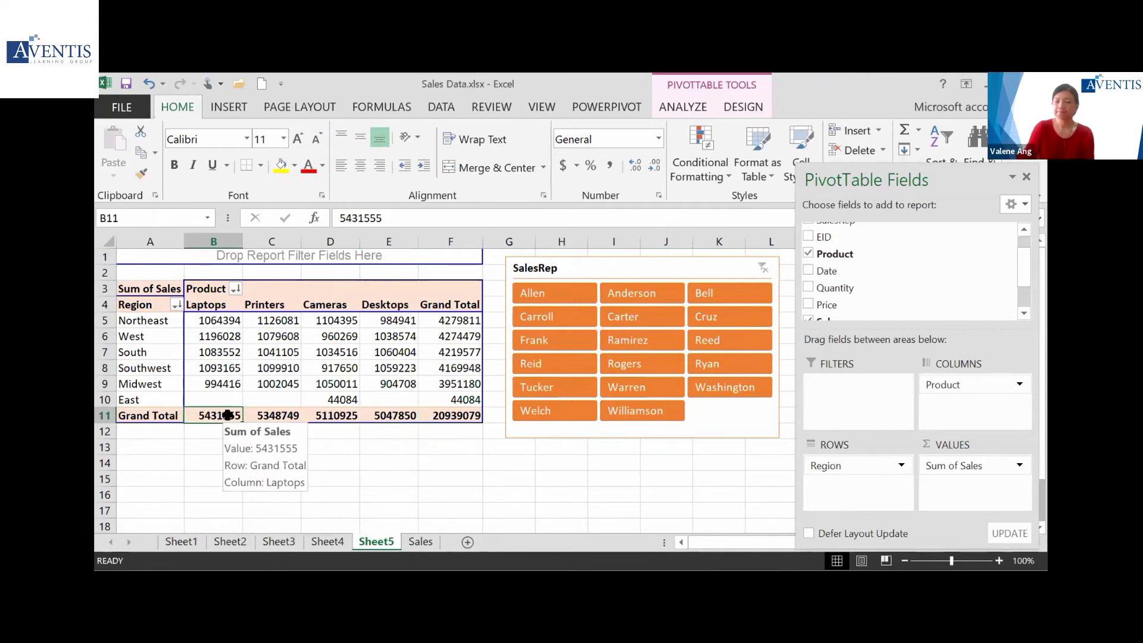
{"action": "left_click", "coordinate": [296, 363]}
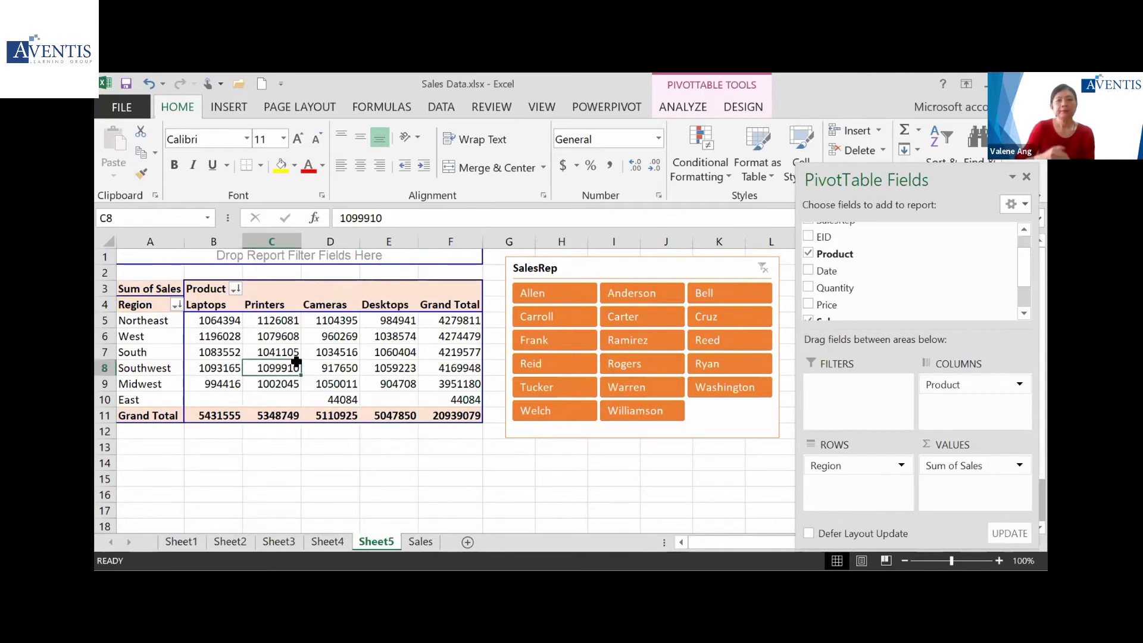
{"action": "mouse_move", "coordinate": [296, 364]}
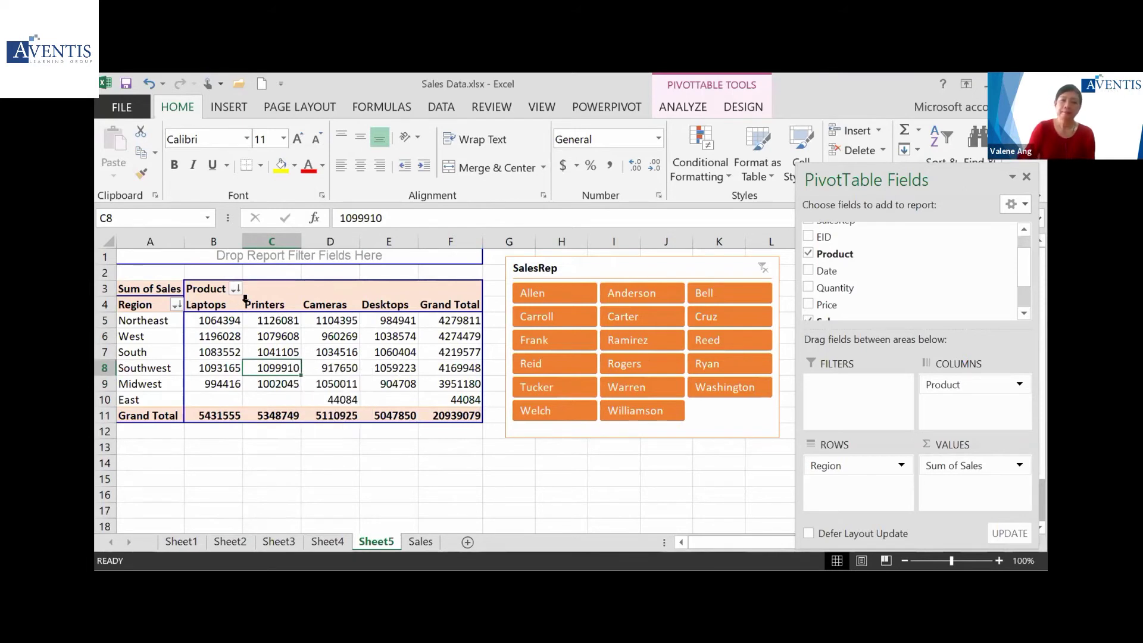
Browse the Region field's sort and filter menu, then close it unchanged
{"action": "left_click", "coordinate": [176, 305]}
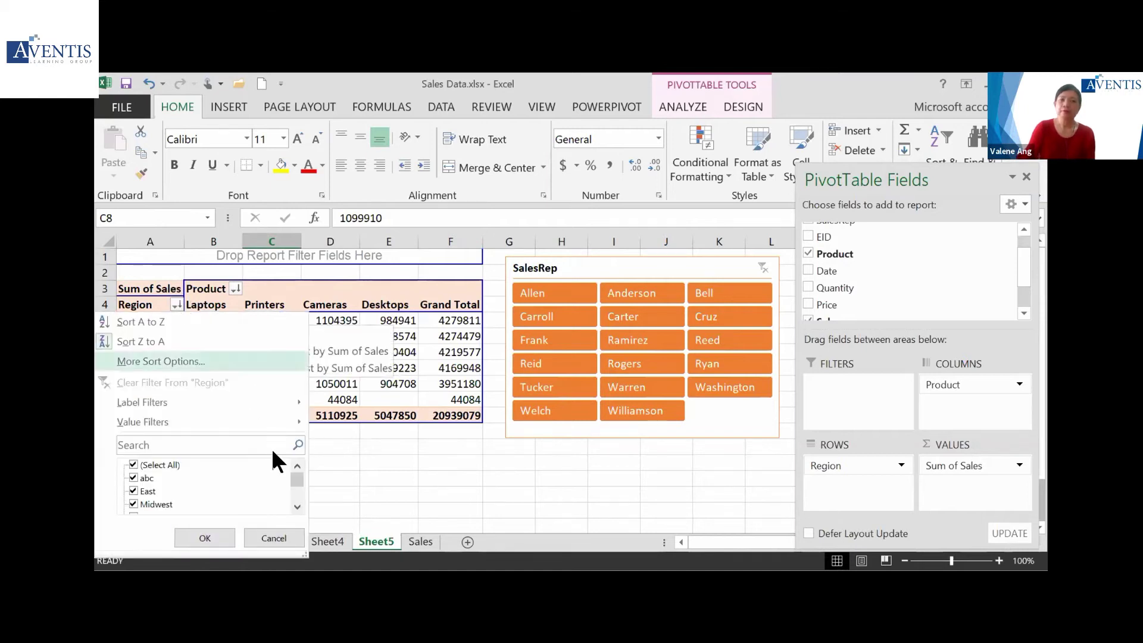
{"action": "scroll", "coordinate": [297, 486], "scroll_direction": "down", "scroll_amount": 2}
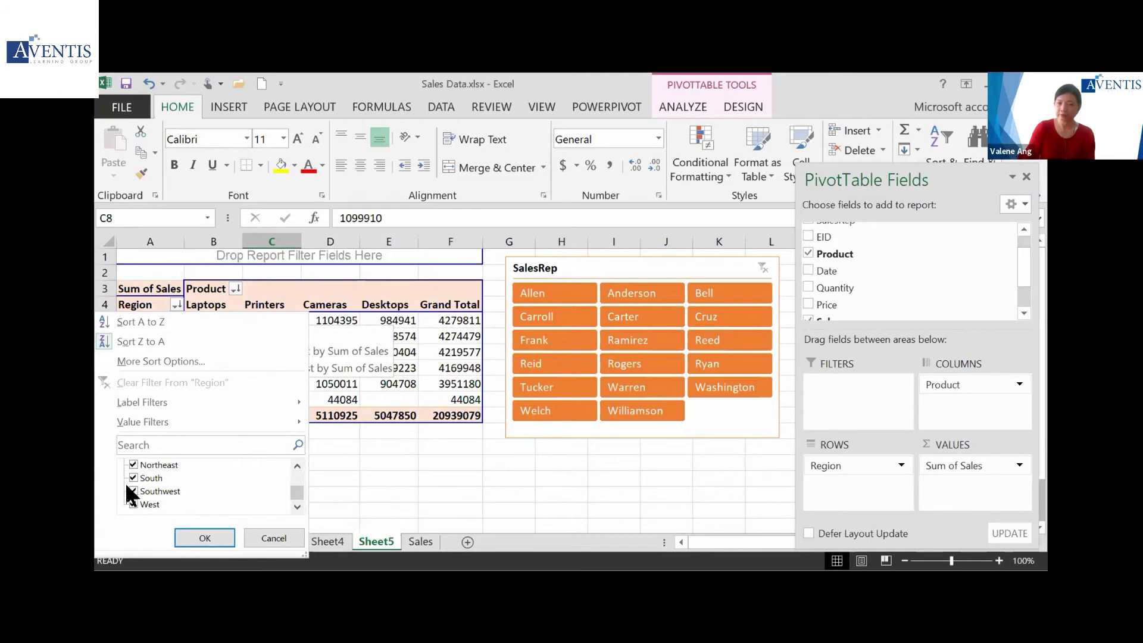
{"action": "scroll", "coordinate": [293, 487], "scroll_direction": "up", "scroll_amount": 2}
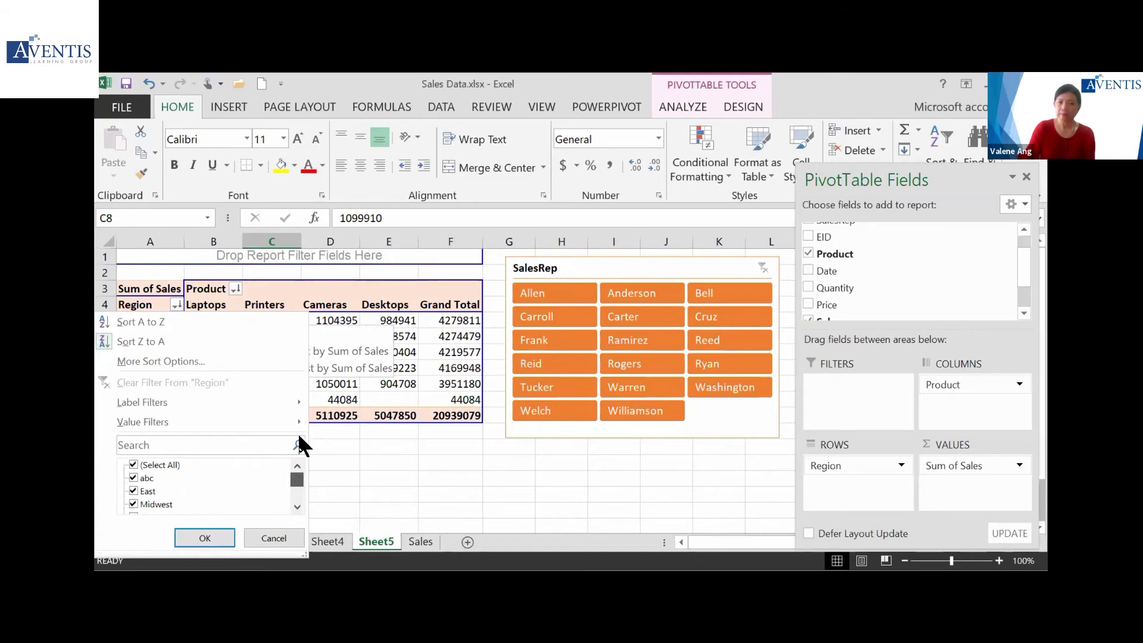
{"action": "left_click", "coordinate": [364, 363]}
Select the Northeast, East and Midwest region labels, then reopen the Region filter menu
{"action": "left_click", "coordinate": [170, 321]}
{"action": "mouse_move", "coordinate": [169, 320]}
{"action": "left_mouse_down"}
{"action": "mouse_move", "coordinate": [159, 334]}
{"action": "mouse_move", "coordinate": [161, 320]}
{"action": "left_mouse_up"}
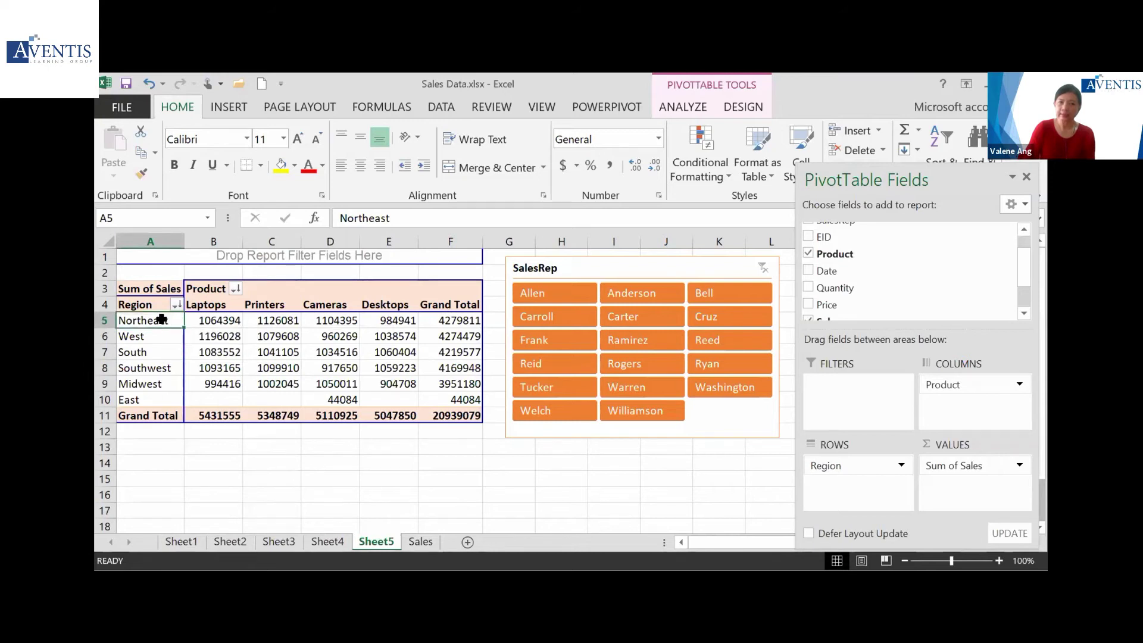
{"action": "left_click", "coordinate": [159, 400]}
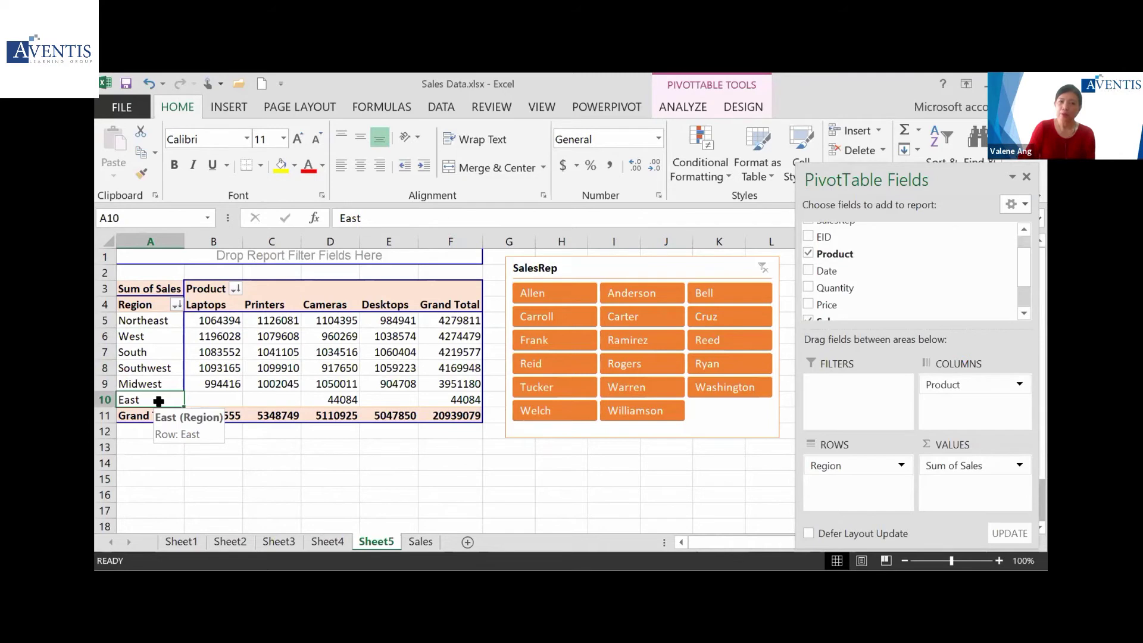
{"action": "left_click", "coordinate": [164, 383]}
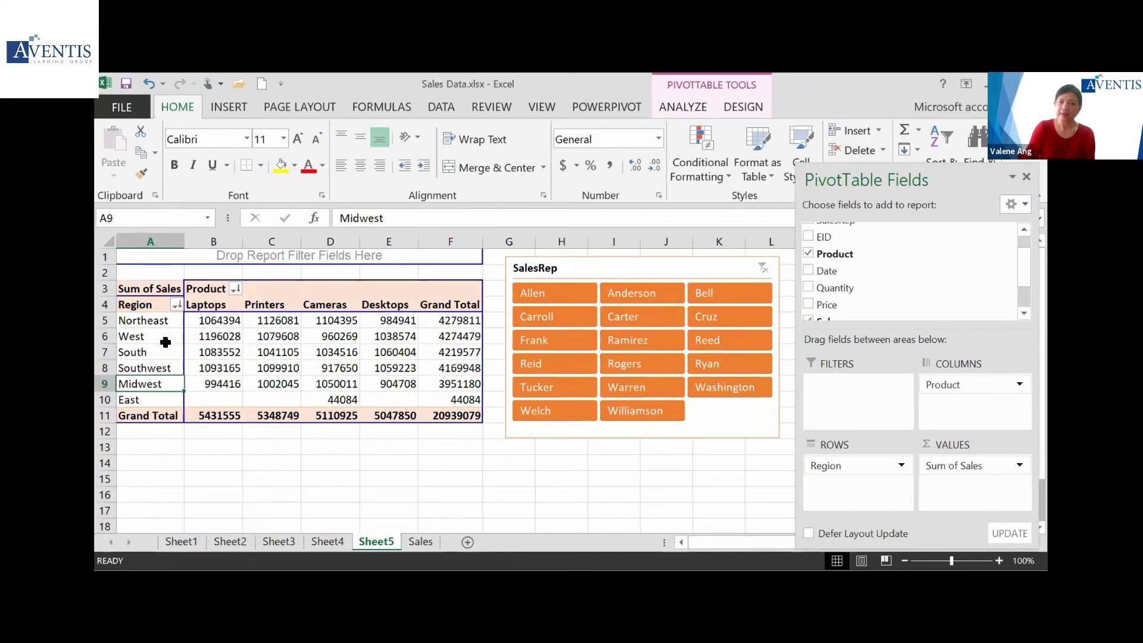
{"action": "left_click", "coordinate": [177, 304]}
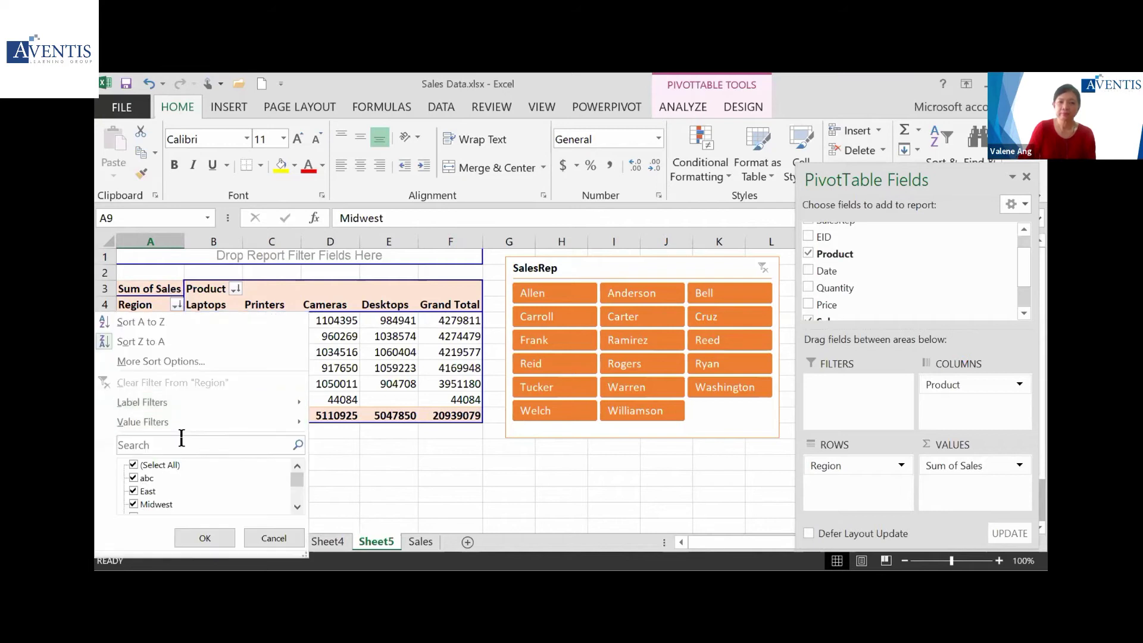
Search the Region filter for 'west' to keep West, Southwest and Midwest, then clear it
{"action": "left_click", "coordinate": [183, 441]}
{"action": "type", "text": "we"}
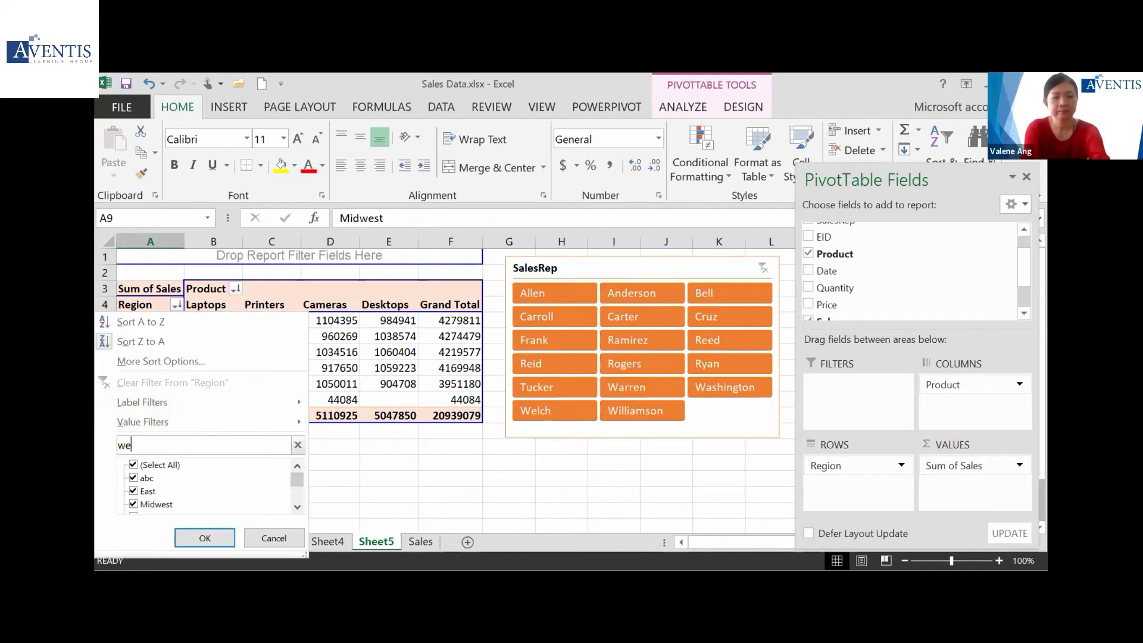
{"action": "type", "text": "st"}
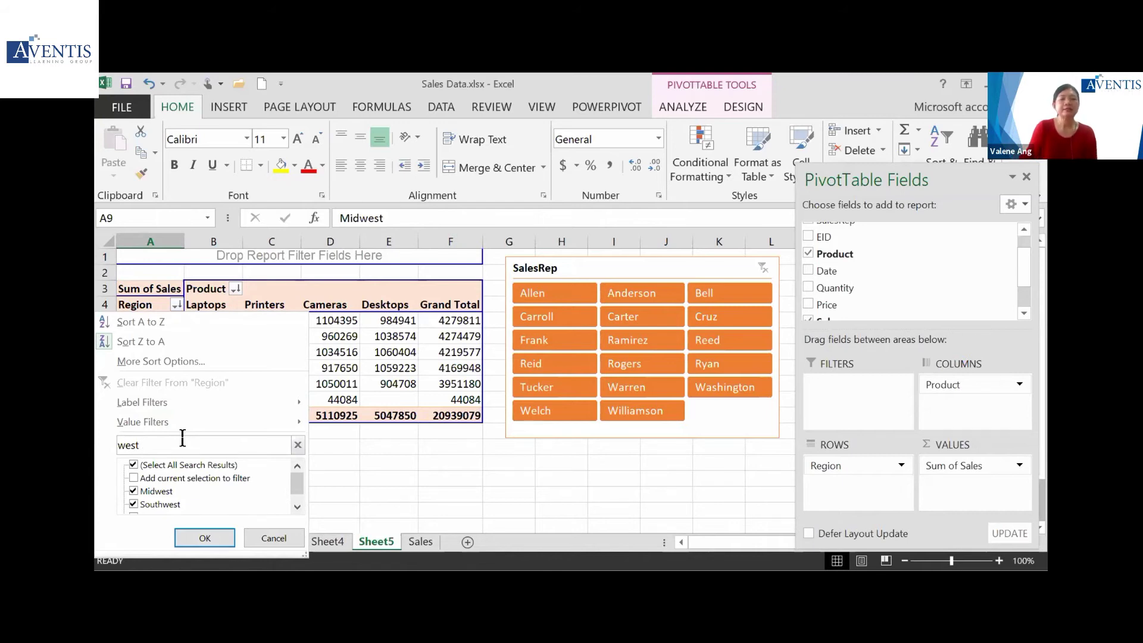
{"action": "left_click", "coordinate": [296, 503]}
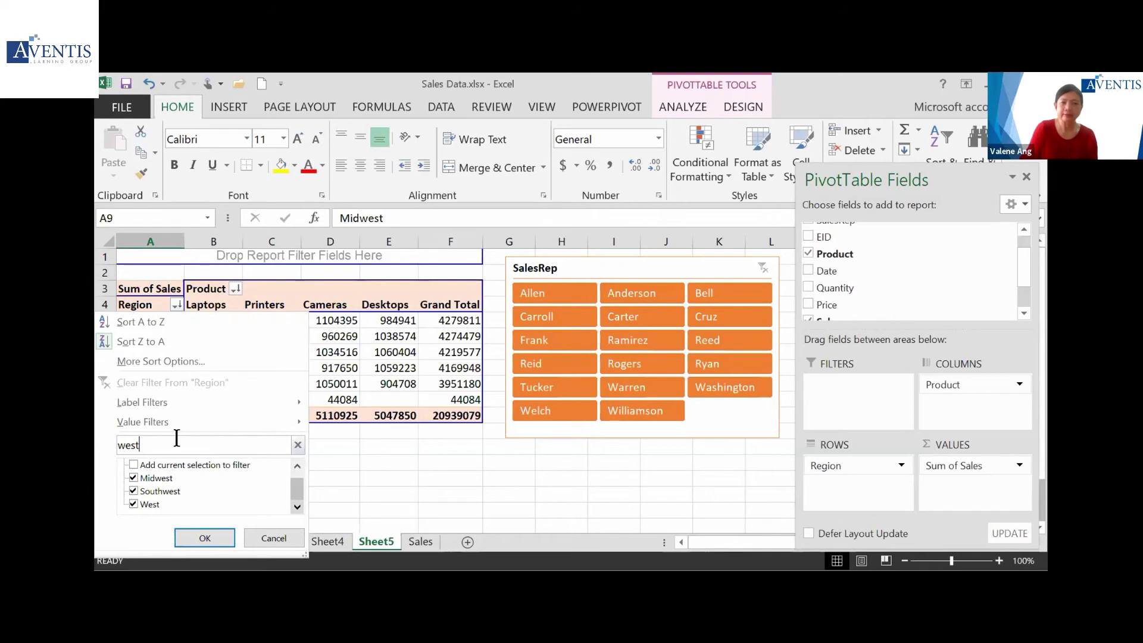
{"action": "left_click", "coordinate": [205, 537]}
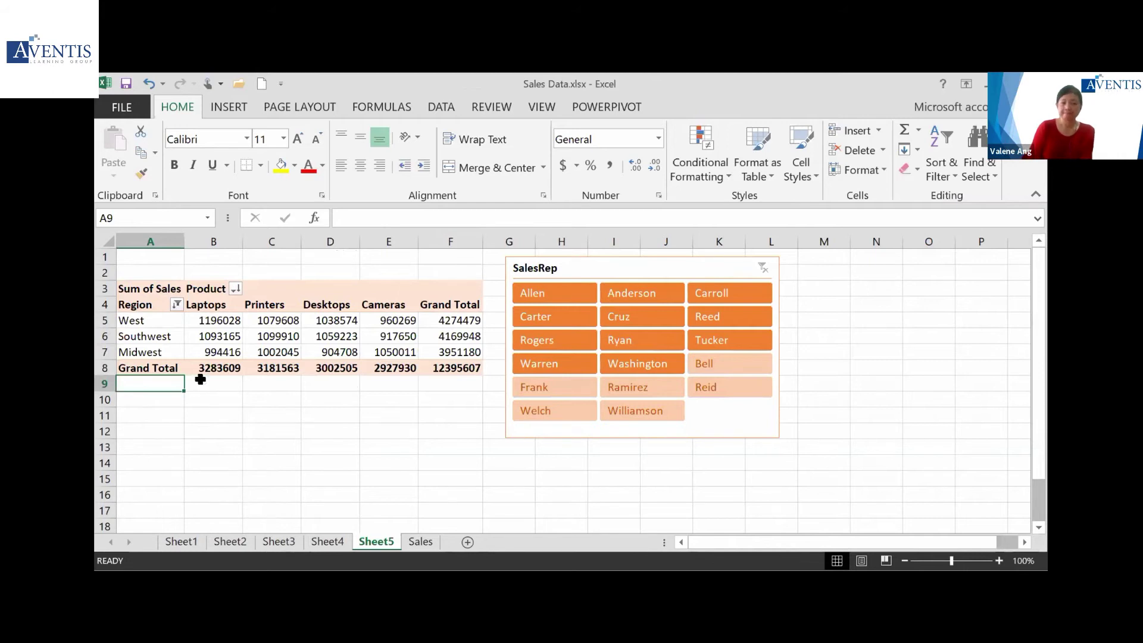
{"action": "left_click", "coordinate": [177, 305]}
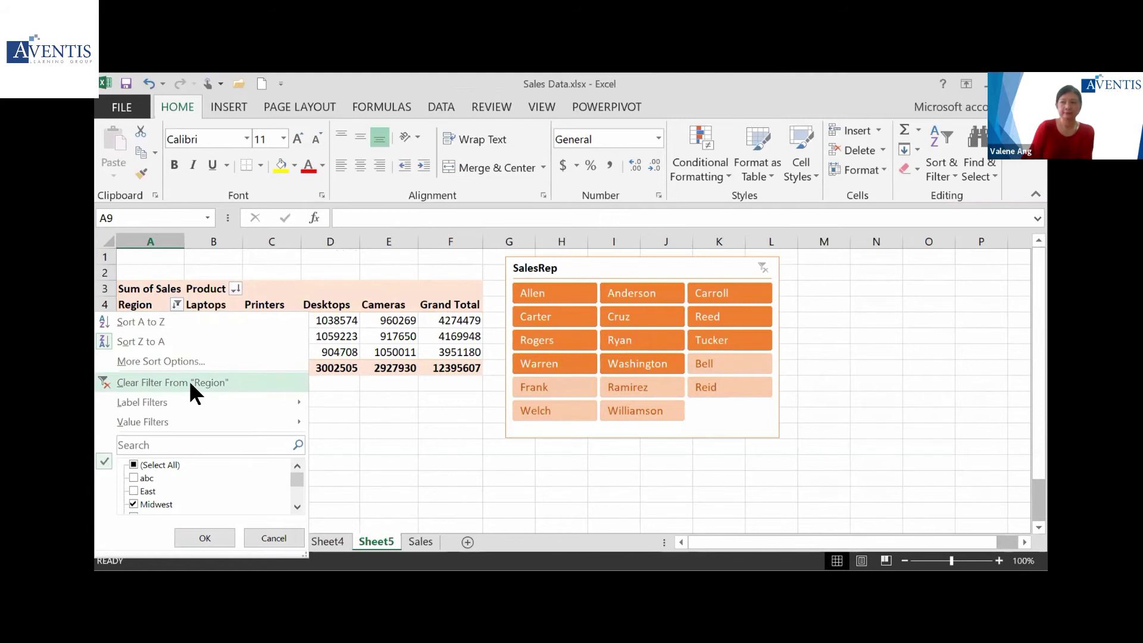
{"action": "left_click", "coordinate": [188, 381]}
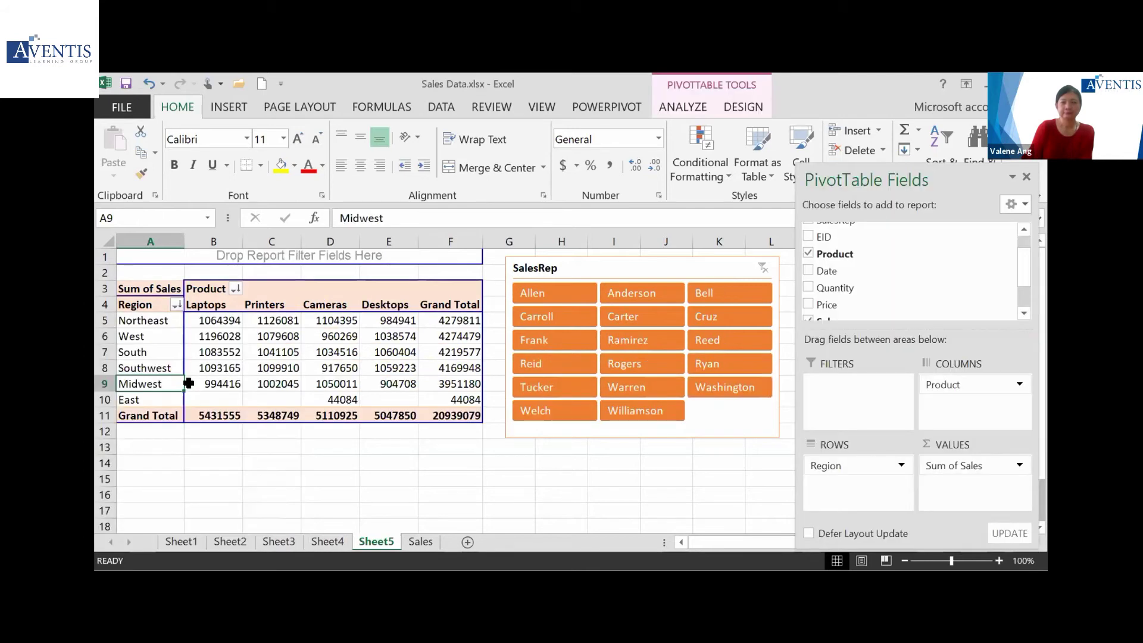
Filter Region with the search 'south*' to keep South and Southwest, then clear the filter
{"action": "mouse_move", "coordinate": [189, 383]}
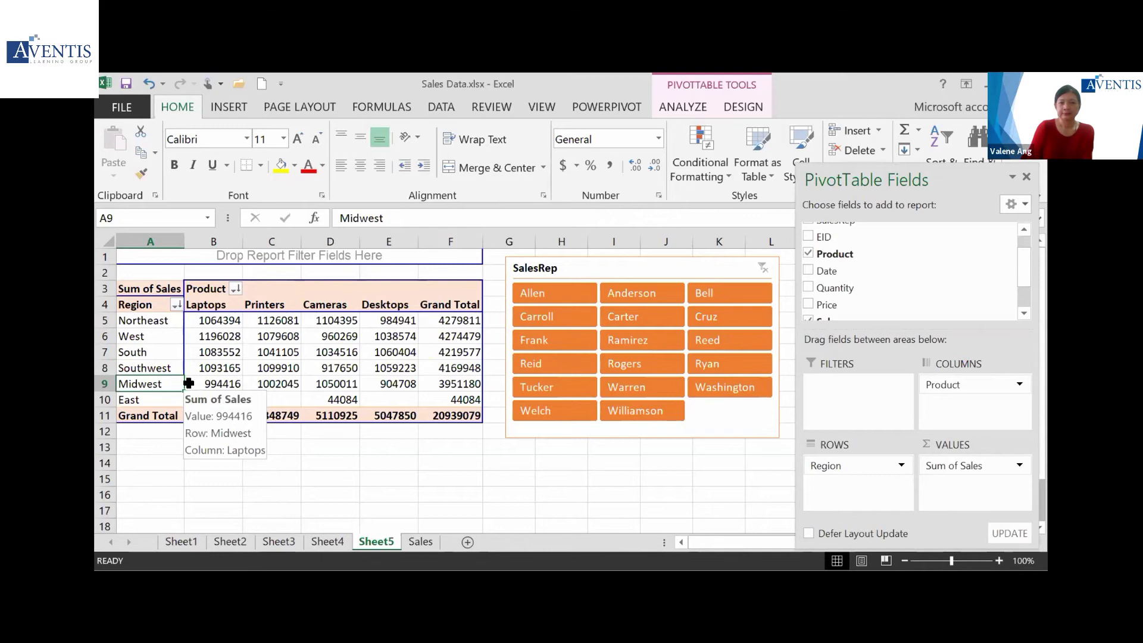
{"action": "mouse_move", "coordinate": [215, 352]}
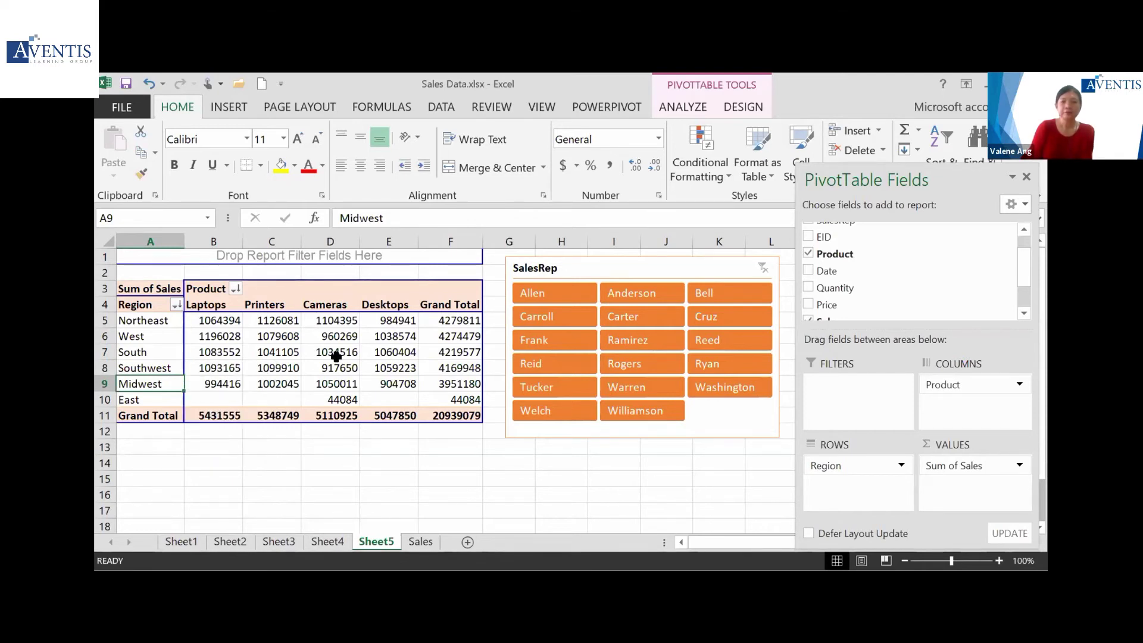
{"action": "mouse_move", "coordinate": [336, 357]}
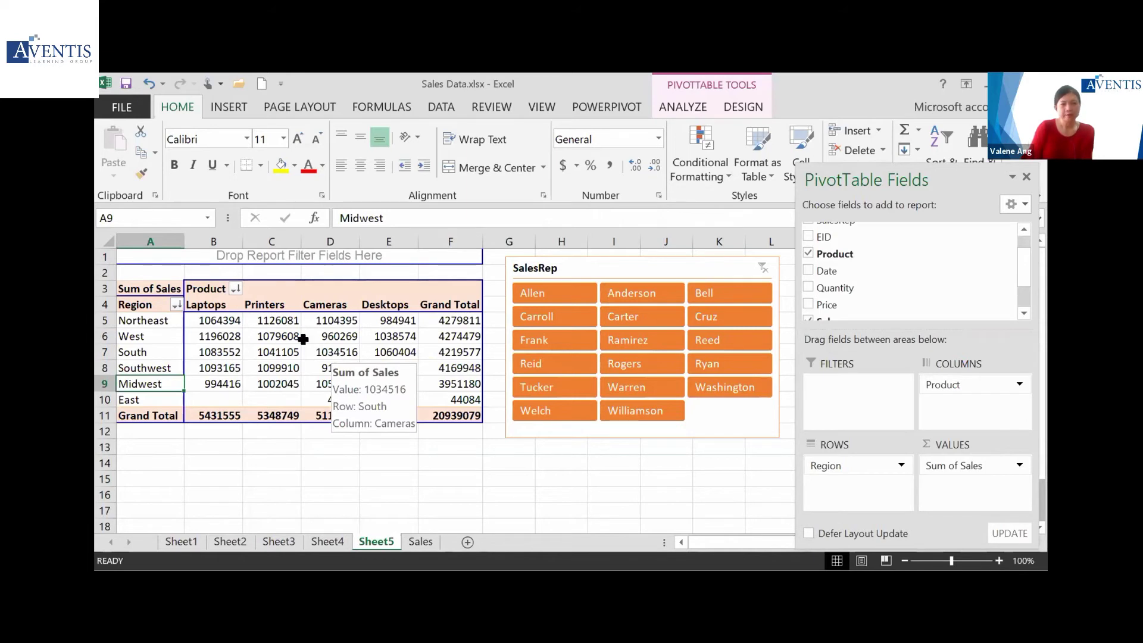
{"action": "left_click", "coordinate": [176, 304]}
{"action": "type", "text": "s"}
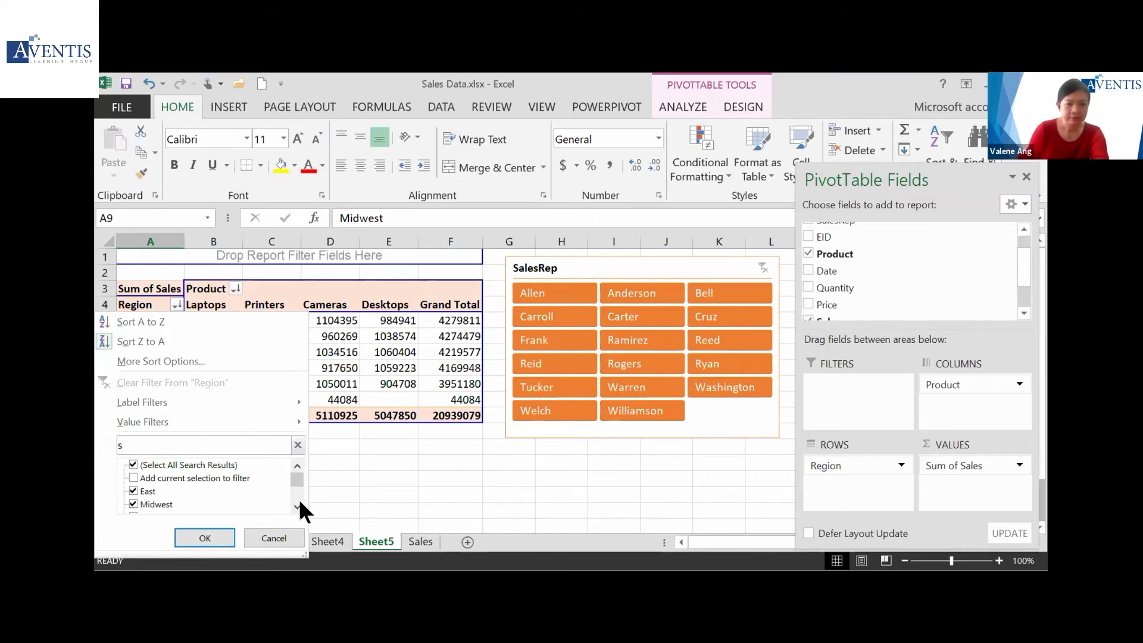
{"action": "type", "text": "ou"}
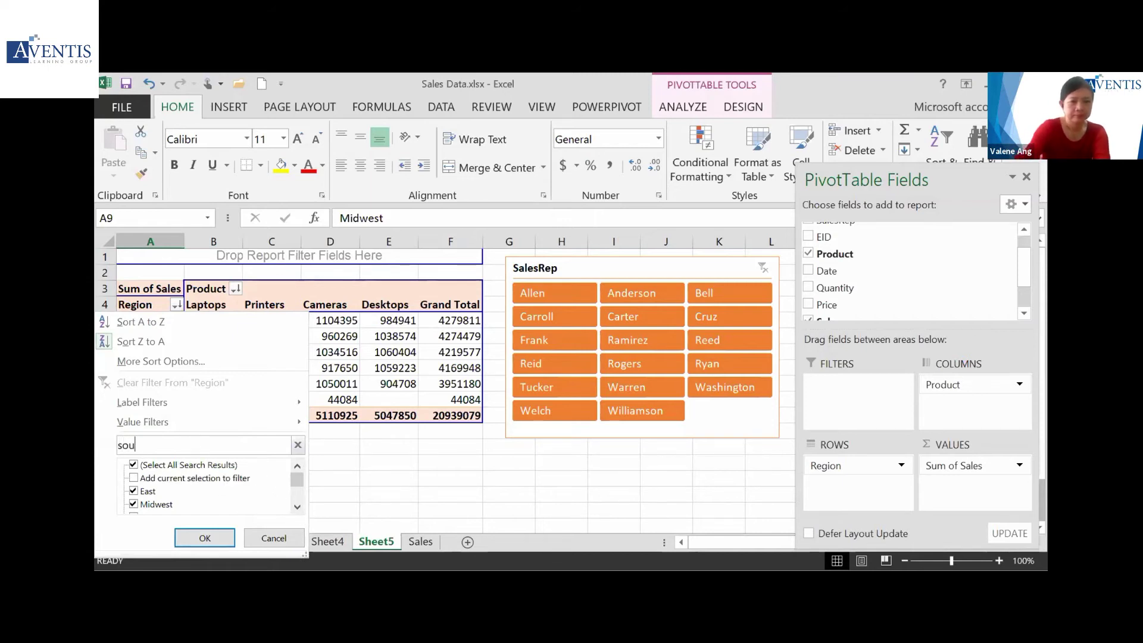
{"action": "type", "text": "th"}
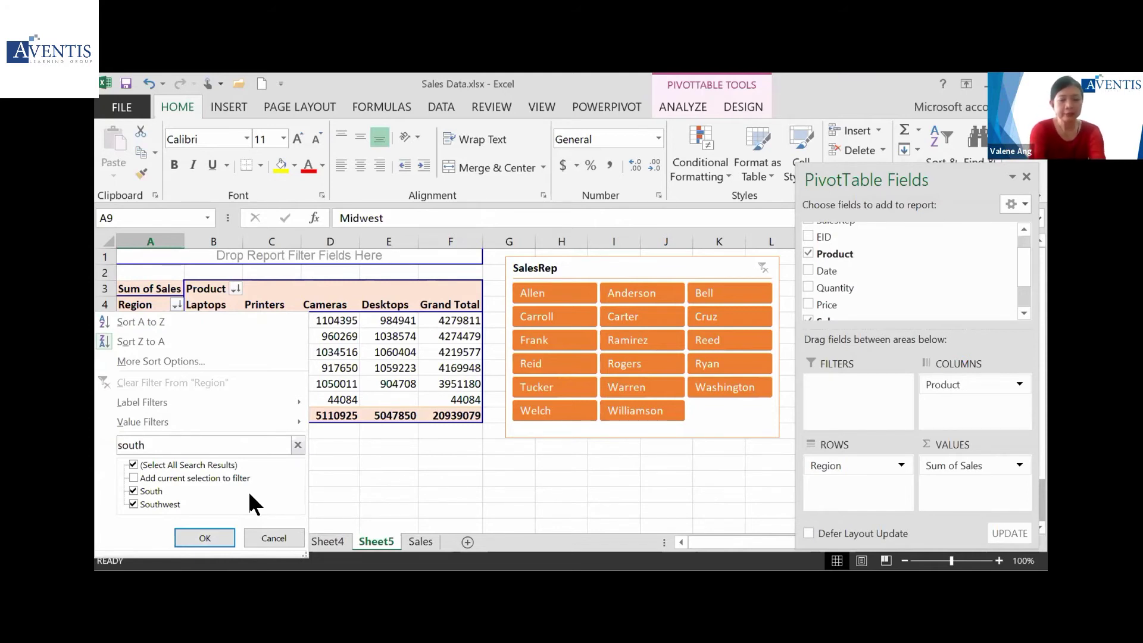
{"action": "type", "text": "*"}
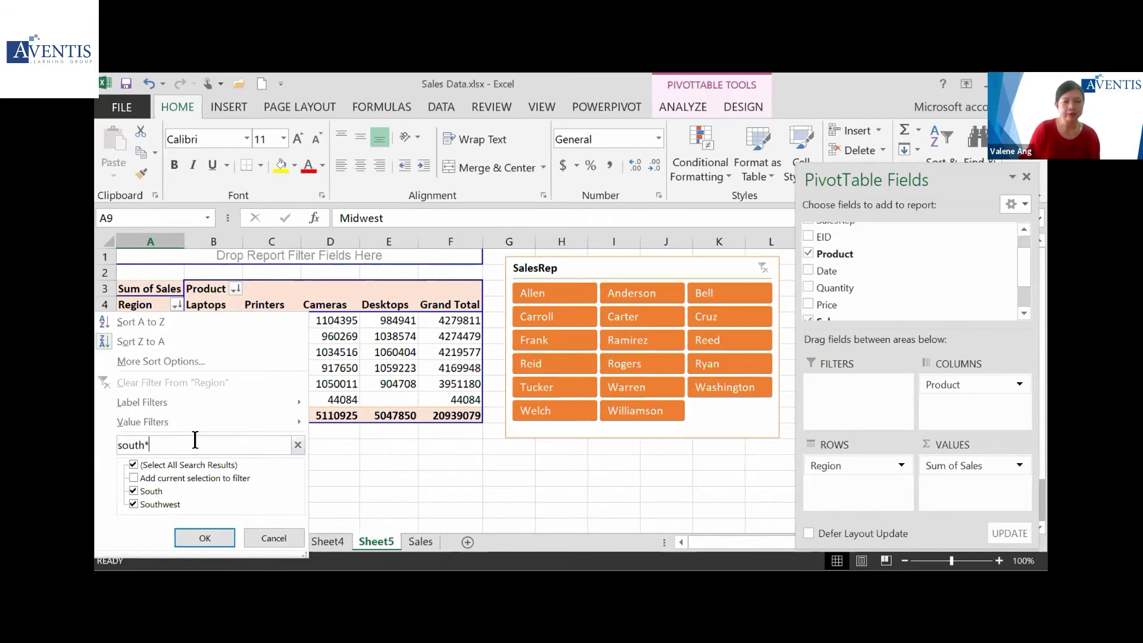
{"action": "key", "text": "BackSpace"}
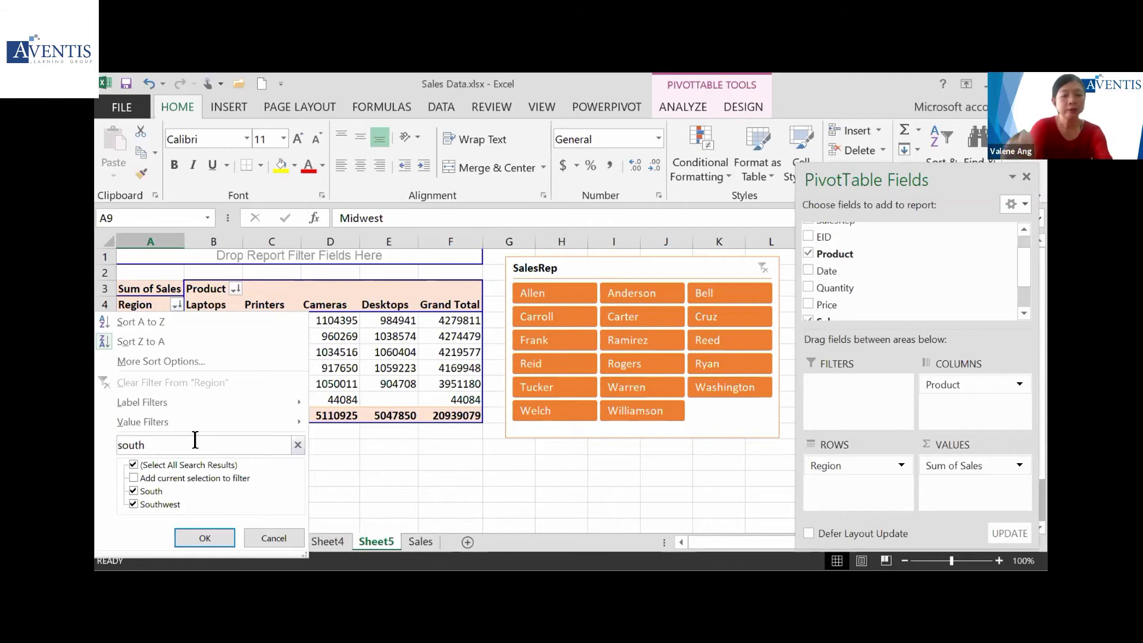
{"action": "type", "text": "*"}
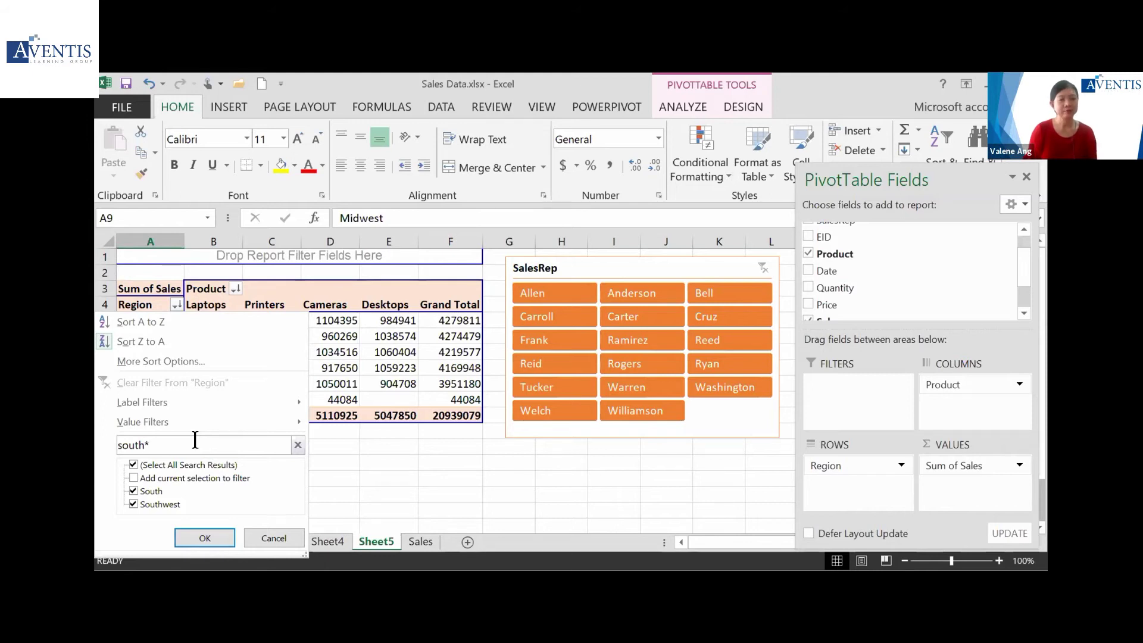
{"action": "left_click", "coordinate": [210, 534]}
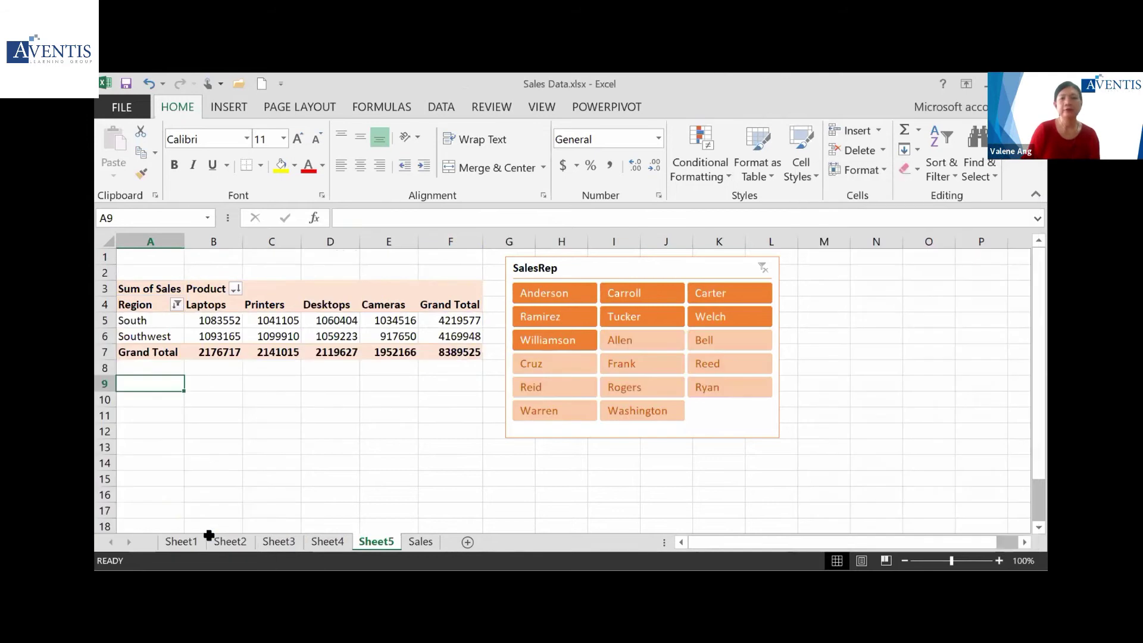
{"action": "left_click", "coordinate": [177, 304]}
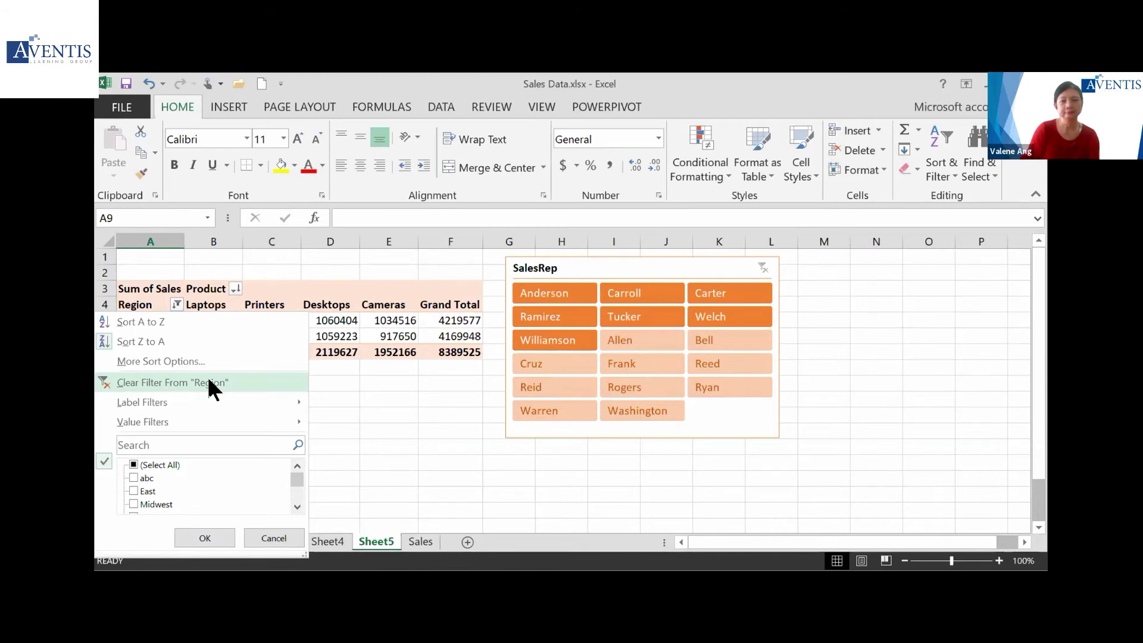
{"action": "left_click", "coordinate": [210, 383]}
Create a new PivotTable on a new worksheet from the Sales sheet's Table1
{"action": "left_click", "coordinate": [361, 380]}
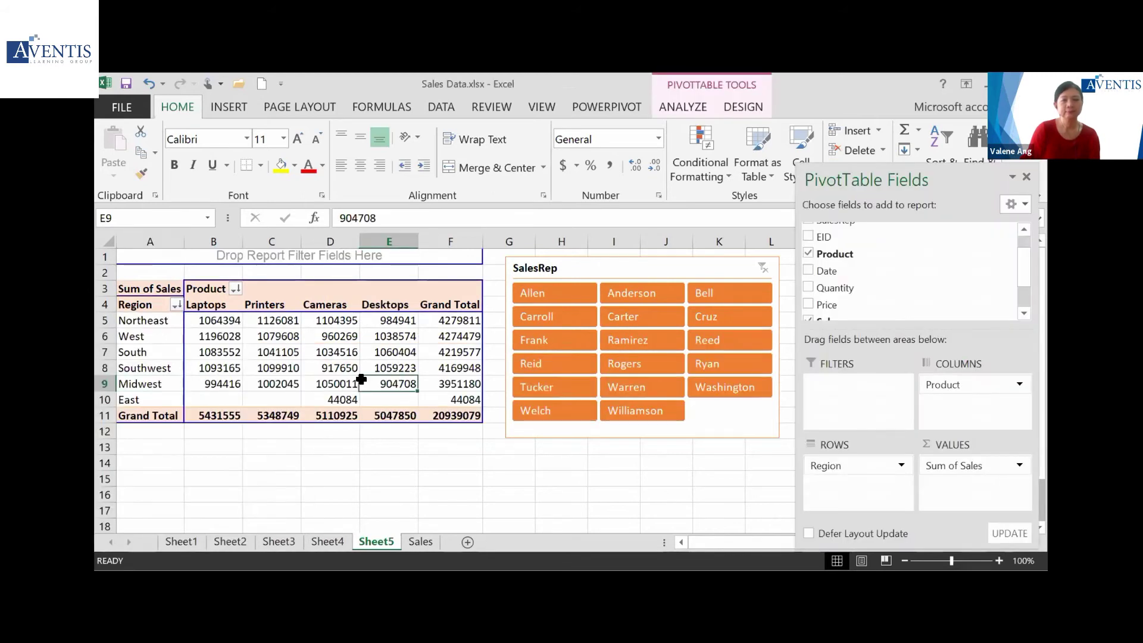
{"action": "mouse_move", "coordinate": [362, 384]}
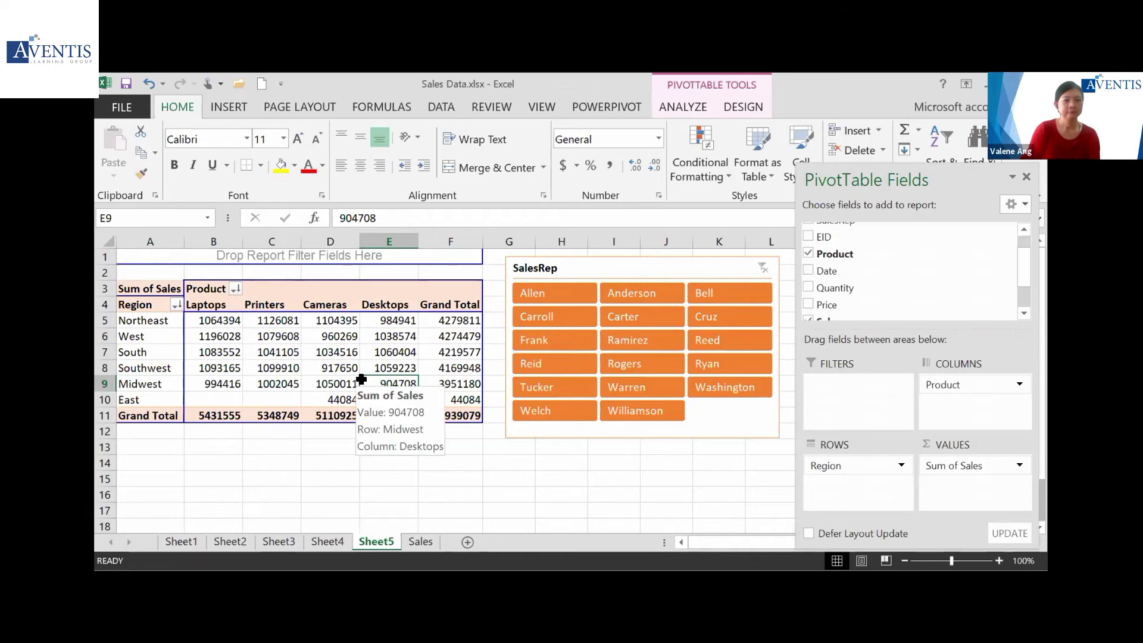
{"action": "left_click", "coordinate": [429, 543]}
{"action": "left_click", "coordinate": [521, 350]}
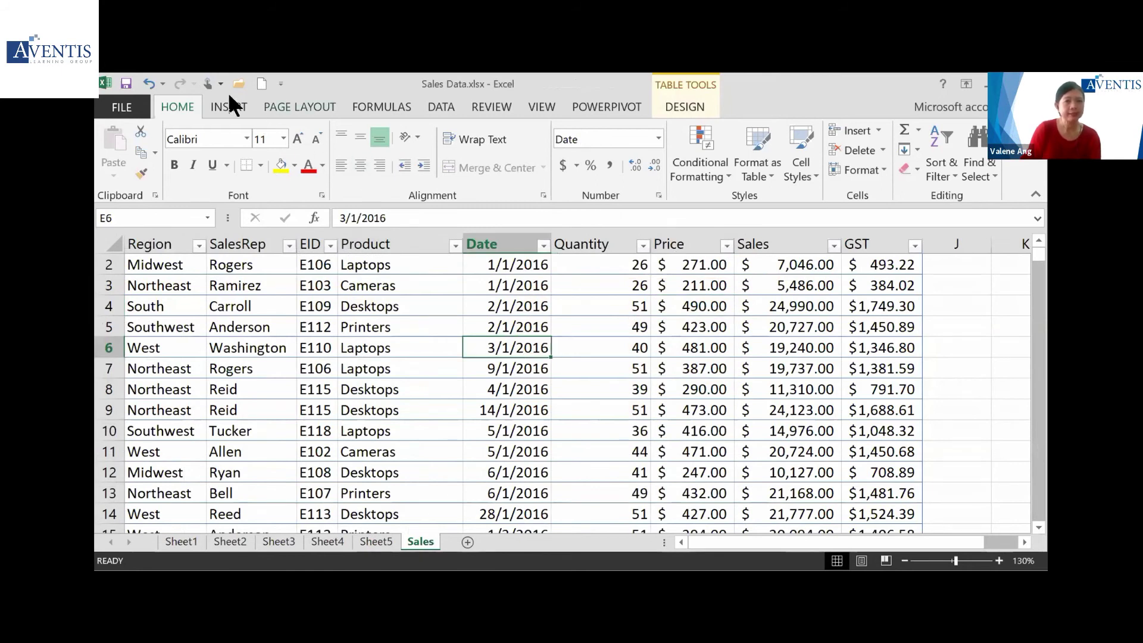
{"action": "left_click", "coordinate": [230, 107]}
{"action": "left_click", "coordinate": [122, 143]}
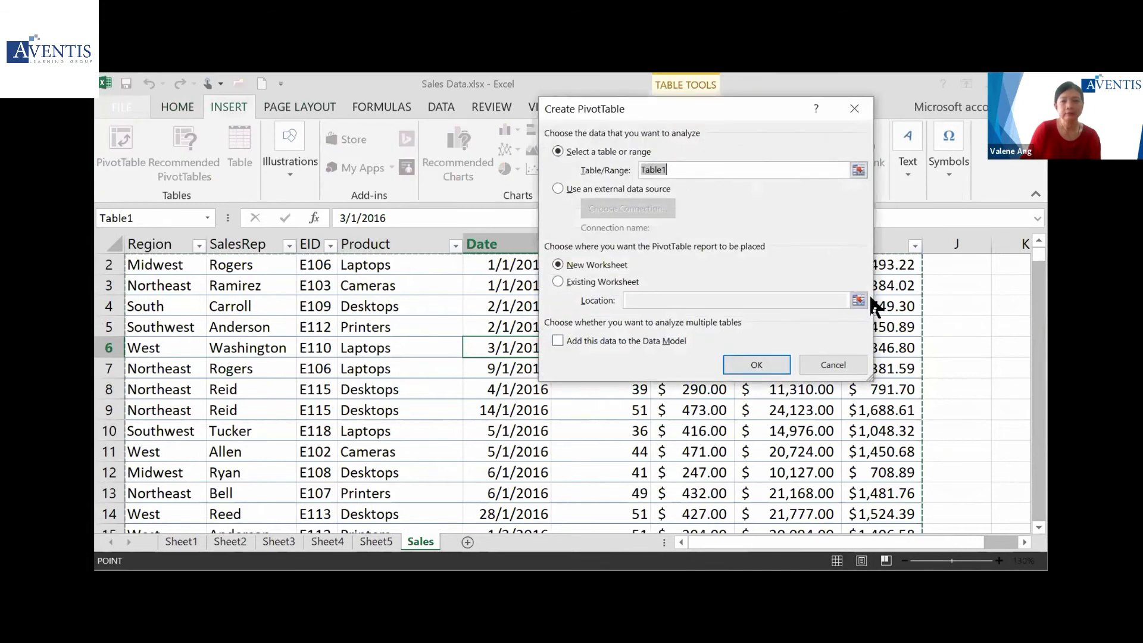
{"action": "left_click", "coordinate": [760, 363]}
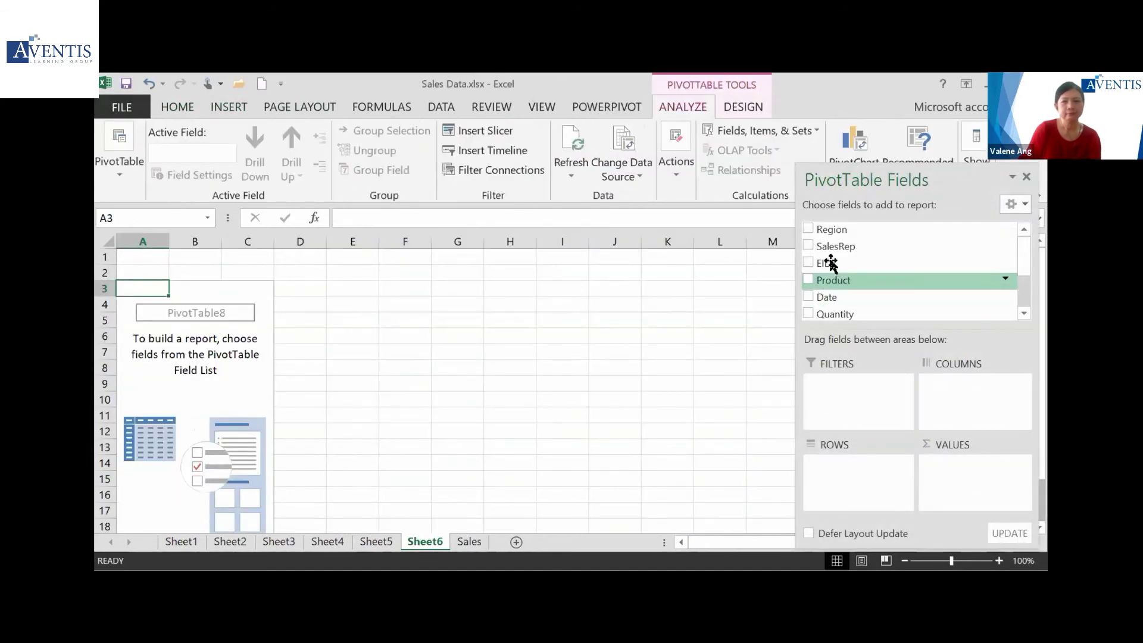
Add SalesRep as row labels and Sum of Sales as values, totalling 20939079
{"action": "left_click", "coordinate": [809, 246]}
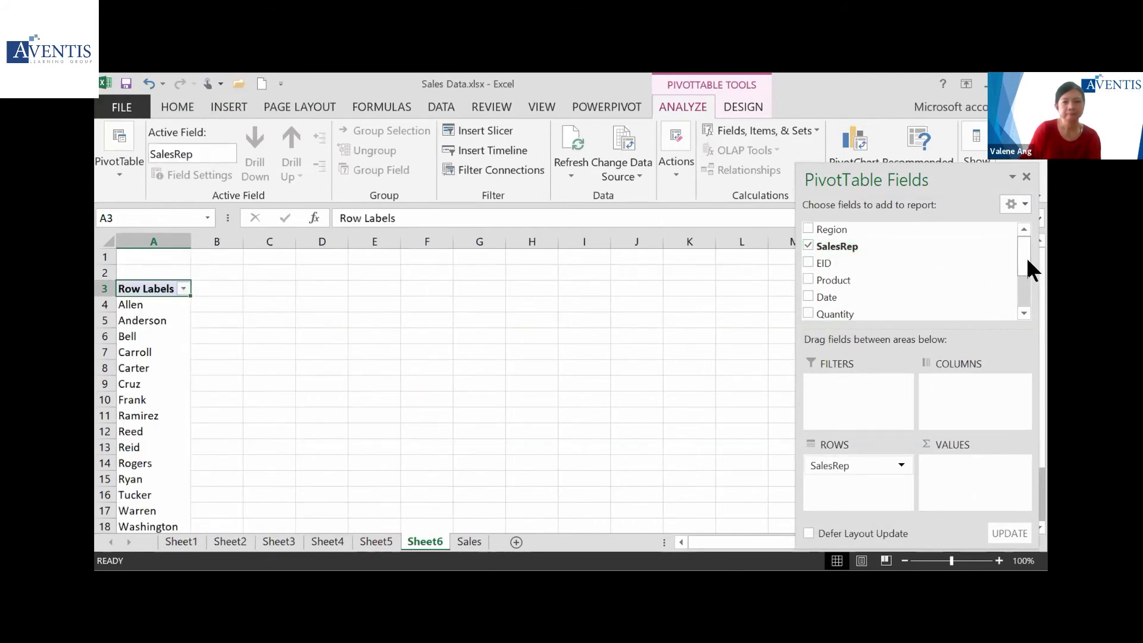
{"action": "left_click_drag", "start_coordinate": [1027, 257], "coordinate": [1026, 283]}
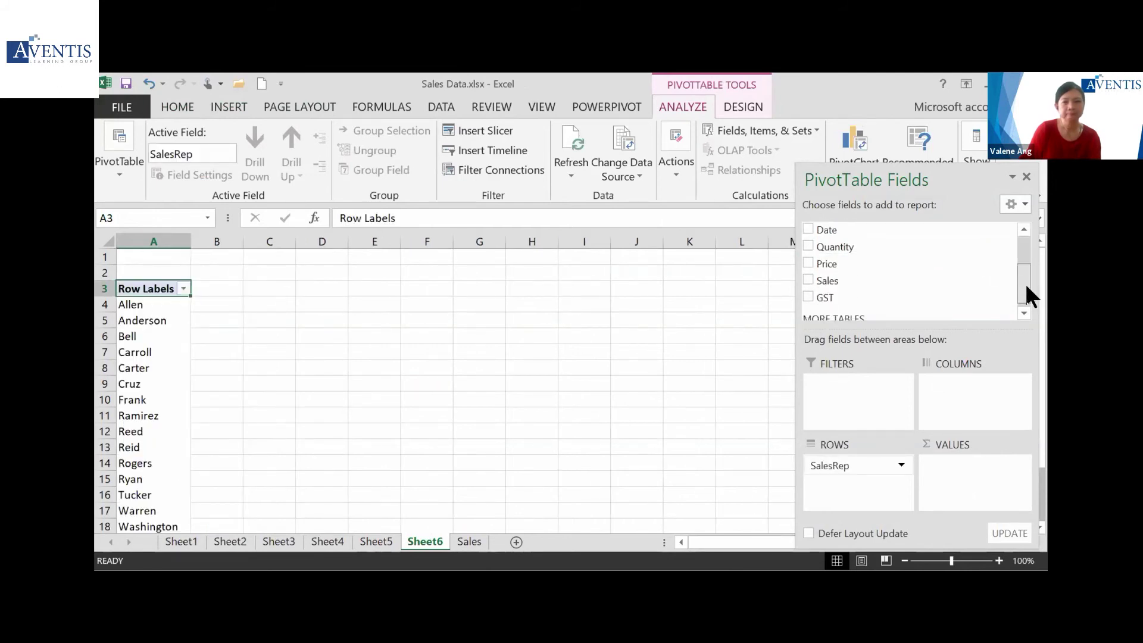
{"action": "left_click", "coordinate": [808, 280]}
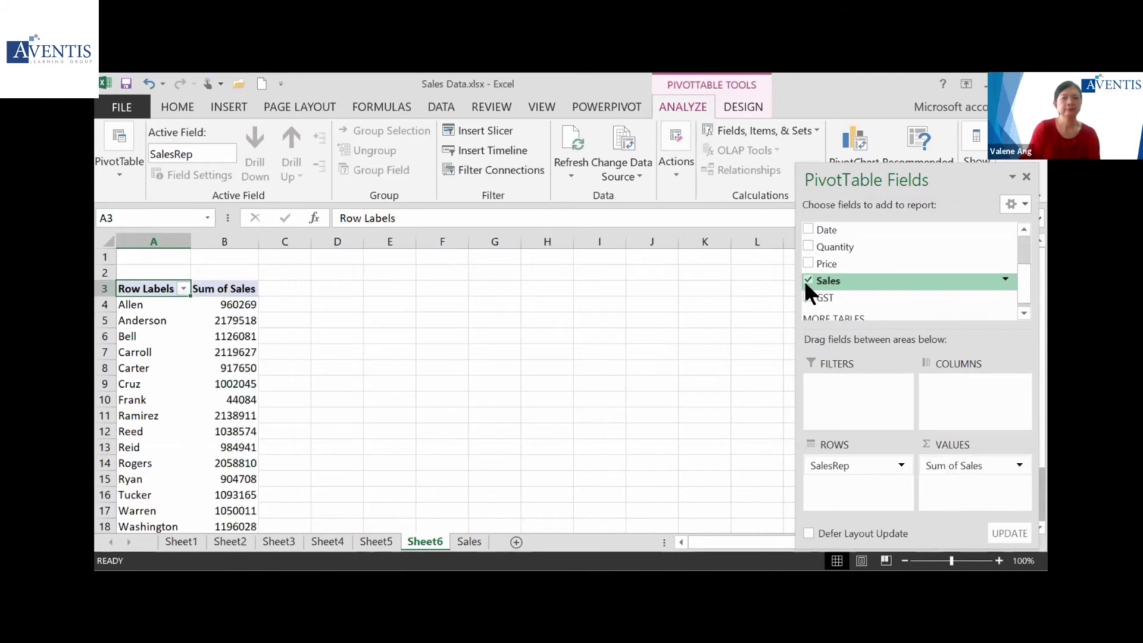
{"action": "left_click", "coordinate": [240, 380]}
{"action": "scroll", "coordinate": [240, 378], "scroll_direction": "down", "scroll_amount": 1}
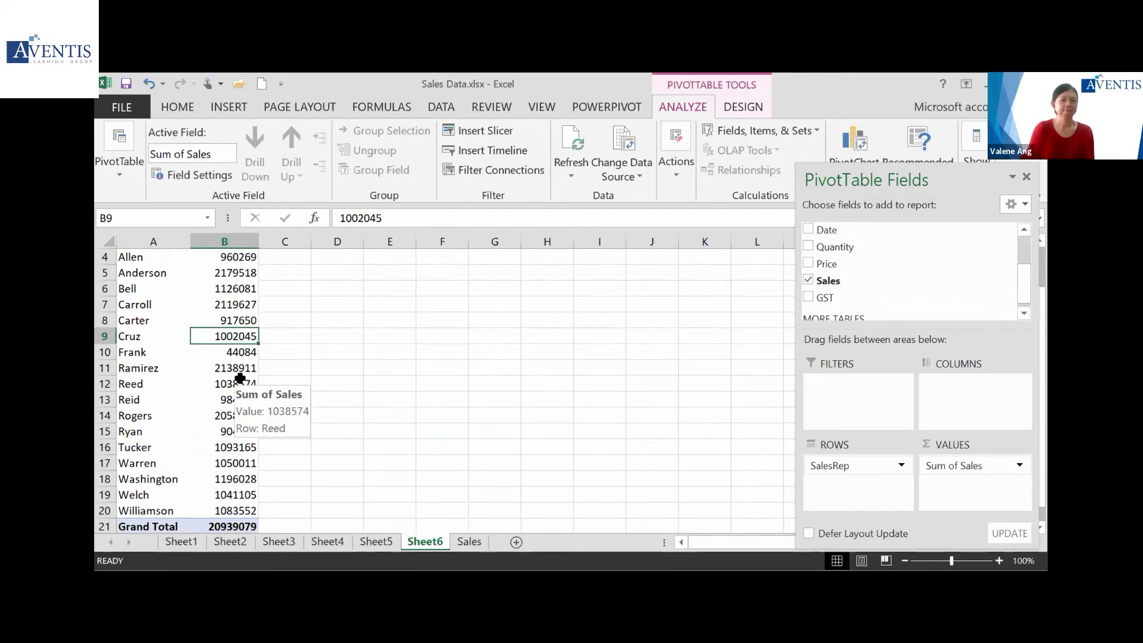
{"action": "scroll", "coordinate": [240, 379], "scroll_direction": "up", "scroll_amount": 1}
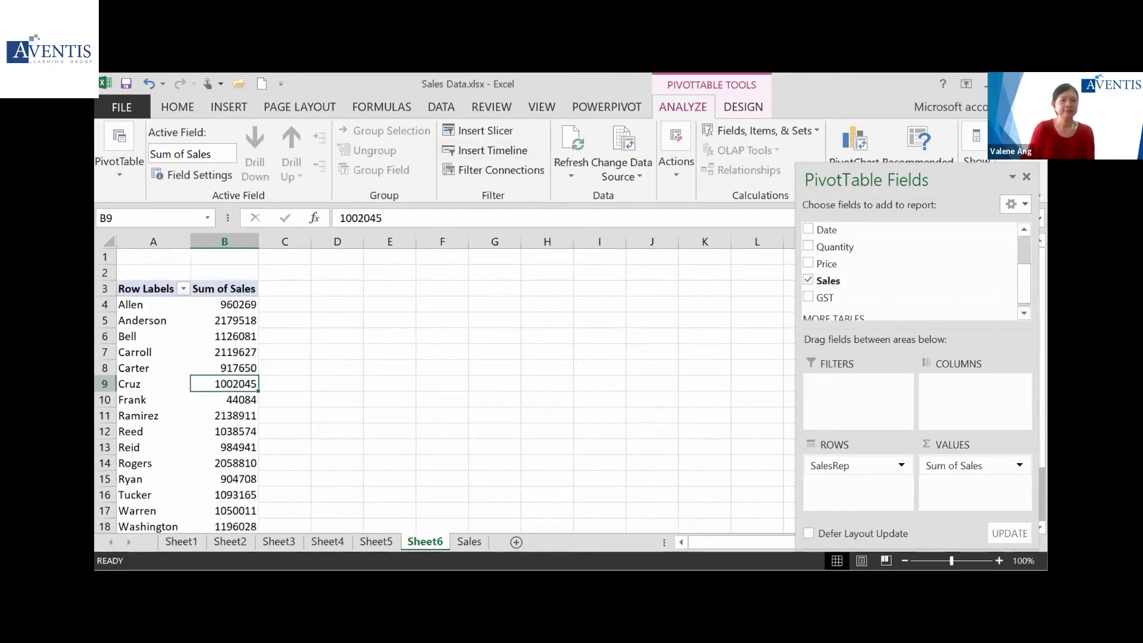
{"action": "left_click", "coordinate": [222, 319]}
Float the field list aside and summarize Sales by Count instead of Sum, totalling 1462
{"action": "left_click_drag", "start_coordinate": [881, 216], "coordinate": [677, 197]}
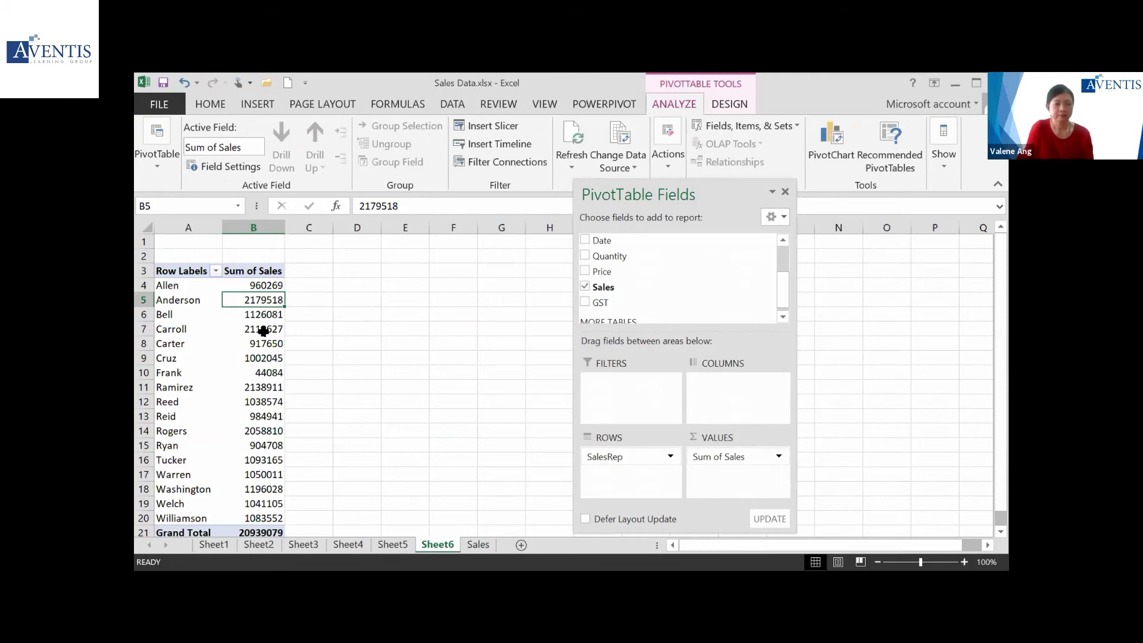
{"action": "mouse_move", "coordinate": [263, 331]}
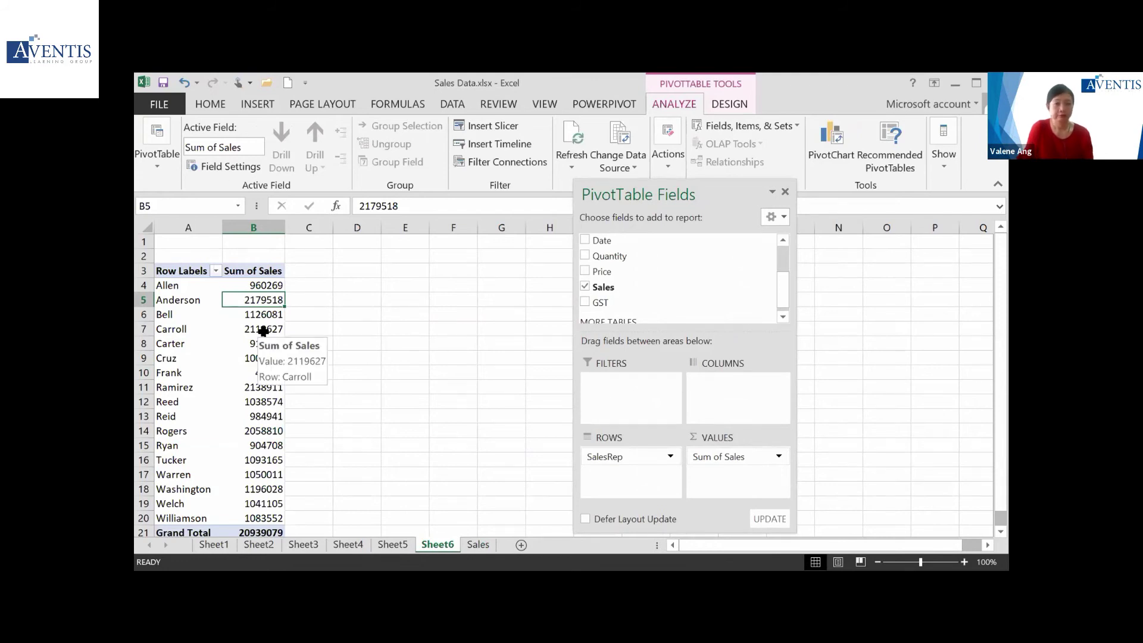
{"action": "right_click", "coordinate": [261, 315]}
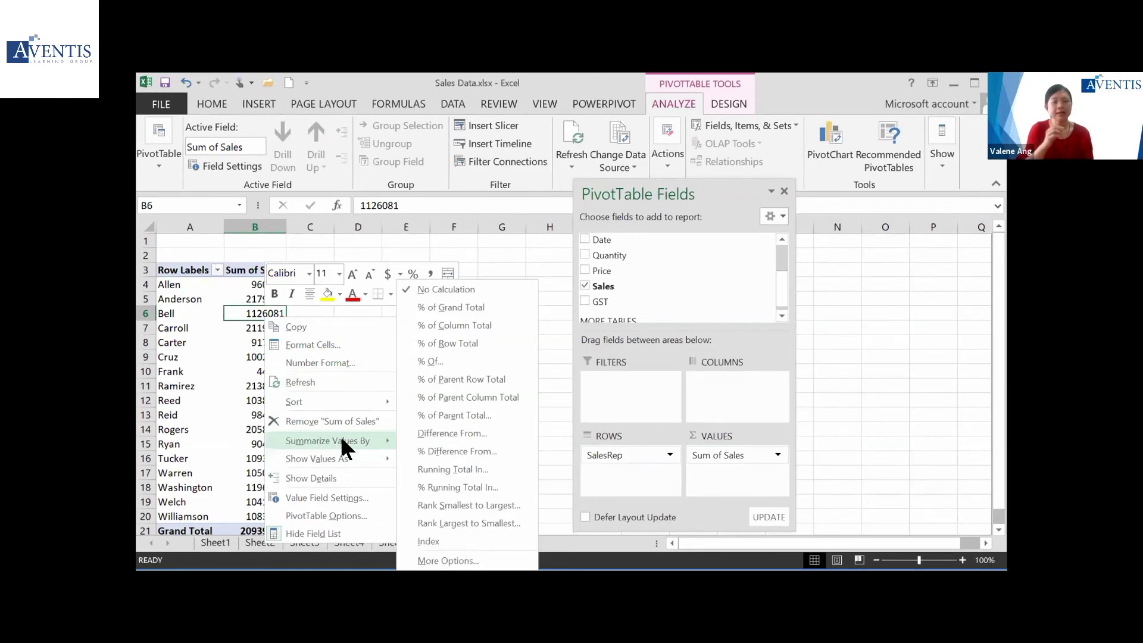
{"action": "mouse_move", "coordinate": [342, 448]}
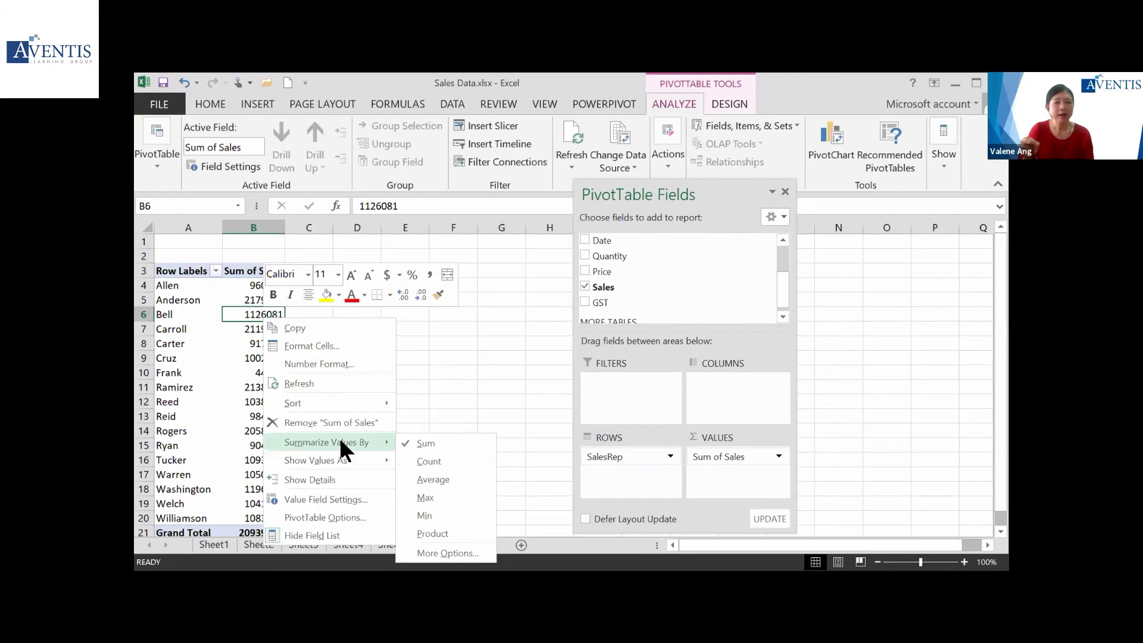
{"action": "left_click", "coordinate": [441, 461]}
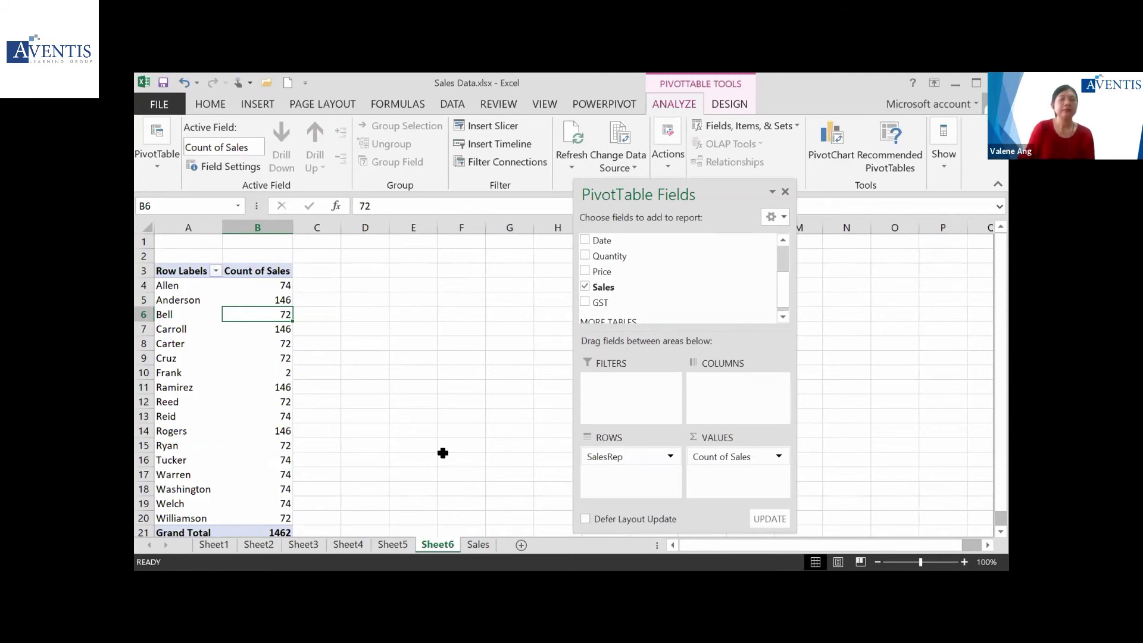
{"action": "scroll", "coordinate": [264, 434], "scroll_direction": "down", "scroll_amount": 1}
Add Sales to VALUES again, giving a Sum of Sales column (total 20939079) beside Count of Sales (1462)
{"action": "left_click", "coordinate": [249, 484]}
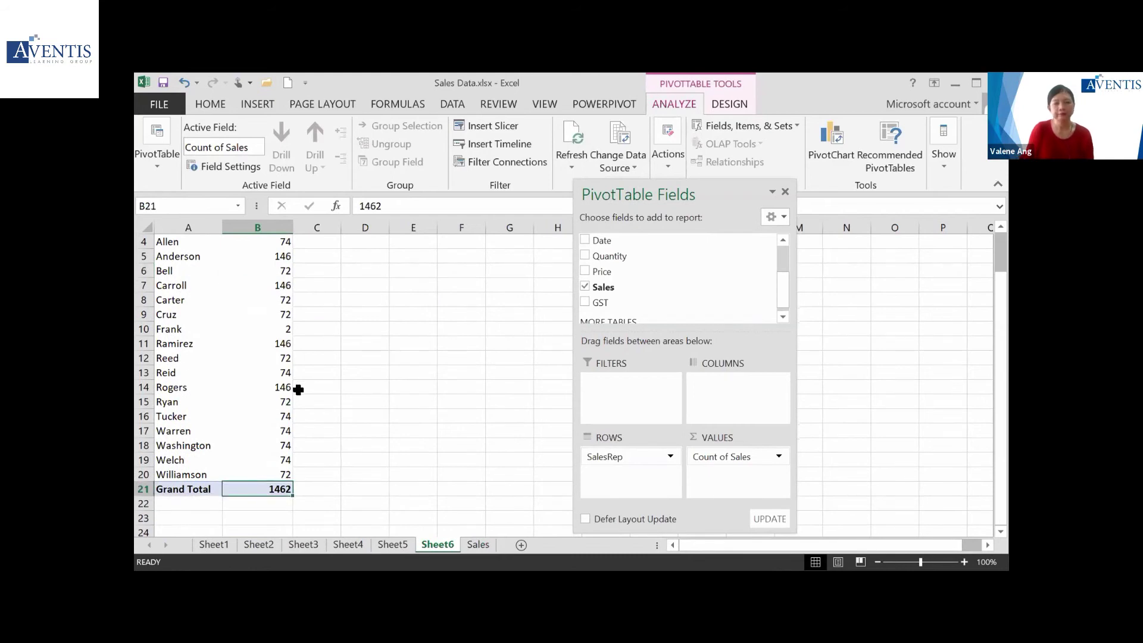
{"action": "scroll", "coordinate": [242, 382], "scroll_direction": "up", "scroll_amount": 1}
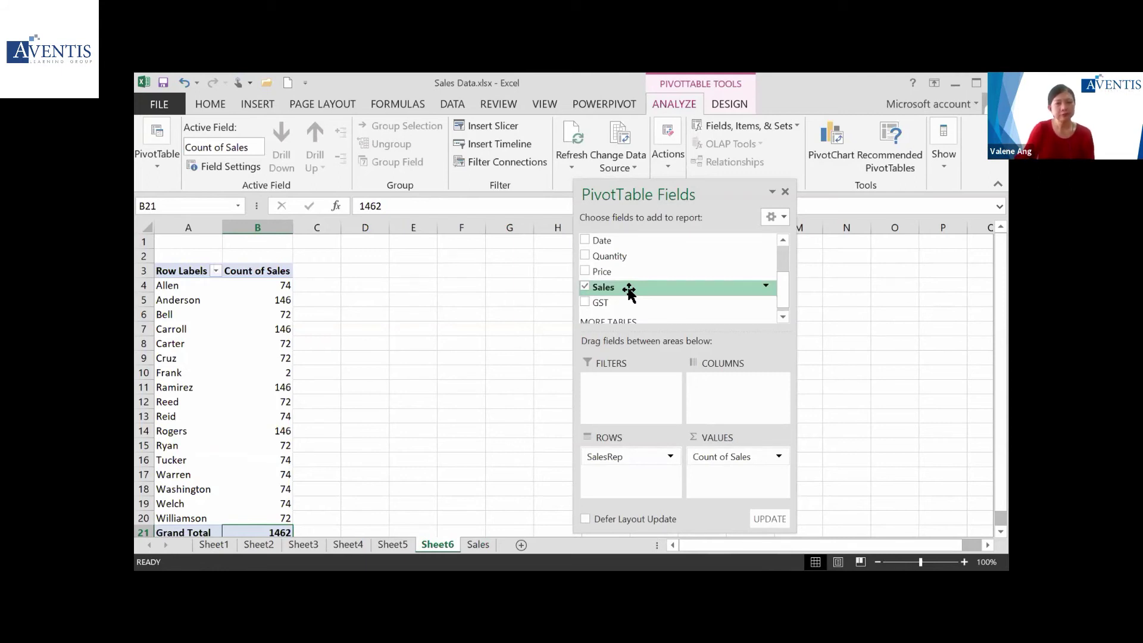
{"action": "left_click_drag", "start_coordinate": [630, 292], "coordinate": [734, 472]}
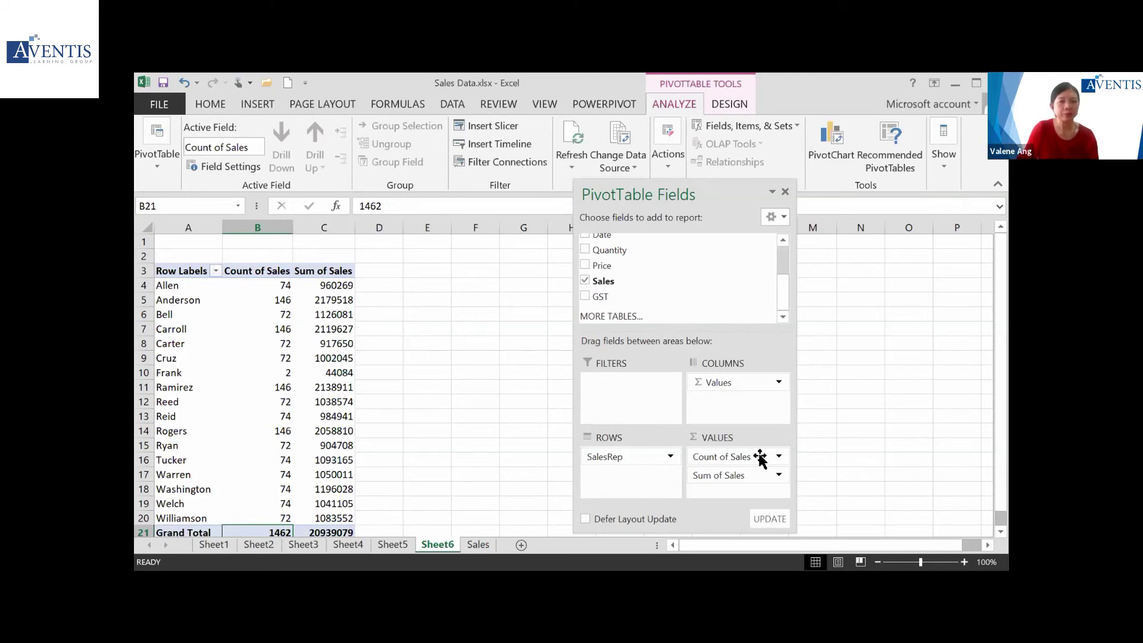
{"action": "left_click", "coordinate": [286, 296]}
{"action": "left_click", "coordinate": [286, 287]}
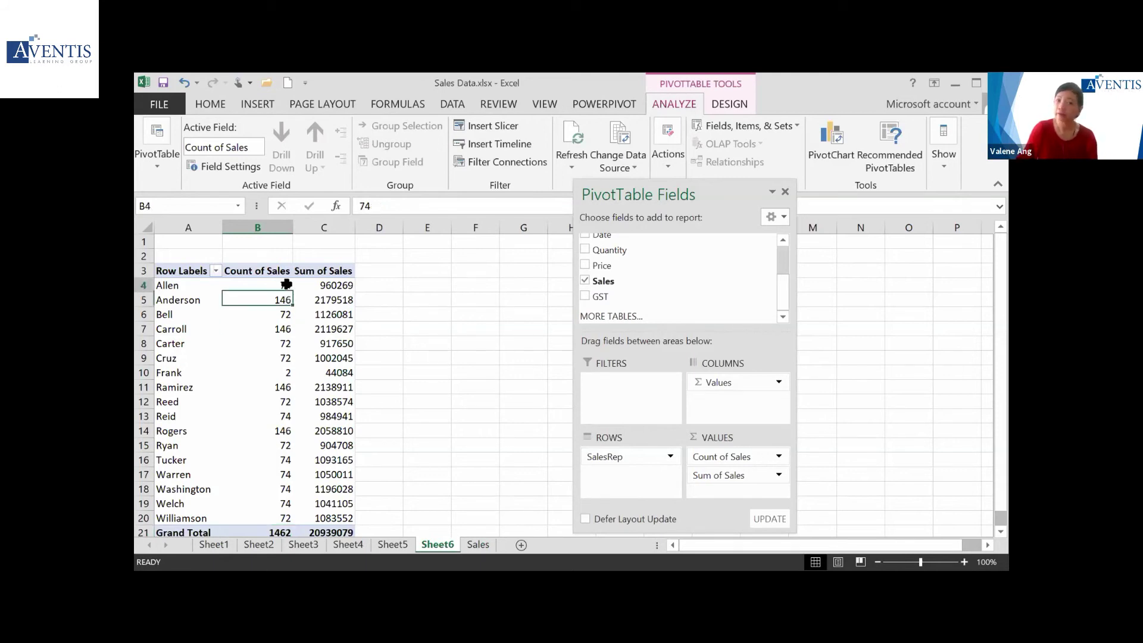
{"action": "left_click", "coordinate": [325, 291]}
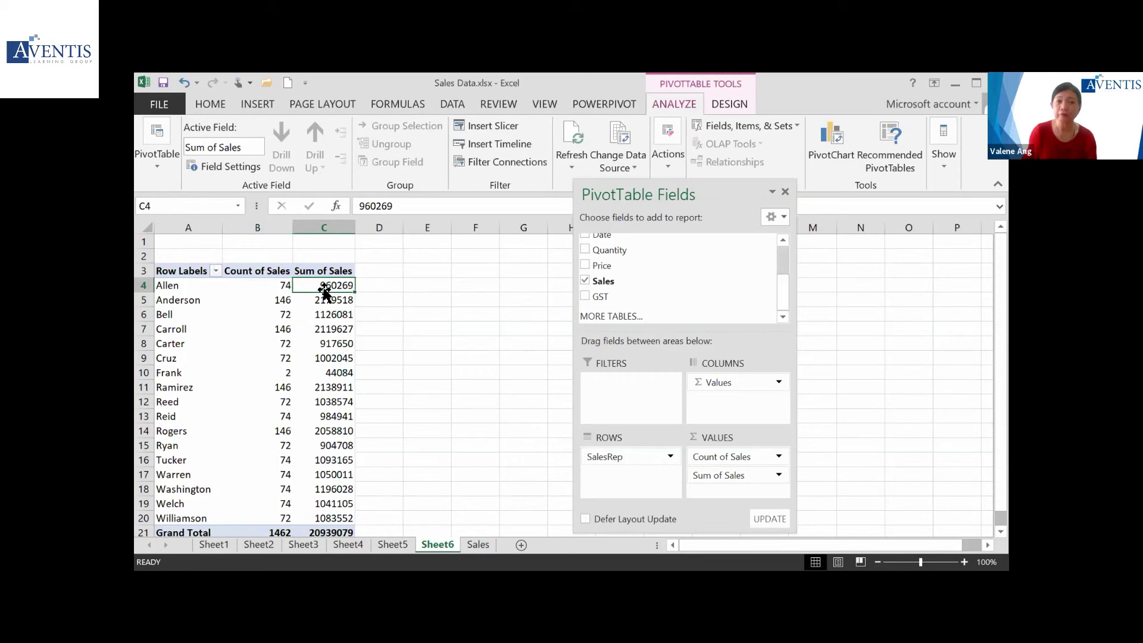
Summarize the second Sales column by Max, add Sales again as Sum of Sales, and enlarge the field list
{"action": "left_click", "coordinate": [327, 301]}
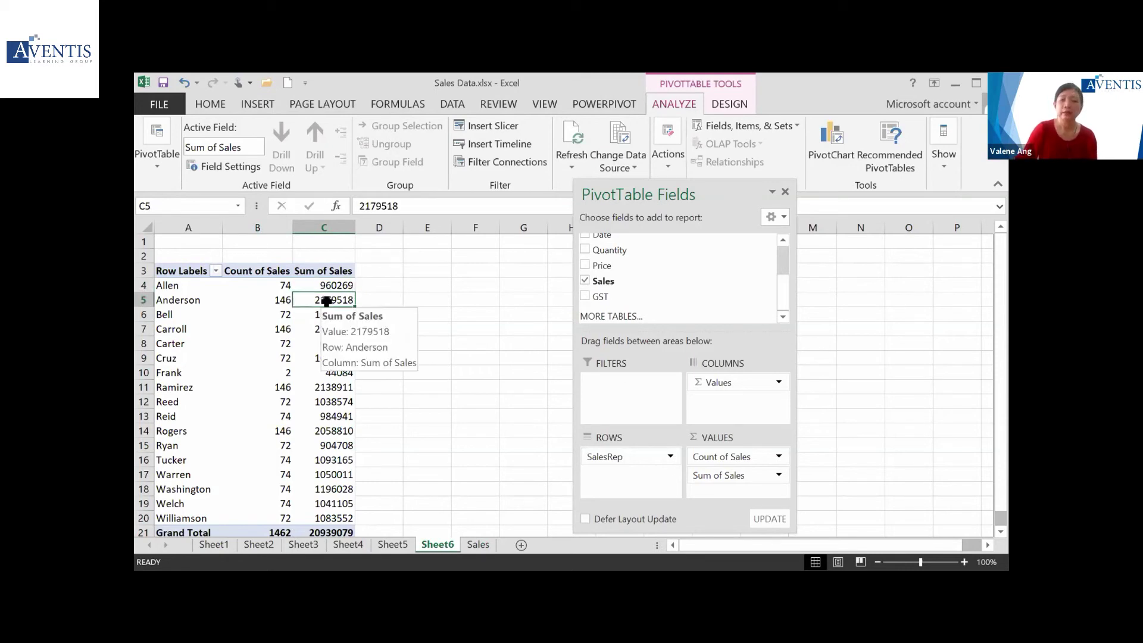
{"action": "right_click", "coordinate": [326, 301]}
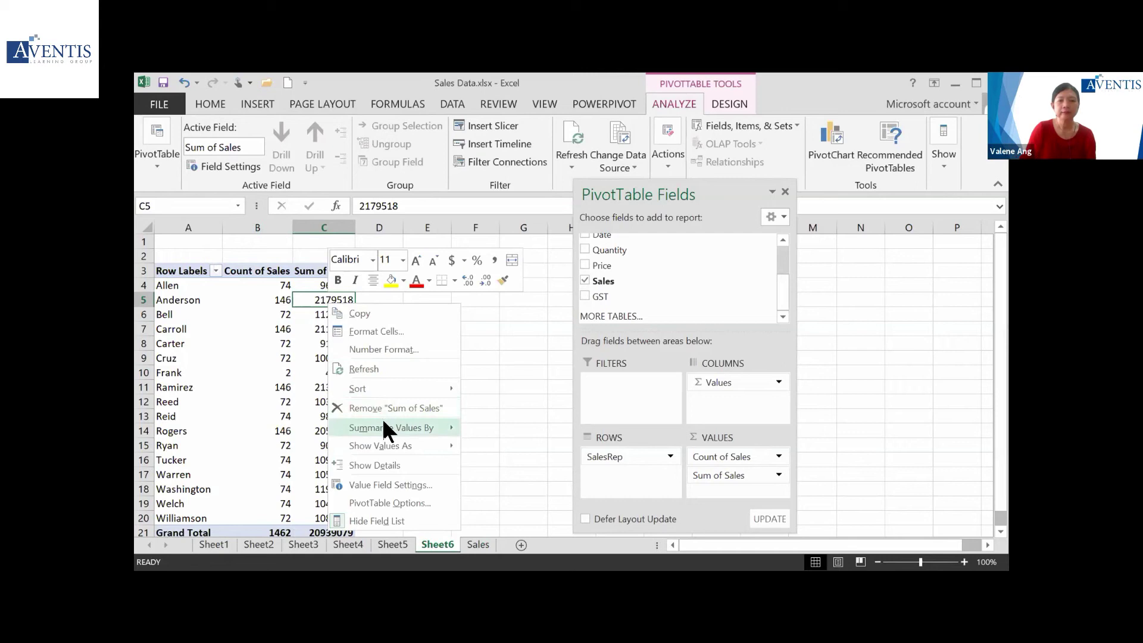
{"action": "mouse_move", "coordinate": [383, 418]}
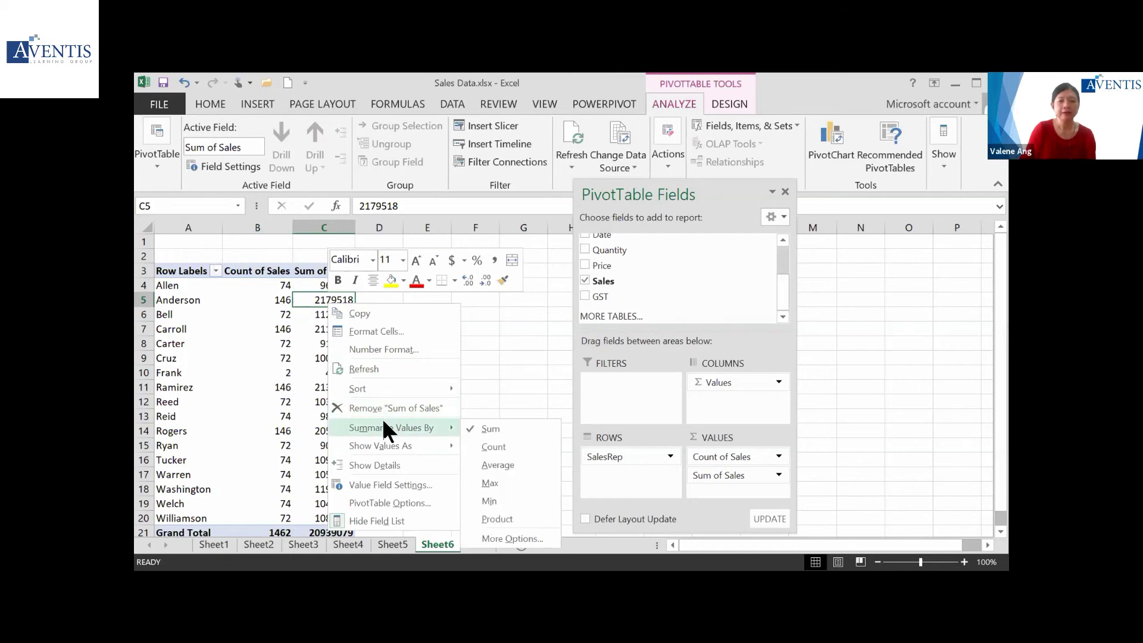
{"action": "left_click", "coordinate": [521, 484]}
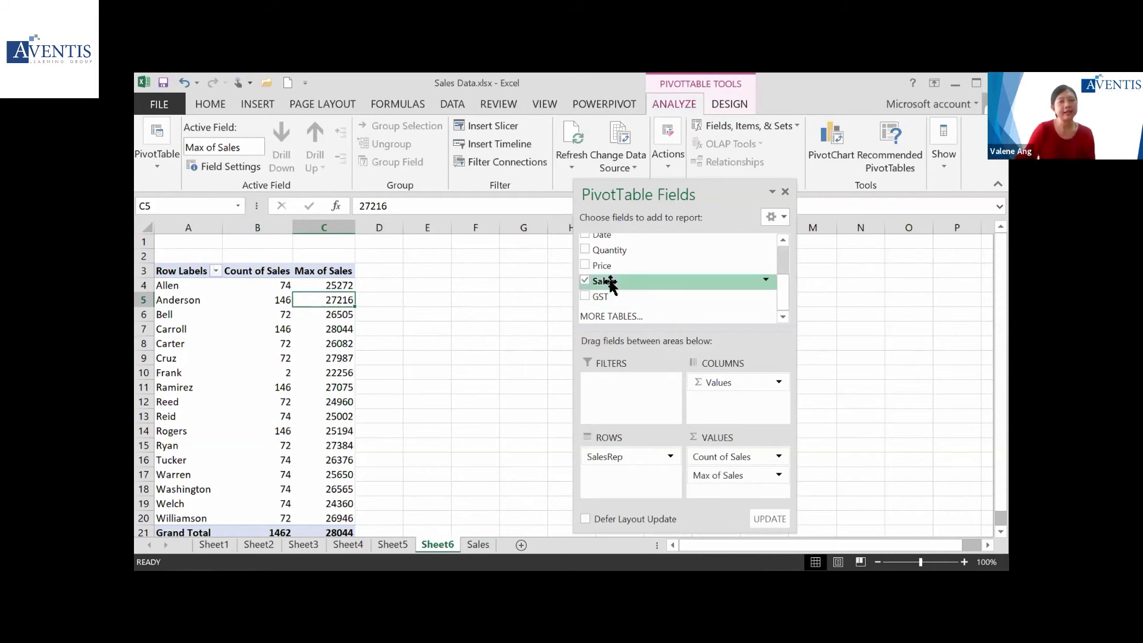
{"action": "left_click_drag", "start_coordinate": [610, 283], "coordinate": [724, 483]}
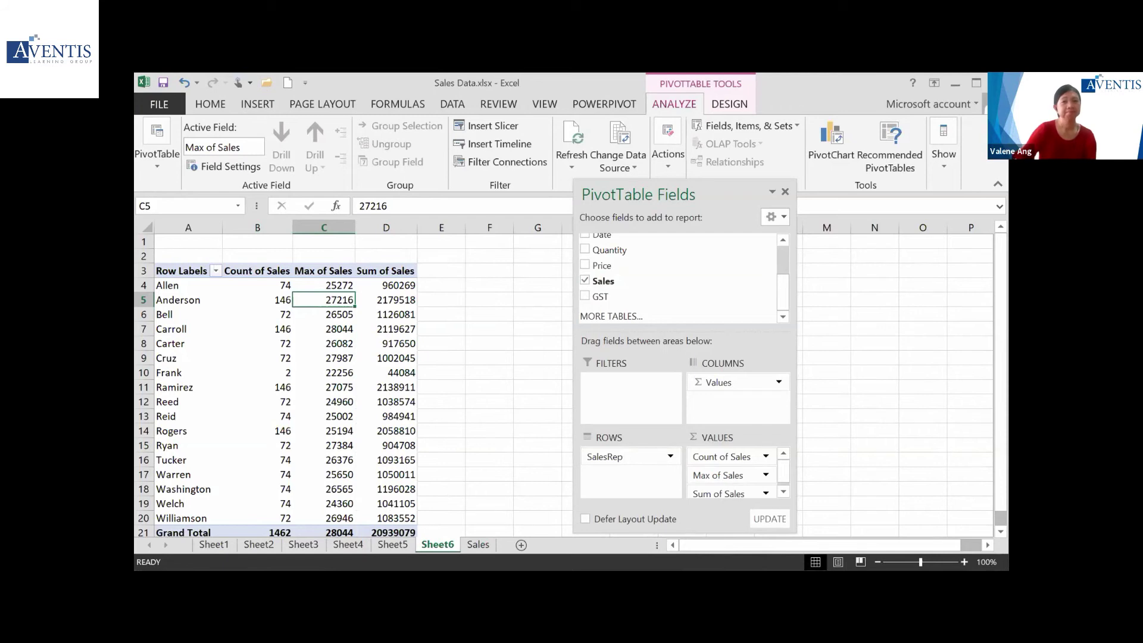
{"action": "left_click_drag", "start_coordinate": [723, 174], "coordinate": [724, 127]}
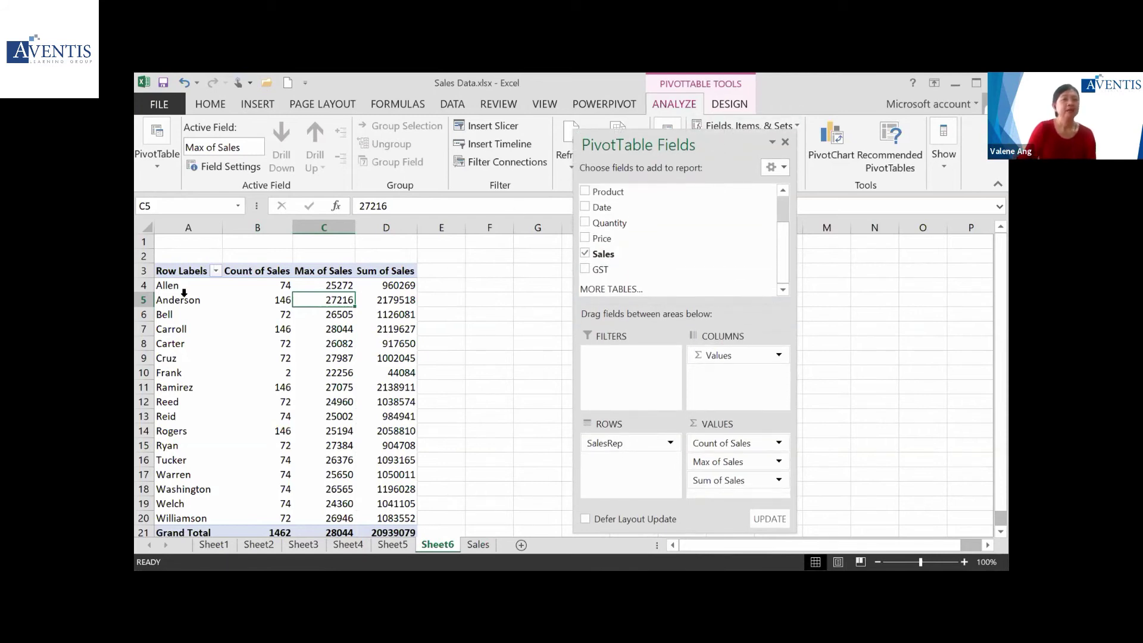
Rename the Count of Sales header to 'No of Trans.' and autofit column B
{"action": "left_click", "coordinate": [264, 268]}
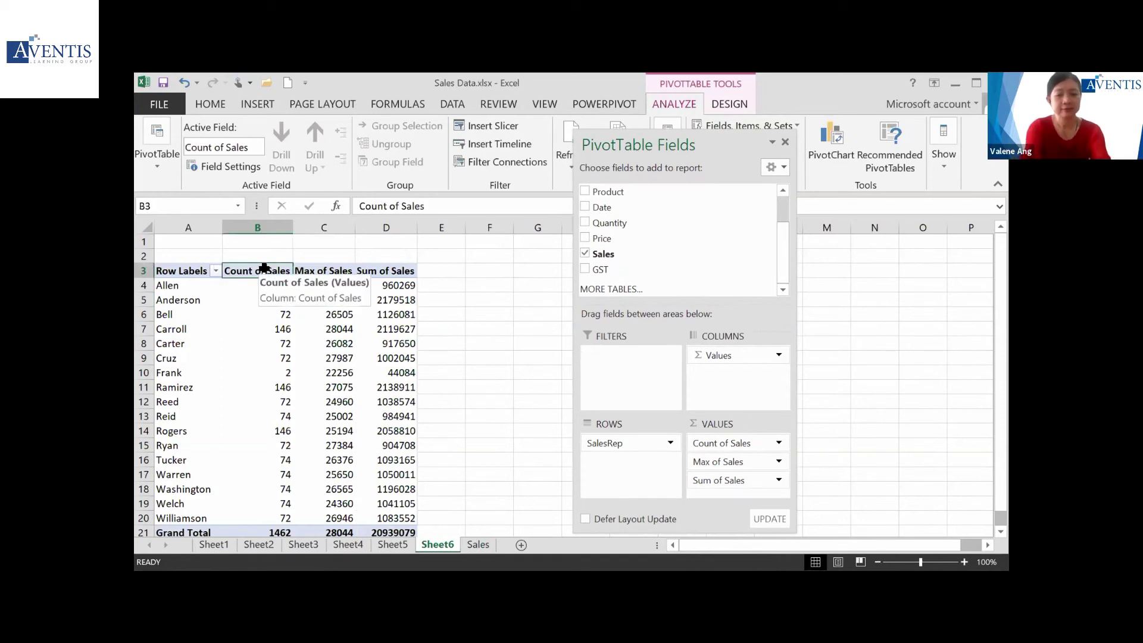
{"action": "type", "text": "No o"}
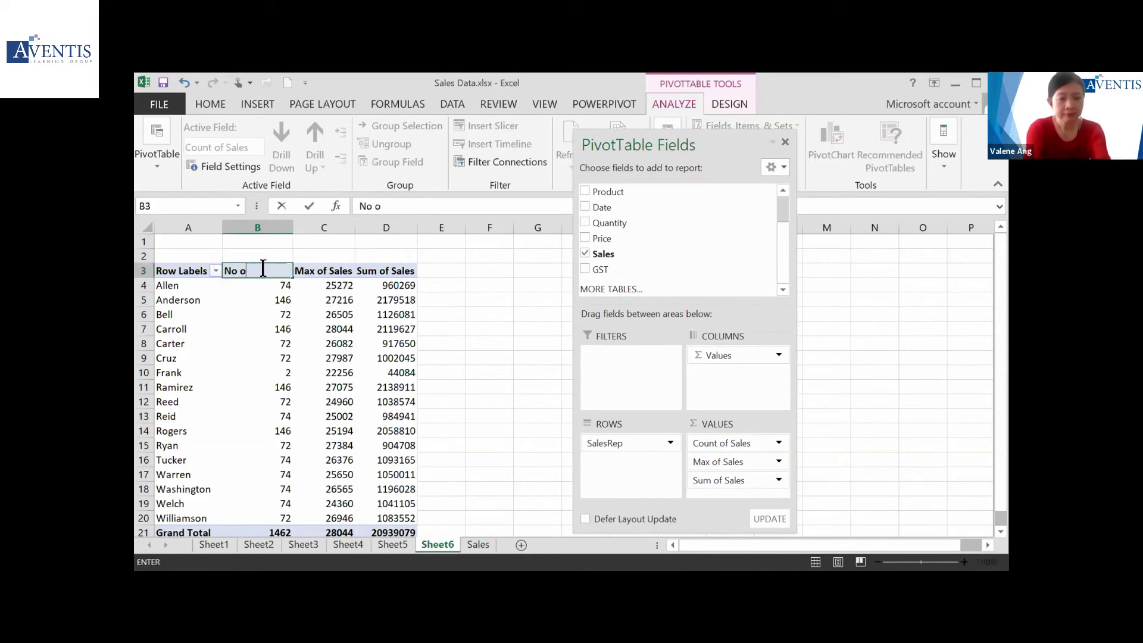
{"action": "type", "text": "f Trans."}
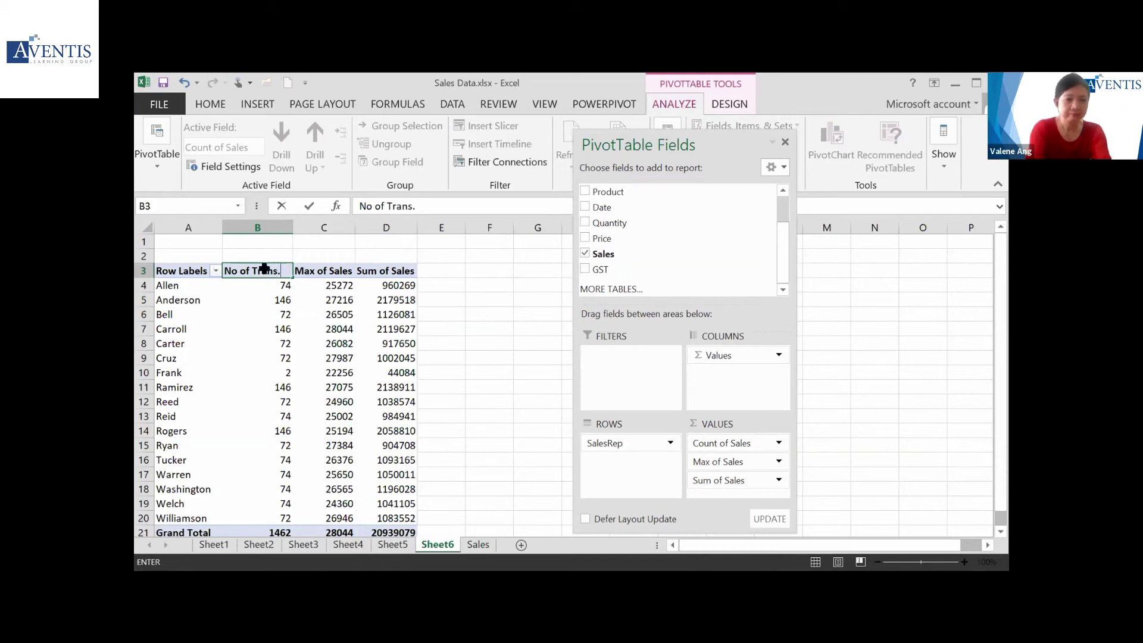
{"action": "key", "text": "Return"}
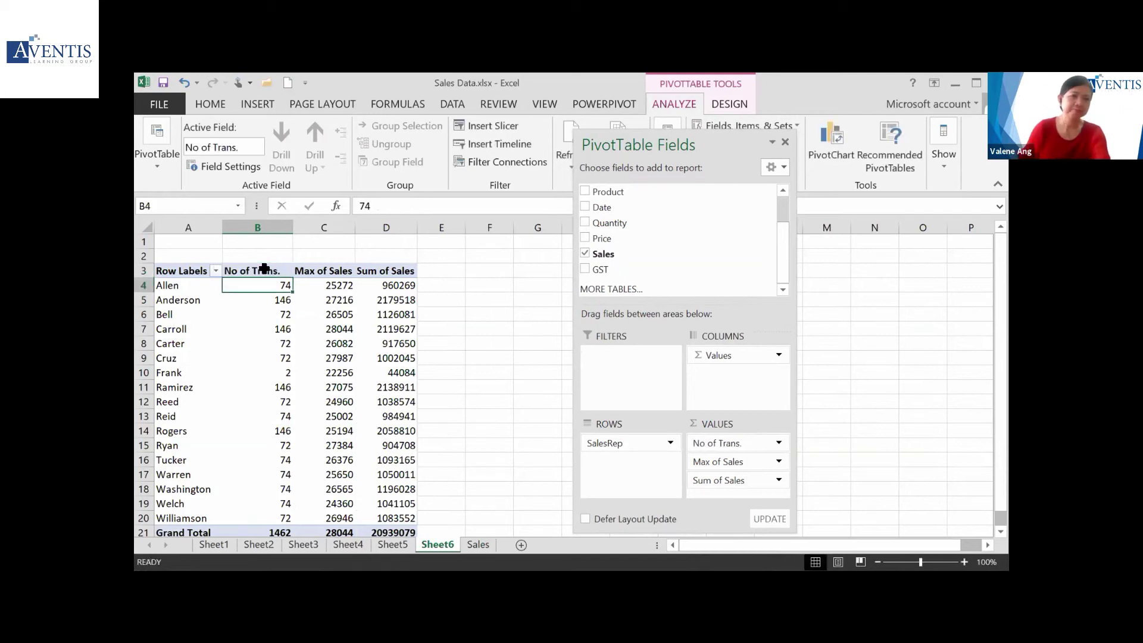
{"action": "double_click", "coordinate": [293, 227]}
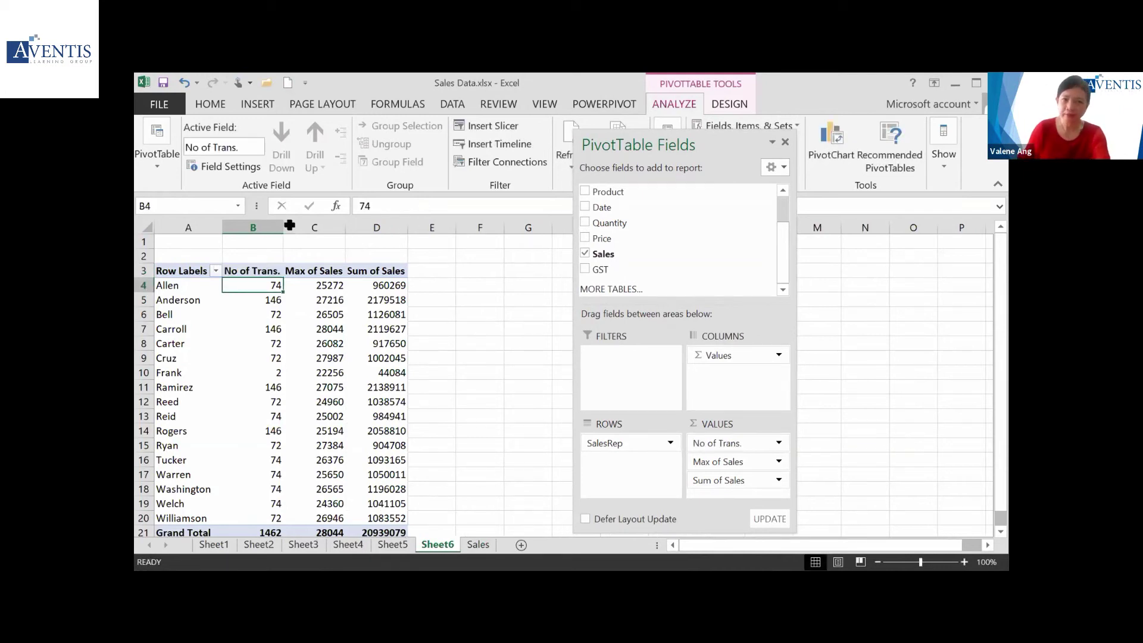
{"action": "key", "text": "Up"}
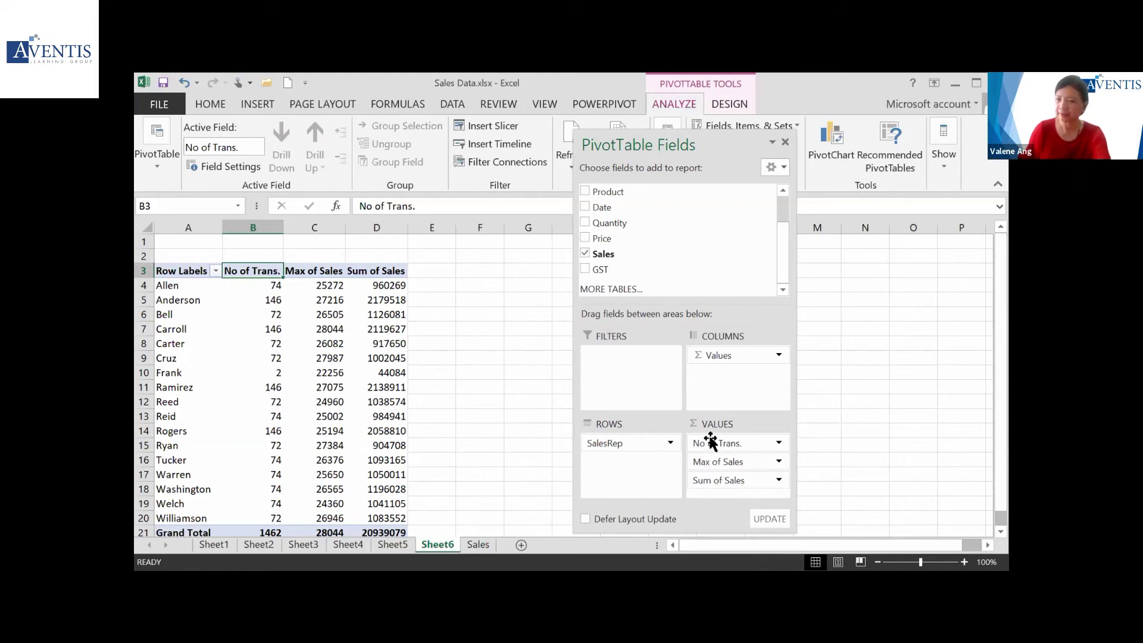
Rename the Max of Sales header to 'Highest Sales'
{"action": "left_click", "coordinate": [297, 277]}
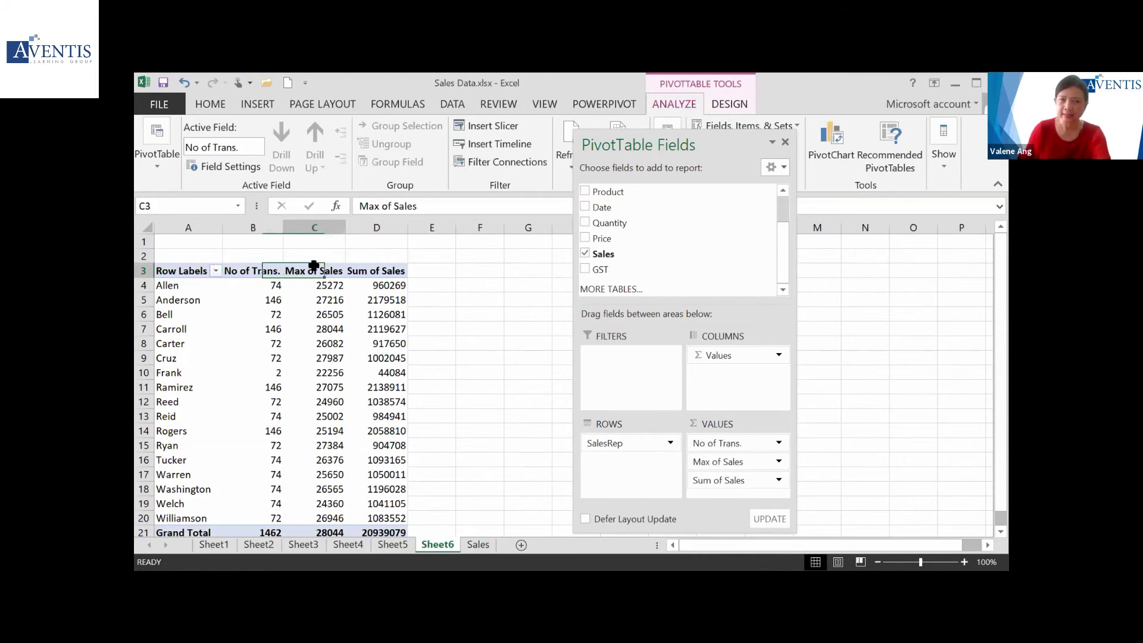
{"action": "left_click_drag", "start_coordinate": [391, 206], "coordinate": [337, 191]}
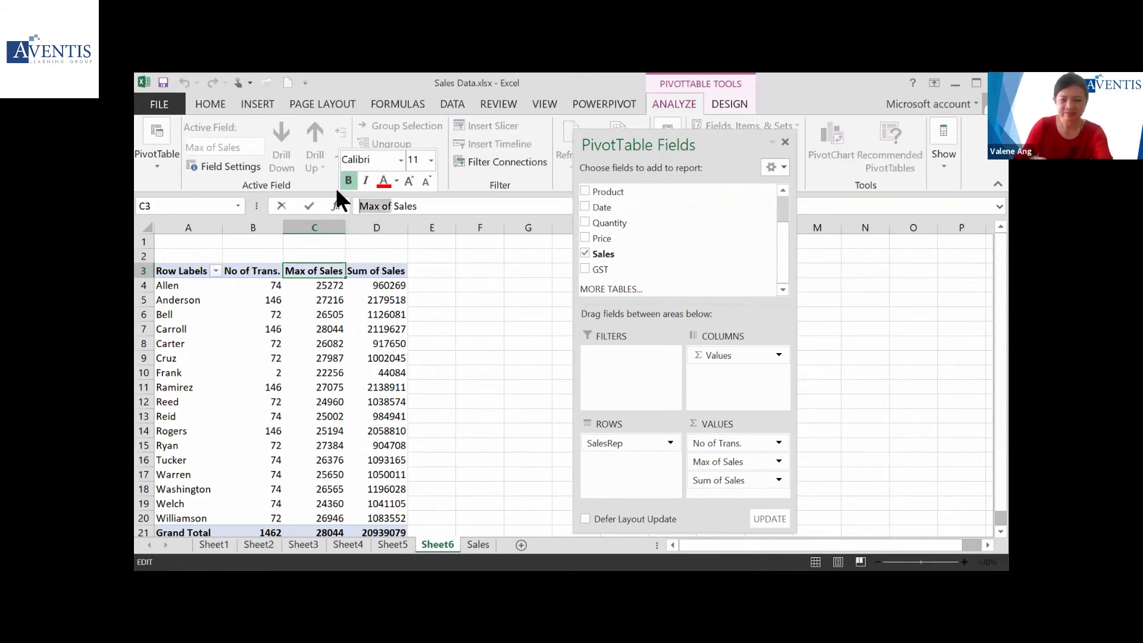
{"action": "type", "text": "Highest"}
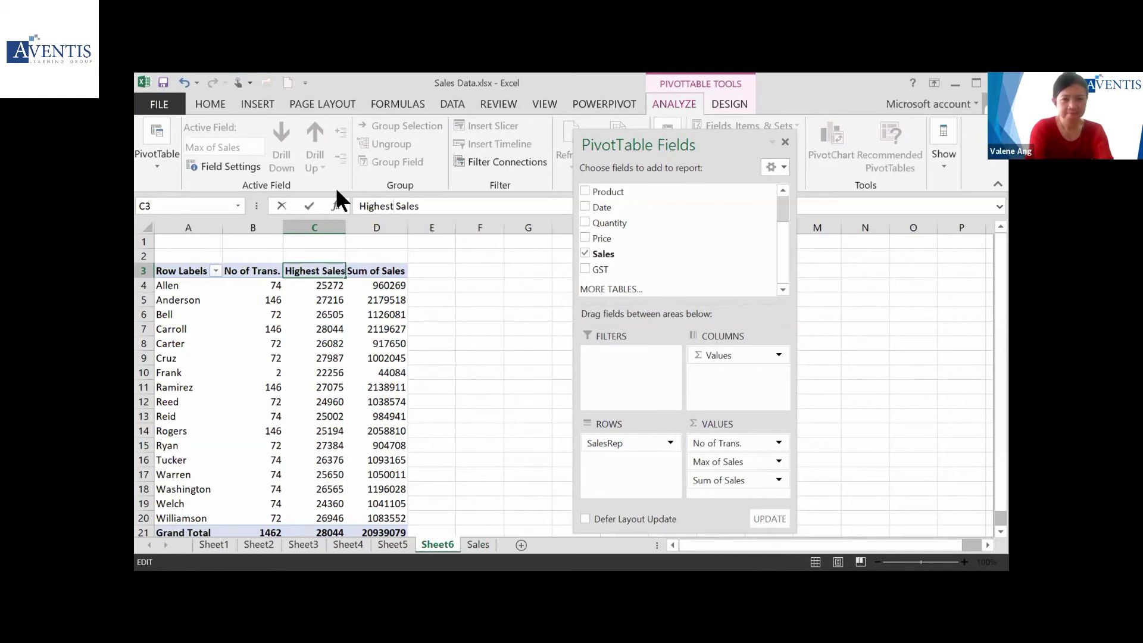
{"action": "key", "text": "Return"}
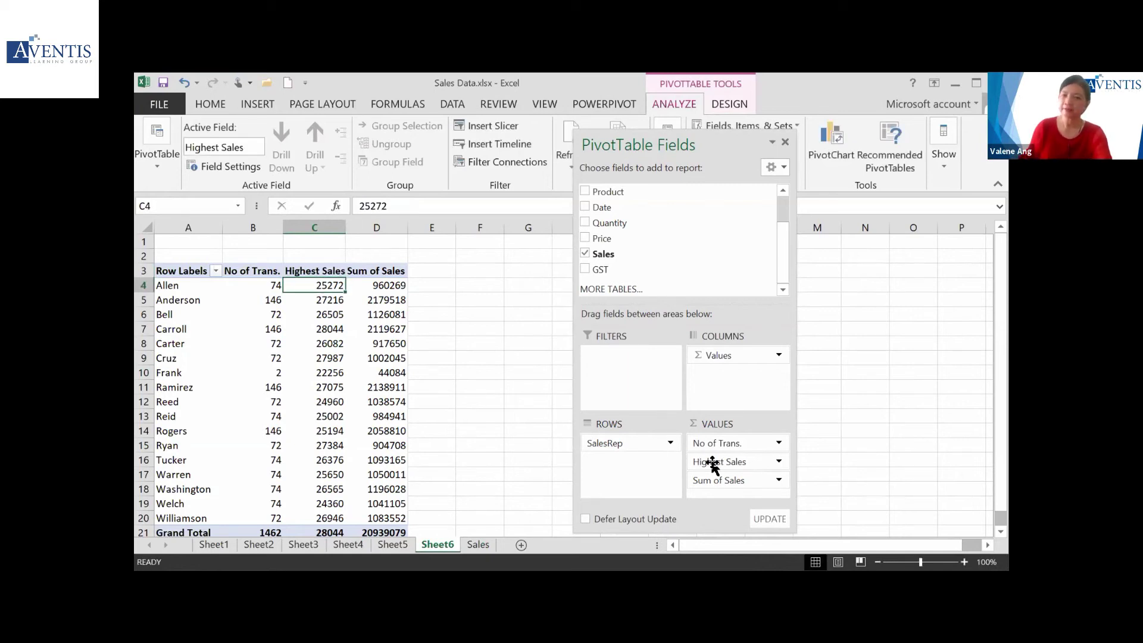
Rename the Sum of Sales header to 'Total Sales'
{"action": "left_click", "coordinate": [387, 275]}
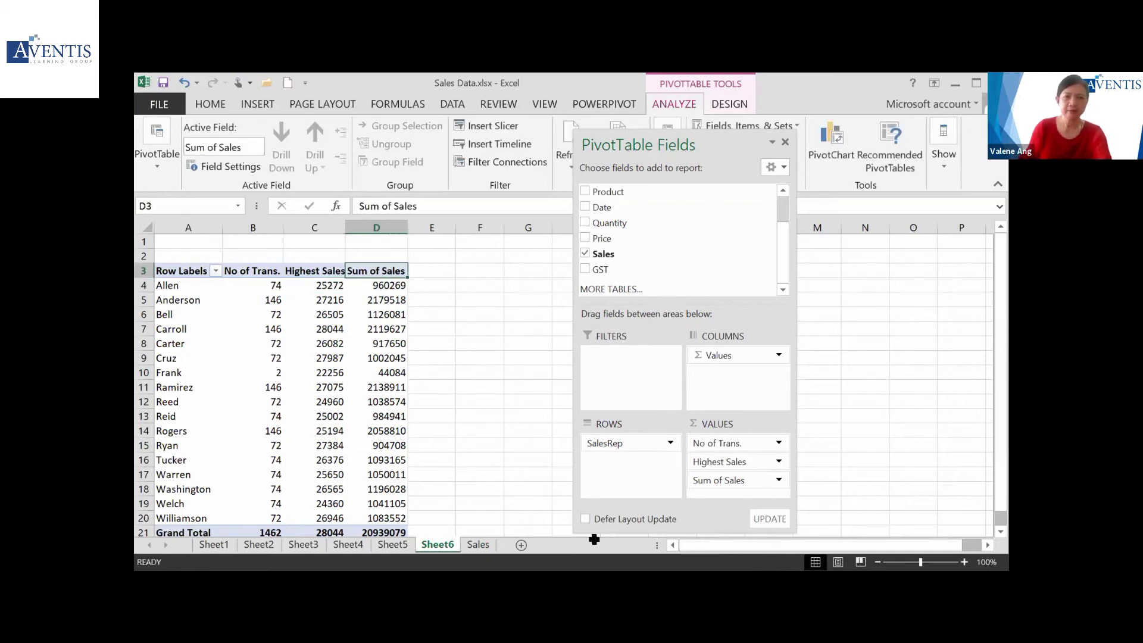
{"action": "left_click_drag", "start_coordinate": [393, 206], "coordinate": [324, 184]}
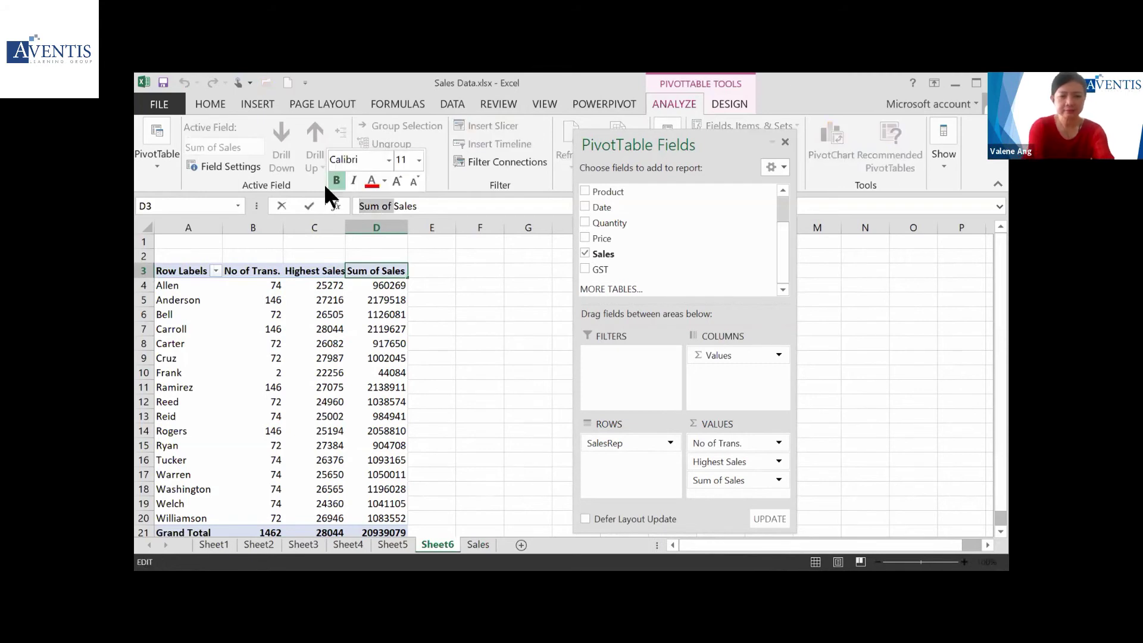
{"action": "type", "text": "Totsal"}
{"action": "key", "text": "BackSpace"}
{"action": "key", "text": "BackSpace"}
{"action": "key", "text": "BackSpace"}
{"action": "type", "text": "al"}
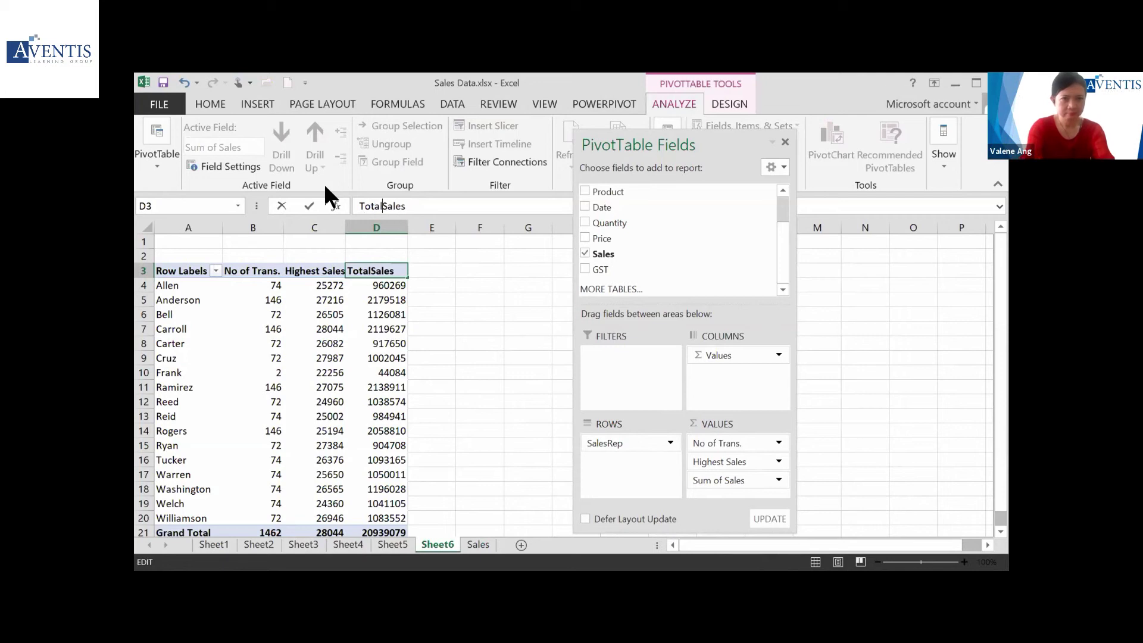
{"action": "key", "text": "Return"}
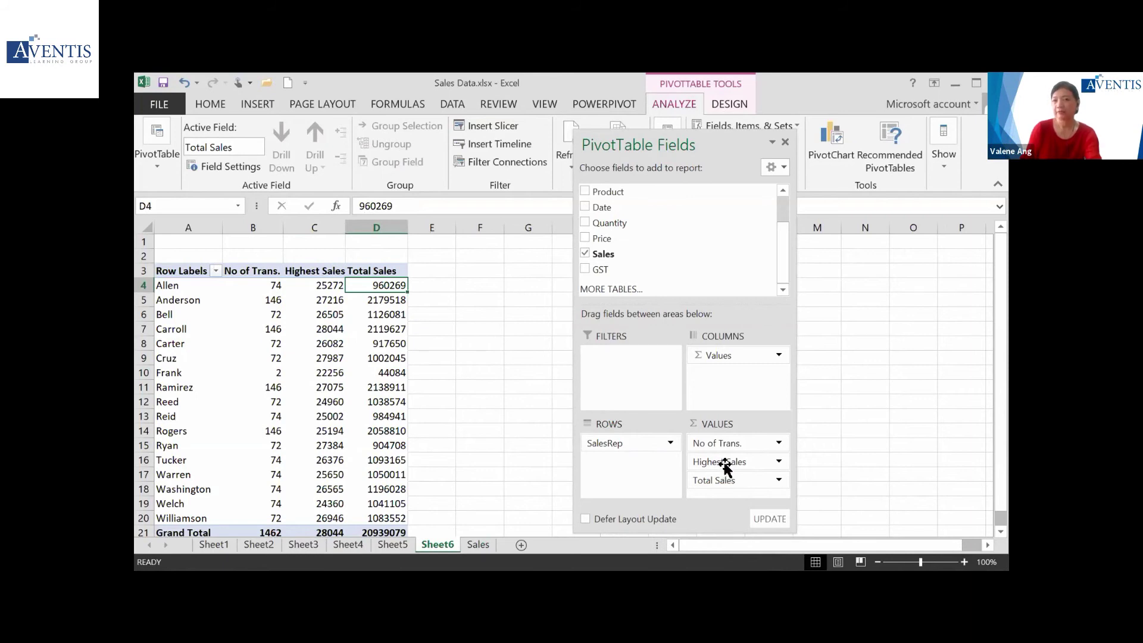
Format the Total Sales values as Accounting with $ and two decimals
{"action": "right_click", "coordinate": [393, 339]}
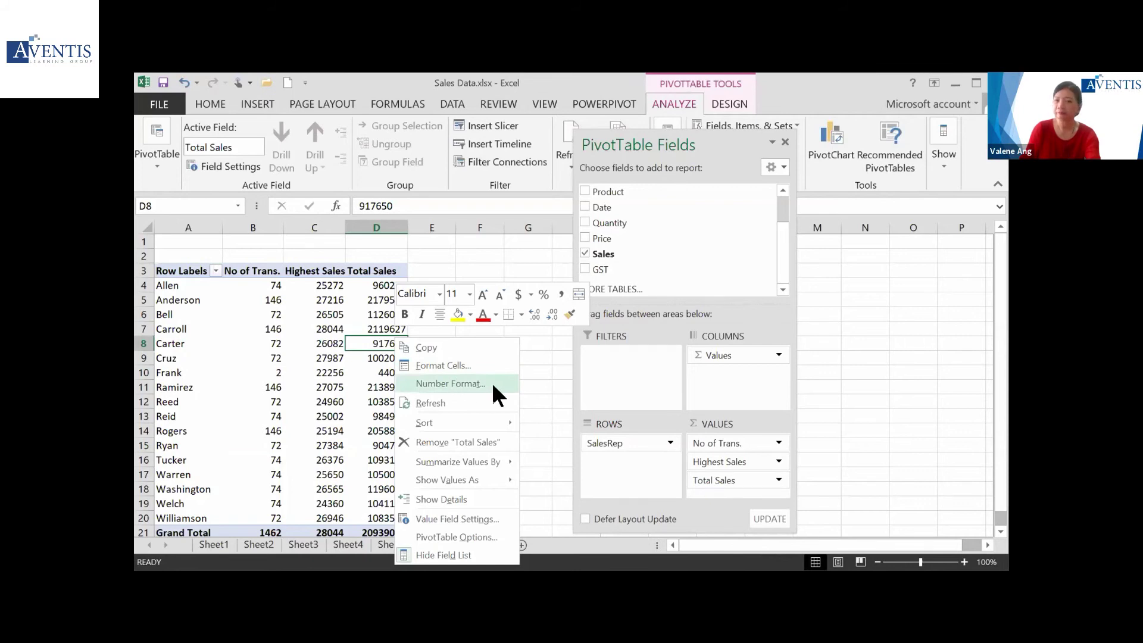
{"action": "left_click", "coordinate": [380, 377]}
{"action": "left_click_drag", "start_coordinate": [383, 285], "coordinate": [385, 525]}
{"action": "left_click", "coordinate": [386, 356]}
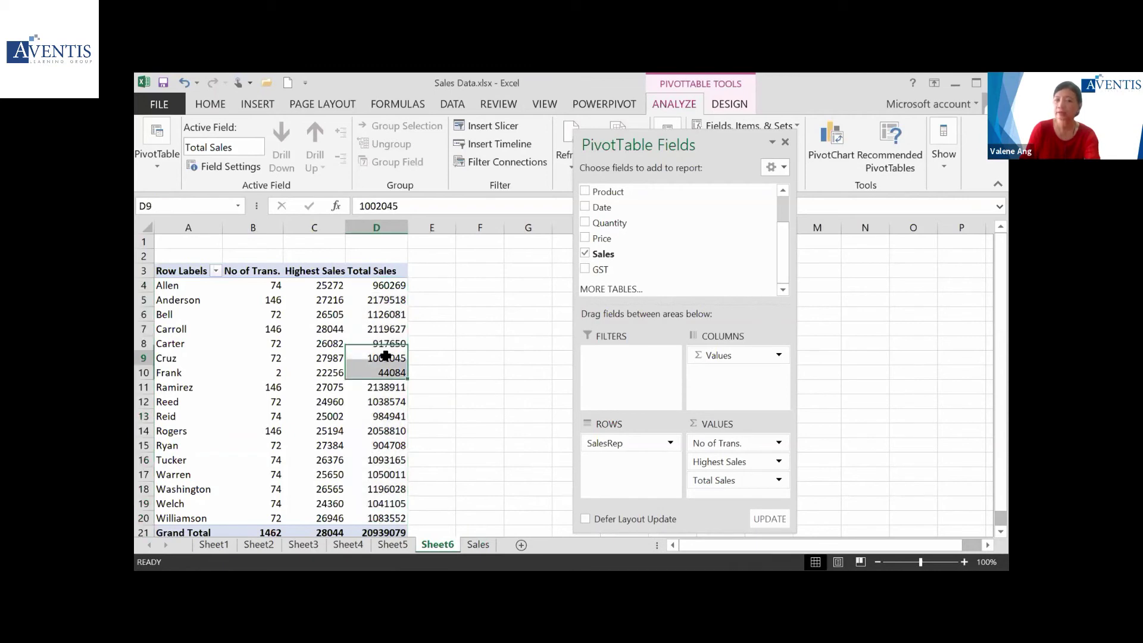
{"action": "right_click", "coordinate": [376, 298]}
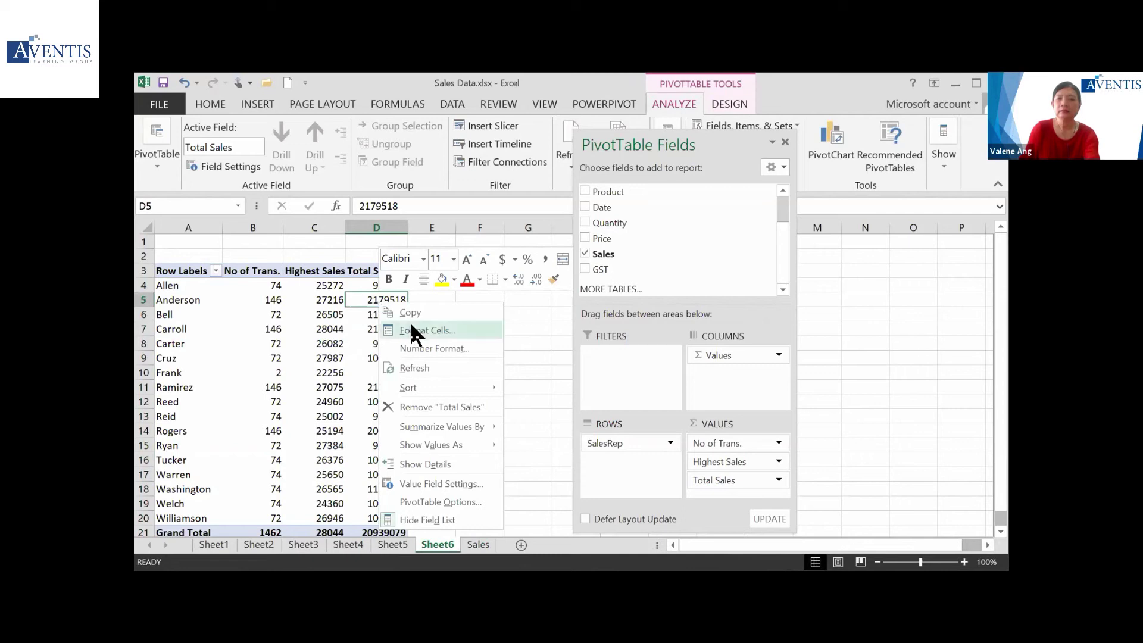
{"action": "left_click", "coordinate": [457, 351]}
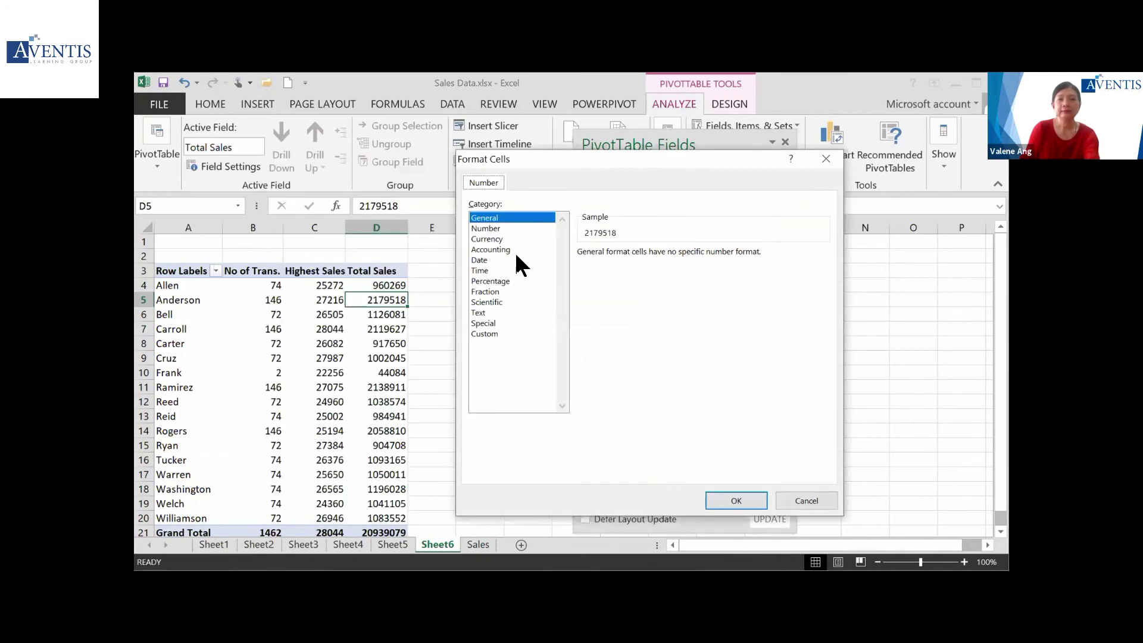
{"action": "left_click", "coordinate": [509, 249]}
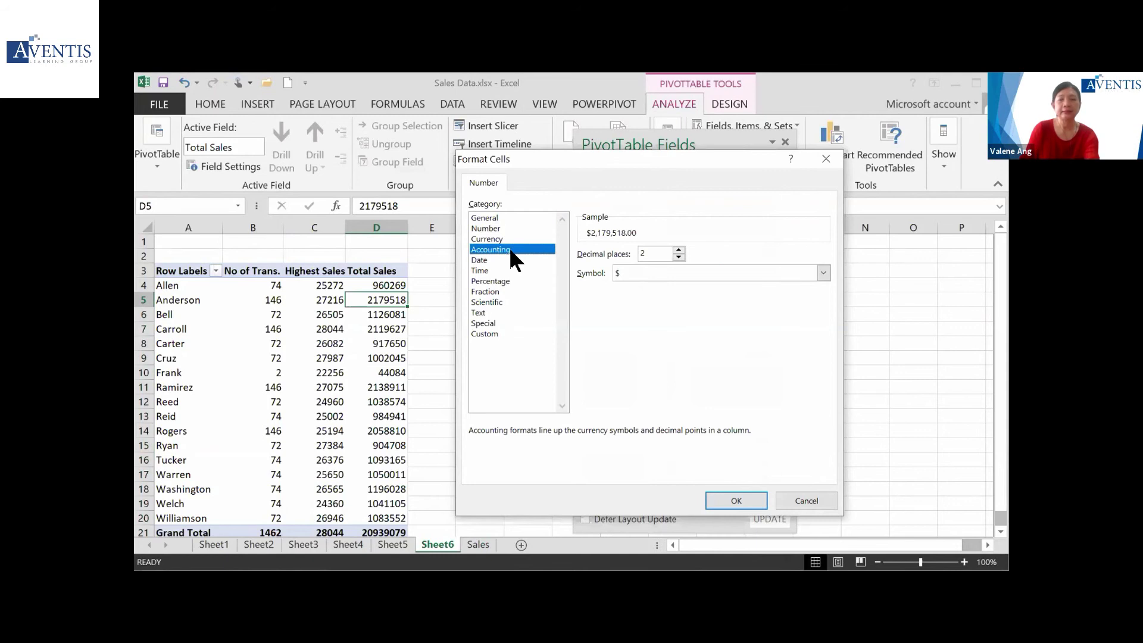
{"action": "key", "text": "Return"}
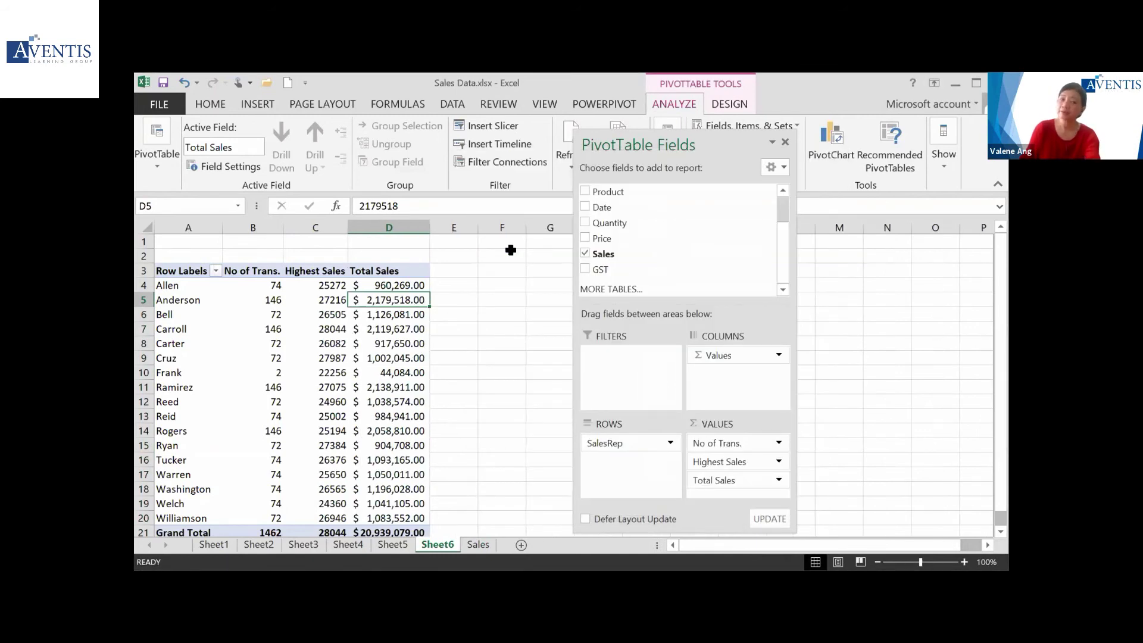
Format the Highest Sales values as Accounting with $ and two decimals
{"action": "left_click", "coordinate": [326, 329]}
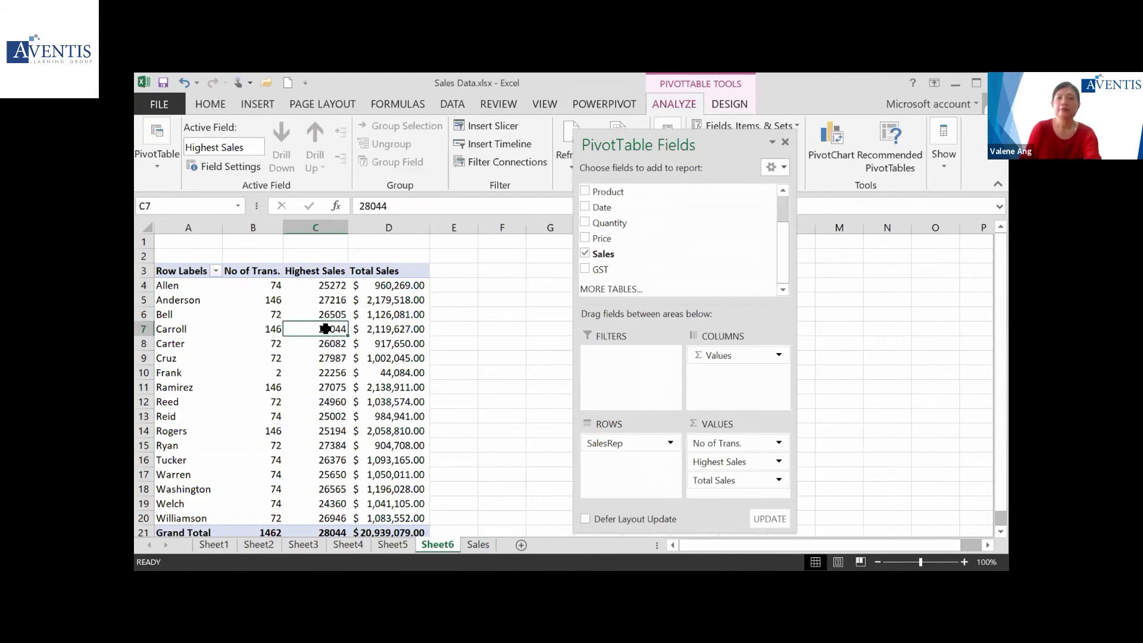
{"action": "right_click", "coordinate": [326, 336]}
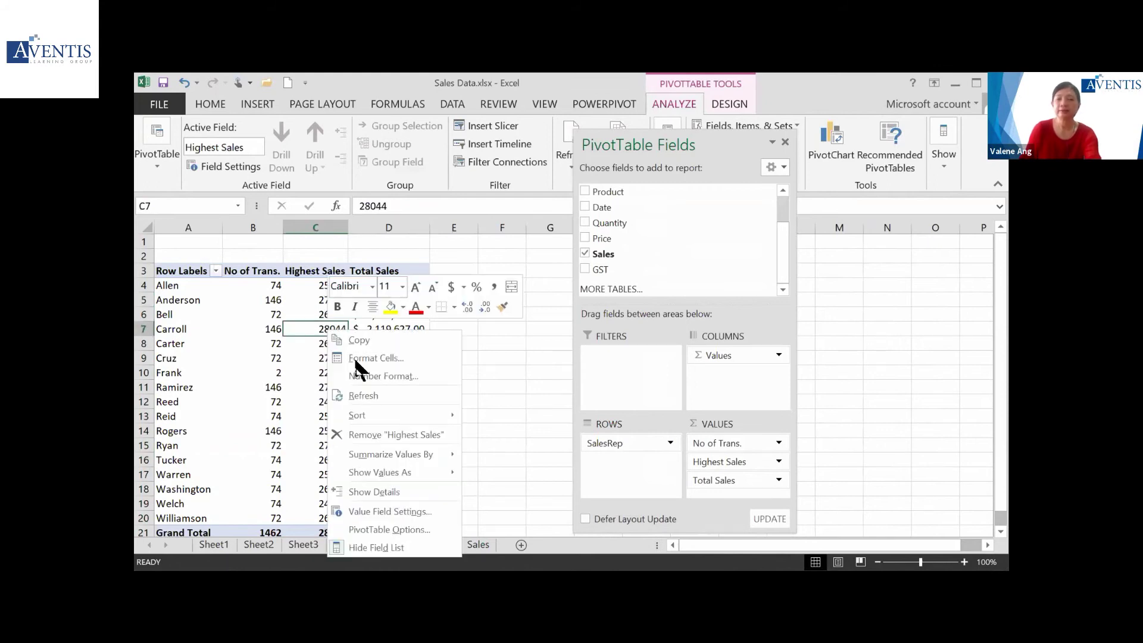
{"action": "left_click", "coordinate": [390, 375]}
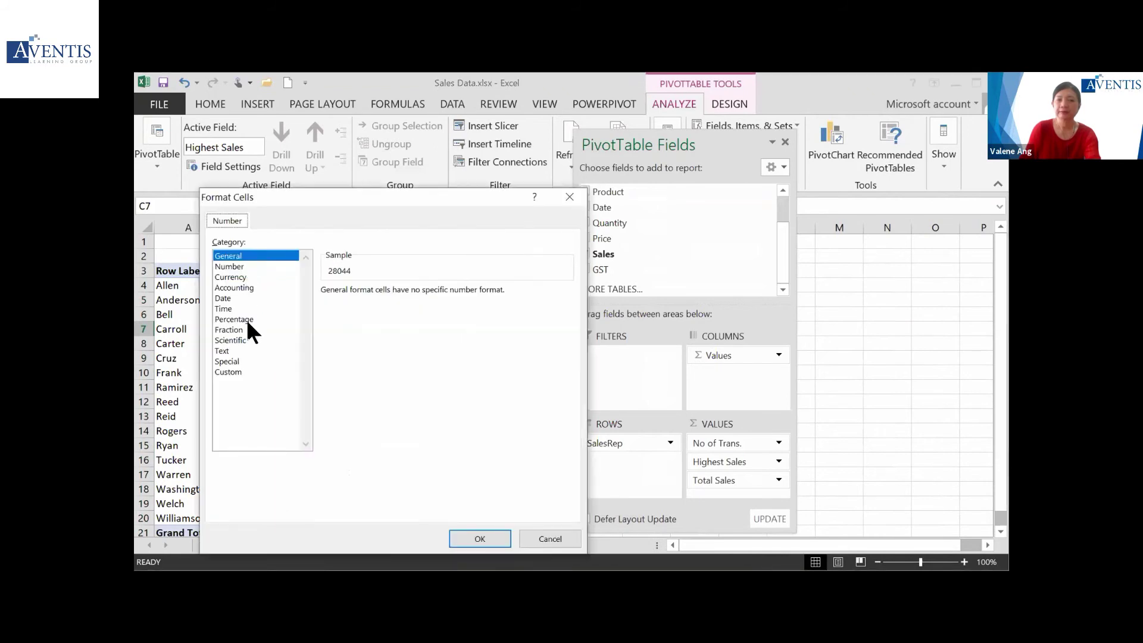
{"action": "left_click", "coordinate": [247, 287]}
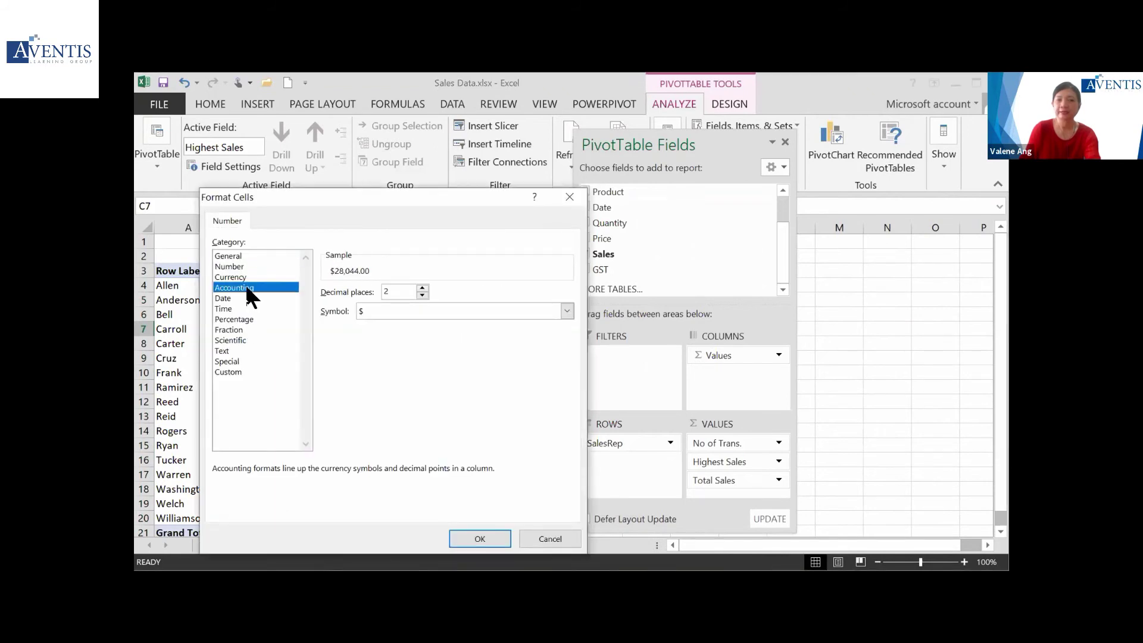
{"action": "key", "text": "Return"}
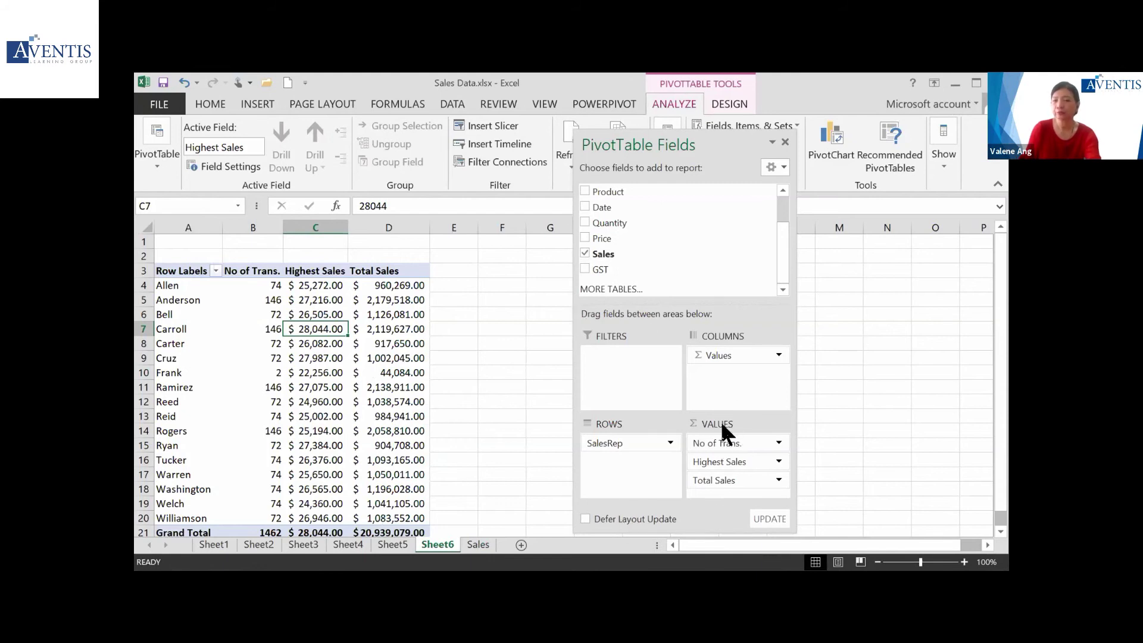
Move No of Trans. below Total Sales in VALUES, briefly adding then removing Sum of Quantity
{"action": "left_click_drag", "start_coordinate": [723, 445], "coordinate": [723, 486]}
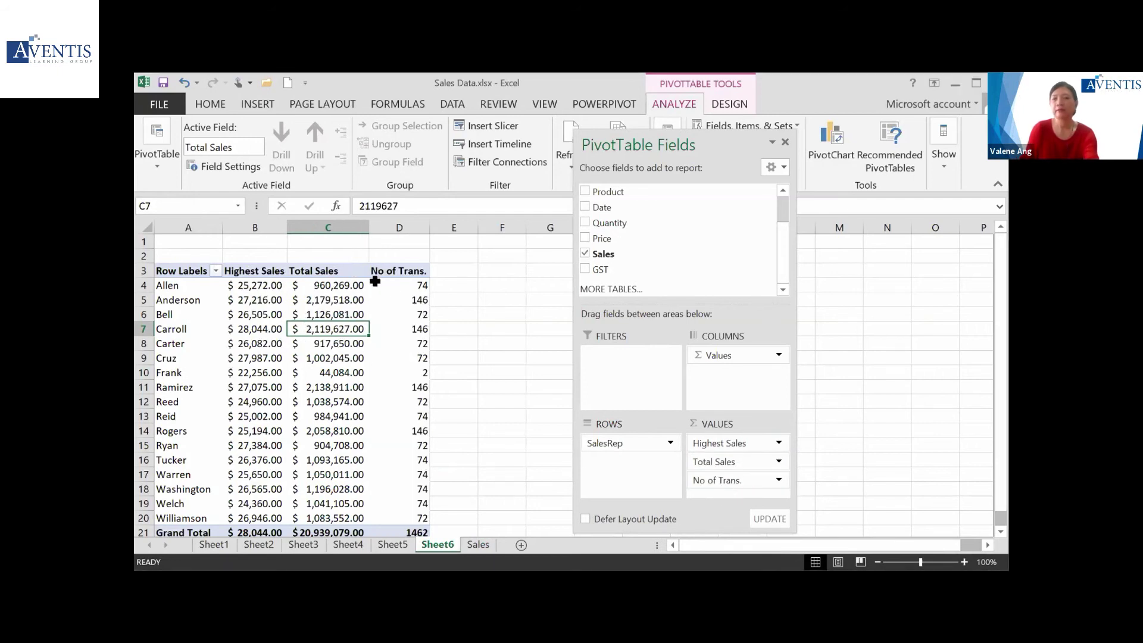
{"action": "mouse_move", "coordinate": [382, 297]}
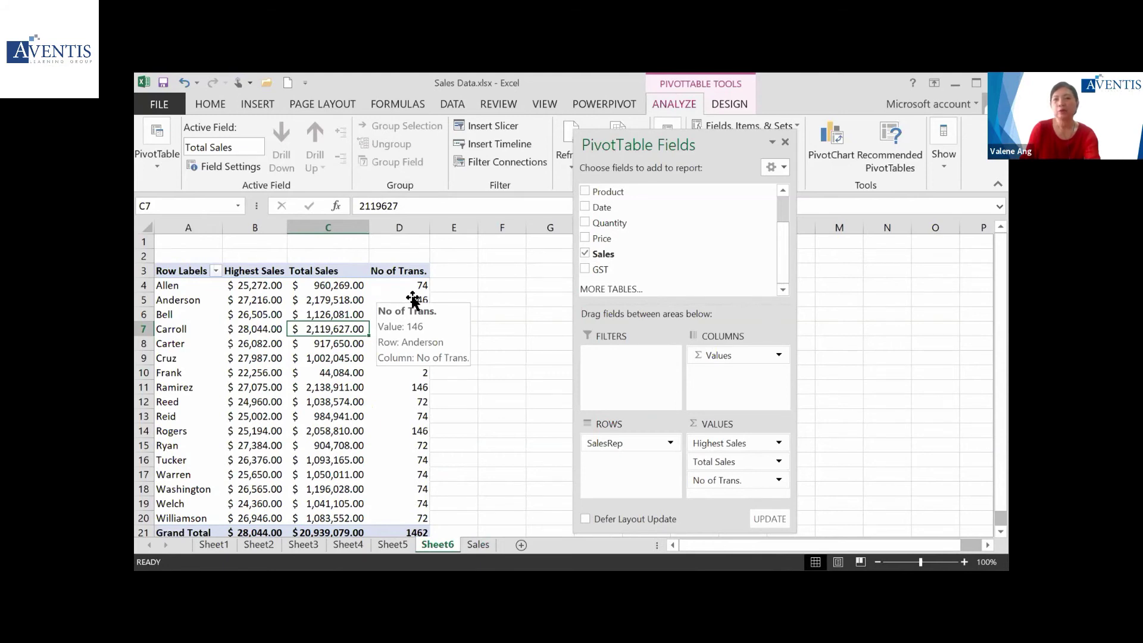
{"action": "left_click_drag", "start_coordinate": [652, 231], "coordinate": [741, 494]}
{"action": "left_click_drag", "start_coordinate": [735, 301], "coordinate": [734, 246]}
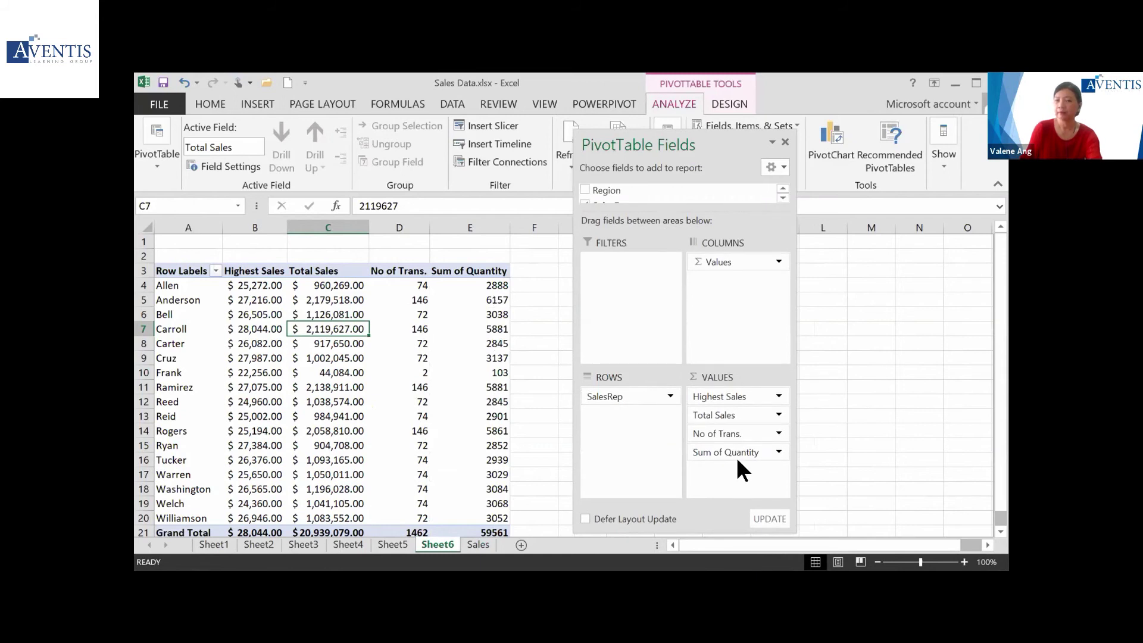
{"action": "left_click_drag", "start_coordinate": [738, 454], "coordinate": [846, 458]}
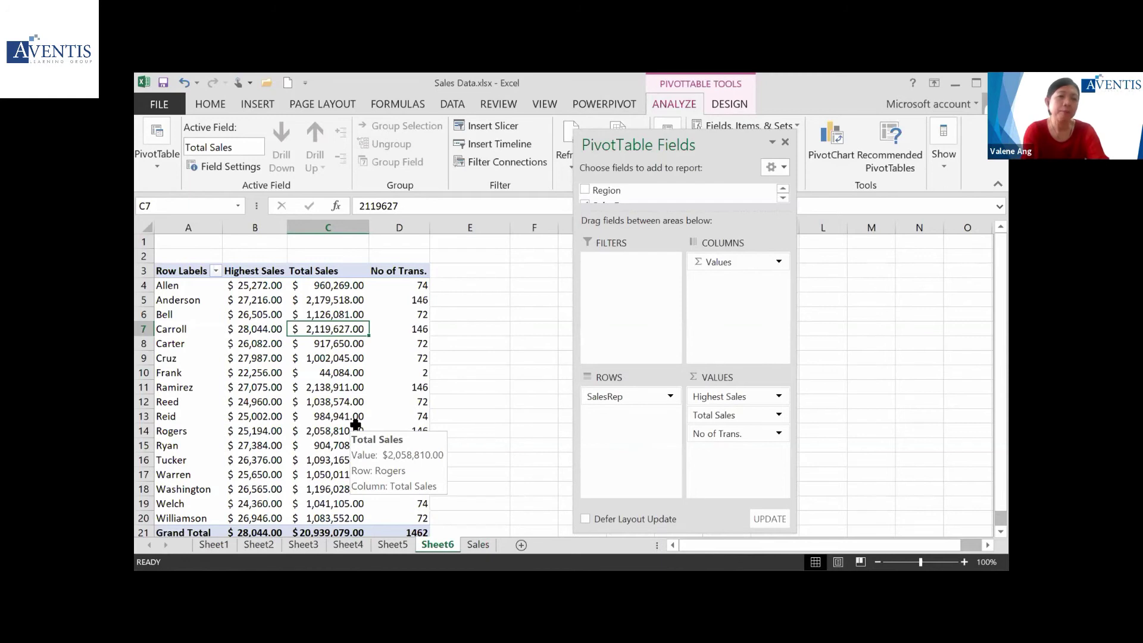
Copy the entire pivot table and bring up Paste Special choices on cell F3
{"action": "key", "text": "ctrl+a"}
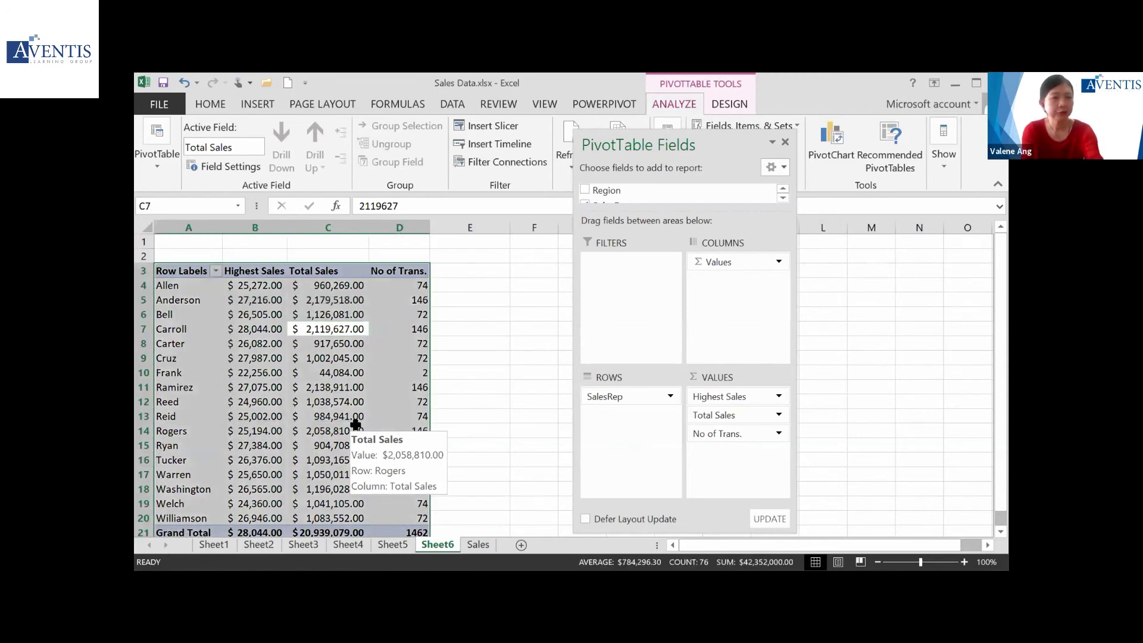
{"action": "key", "text": "ctrl+c"}
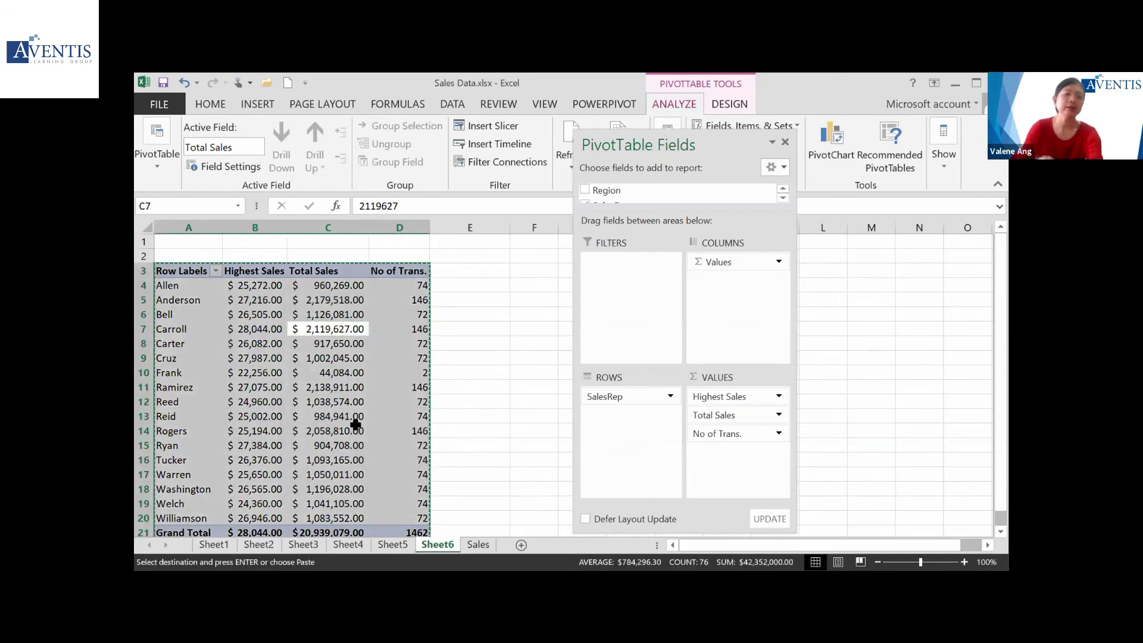
{"action": "left_click_drag", "start_coordinate": [690, 141], "coordinate": [798, 145]}
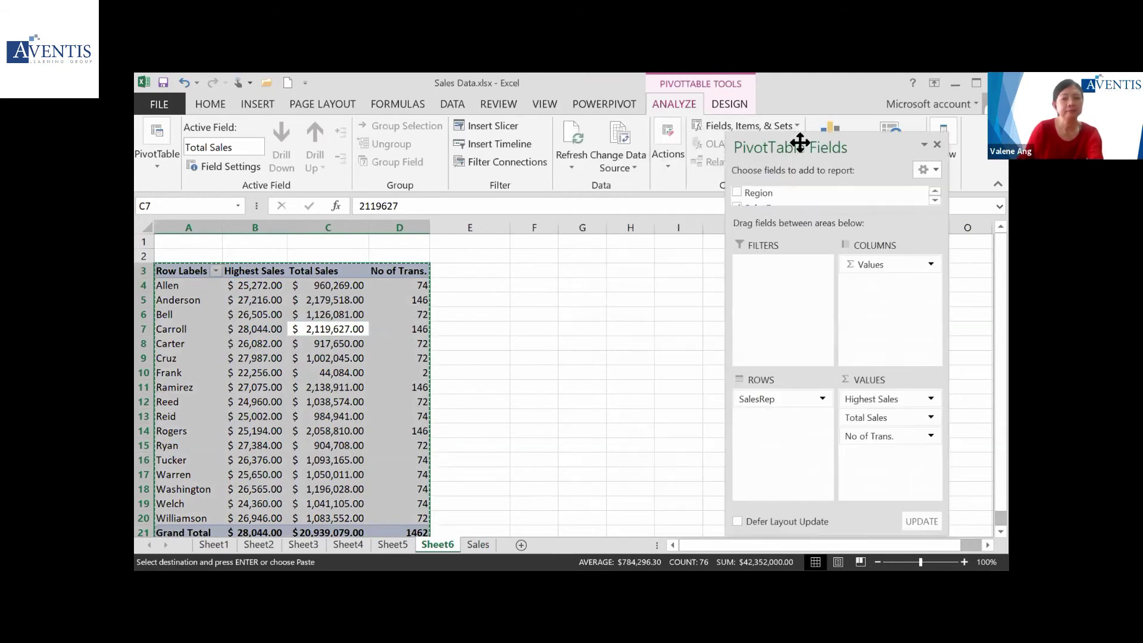
{"action": "left_click", "coordinate": [538, 271]}
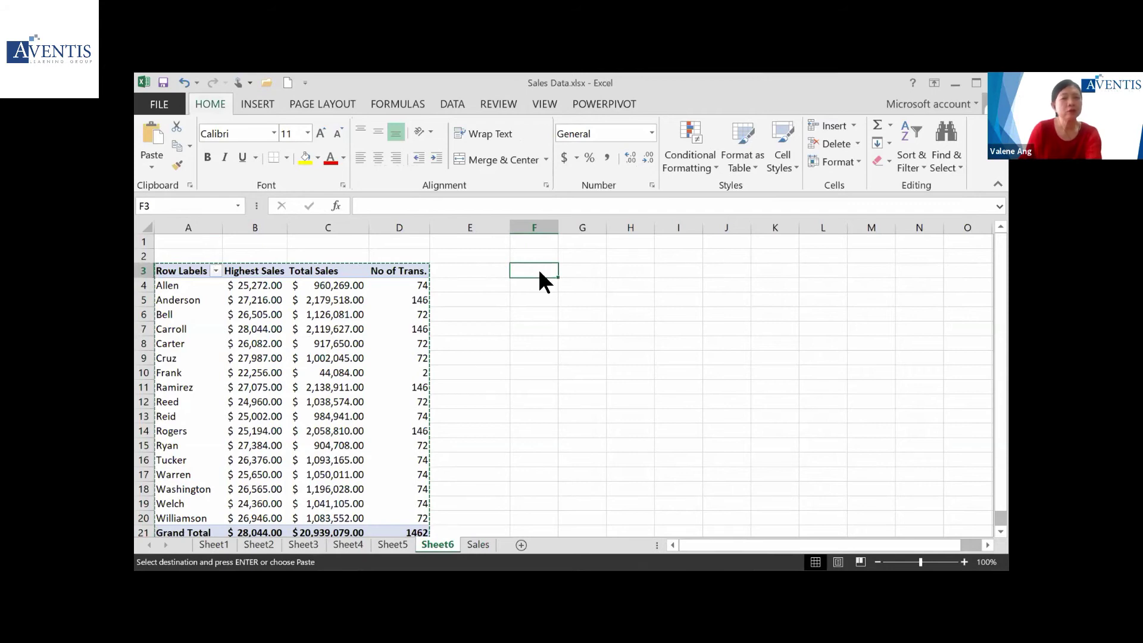
{"action": "right_click", "coordinate": [538, 269]}
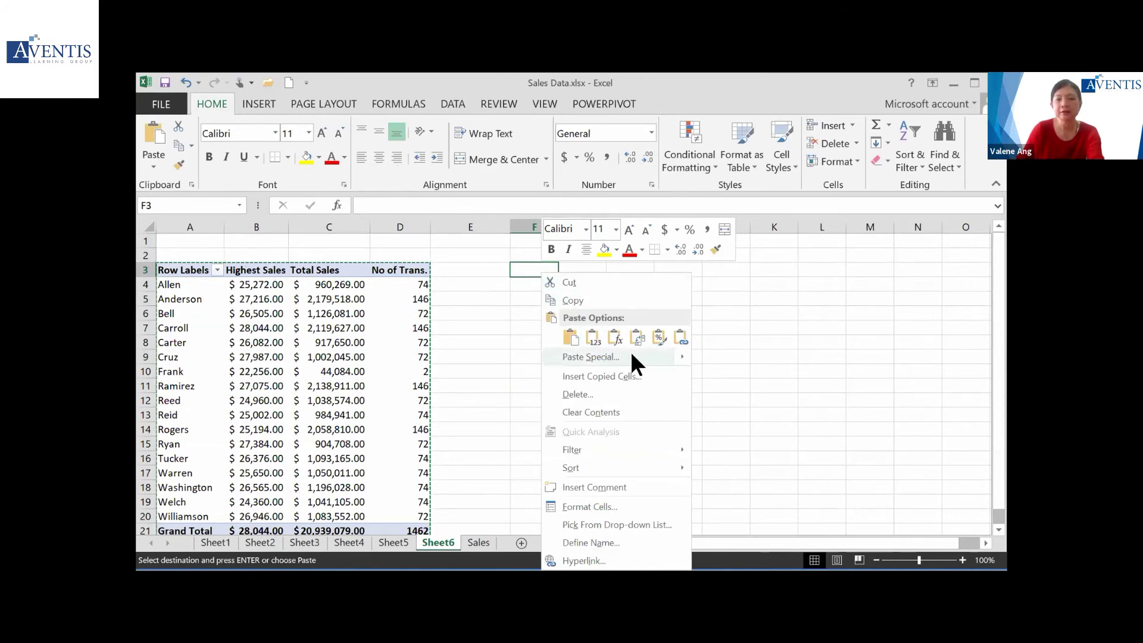
{"action": "mouse_move", "coordinate": [683, 356]}
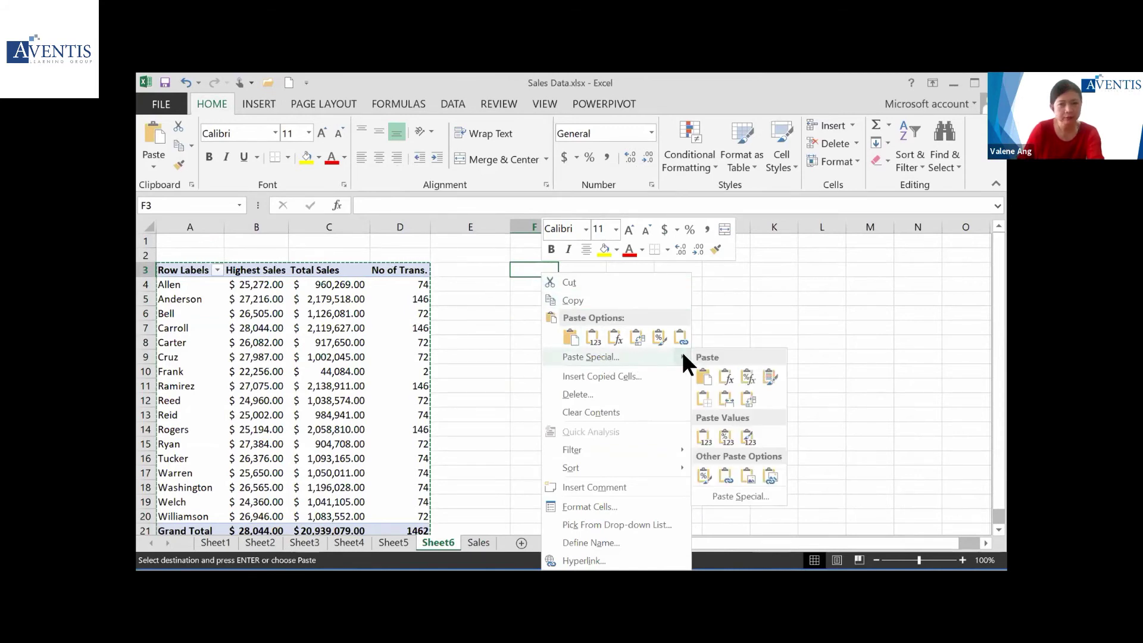
Paste with source column widths, then swap Highest Sales and No of Trans. for Quantity
{"action": "left_click", "coordinate": [724, 397]}
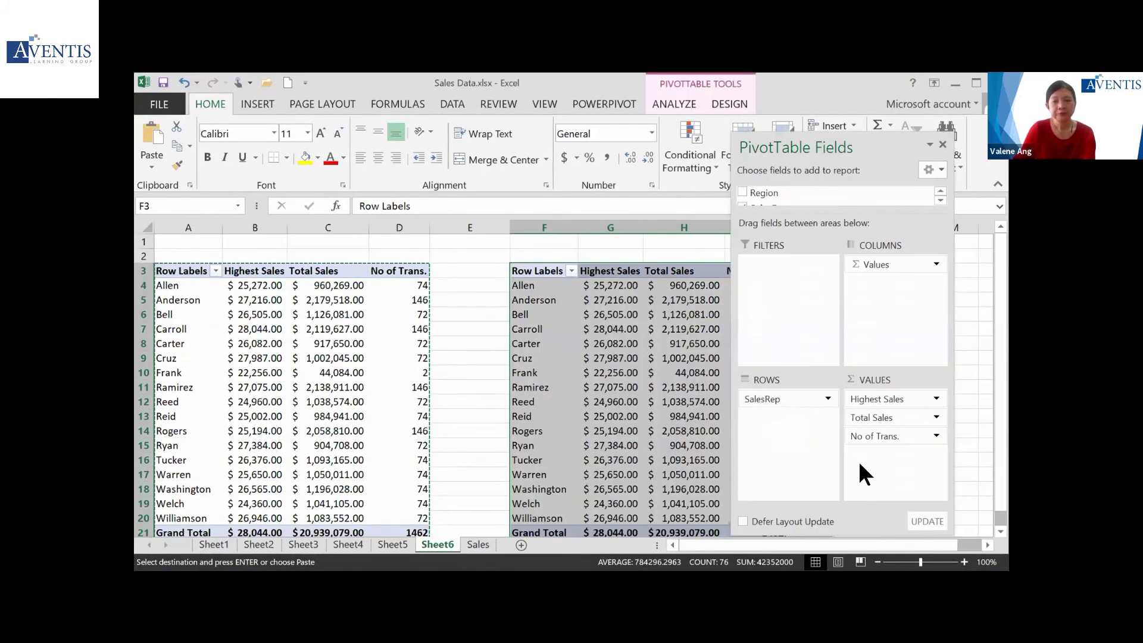
{"action": "mouse_move", "coordinate": [870, 418]}
{"action": "left_mouse_down"}
{"action": "mouse_move", "coordinate": [512, 416]}
{"action": "mouse_move", "coordinate": [872, 419]}
{"action": "left_mouse_up"}
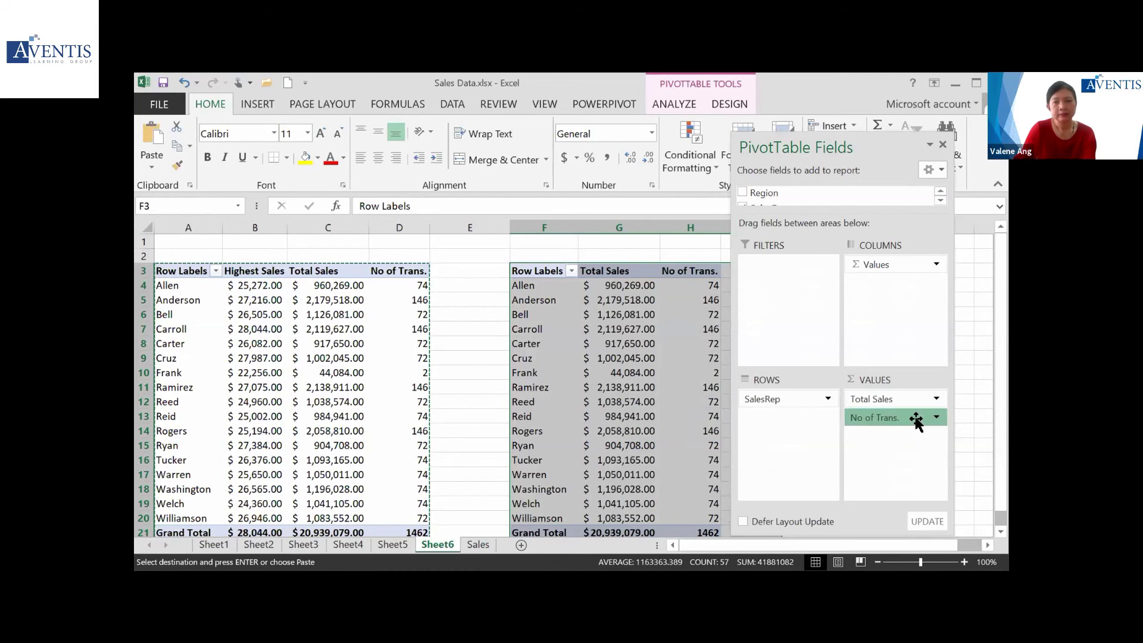
{"action": "left_click_drag", "start_coordinate": [916, 421], "coordinate": [477, 403]}
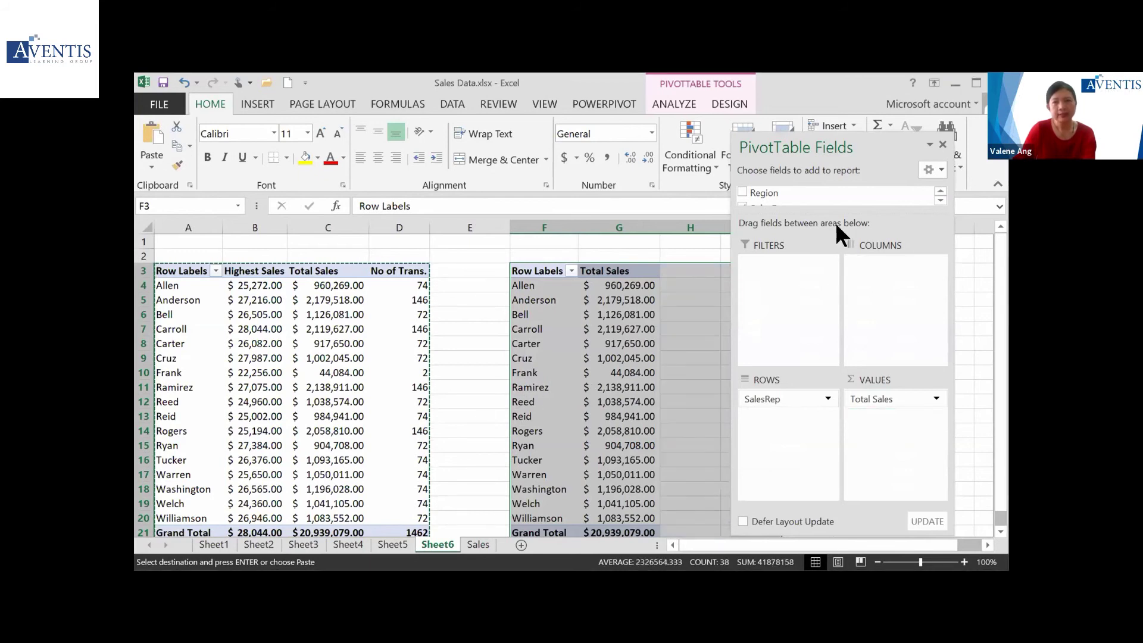
{"action": "left_click_drag", "start_coordinate": [837, 209], "coordinate": [837, 324]}
{"action": "left_click", "coordinate": [744, 269]}
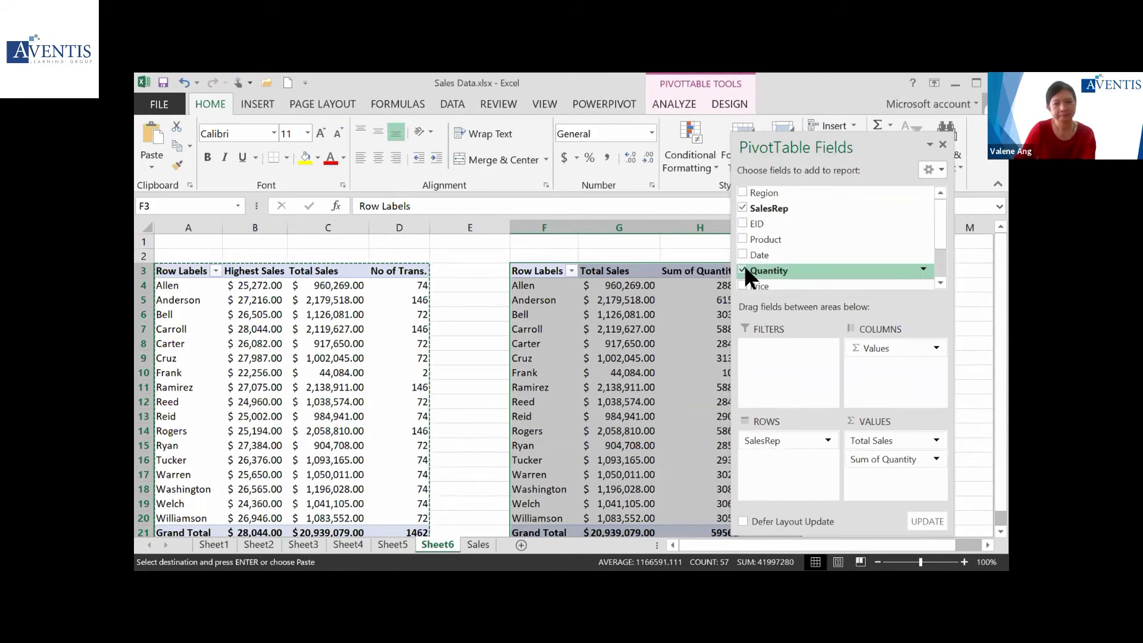
Narrow column E to pull the copied pivot table closer to the original
{"action": "left_click_drag", "start_coordinate": [795, 146], "coordinate": [838, 152]}
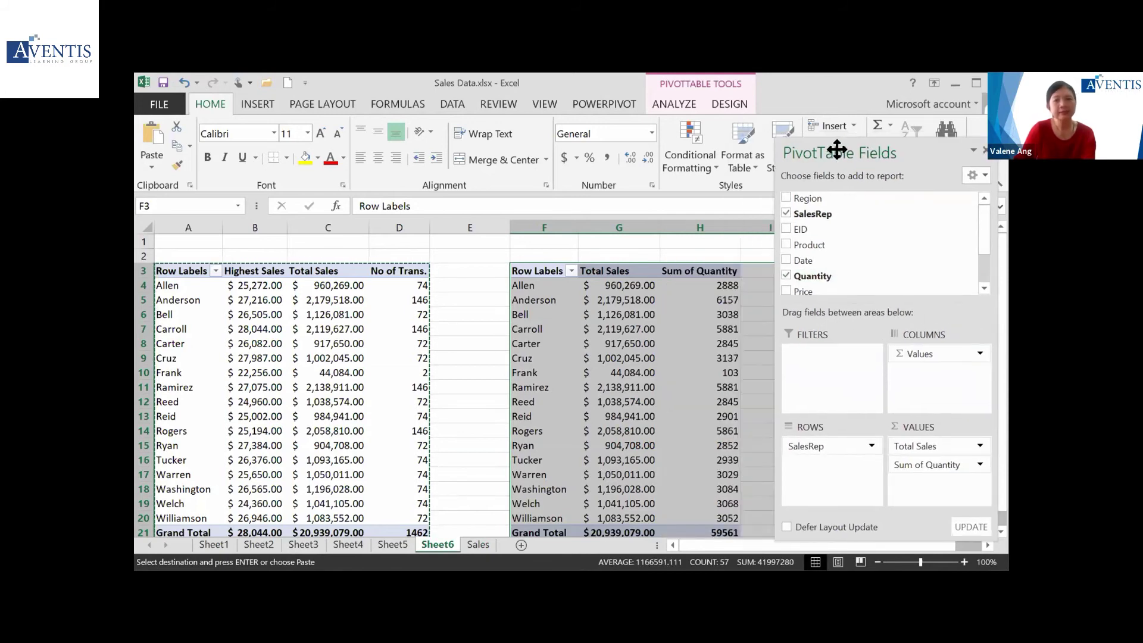
{"action": "left_click", "coordinate": [688, 296]}
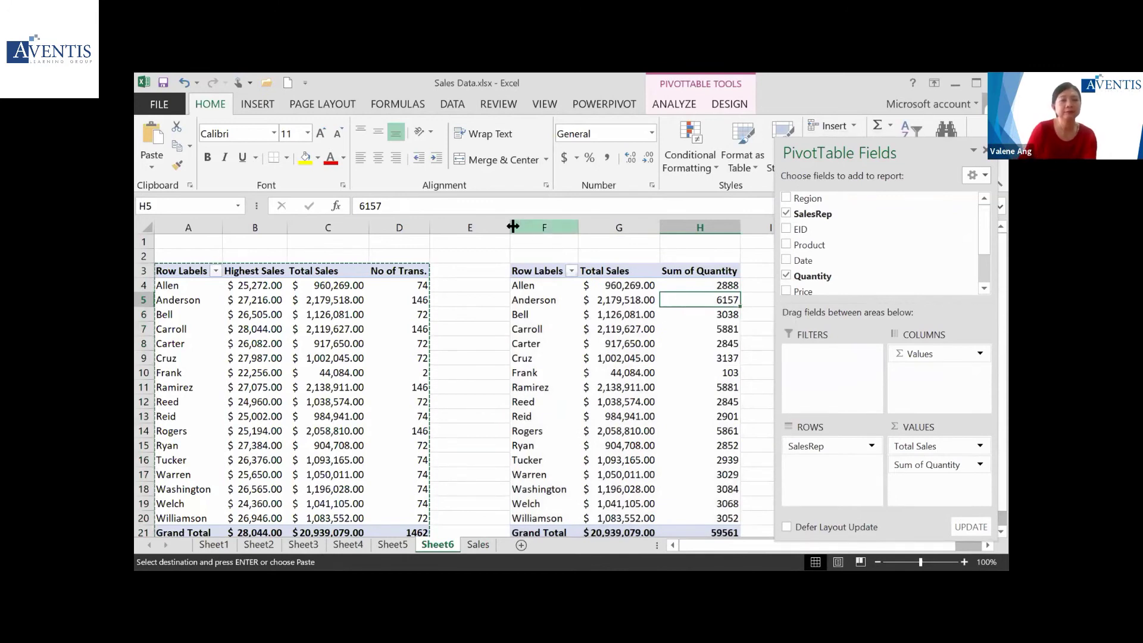
{"action": "left_click_drag", "start_coordinate": [511, 226], "coordinate": [487, 227]}
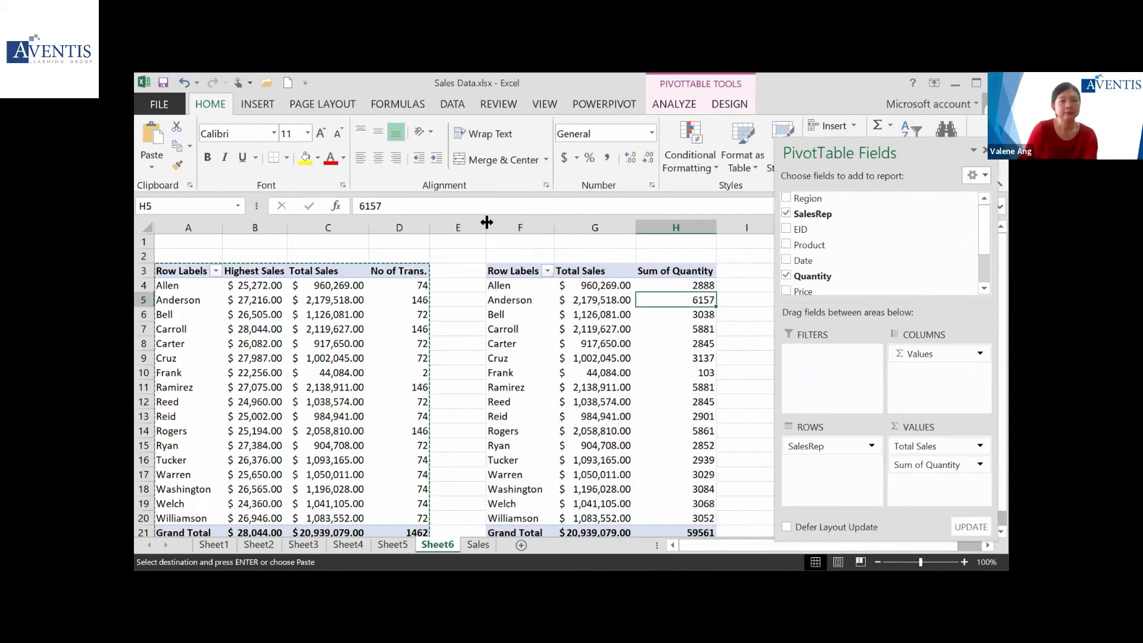
{"action": "left_click", "coordinate": [530, 316]}
Compare Total Sales values between the original and copied pivot tables, floating the field list
{"action": "left_click", "coordinate": [343, 323]}
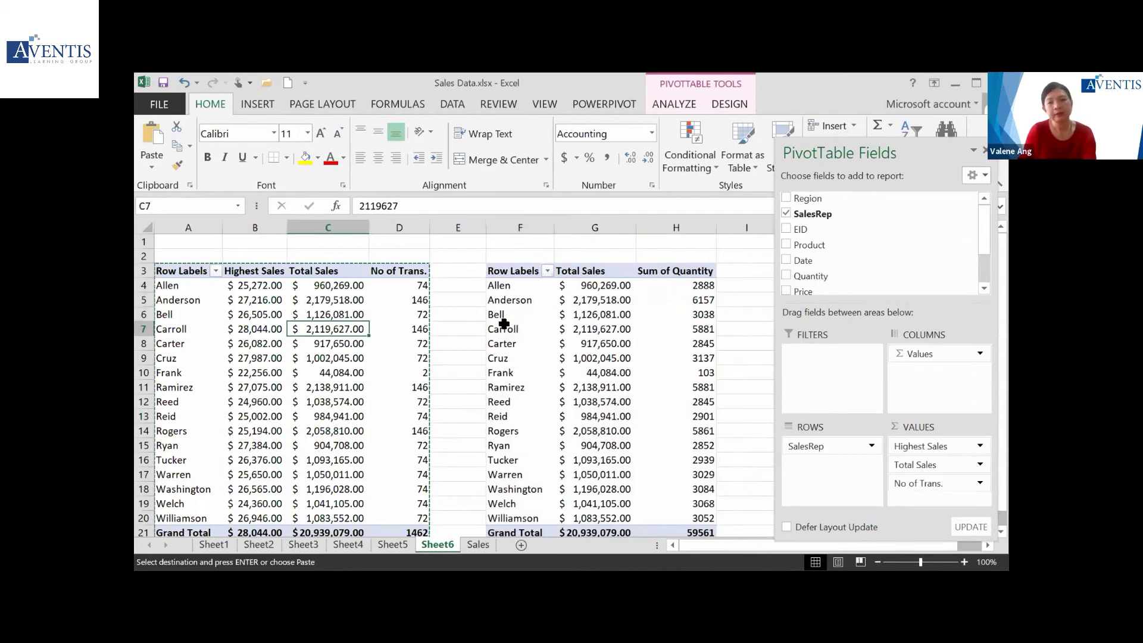
{"action": "key", "text": "Right"}
{"action": "key", "text": "Right"}
{"action": "key", "text": "Right"}
{"action": "key", "text": "Right"}
{"action": "mouse_move", "coordinate": [572, 326]}
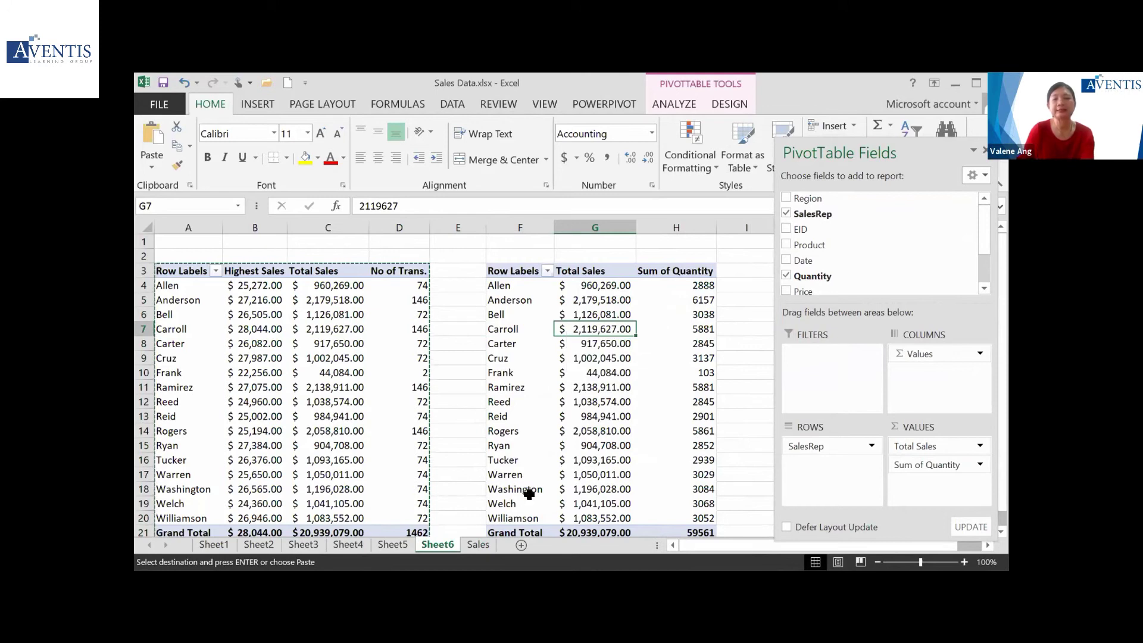
{"action": "left_click_drag", "start_coordinate": [868, 150], "coordinate": [821, 136]}
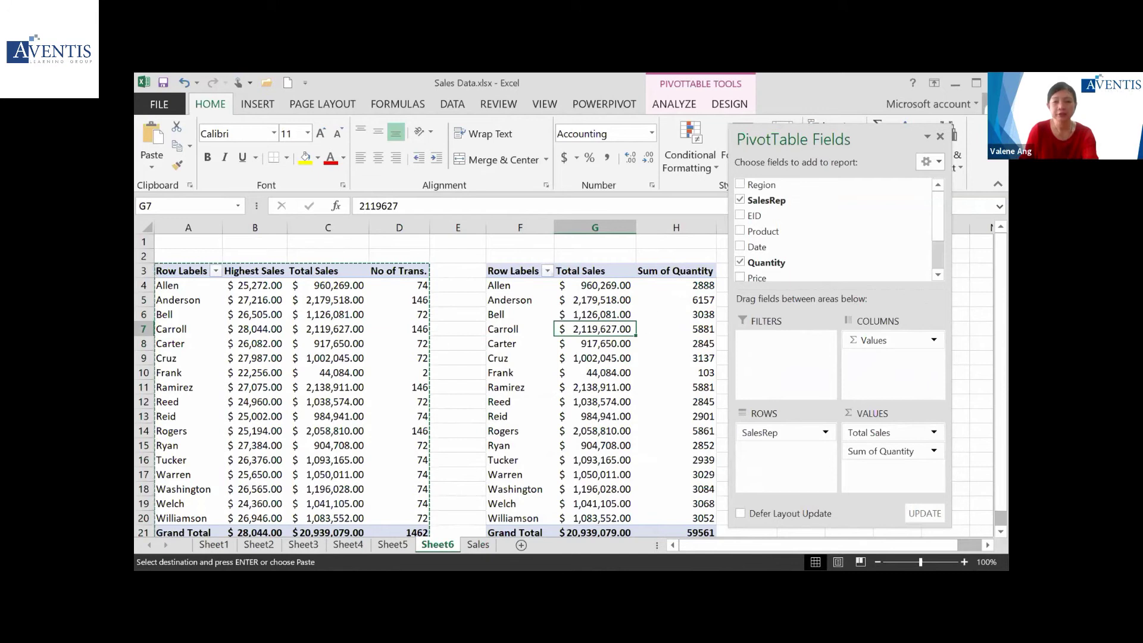
{"action": "left_click", "coordinate": [398, 365]}
{"action": "left_click", "coordinate": [558, 366]}
{"action": "left_click", "coordinate": [338, 357]}
{"action": "left_click", "coordinate": [503, 352]}
{"action": "left_click", "coordinate": [327, 343]}
{"action": "left_click", "coordinate": [560, 357]}
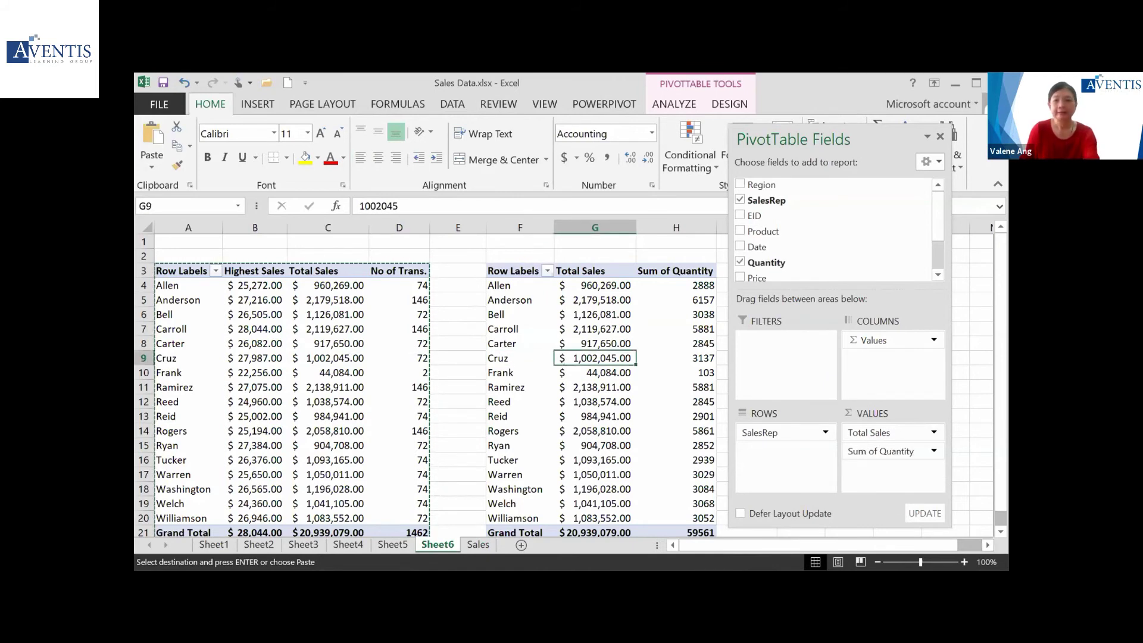
Review the copy's per-rep Total Sales and its Row Labels header
{"action": "left_click", "coordinate": [988, 545]}
{"action": "left_click", "coordinate": [988, 545]}
{"action": "left_click", "coordinate": [988, 546]}
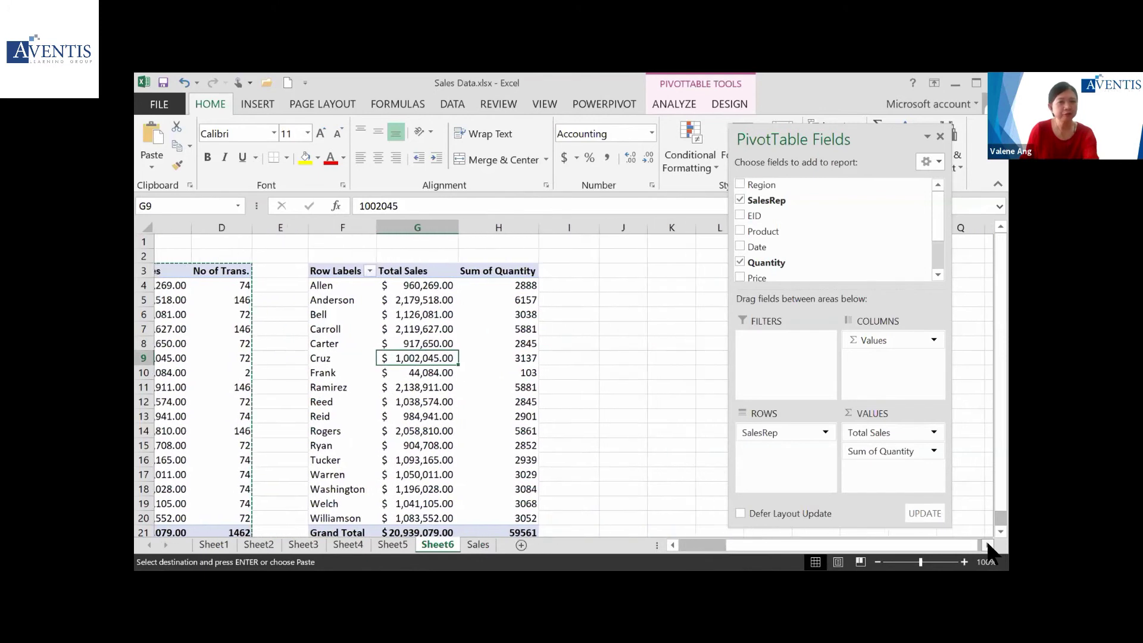
{"action": "left_click", "coordinate": [988, 546]}
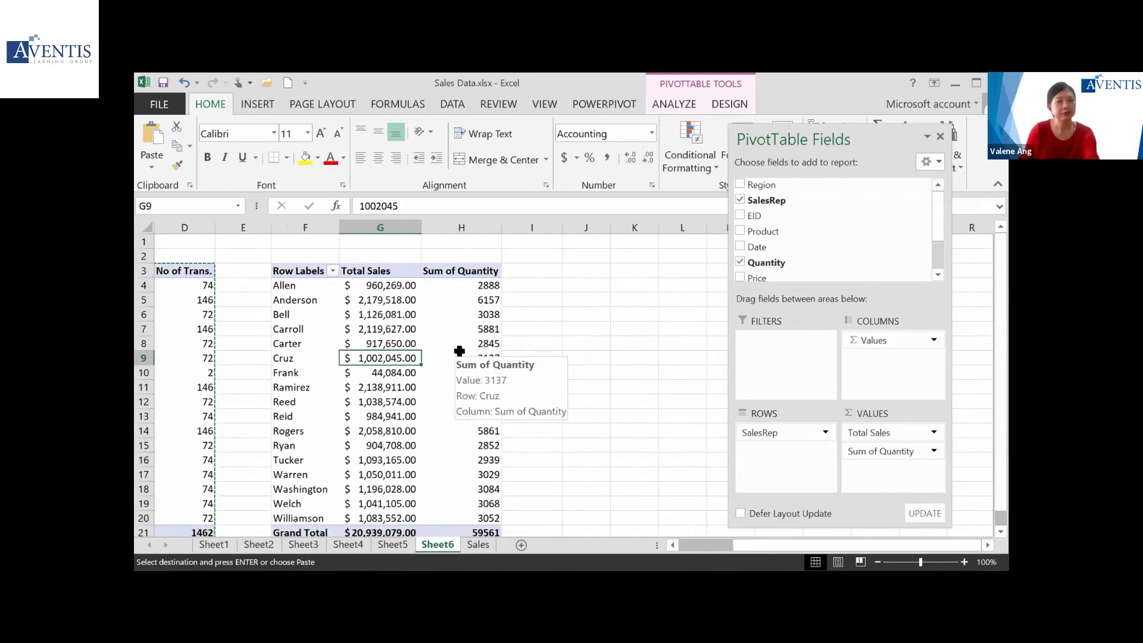
{"action": "left_click", "coordinate": [367, 320]}
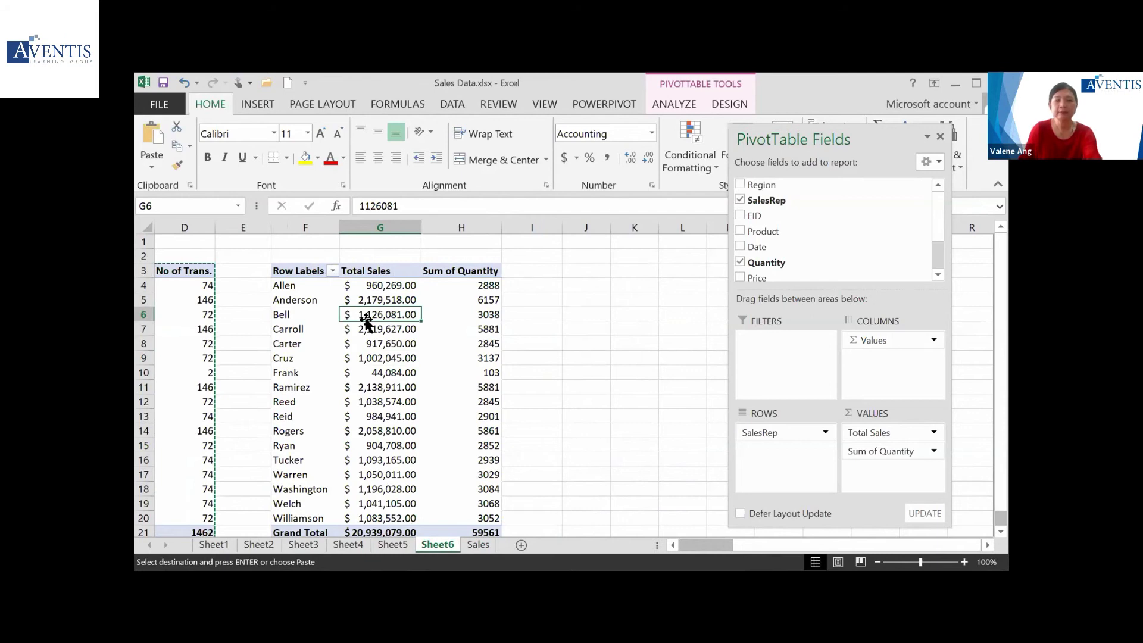
{"action": "left_click", "coordinate": [305, 271]}
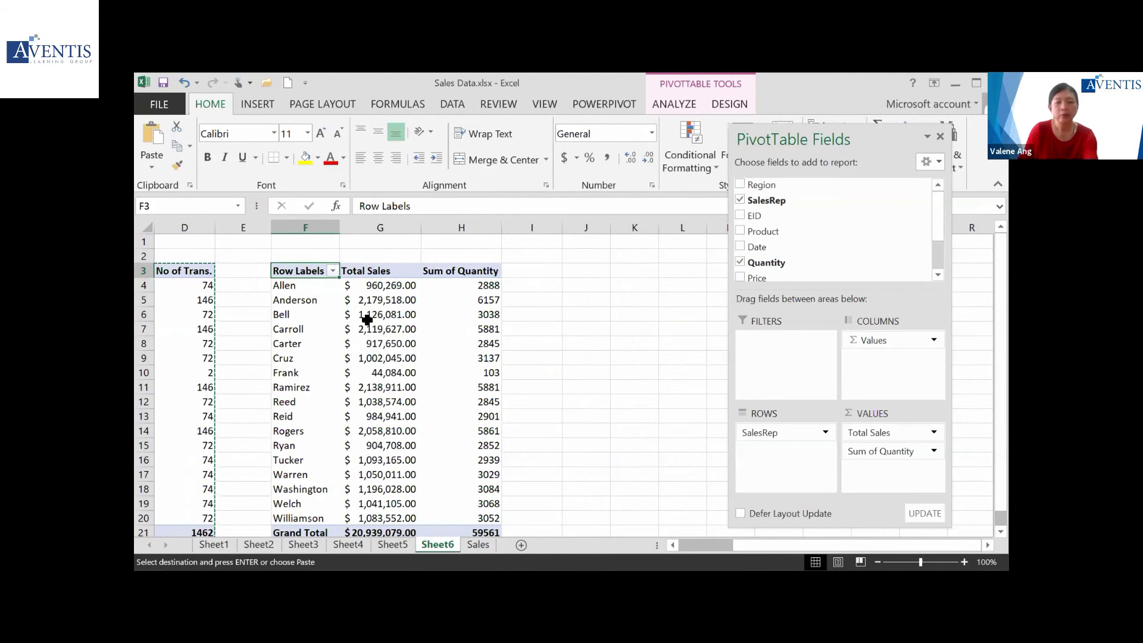
{"action": "mouse_move", "coordinate": [367, 321]}
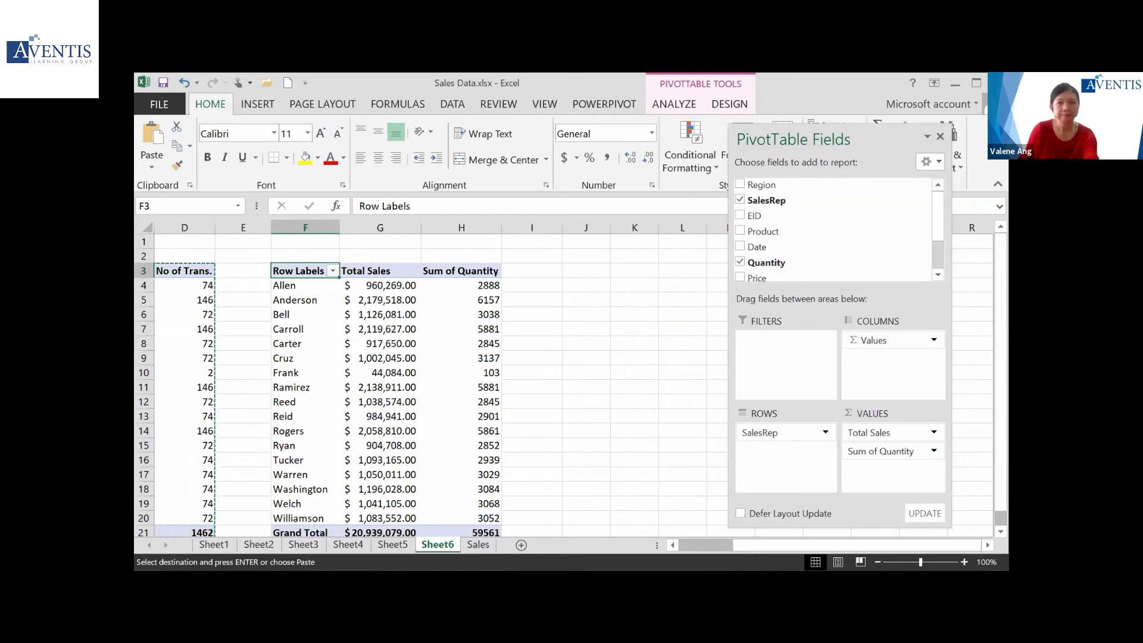
Set the copied pivot table's report layout to Show in Tabular Form
{"action": "left_click_drag", "start_coordinate": [712, 120], "coordinate": [812, 116]}
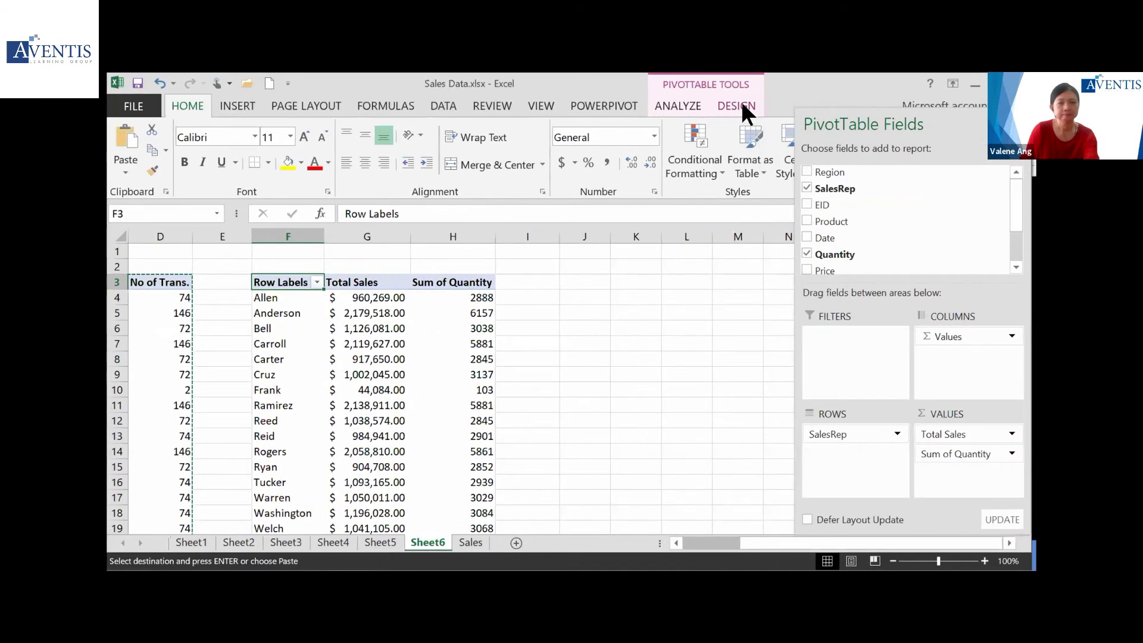
{"action": "left_click", "coordinate": [743, 103]}
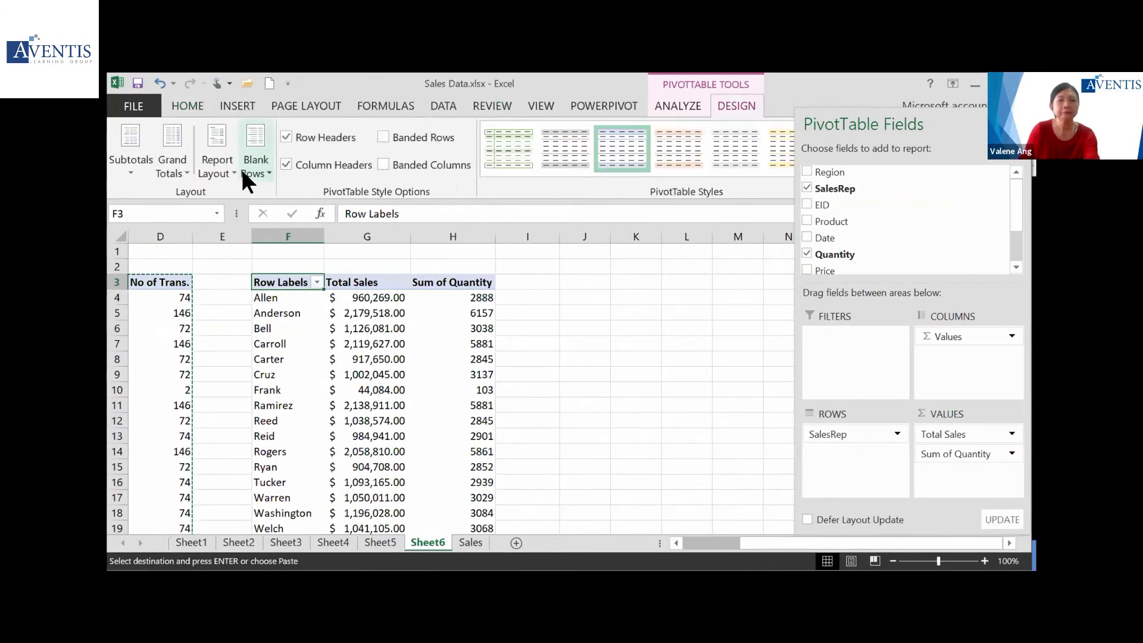
{"action": "left_click", "coordinate": [225, 168]}
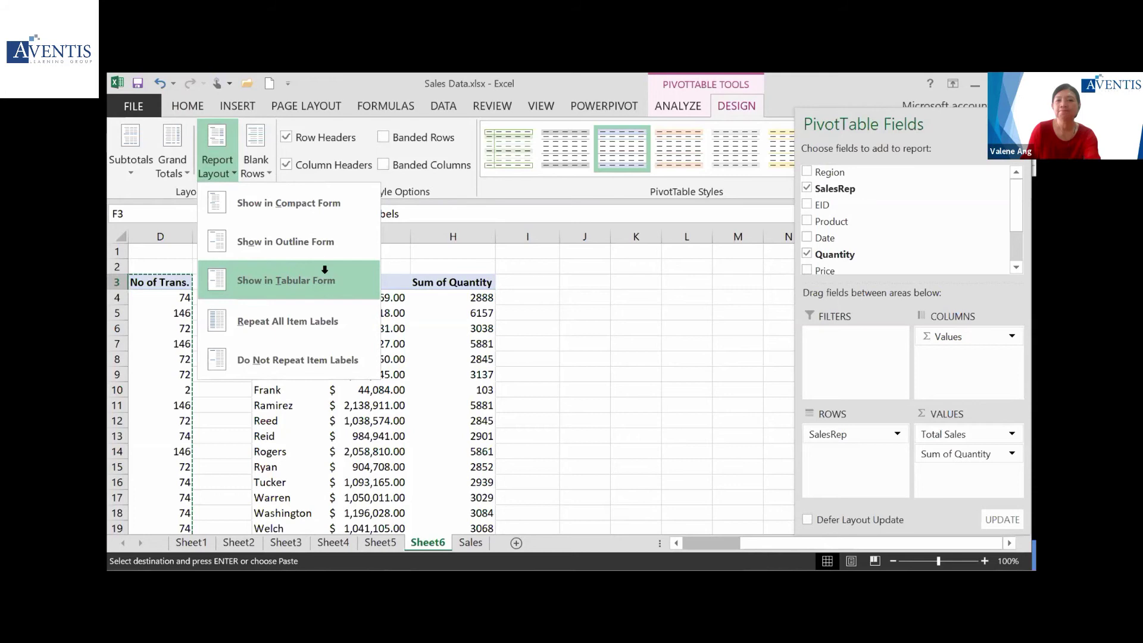
{"action": "left_click", "coordinate": [325, 279]}
{"action": "left_click", "coordinate": [225, 168]}
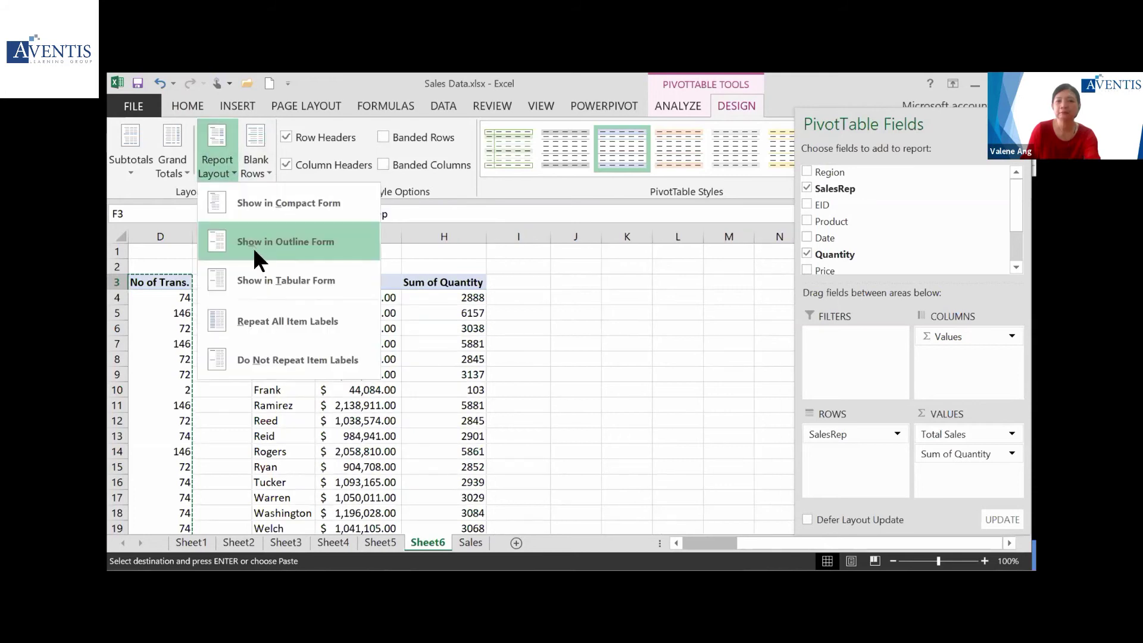
{"action": "left_click", "coordinate": [260, 269]}
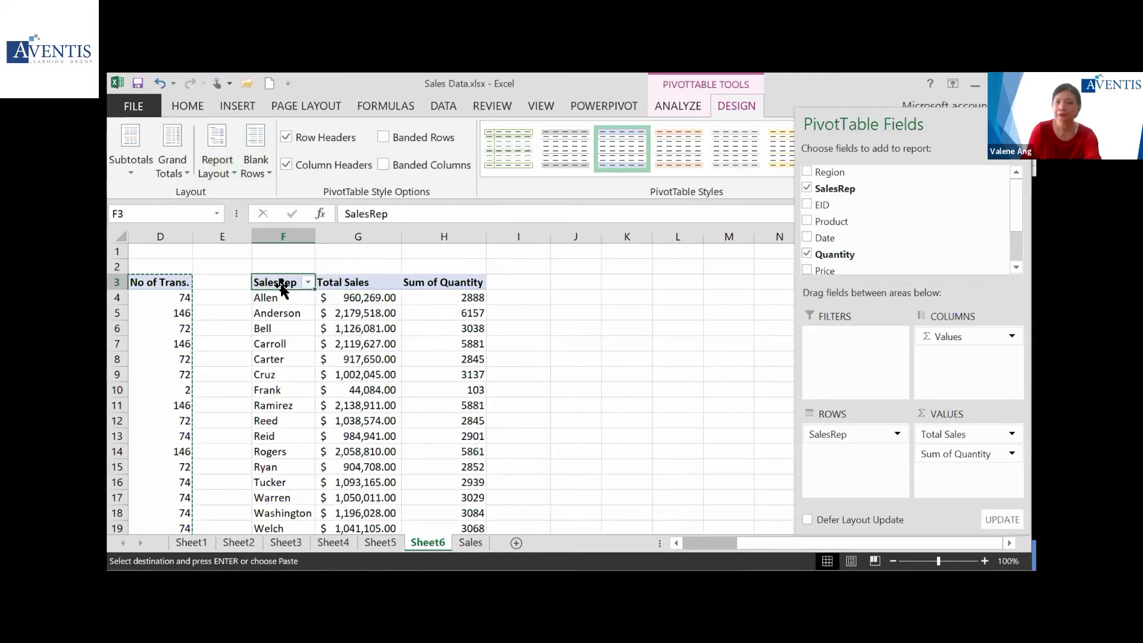
Check the new SalesRep, Total Sales and Sum of Quantity header cells
{"action": "left_click", "coordinate": [357, 284]}
{"action": "left_click", "coordinate": [447, 282]}
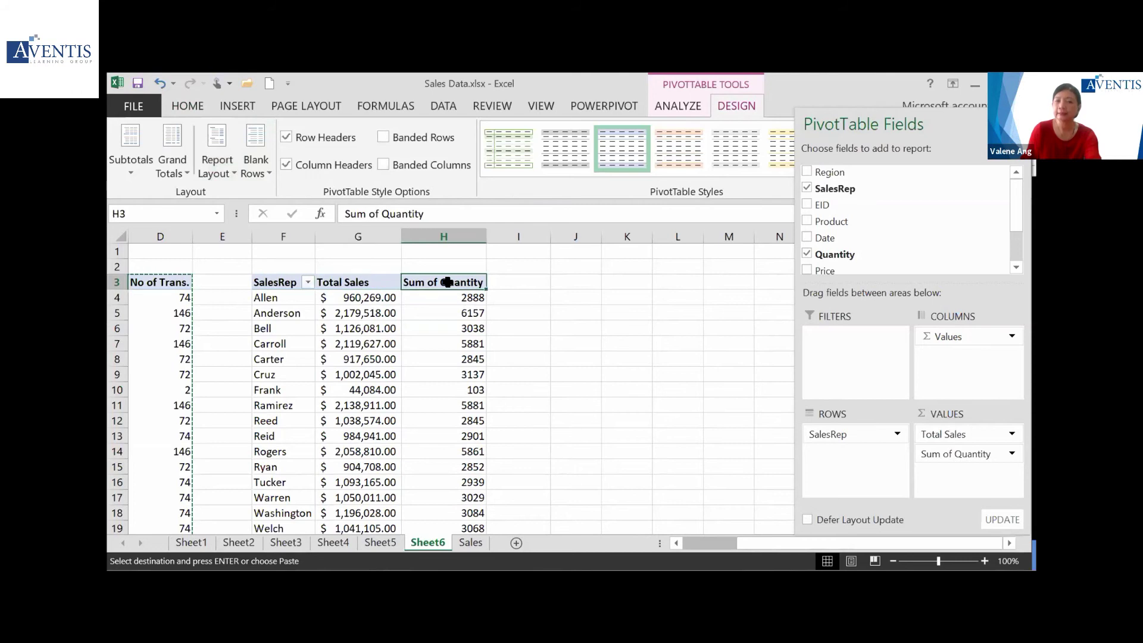
{"action": "left_click", "coordinate": [387, 282]}
{"action": "key", "text": "Left"}
{"action": "left_click", "coordinate": [337, 281]}
{"action": "left_click", "coordinate": [424, 281]}
{"action": "scroll", "coordinate": [473, 378], "scroll_direction": "down", "scroll_amount": 4}
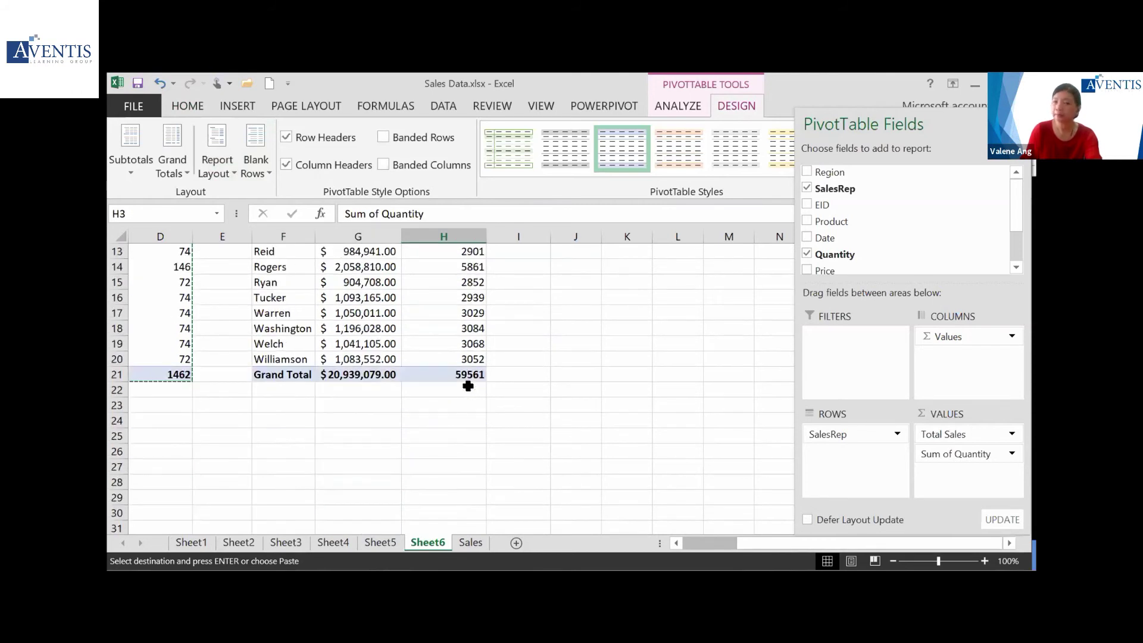
{"action": "scroll", "coordinate": [468, 387], "scroll_direction": "up", "scroll_amount": 4}
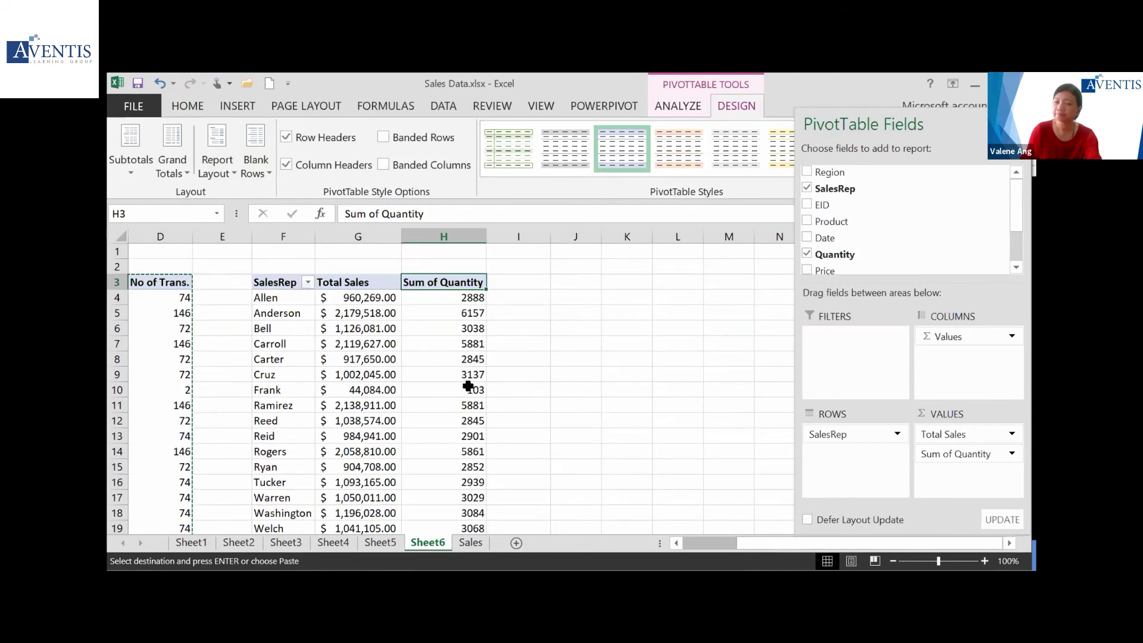
Clear the leftover column D copy marquee and start a PivotChart from the INSERT tab
{"action": "left_click", "coordinate": [397, 357]}
{"action": "mouse_move", "coordinate": [397, 355]}
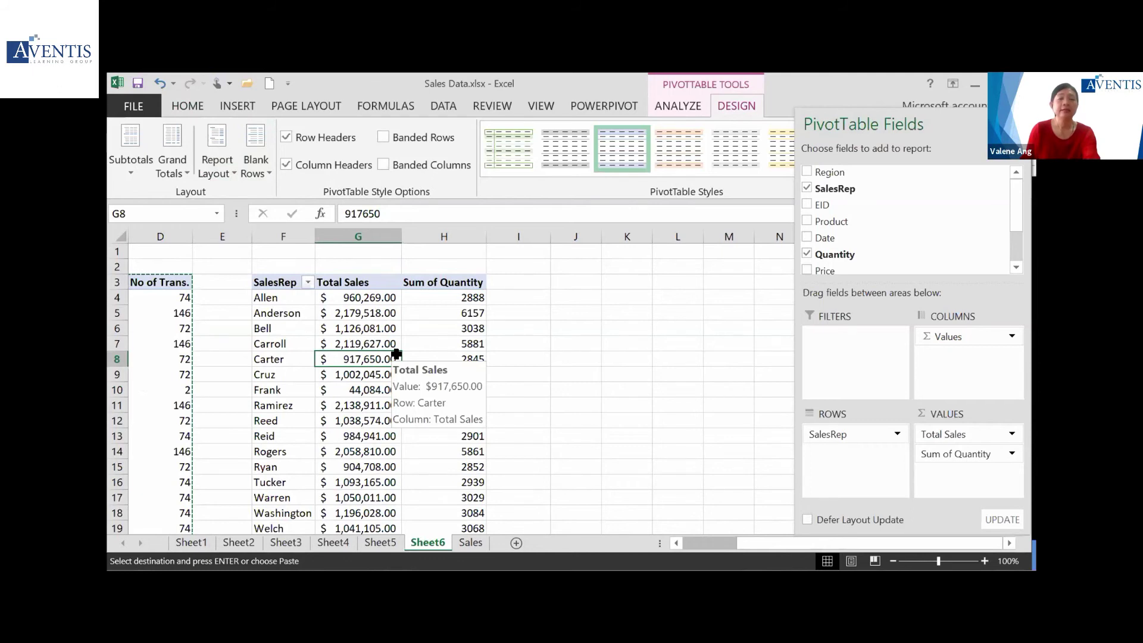
{"action": "left_click", "coordinate": [247, 106]}
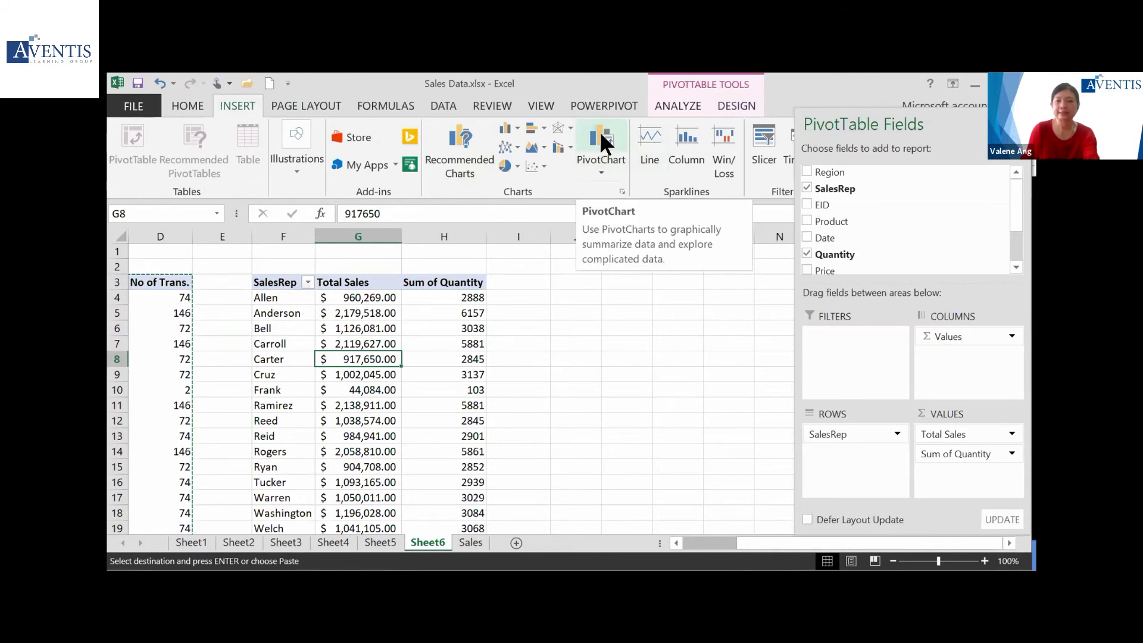
{"action": "key", "text": "Escape"}
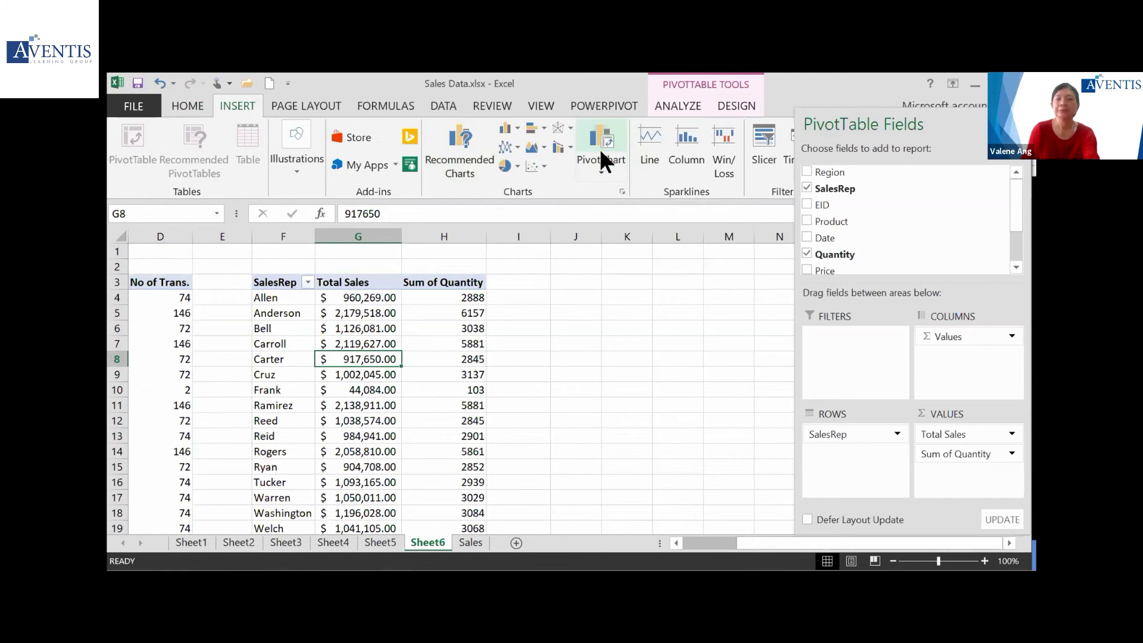
{"action": "left_click", "coordinate": [599, 143]}
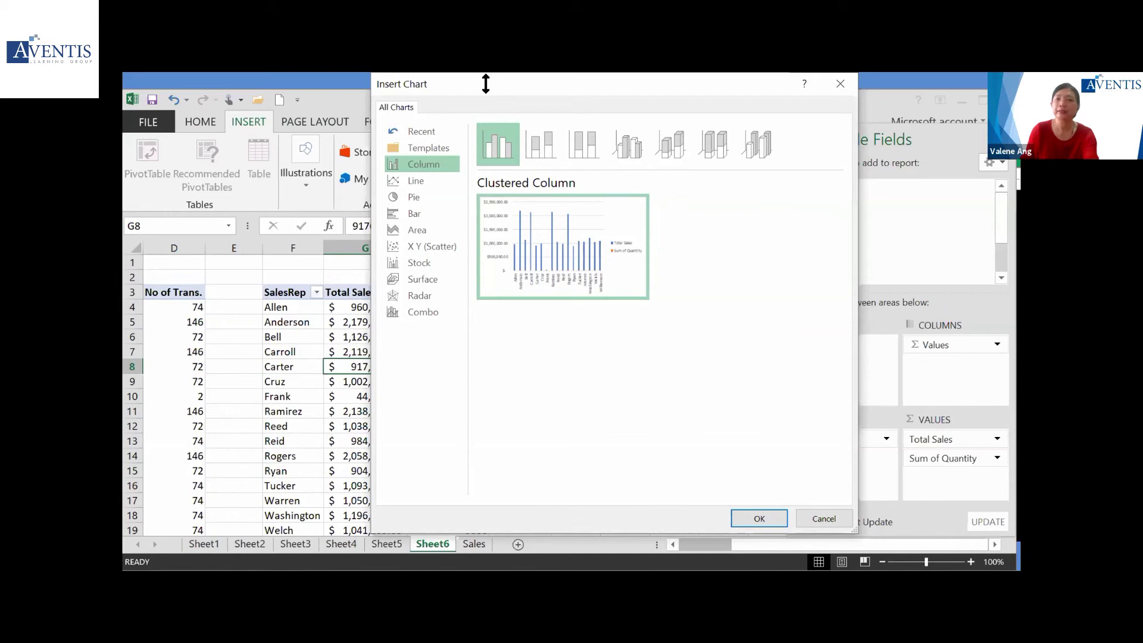
Insert a clustered column PivotChart of Total Sales and Sum of Quantity and move it right of the table
{"action": "mouse_move", "coordinate": [568, 265]}
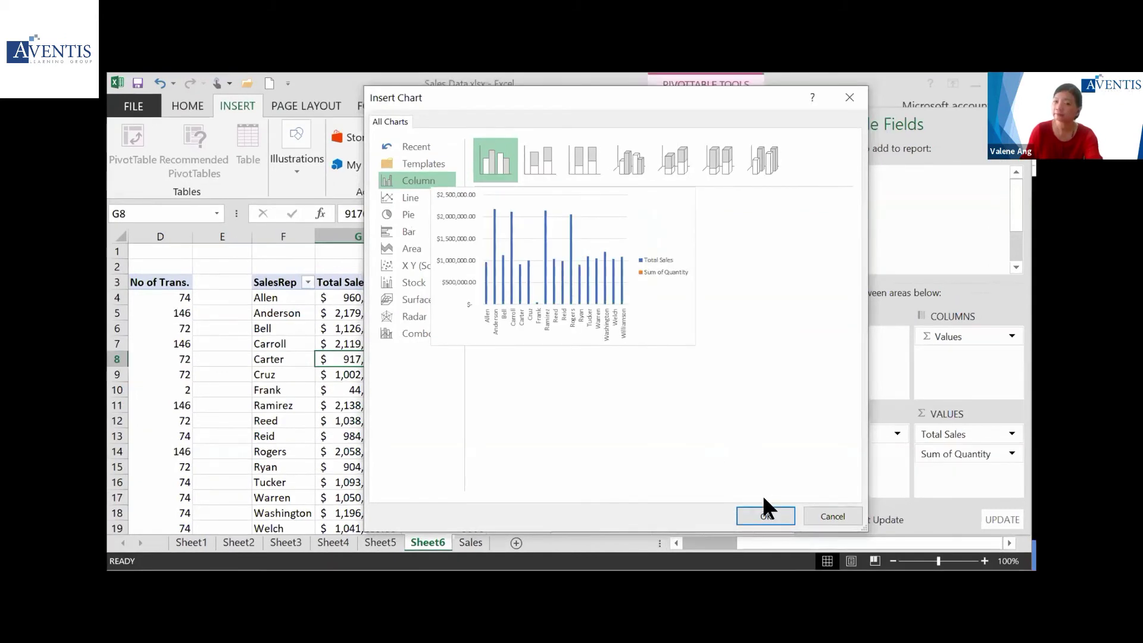
{"action": "left_click", "coordinate": [766, 516]}
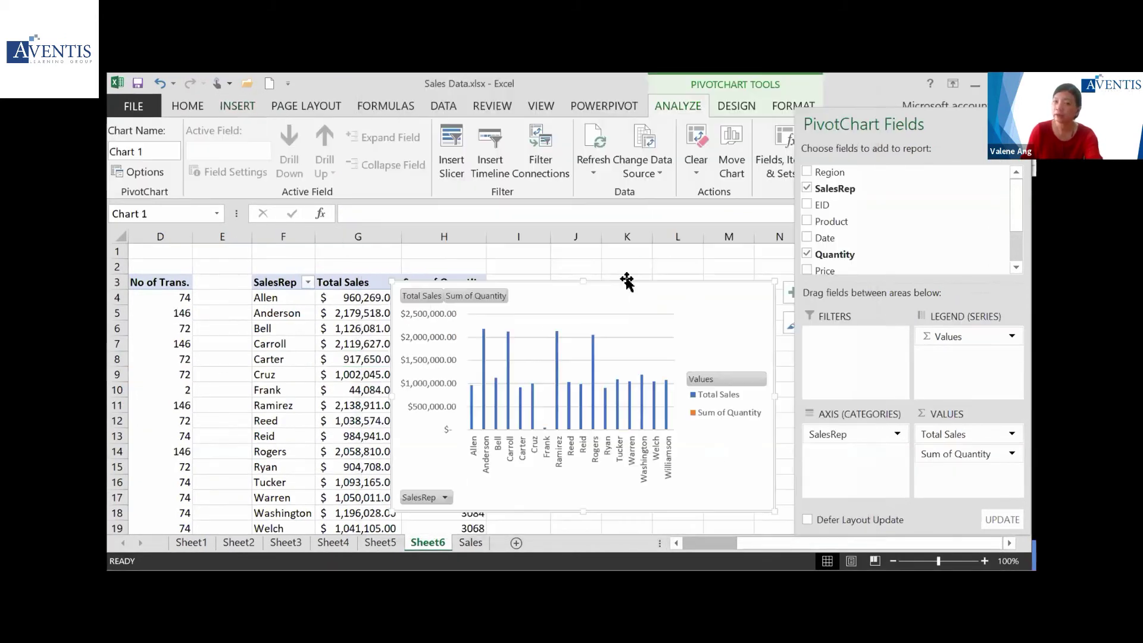
{"action": "left_click", "coordinate": [721, 408]}
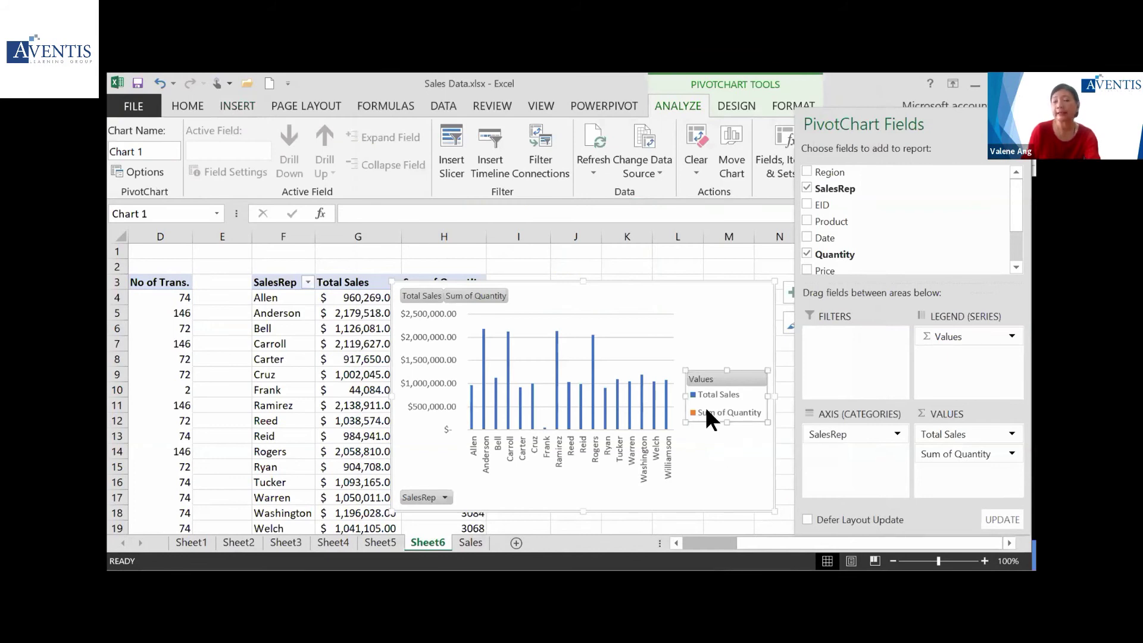
{"action": "left_click_drag", "start_coordinate": [597, 288], "coordinate": [736, 286]}
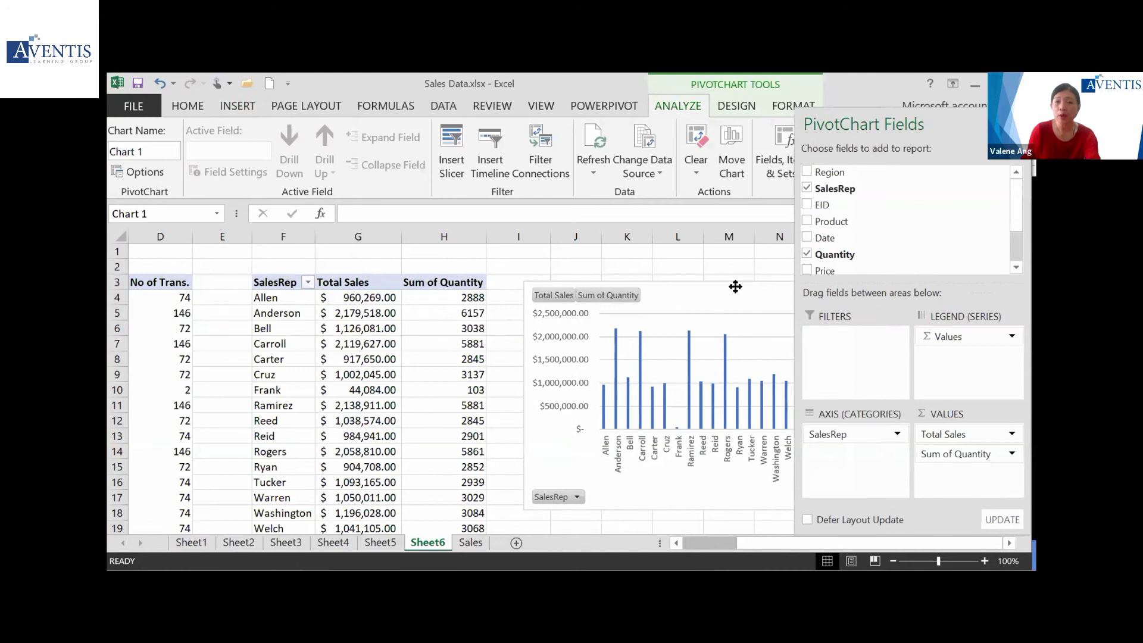
{"action": "left_click", "coordinate": [470, 315]}
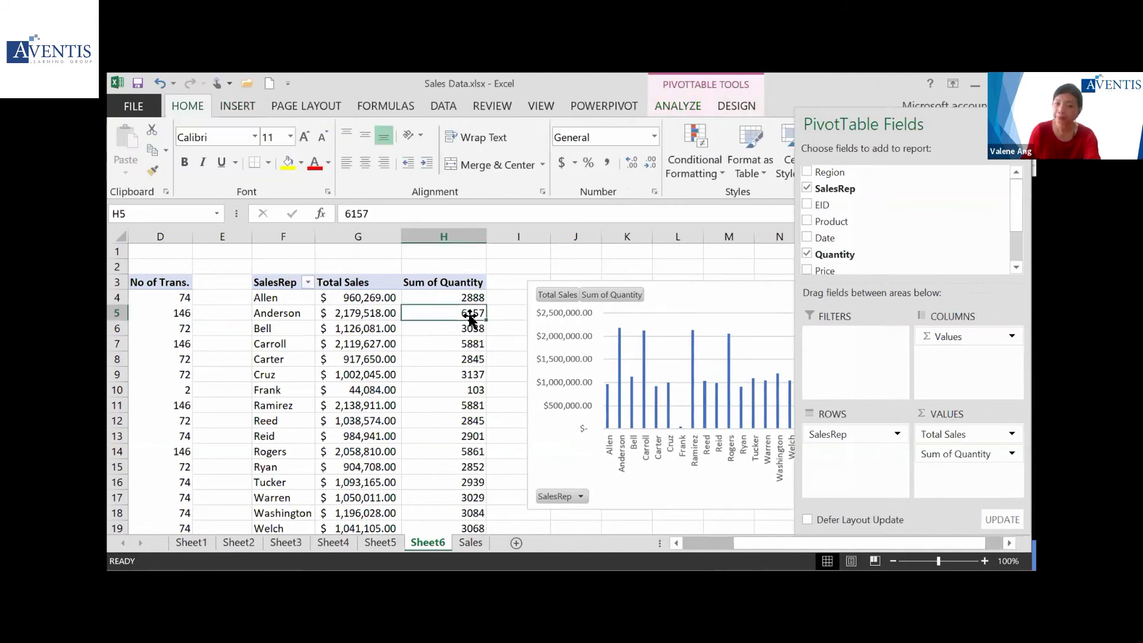
Reposition the PivotChart lower and further right, clear of the Total Sales and quantity columns
{"action": "left_click", "coordinate": [378, 313]}
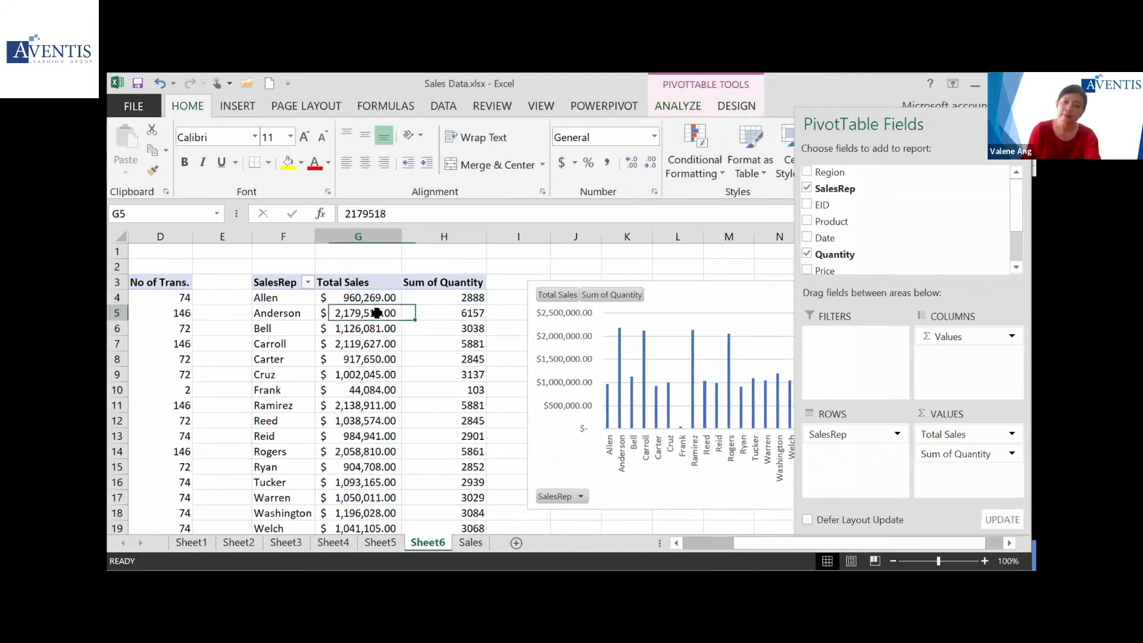
{"action": "left_click", "coordinate": [457, 313]}
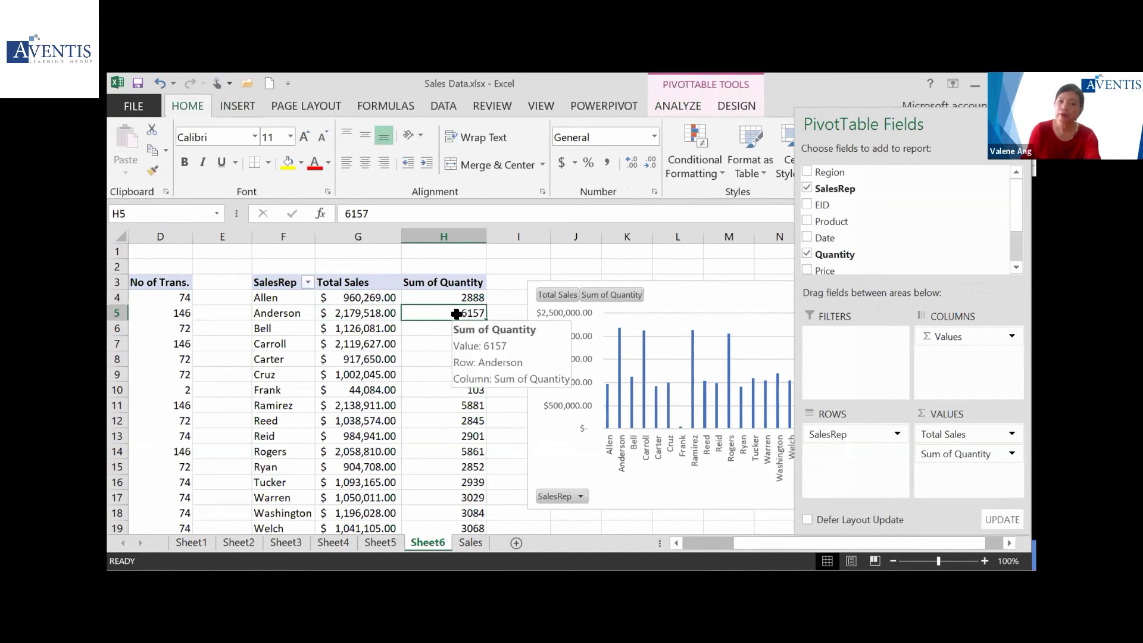
{"action": "left_click", "coordinate": [373, 316]}
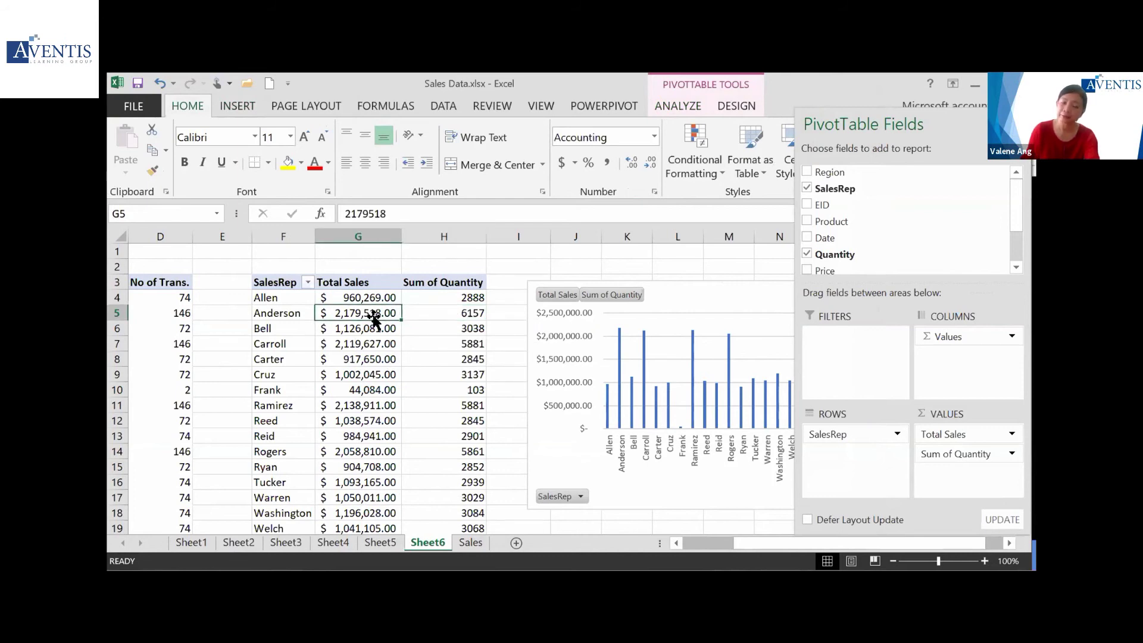
{"action": "left_click_drag", "start_coordinate": [666, 288], "coordinate": [644, 286]}
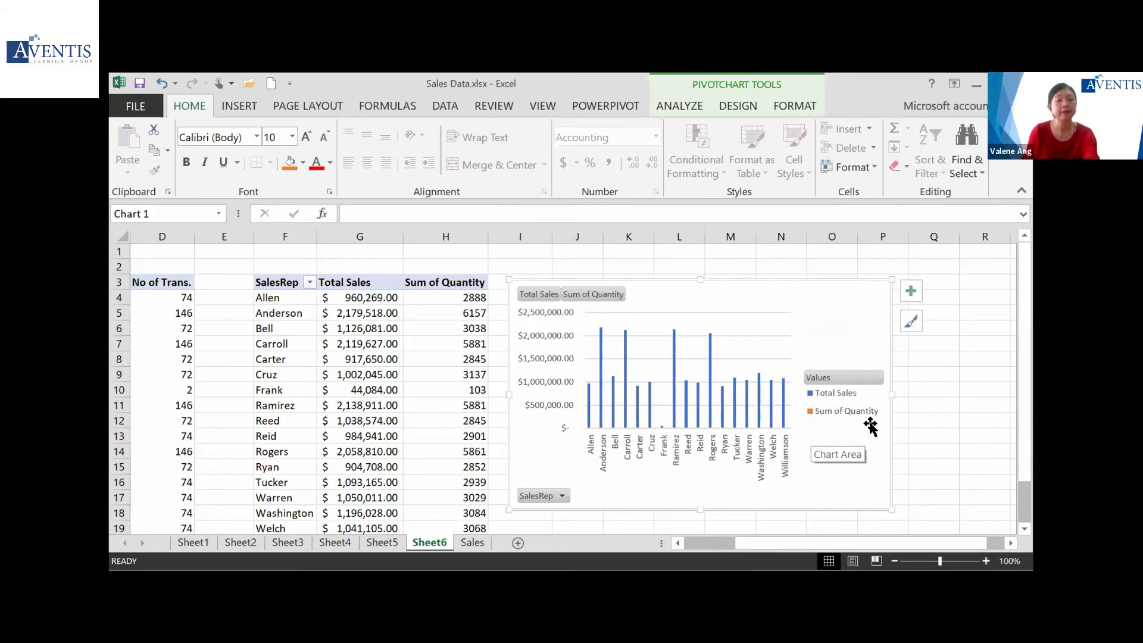
{"action": "left_click", "coordinate": [467, 374]}
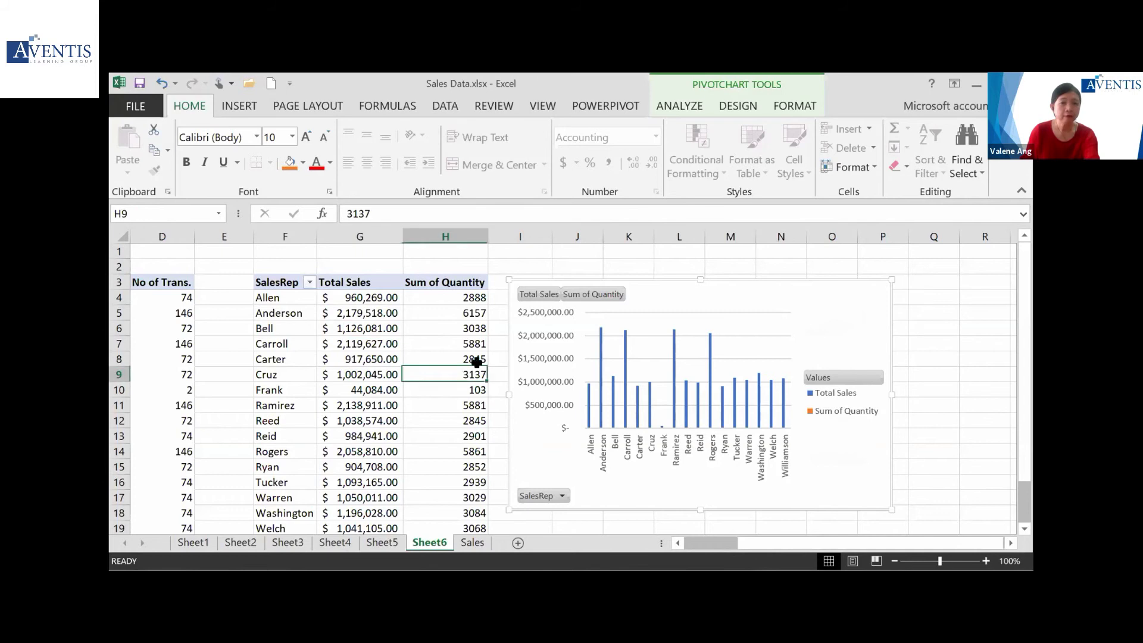
{"action": "left_click_drag", "start_coordinate": [695, 293], "coordinate": [808, 440]}
{"action": "left_click", "coordinate": [428, 331]}
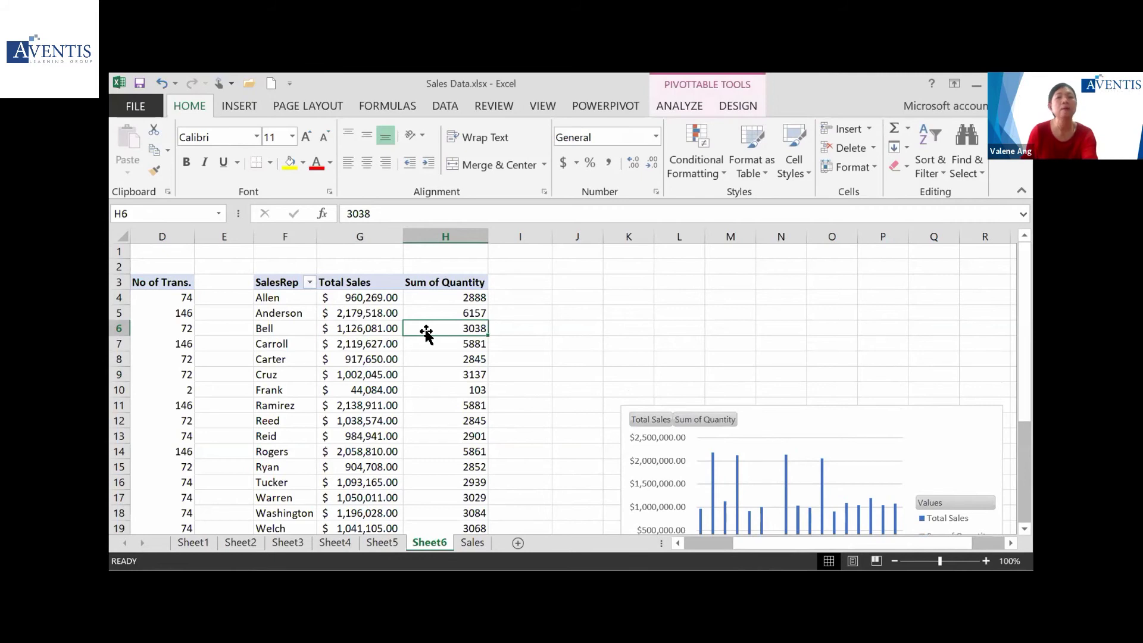
Preview the Clustered Column – Line on Secondary Axis combo for Total Sales and Sum of Quantity
{"action": "left_click", "coordinate": [382, 328]}
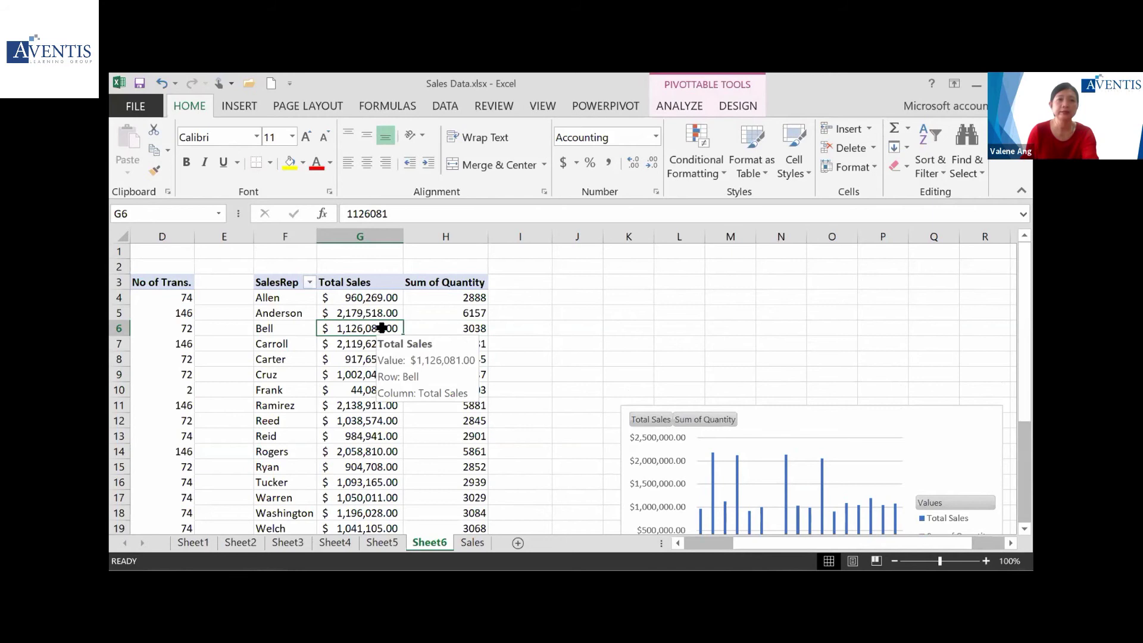
{"action": "left_click", "coordinate": [237, 104]}
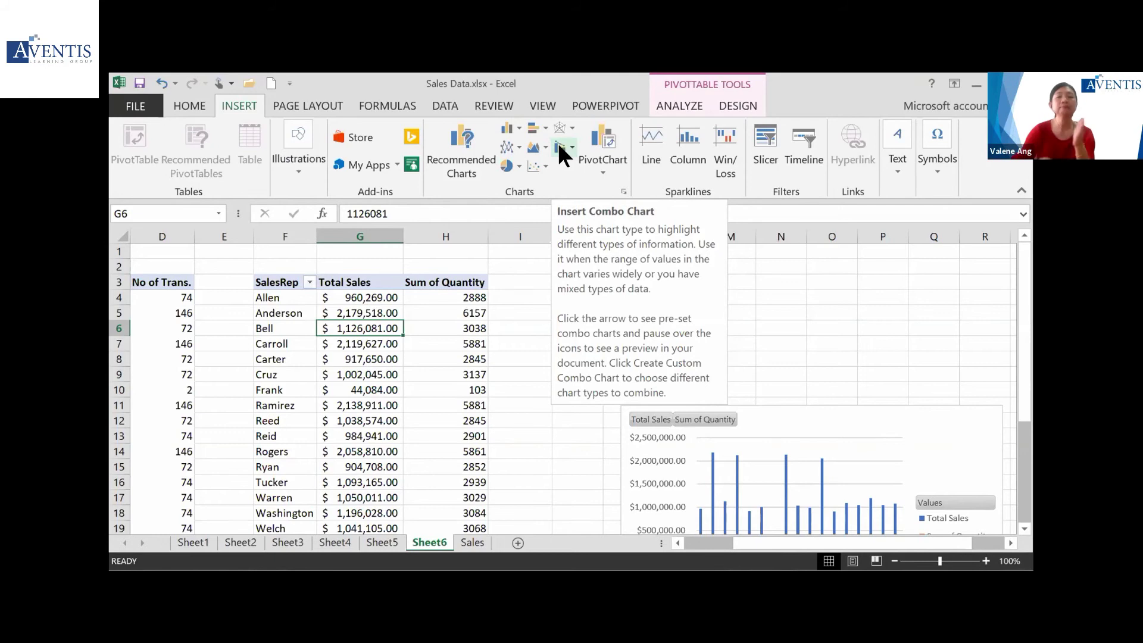
{"action": "left_click", "coordinate": [294, 281]}
{"action": "left_click", "coordinate": [287, 329]}
{"action": "key", "text": "Up"}
{"action": "key", "text": "Up"}
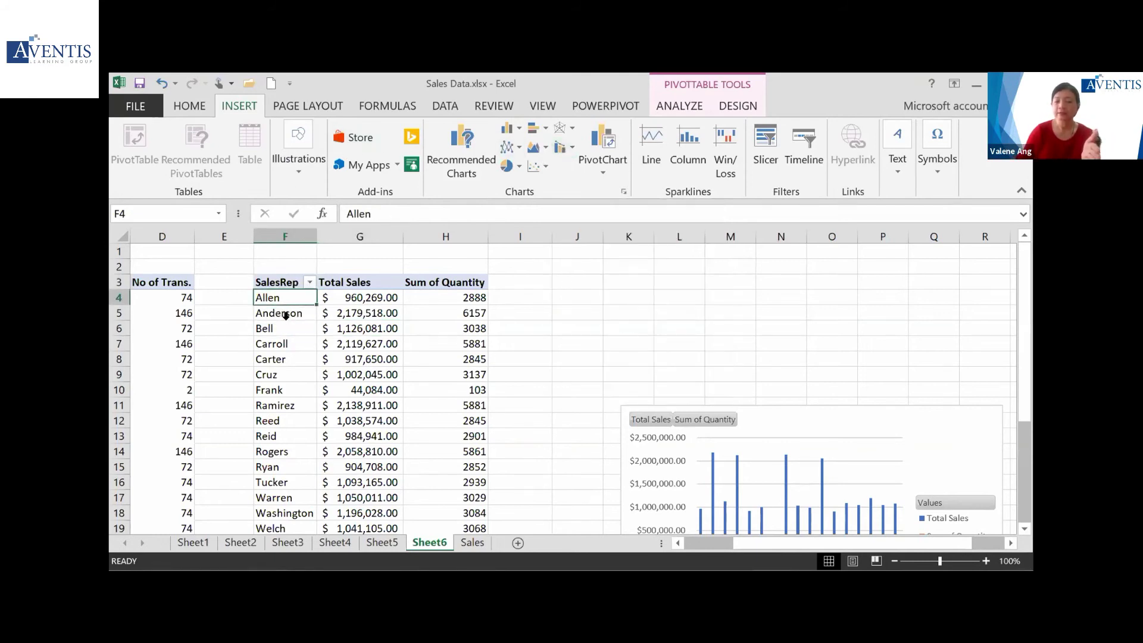
{"action": "left_click", "coordinate": [371, 294]}
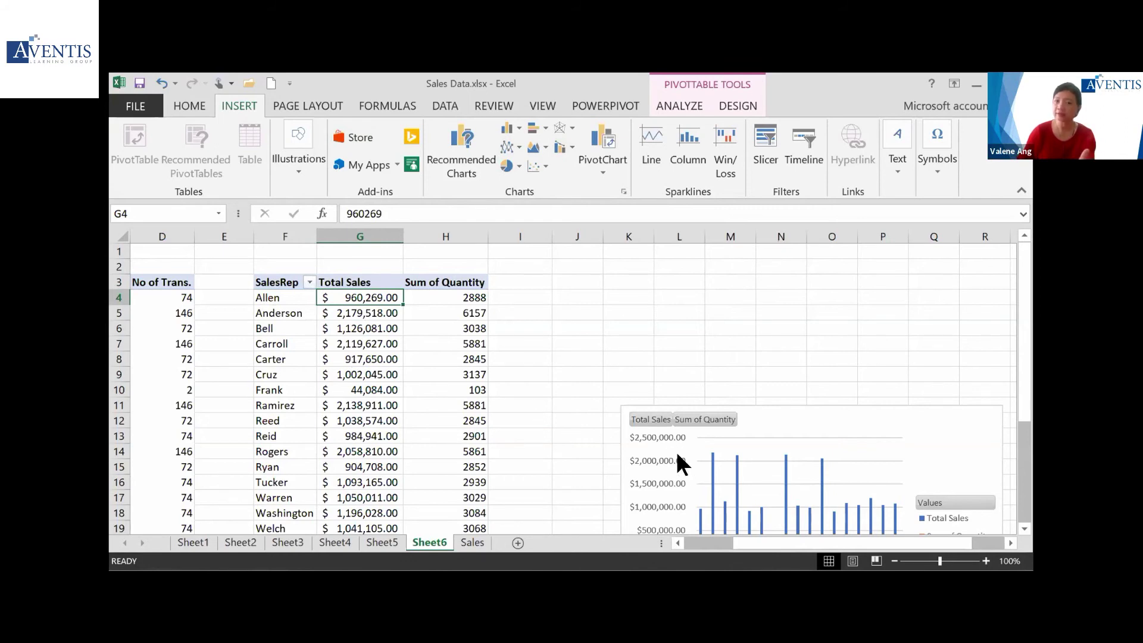
{"action": "left_click", "coordinate": [457, 311]}
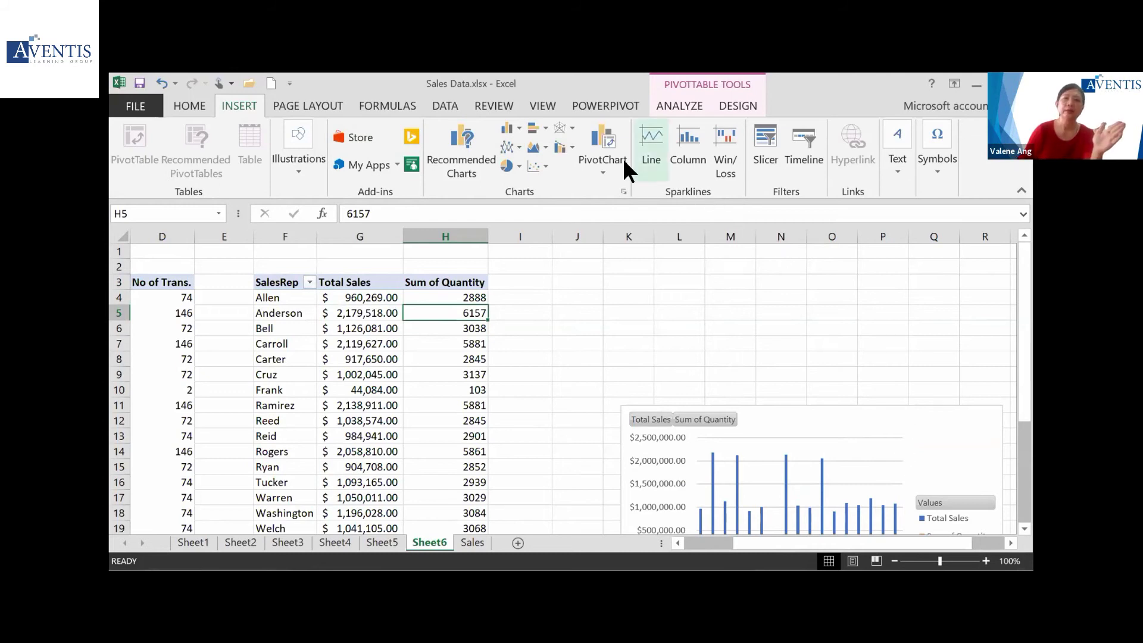
{"action": "left_click", "coordinate": [569, 143]}
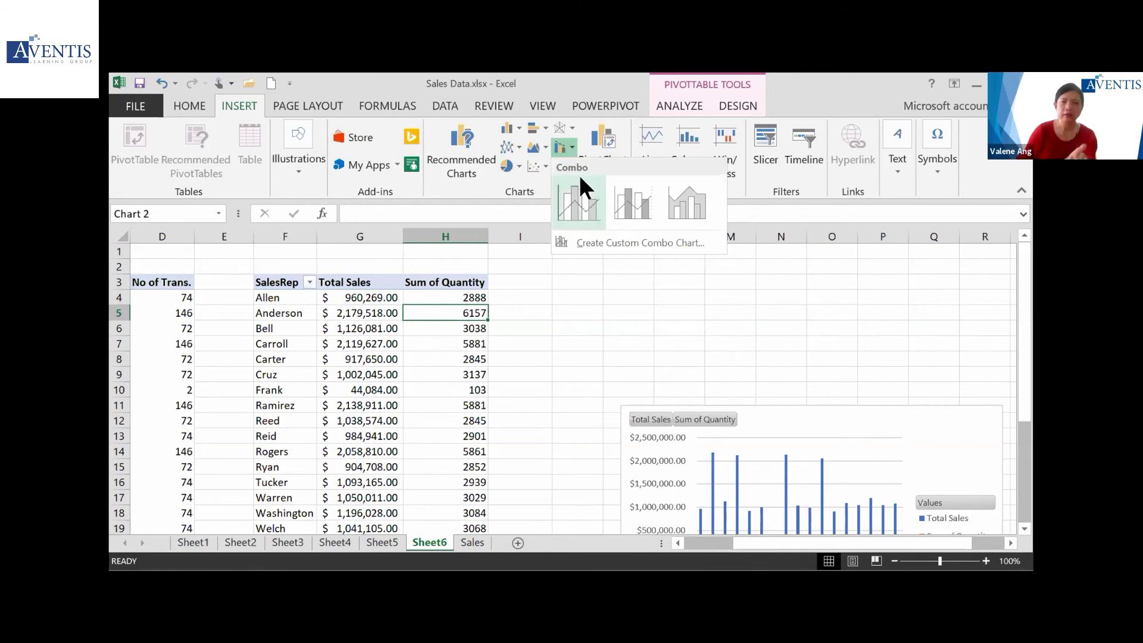
Apply the column plus secondary-axis line combo and delete the old column-only chart
{"action": "left_click", "coordinate": [623, 195]}
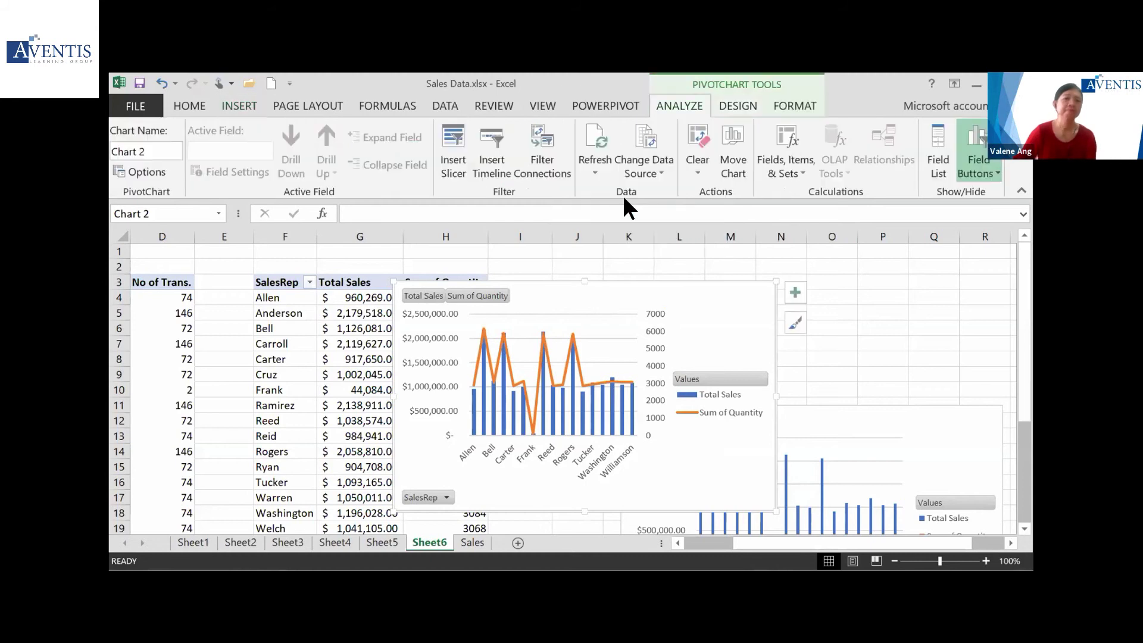
{"action": "left_click", "coordinate": [974, 439]}
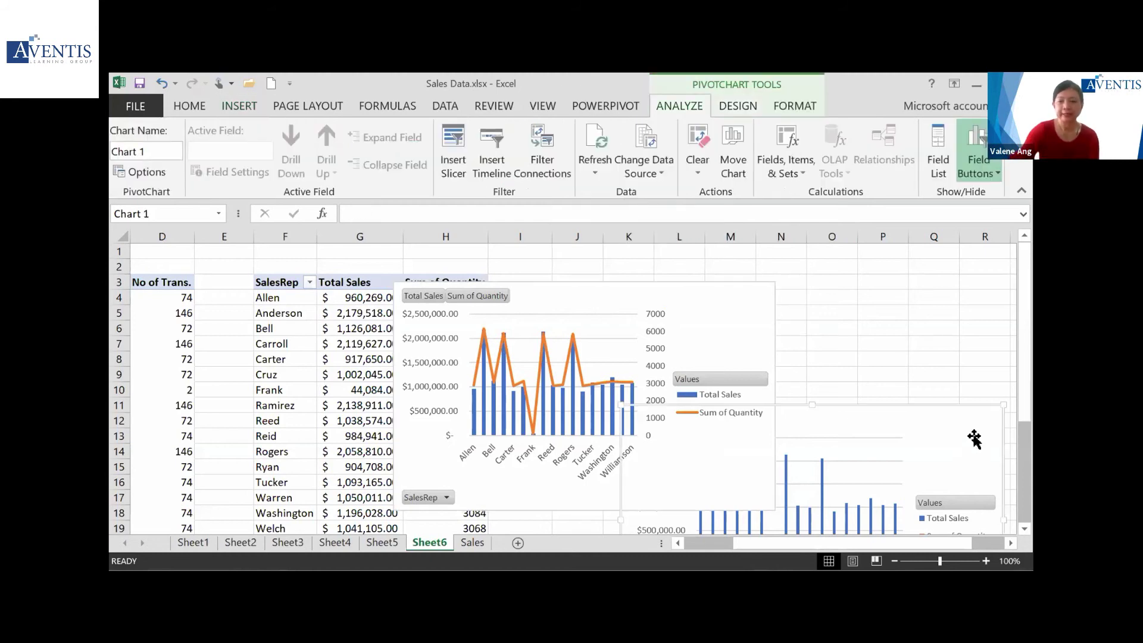
{"action": "key", "text": "Delete"}
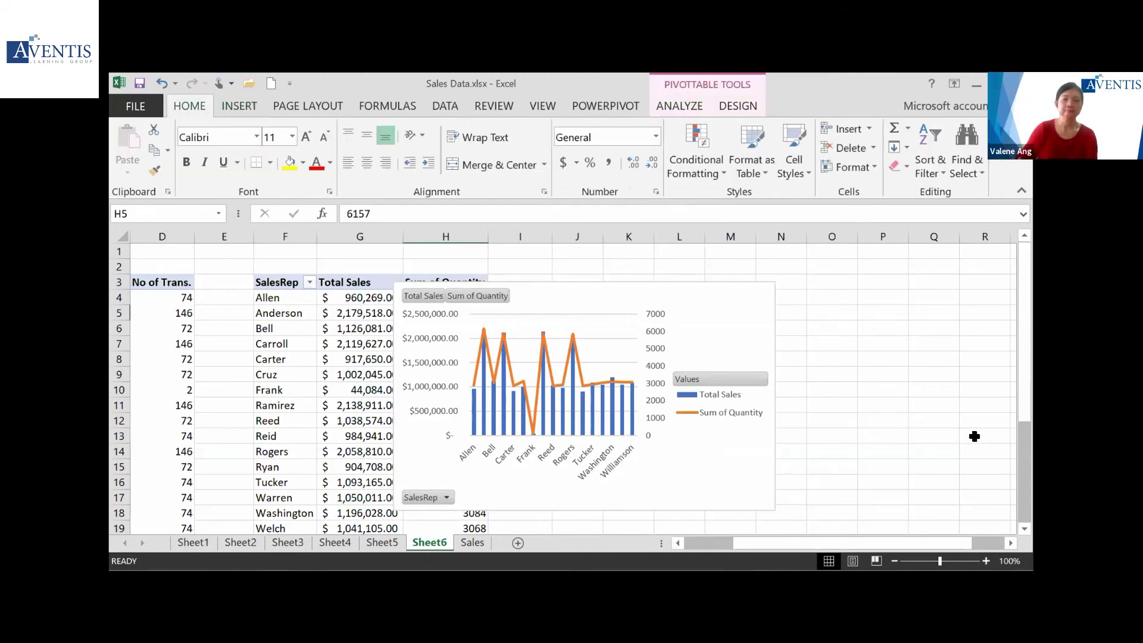
Move the PivotChart beside the table and widen it so every SalesRep name shows
{"action": "left_click_drag", "start_coordinate": [686, 297], "coordinate": [799, 296]}
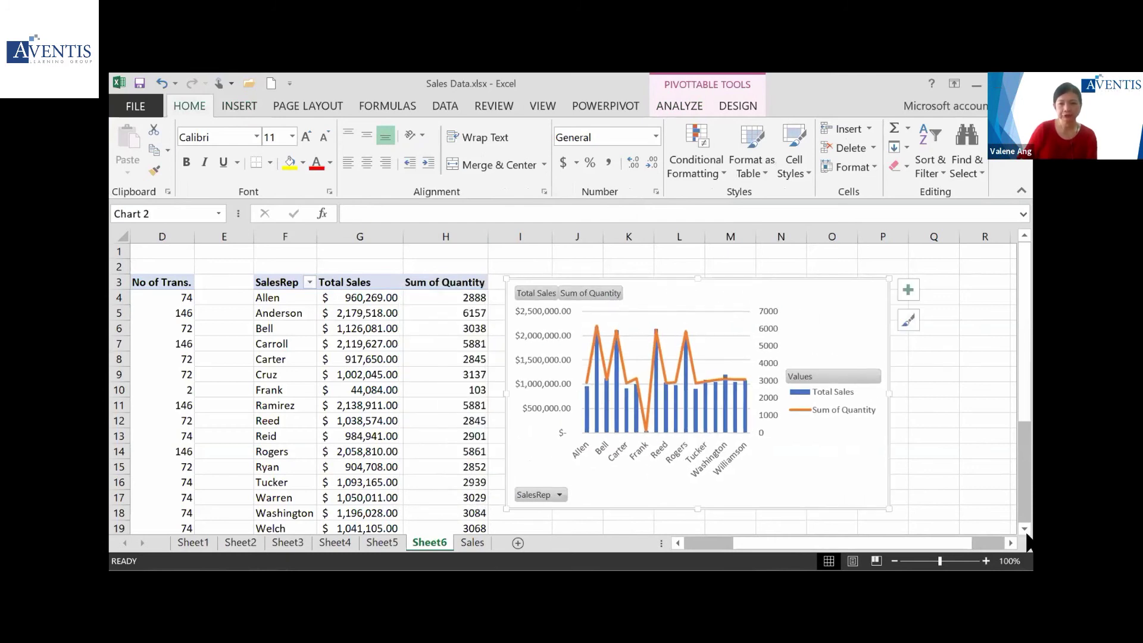
{"action": "left_click", "coordinate": [1010, 543]}
{"action": "left_click", "coordinate": [1011, 543]}
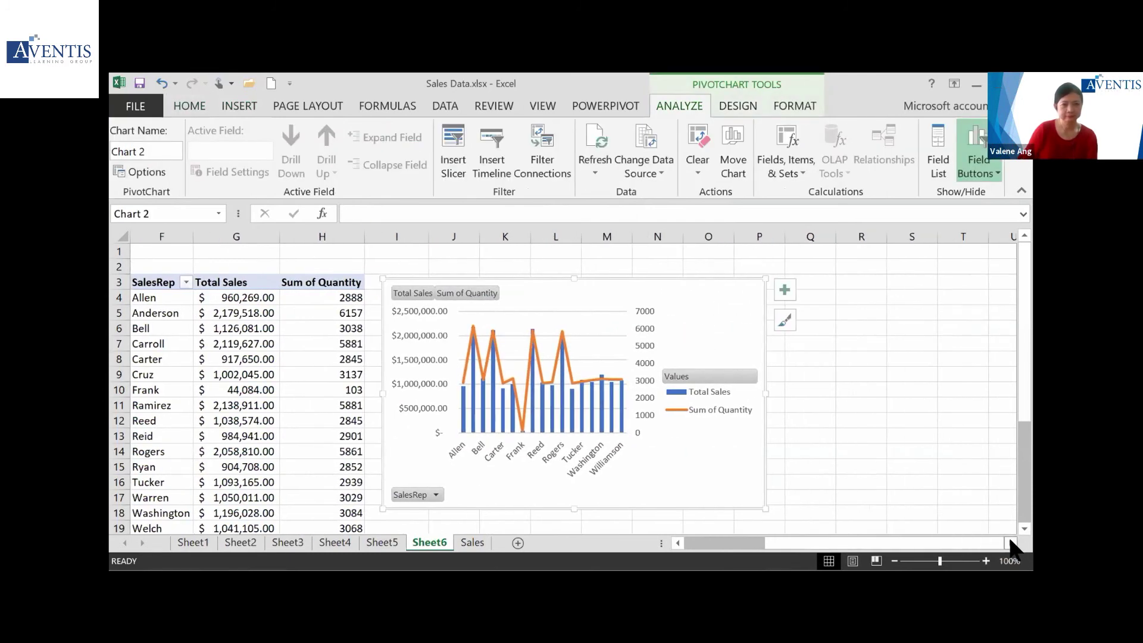
{"action": "left_click", "coordinate": [1023, 519]}
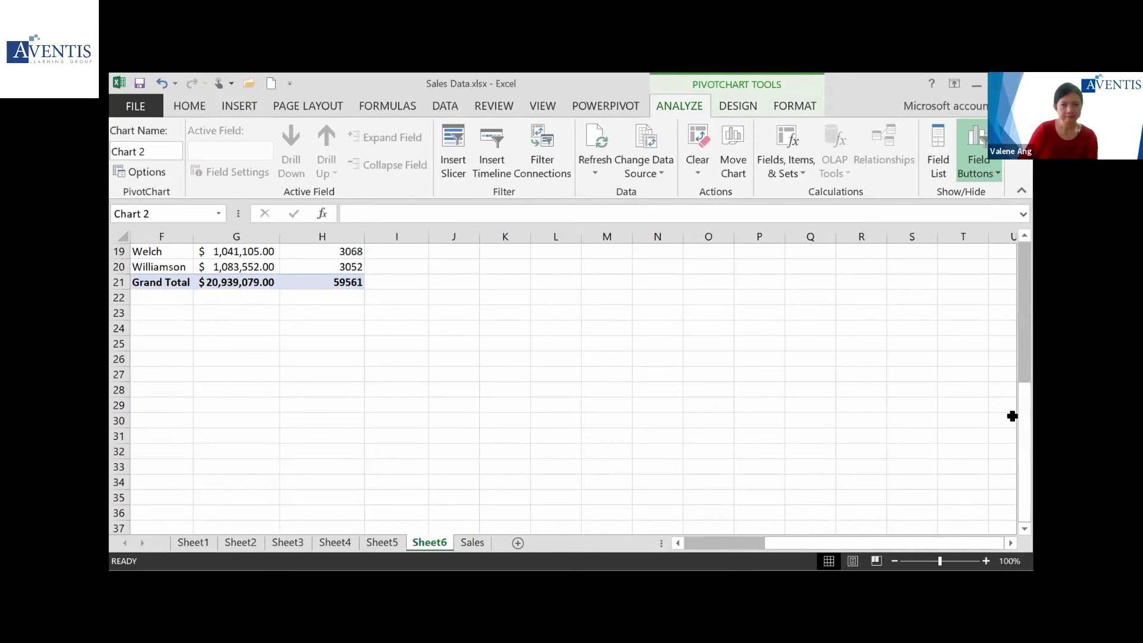
{"action": "left_click_drag", "start_coordinate": [1028, 412], "coordinate": [1023, 262]}
{"action": "left_click_drag", "start_coordinate": [774, 364], "coordinate": [907, 364]}
{"action": "left_click_drag", "start_coordinate": [805, 257], "coordinate": [798, 269]}
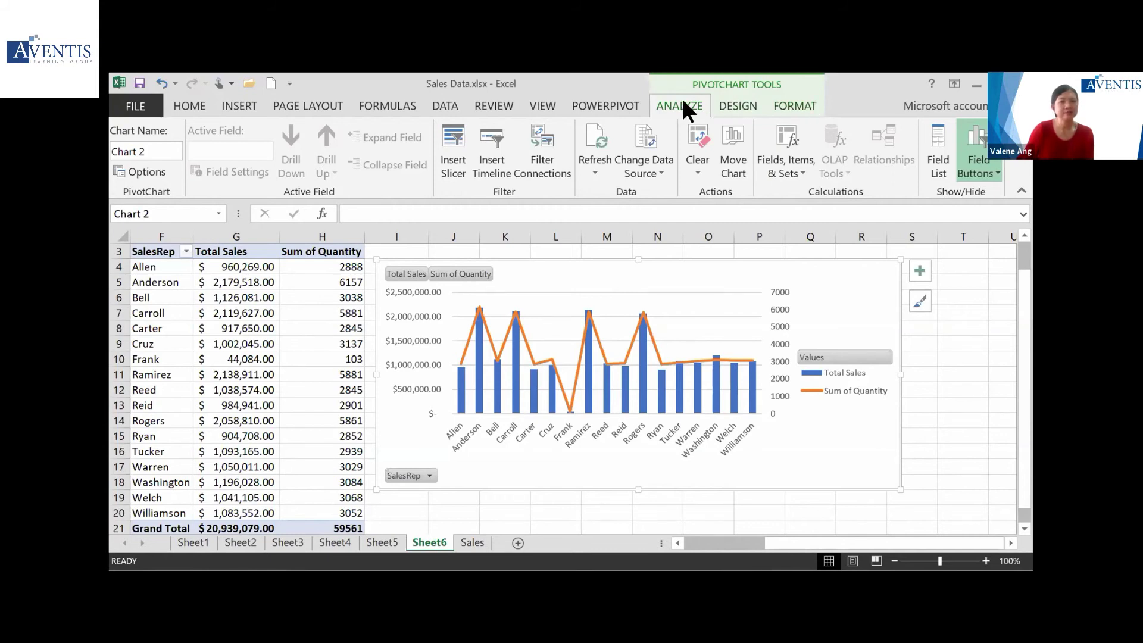
{"action": "left_click", "coordinate": [740, 107]}
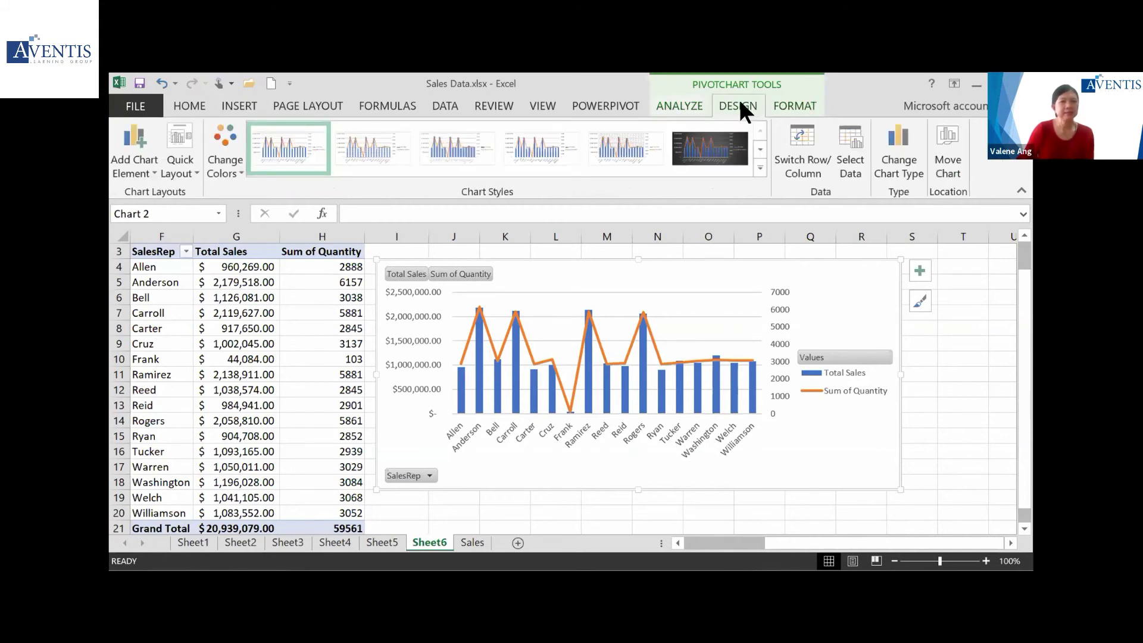
{"action": "left_click", "coordinate": [794, 103]}
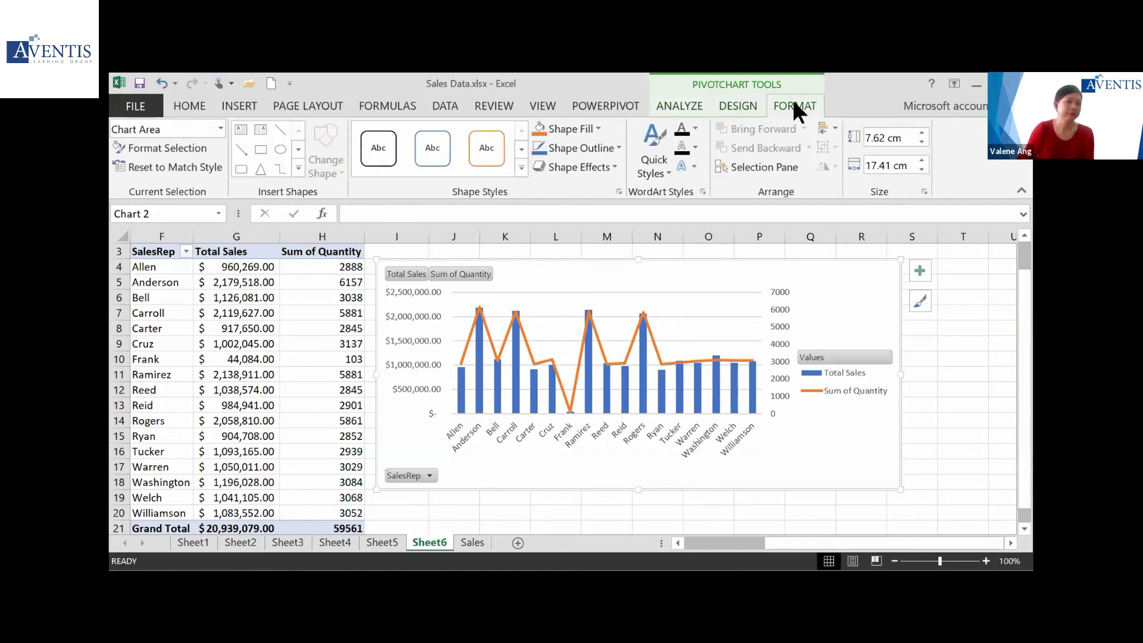
{"action": "left_click", "coordinate": [689, 107]}
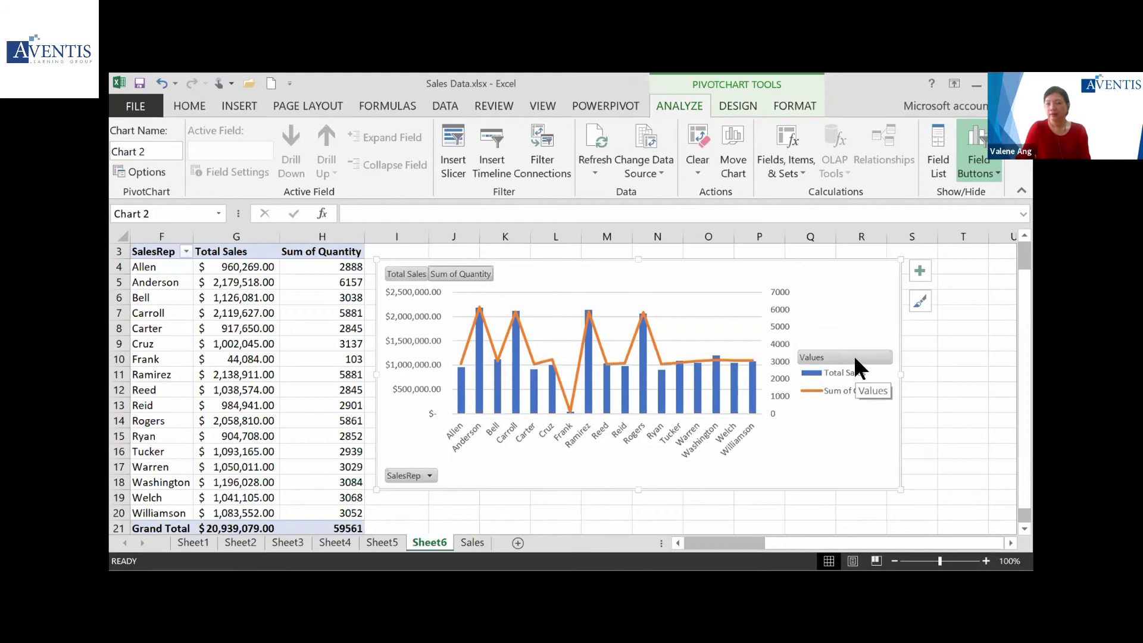
Hide all field buttons on the PivotChart with Field Buttons > Hide All
{"action": "left_click", "coordinate": [431, 475]}
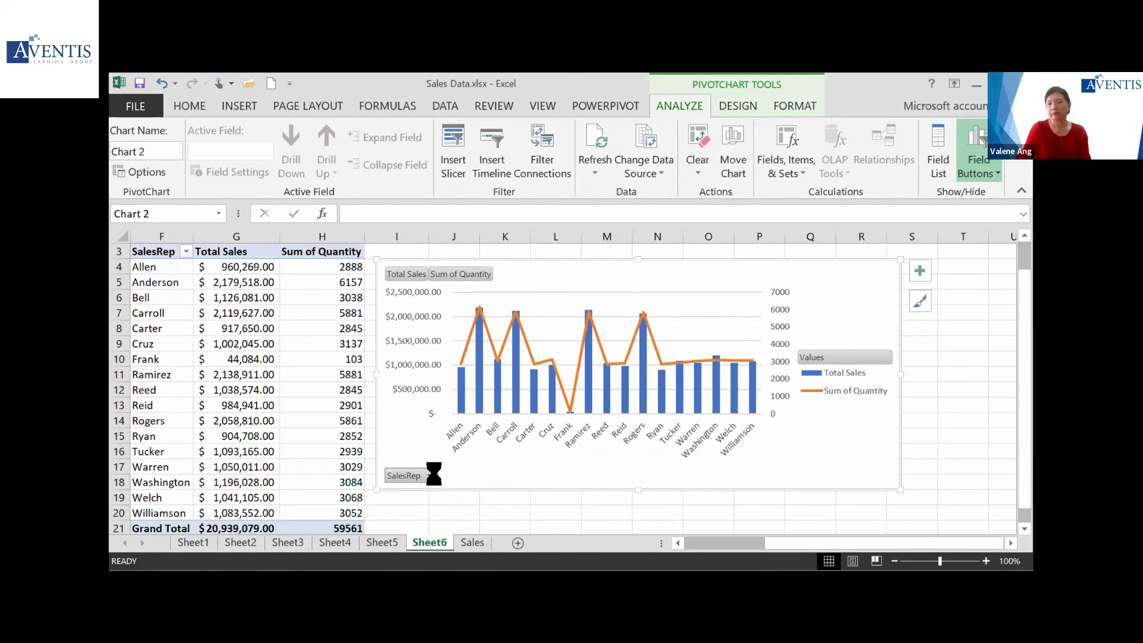
{"action": "left_click", "coordinate": [434, 472]}
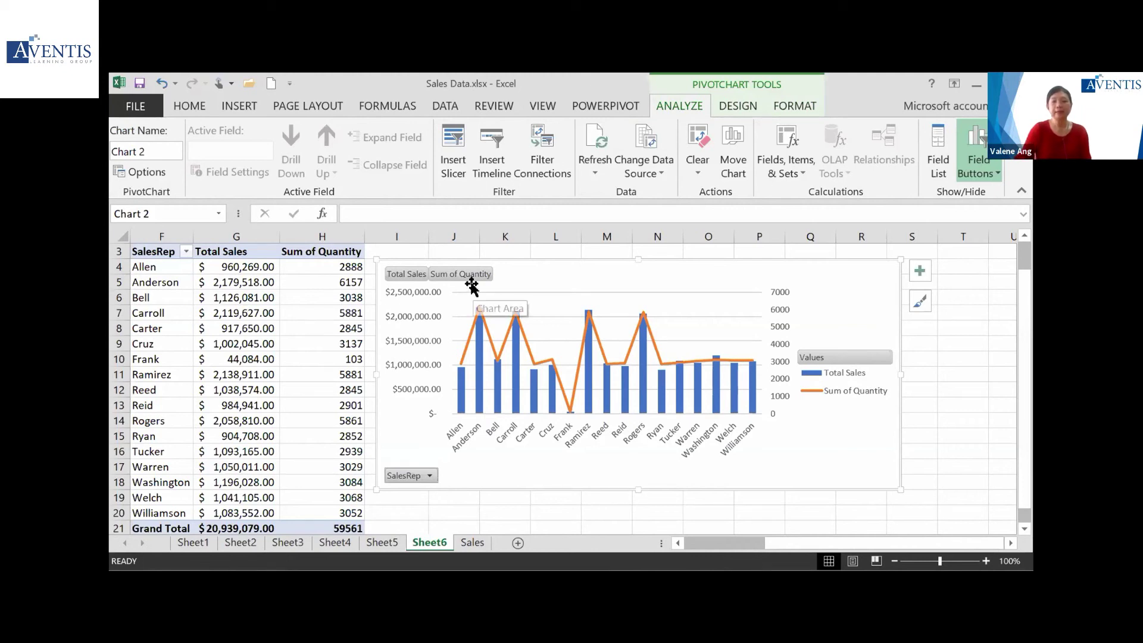
{"action": "left_click", "coordinate": [993, 167]}
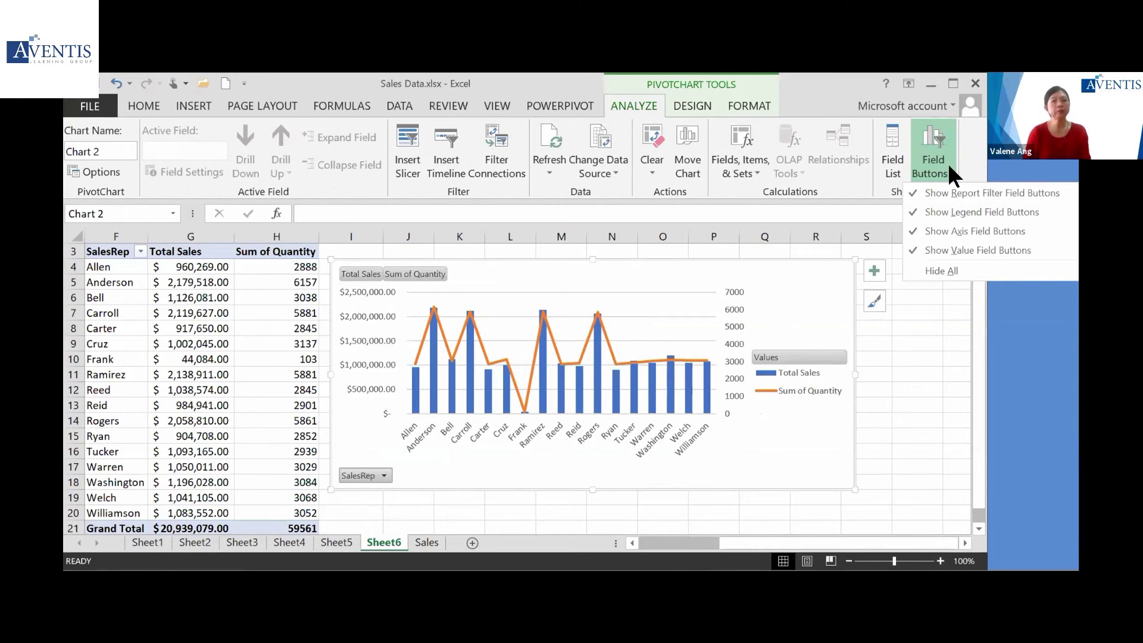
{"action": "left_click", "coordinate": [954, 271]}
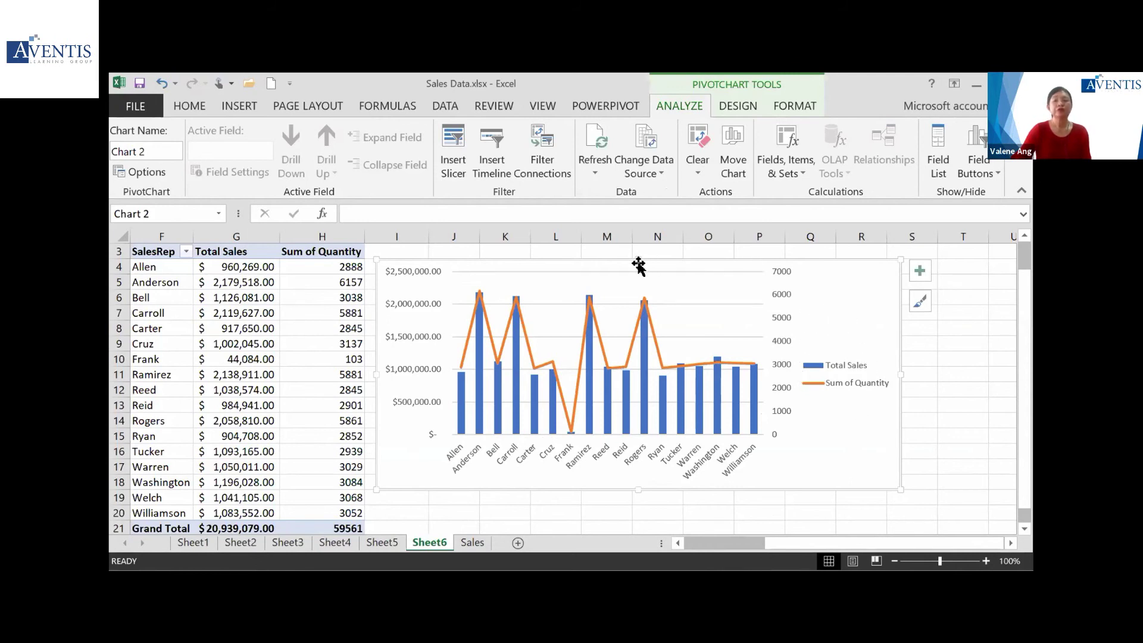
Place the chart legend at the top and widen the chart to the right
{"action": "left_click_drag", "start_coordinate": [646, 256], "coordinate": [644, 252]}
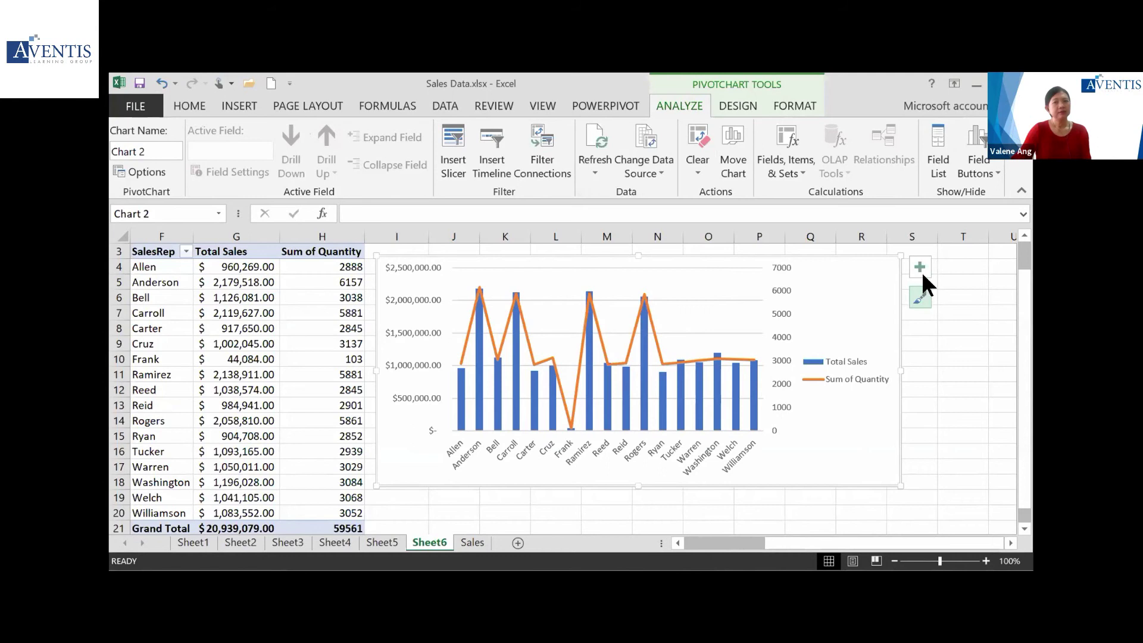
{"action": "left_click", "coordinate": [921, 272]}
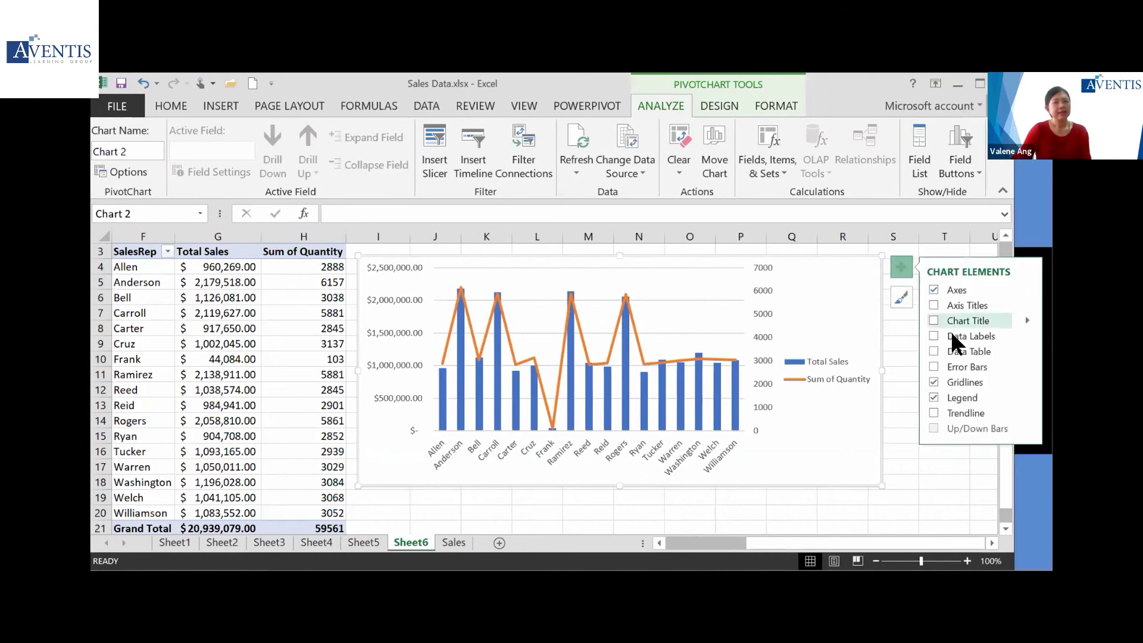
{"action": "left_click", "coordinate": [1024, 393]}
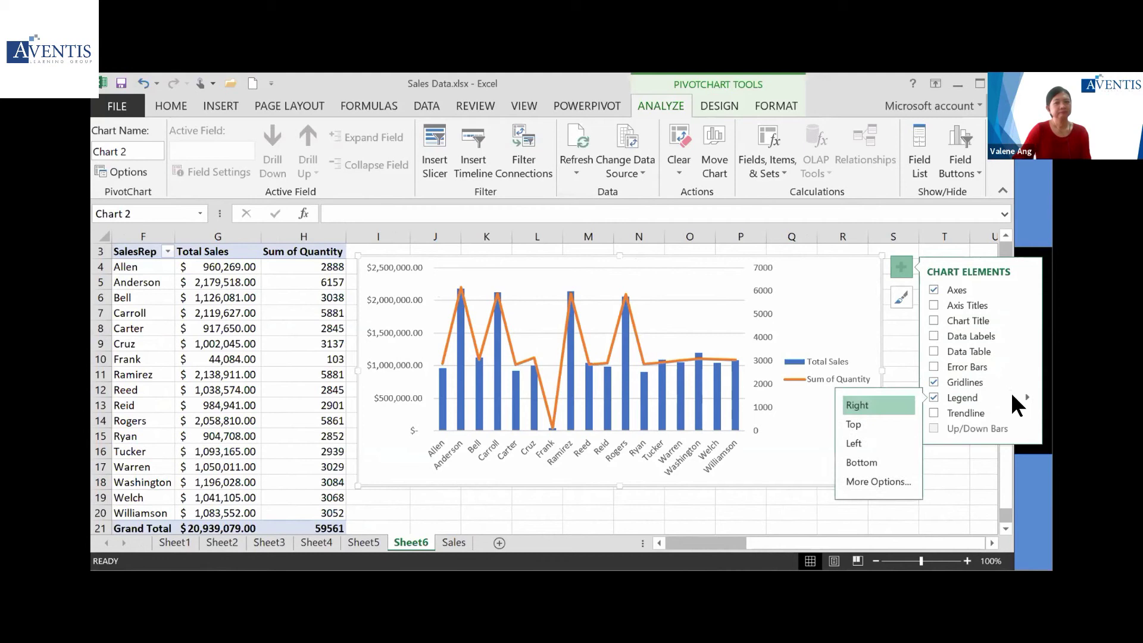
{"action": "left_click", "coordinate": [875, 423]}
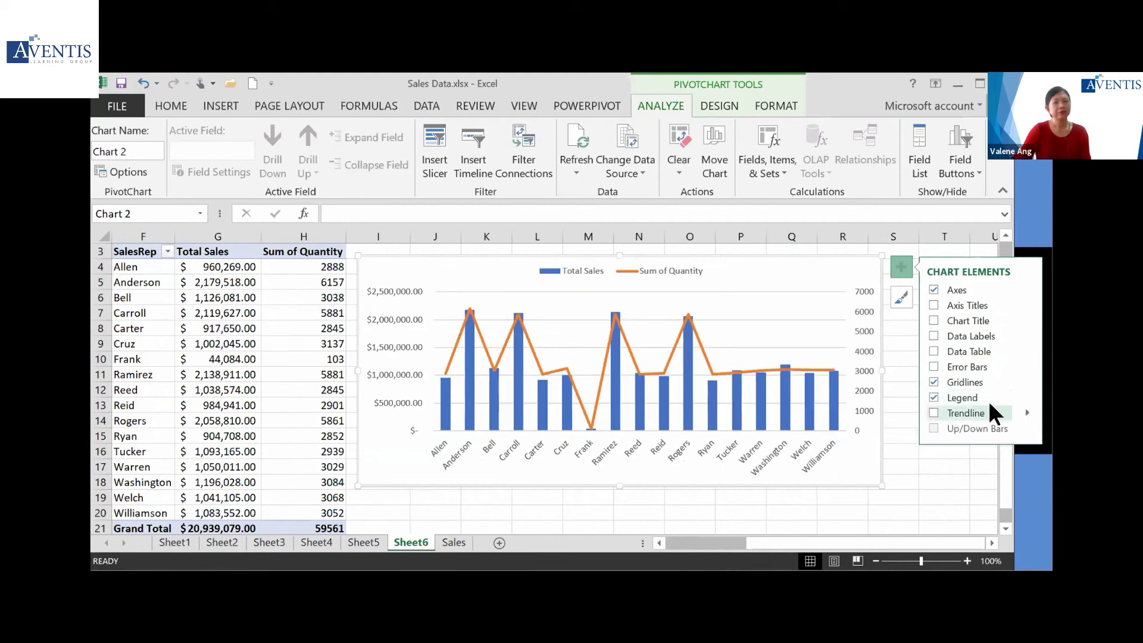
{"action": "left_click", "coordinate": [1025, 394]}
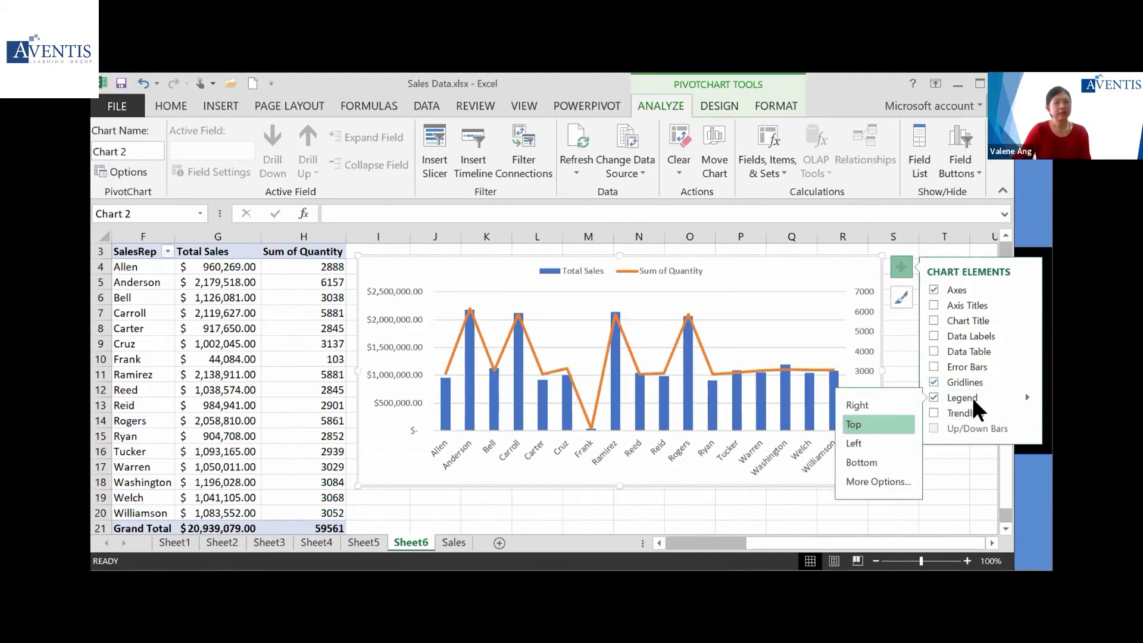
{"action": "left_click", "coordinate": [880, 423]}
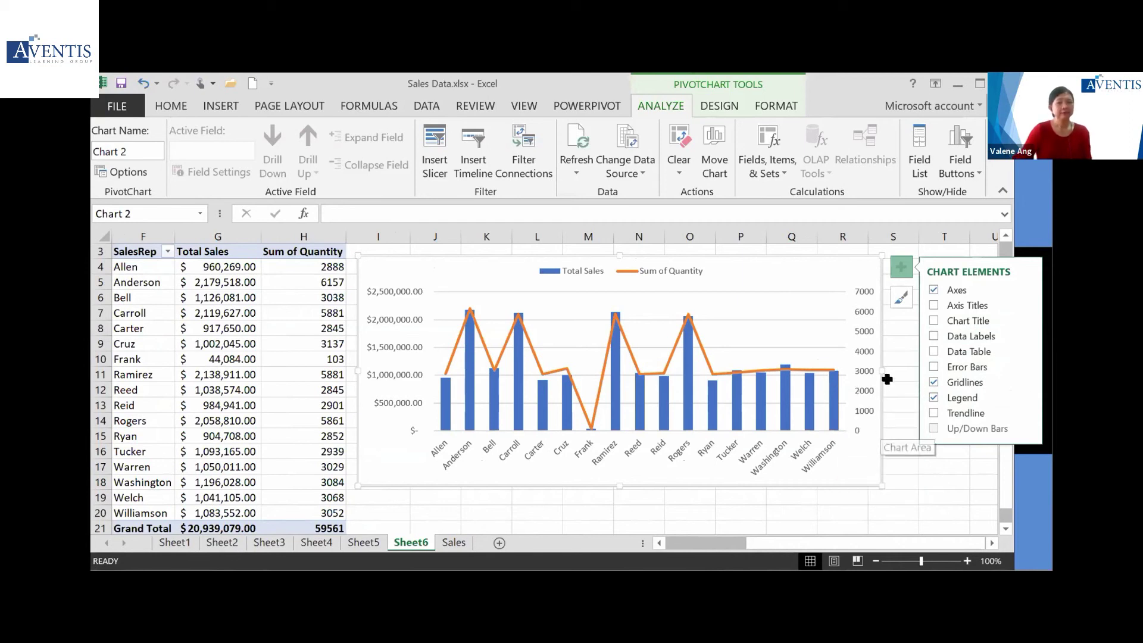
{"action": "left_click_drag", "start_coordinate": [881, 371], "coordinate": [941, 370]}
Zoom the sheet to 90% and widen the chart further to the right
{"action": "left_click", "coordinate": [898, 480]}
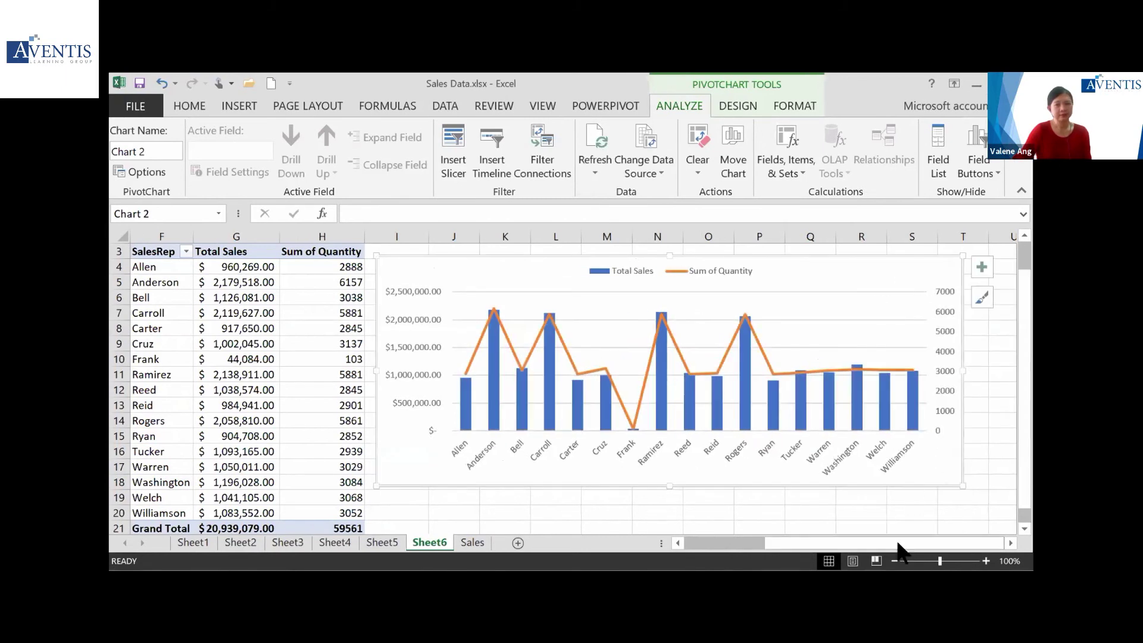
{"action": "left_click", "coordinate": [894, 561]}
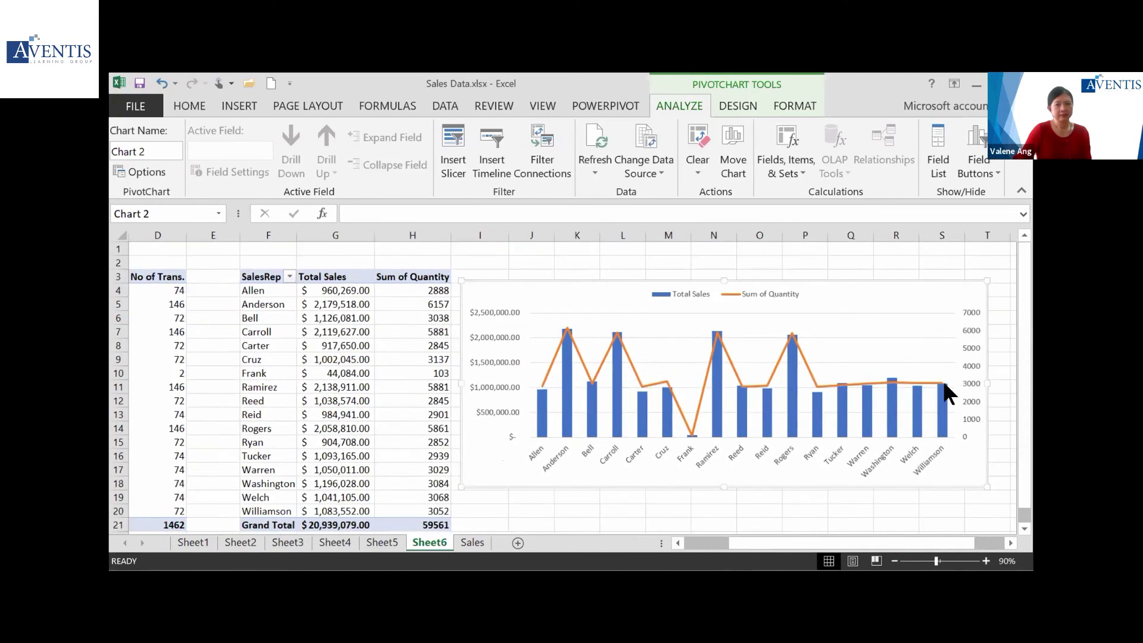
{"action": "left_click_drag", "start_coordinate": [986, 383], "coordinate": [1006, 382]}
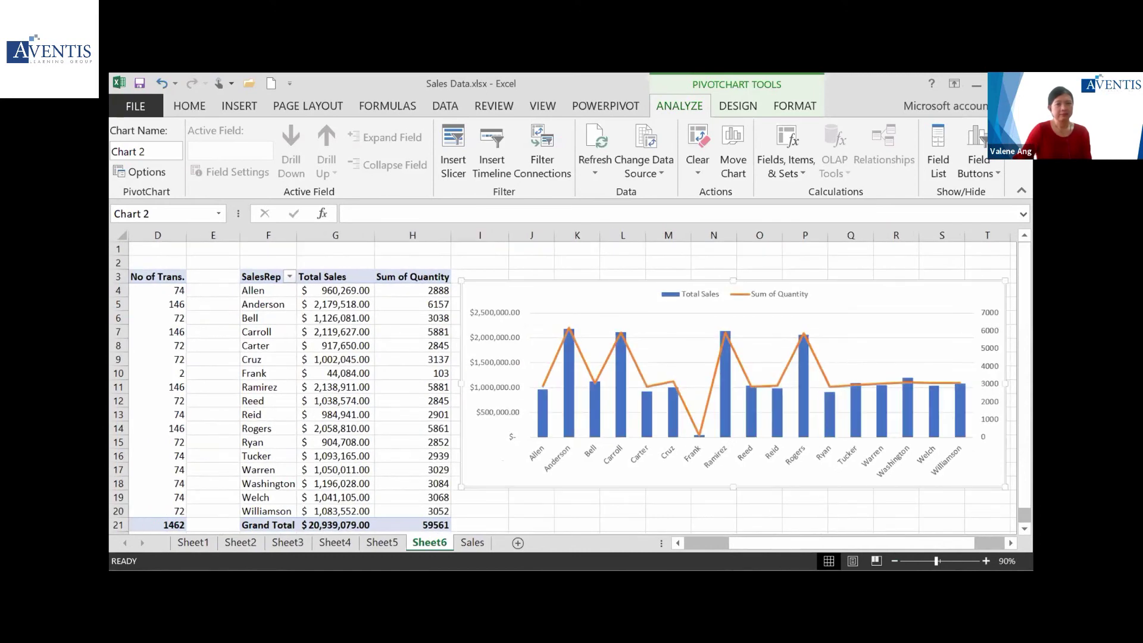
{"action": "left_click", "coordinate": [1011, 543]}
{"action": "left_click", "coordinate": [1010, 543]}
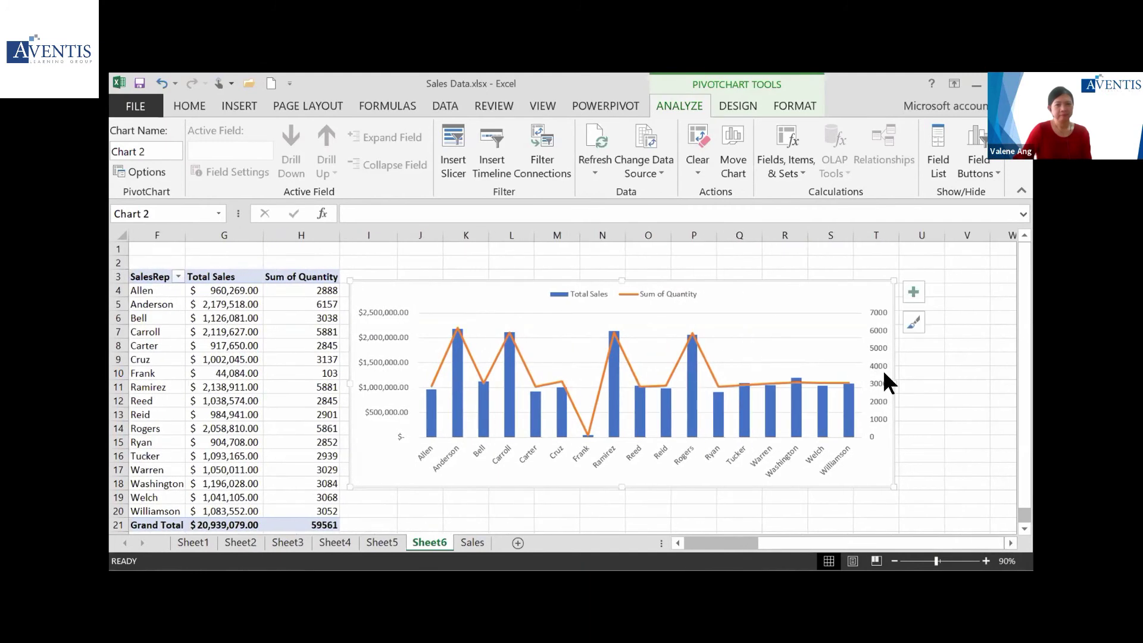
{"action": "left_click_drag", "start_coordinate": [891, 378], "coordinate": [993, 379]}
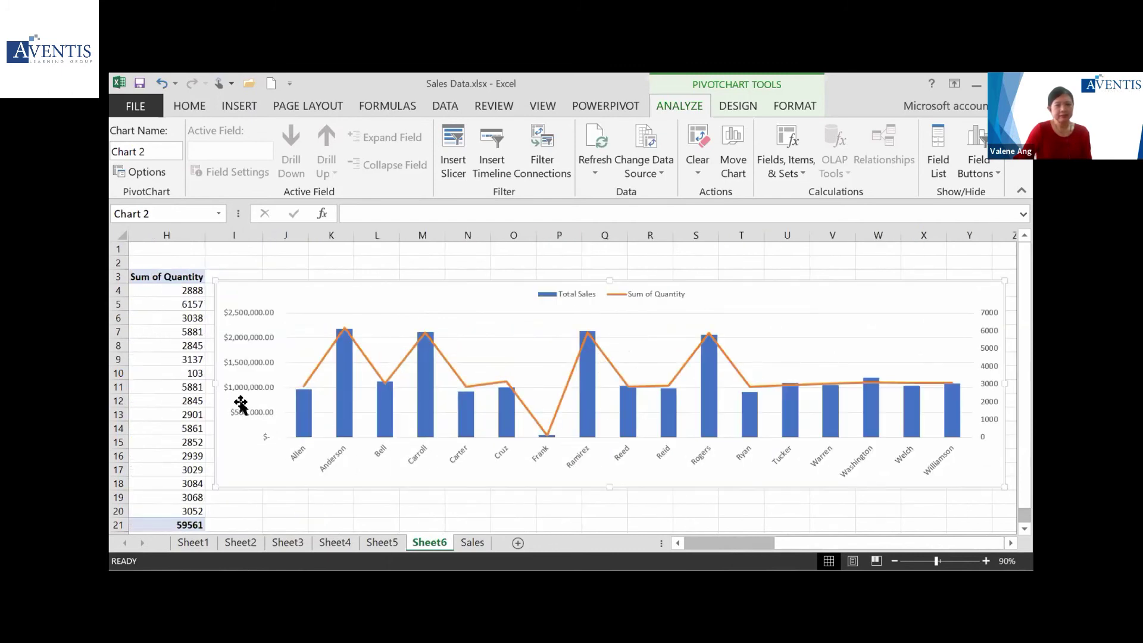
Adjust the chart's left edge off the pivot table and resize the plot area
{"action": "left_click_drag", "start_coordinate": [215, 383], "coordinate": [135, 383]}
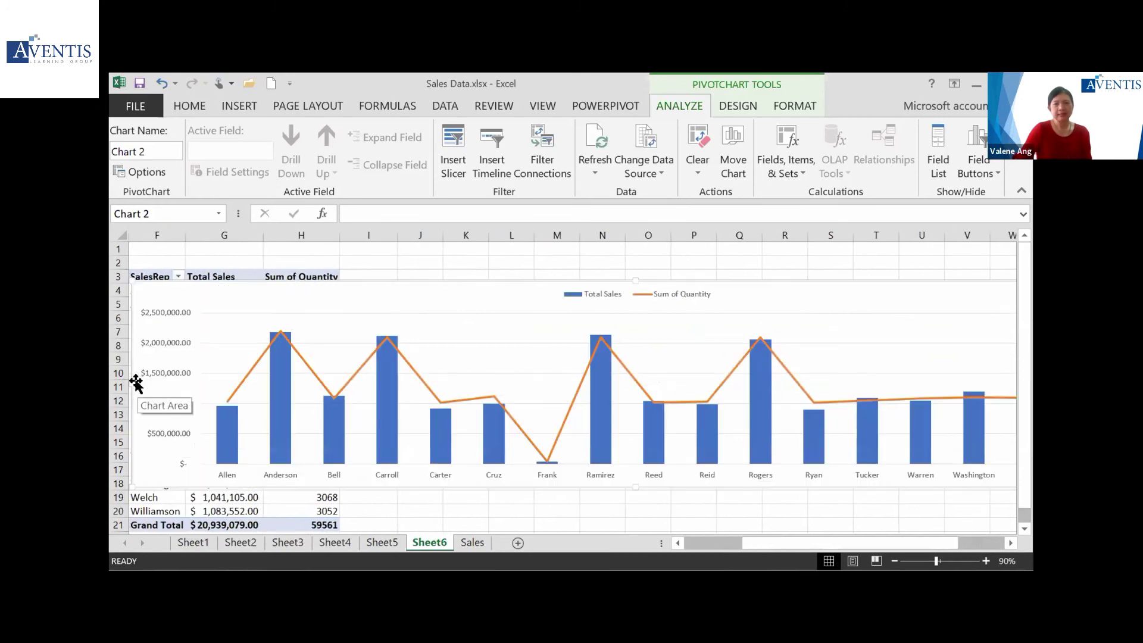
{"action": "left_click", "coordinate": [496, 474]}
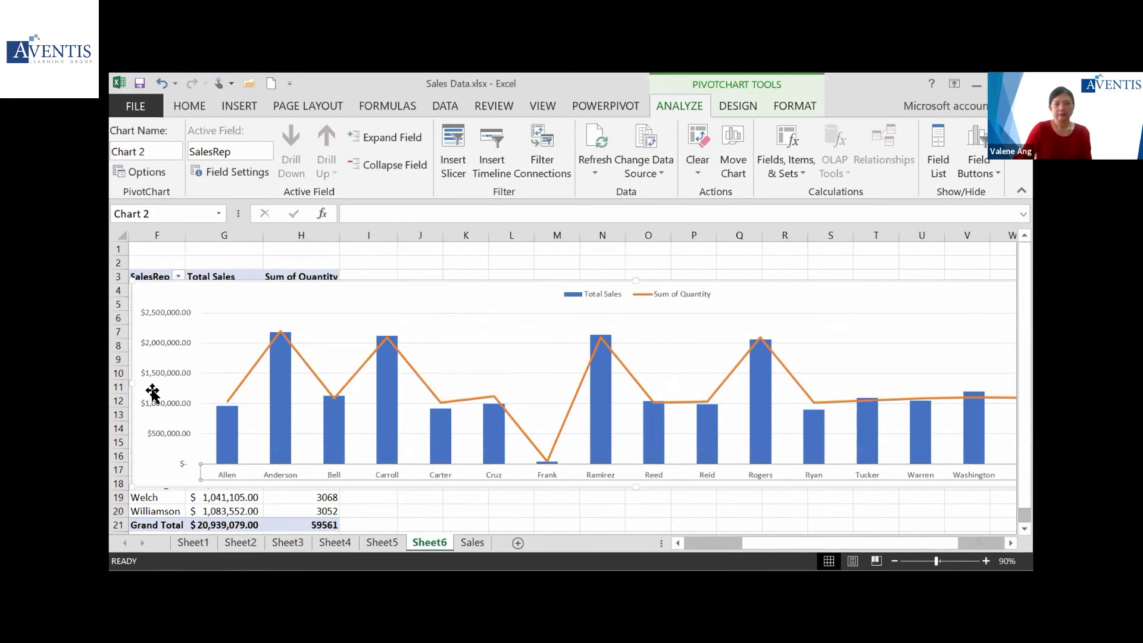
{"action": "left_click_drag", "start_coordinate": [131, 382], "coordinate": [256, 383]}
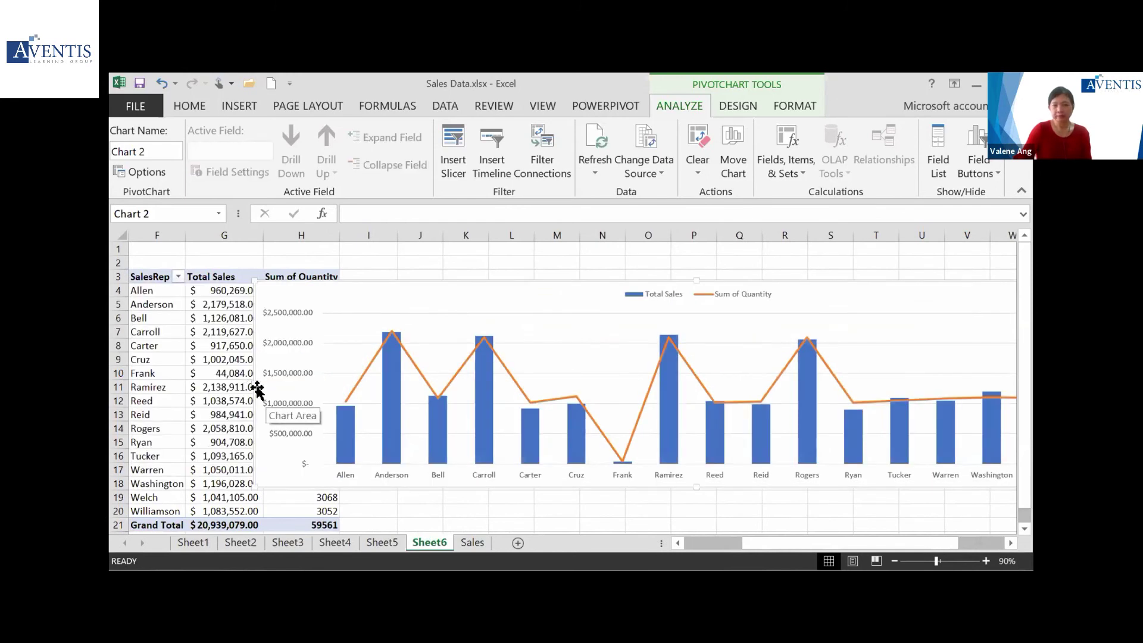
{"action": "left_click", "coordinate": [302, 379]}
{"action": "left_click_drag", "start_coordinate": [318, 382], "coordinate": [320, 382]}
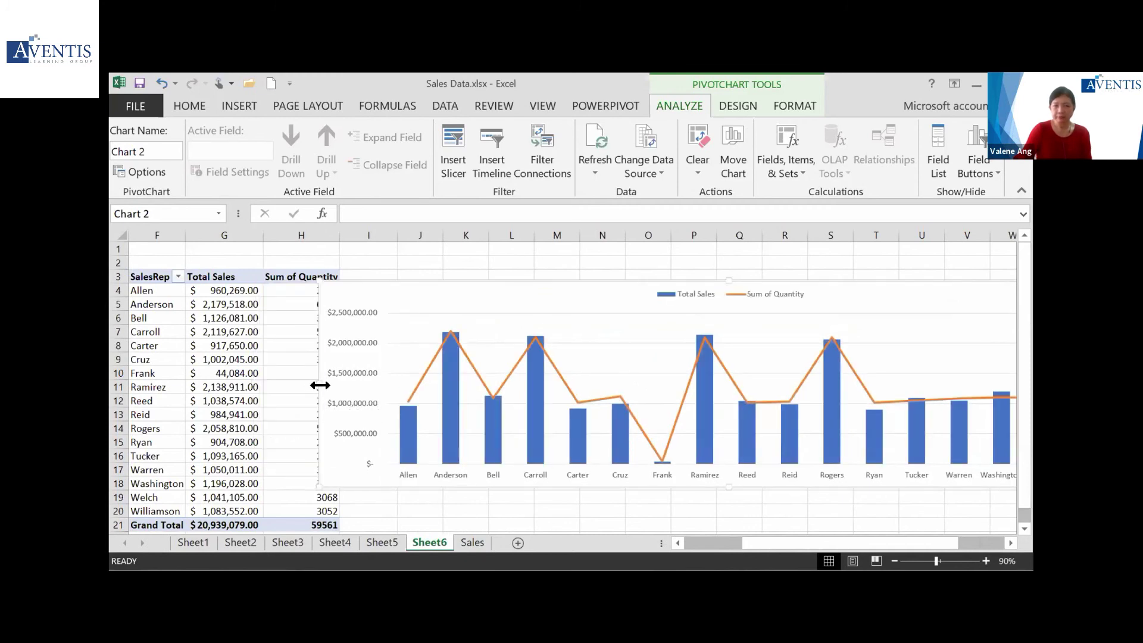
{"action": "left_click_drag", "start_coordinate": [334, 377], "coordinate": [354, 382]}
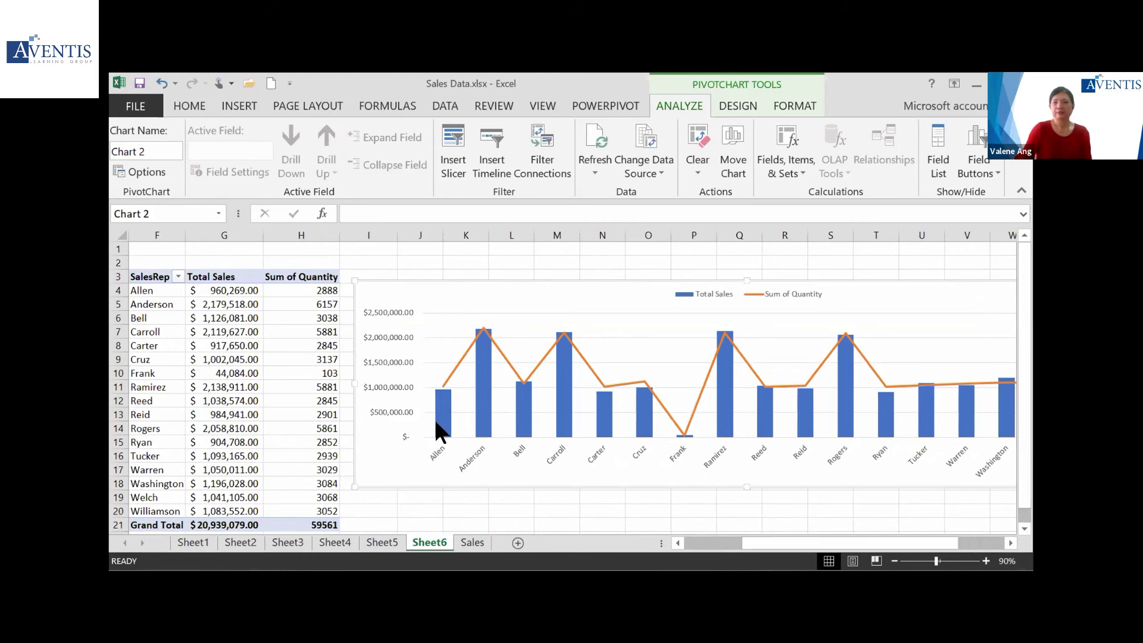
{"action": "left_click_drag", "start_coordinate": [356, 376], "coordinate": [320, 376]}
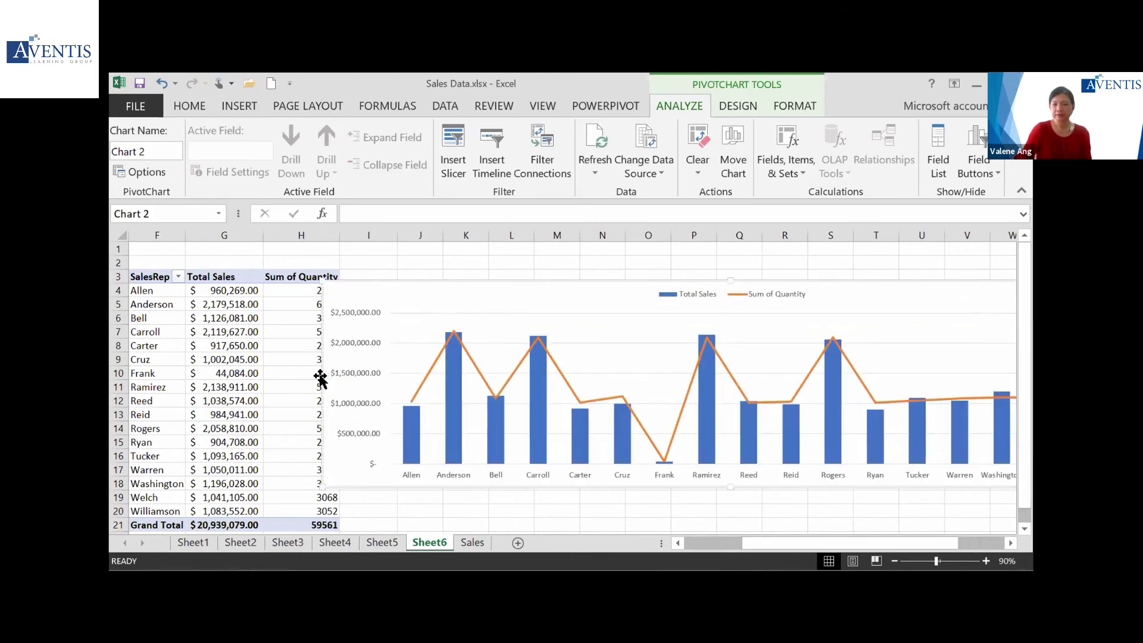
{"action": "left_click", "coordinate": [1012, 543]}
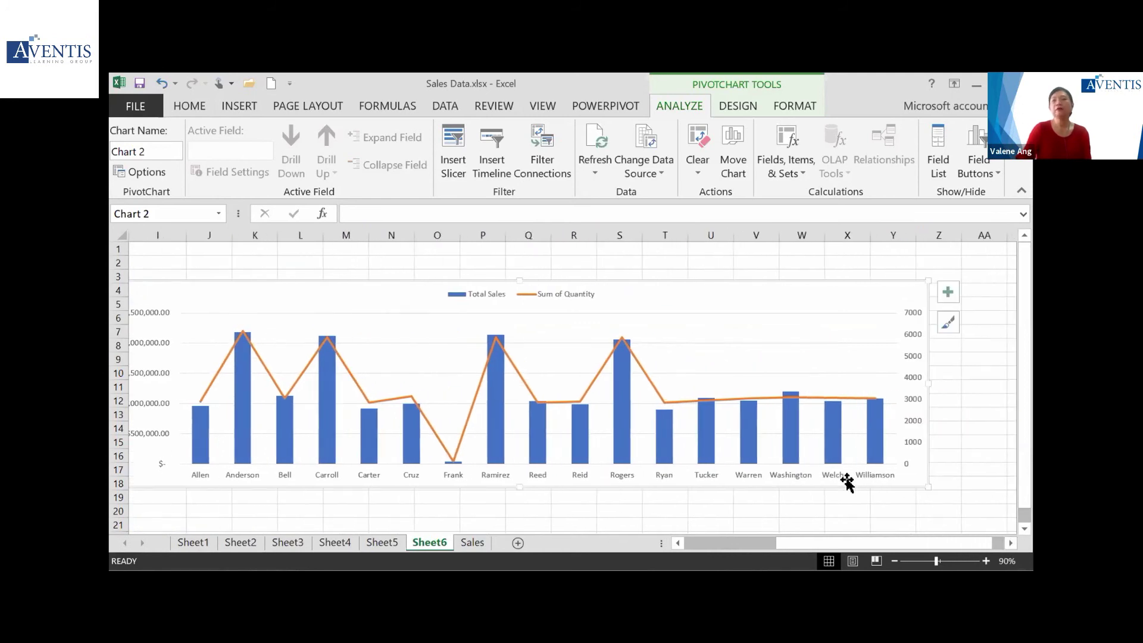
Review font size options for the SalesRep axis labels
{"action": "left_click", "coordinate": [832, 472]}
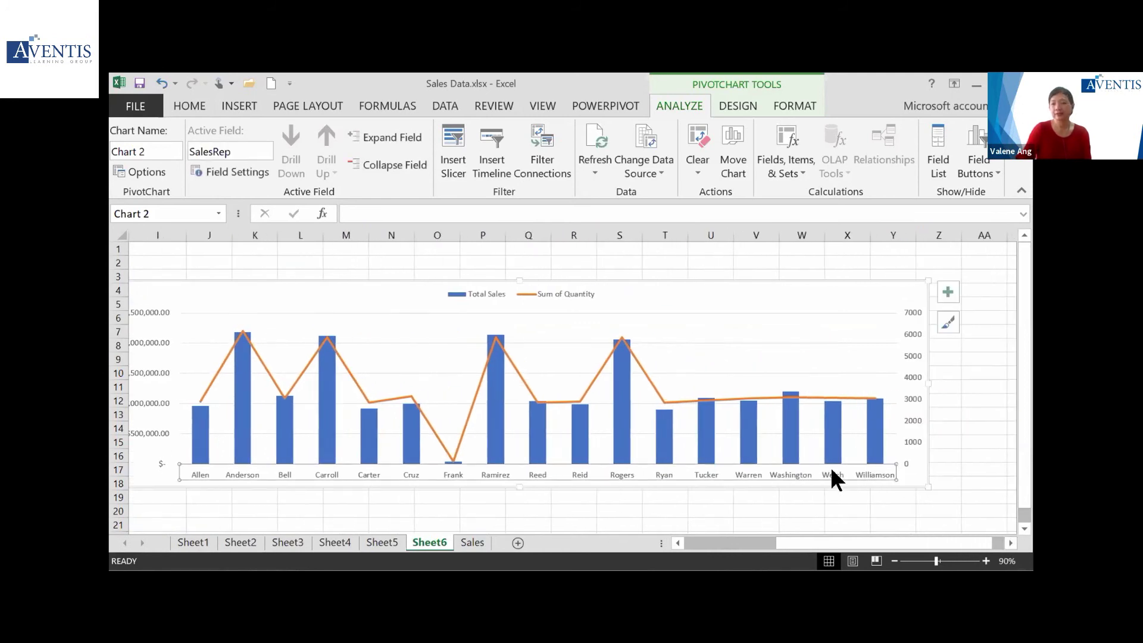
{"action": "left_click", "coordinate": [190, 106]}
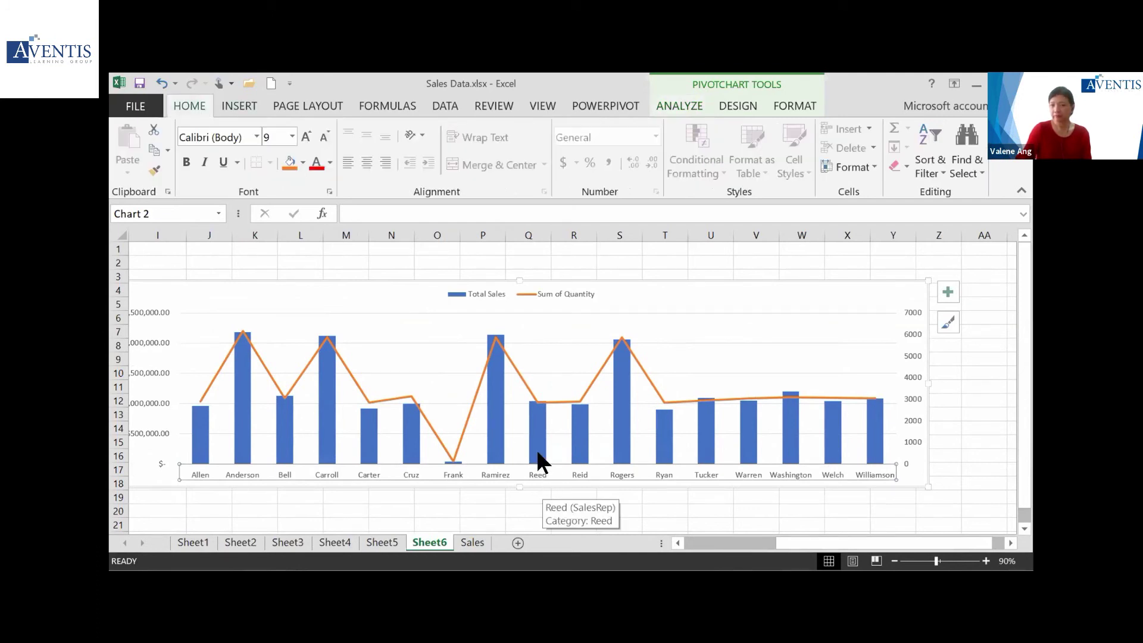
{"action": "left_click", "coordinate": [291, 136]}
{"action": "left_click", "coordinate": [291, 137]}
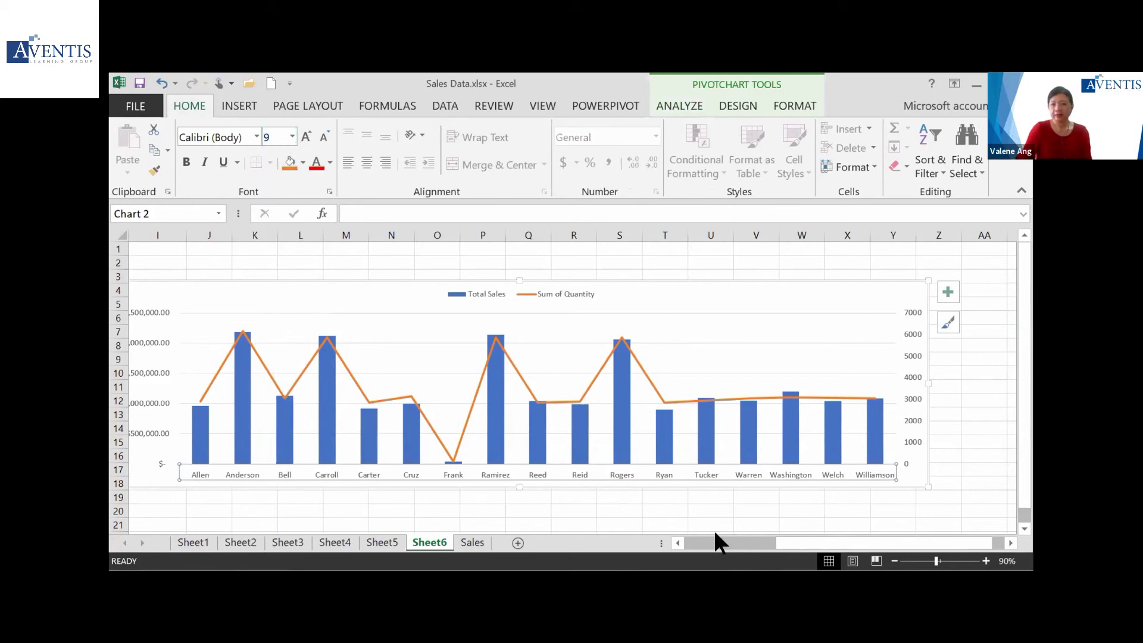
{"action": "left_click", "coordinate": [678, 542]}
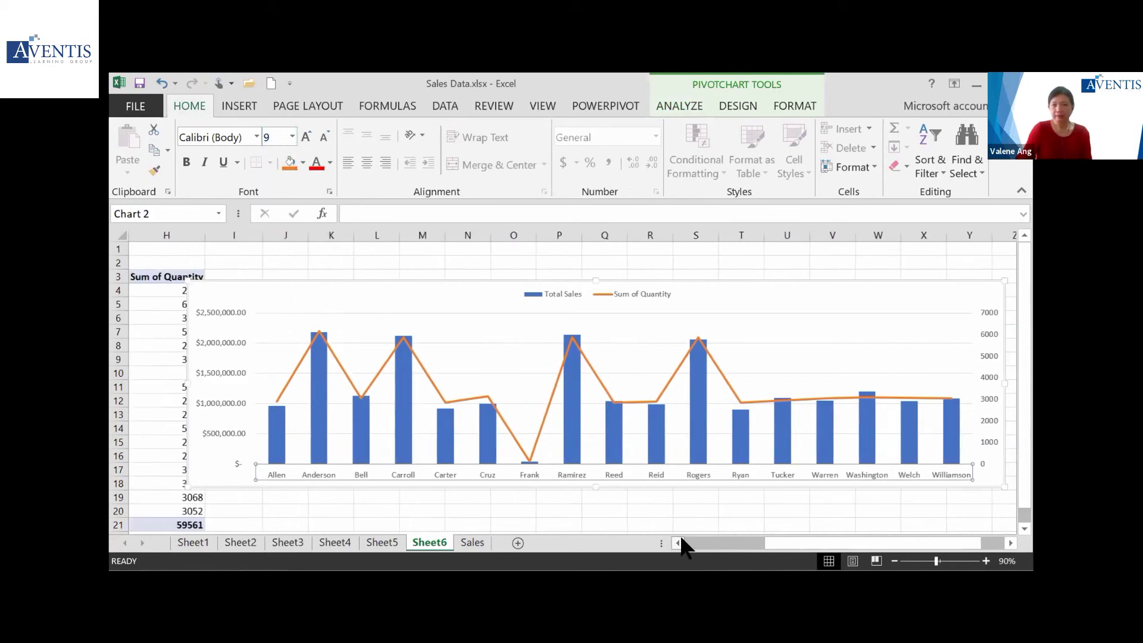
Move the chart to uncover the Sum of Quantity values and try toggling data labels
{"action": "left_click_drag", "start_coordinate": [462, 280], "coordinate": [482, 260]}
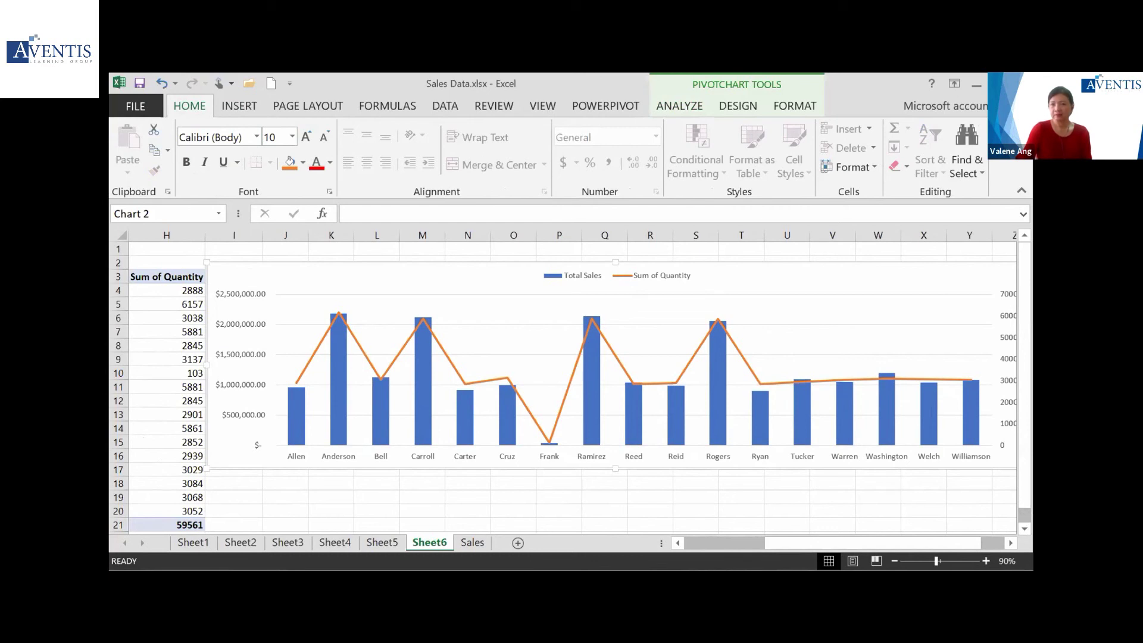
{"action": "left_click", "coordinate": [1030, 273]}
{"action": "left_click", "coordinate": [934, 154]}
{"action": "left_click", "coordinate": [934, 152]}
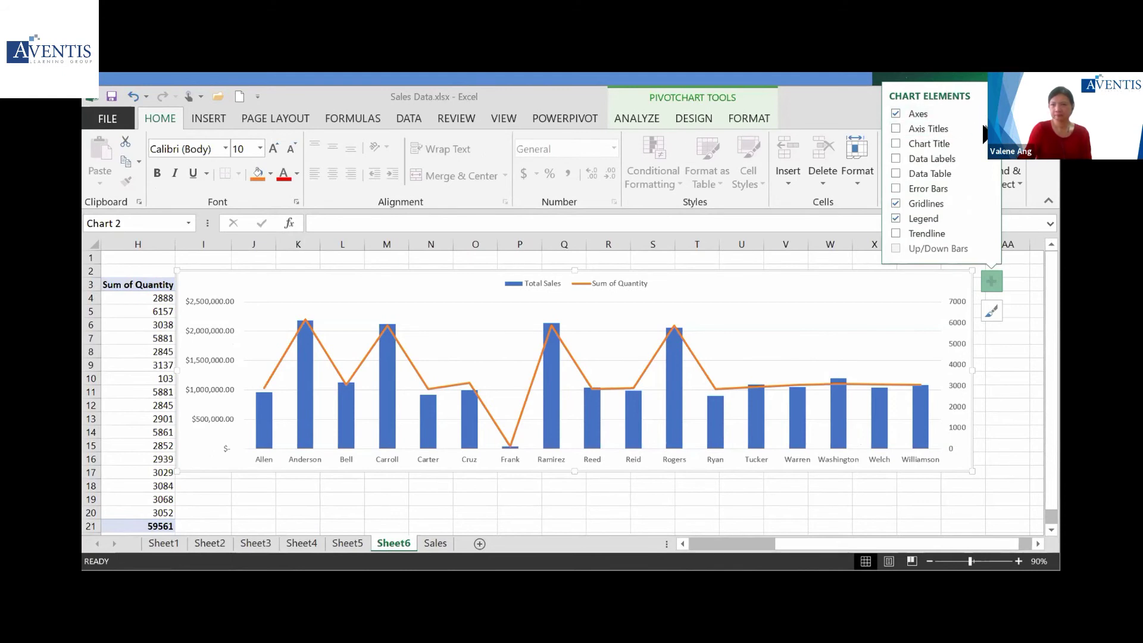
Add axis titles to all three axes, then switch data labels on and off again
{"action": "left_click", "coordinate": [986, 128]}
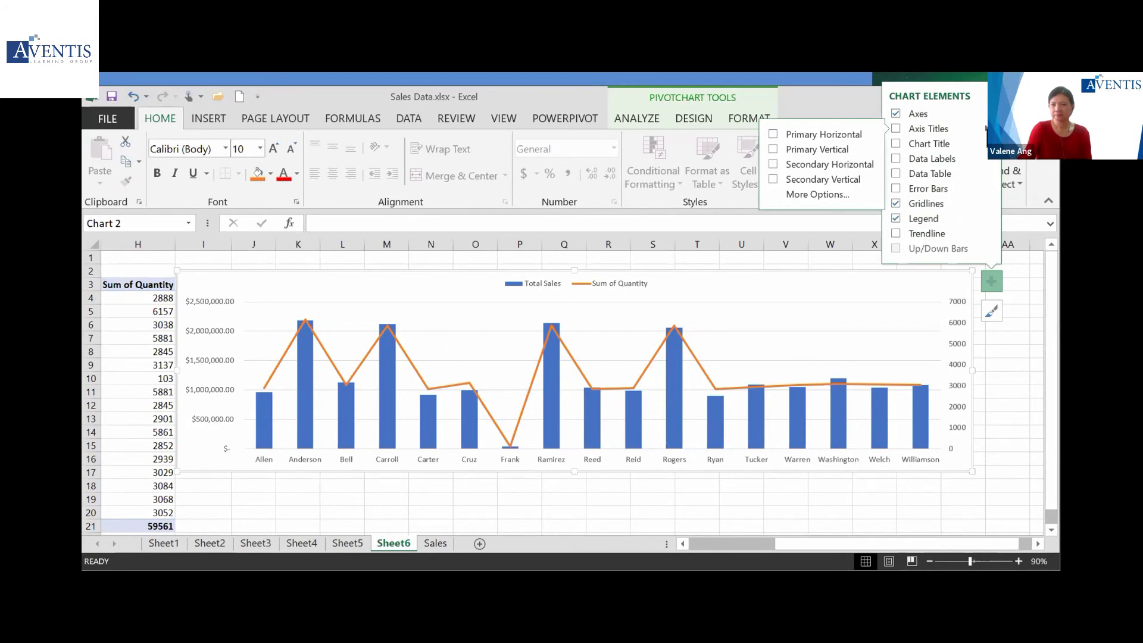
{"action": "left_click", "coordinate": [897, 128]}
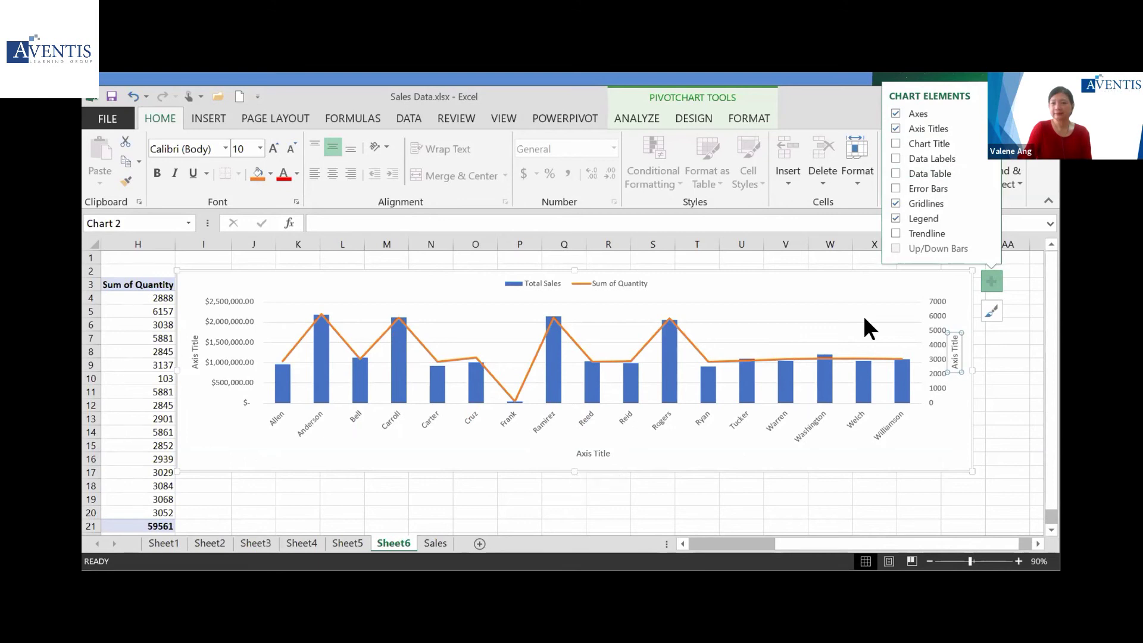
{"action": "left_click", "coordinate": [895, 158]}
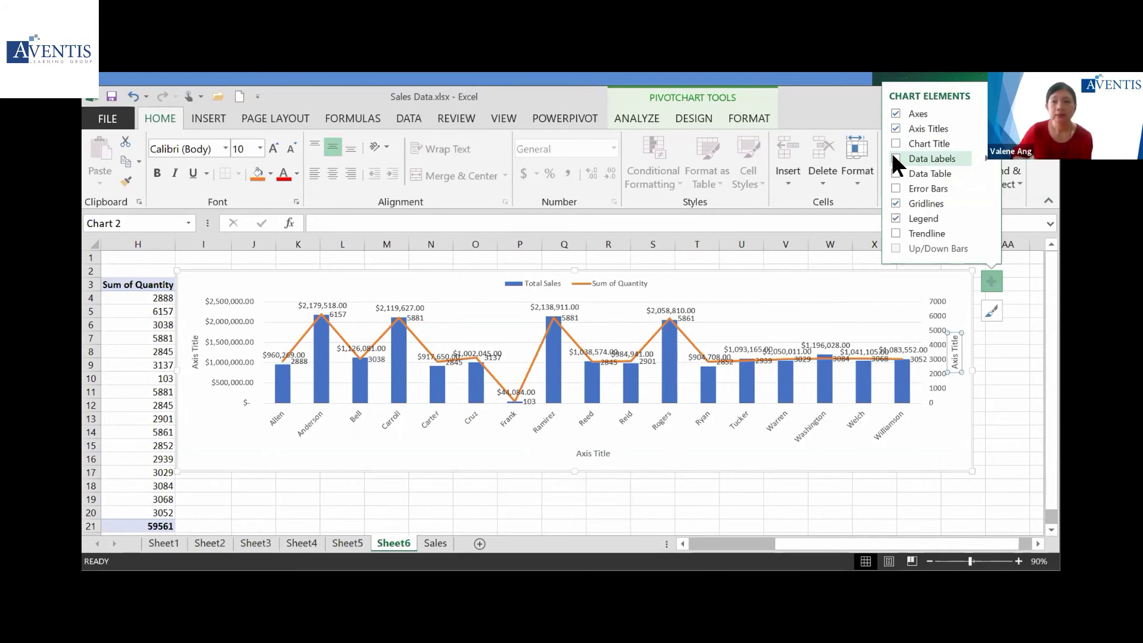
{"action": "left_click", "coordinate": [894, 158]}
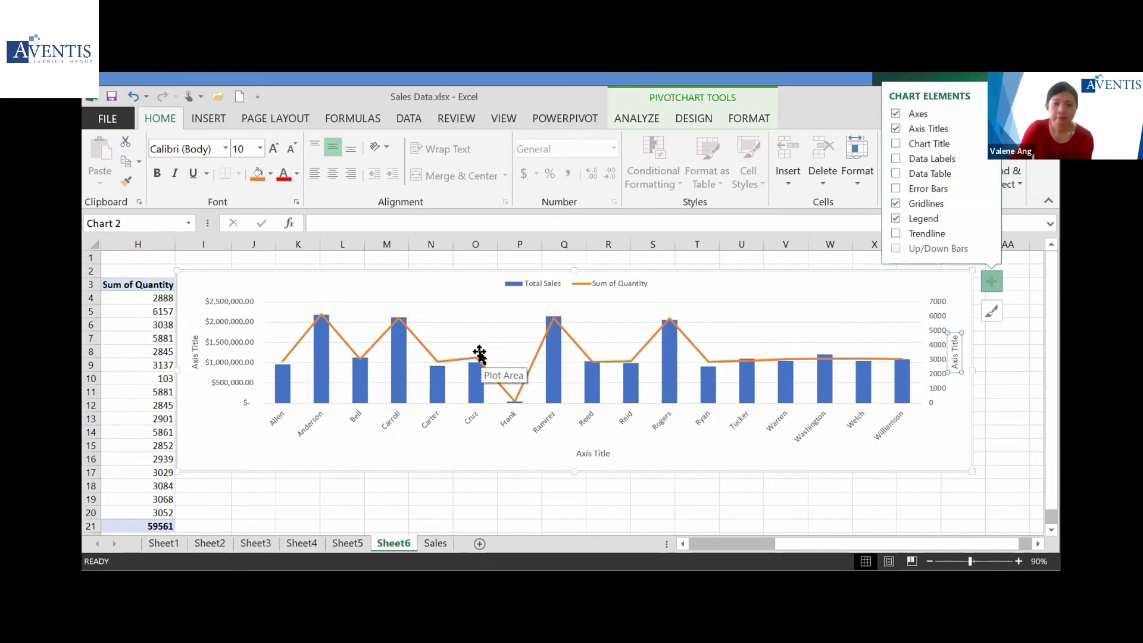
{"action": "mouse_move", "coordinate": [422, 345]}
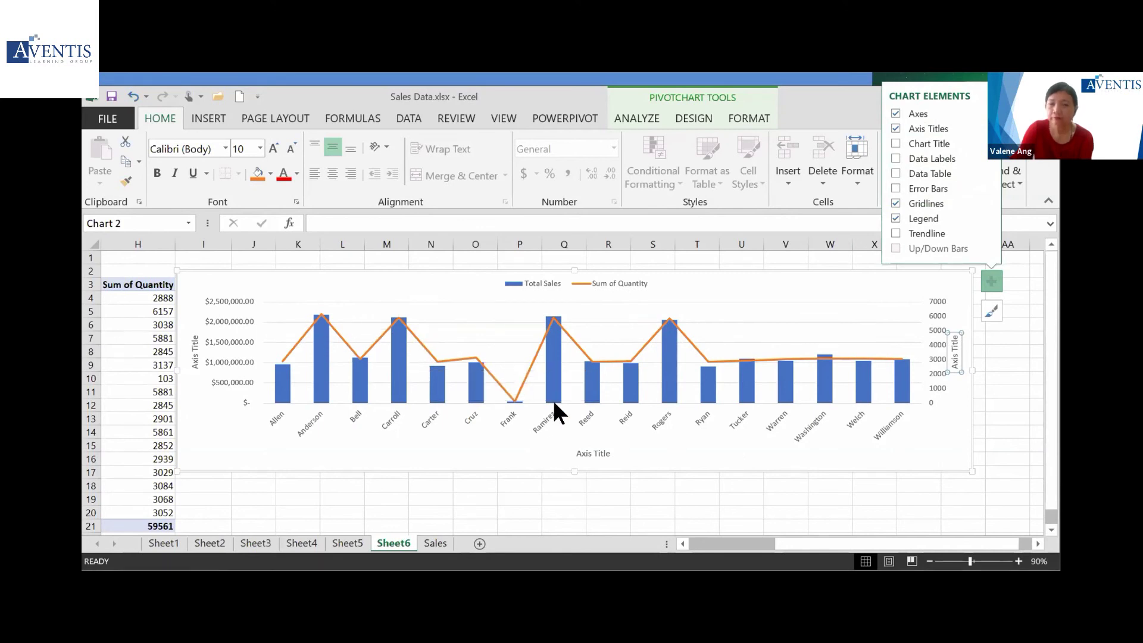
Label each Sum of Quantity line point above it and remove the chart gridlines
{"action": "left_click", "coordinate": [384, 326]}
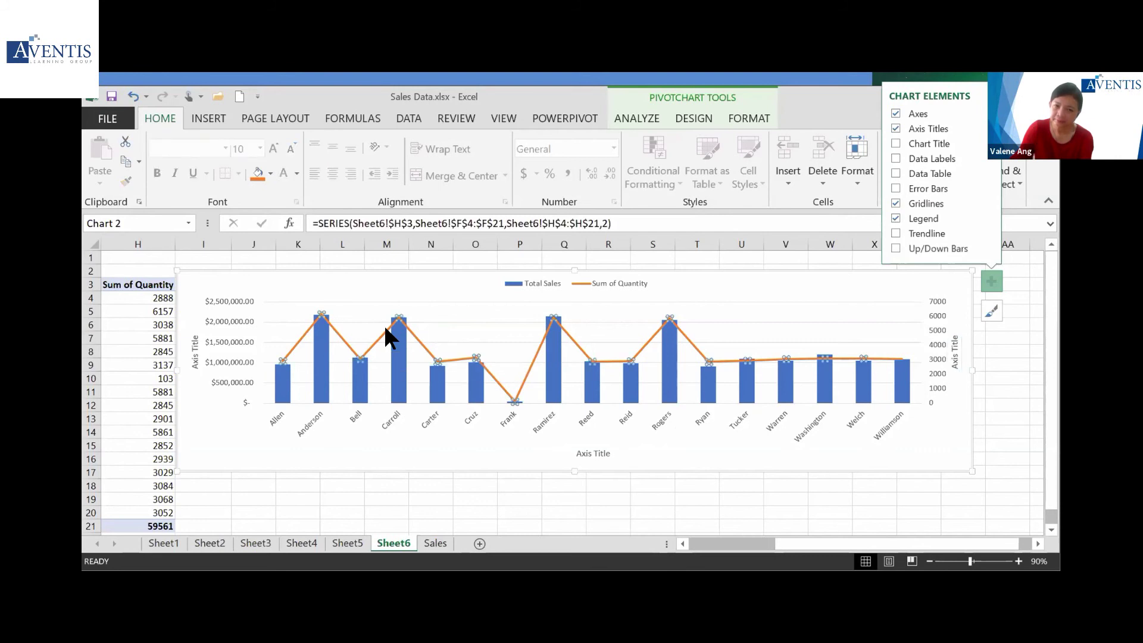
{"action": "left_click", "coordinate": [985, 152]}
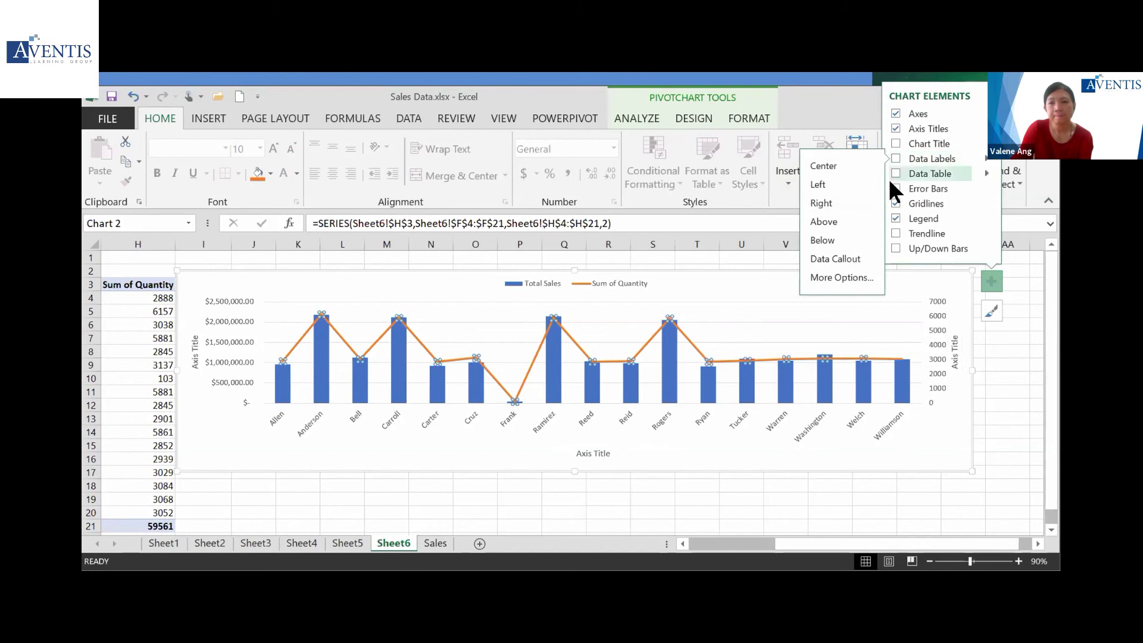
{"action": "left_click", "coordinate": [846, 221]}
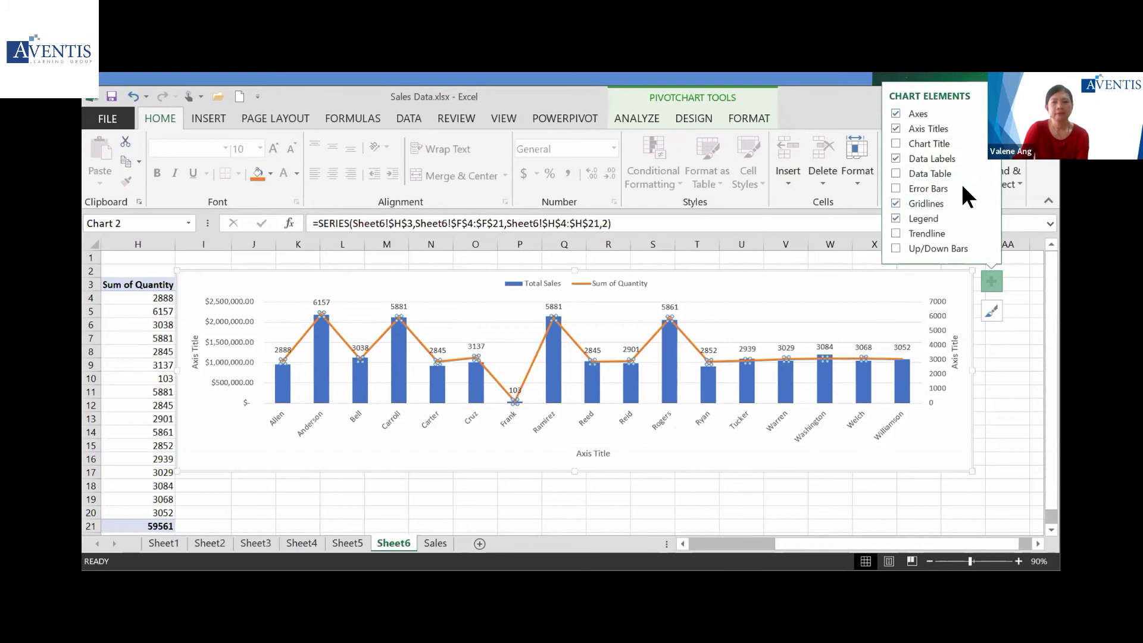
{"action": "left_click", "coordinate": [984, 156]}
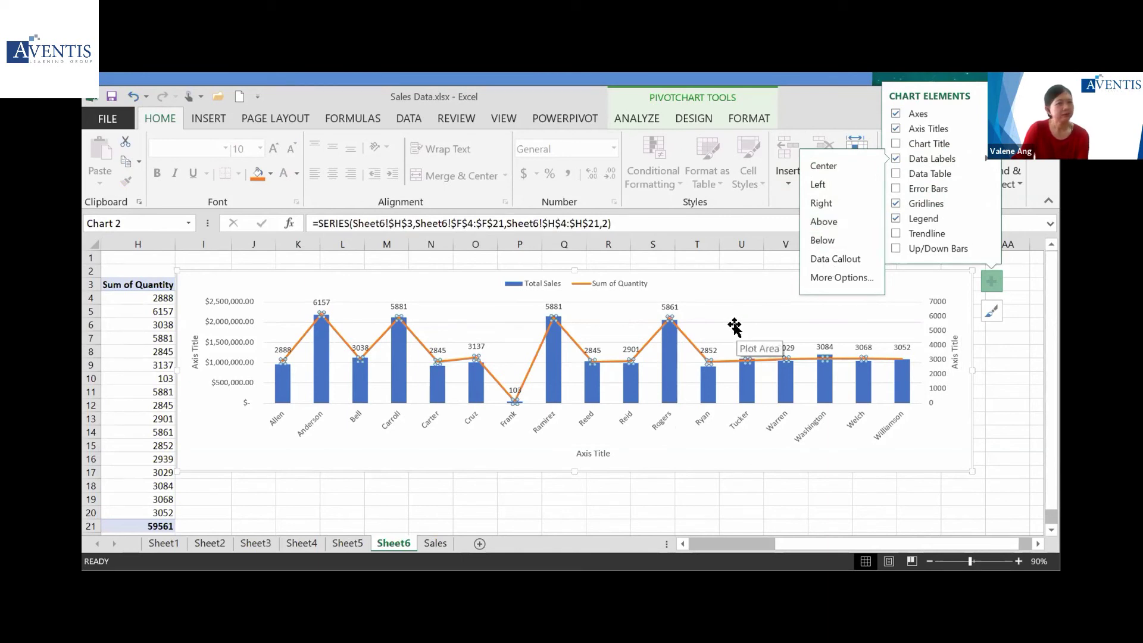
{"action": "left_click", "coordinate": [895, 202]}
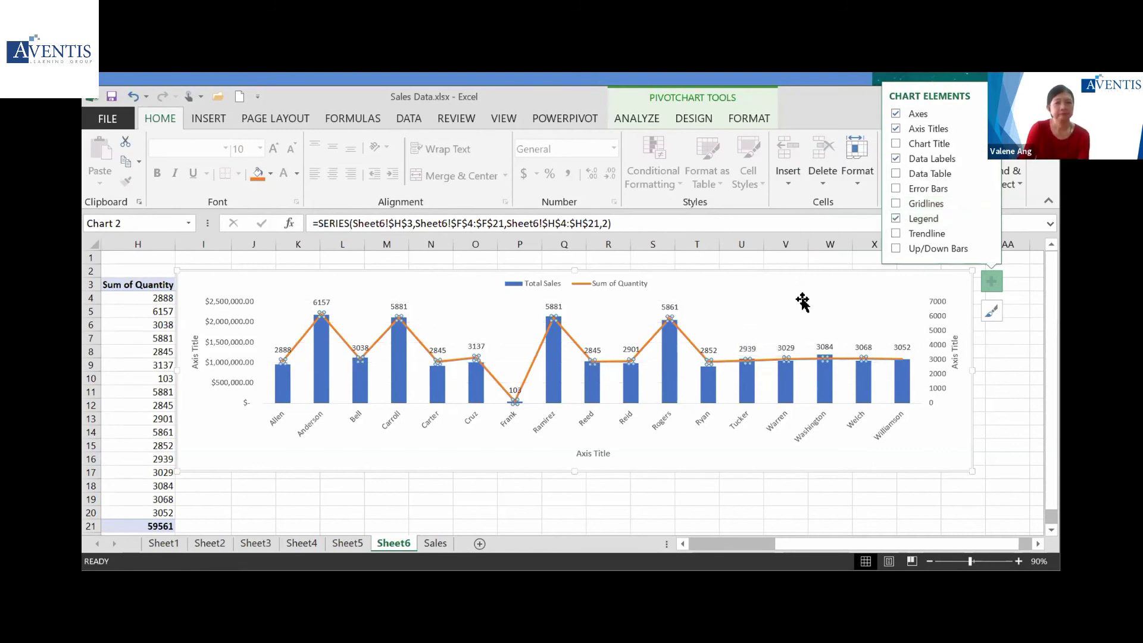
{"action": "left_click", "coordinate": [652, 460]}
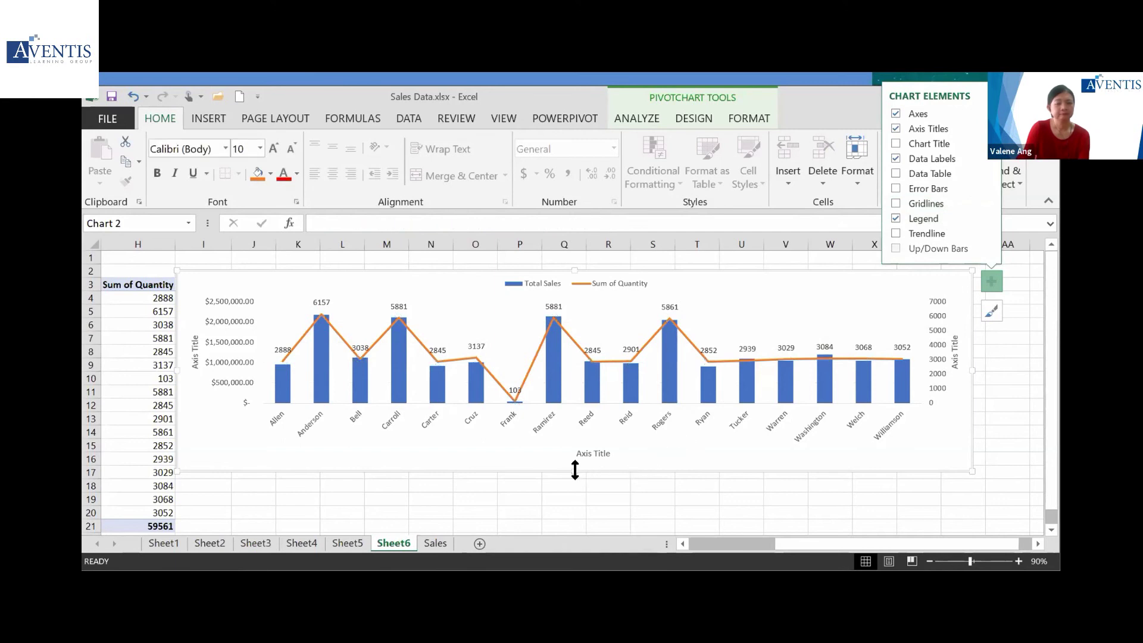
Make the chart taller and title the horizontal axis 'Sales Rep' and right axis 'Quantity'
{"action": "left_click_drag", "start_coordinate": [575, 469], "coordinate": [573, 512]}
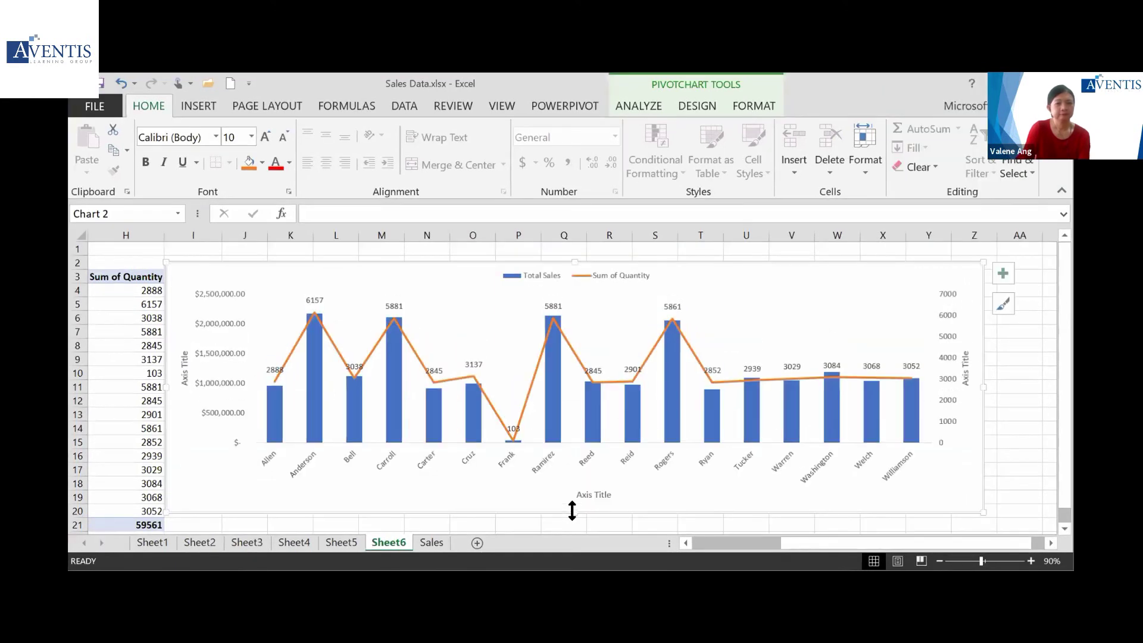
{"action": "left_click", "coordinate": [592, 494]}
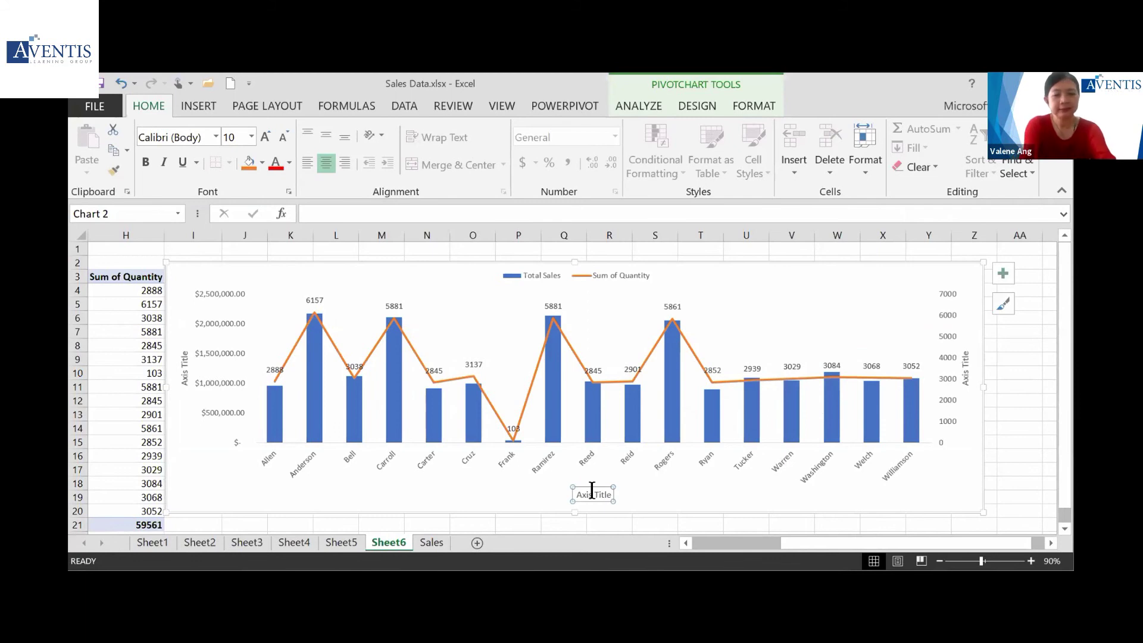
{"action": "type", "text": "Sales "}
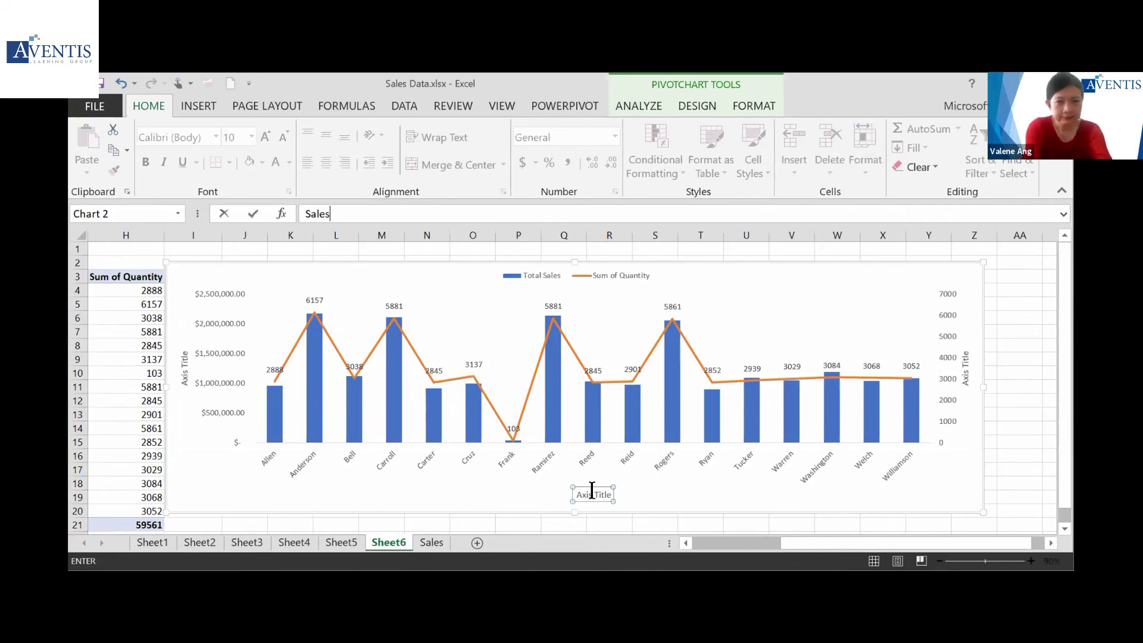
{"action": "type", "text": "Rep"}
{"action": "key", "text": "Return"}
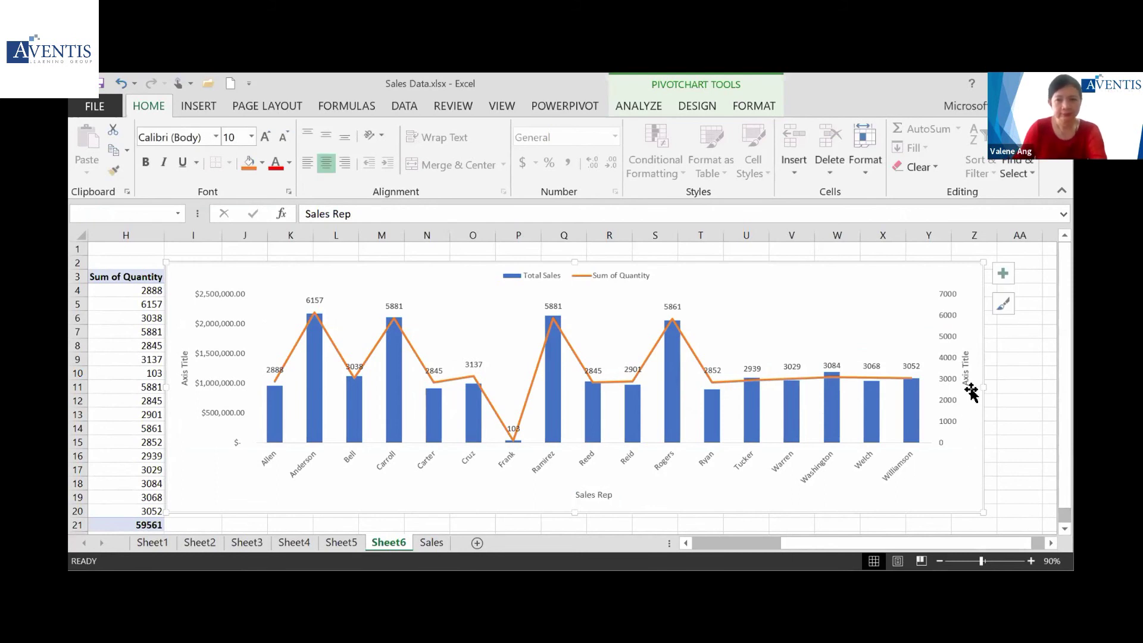
{"action": "left_click", "coordinate": [964, 378]}
{"action": "left_click", "coordinate": [382, 212]}
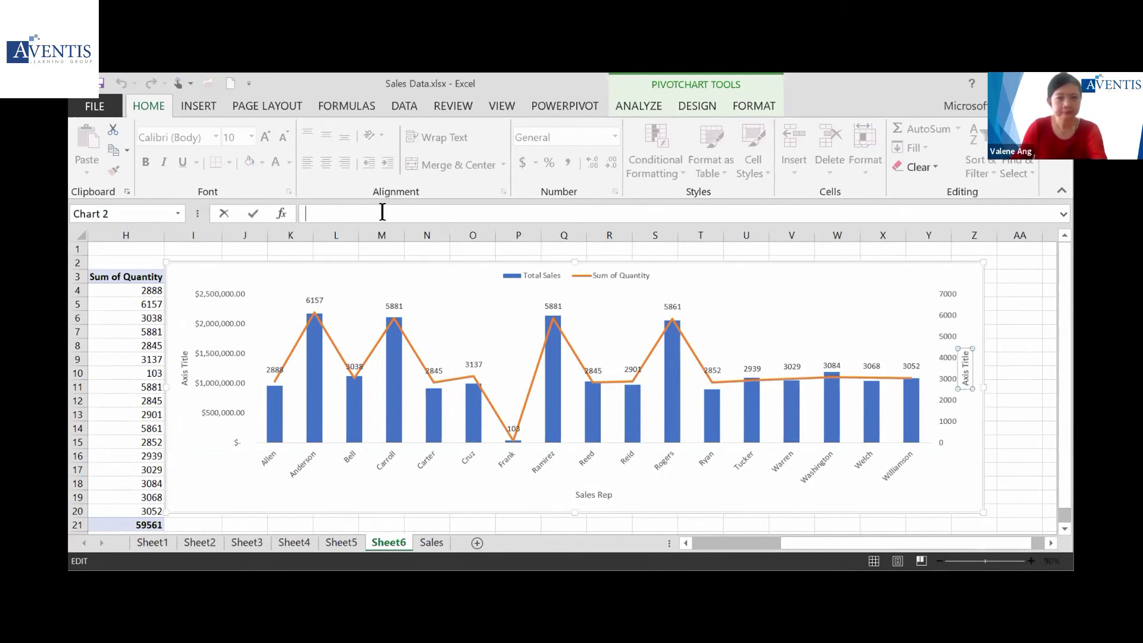
{"action": "type", "text": "Quantity"}
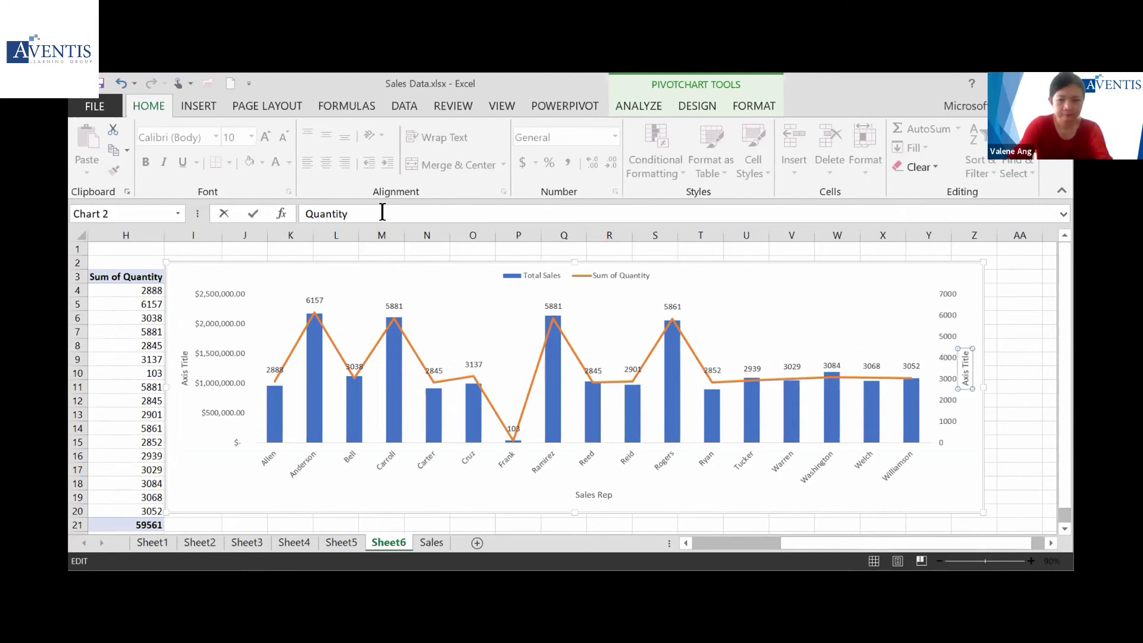
{"action": "key", "text": "Return"}
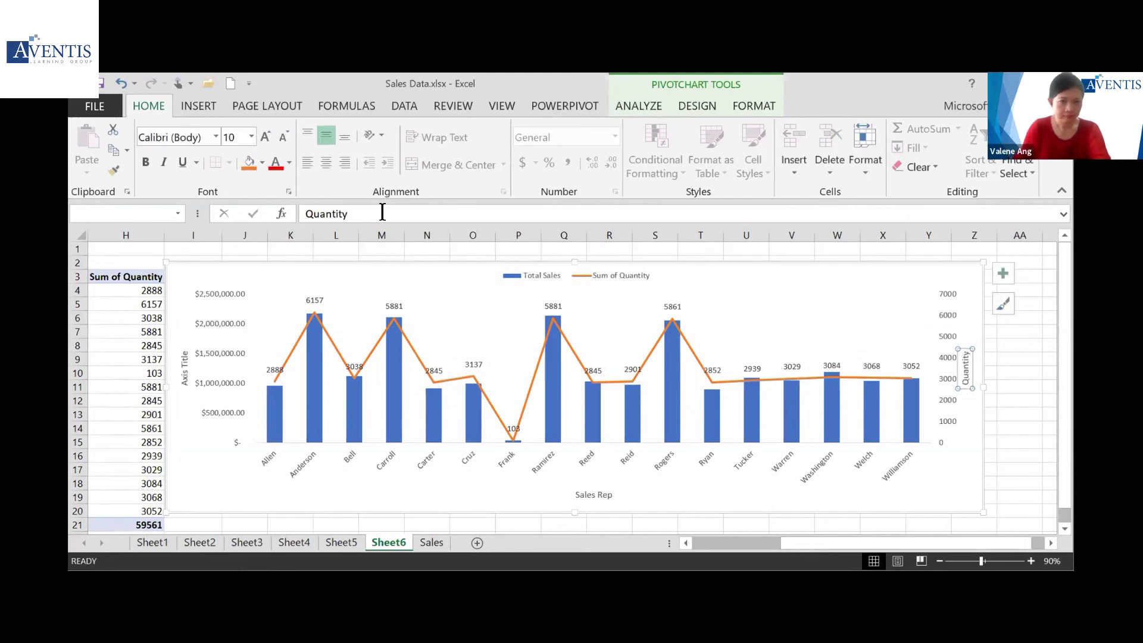
Title the left vertical axis 'Sales' and make the chart narrower
{"action": "left_click", "coordinate": [179, 381]}
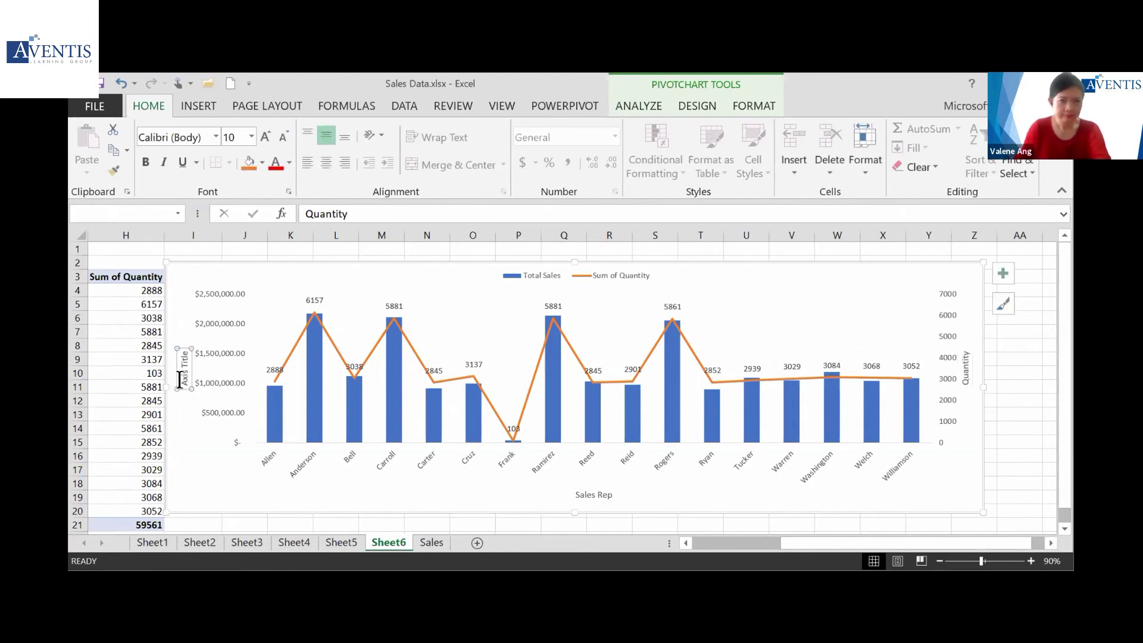
{"action": "left_click", "coordinate": [347, 213]}
{"action": "type", "text": "Sa;es"}
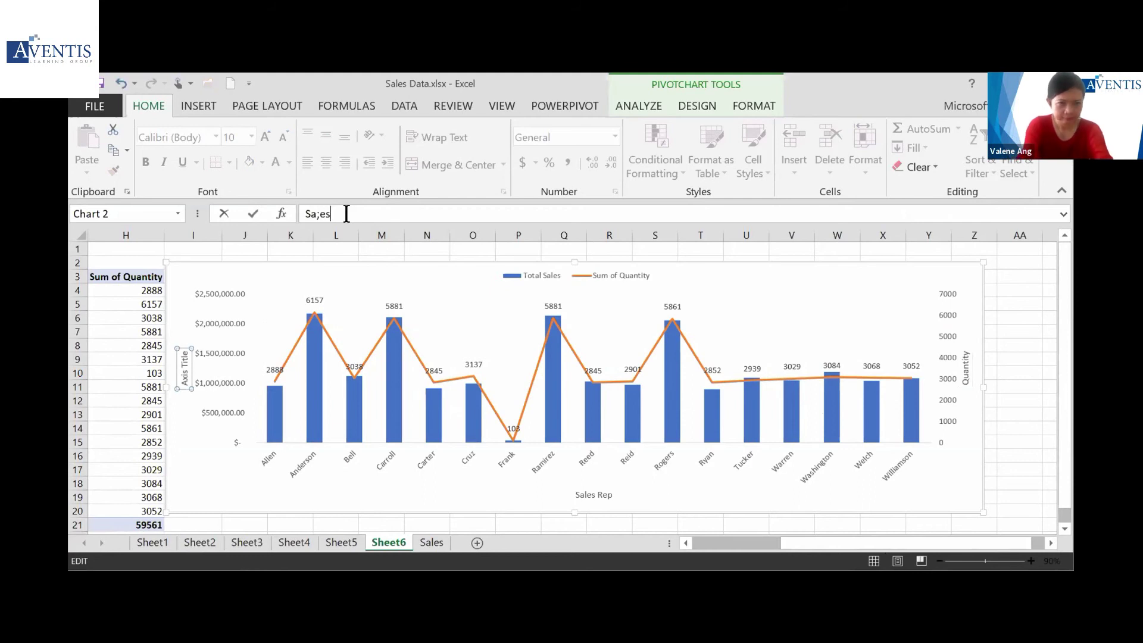
{"action": "key", "text": "BackSpace"}
{"action": "key", "text": "BackSpace"}
{"action": "key", "text": "BackSpace"}
{"action": "type", "text": "les"}
{"action": "key", "text": "Return"}
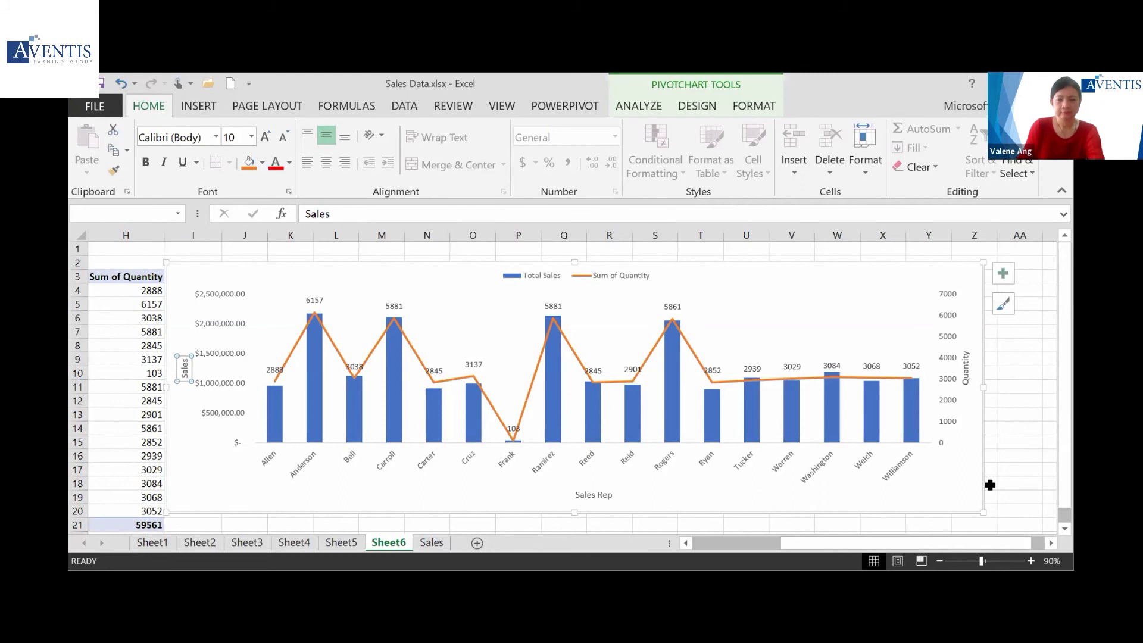
{"action": "left_click", "coordinate": [801, 465]}
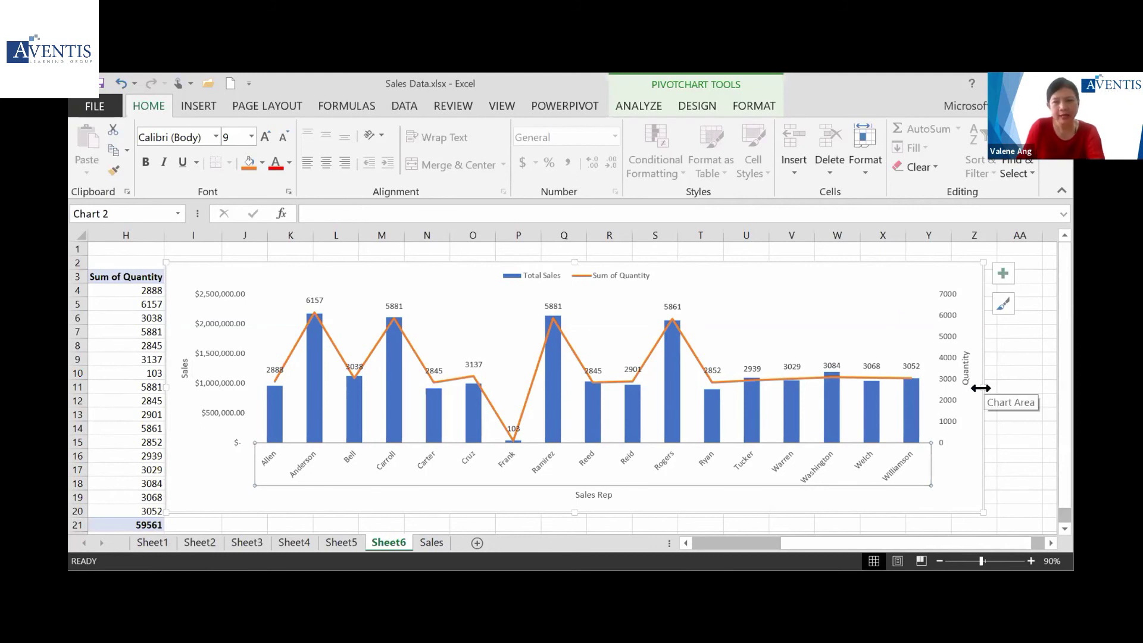
{"action": "left_click_drag", "start_coordinate": [981, 389], "coordinate": [876, 390]}
{"action": "left_click", "coordinate": [495, 464]}
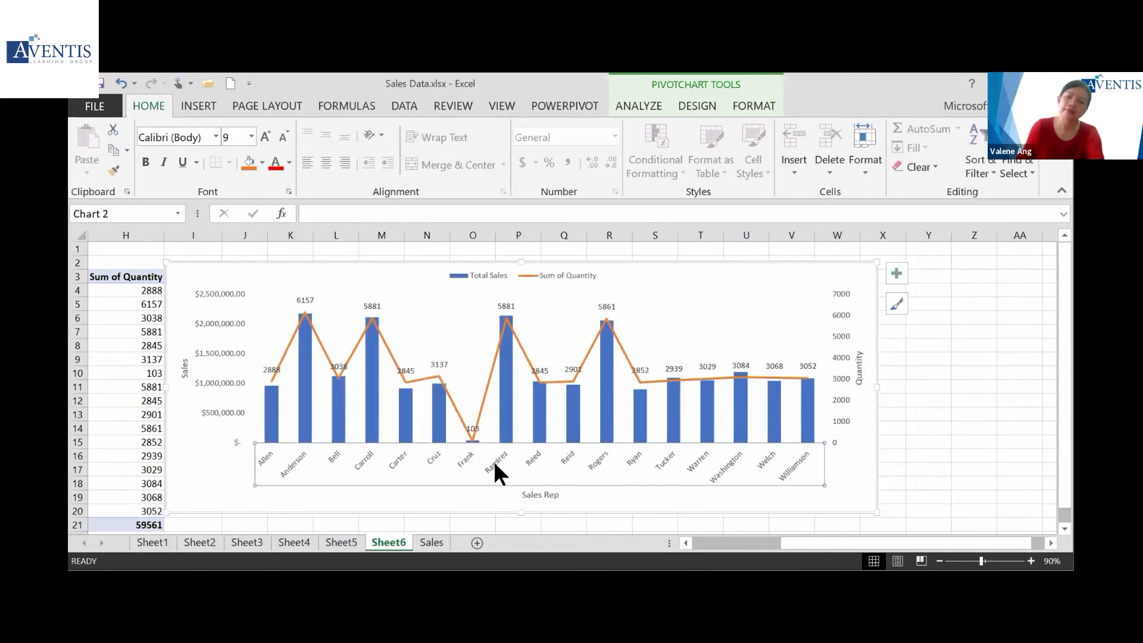
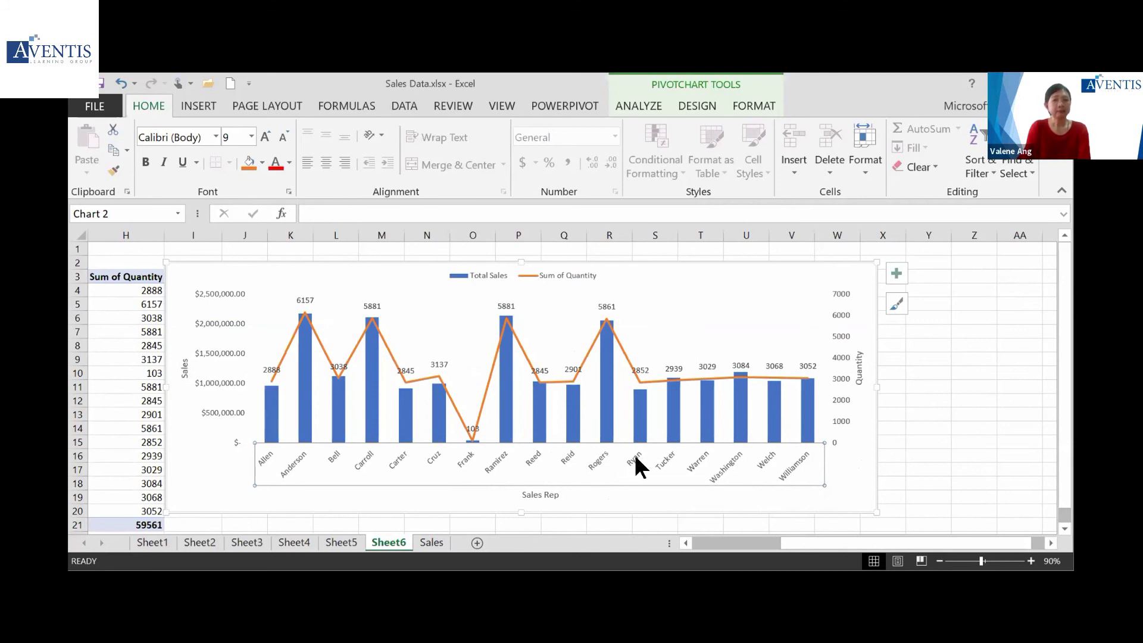
Set the Sales Rep axis labels' text direction to Rotate all text 270° in Format Axis Alignment
{"action": "right_click", "coordinate": [636, 465]}
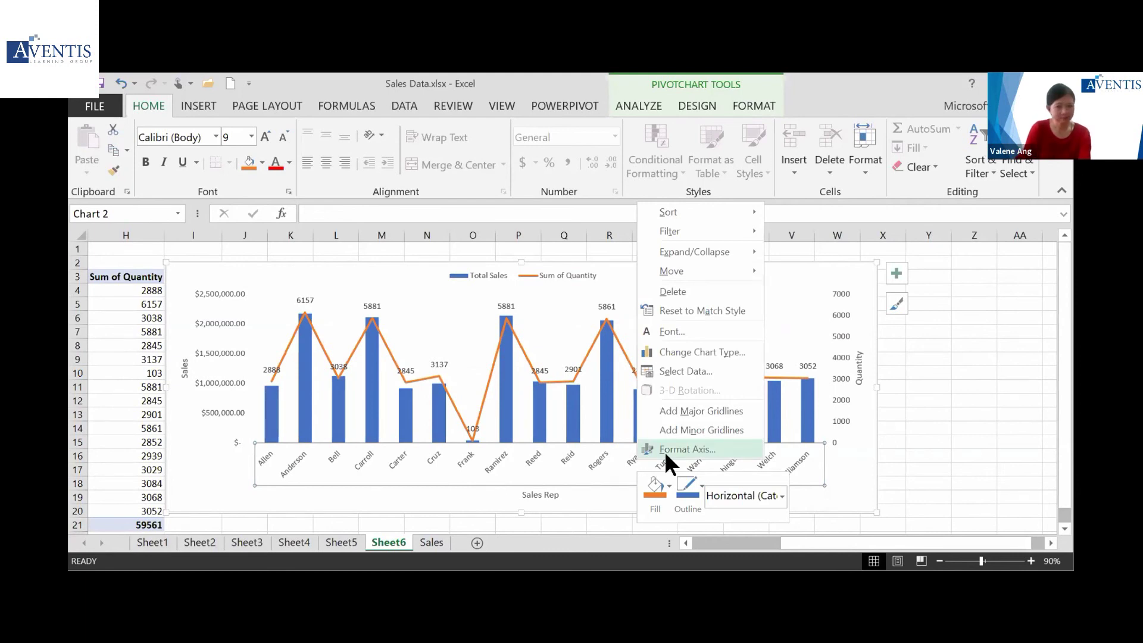
{"action": "left_click", "coordinate": [704, 450]}
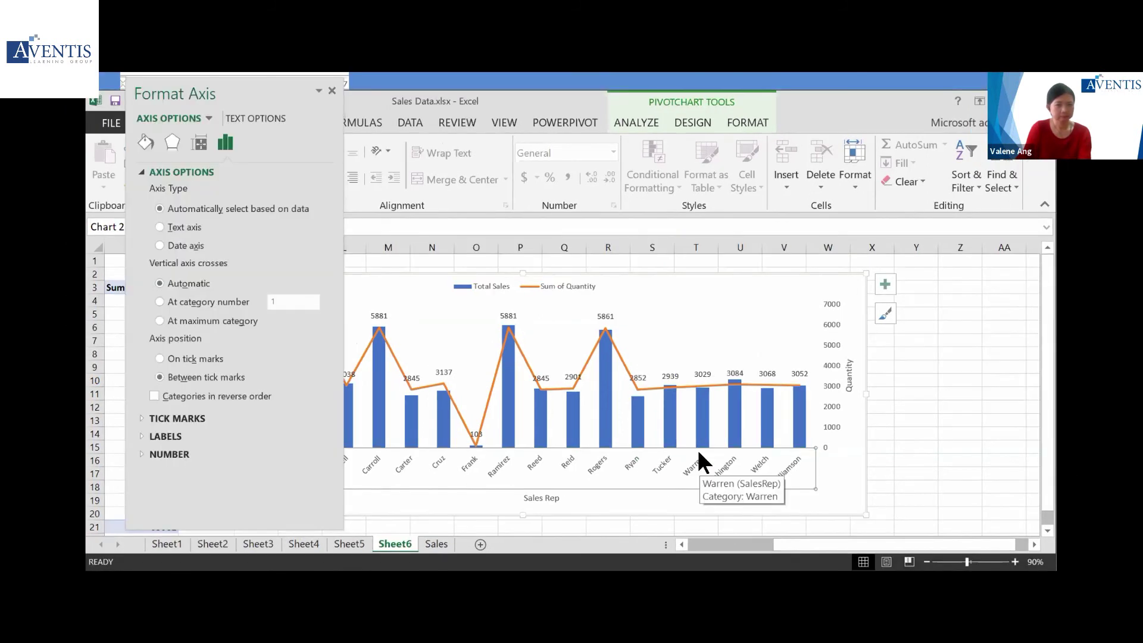
{"action": "left_click_drag", "start_coordinate": [333, 119], "coordinate": [457, 113]}
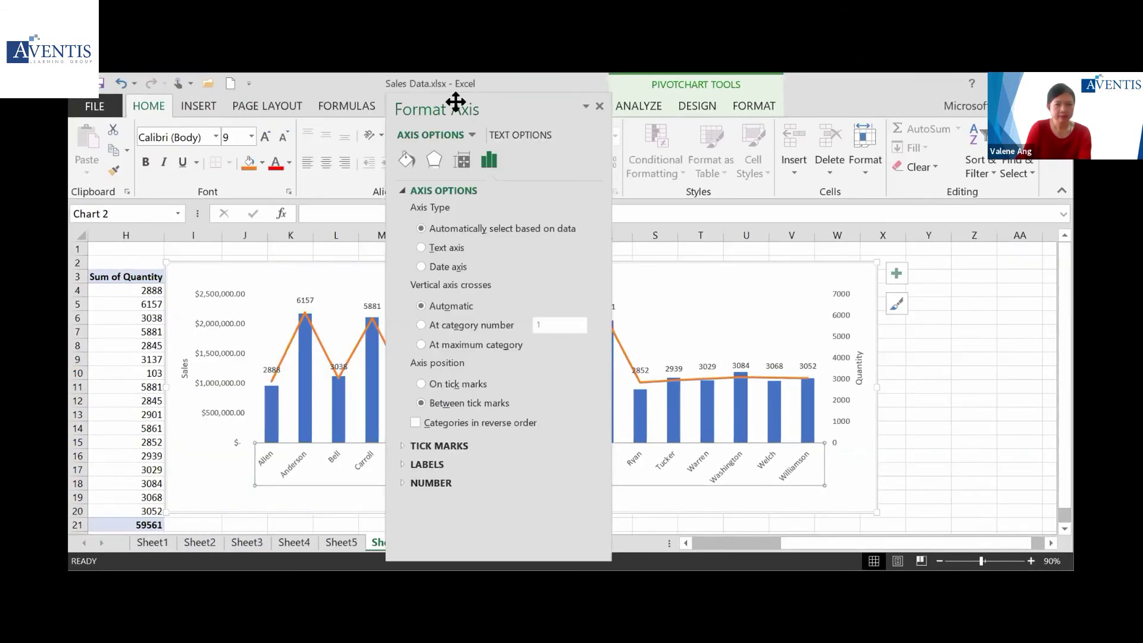
{"action": "left_click", "coordinate": [463, 159]}
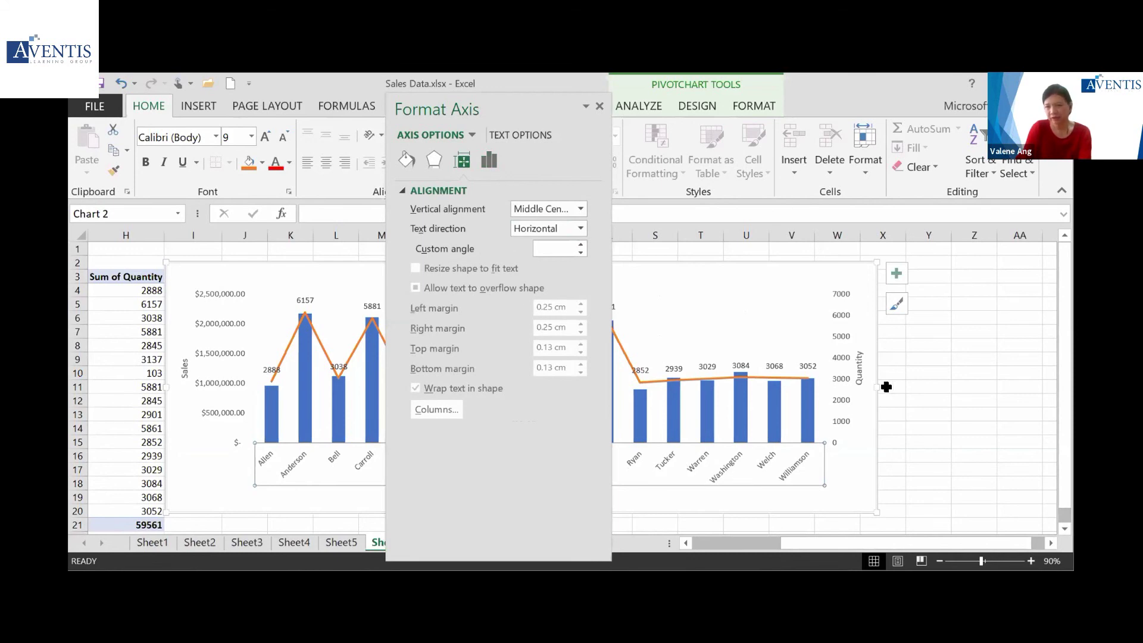
{"action": "left_click", "coordinate": [580, 229]}
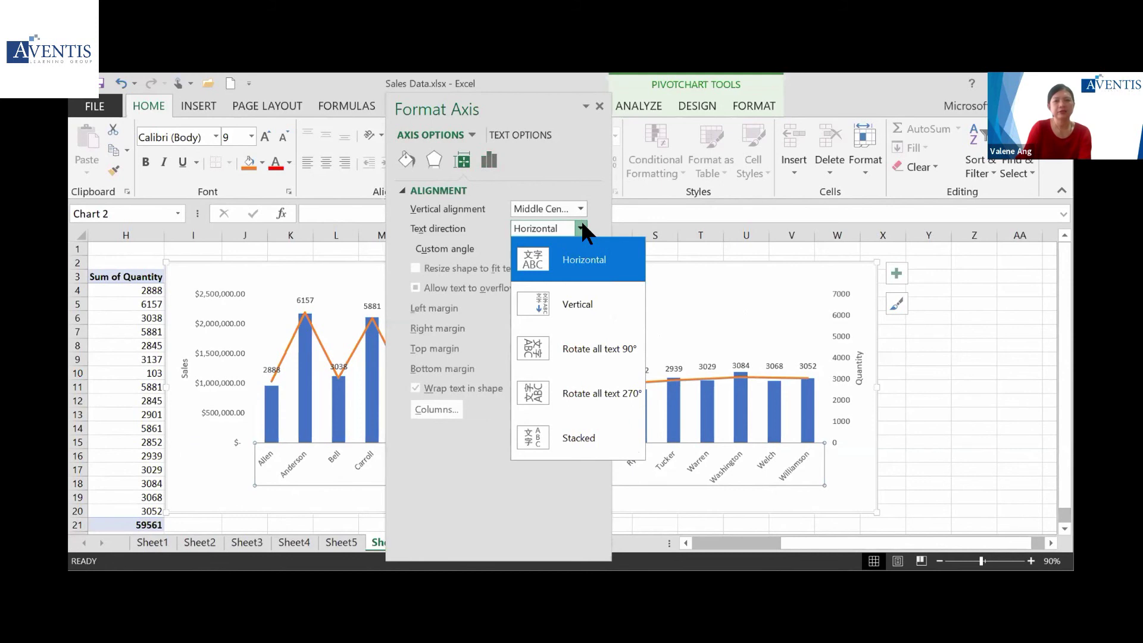
{"action": "left_click", "coordinate": [619, 393]}
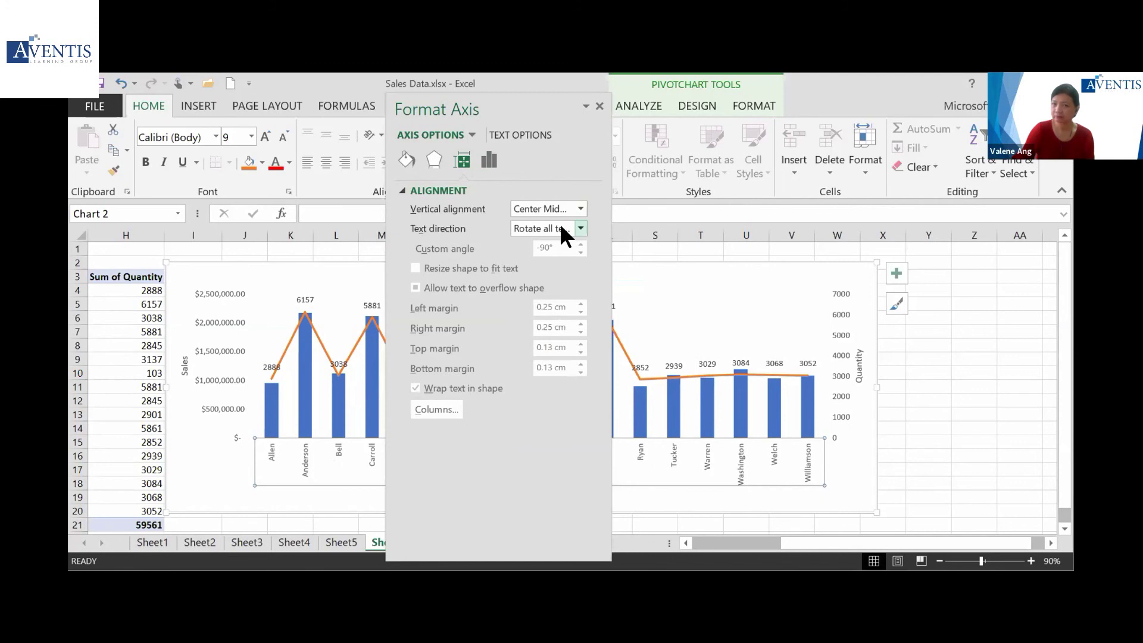
{"action": "left_click", "coordinate": [581, 228]}
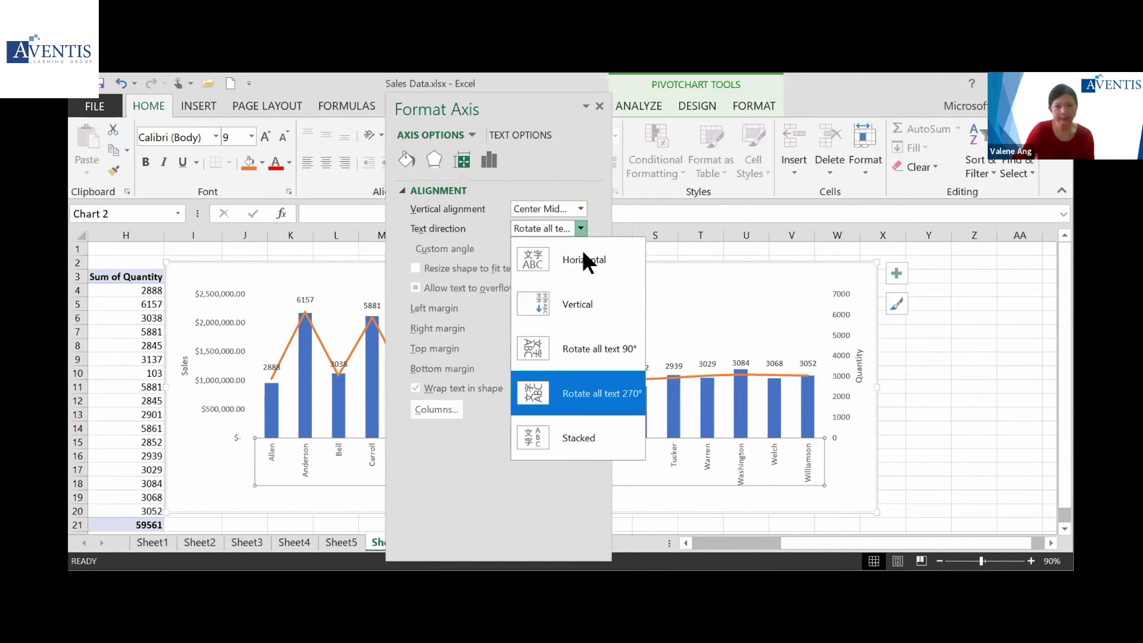
{"action": "left_click", "coordinate": [581, 343]}
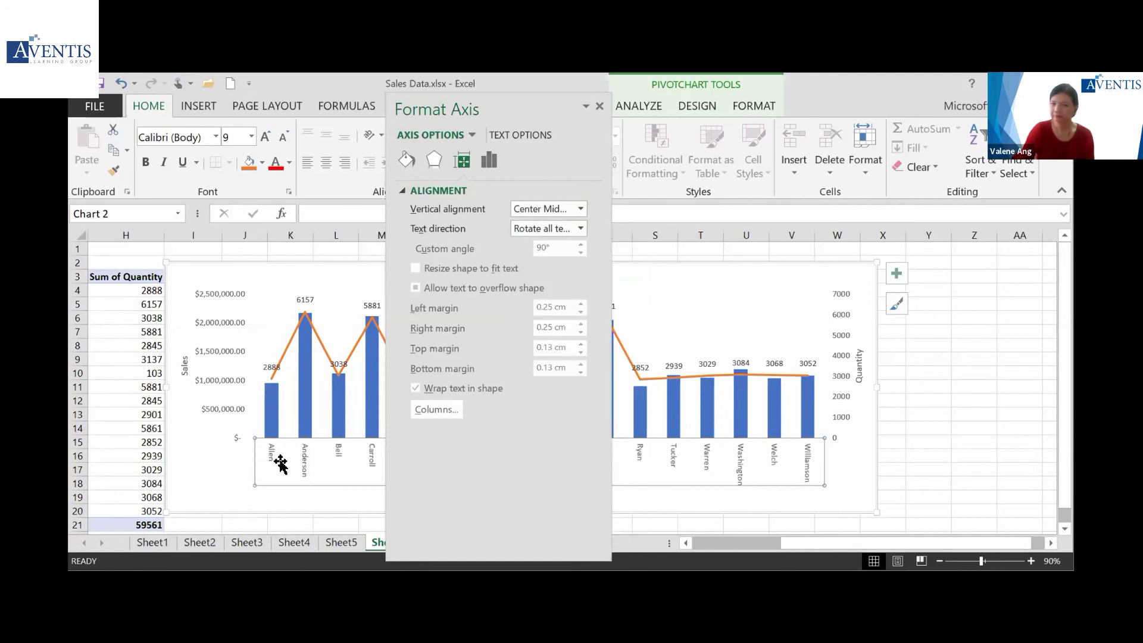
{"action": "left_click", "coordinate": [578, 228]}
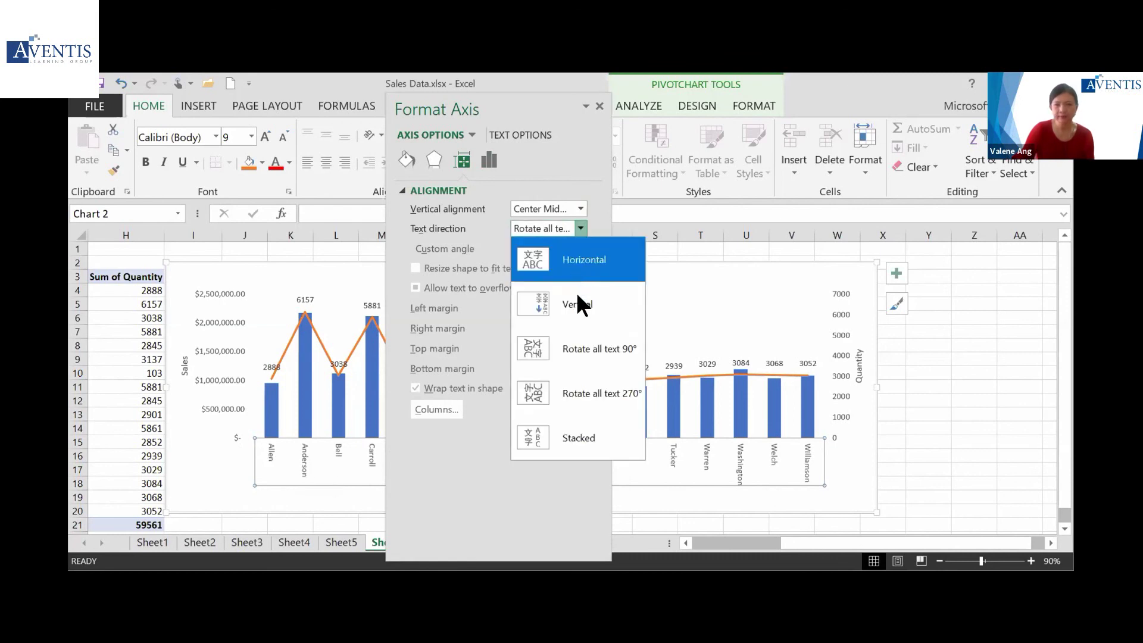
{"action": "left_click", "coordinate": [588, 389]}
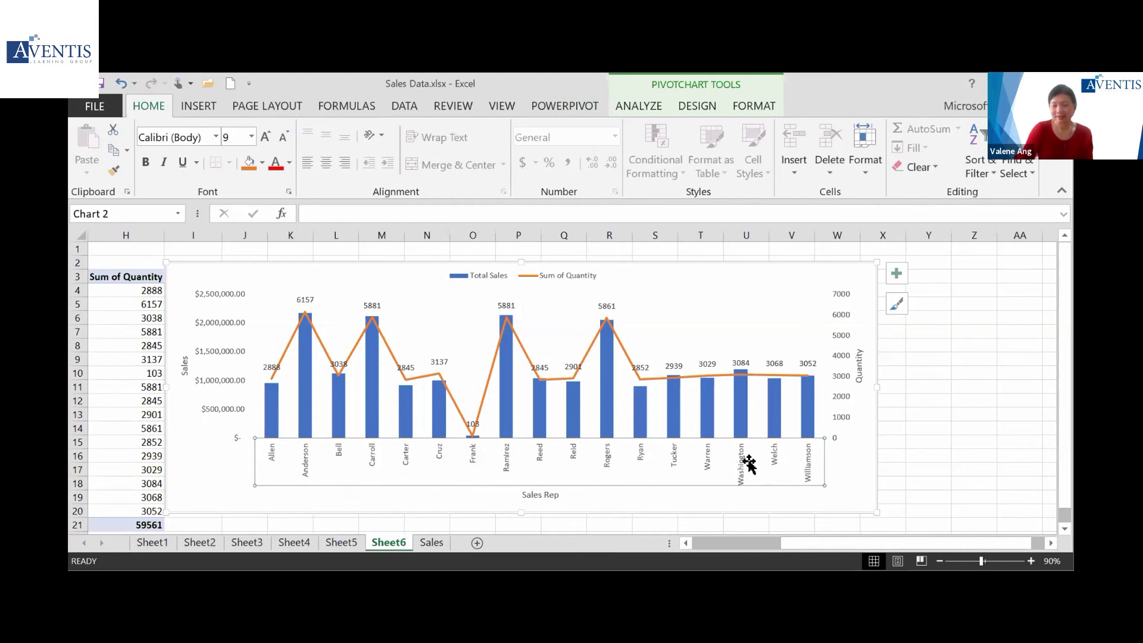
Set the Sales value axis display units to Millions, with the units label shown
{"action": "left_click_drag", "start_coordinate": [759, 543], "coordinate": [752, 538]}
{"action": "left_click", "coordinate": [365, 322]}
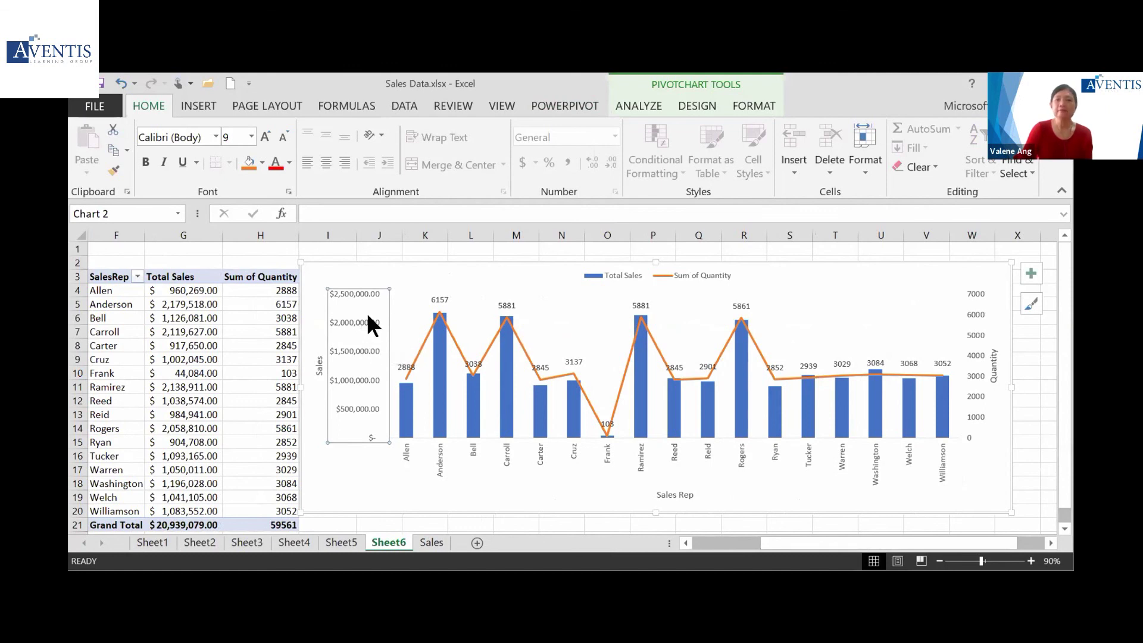
{"action": "right_click", "coordinate": [368, 316]}
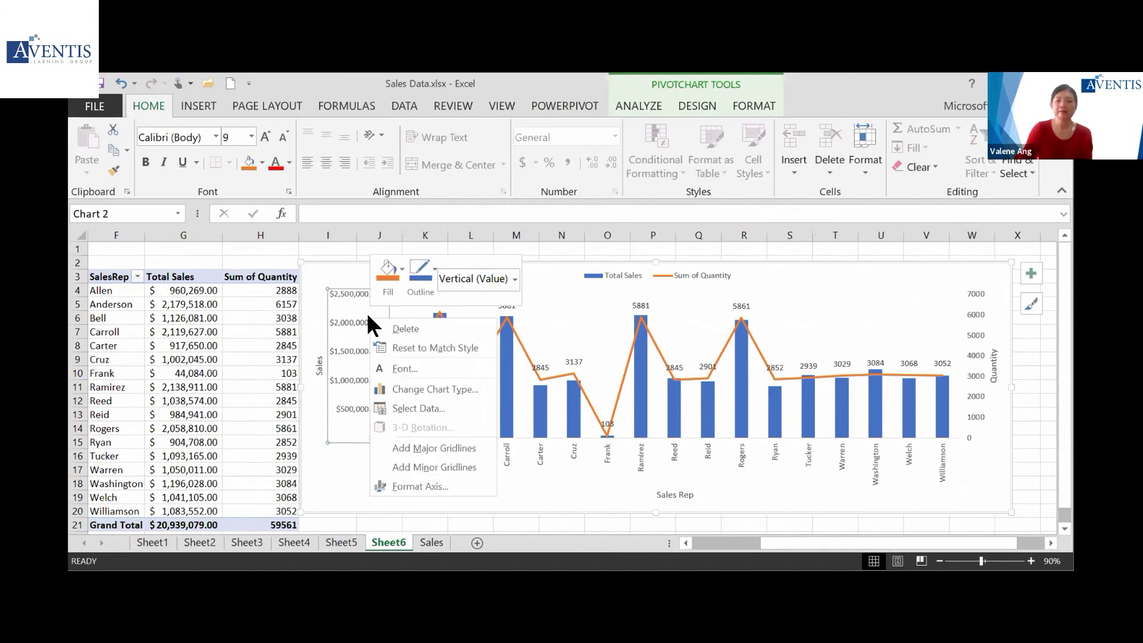
{"action": "left_click", "coordinate": [451, 483]}
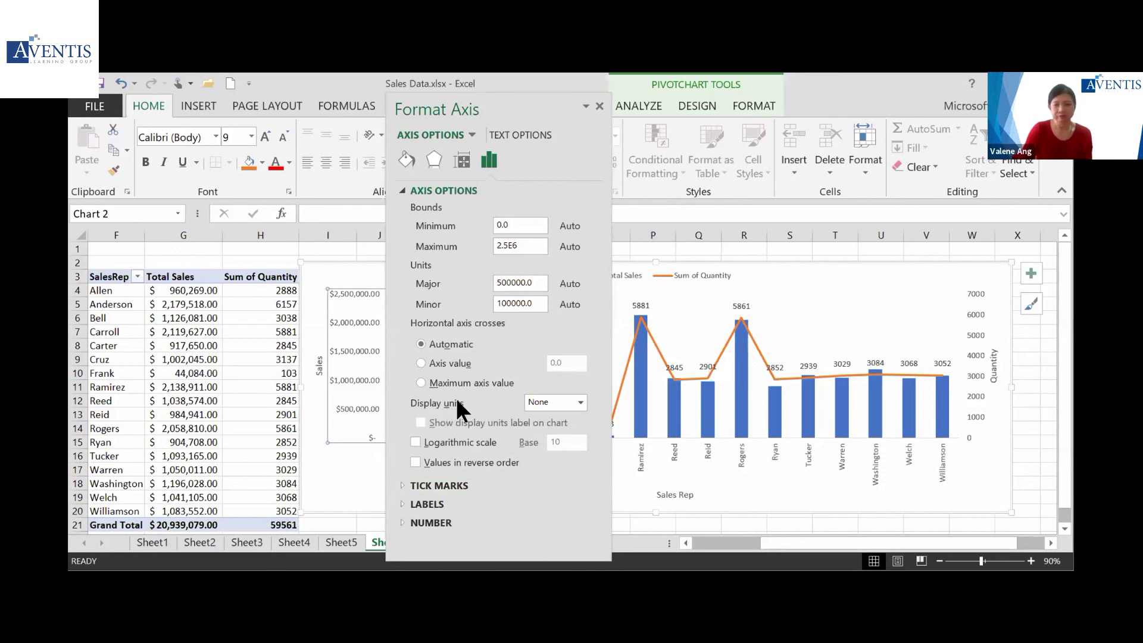
{"action": "left_click", "coordinate": [580, 400]}
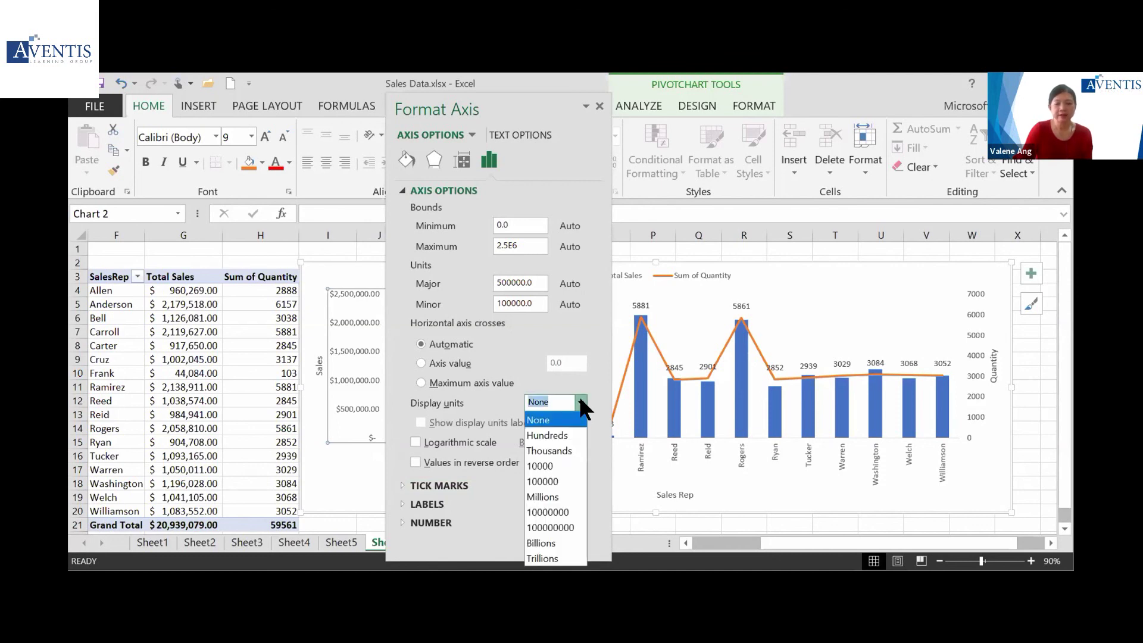
{"action": "left_click", "coordinate": [571, 497]}
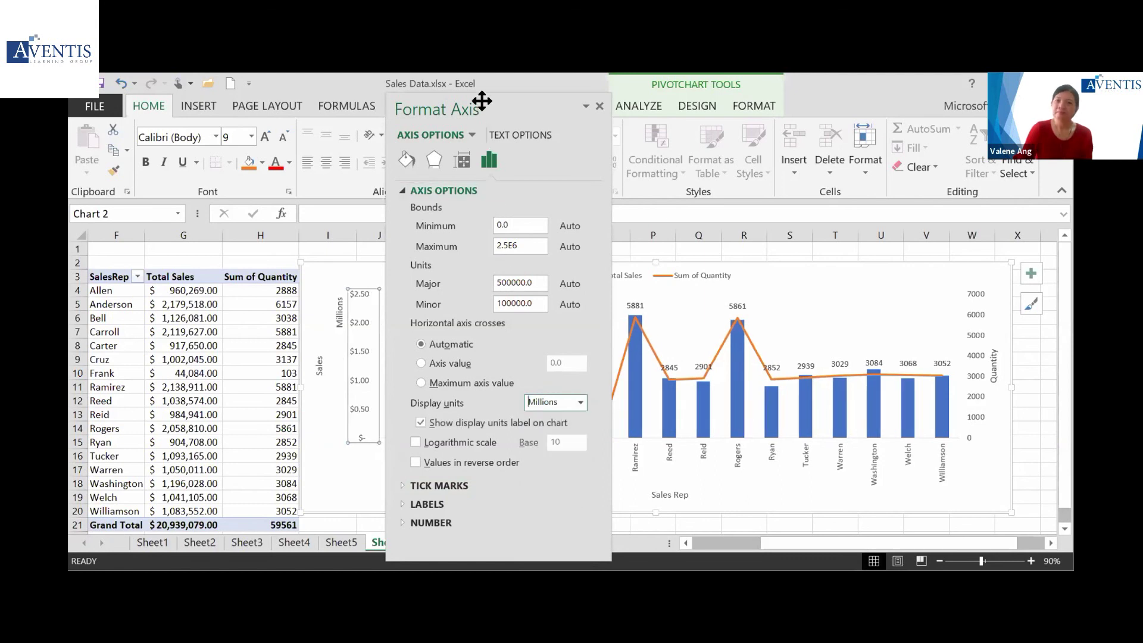
{"action": "left_click_drag", "start_coordinate": [482, 101], "coordinate": [596, 101]}
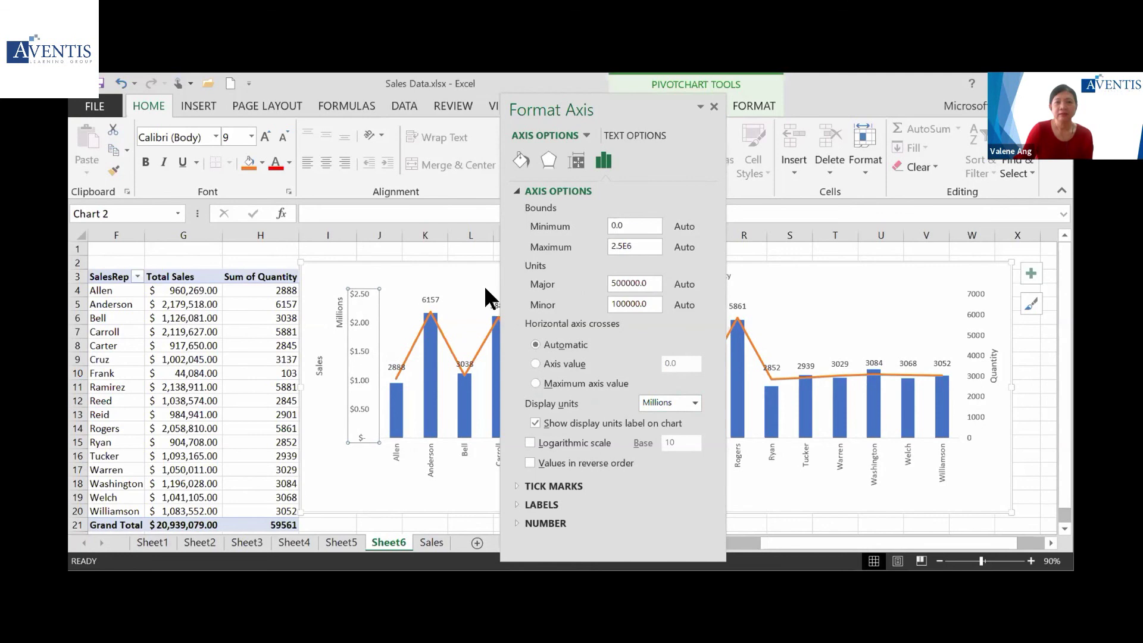
Close the Format Axis pane and browse the chart style and colour gallery
{"action": "left_click", "coordinate": [714, 105]}
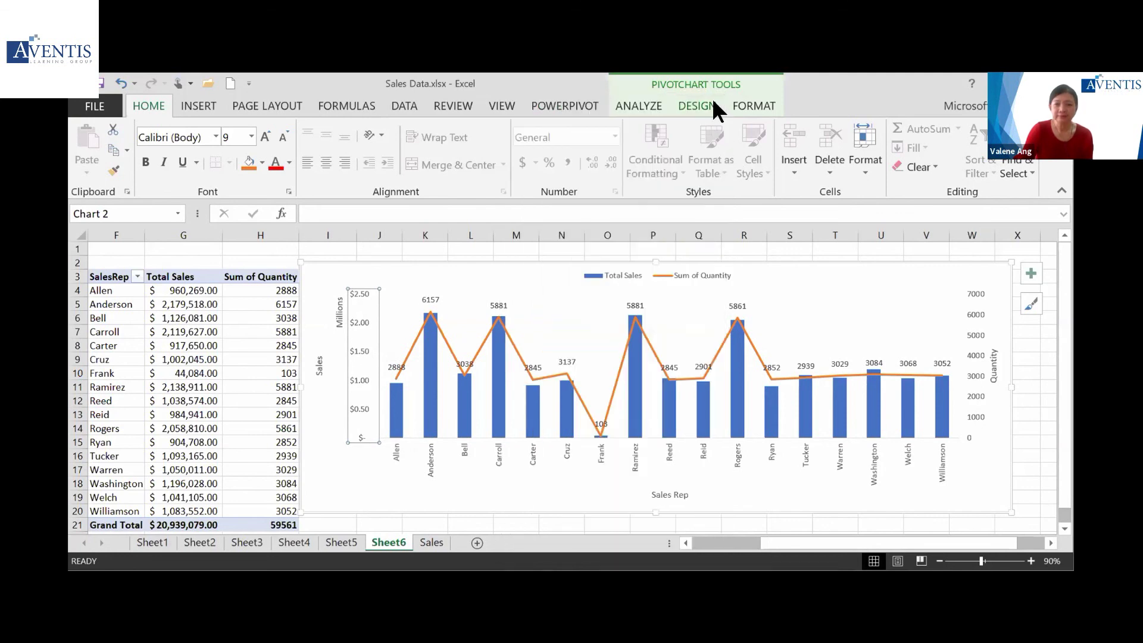
{"action": "left_click", "coordinate": [636, 390]}
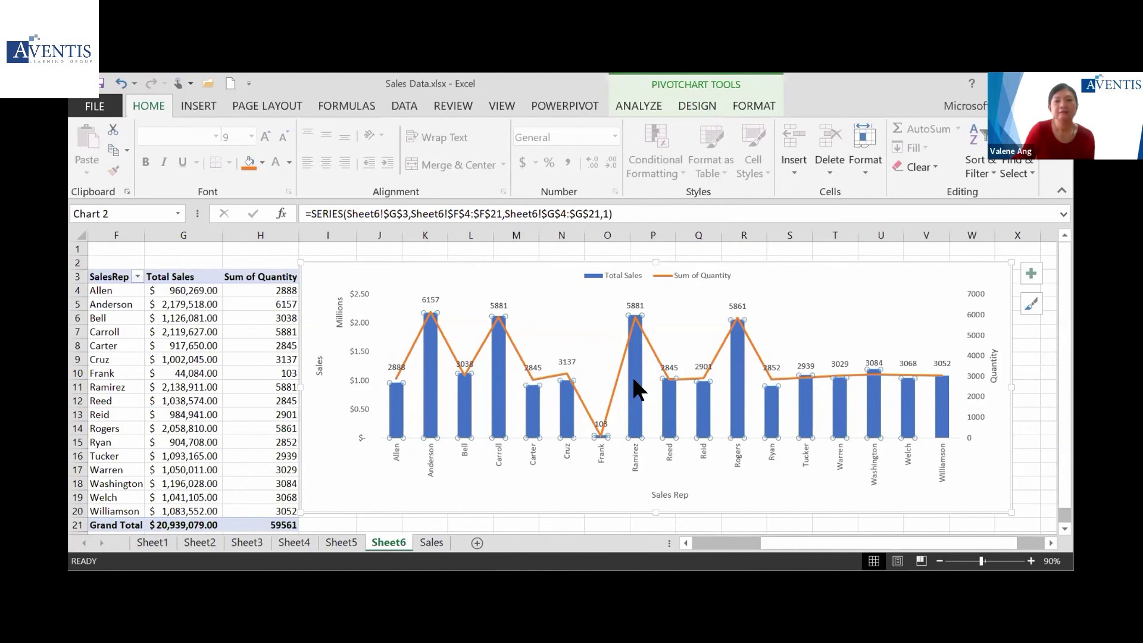
{"action": "left_click", "coordinate": [1051, 543]}
{"action": "left_click", "coordinate": [1051, 543]}
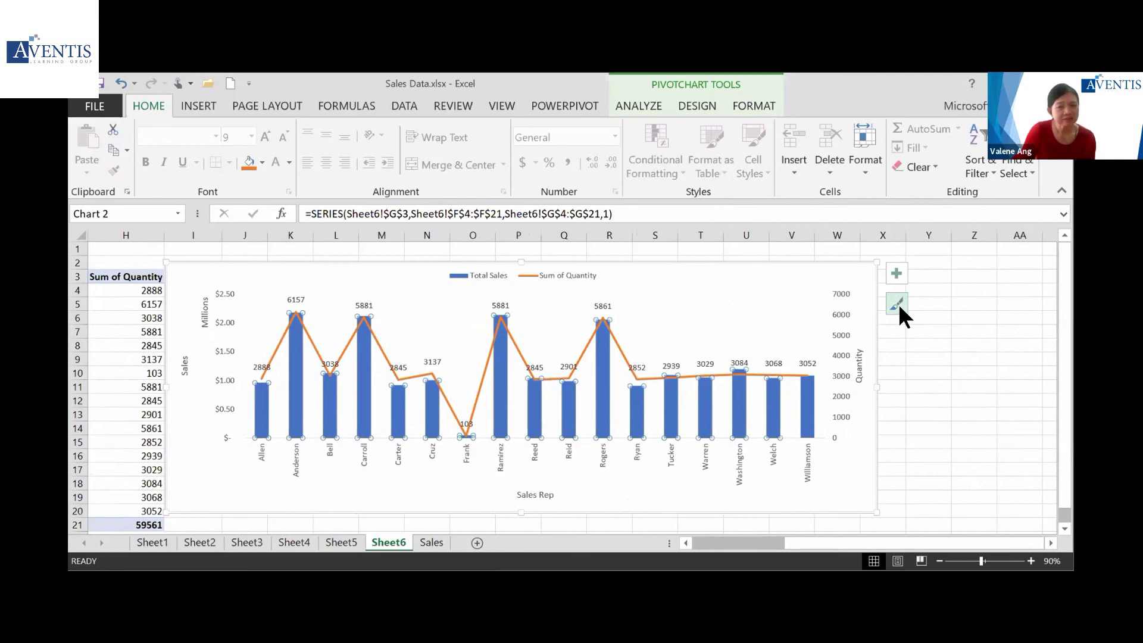
{"action": "left_click", "coordinate": [895, 304]}
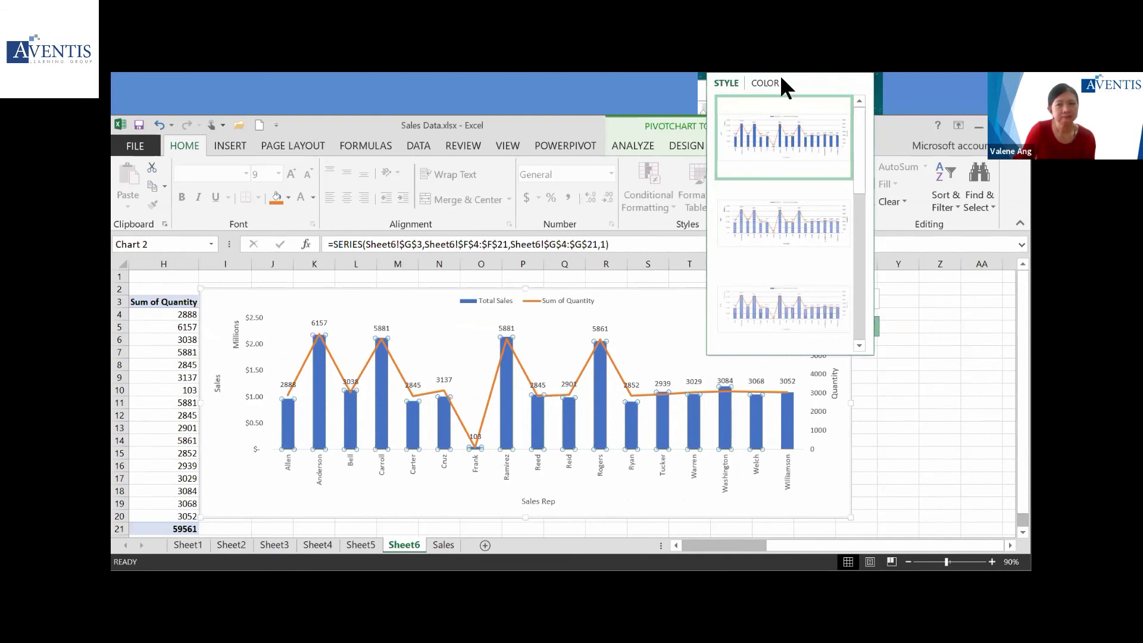
{"action": "left_click", "coordinate": [819, 331]}
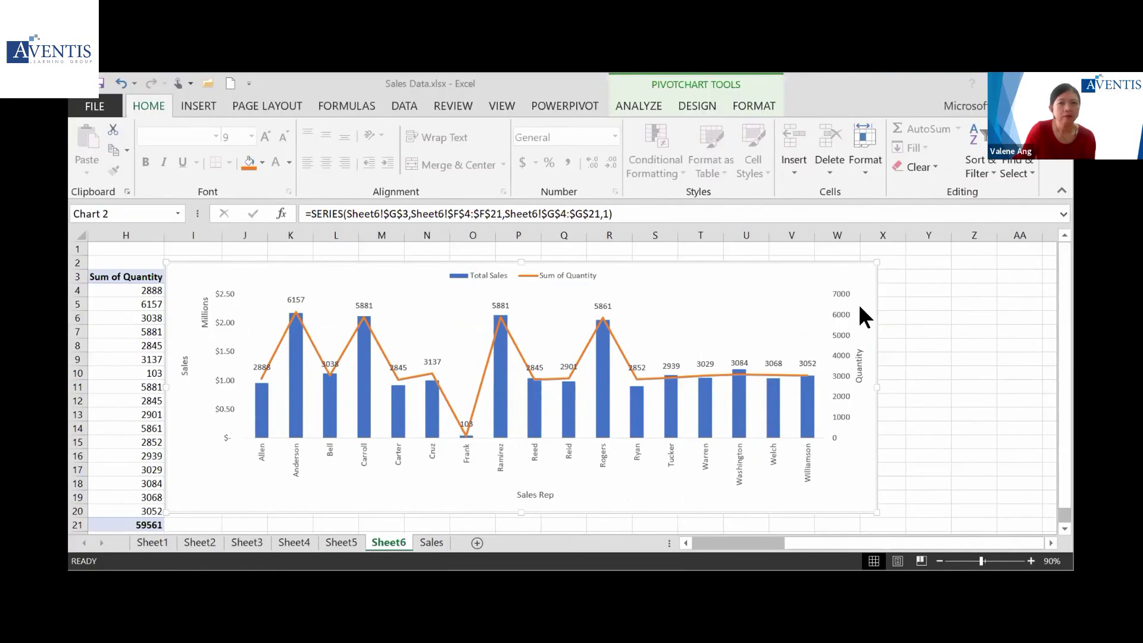
{"action": "left_click", "coordinate": [896, 303]}
{"action": "left_click", "coordinate": [821, 459]}
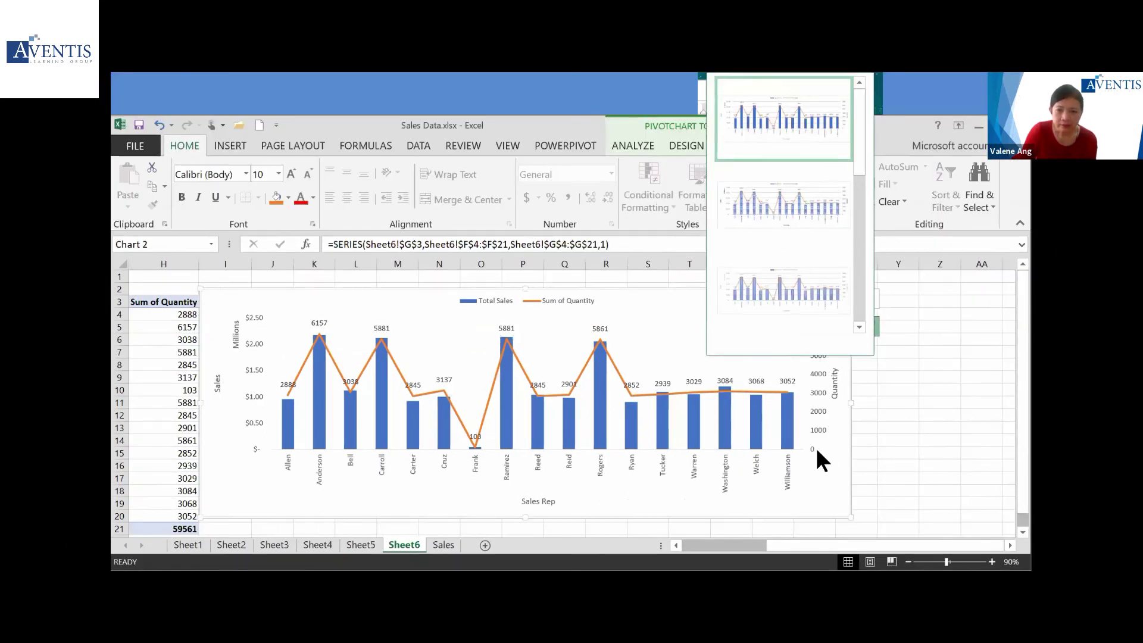
Fill the Total Sales columns light blue using Home > Fill Color
{"action": "left_click", "coordinate": [510, 402]}
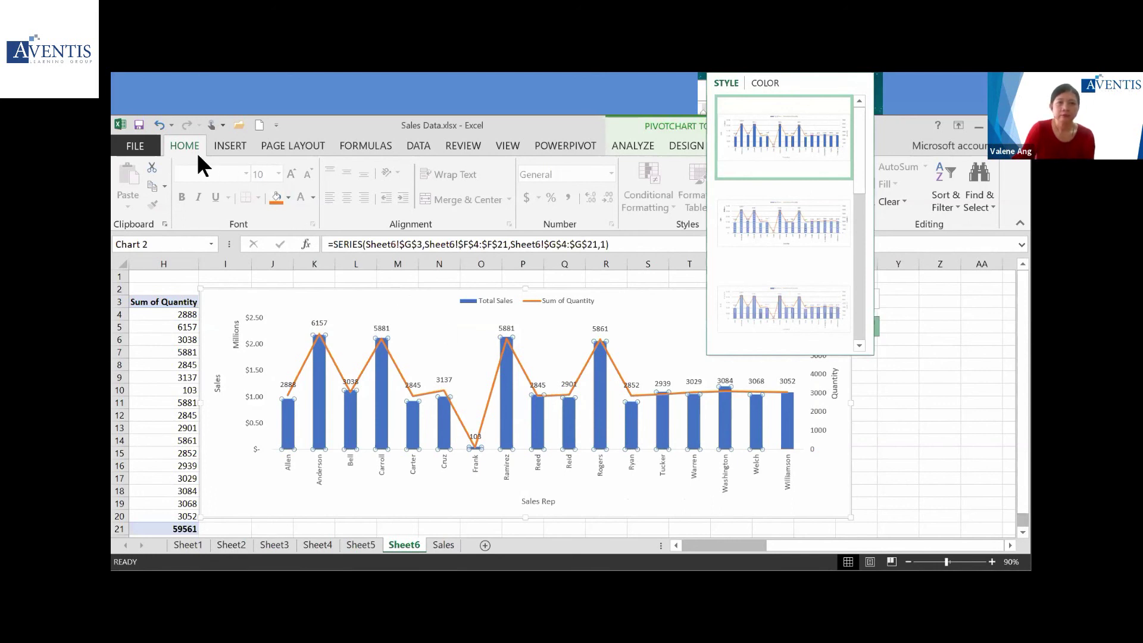
{"action": "left_click", "coordinate": [289, 197]}
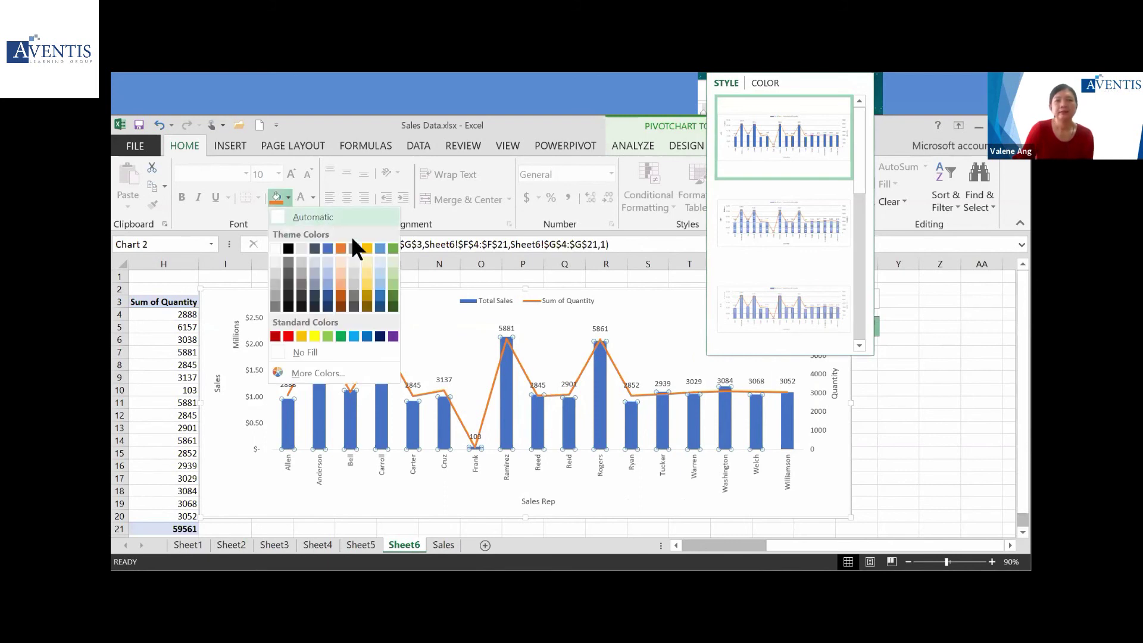
{"action": "left_click", "coordinate": [379, 273]}
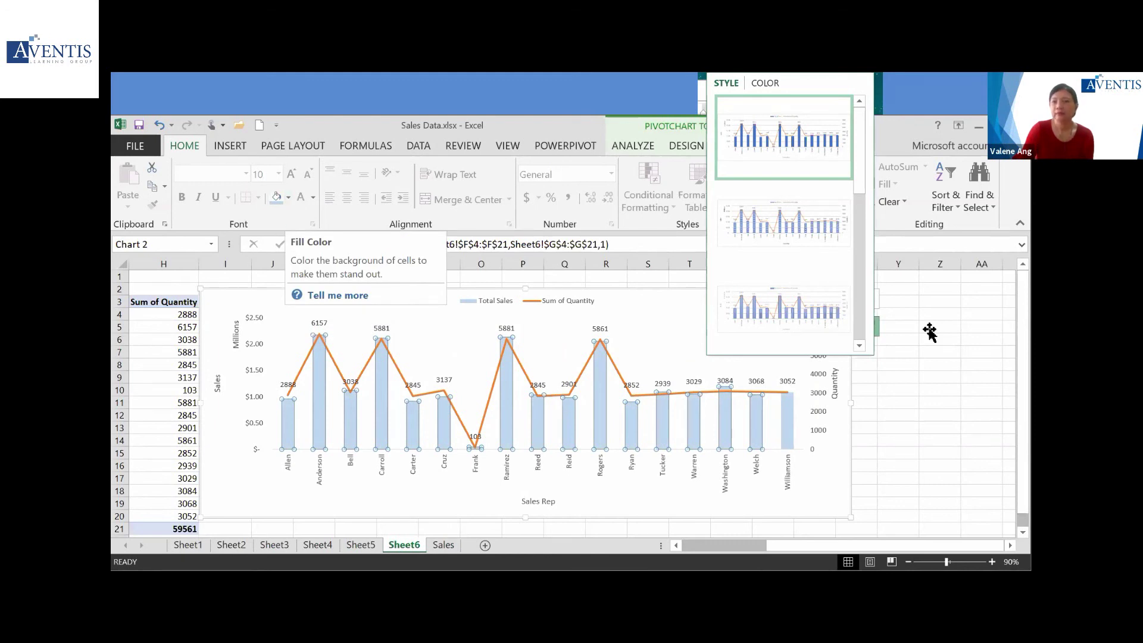
{"action": "left_click", "coordinate": [955, 379]}
Review the chart colour schemes and check the column fill colours without changing them
{"action": "left_click", "coordinate": [830, 298]}
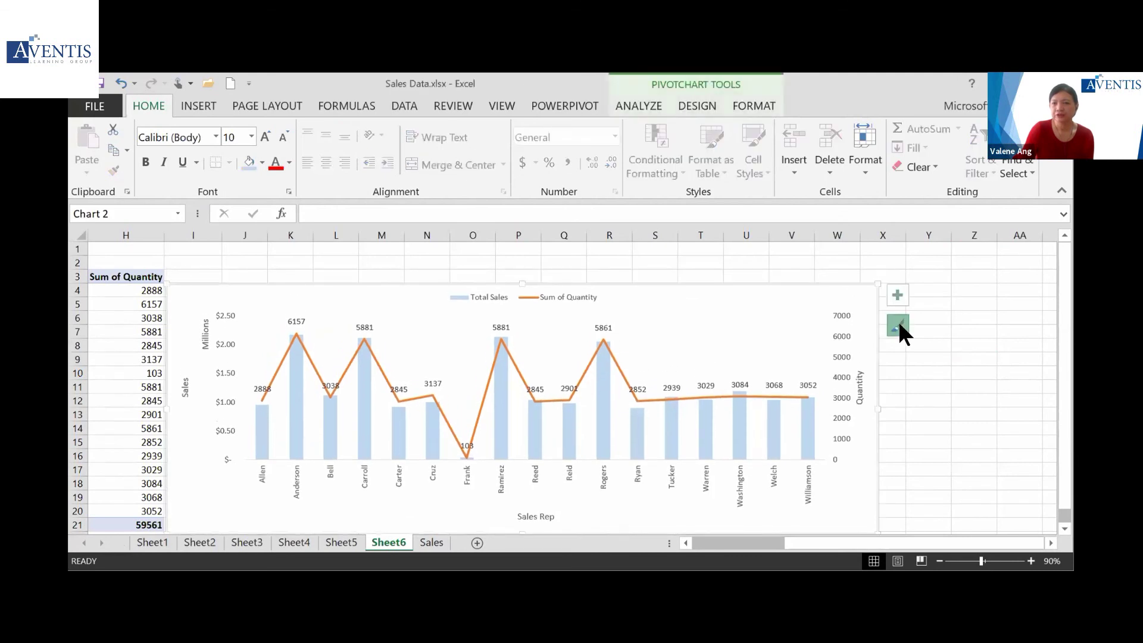
{"action": "left_click", "coordinate": [898, 327]}
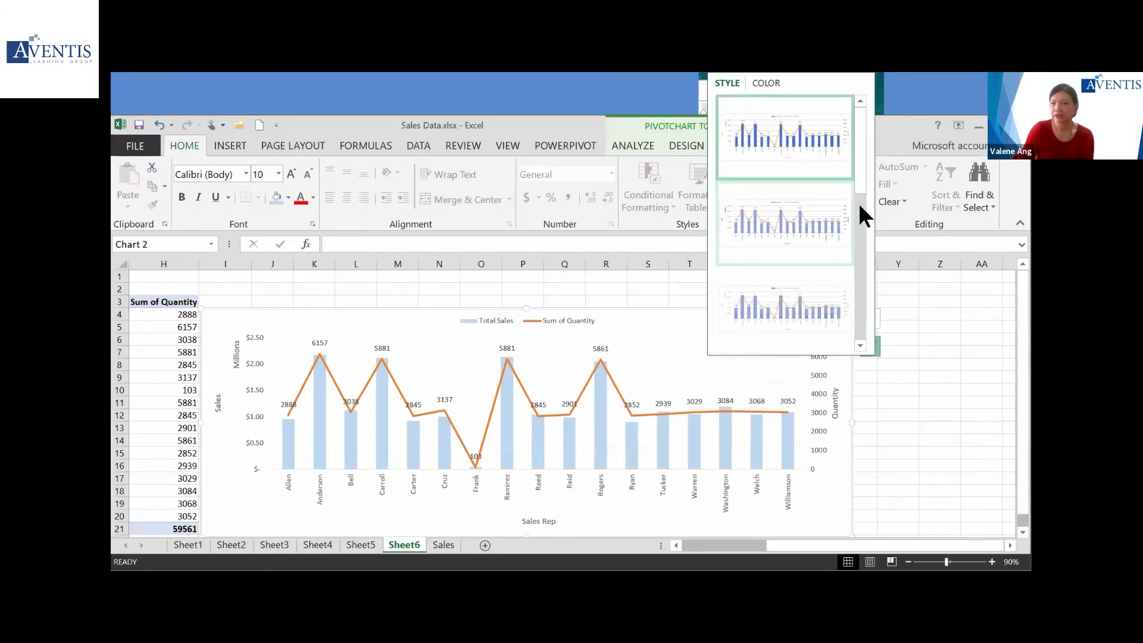
{"action": "left_click", "coordinate": [774, 85]}
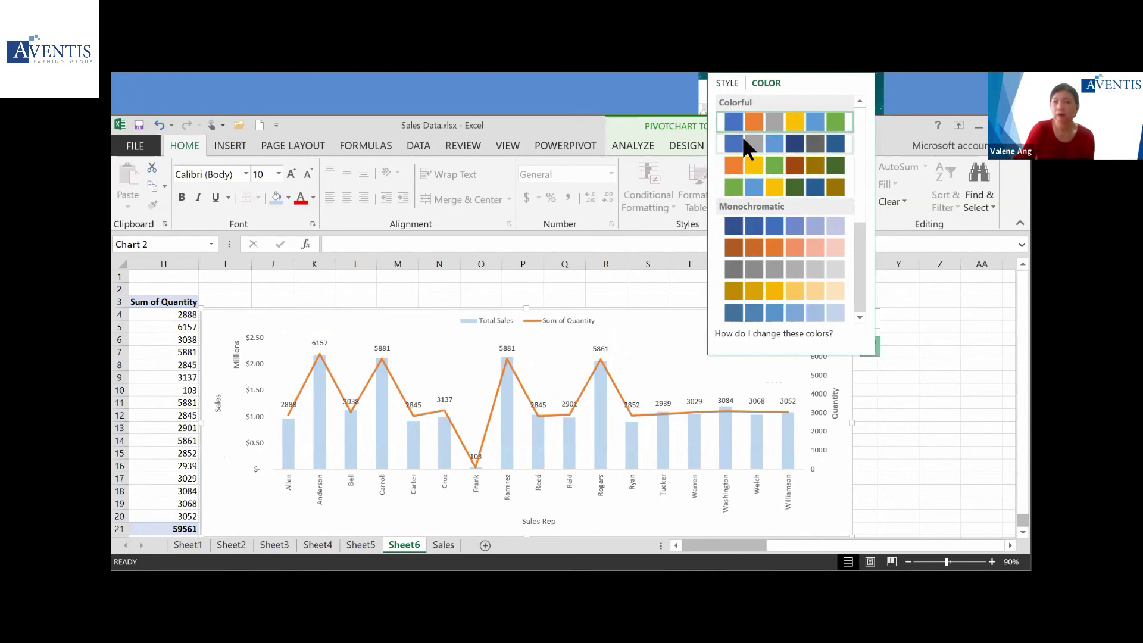
{"action": "left_click", "coordinate": [509, 406]}
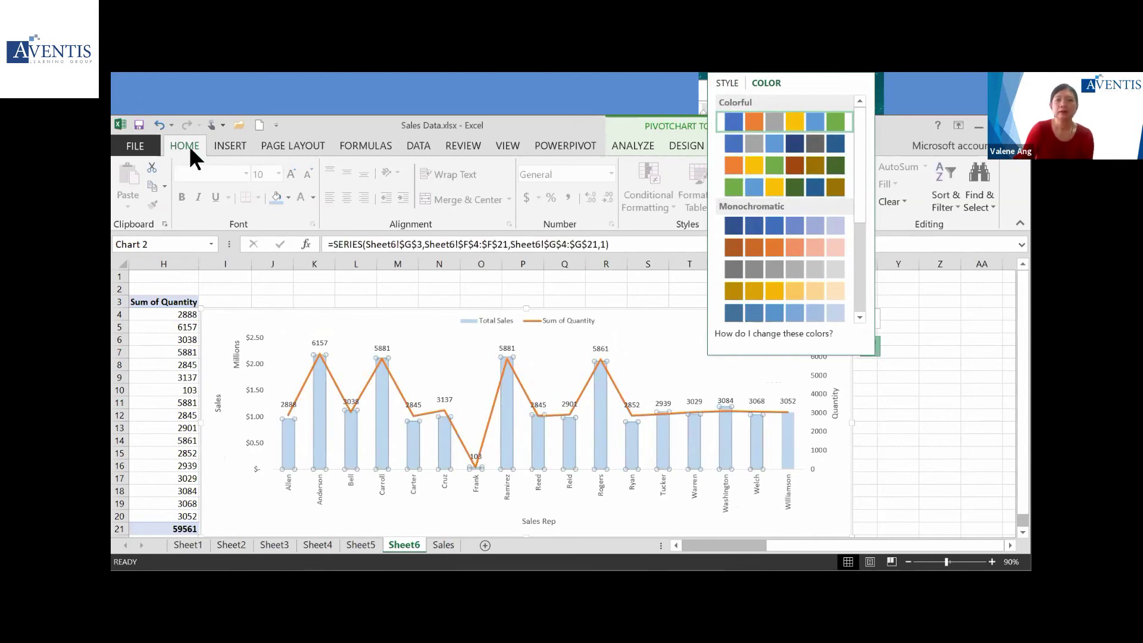
{"action": "left_click", "coordinate": [288, 197]}
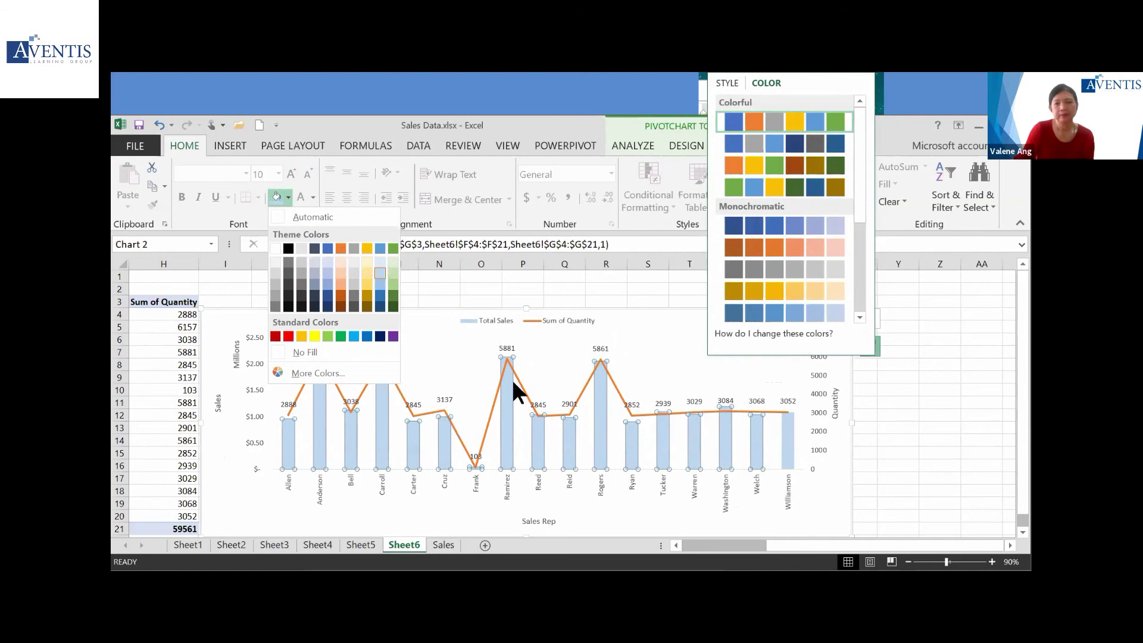
{"action": "left_click", "coordinate": [511, 410]}
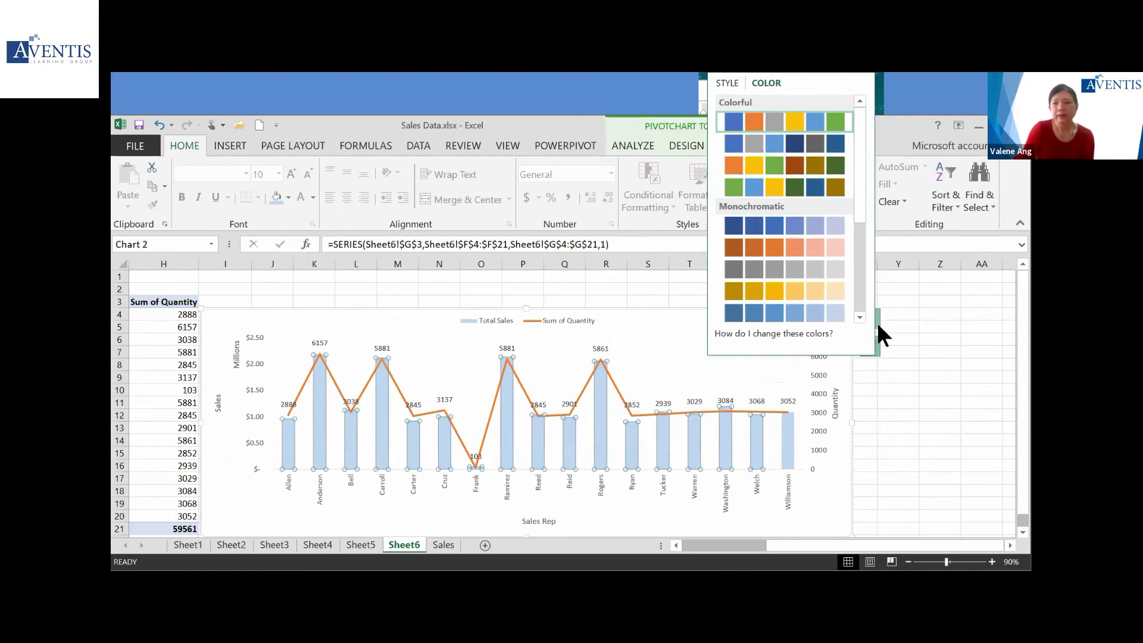
{"action": "left_click", "coordinate": [877, 323]}
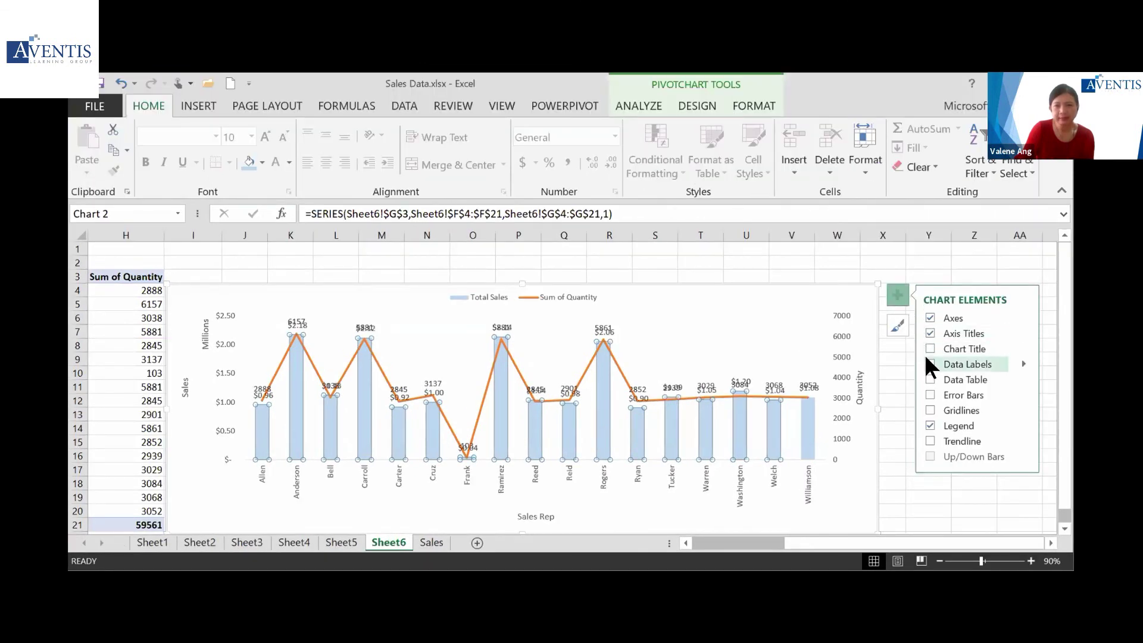
Position the Total Sales data labels at Inside Base and select them
{"action": "left_click", "coordinate": [1021, 359]}
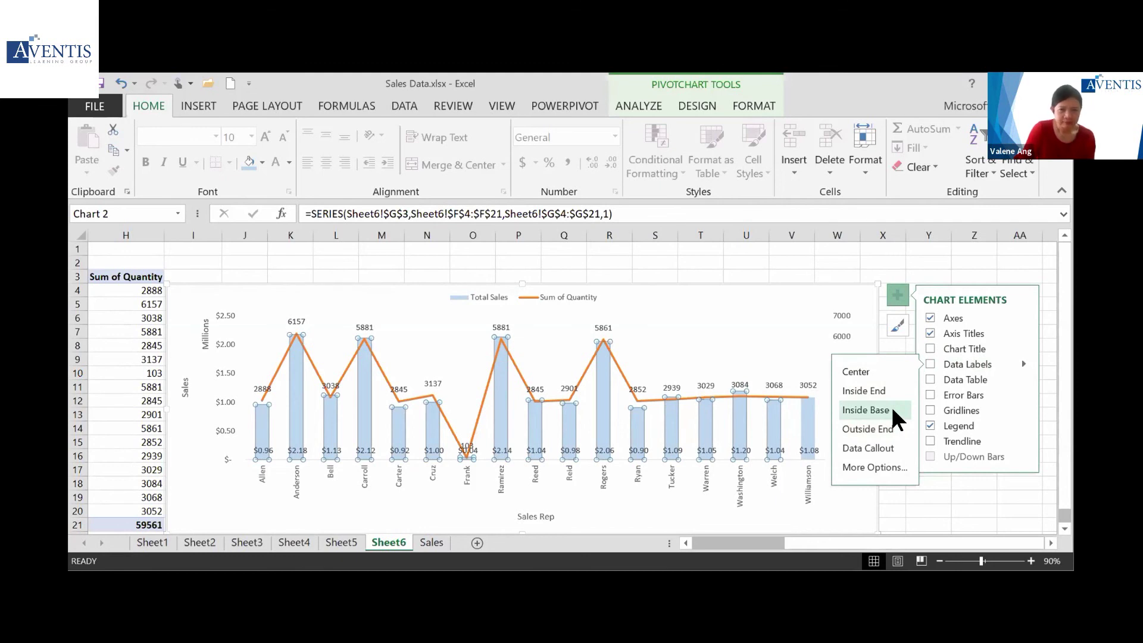
{"action": "left_click", "coordinate": [885, 375]}
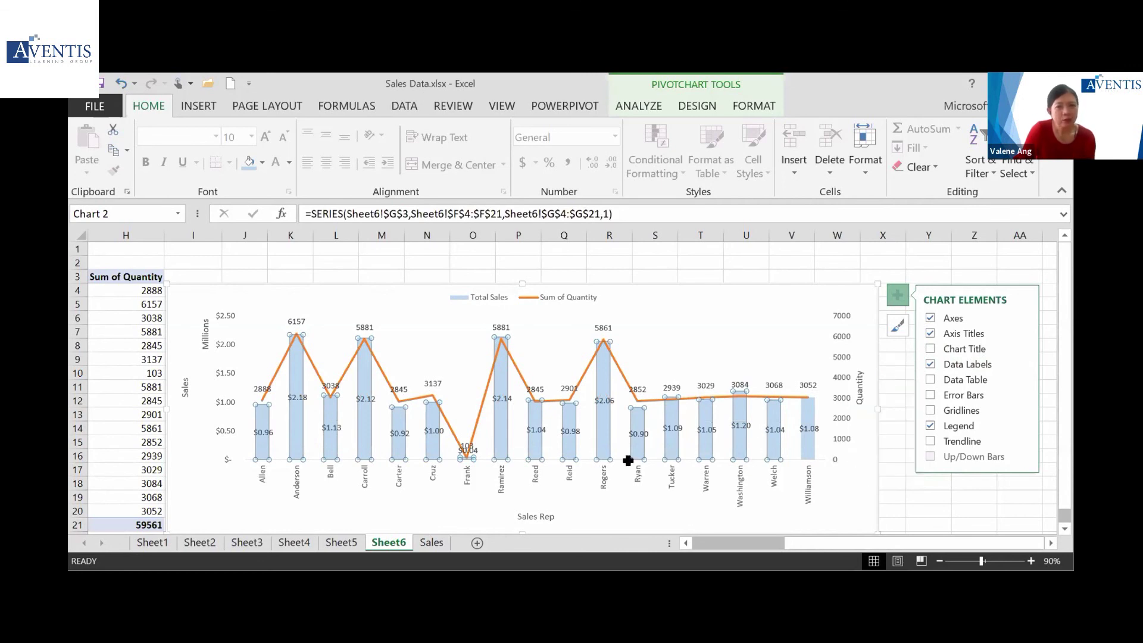
{"action": "left_click", "coordinate": [467, 452]}
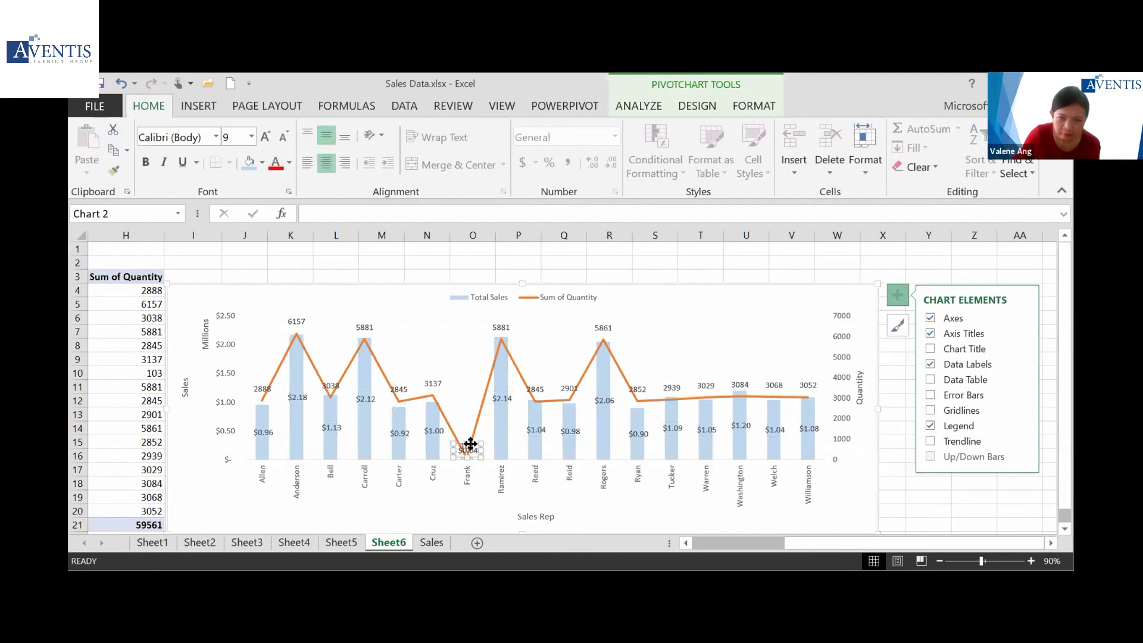
Drag Frank's $0.04 label away from his 103 quantity label
{"action": "left_click", "coordinate": [470, 440]}
{"action": "left_click_drag", "start_coordinate": [471, 430], "coordinate": [470, 424]}
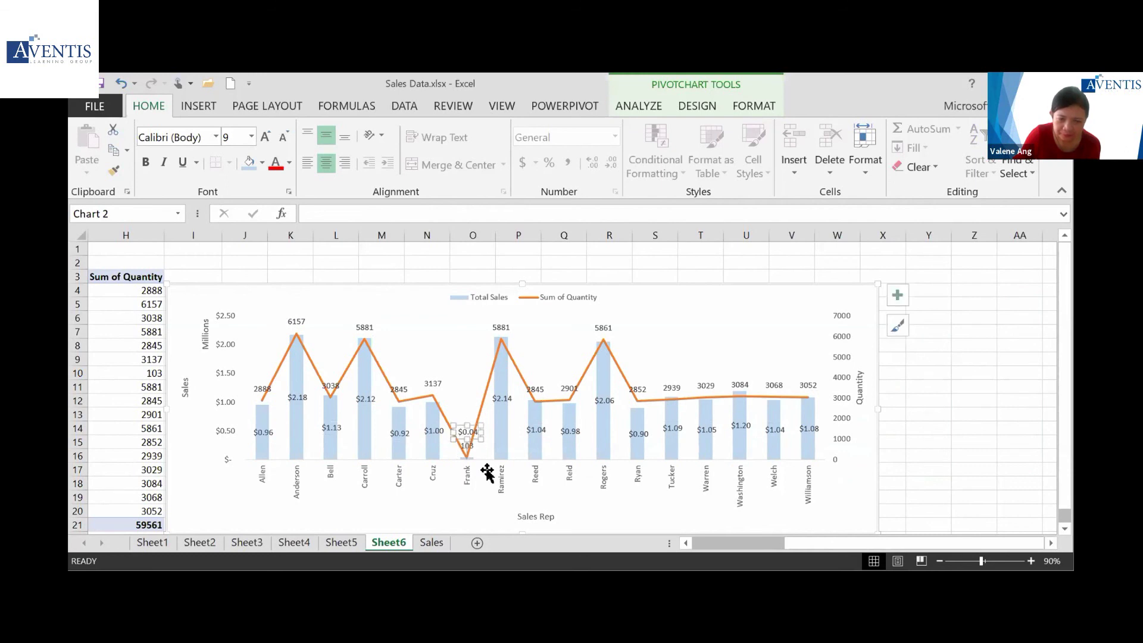
{"action": "left_click", "coordinate": [472, 445]}
{"action": "mouse_move", "coordinate": [473, 446]}
{"action": "left_mouse_down"}
{"action": "mouse_move", "coordinate": [469, 403]}
{"action": "mouse_move", "coordinate": [470, 452]}
{"action": "mouse_move", "coordinate": [468, 425]}
{"action": "left_mouse_up"}
Nudge Frank's 103 label clear of the $0.04 label, then select the whole chart
{"action": "left_click", "coordinate": [470, 442]}
{"action": "left_click", "coordinate": [462, 416]}
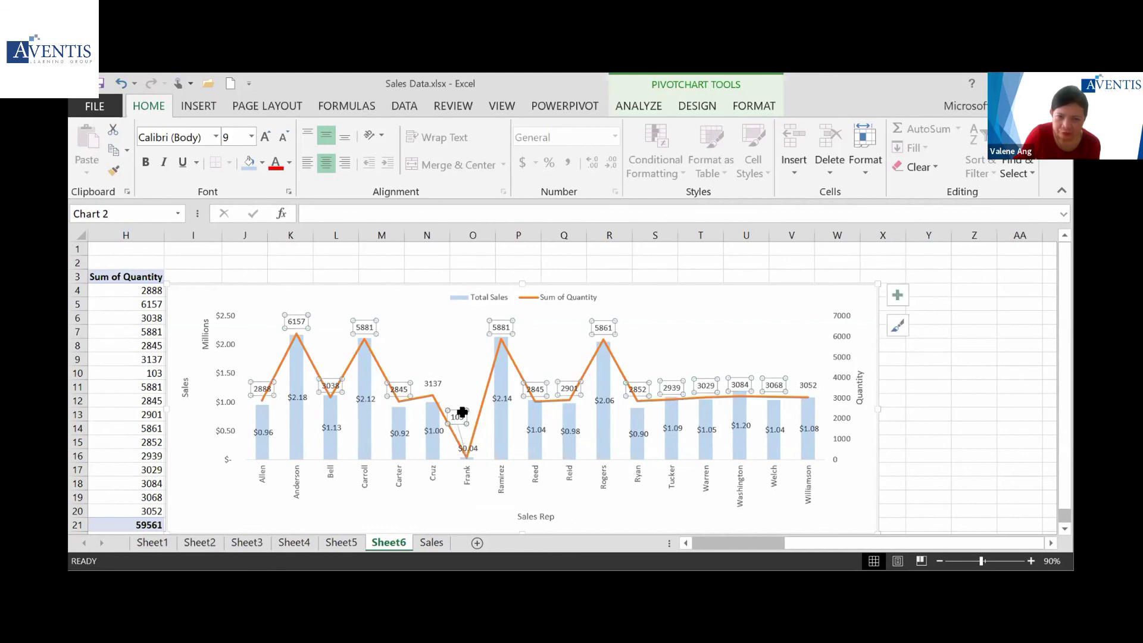
{"action": "left_click", "coordinate": [462, 409]}
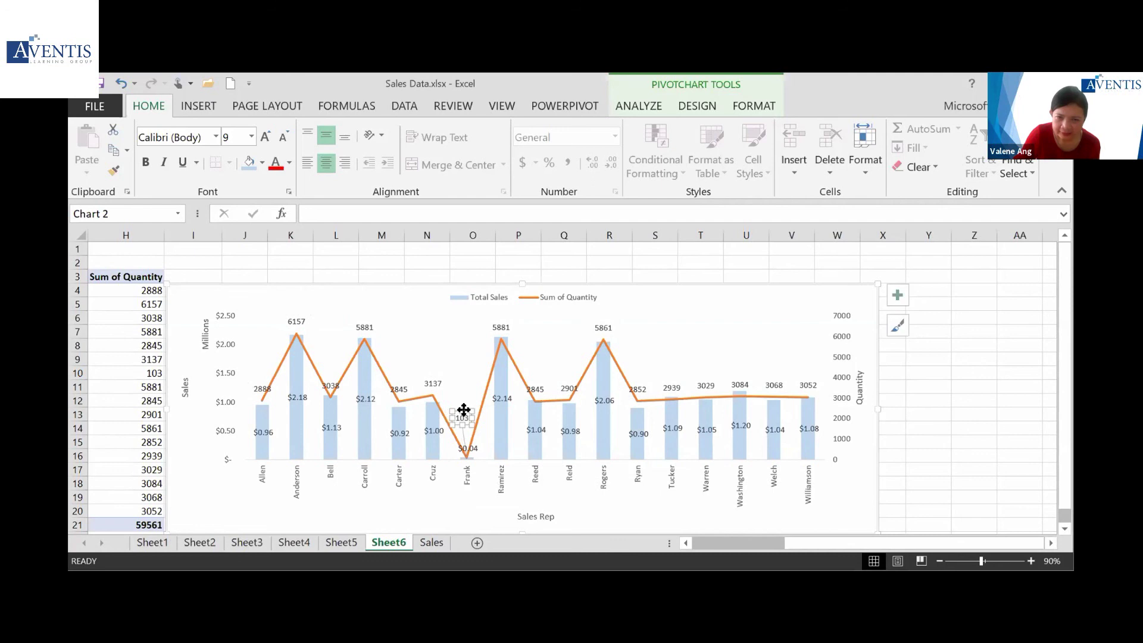
{"action": "left_click_drag", "start_coordinate": [464, 410], "coordinate": [465, 411]}
{"action": "left_click", "coordinate": [466, 405]}
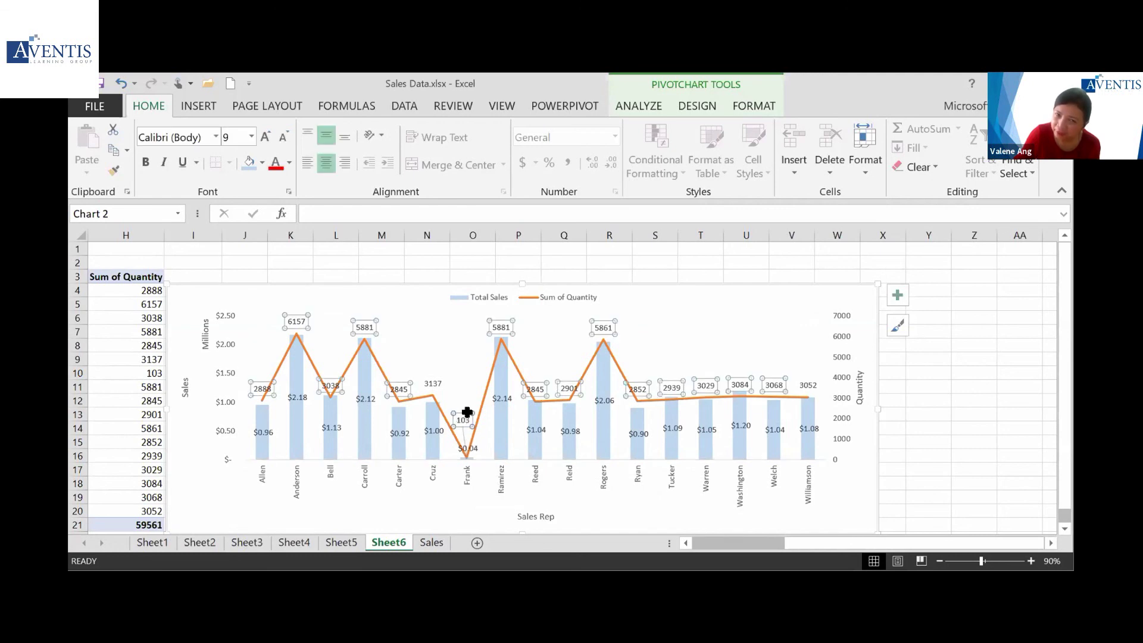
{"action": "left_click", "coordinate": [466, 412]}
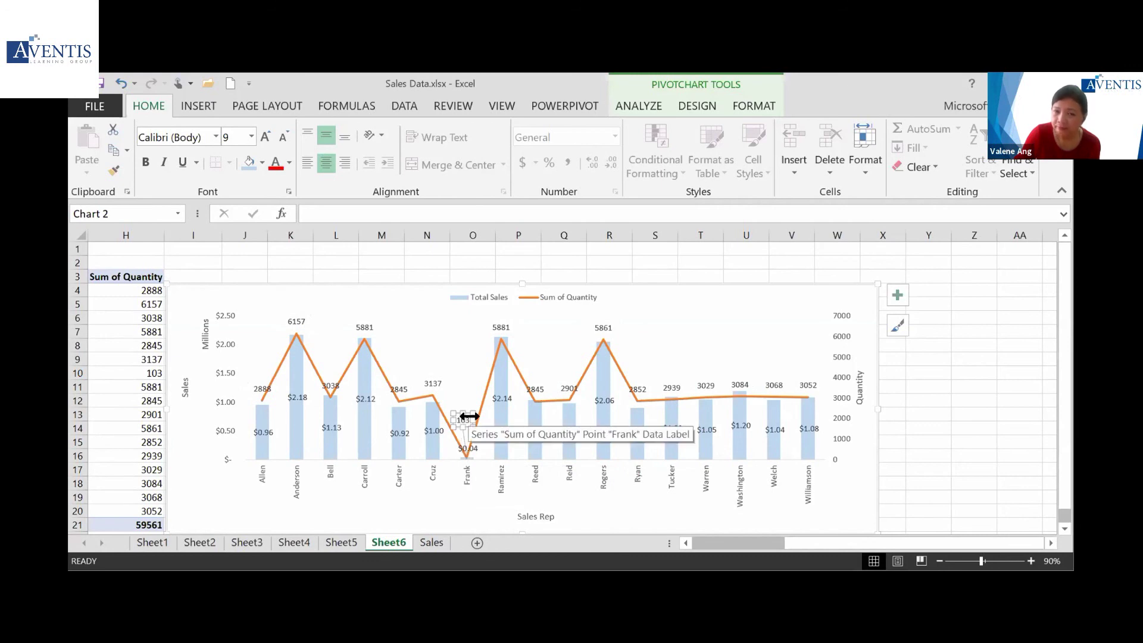
{"action": "left_click", "coordinate": [734, 325]}
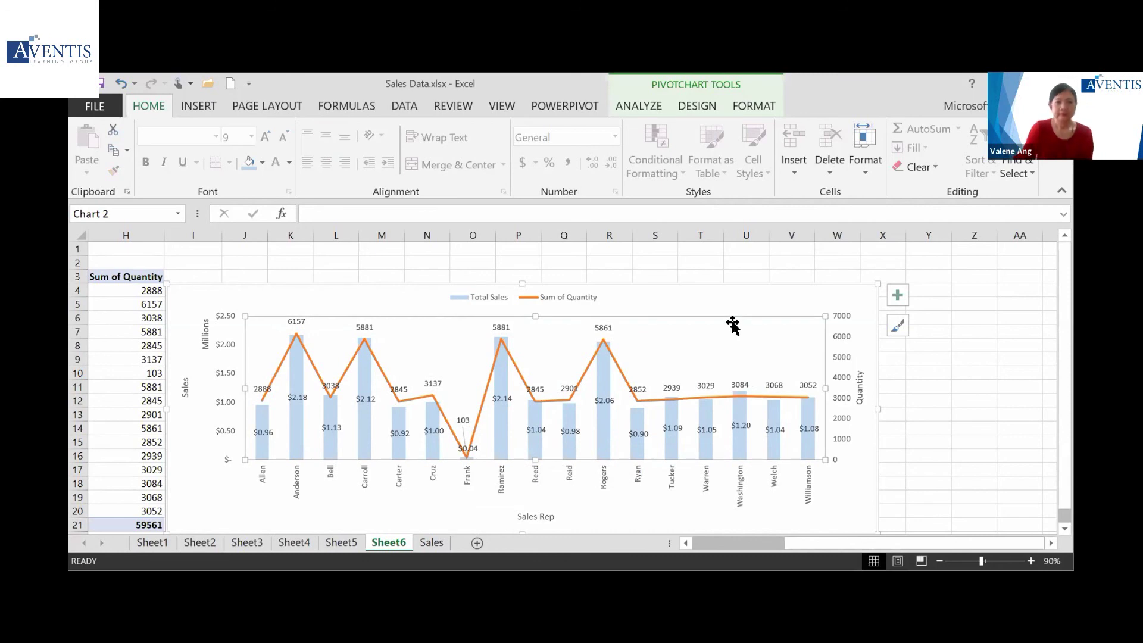
{"action": "left_click_drag", "start_coordinate": [798, 543], "coordinate": [849, 544]}
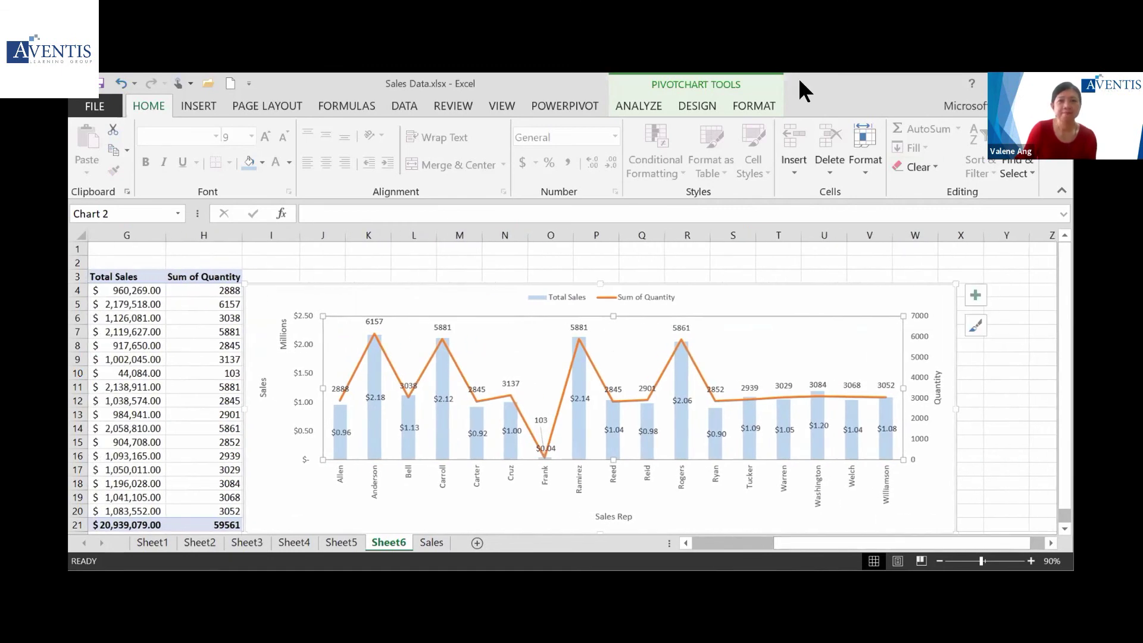
{"action": "left_click", "coordinate": [656, 103]}
{"action": "left_click", "coordinate": [720, 303]}
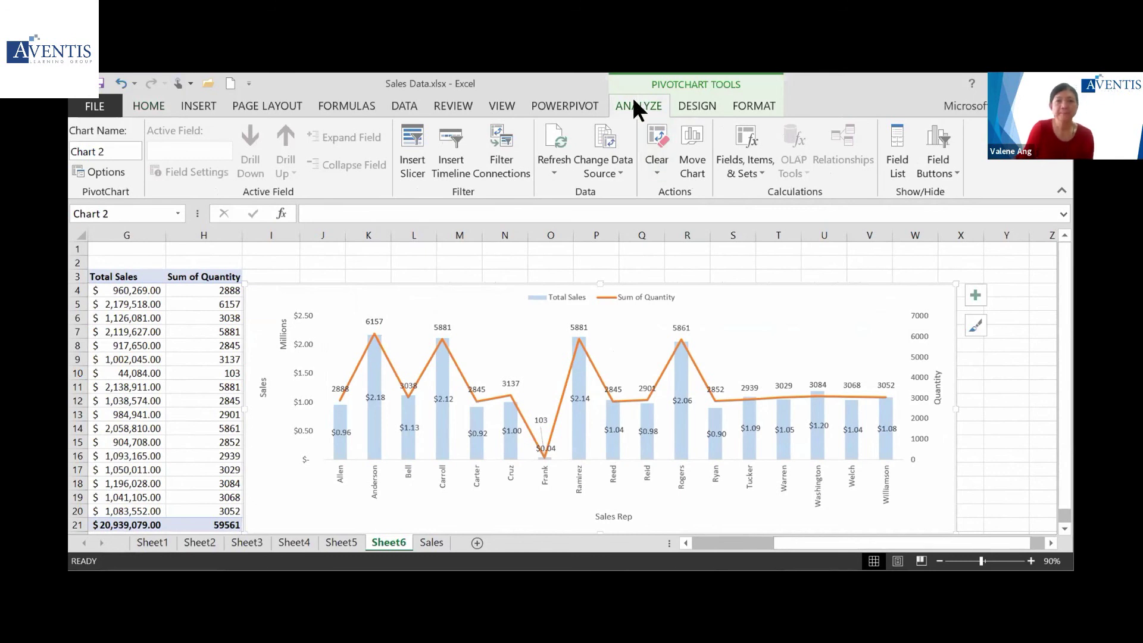
Insert a Region slicer and drag it up and left over the chart
{"action": "left_click", "coordinate": [420, 167]}
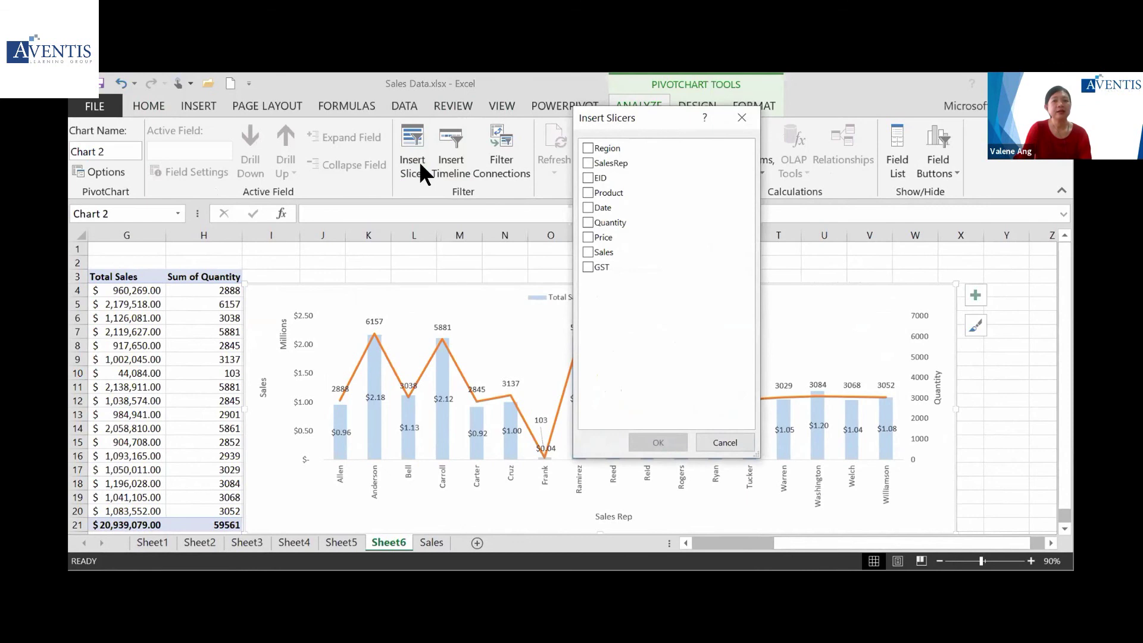
{"action": "left_click", "coordinate": [582, 149]}
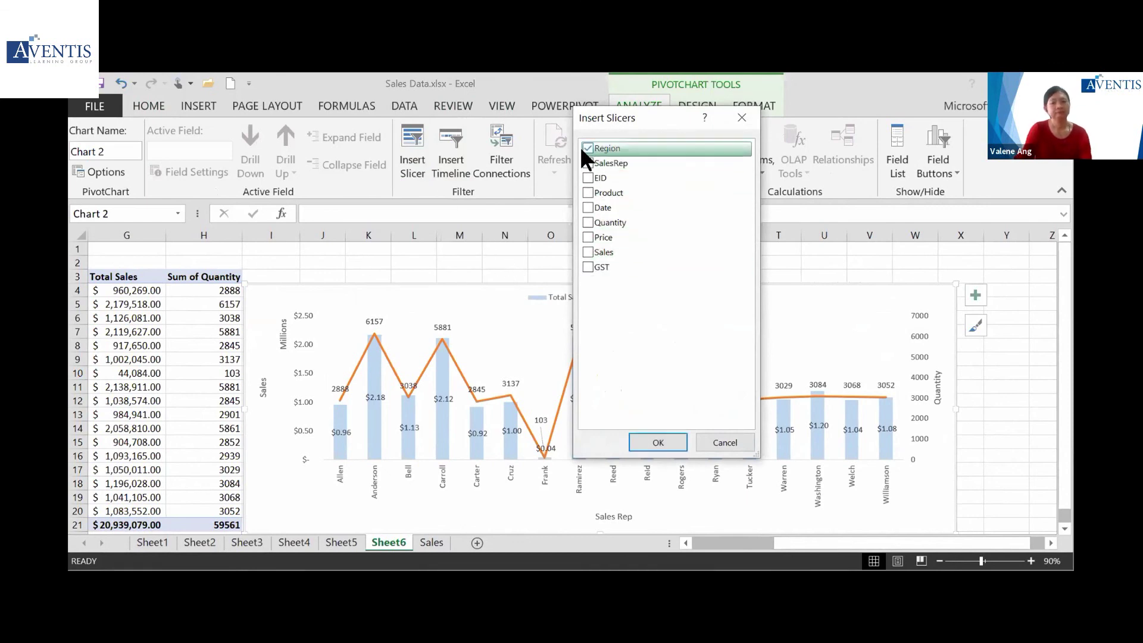
{"action": "left_click", "coordinate": [651, 443]}
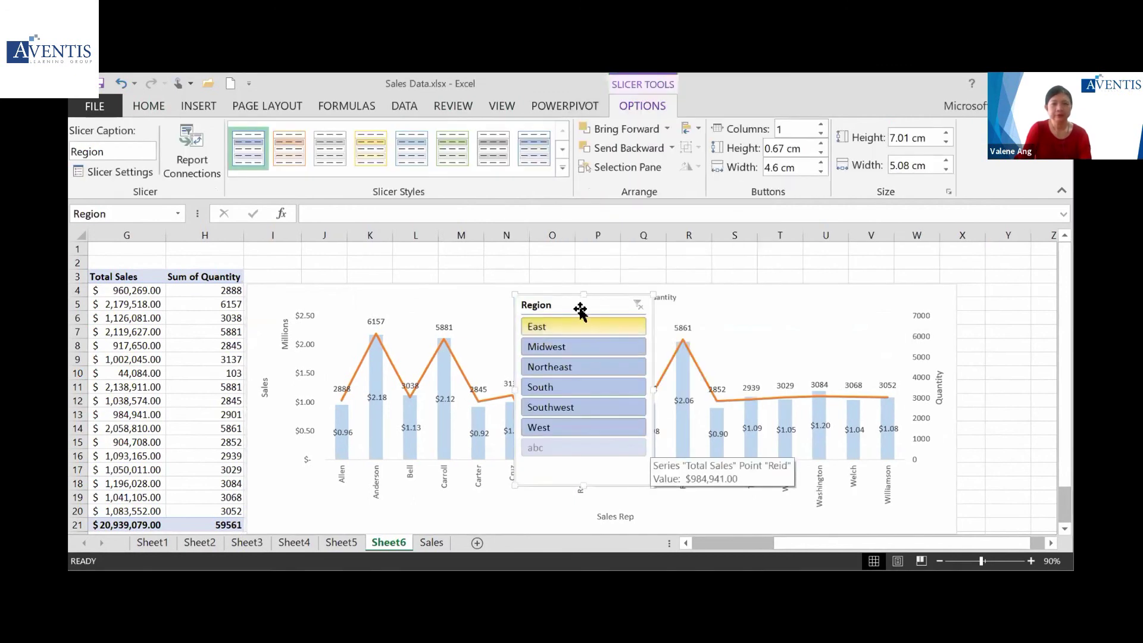
{"action": "left_click_drag", "start_coordinate": [581, 307], "coordinate": [465, 266]}
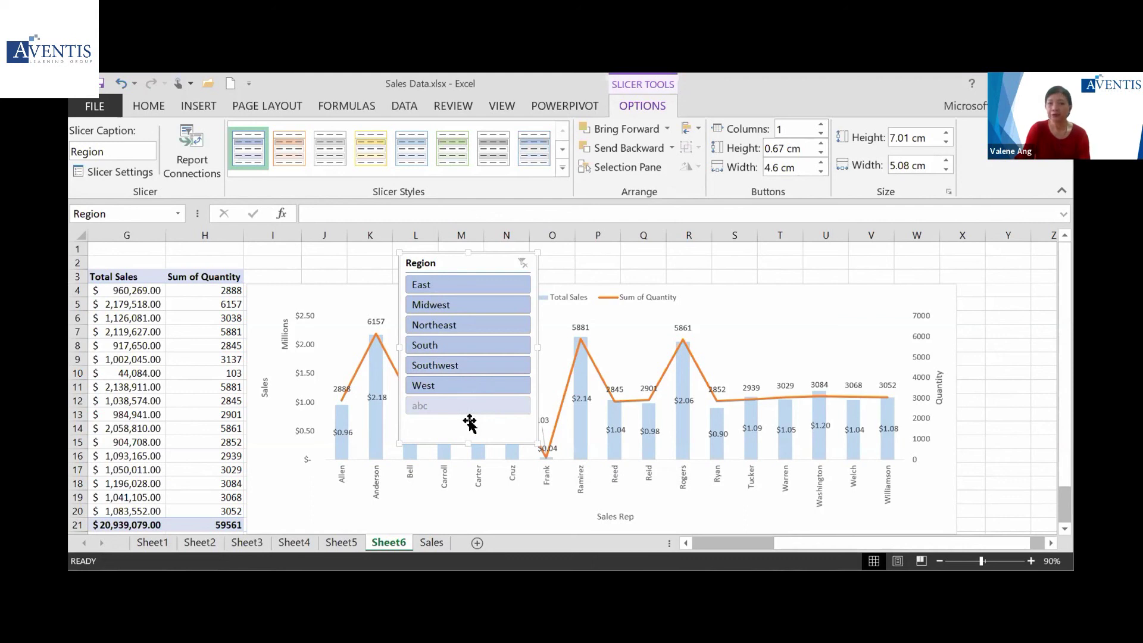
{"action": "left_click", "coordinate": [129, 170]}
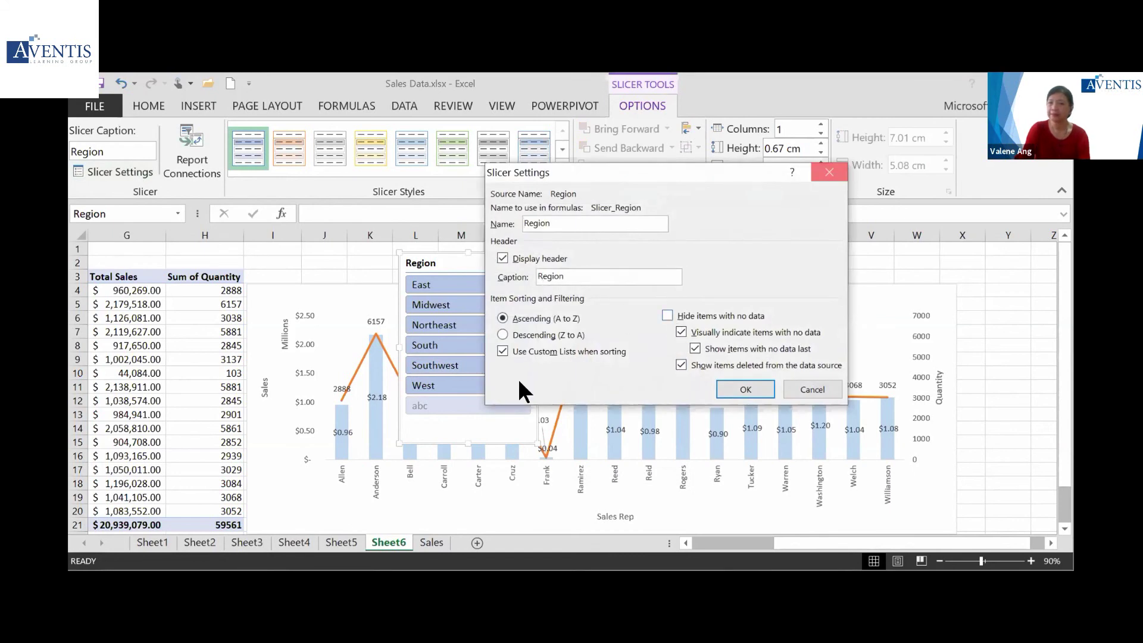
Turn on Hide items with no data in the Region slicer settings
{"action": "left_click", "coordinate": [833, 176]}
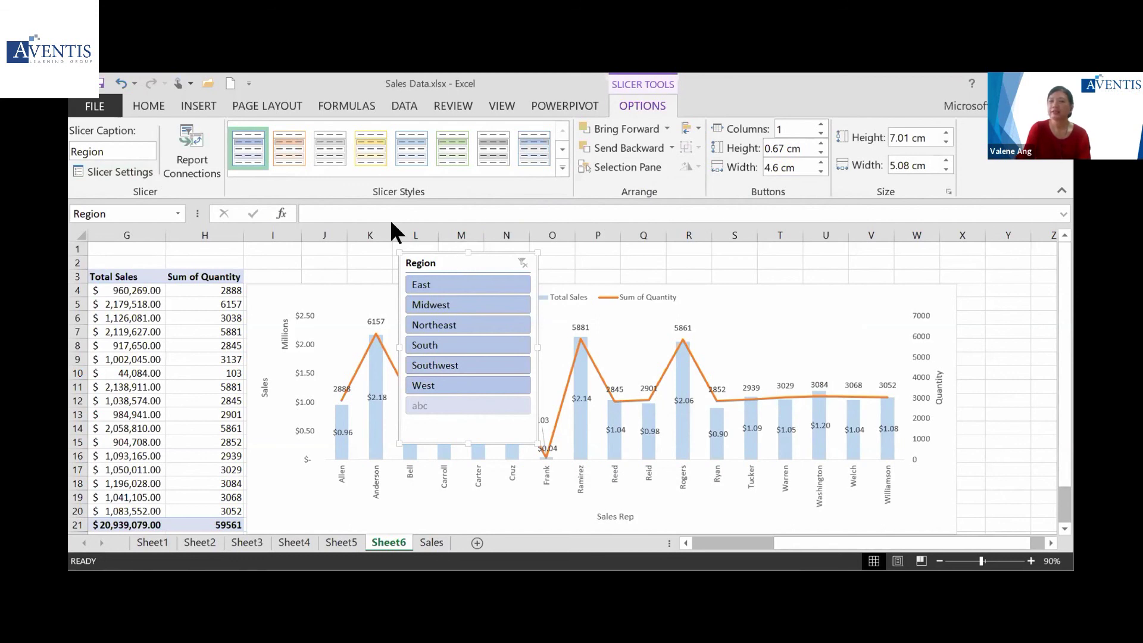
{"action": "left_click", "coordinate": [99, 173]}
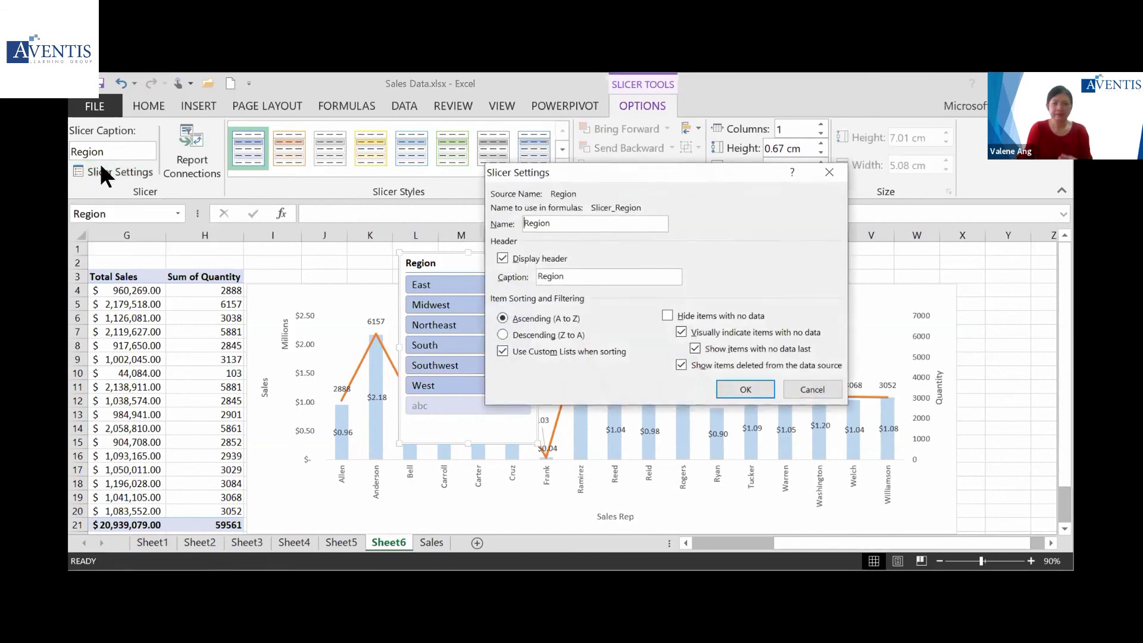
{"action": "left_click", "coordinate": [668, 316]}
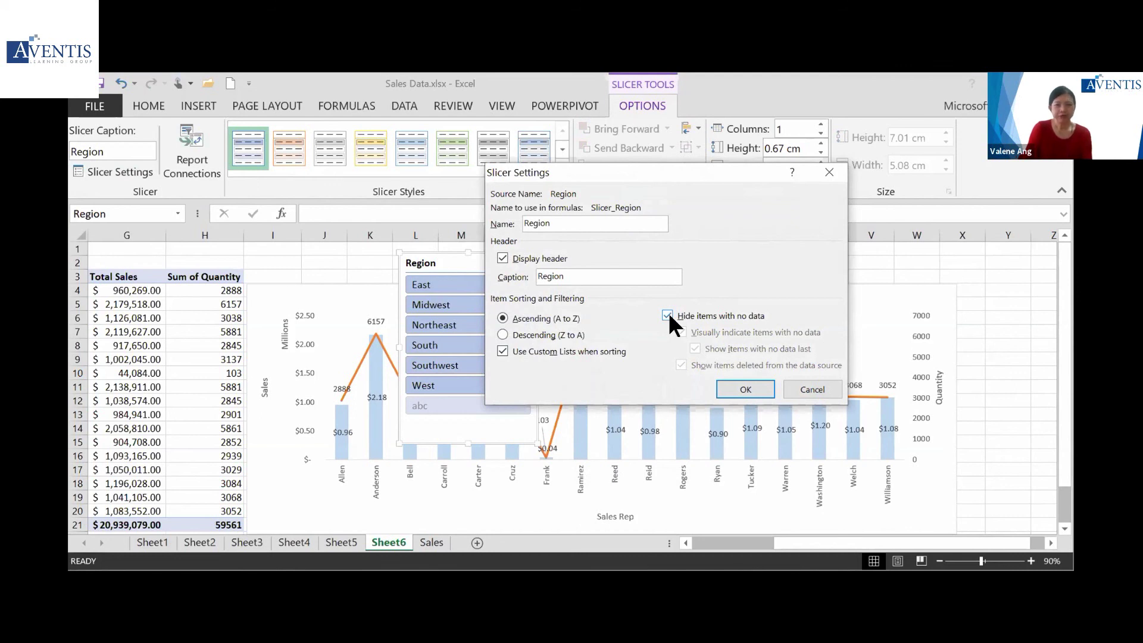
{"action": "left_click", "coordinate": [745, 387]}
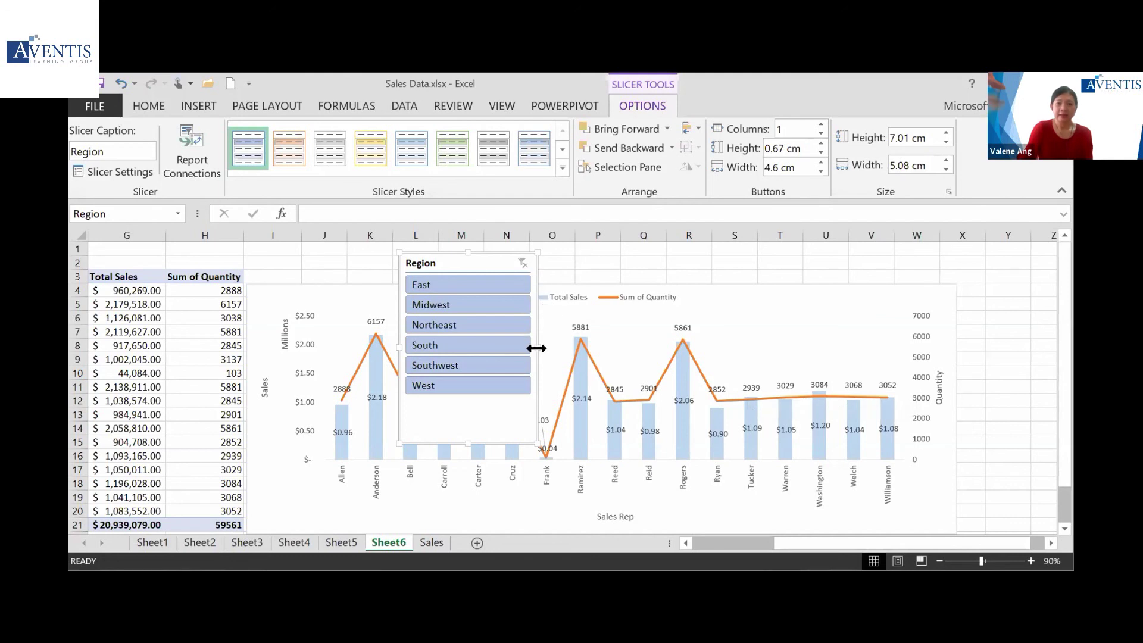
Widen the Region slicer, set it to 6 columns, and shorten it to one button row
{"action": "left_click_drag", "start_coordinate": [541, 349], "coordinate": [951, 339]}
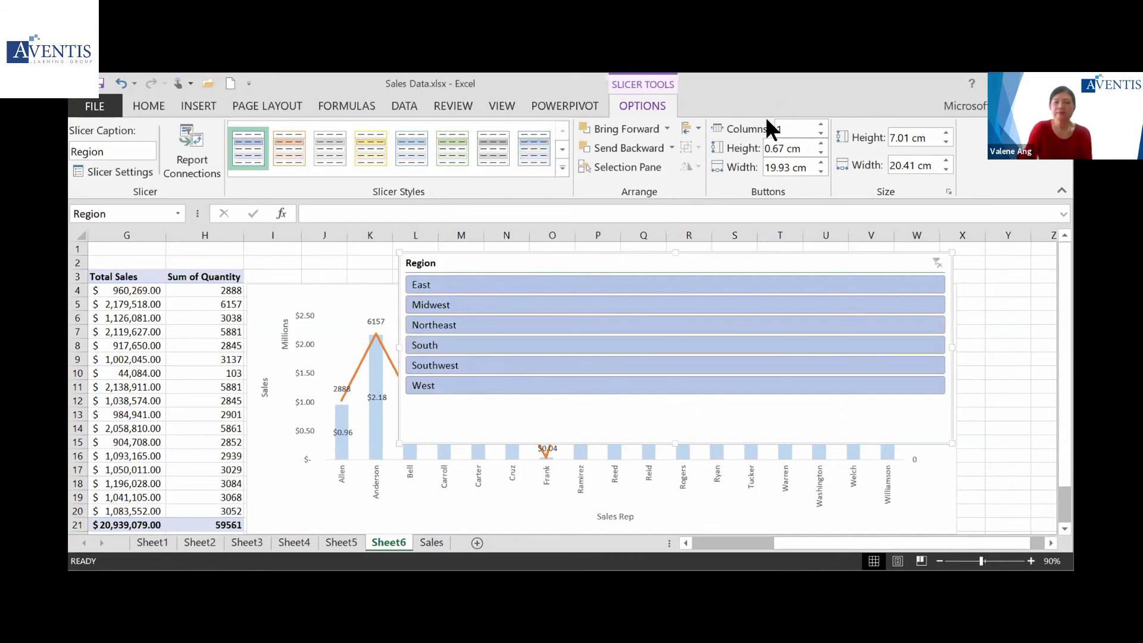
{"action": "left_click", "coordinate": [817, 122]}
{"action": "left_click", "coordinate": [817, 122]}
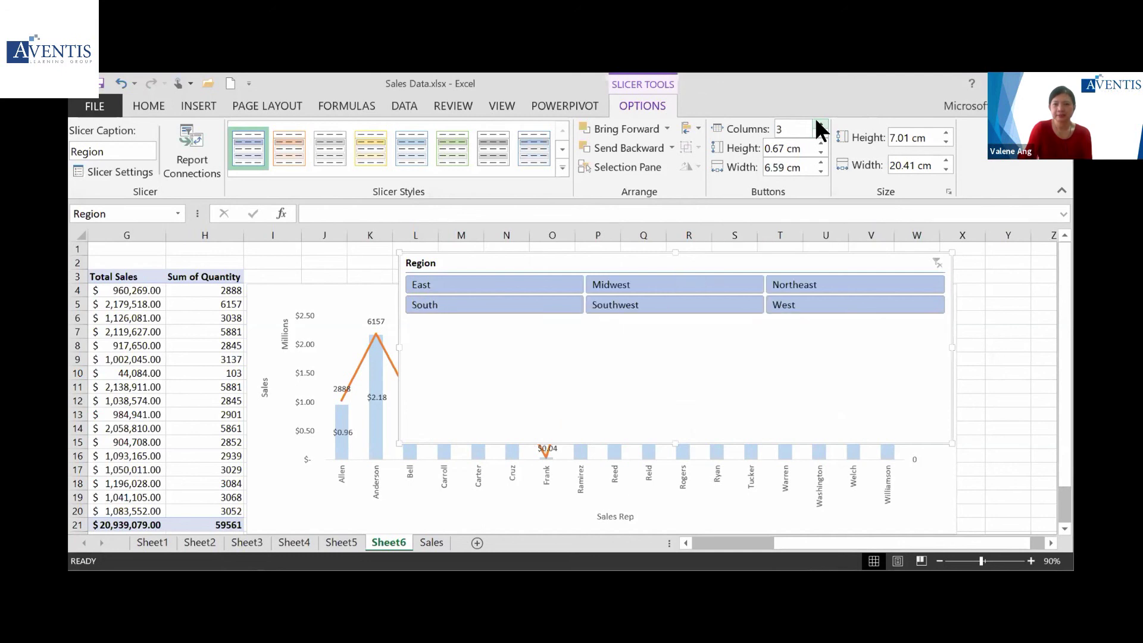
{"action": "left_click", "coordinate": [817, 122]}
{"action": "left_click", "coordinate": [817, 122]}
{"action": "left_click", "coordinate": [817, 122]}
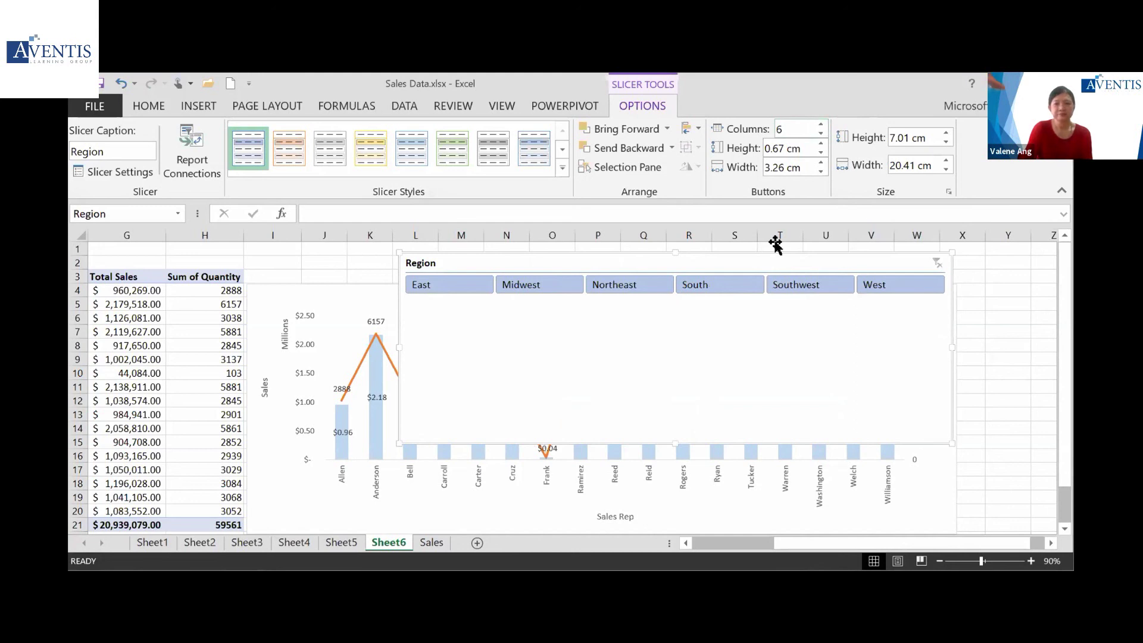
{"action": "left_click_drag", "start_coordinate": [675, 443], "coordinate": [672, 308]}
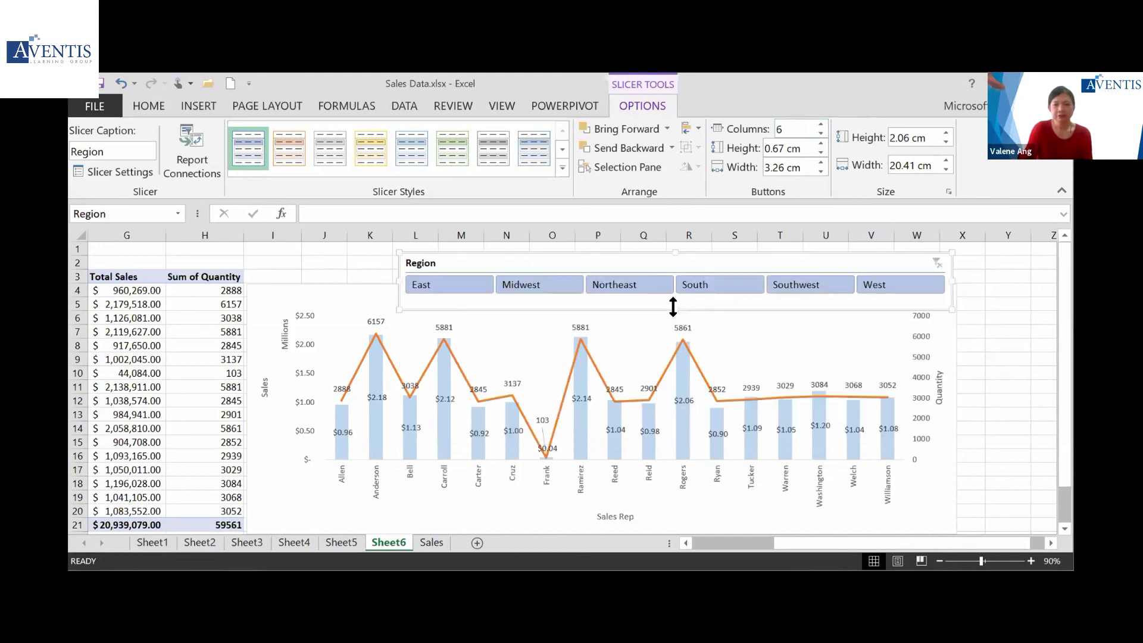
Move the chart down and position the slim slicer just above it
{"action": "left_click", "coordinate": [402, 292]}
{"action": "left_click_drag", "start_coordinate": [599, 280], "coordinate": [595, 306]}
{"action": "left_click_drag", "start_coordinate": [554, 260], "coordinate": [405, 255]}
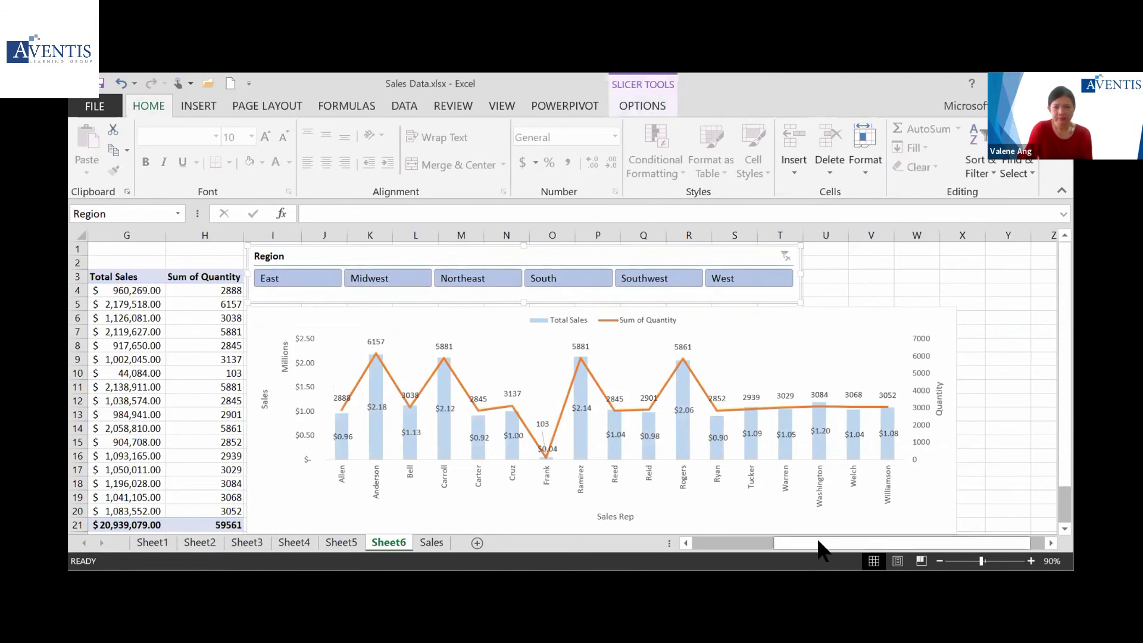
{"action": "left_click_drag", "start_coordinate": [784, 546], "coordinate": [807, 551]}
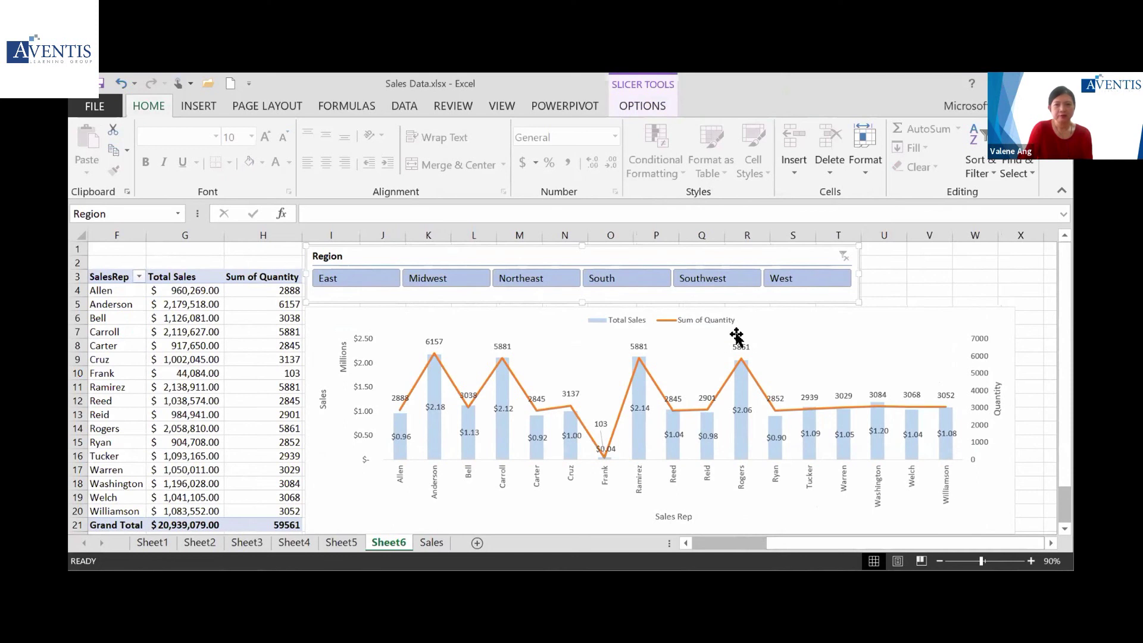
{"action": "left_click_drag", "start_coordinate": [718, 255], "coordinate": [771, 255]}
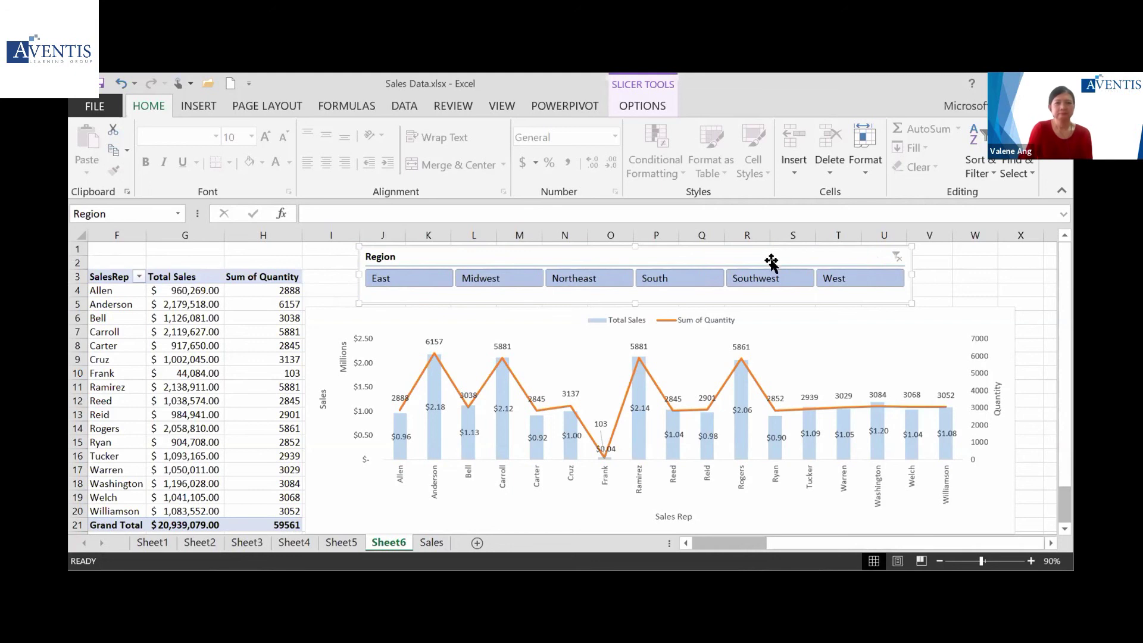
{"action": "left_click", "coordinate": [638, 104]}
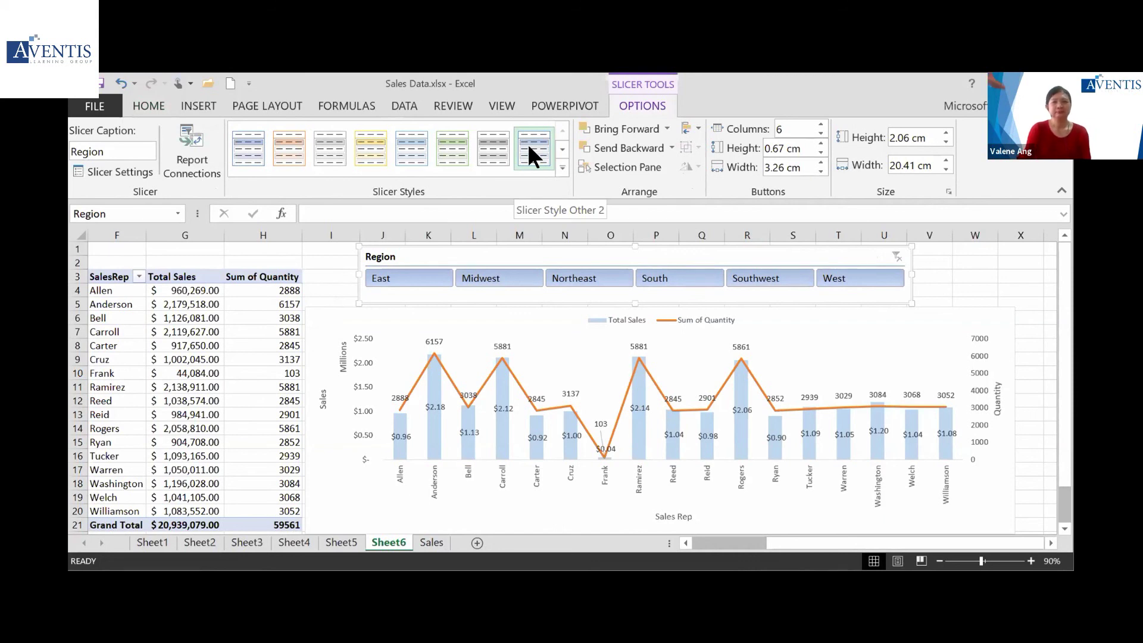
Apply a light green-bordered style from the PivotTable Styles gallery to the sales-rep PivotTable
{"action": "left_click", "coordinate": [208, 340]}
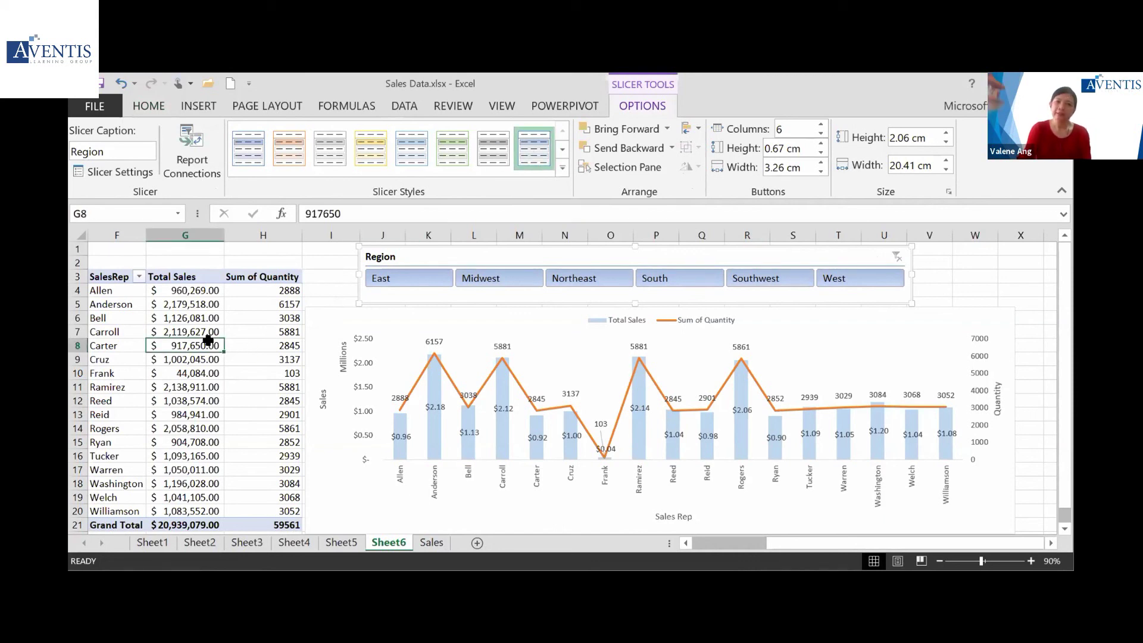
{"action": "left_click", "coordinate": [637, 100]}
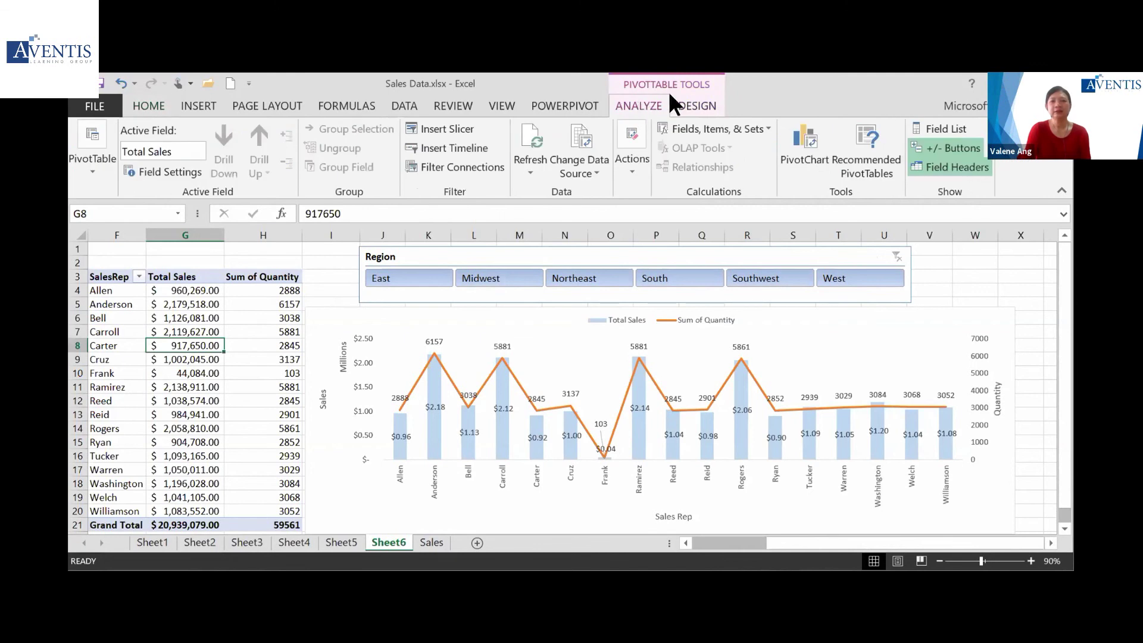
{"action": "left_click", "coordinate": [676, 105]}
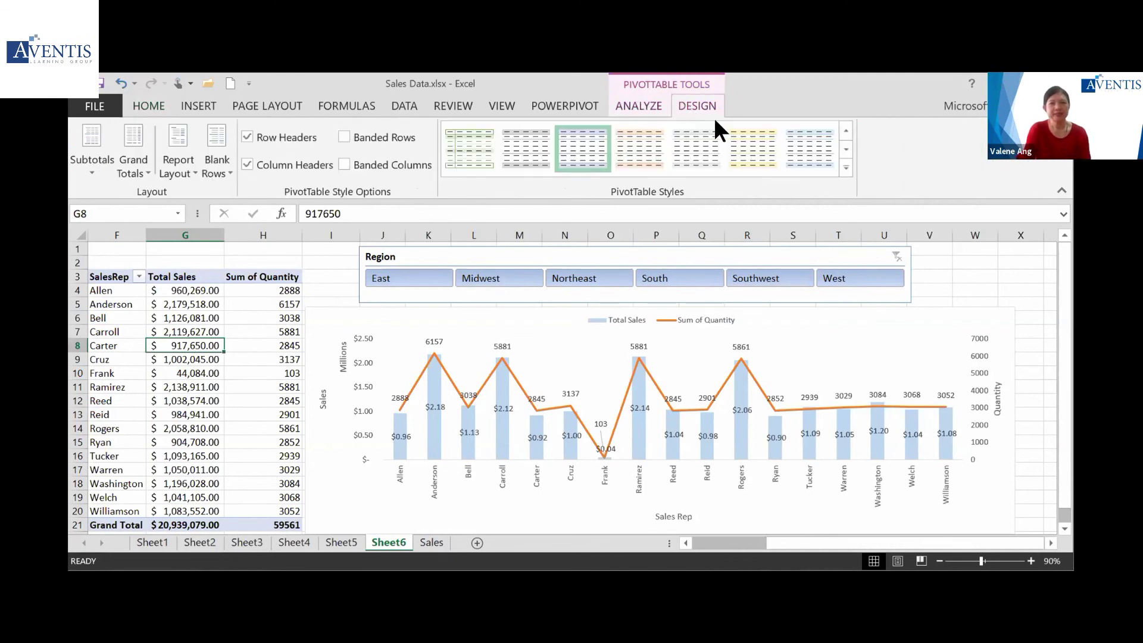
{"action": "left_click", "coordinate": [844, 167]}
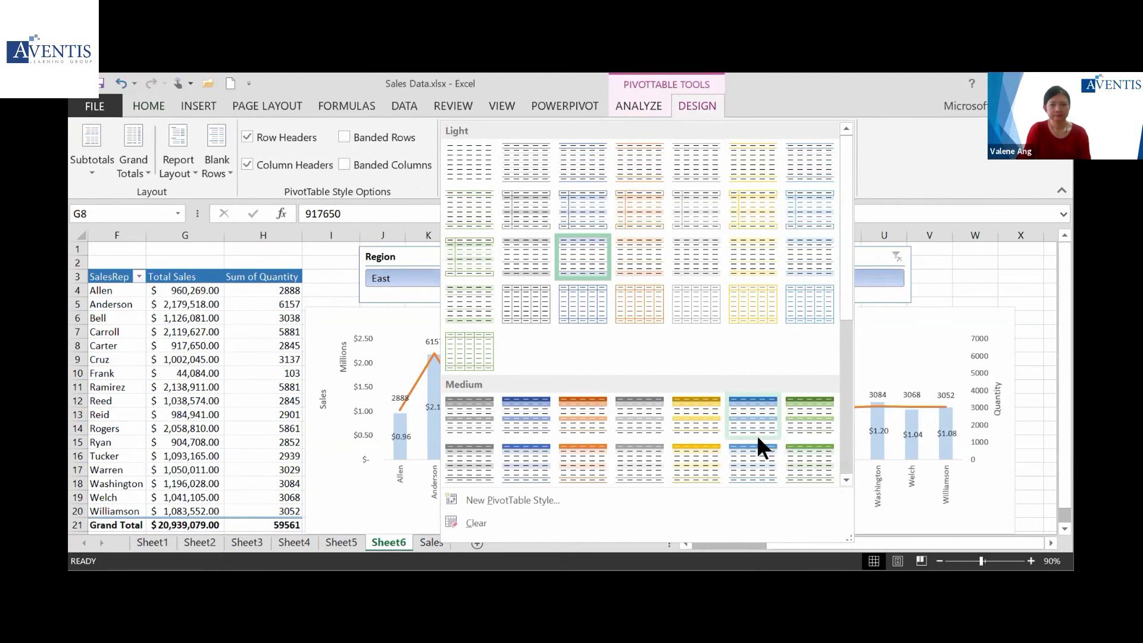
{"action": "scroll", "coordinate": [758, 435], "scroll_direction": "down", "scroll_amount": 3}
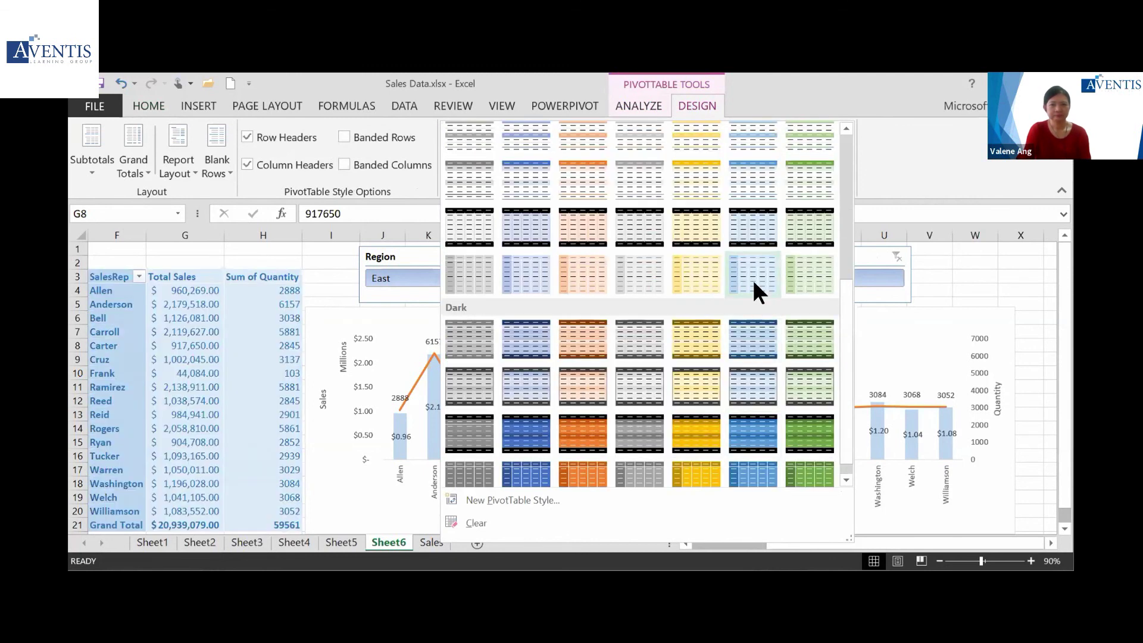
{"action": "left_click", "coordinate": [754, 183]}
{"action": "key", "text": "Up"}
{"action": "key", "text": "Right"}
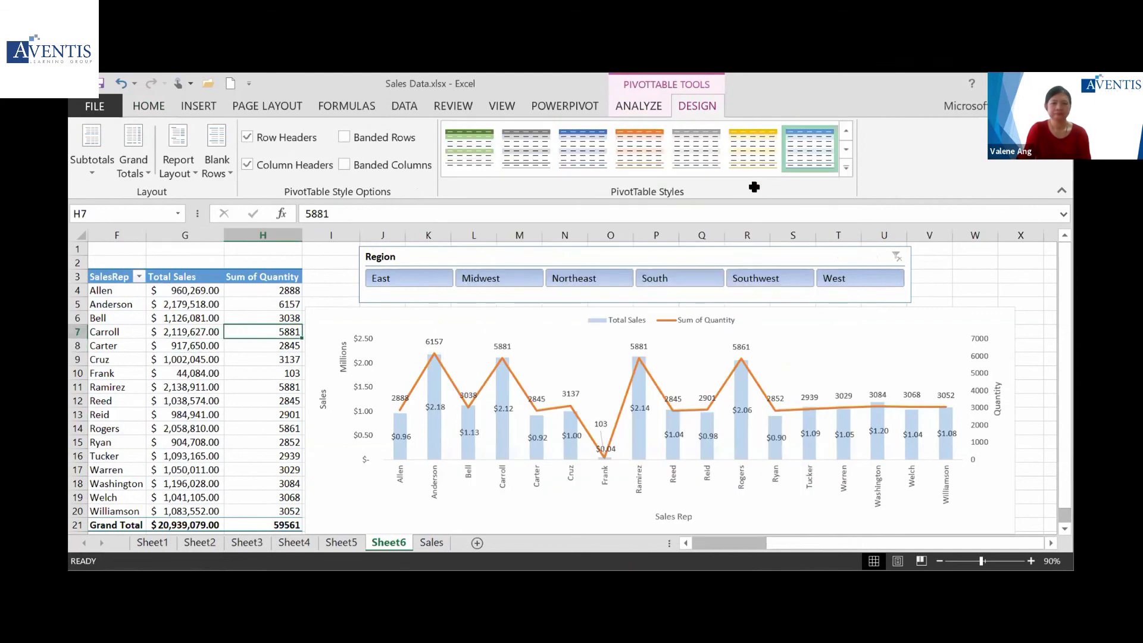
{"action": "mouse_move", "coordinate": [226, 332]}
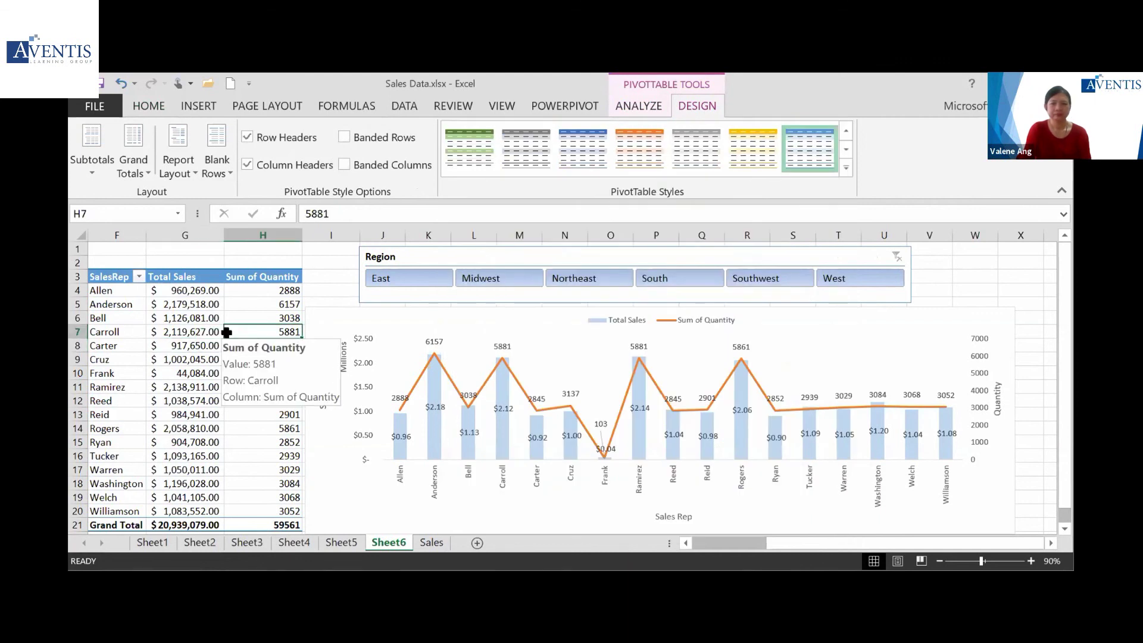
{"action": "left_click", "coordinate": [958, 276]}
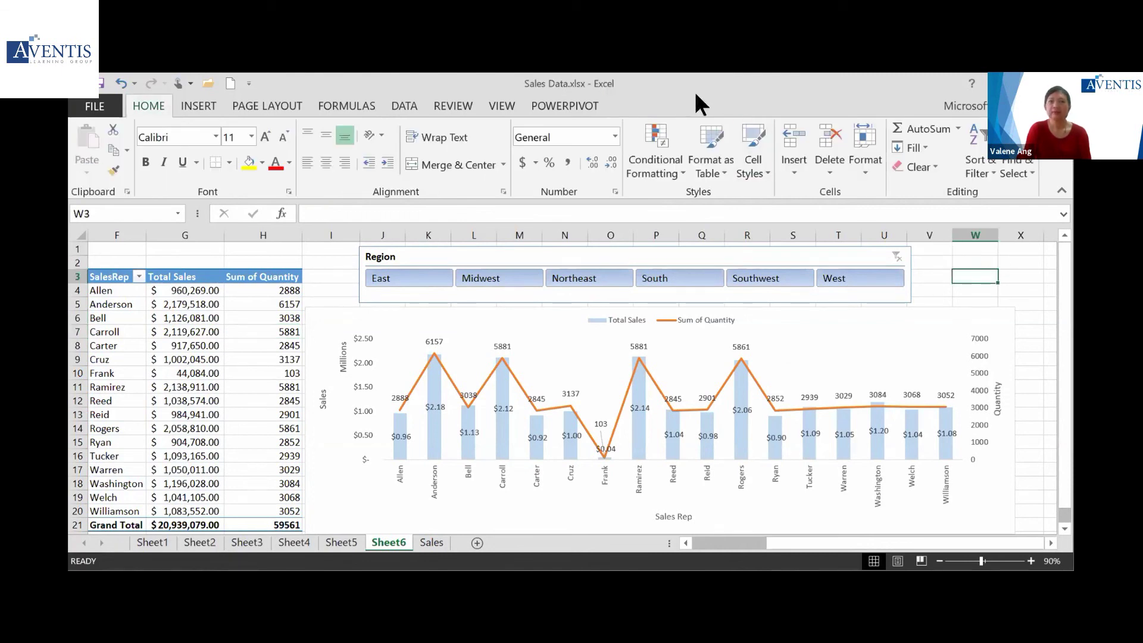
Uncheck Gridlines on the View tab, then select a cell in the PivotTable
{"action": "left_click", "coordinate": [505, 102]}
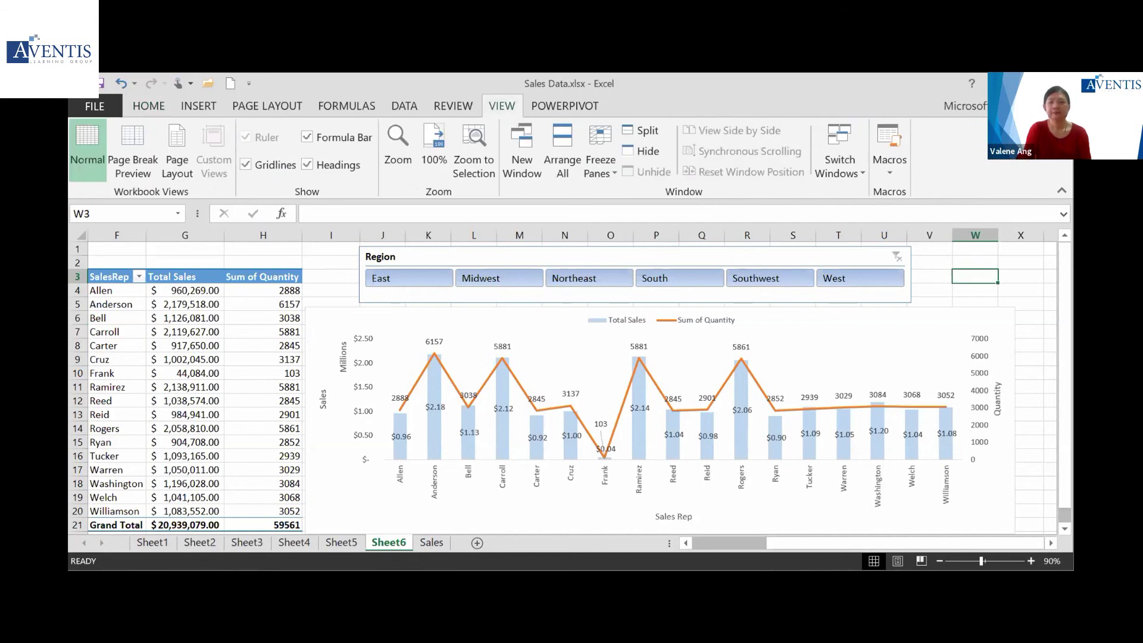
{"action": "left_click", "coordinate": [243, 165]}
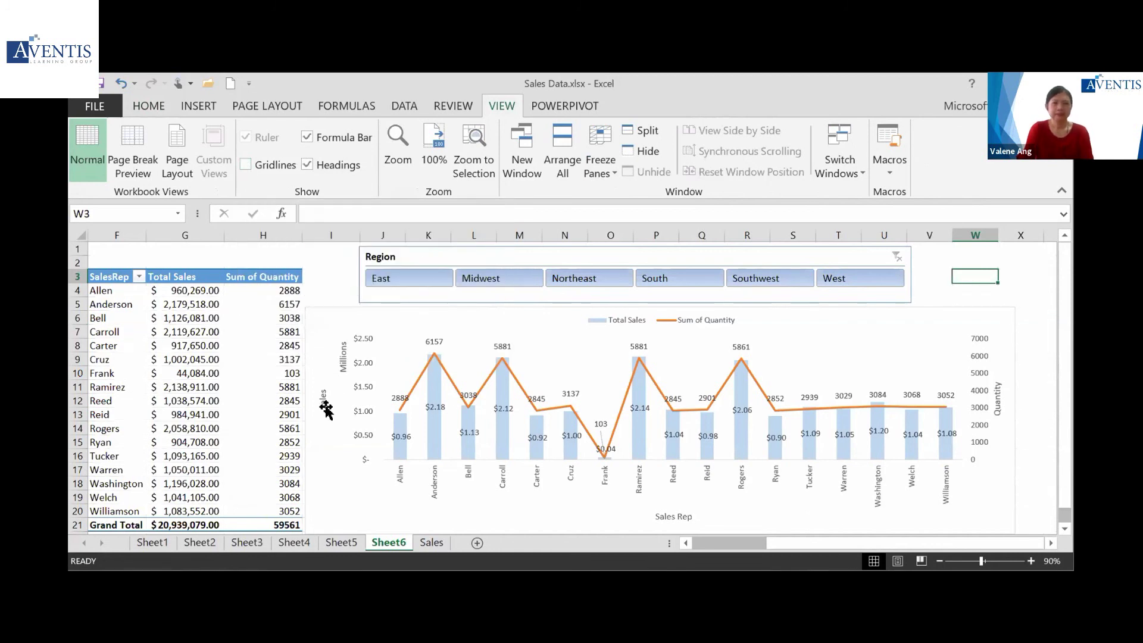
{"action": "left_click", "coordinate": [256, 397]}
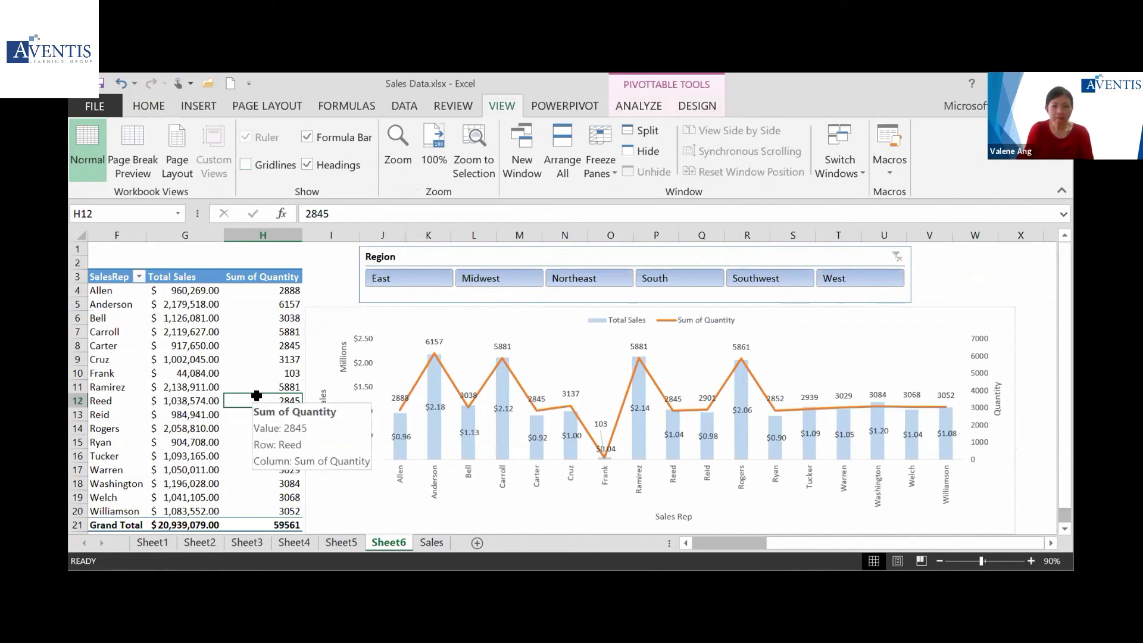
{"action": "left_click", "coordinate": [420, 274]}
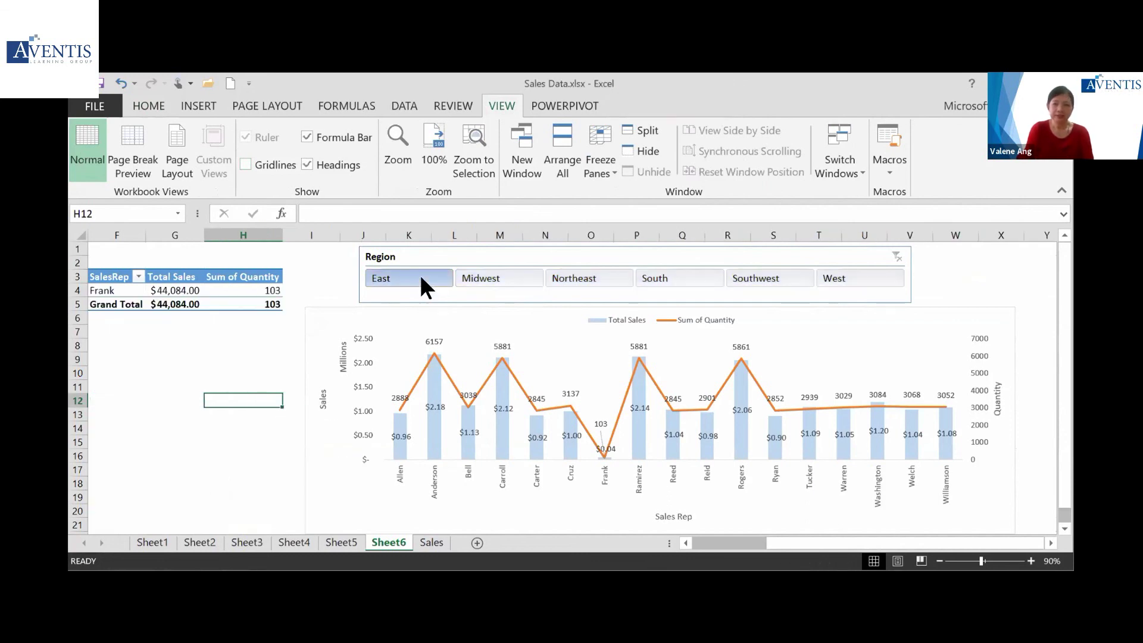
{"action": "left_click", "coordinate": [478, 276]}
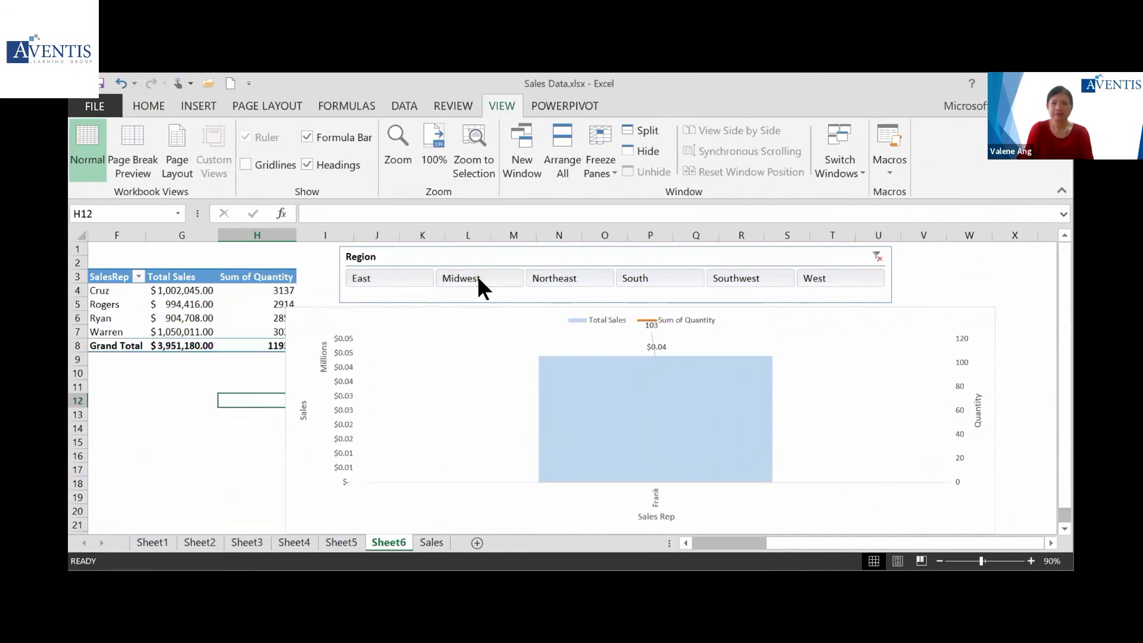
{"action": "left_click", "coordinate": [608, 273]}
{"action": "left_click", "coordinate": [661, 275]}
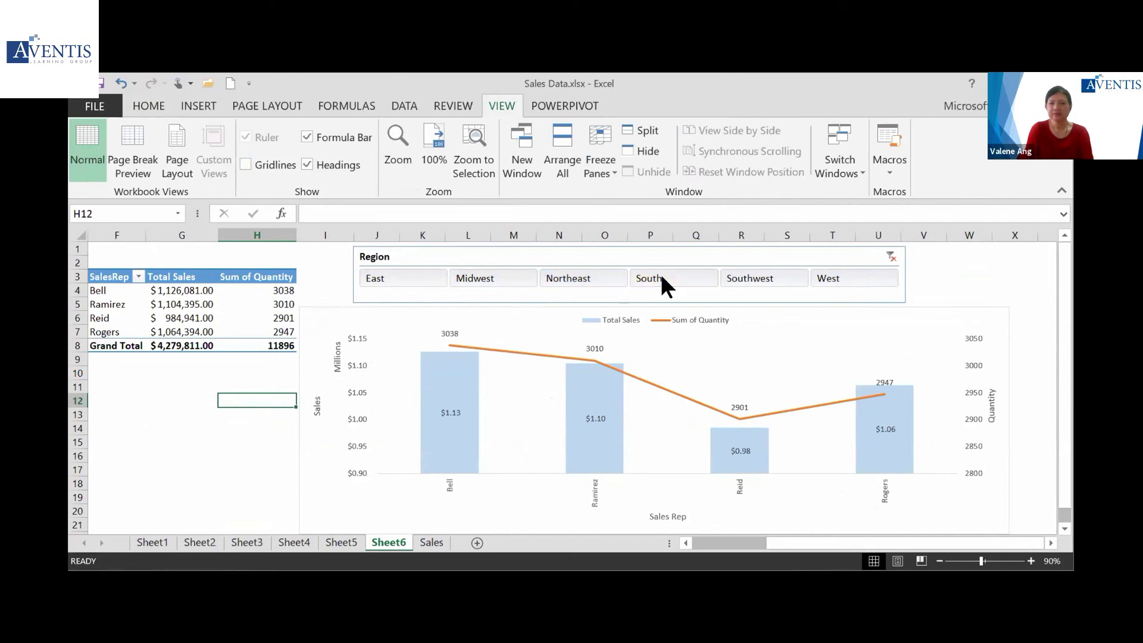
{"action": "left_click", "coordinate": [745, 272]}
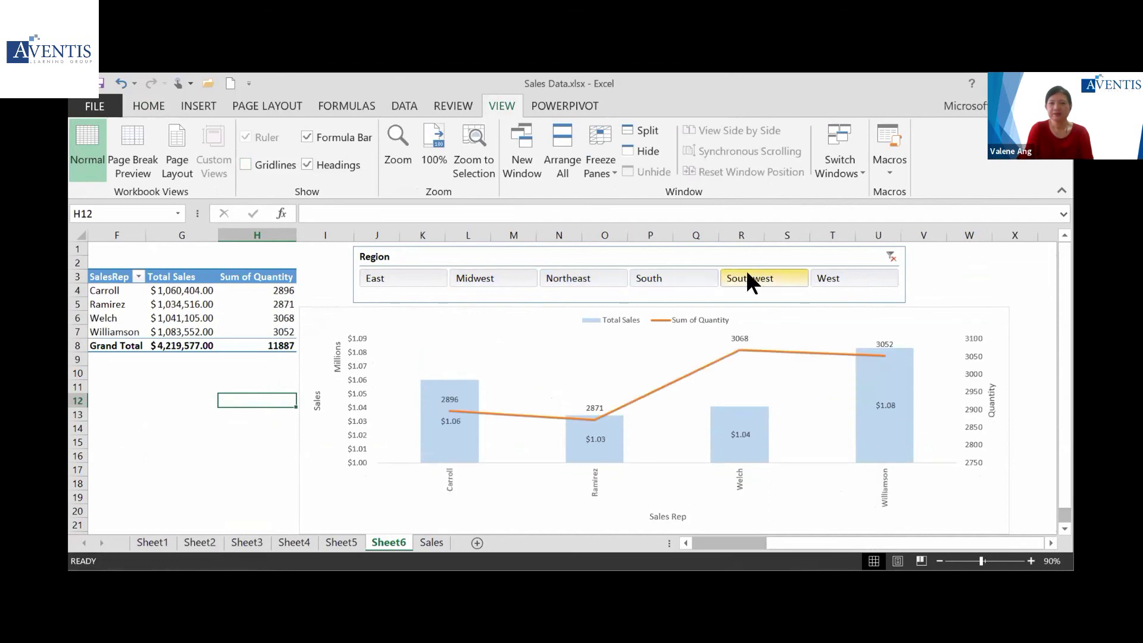
{"action": "left_click", "coordinate": [833, 280]}
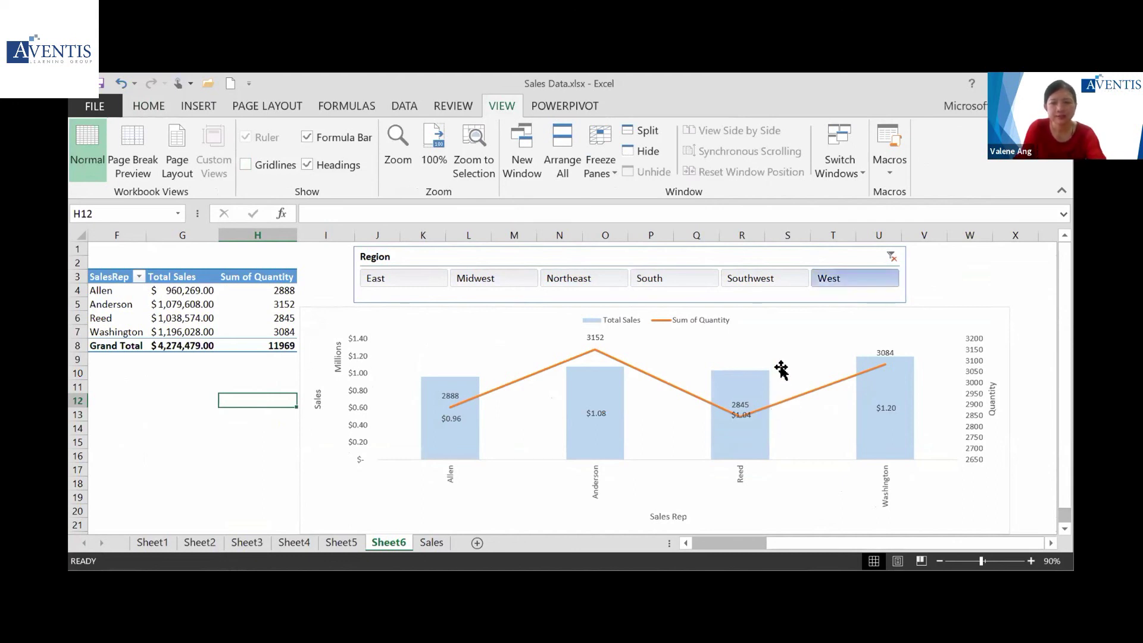
{"action": "left_click", "coordinate": [768, 277], "text": "ctrl"}
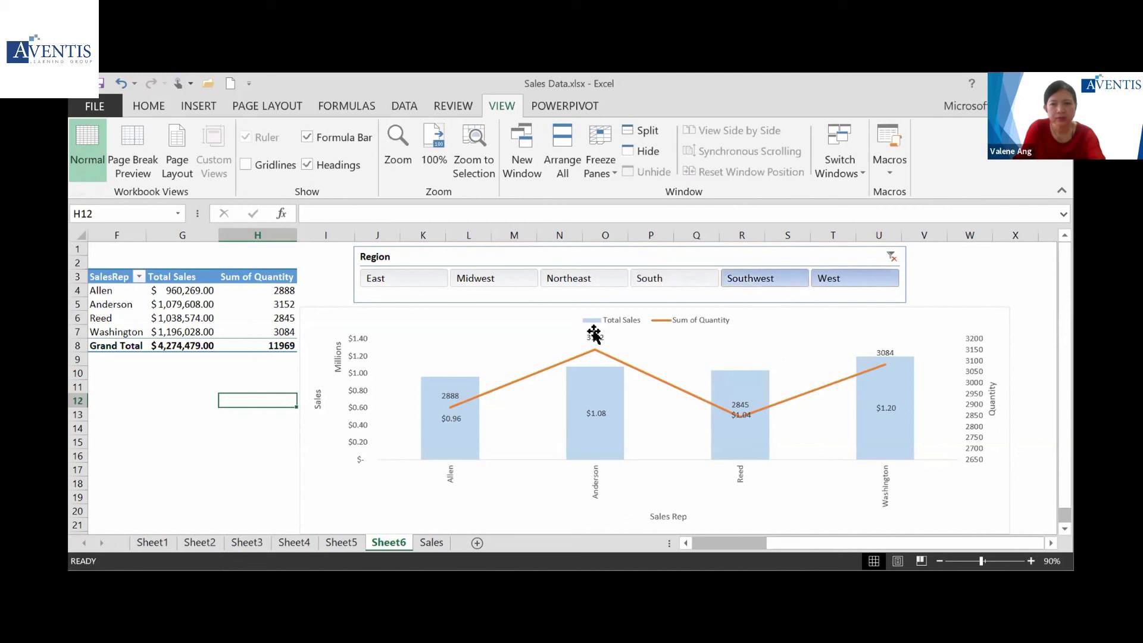
{"action": "left_click", "coordinate": [500, 290], "text": "ctrl"}
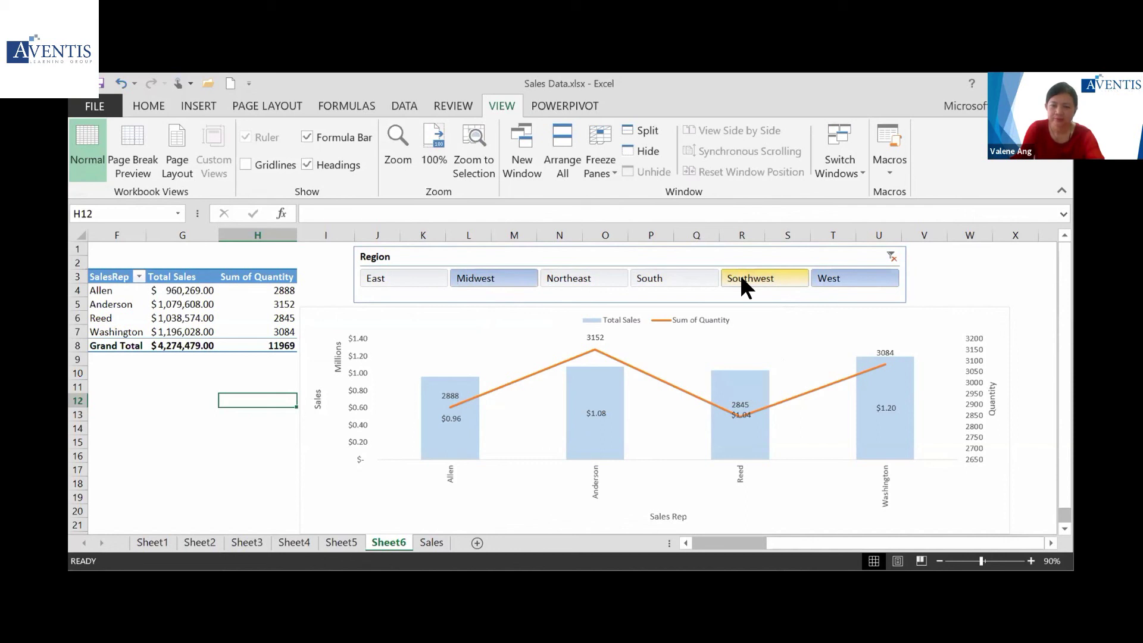
{"action": "left_click", "coordinate": [868, 278], "text": "ctrl"}
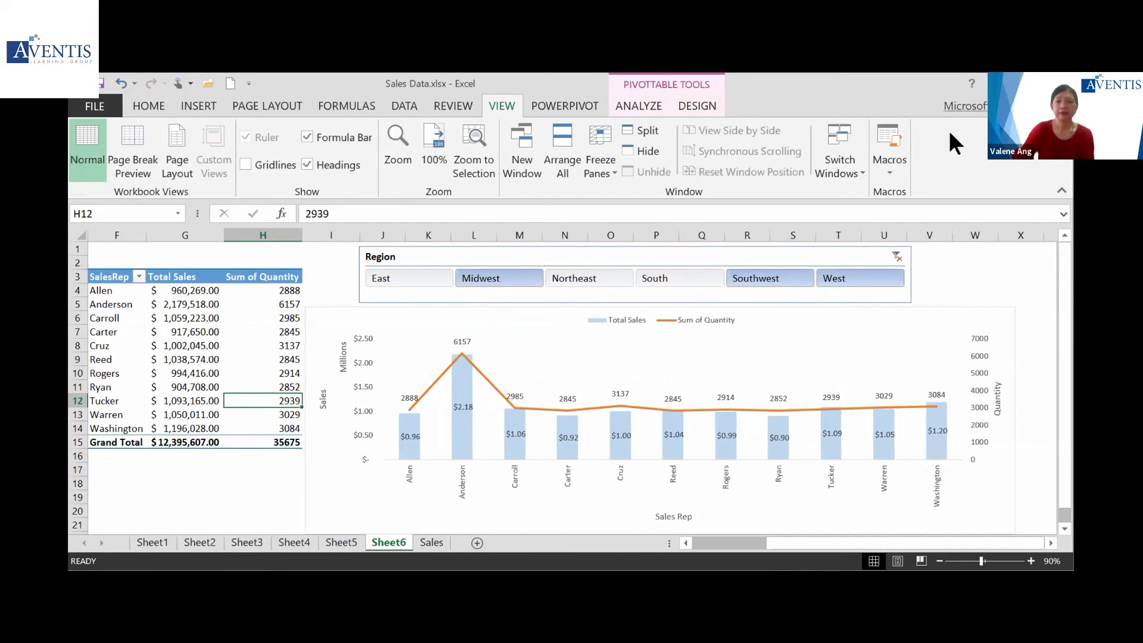
{"action": "left_click", "coordinate": [898, 256]}
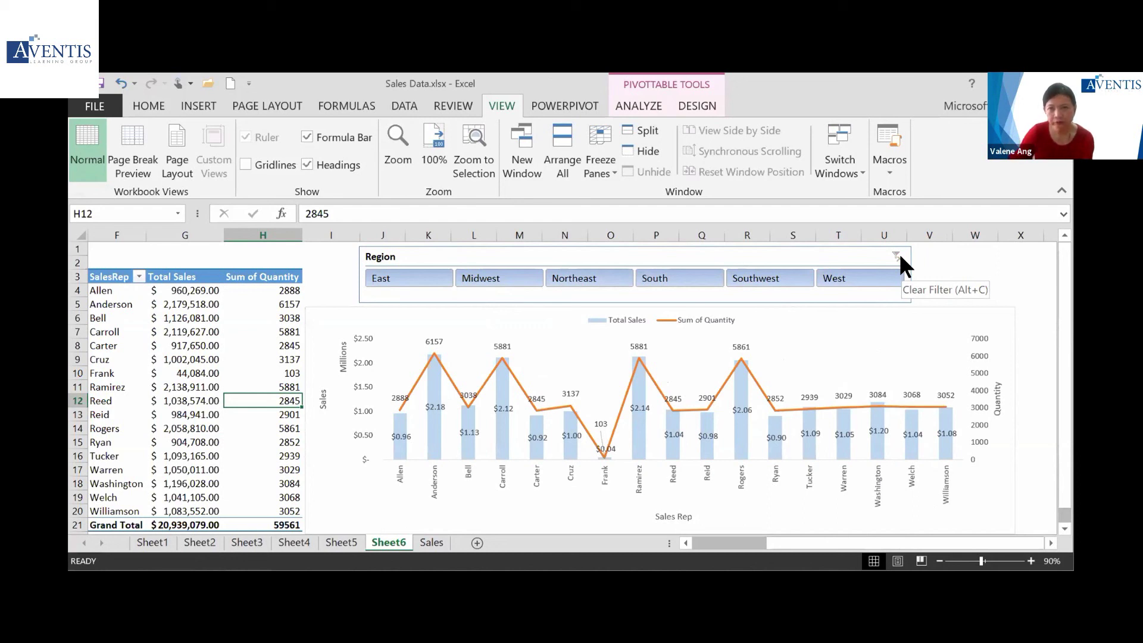
{"action": "left_click", "coordinate": [982, 411]}
{"action": "left_click", "coordinate": [983, 356]}
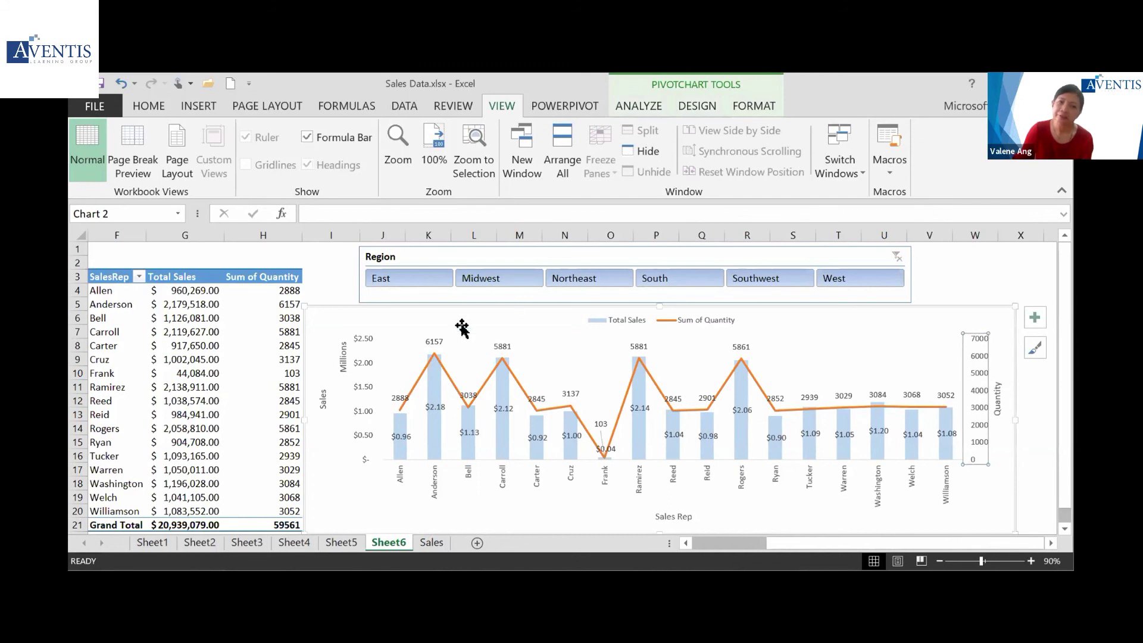
{"action": "left_click", "coordinate": [283, 342]}
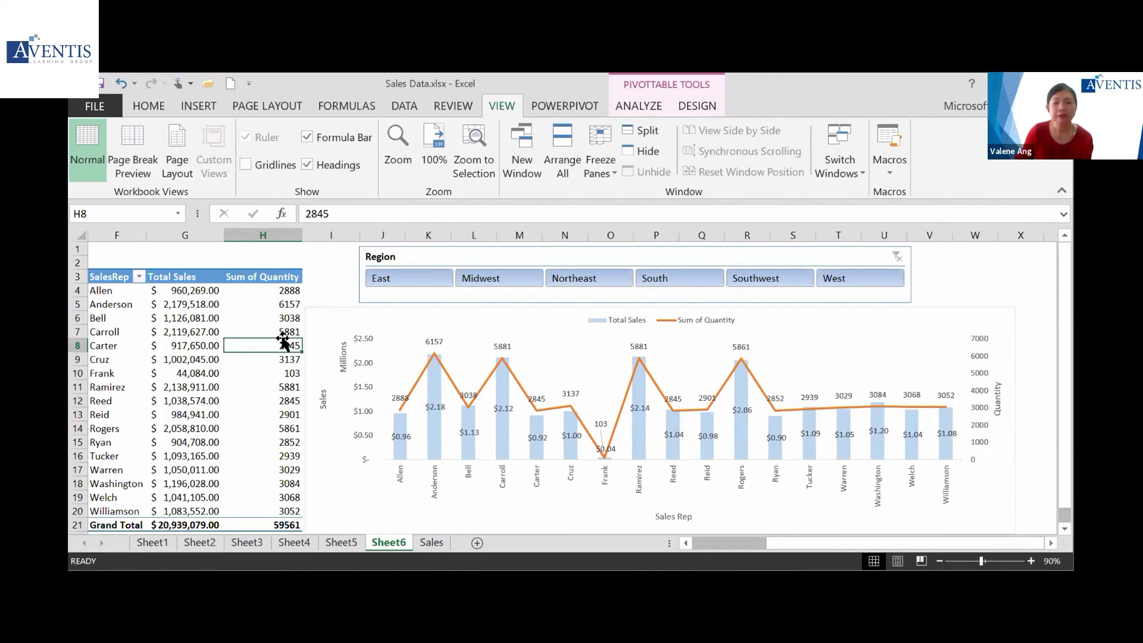
{"action": "left_click", "coordinate": [359, 366]}
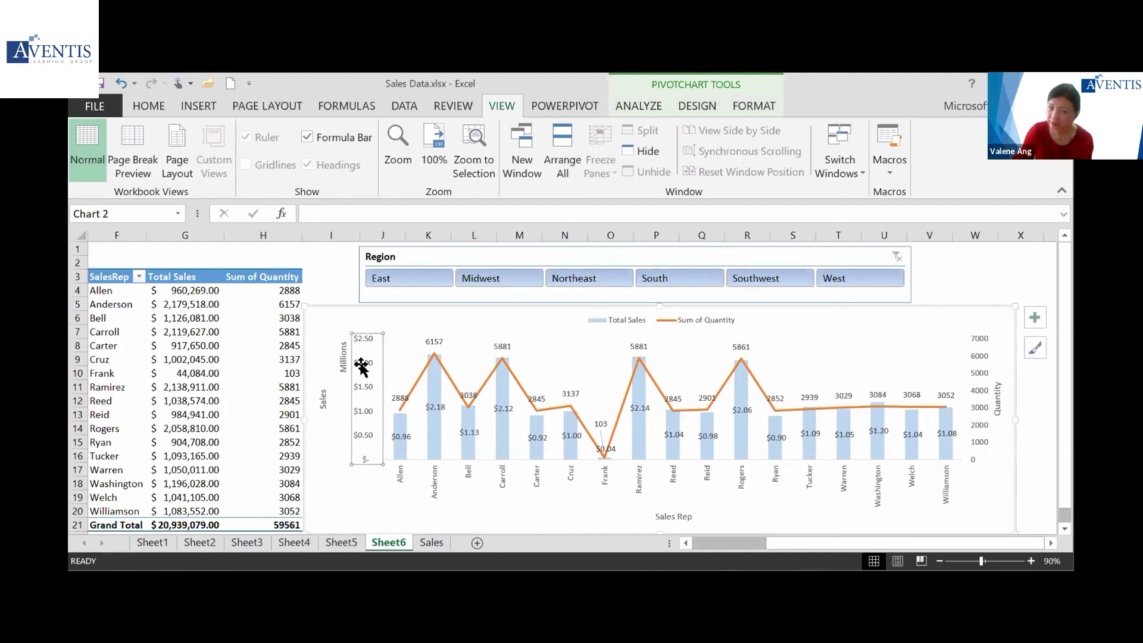
{"action": "left_click", "coordinate": [183, 328]}
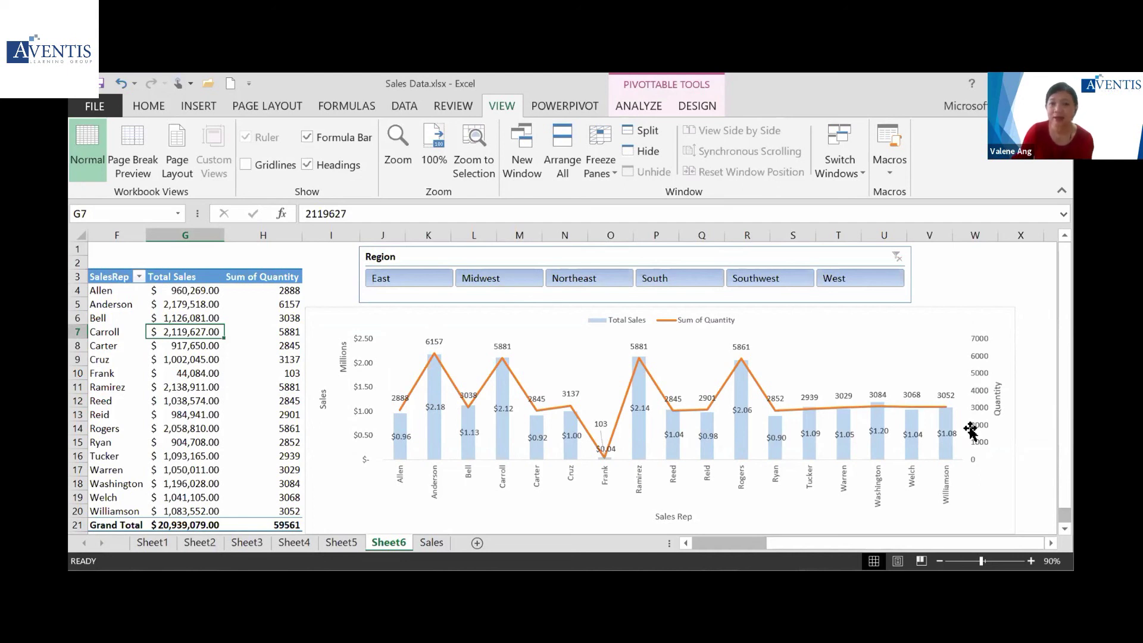
Bring up the context menu on a Sum of Quantity value in column H
{"action": "left_click", "coordinate": [287, 345]}
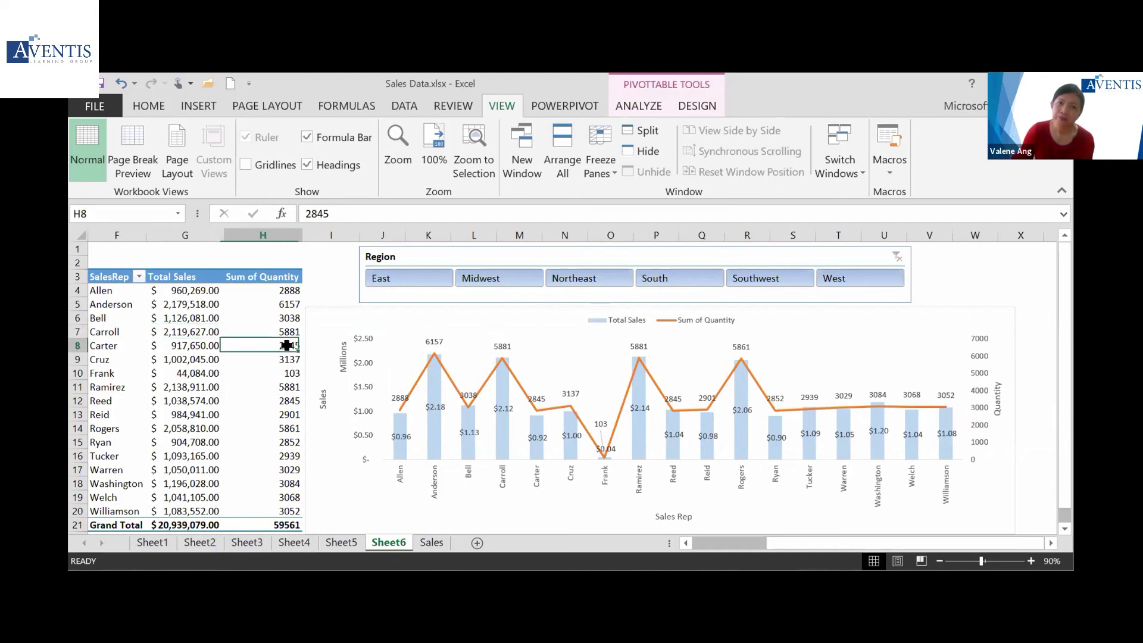
{"action": "right_click", "coordinate": [287, 331]}
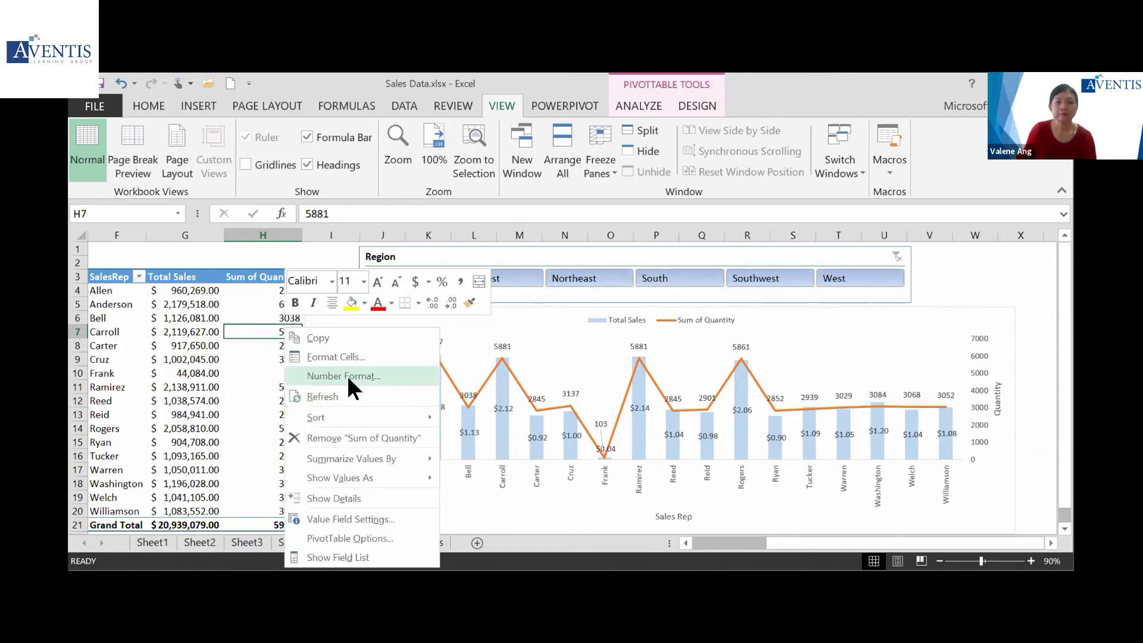
Format Sum of Quantity as Number with 0 decimals and a 1000 separator, then select H4:H18
{"action": "left_click", "coordinate": [348, 376]}
{"action": "left_click", "coordinate": [193, 261]}
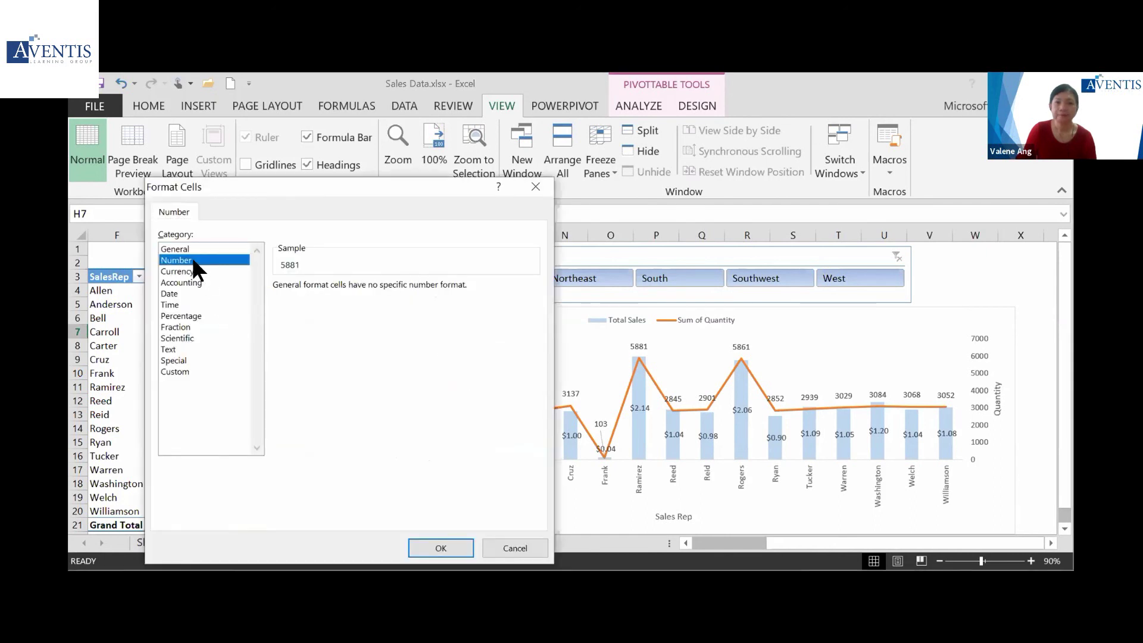
{"action": "left_click", "coordinate": [379, 287]}
{"action": "left_click", "coordinate": [379, 288]}
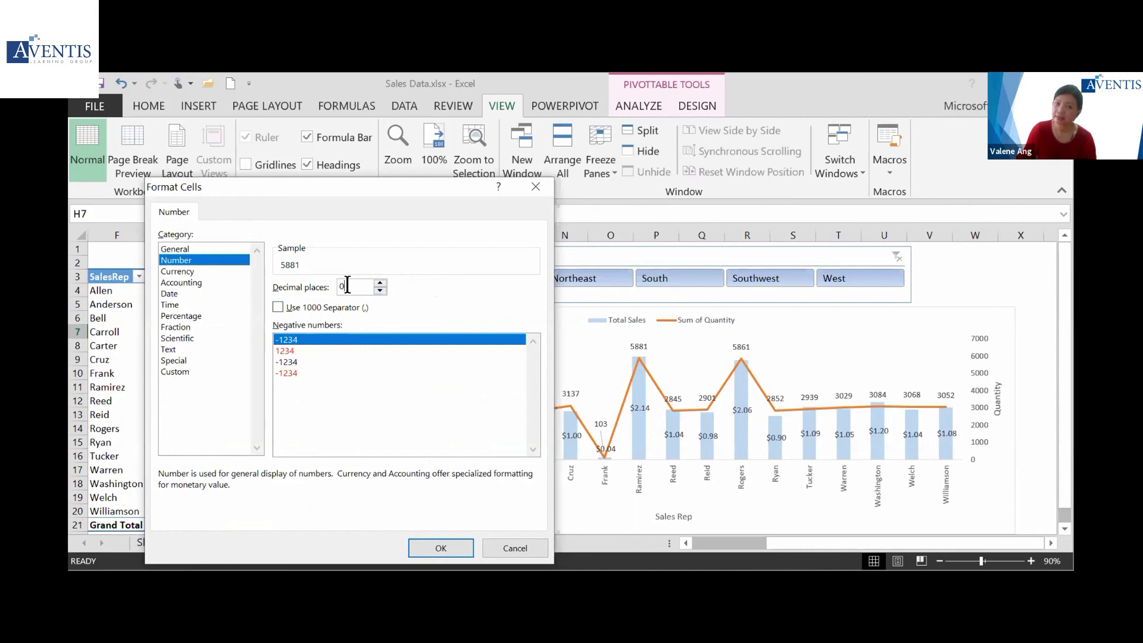
{"action": "left_click", "coordinate": [278, 307]}
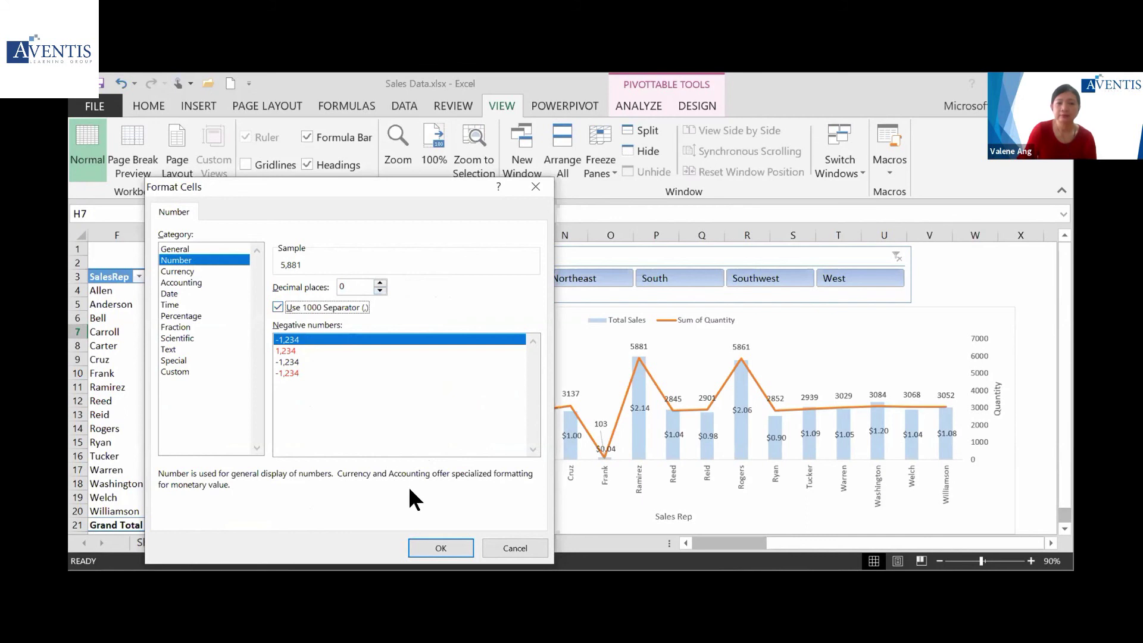
{"action": "left_click", "coordinate": [440, 546]}
{"action": "left_click_drag", "start_coordinate": [280, 288], "coordinate": [277, 484]}
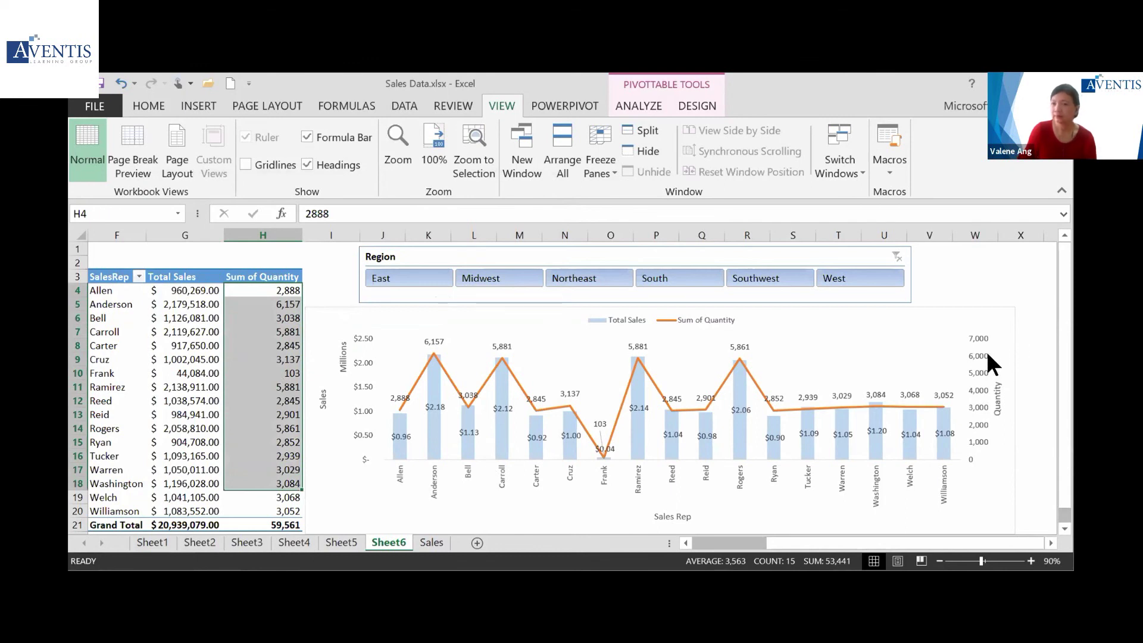
{"action": "left_click", "coordinate": [981, 389]}
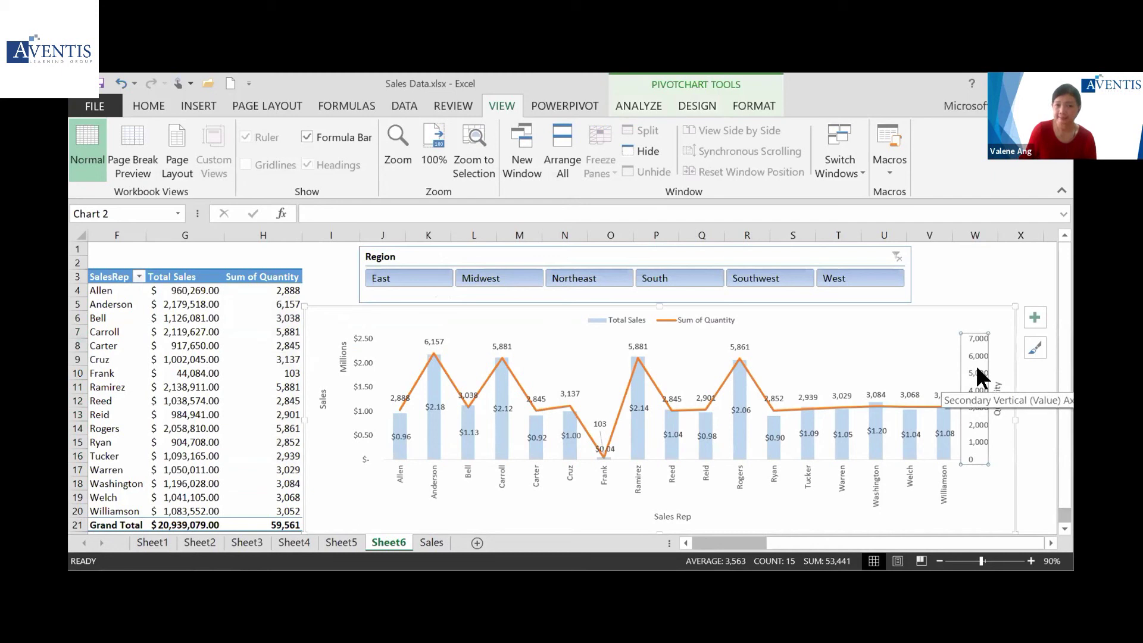
{"action": "key", "text": "Escape"}
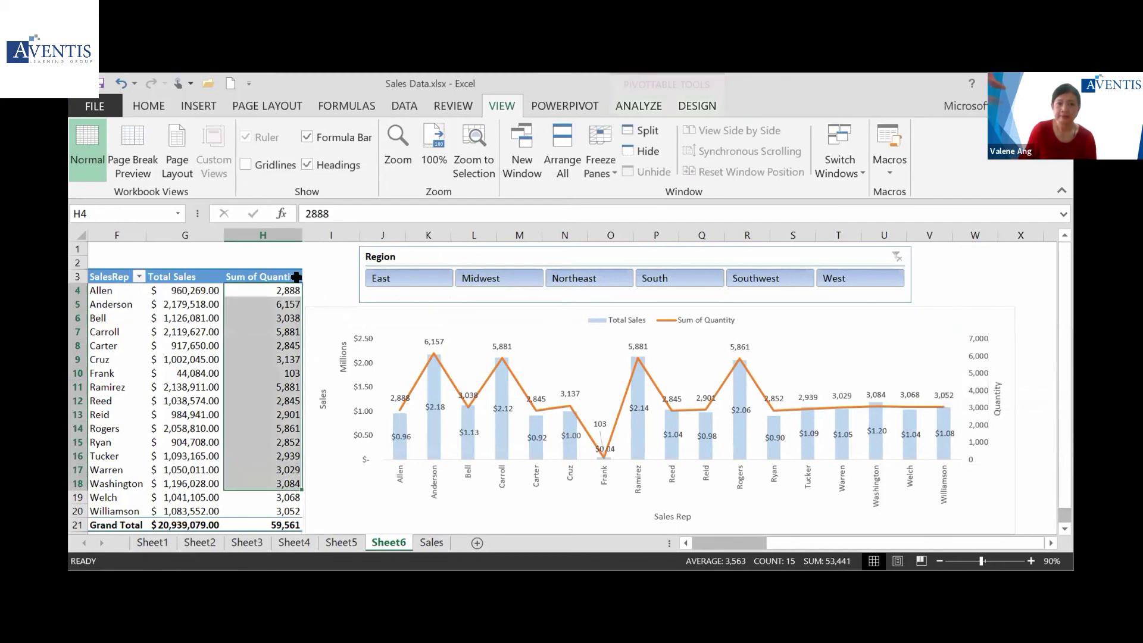
{"action": "left_click", "coordinate": [270, 278]}
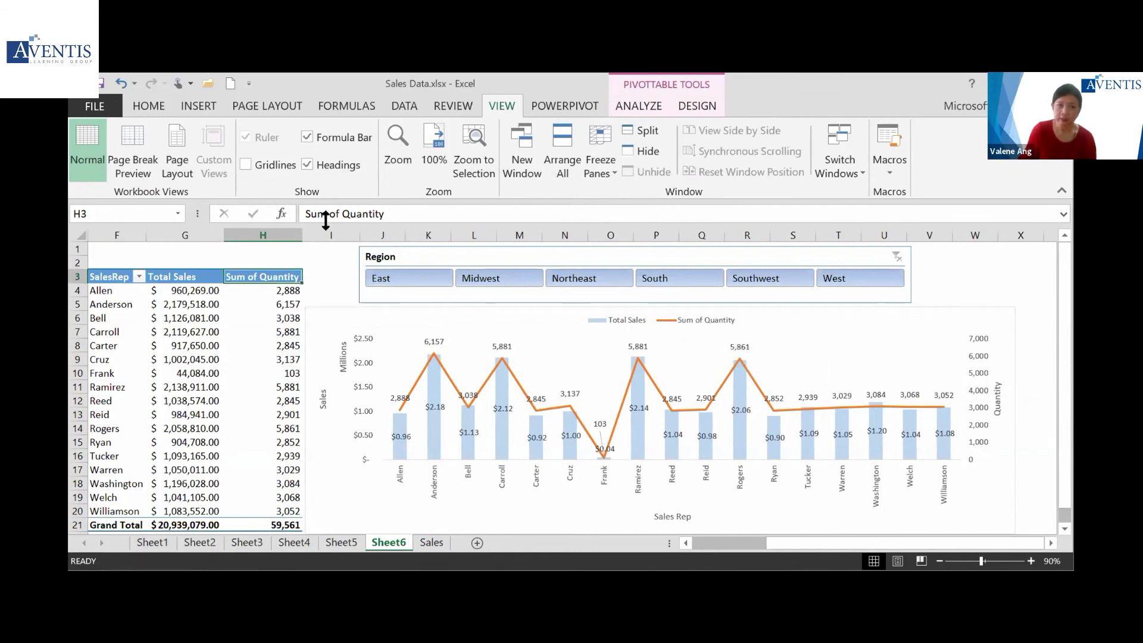
{"action": "left_click_drag", "start_coordinate": [342, 214], "coordinate": [296, 210]}
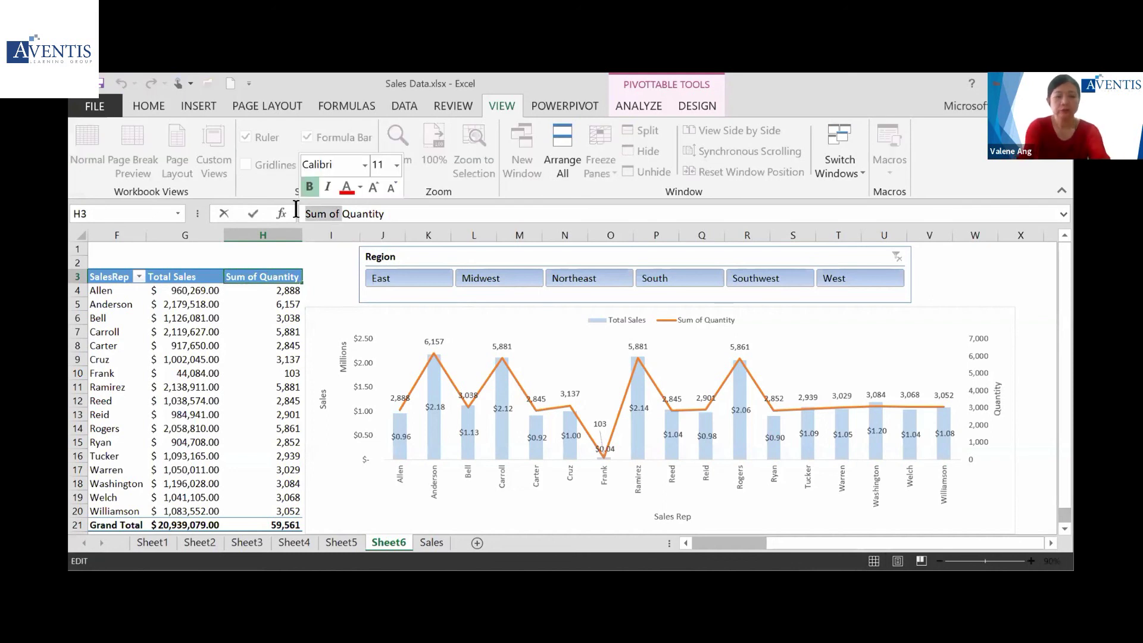
{"action": "type", "text": "Total"}
{"action": "key", "text": "Return"}
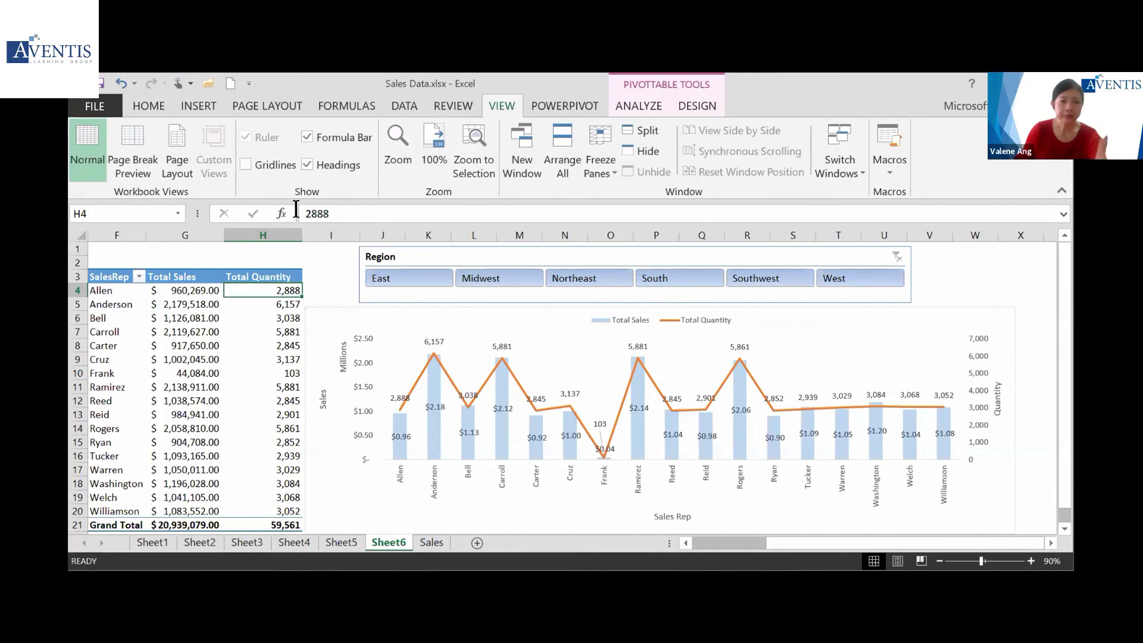
{"action": "key", "text": "Up"}
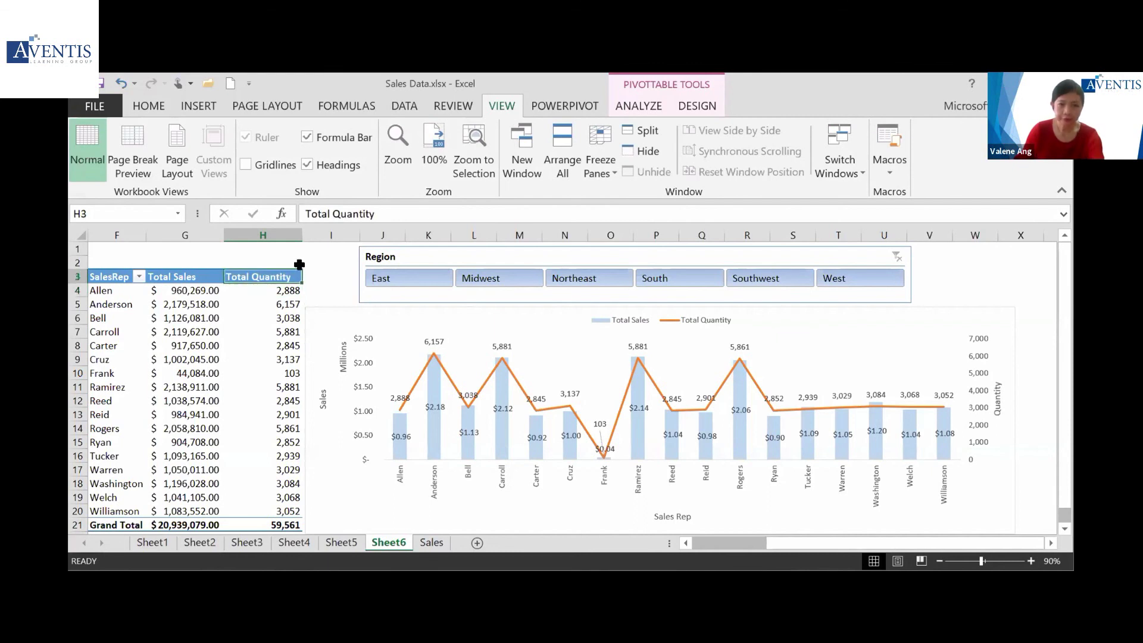
{"action": "double_click", "coordinate": [306, 214]}
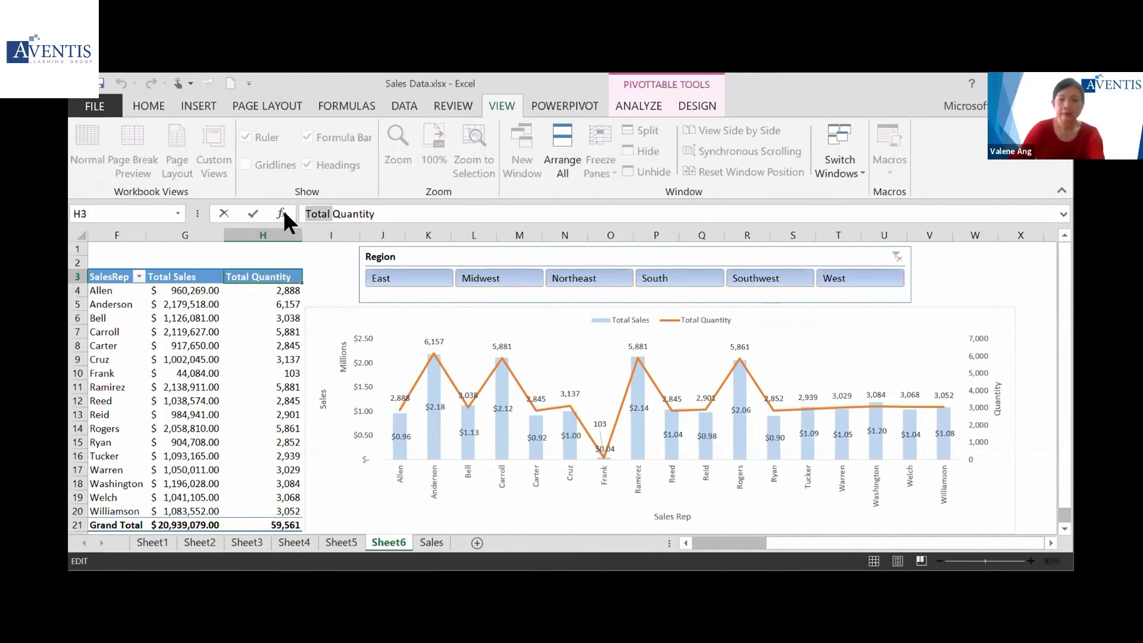
{"action": "key", "text": "BackSpace"}
{"action": "key", "text": "Return"}
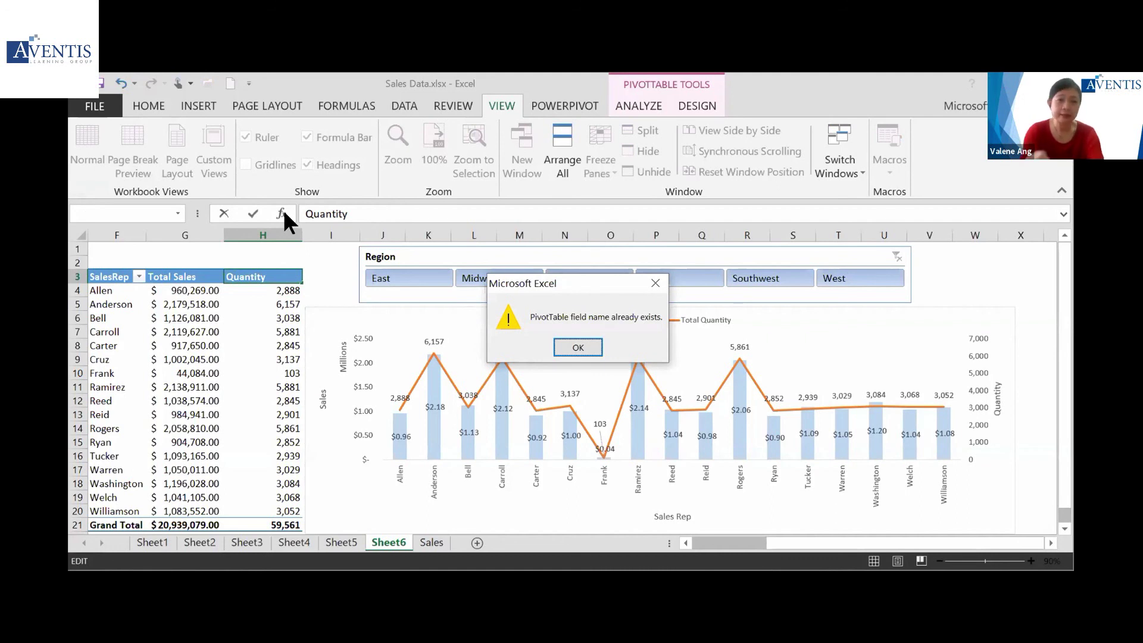
{"action": "left_click", "coordinate": [578, 347]}
{"action": "key", "text": "Home"}
{"action": "type", "text": "Total"}
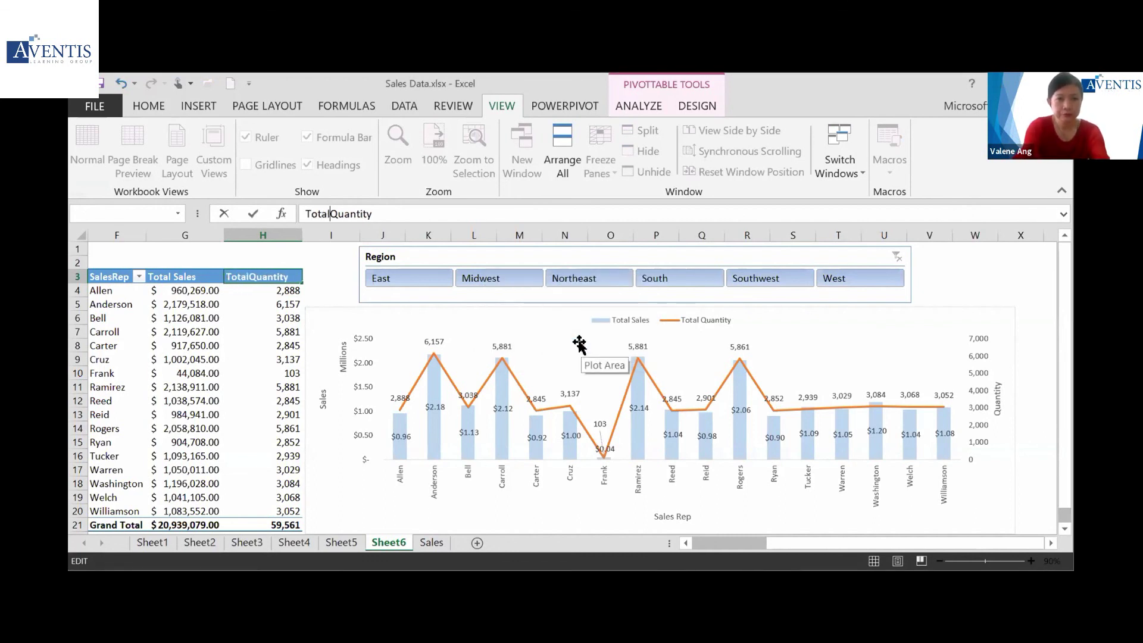
{"action": "key", "text": "Return"}
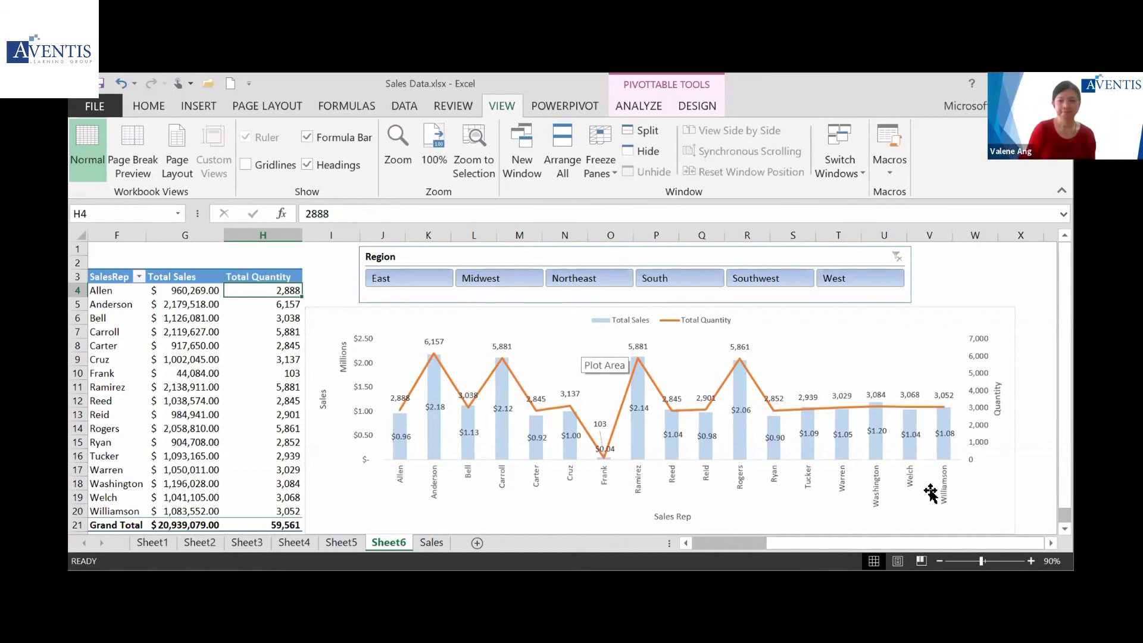
{"action": "key", "text": "Down"}
{"action": "key", "text": "Down"}
{"action": "key", "text": "Down"}
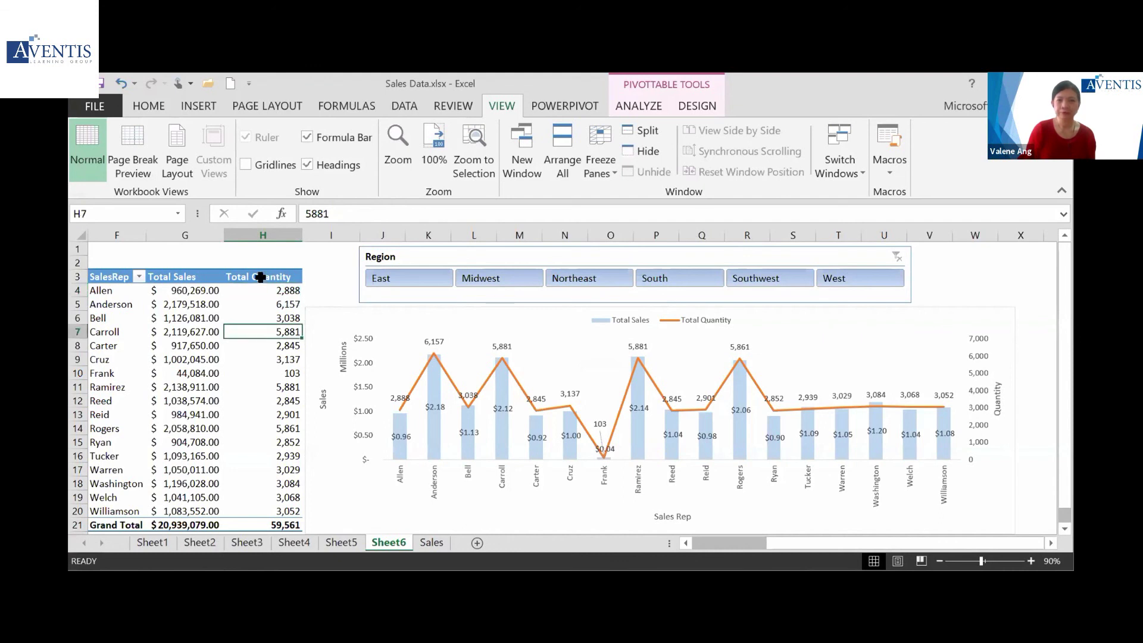
{"action": "left_click", "coordinate": [256, 277]}
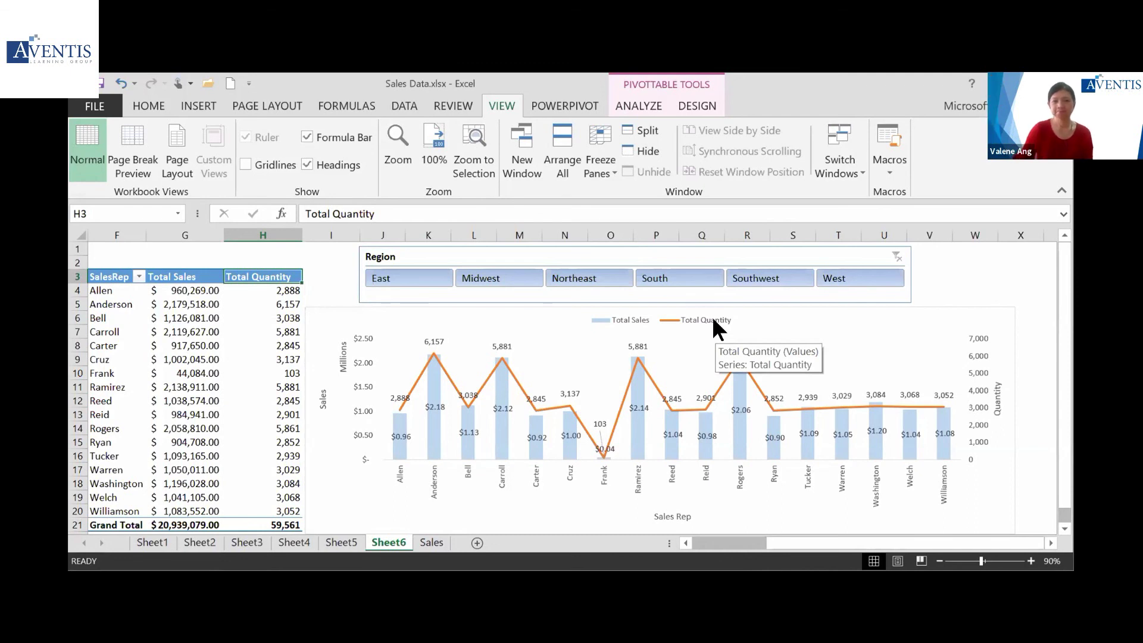
{"action": "left_click", "coordinate": [463, 257]}
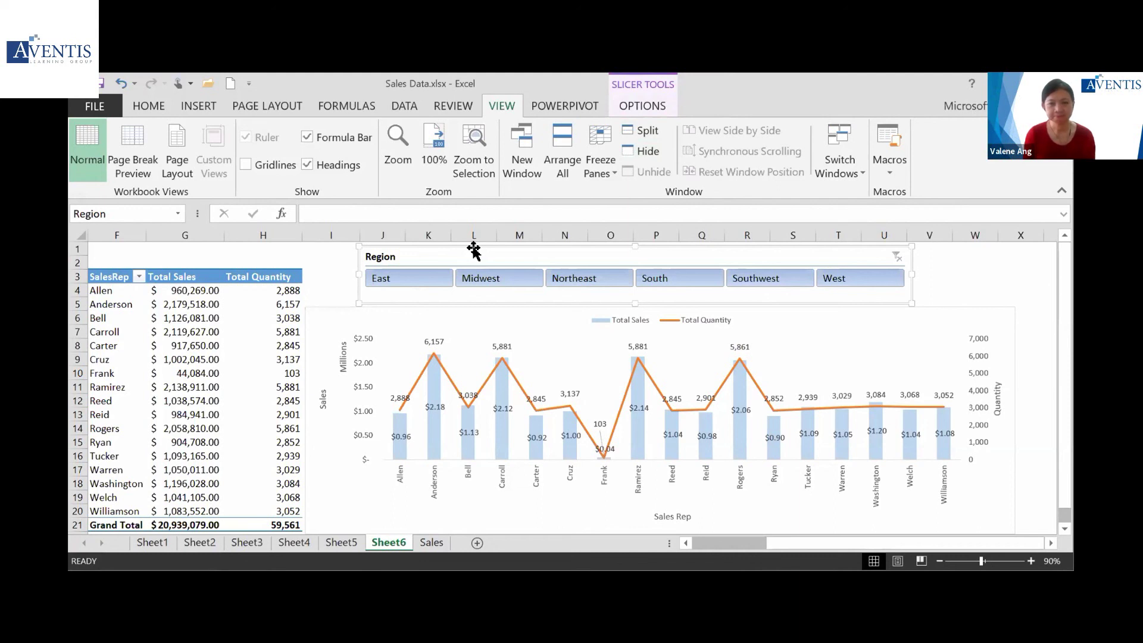
{"action": "left_click", "coordinate": [243, 369]}
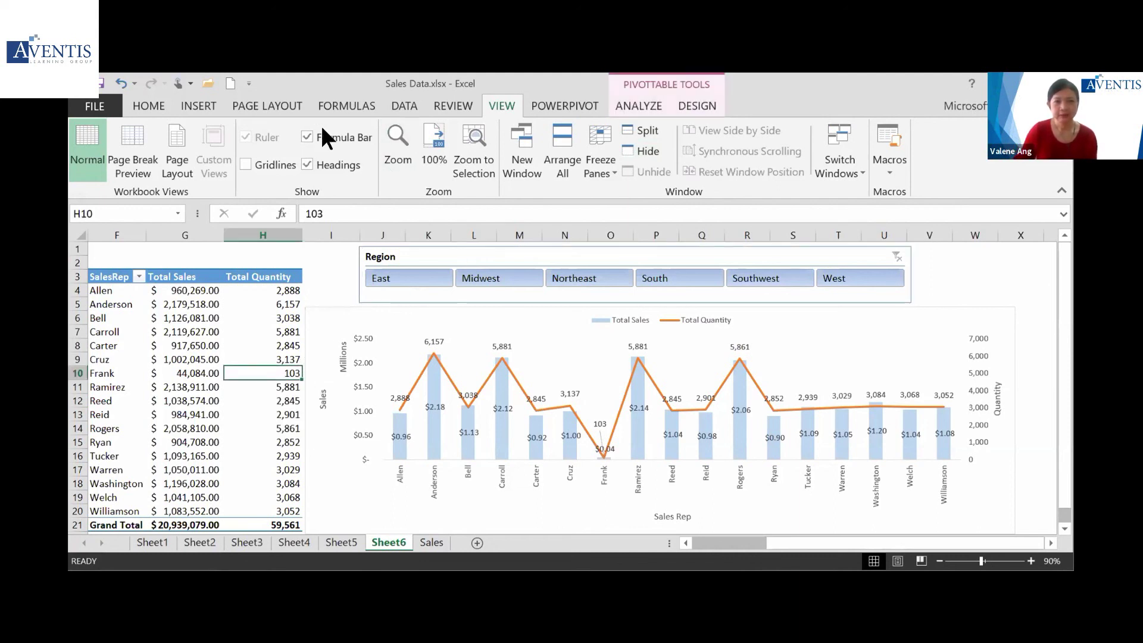
{"action": "left_click", "coordinate": [500, 318]}
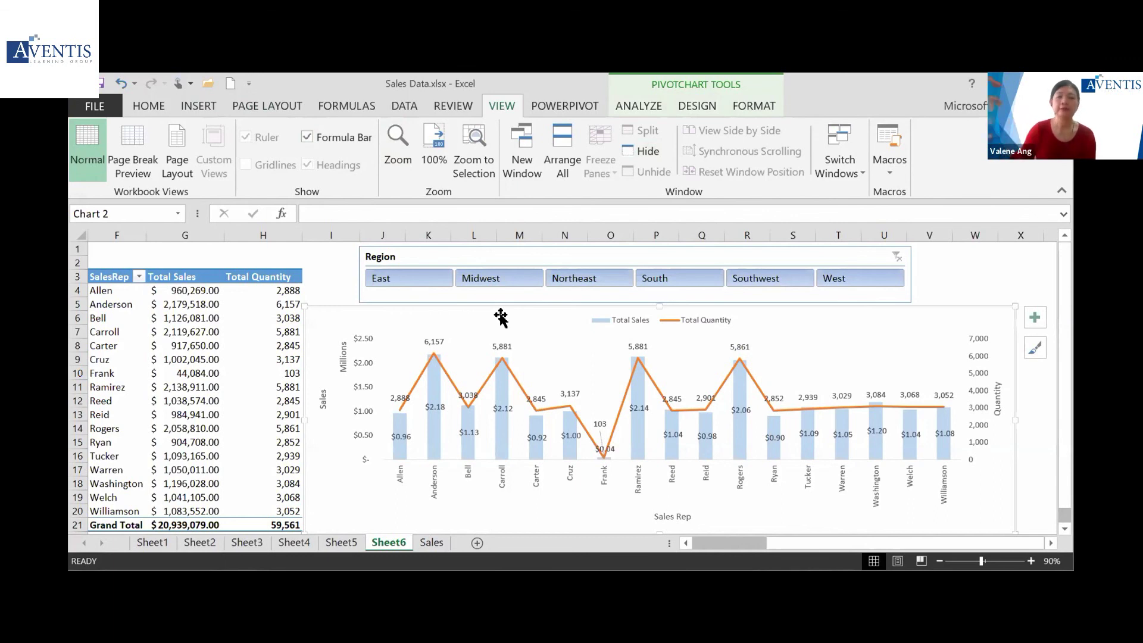
Set the Total Quantity data label font to bold, 10.5 pt and dark orange
{"action": "left_click", "coordinate": [508, 350]}
{"action": "left_click", "coordinate": [508, 351]}
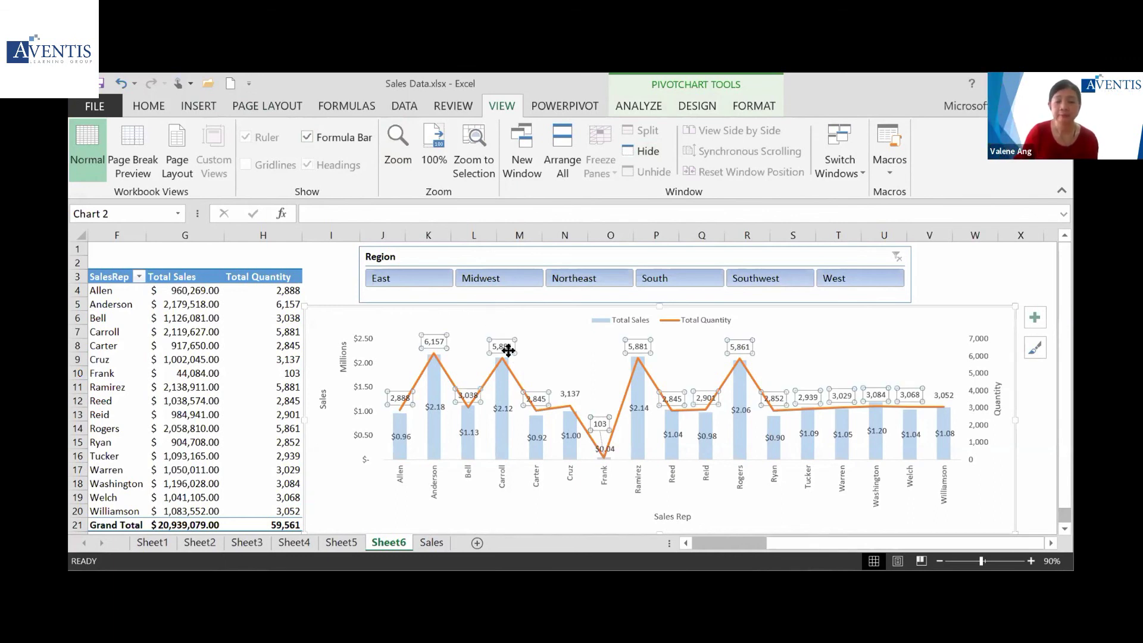
{"action": "left_click", "coordinate": [152, 101]}
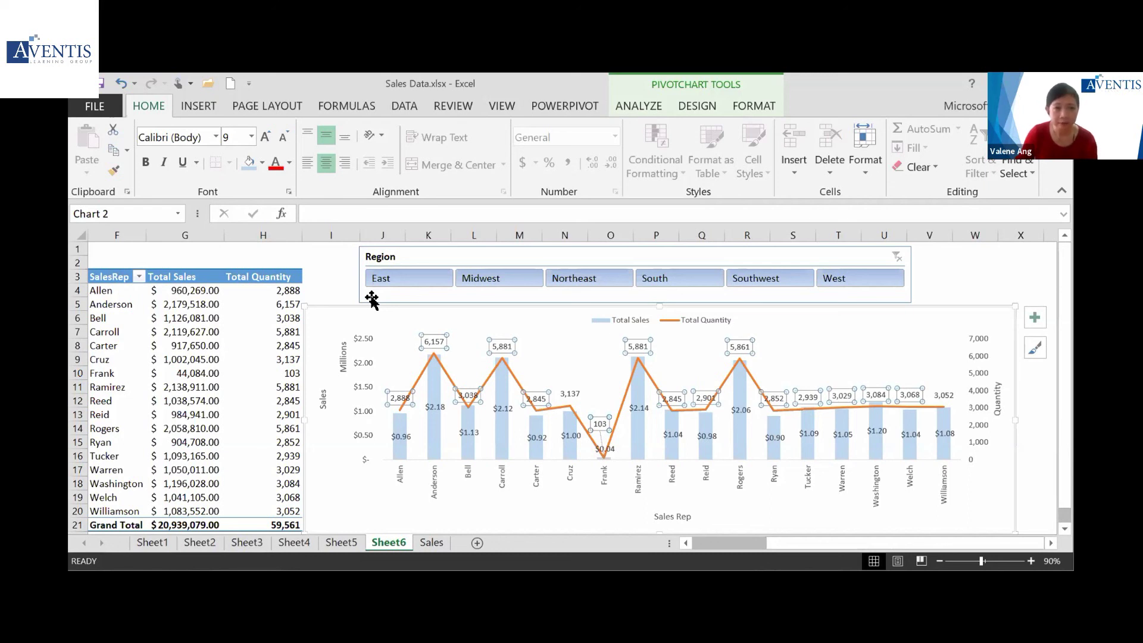
{"action": "left_click", "coordinate": [144, 159]}
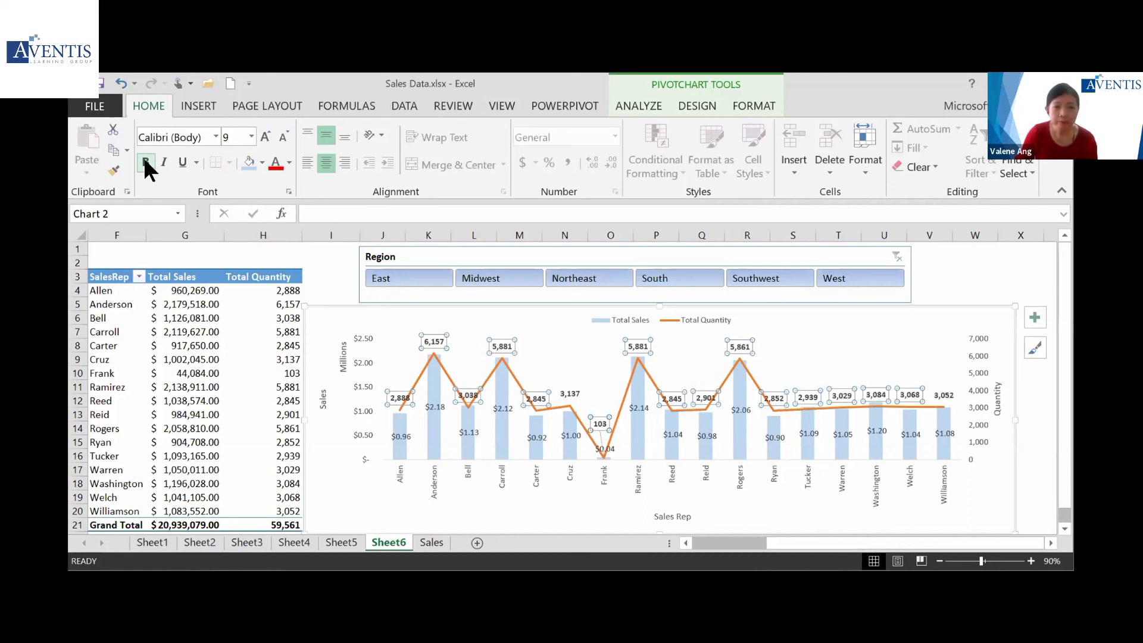
{"action": "left_click", "coordinate": [264, 130]}
{"action": "left_click", "coordinate": [263, 130]}
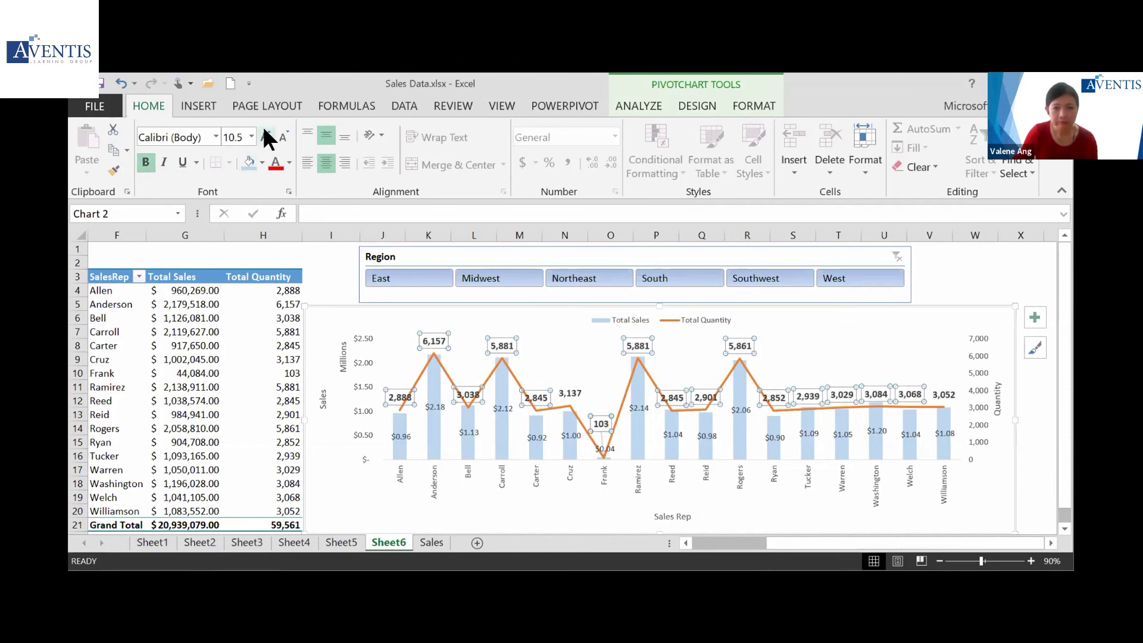
{"action": "left_click", "coordinate": [289, 162]}
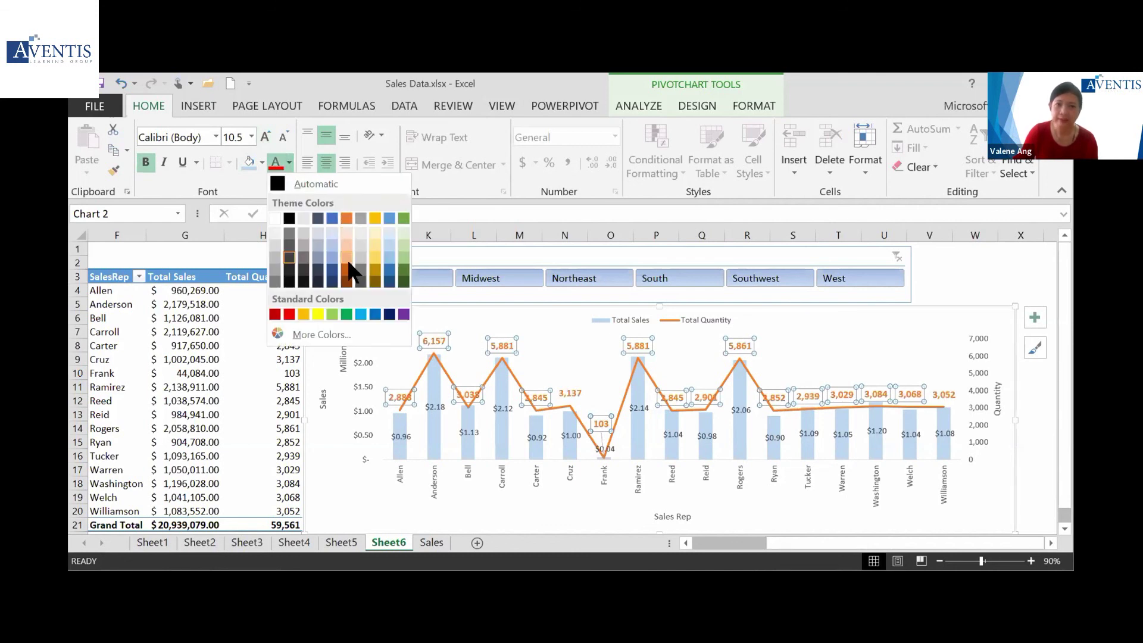
{"action": "left_click", "coordinate": [347, 275]}
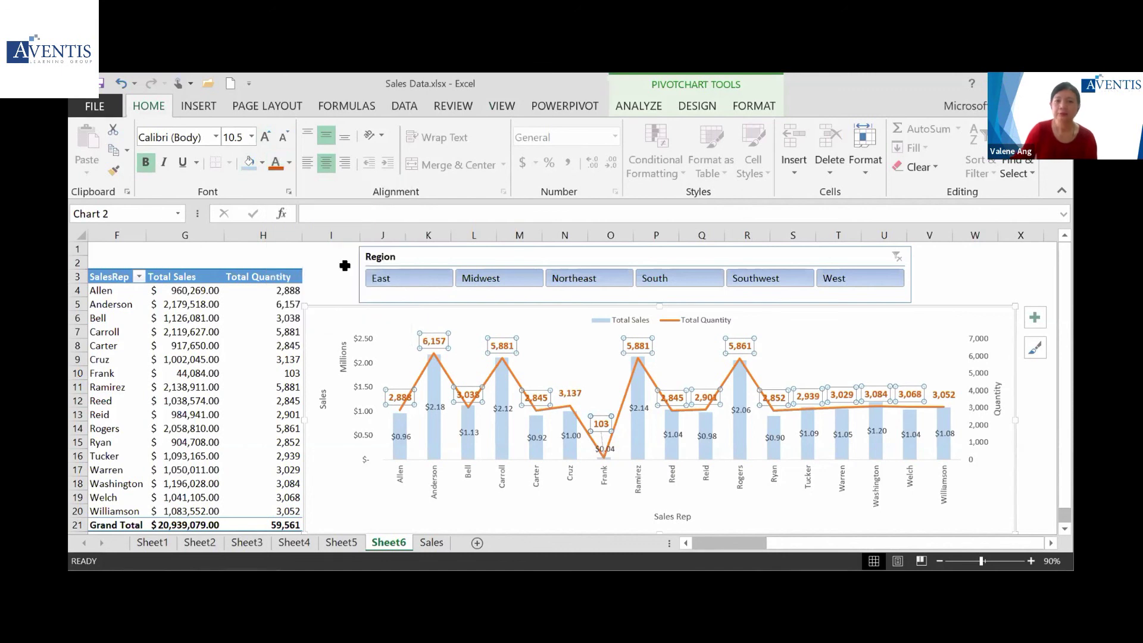
Set the Total Sales data label font to bold, 10.5 pt and standard Blue
{"action": "left_click", "coordinate": [467, 432]}
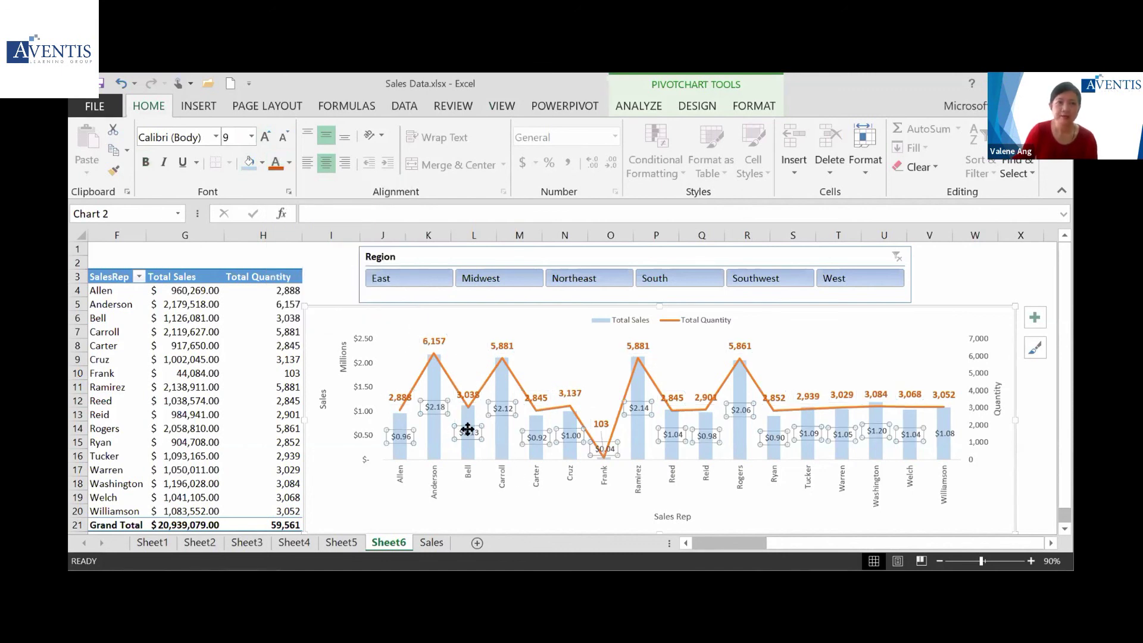
{"action": "left_click", "coordinate": [142, 156]}
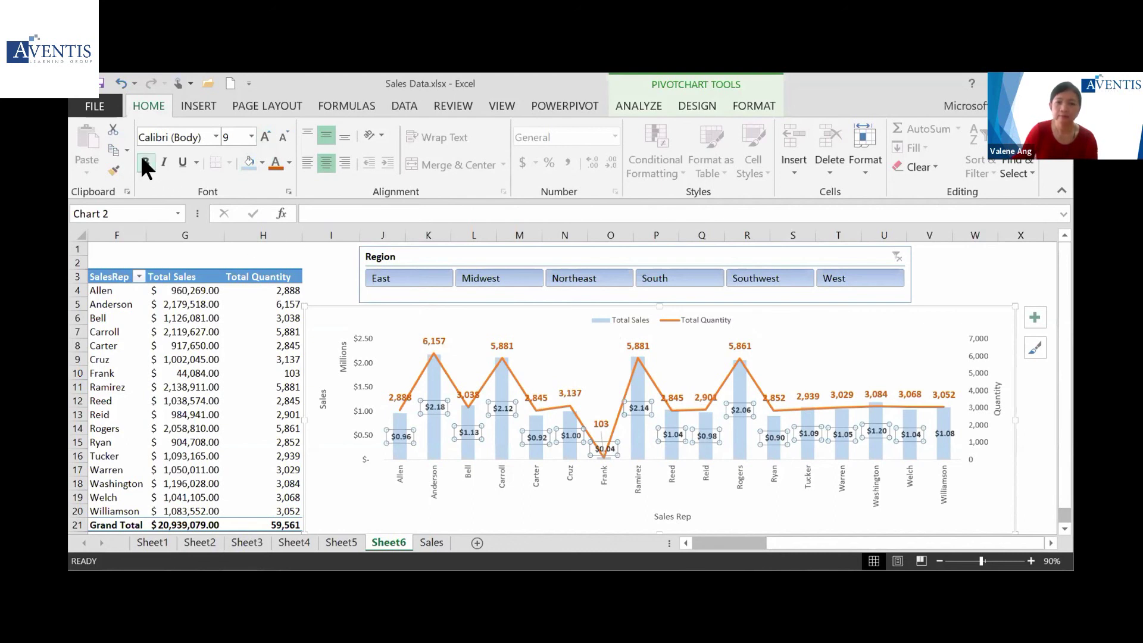
{"action": "left_click", "coordinate": [266, 136]}
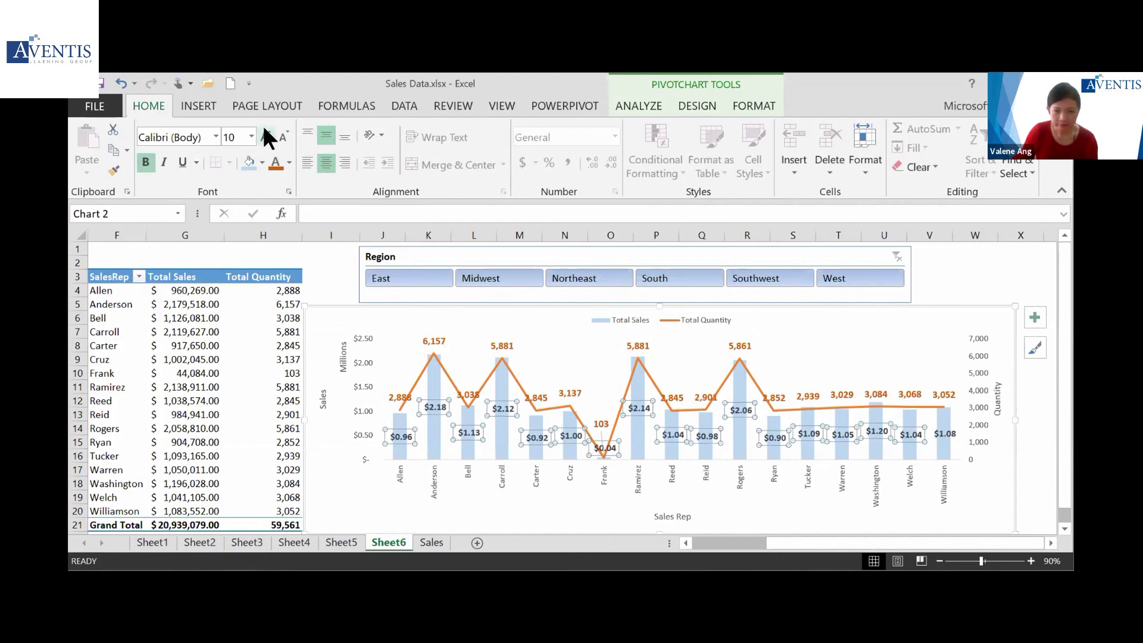
{"action": "left_click", "coordinate": [265, 132]}
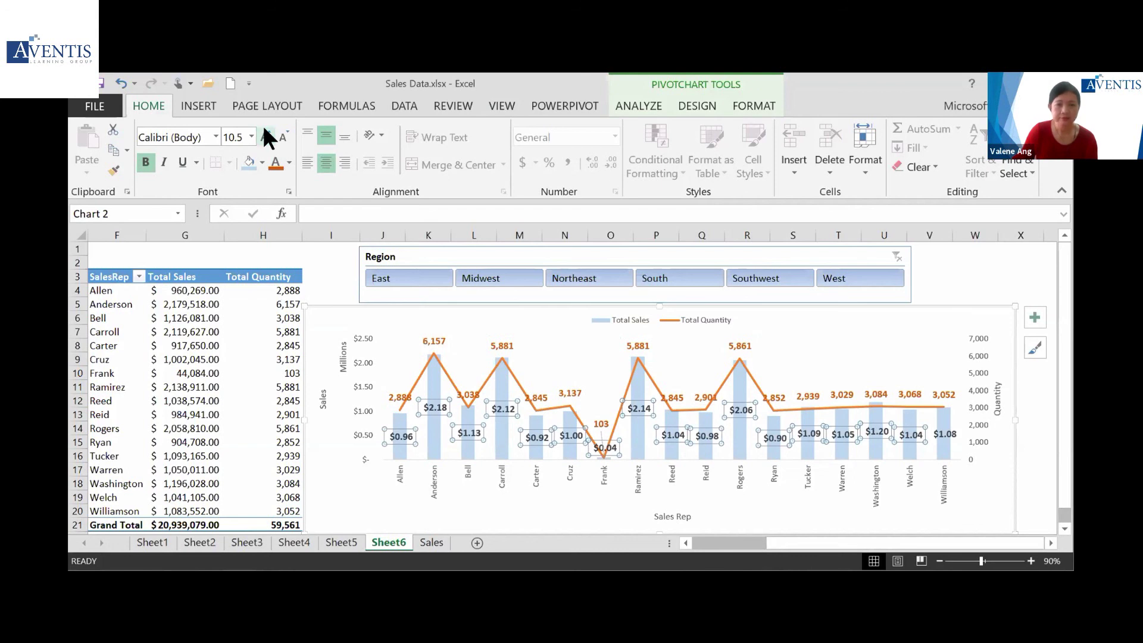
{"action": "left_click", "coordinate": [290, 162]}
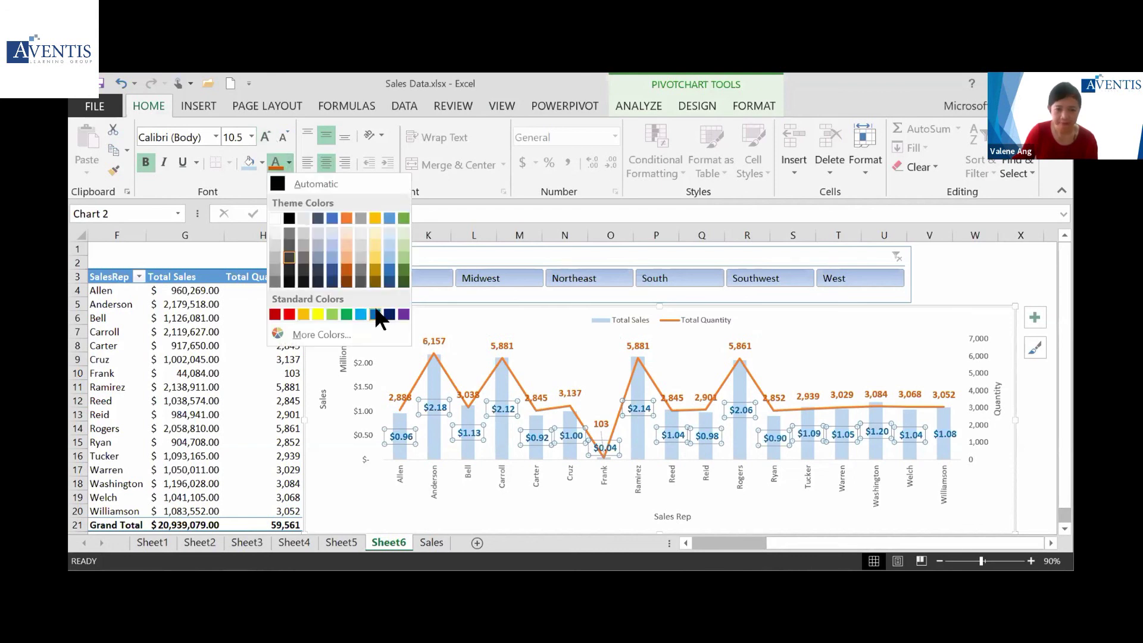
{"action": "left_click", "coordinate": [375, 314]}
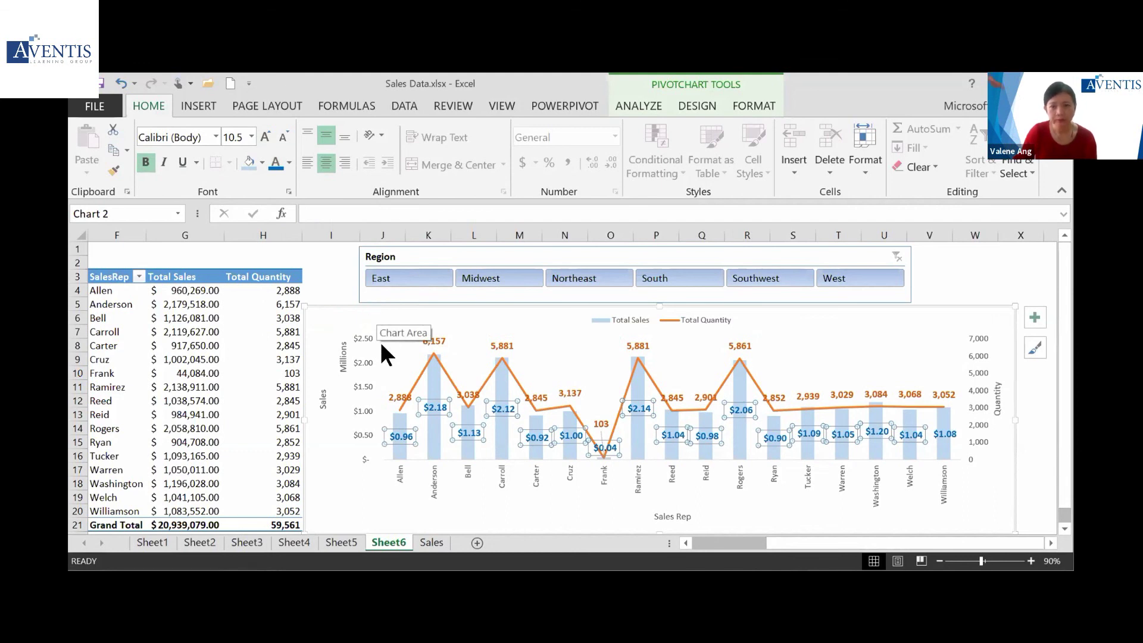
{"action": "left_click", "coordinate": [361, 337]}
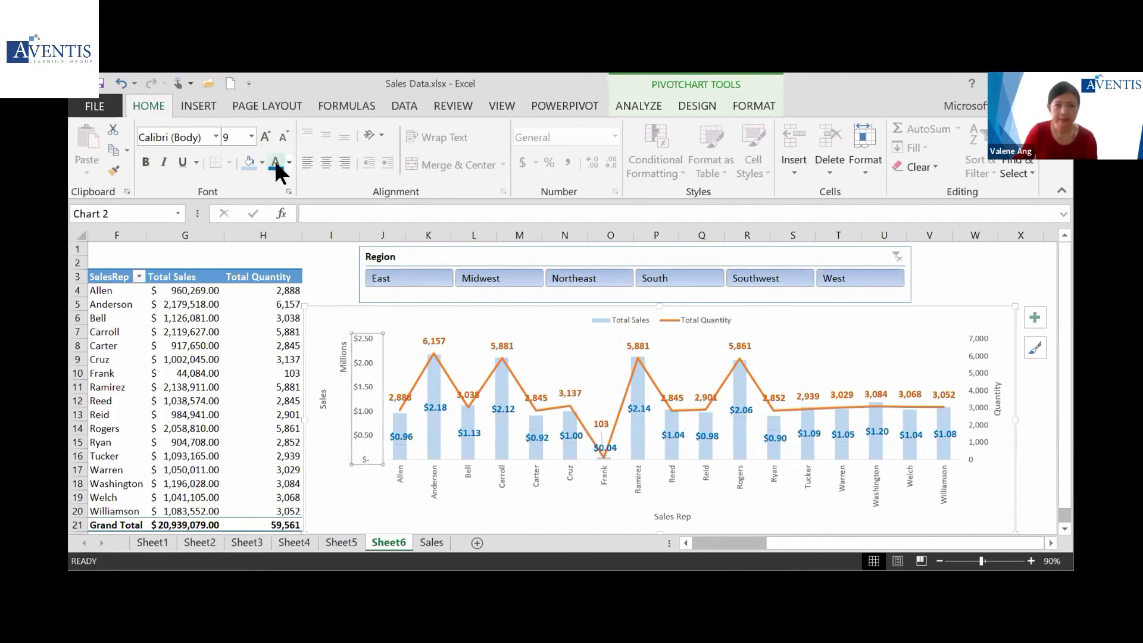
Give the secondary Quantity axis numbers a dark orange theme font colour
{"action": "left_click", "coordinate": [980, 362]}
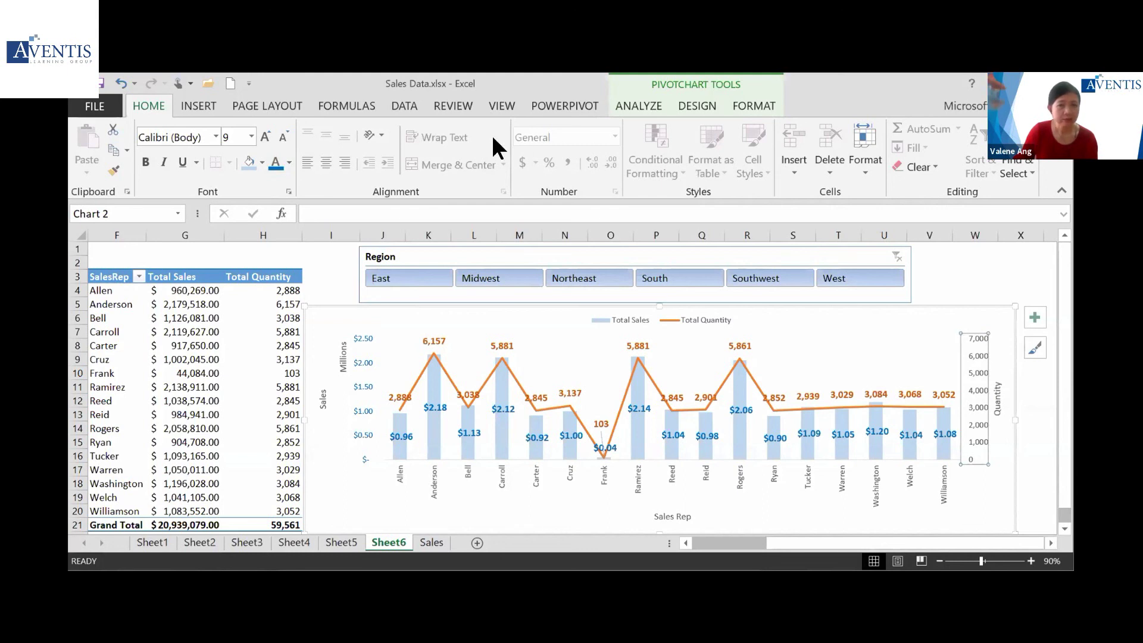
{"action": "left_click", "coordinate": [288, 162]}
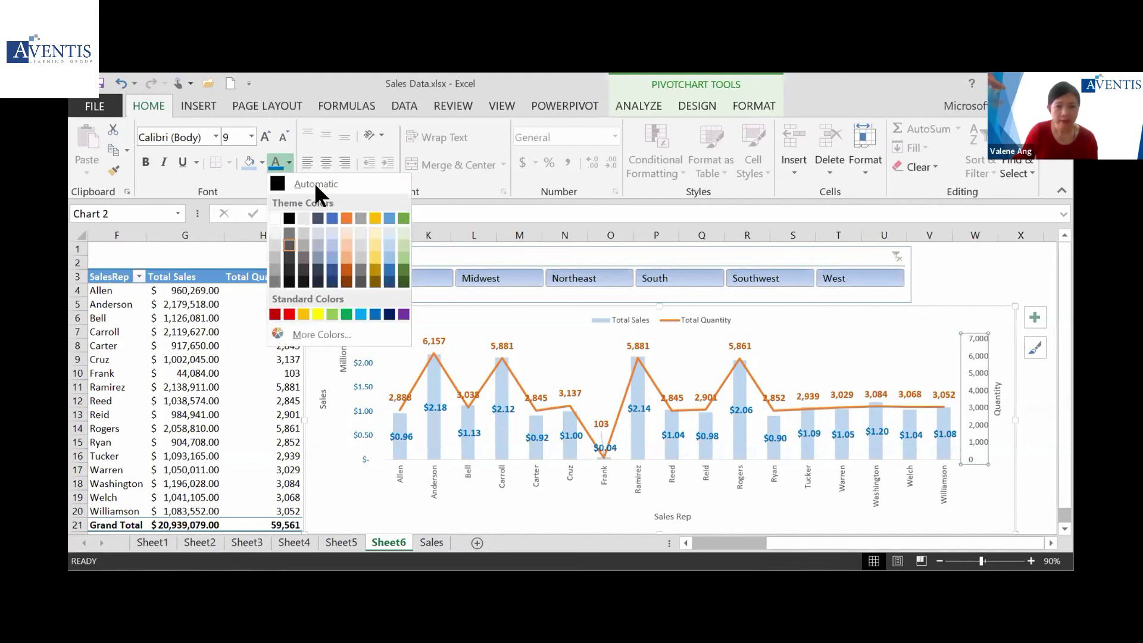
{"action": "left_click", "coordinate": [346, 269]}
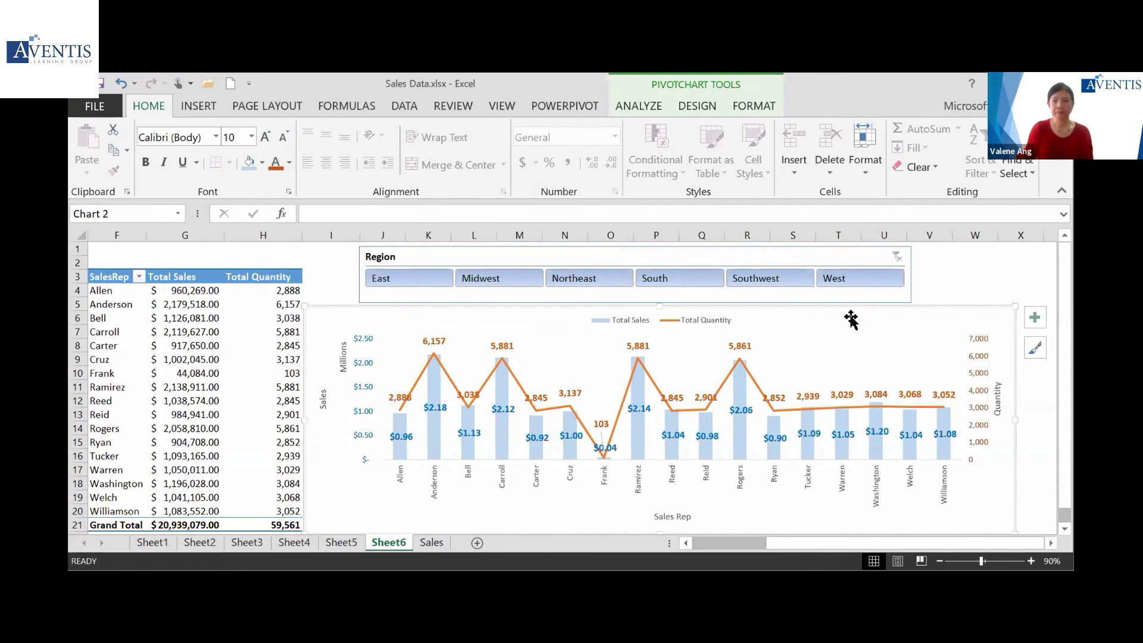
{"action": "left_click", "coordinate": [933, 287]}
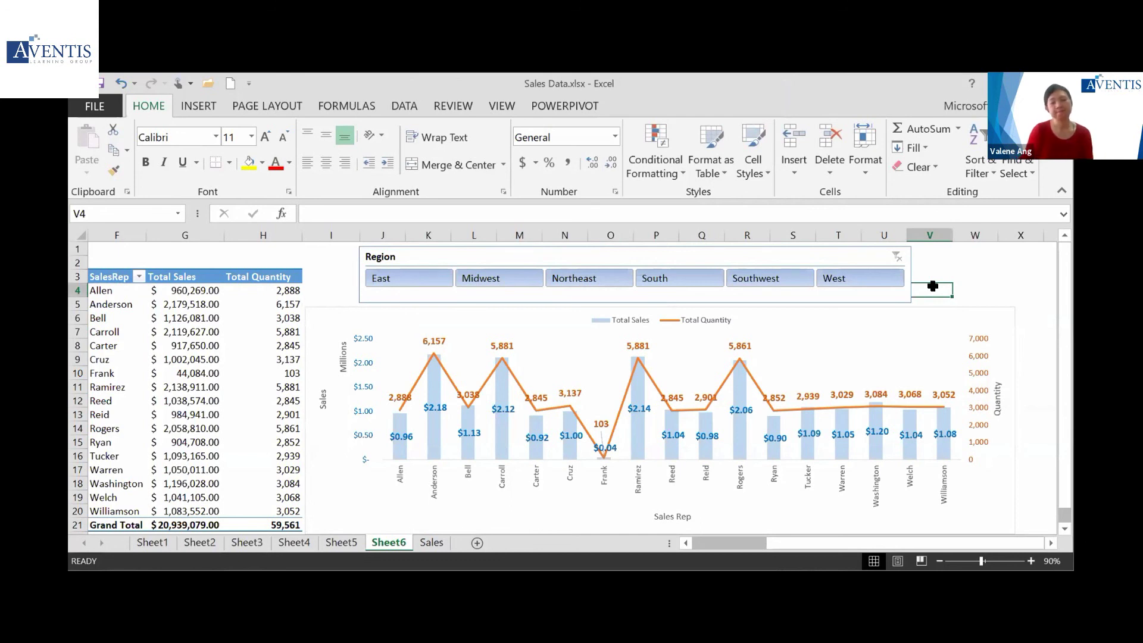
{"action": "left_click", "coordinate": [266, 340]}
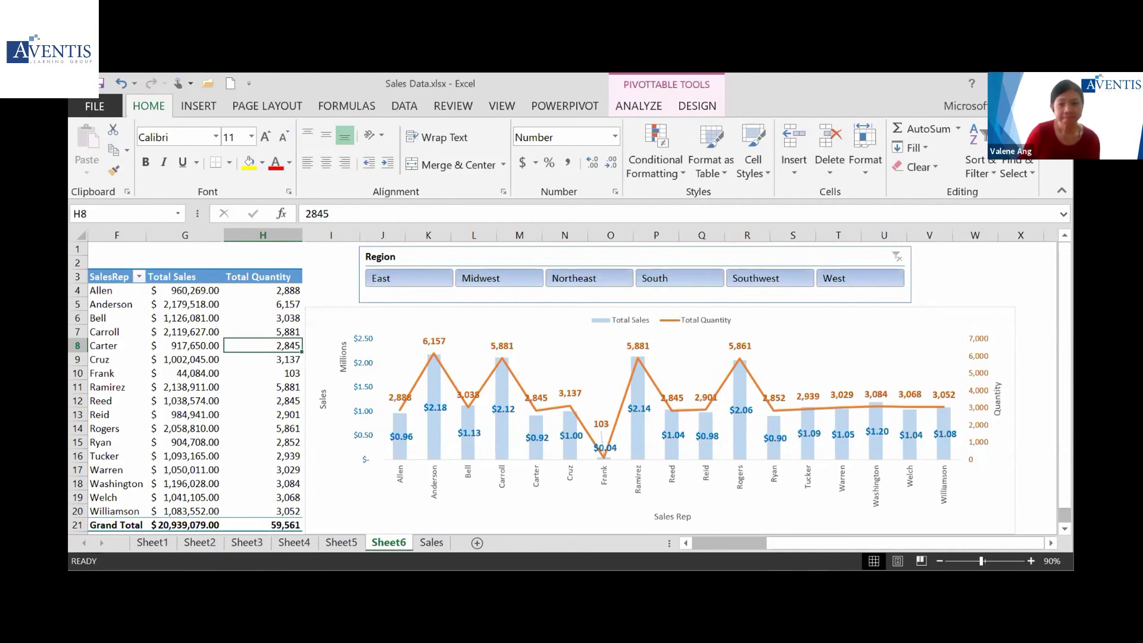
{"action": "left_click", "coordinate": [119, 332]}
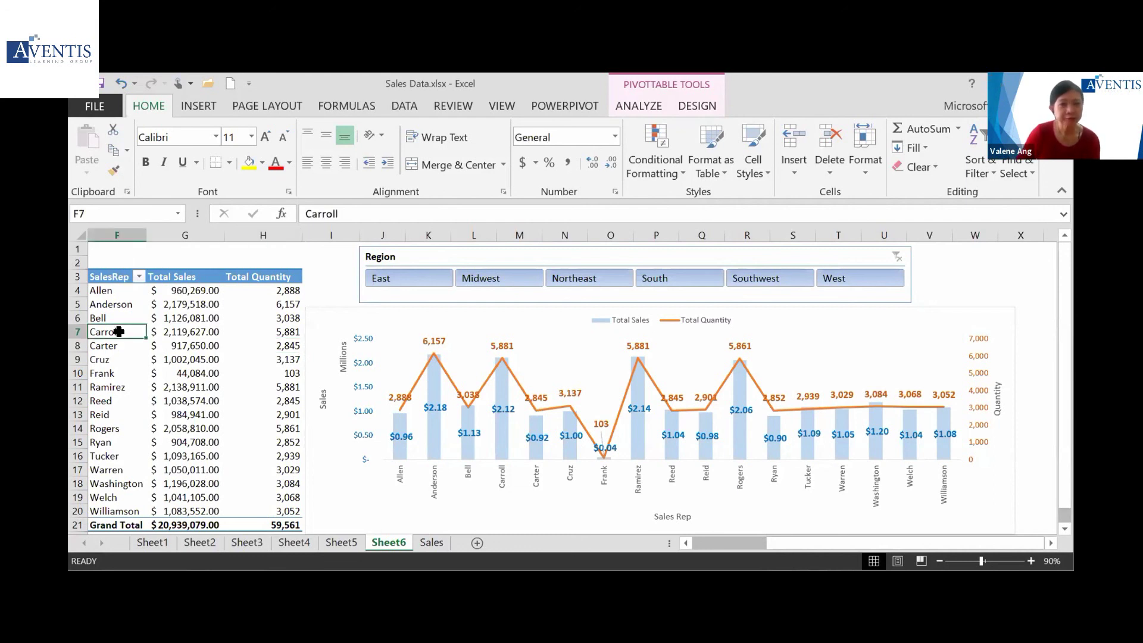